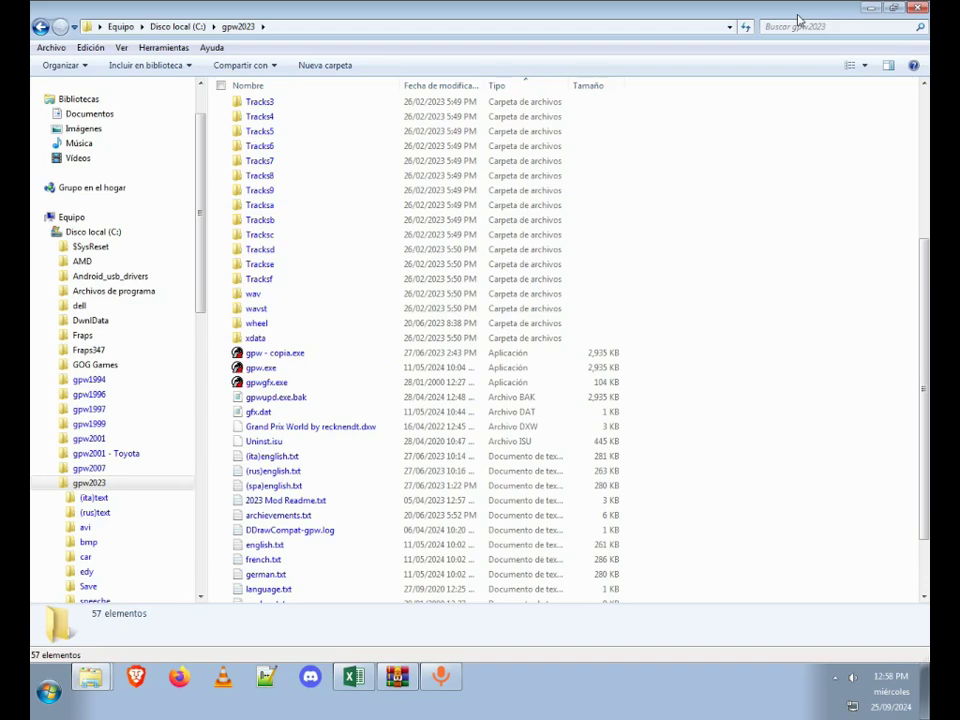
Step: Make a new folder called 'dat' in gpw2023 and open it
{"action": "scroll", "coordinate": [798, 20], "scroll_direction": "up", "scroll_amount": 6}
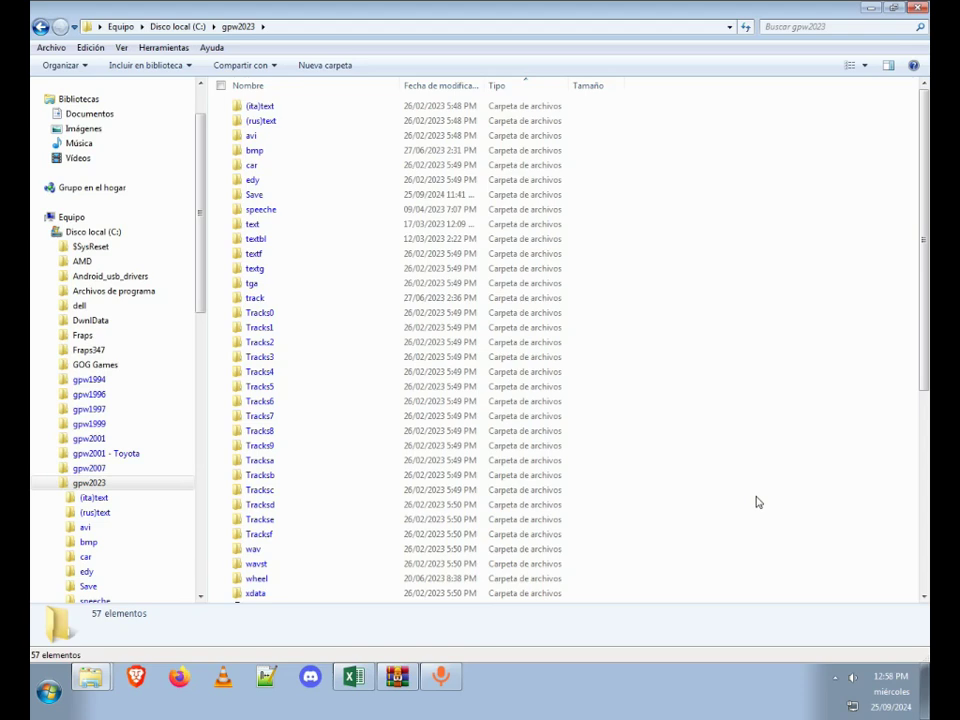
{"action": "left_click", "coordinate": [325, 65]}
{"action": "type", "text": "dat"}
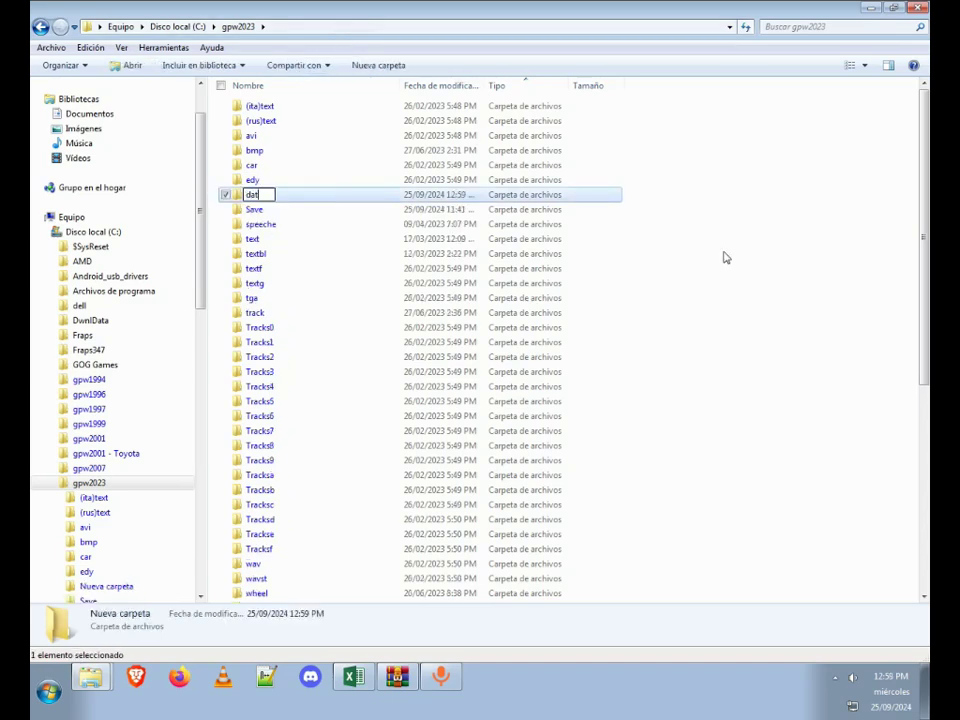
{"action": "key", "text": "Return"}
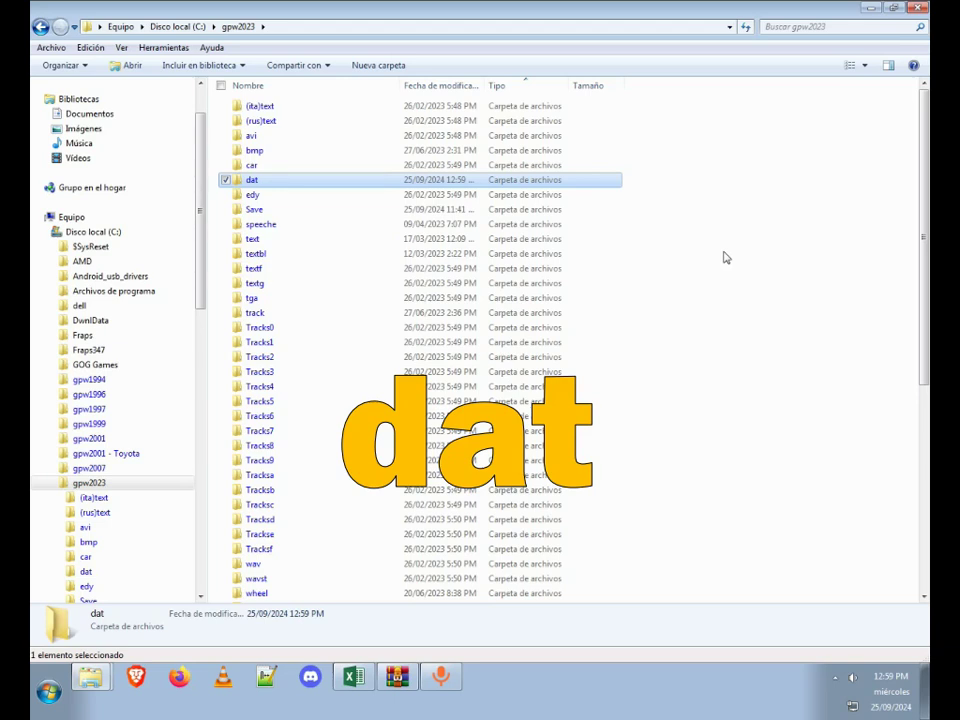
{"action": "key", "text": "Return"}
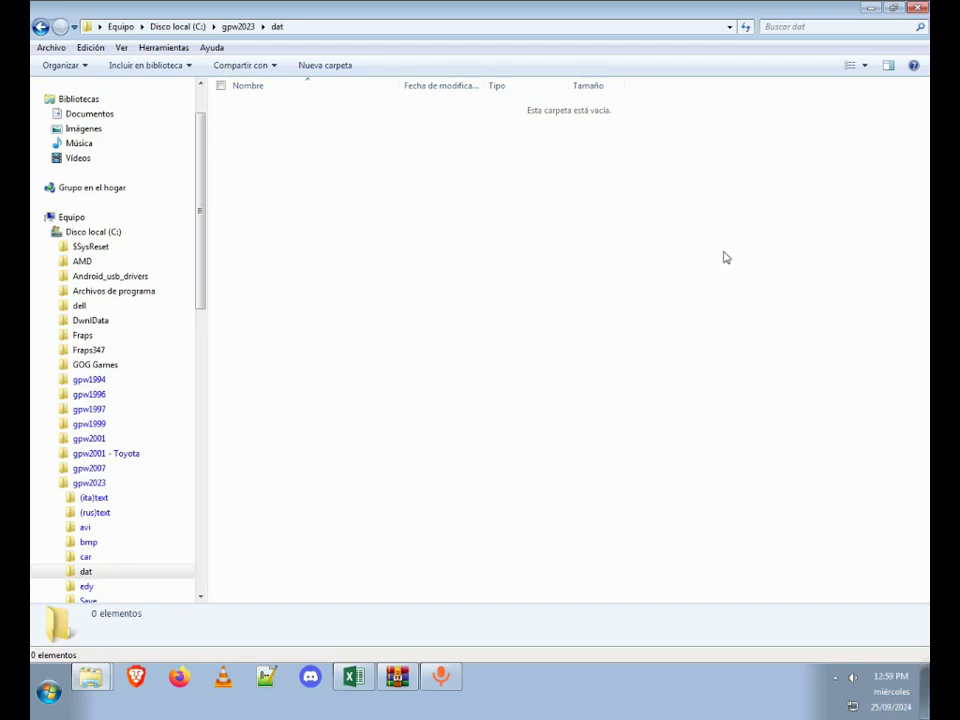
Step: Create a blank text file named dumpaid.dat, accepting the .dat extension change
{"action": "right_click", "coordinate": [601, 231]}
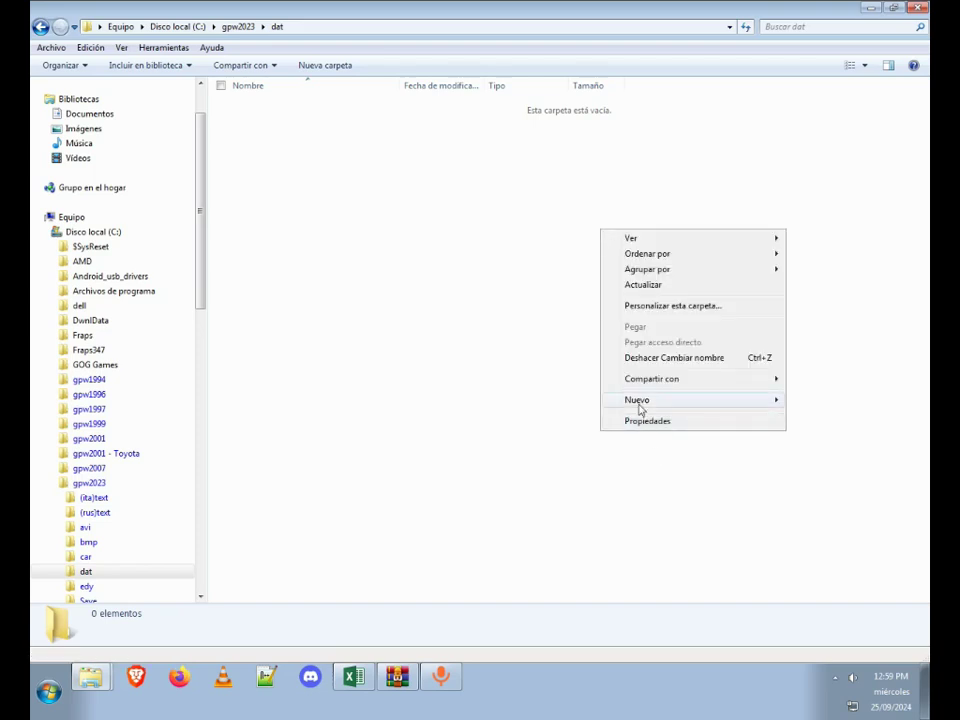
{"action": "left_click", "coordinate": [476, 648]}
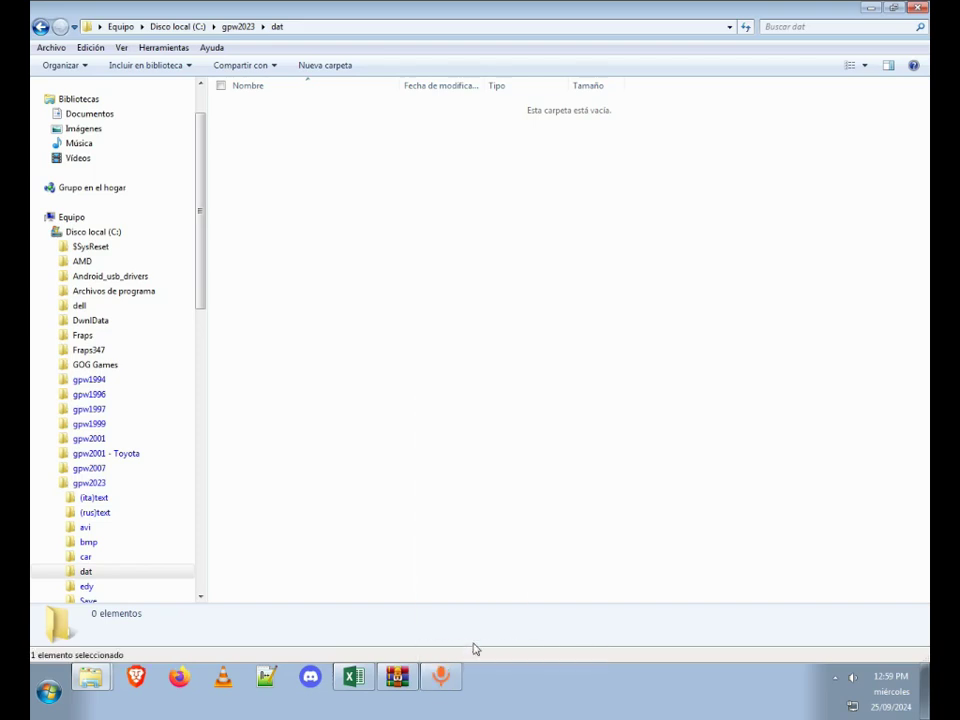
{"action": "type", "text": "du"}
{"action": "key", "text": "BackSpace"}
{"action": "key", "text": "BackSpace"}
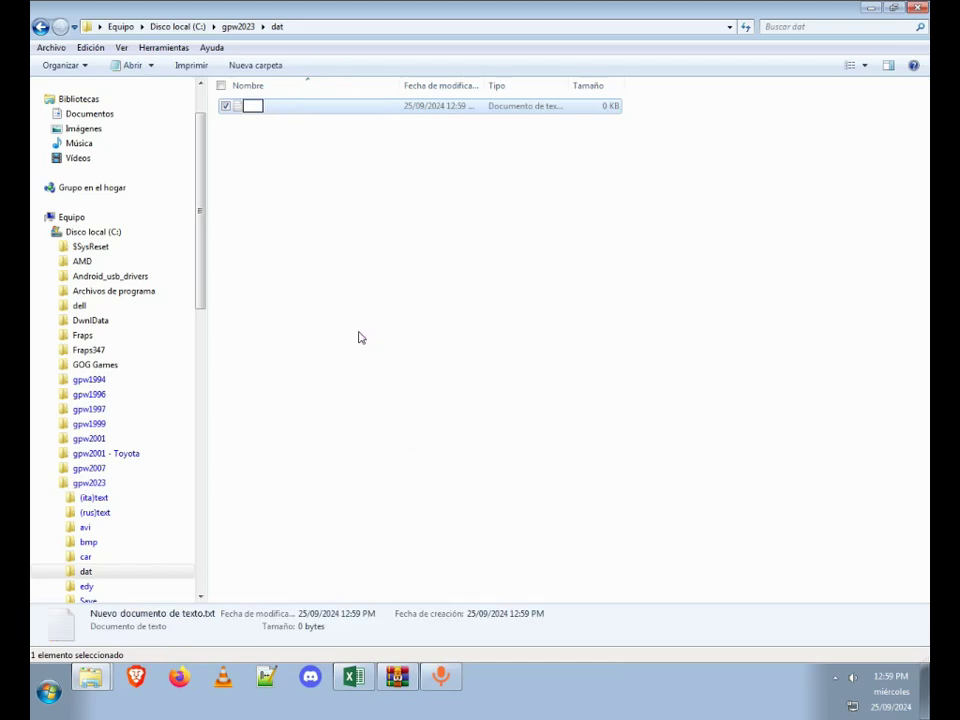
{"action": "type", "text": "dumpa"}
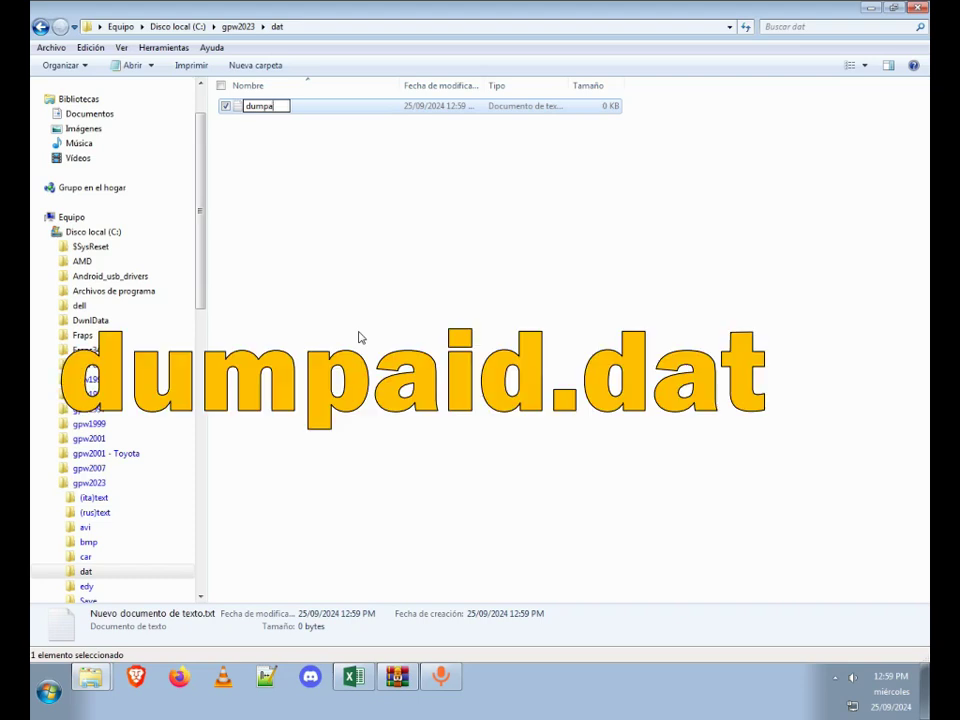
{"action": "type", "text": "id.dat"}
{"action": "key", "text": "Return"}
{"action": "key", "text": "Return"}
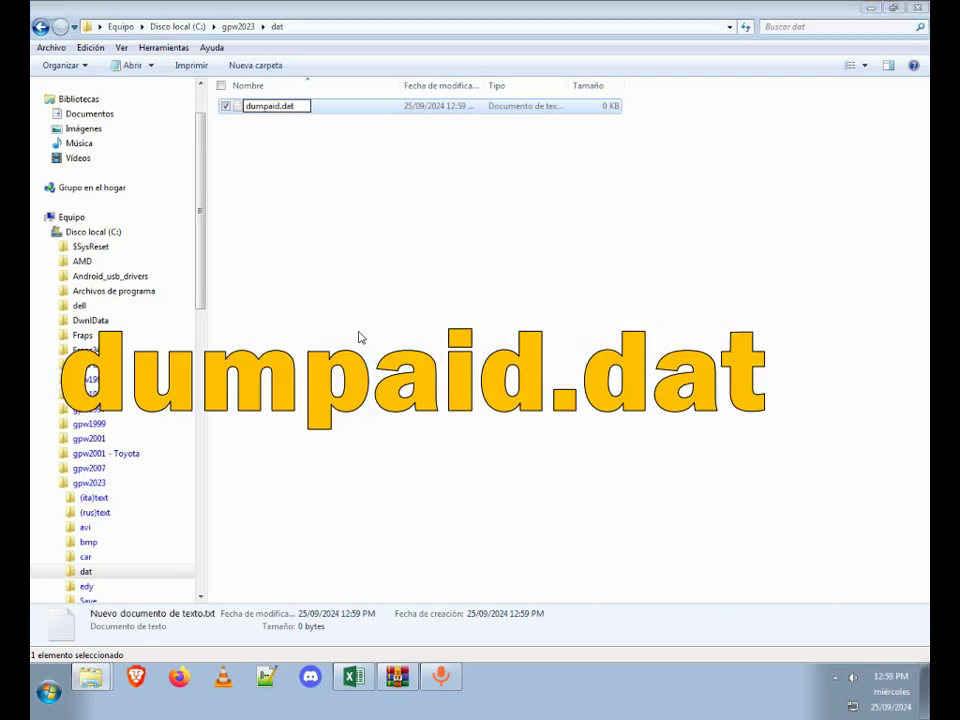
{"action": "left_click", "coordinate": [361, 338]}
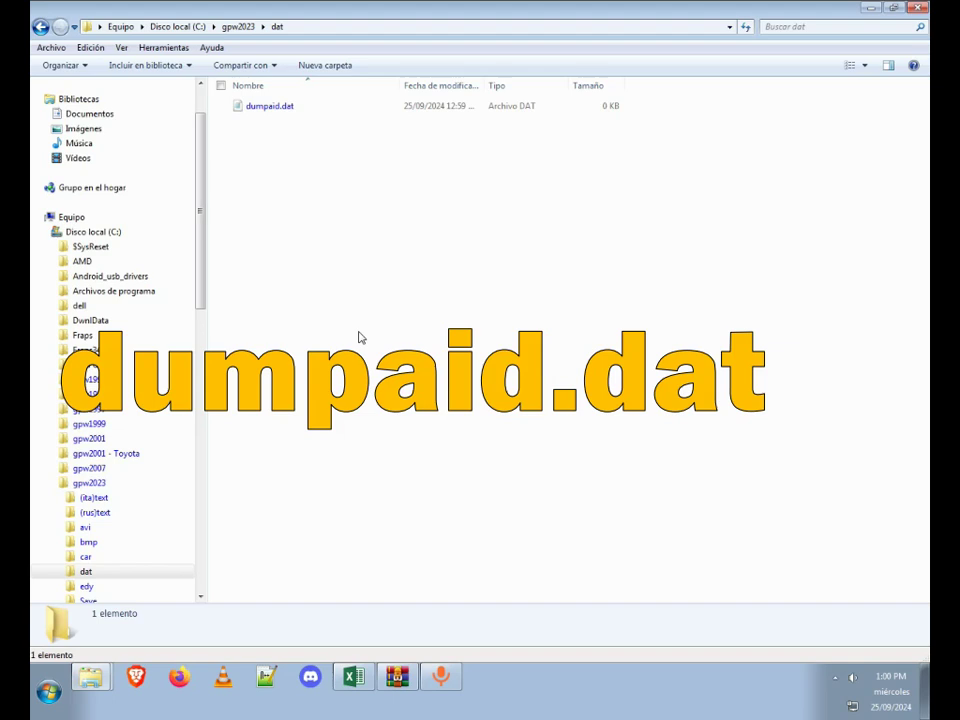
Step: Create another blank text file named dumpaidq.dat
{"action": "right_click", "coordinate": [324, 195]}
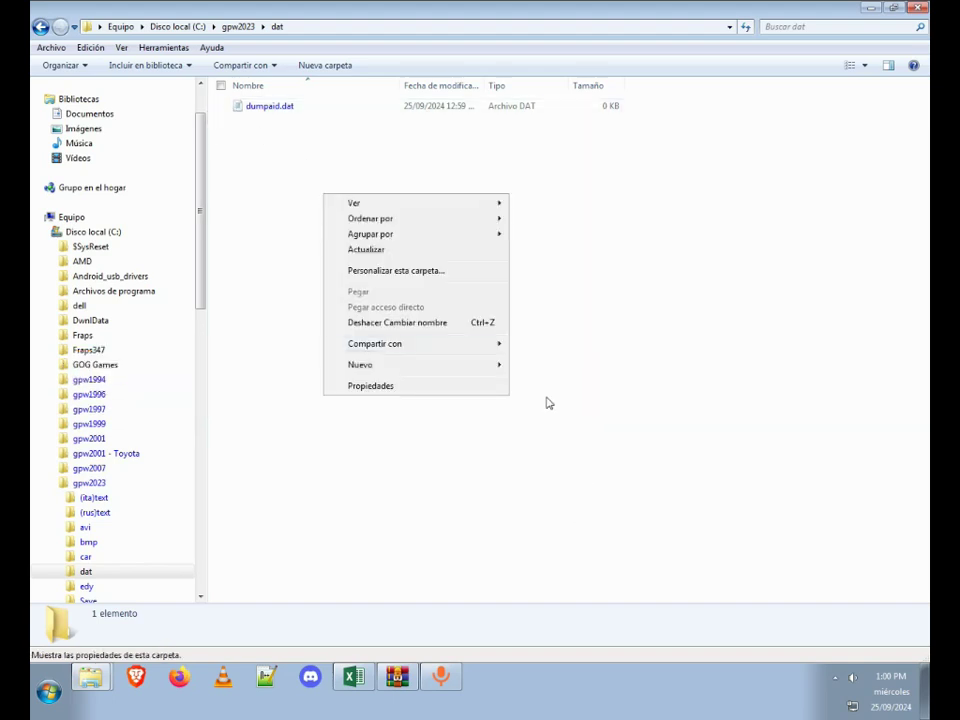
{"action": "mouse_move", "coordinate": [488, 368]}
{"action": "left_click", "coordinate": [591, 603]}
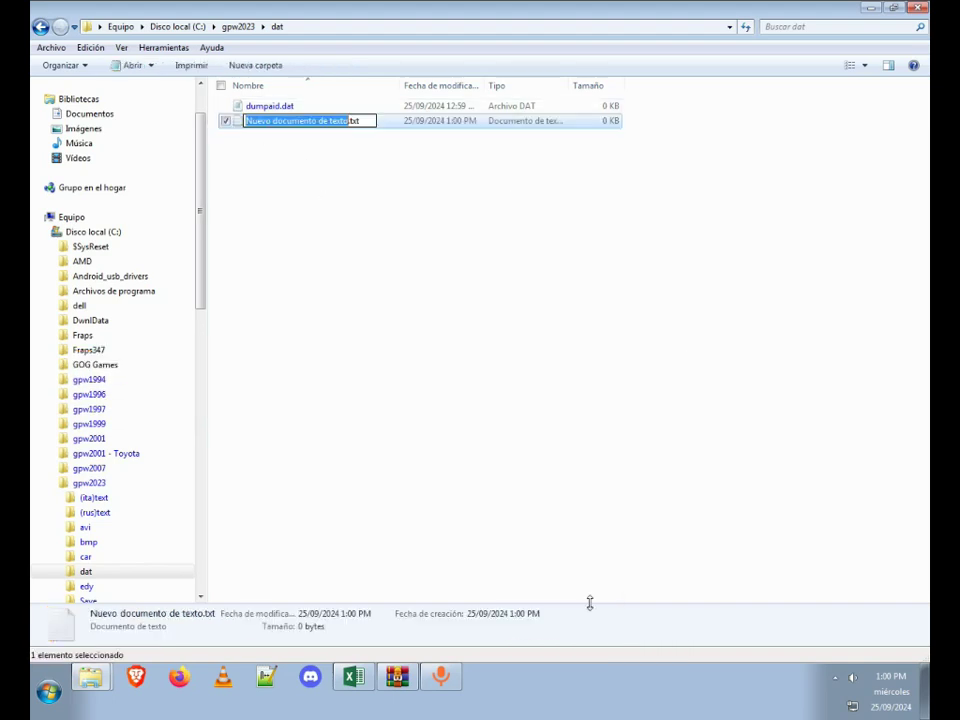
{"action": "key", "text": "BackSpace"}
{"action": "key", "text": "Delete"}
{"action": "key", "text": "Delete"}
{"action": "key", "text": "Delete"}
{"action": "key", "text": "Delete"}
{"action": "type", "text": "dum"}
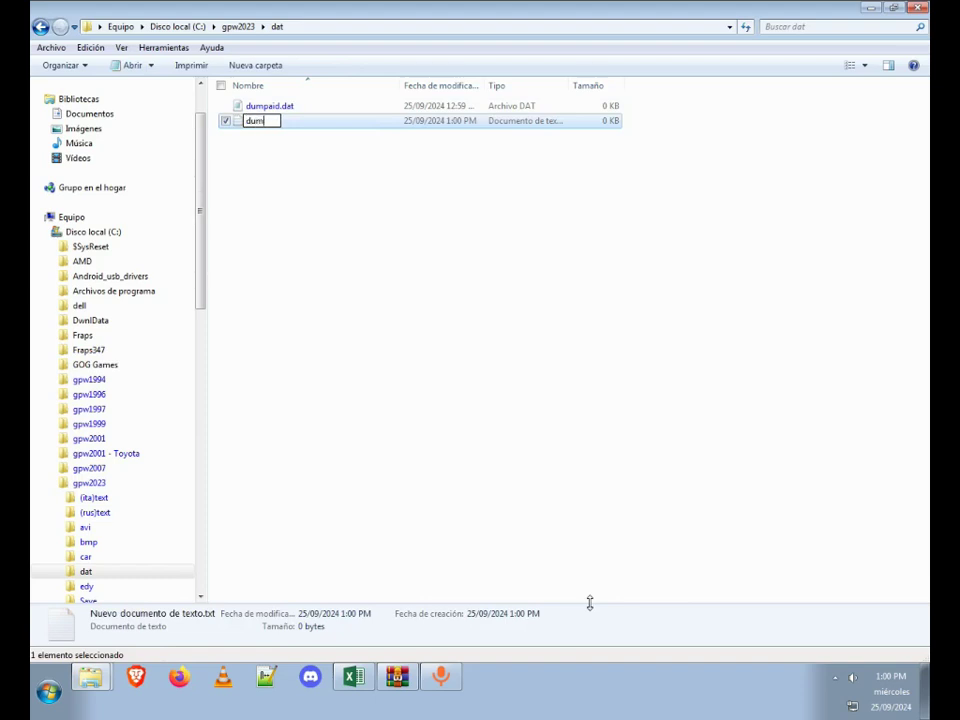
{"action": "type", "text": "paid"}
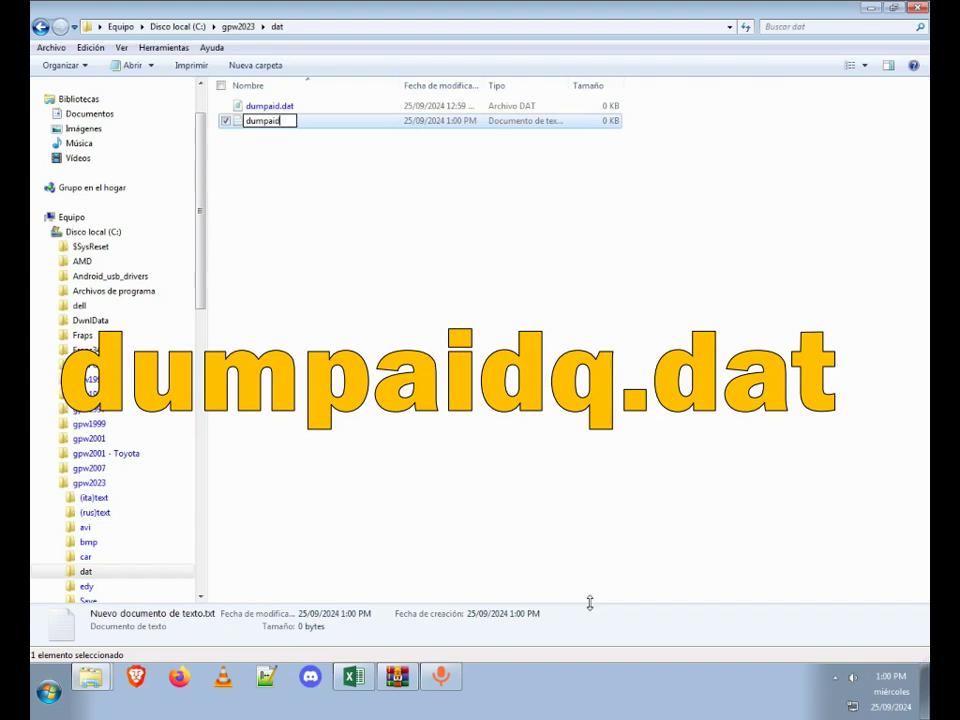
{"action": "type", "text": "q.dat"}
{"action": "key", "text": "Return"}
{"action": "key", "text": "Return"}
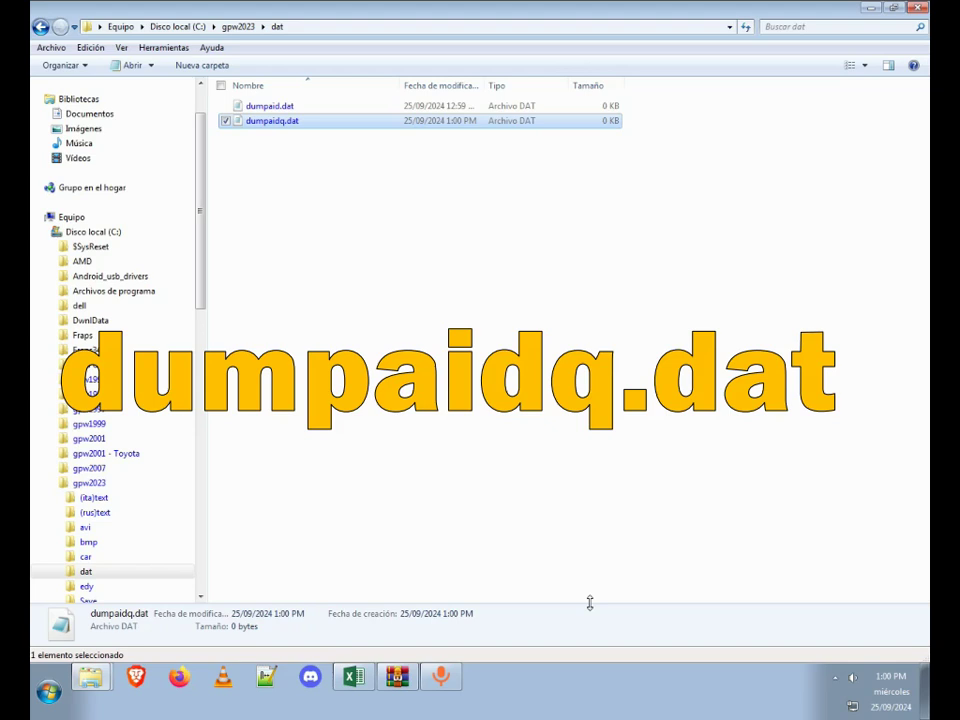
Step: Permanently delete the old dumpaid.dat file
{"action": "left_click", "coordinate": [265, 107]}
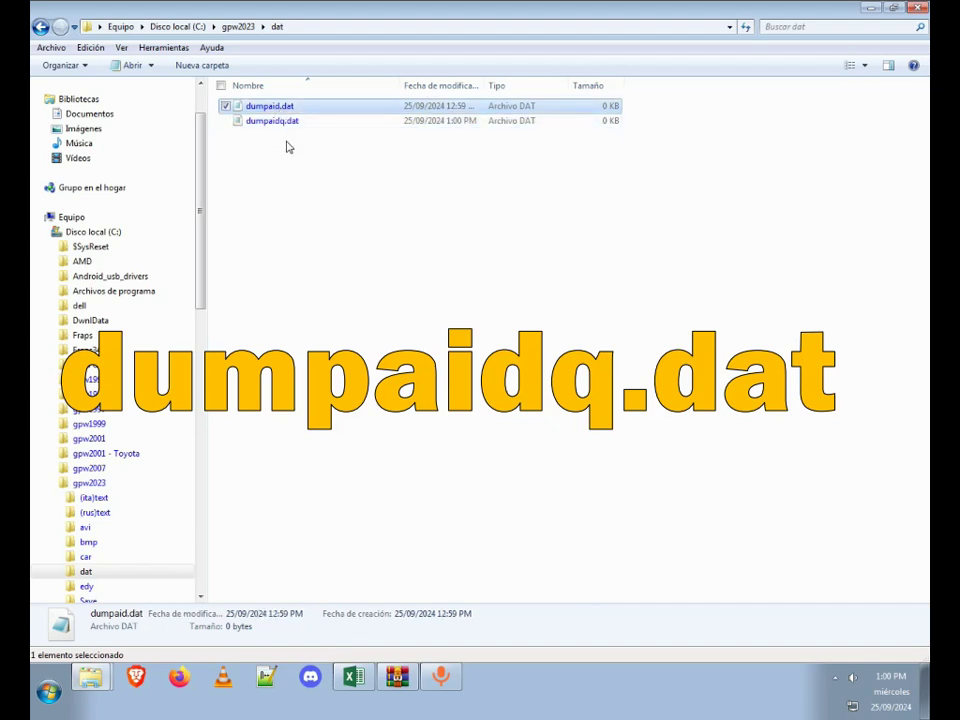
{"action": "key", "text": "shift+Delete"}
{"action": "key", "text": "Return"}
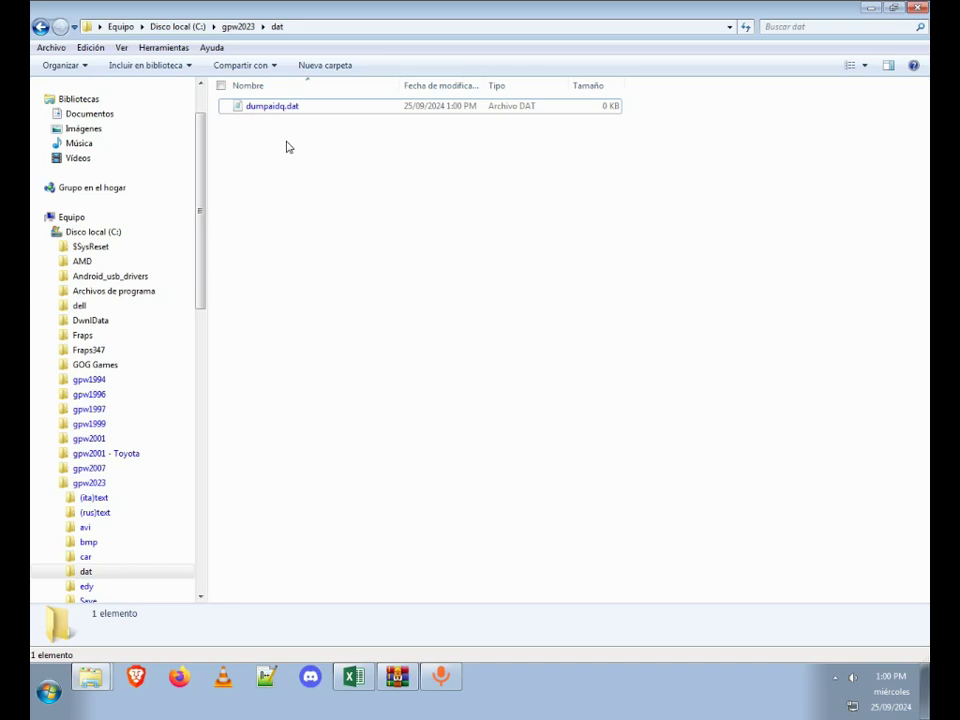
Step: Create a blank file named unlimit.dat, accepting the .dat extension change
{"action": "right_click", "coordinate": [286, 147]}
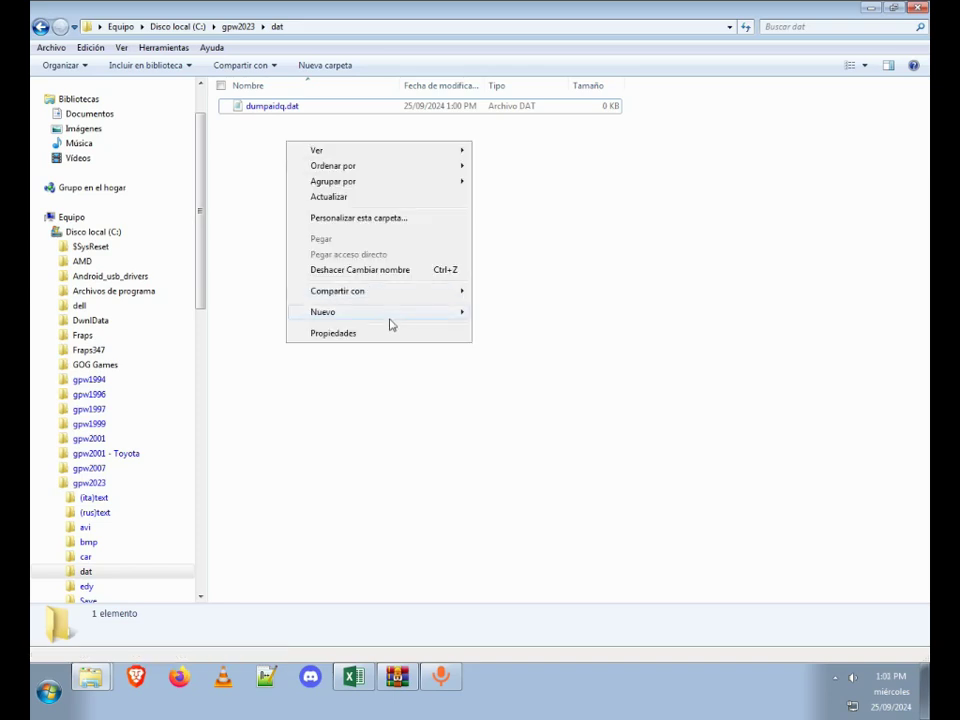
{"action": "mouse_move", "coordinate": [390, 313]}
{"action": "left_click", "coordinate": [576, 549]}
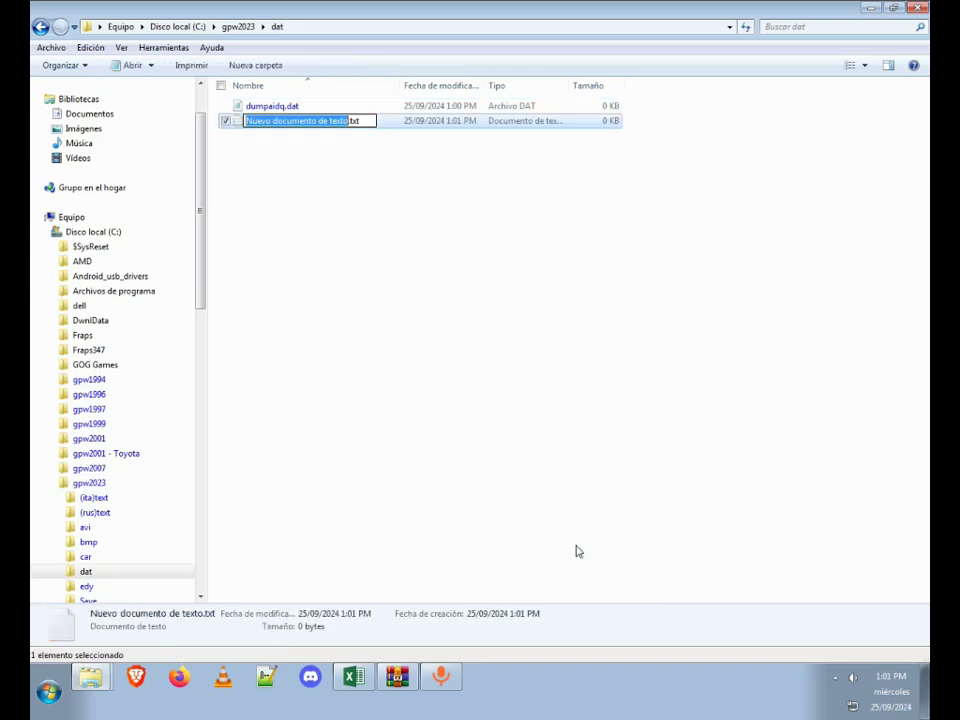
{"action": "key", "text": "Delete"}
{"action": "key", "text": "Delete"}
{"action": "key", "text": "Delete"}
{"action": "key", "text": "Delete"}
{"action": "key", "text": "Delete"}
{"action": "type", "text": "unlimit.dat"}
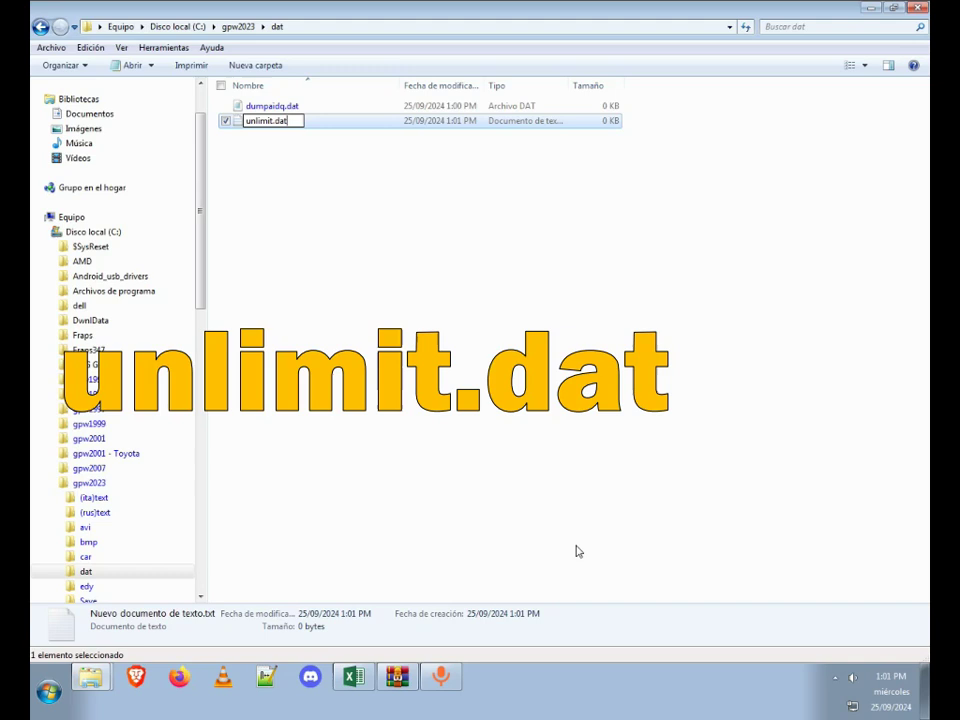
{"action": "key", "text": "Return"}
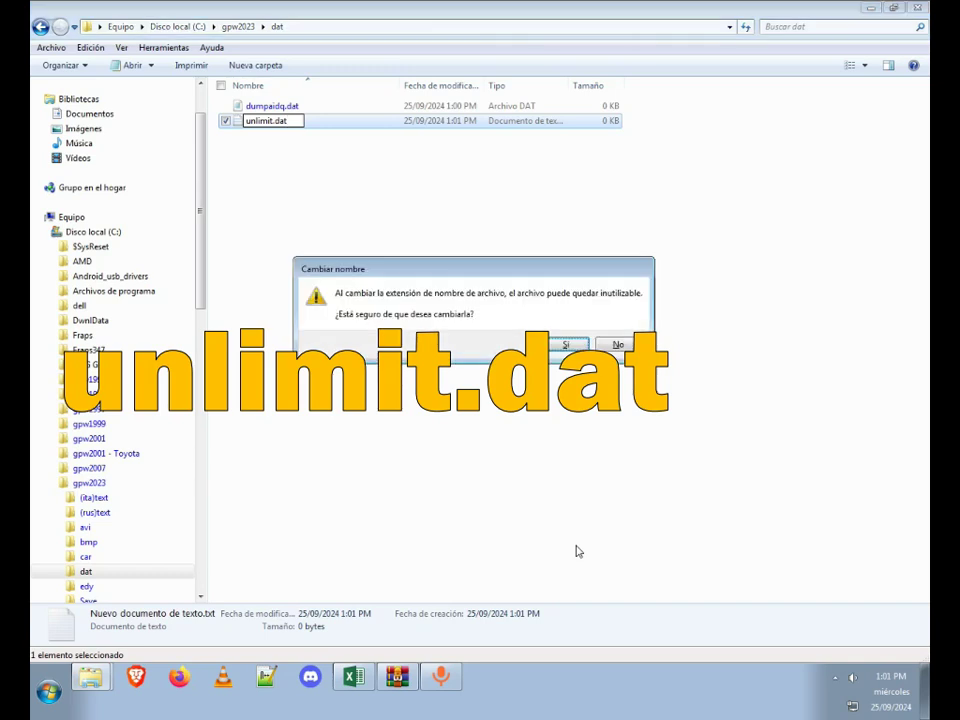
{"action": "key", "text": "Return"}
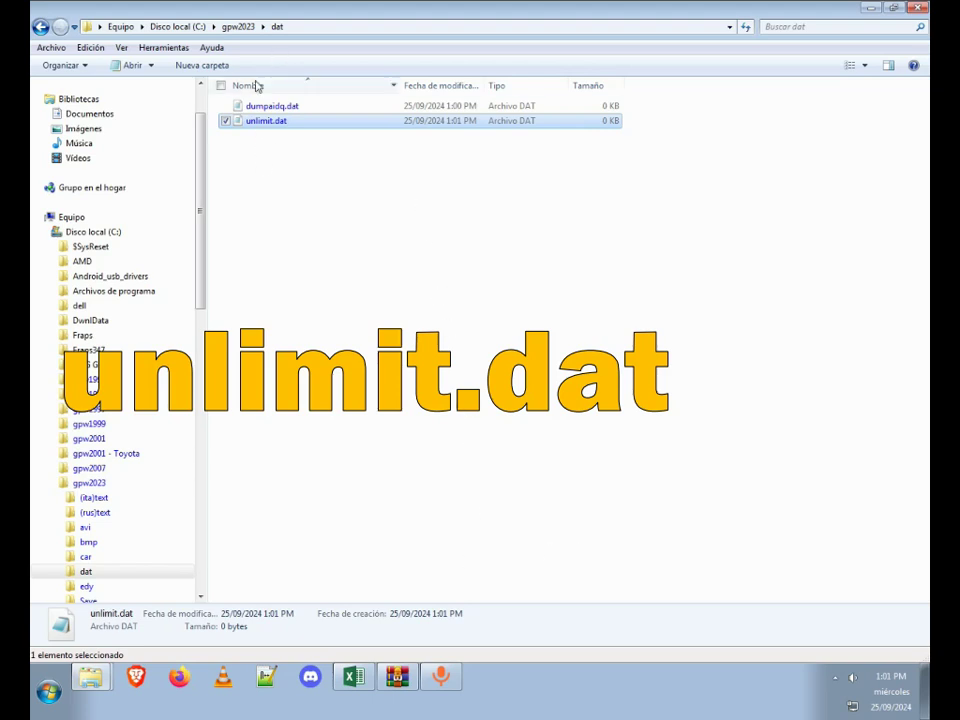
Step: Go back up to the gpw2023 folder and scroll its file list
{"action": "left_click", "coordinate": [251, 212]}
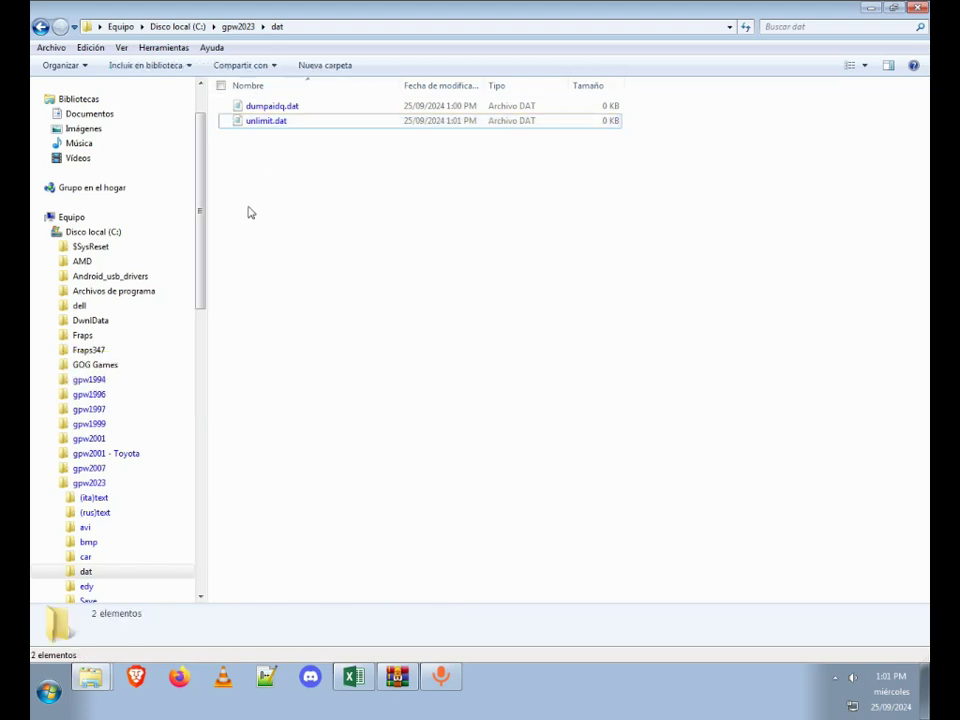
{"action": "left_click", "coordinate": [230, 27]}
{"action": "scroll", "coordinate": [767, 265], "scroll_direction": "down", "scroll_amount": 3}
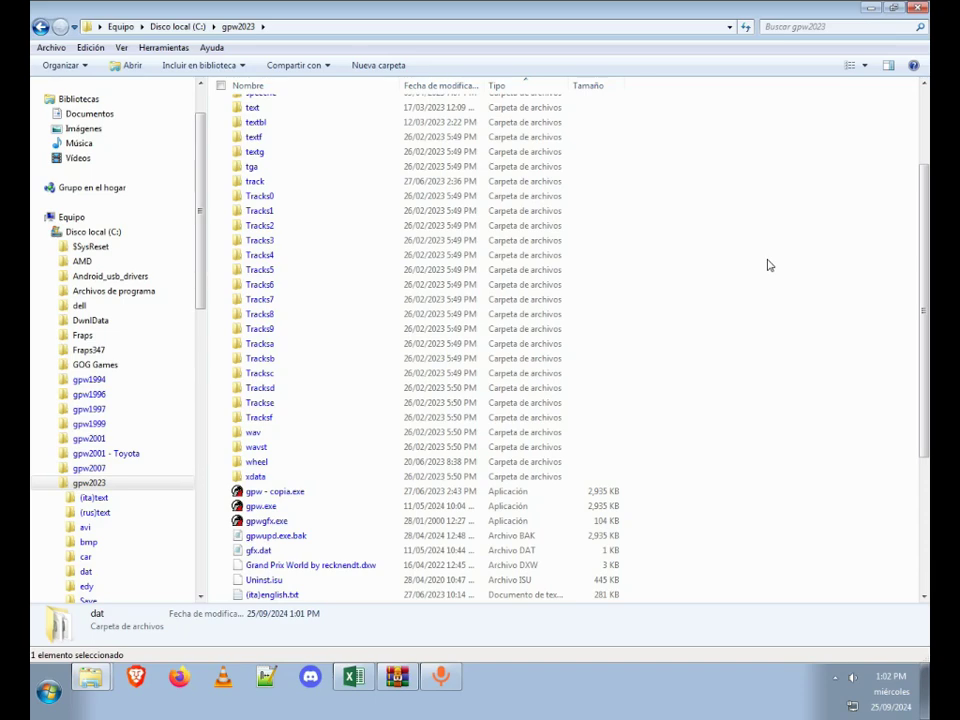
{"action": "scroll", "coordinate": [767, 265], "scroll_direction": "up", "scroll_amount": 3}
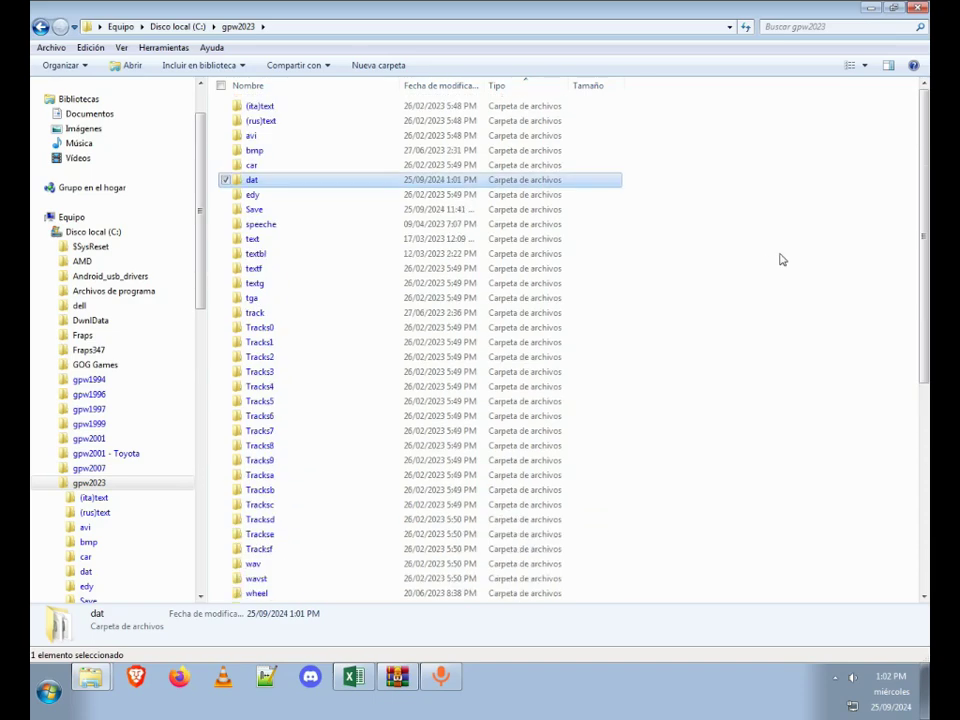
{"action": "double_click", "coordinate": [291, 182]}
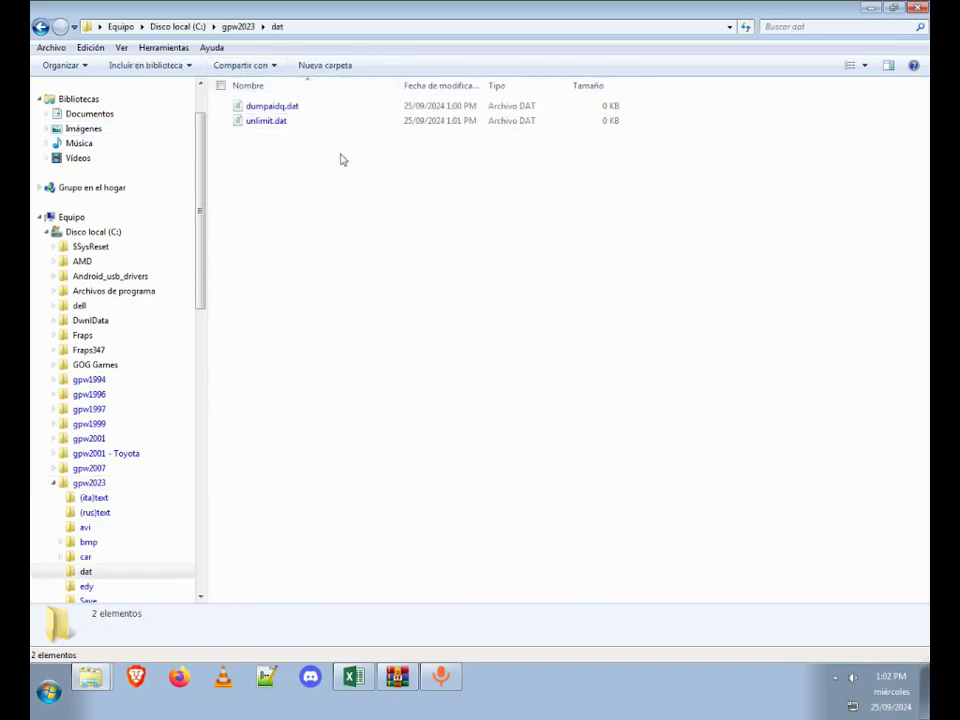
{"action": "left_click", "coordinate": [238, 26]}
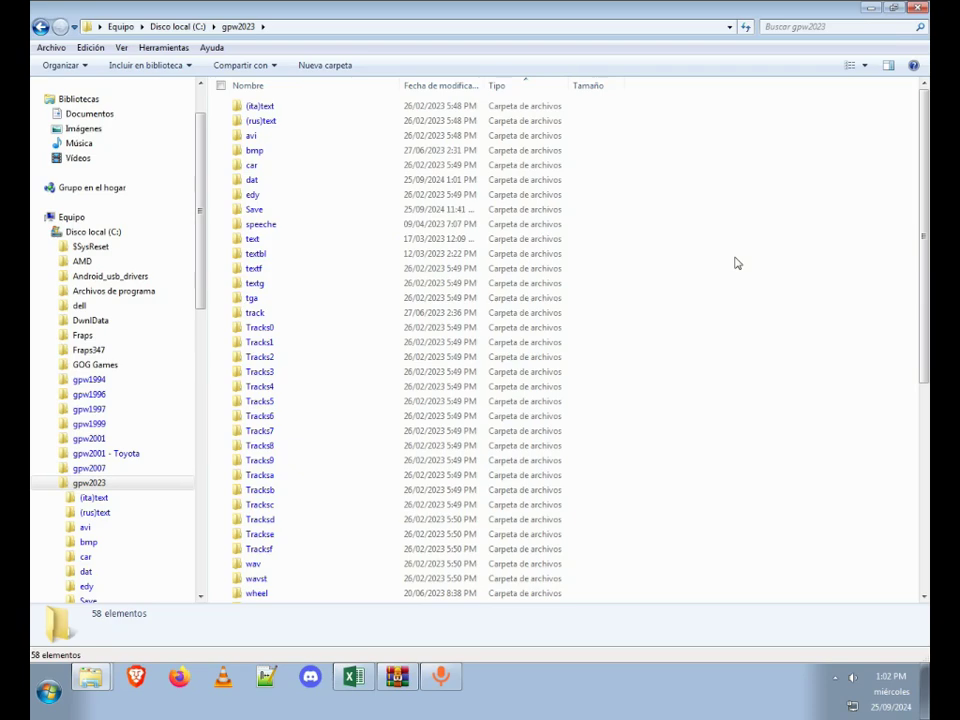
Step: Switch to the Excel manager spreadsheet and select cell A1
{"action": "left_click", "coordinate": [353, 677]}
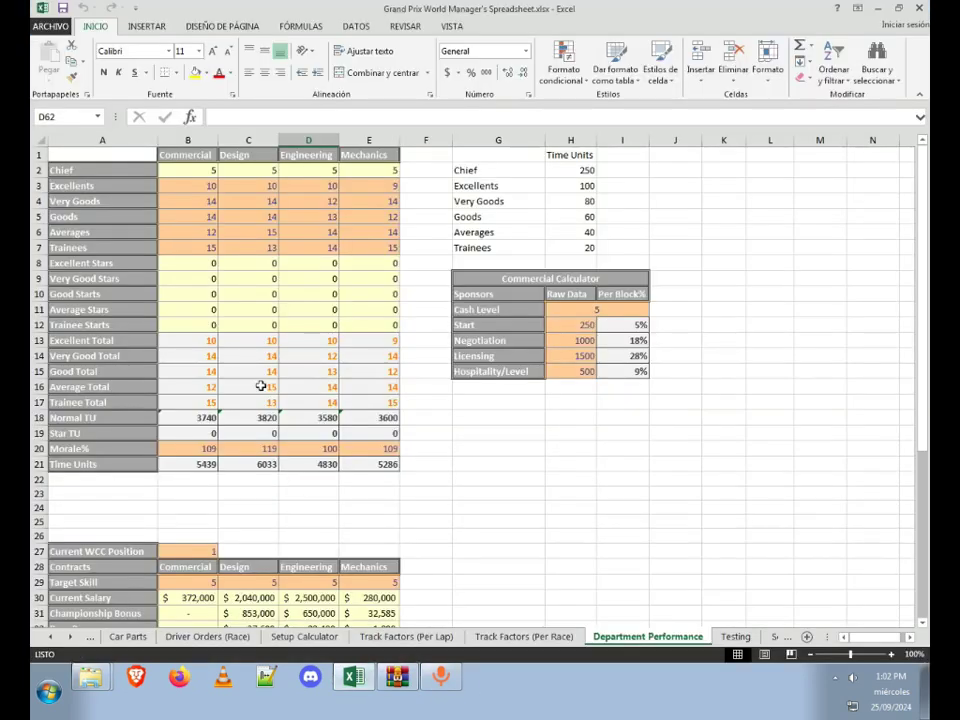
{"action": "left_click", "coordinate": [92, 157]}
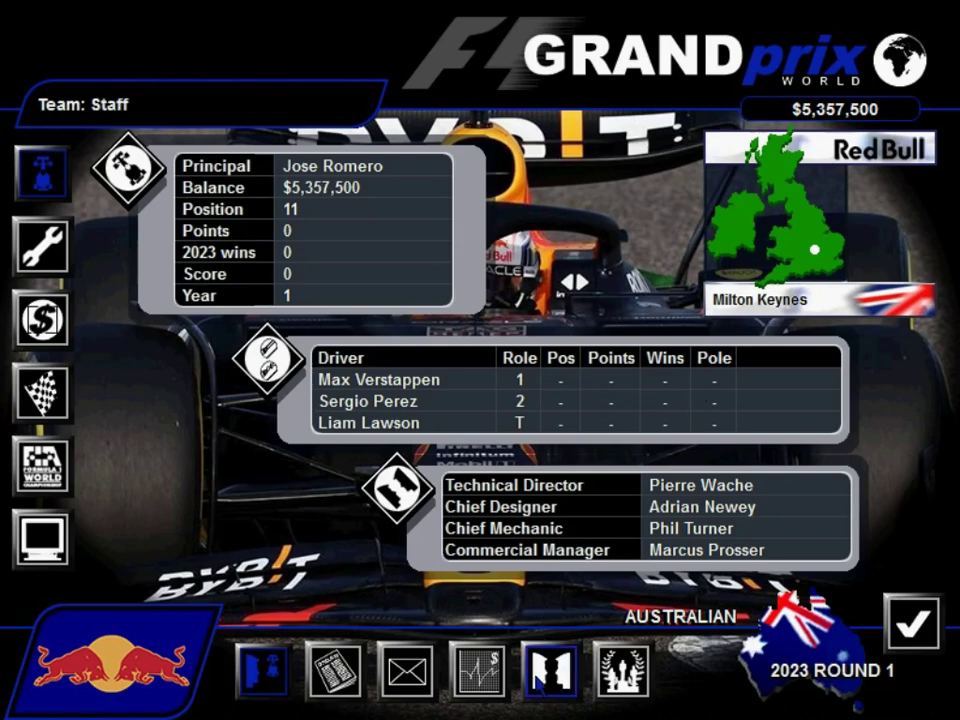
Step: View the Commercial, Design and Engineering staff in Grand Prix World, then return to Excel
{"action": "left_click", "coordinate": [551, 668]}
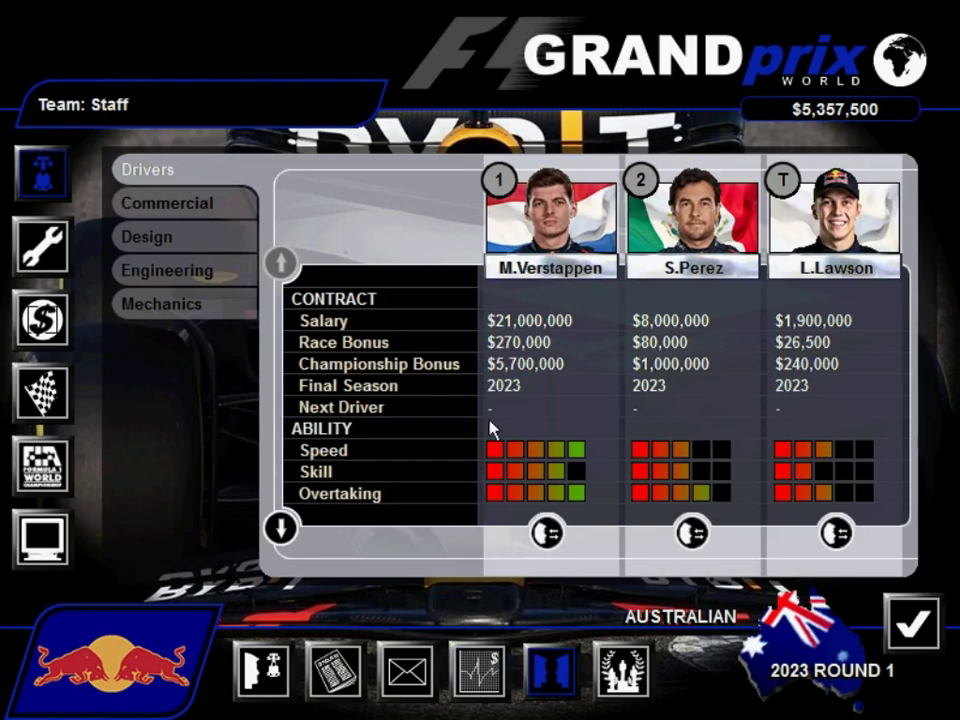
{"action": "left_click", "coordinate": [220, 212]}
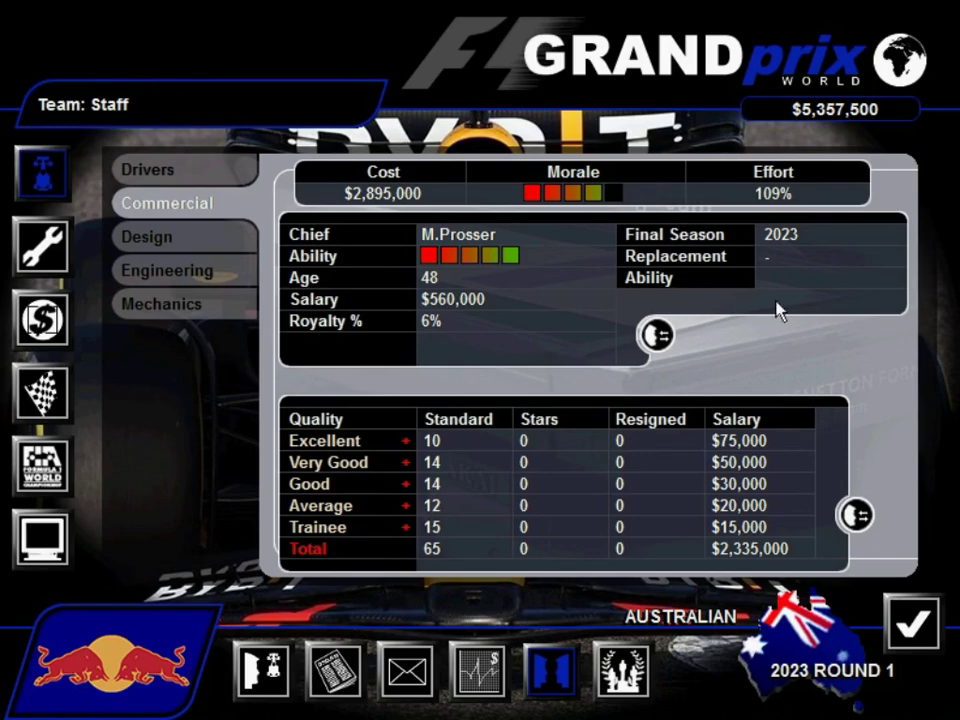
{"action": "left_click", "coordinate": [229, 249]}
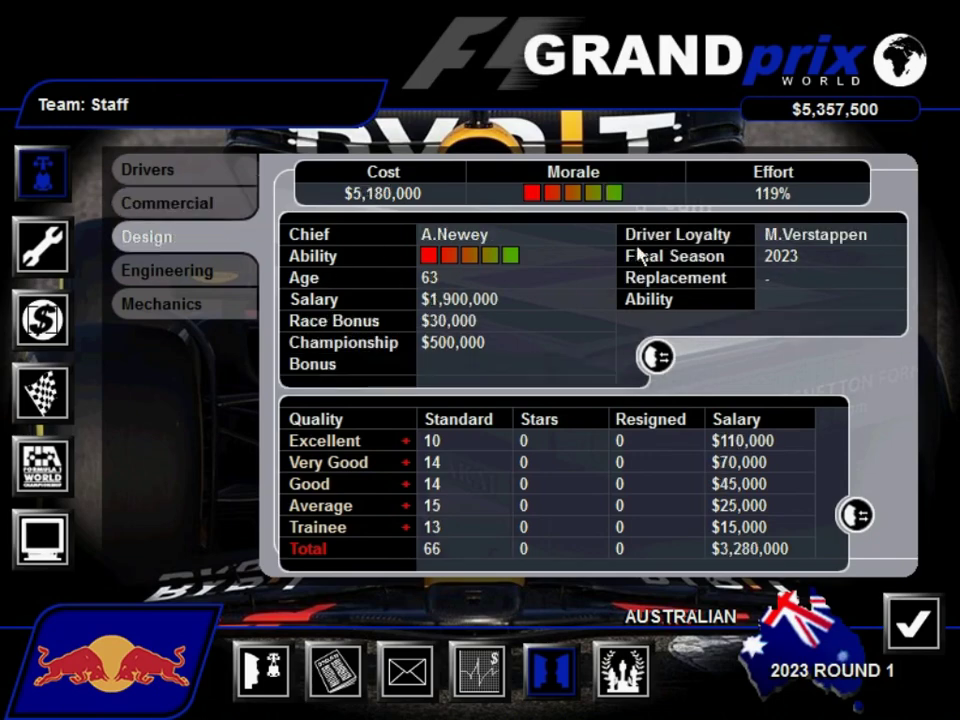
{"action": "left_click", "coordinate": [176, 276]}
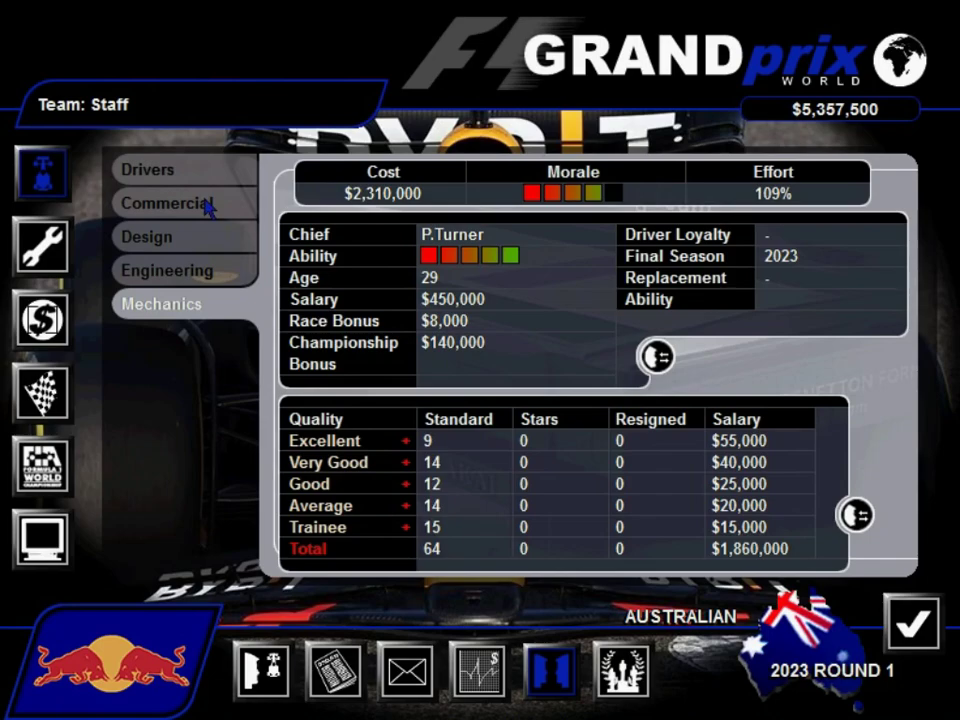
{"action": "key", "text": "alt+Tab"}
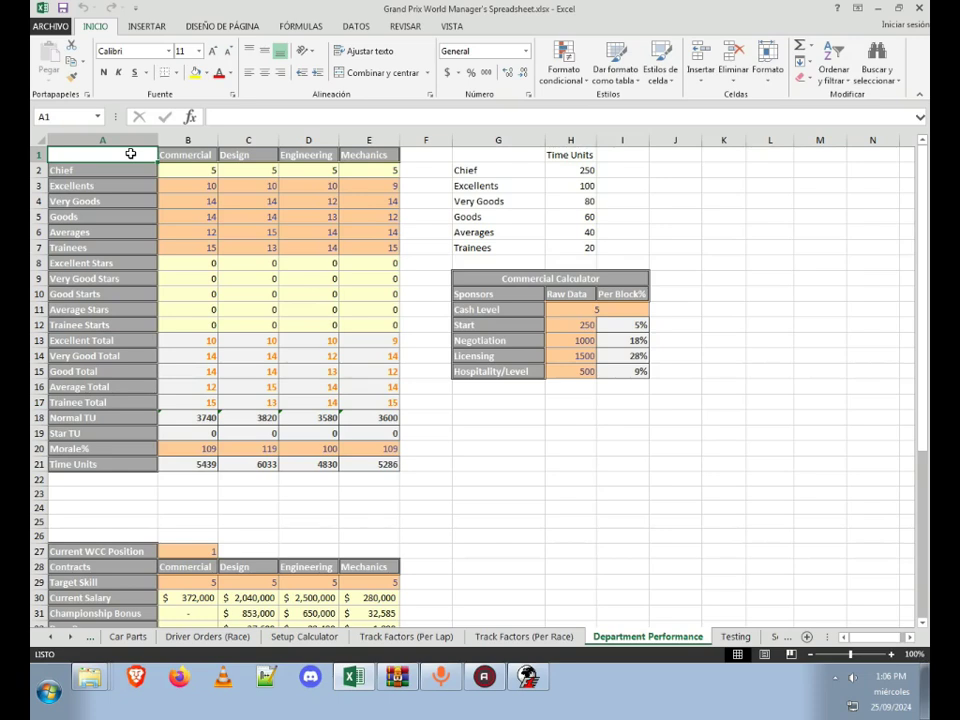
{"action": "left_click", "coordinate": [557, 280]}
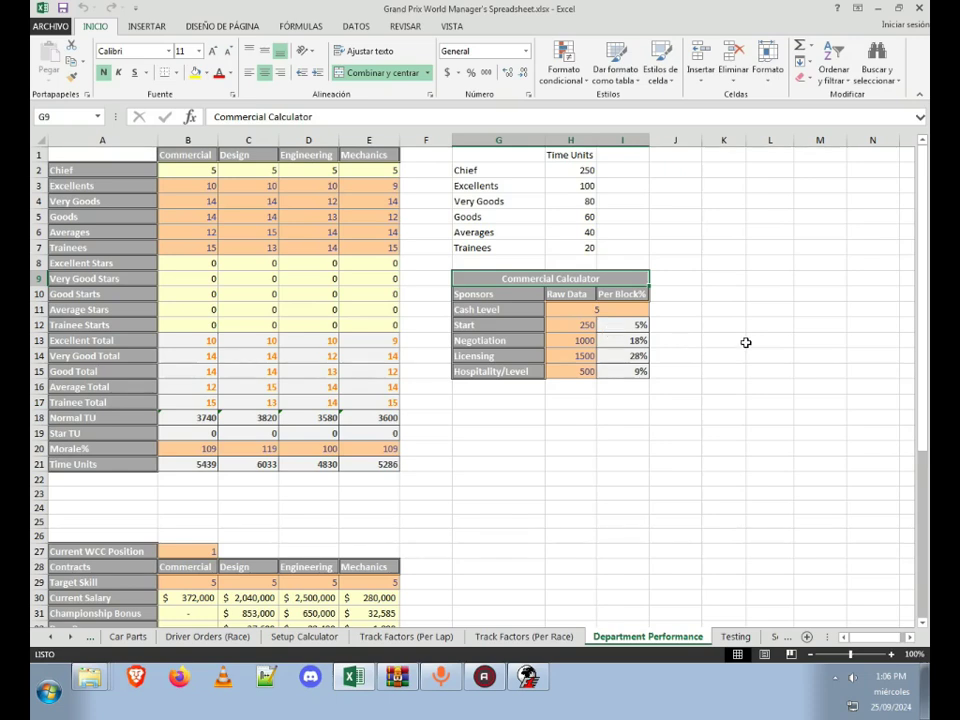
{"action": "left_click", "coordinate": [636, 307]}
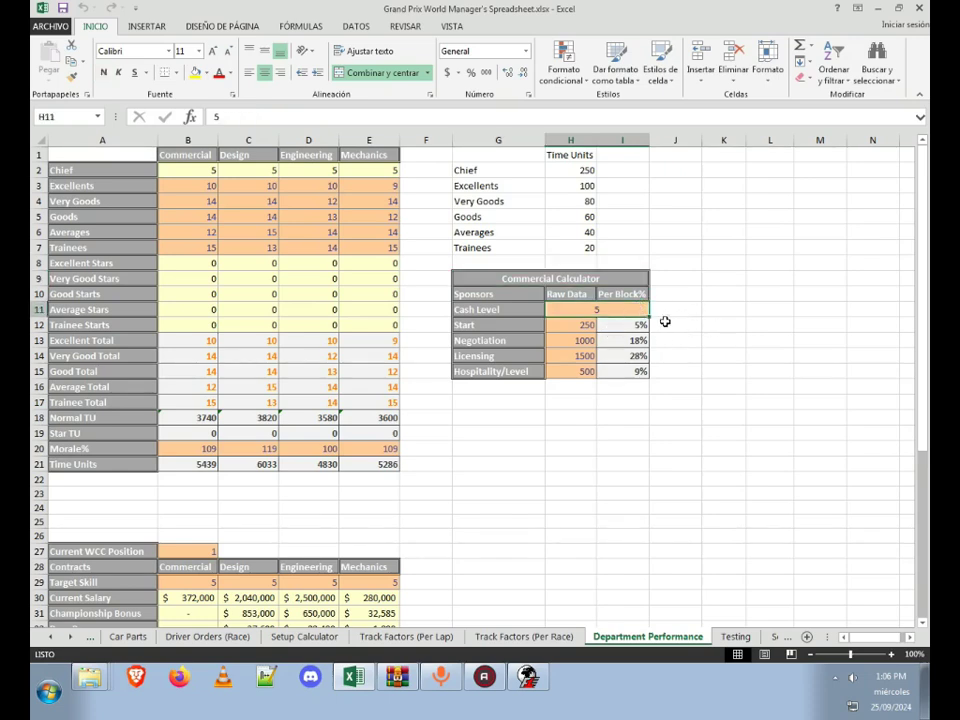
{"action": "left_click", "coordinate": [636, 324]}
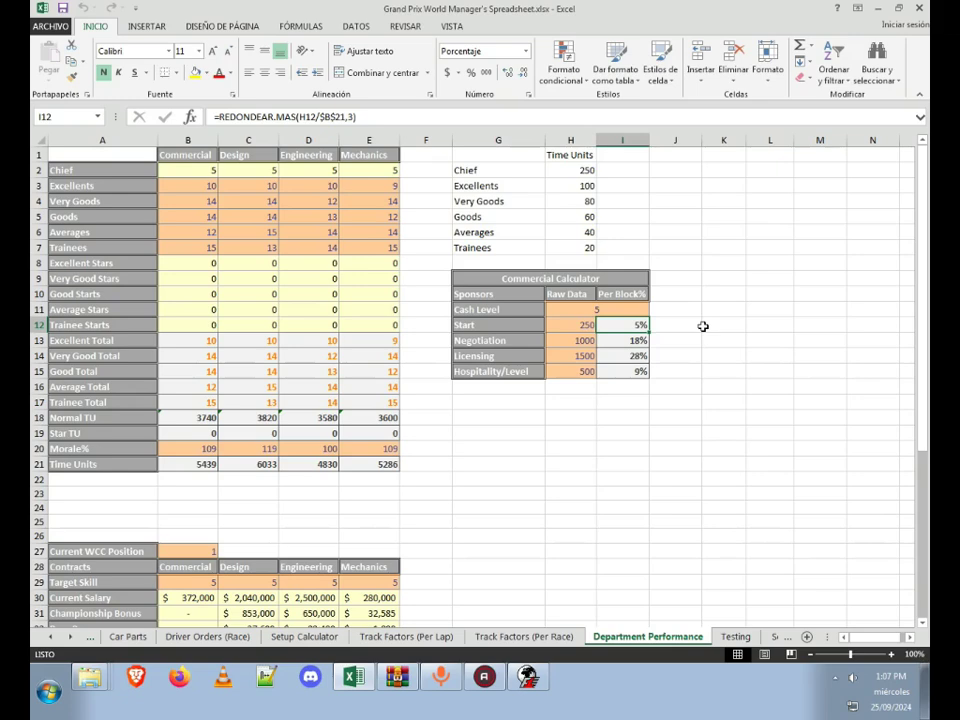
{"action": "key", "text": "Down"}
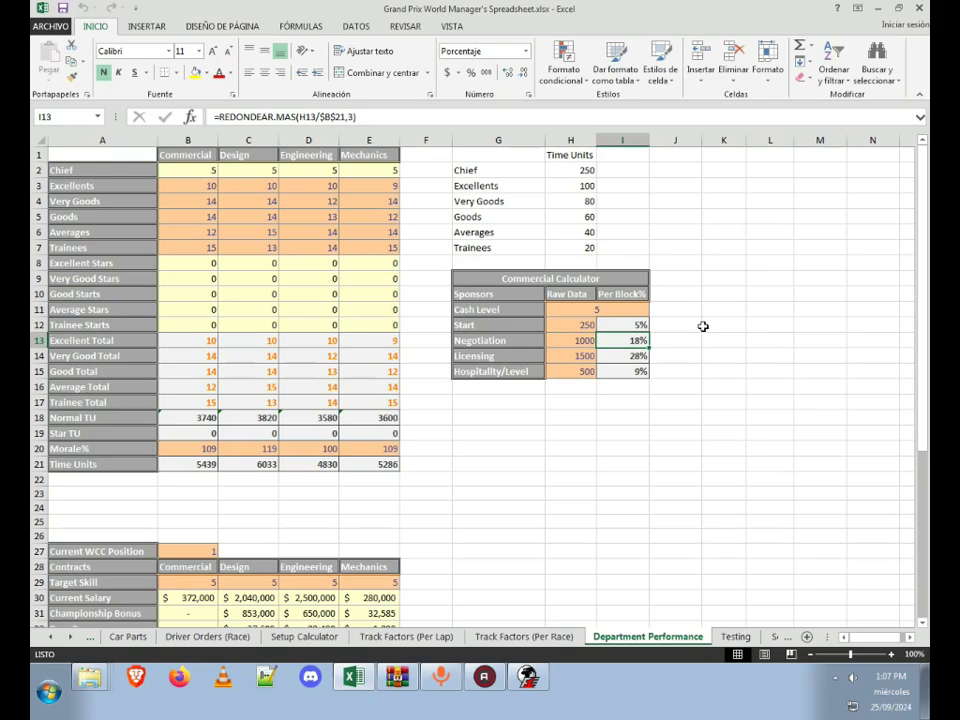
{"action": "key", "text": "Down"}
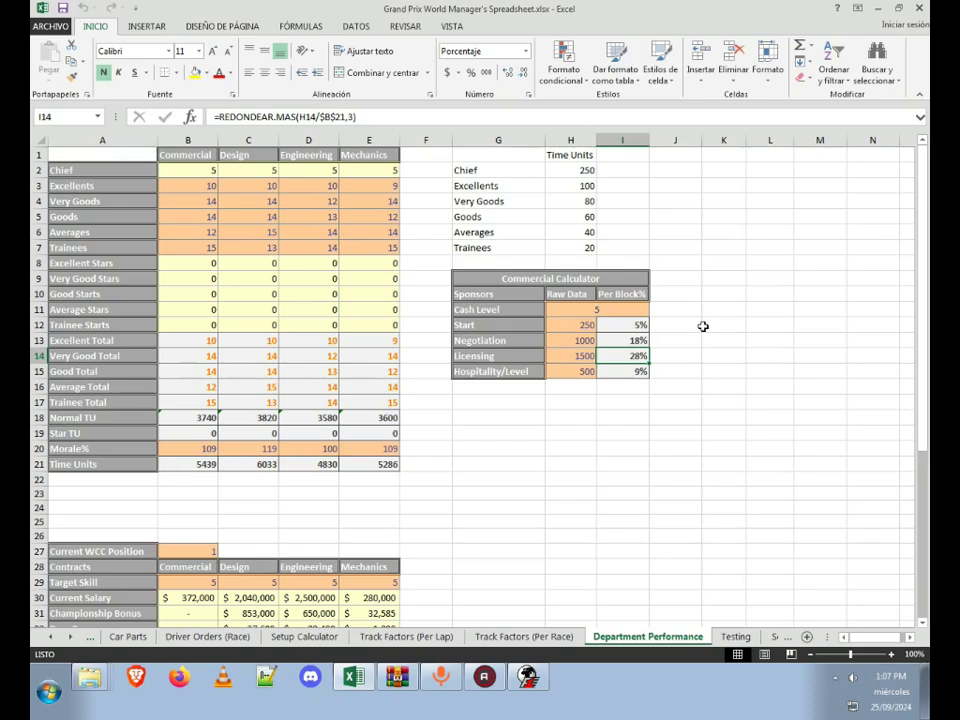
{"action": "left_click", "coordinate": [632, 370]}
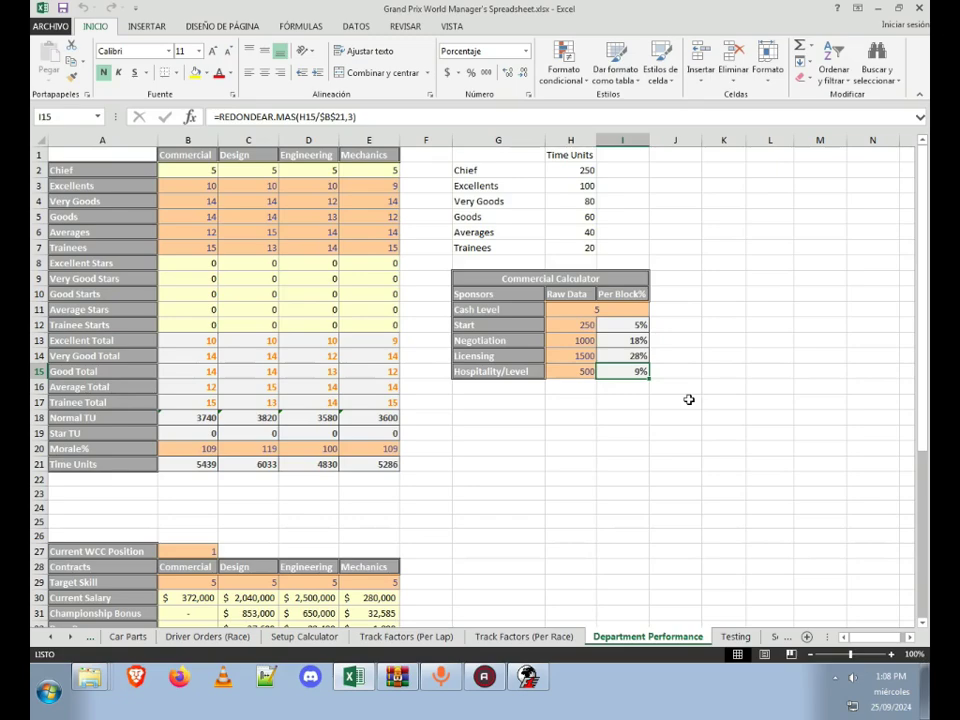
Step: Check the Current WCC Position and the Design, Engineering and Mechanics championship bonus formulas
{"action": "scroll", "coordinate": [689, 399], "scroll_direction": "down", "scroll_amount": 8}
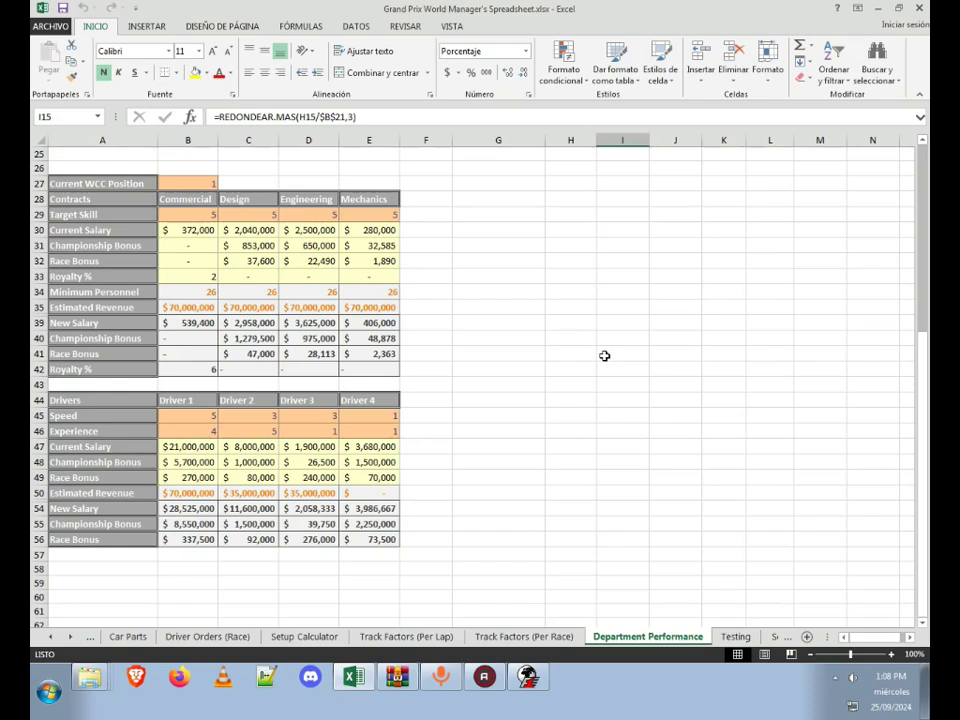
{"action": "left_click", "coordinate": [175, 187]}
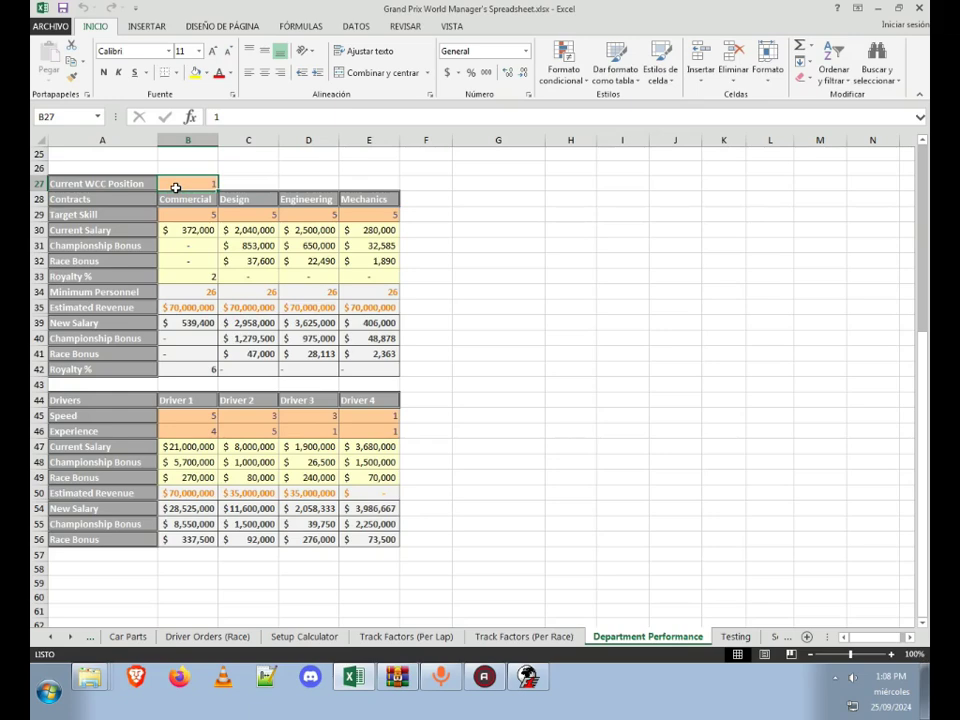
{"action": "left_click", "coordinate": [251, 243]}
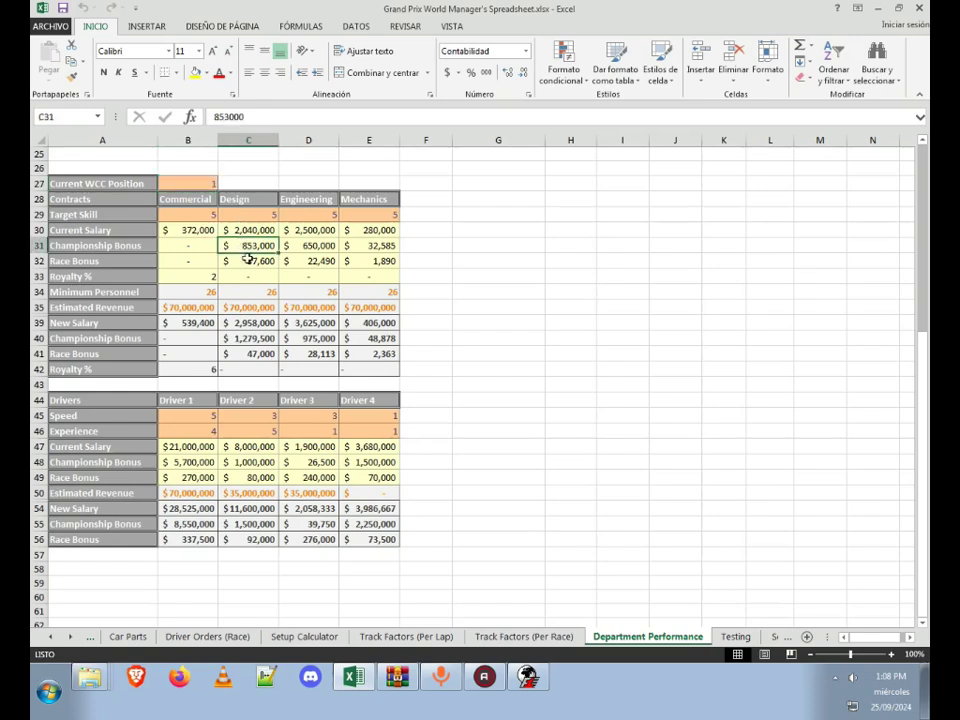
{"action": "left_click", "coordinate": [258, 338]}
{"action": "left_click", "coordinate": [311, 339]}
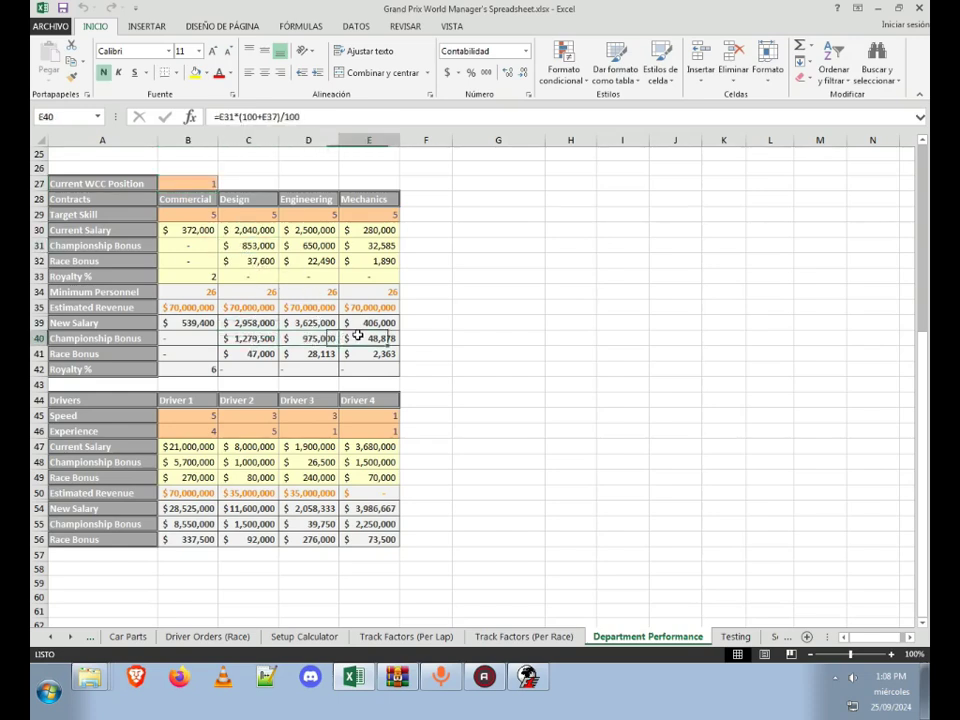
{"action": "left_click", "coordinate": [296, 214]}
Step: Check the Commercial Target Skill, current salary and Royalty % values
{"action": "left_click", "coordinate": [248, 186]}
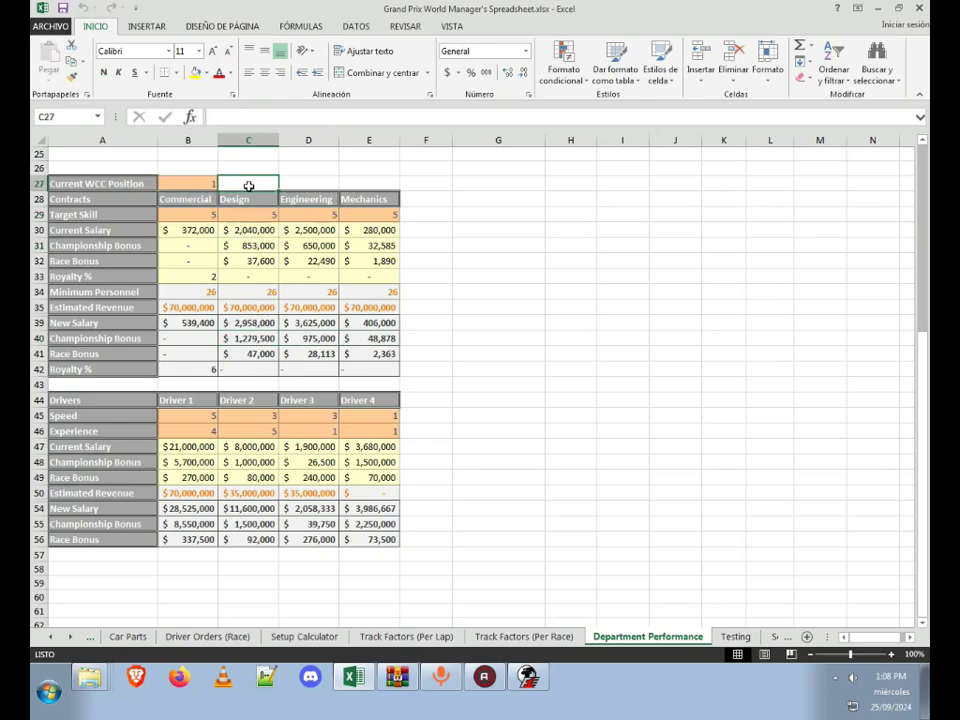
{"action": "left_click", "coordinate": [178, 211]}
{"action": "left_click", "coordinate": [303, 202]}
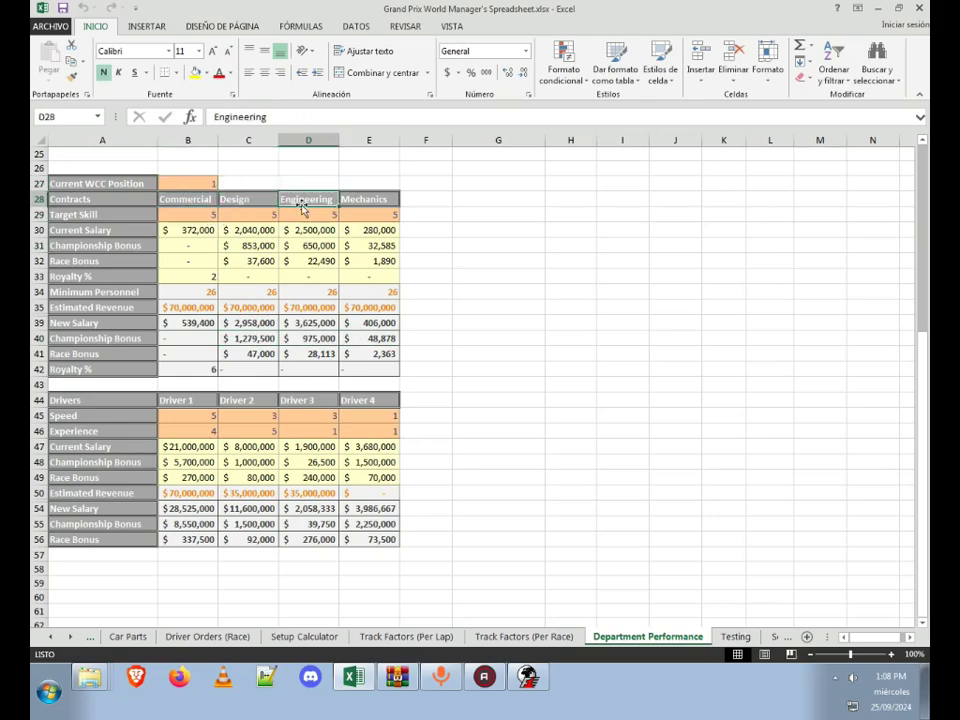
{"action": "left_click", "coordinate": [251, 214]}
{"action": "left_click", "coordinate": [214, 216]}
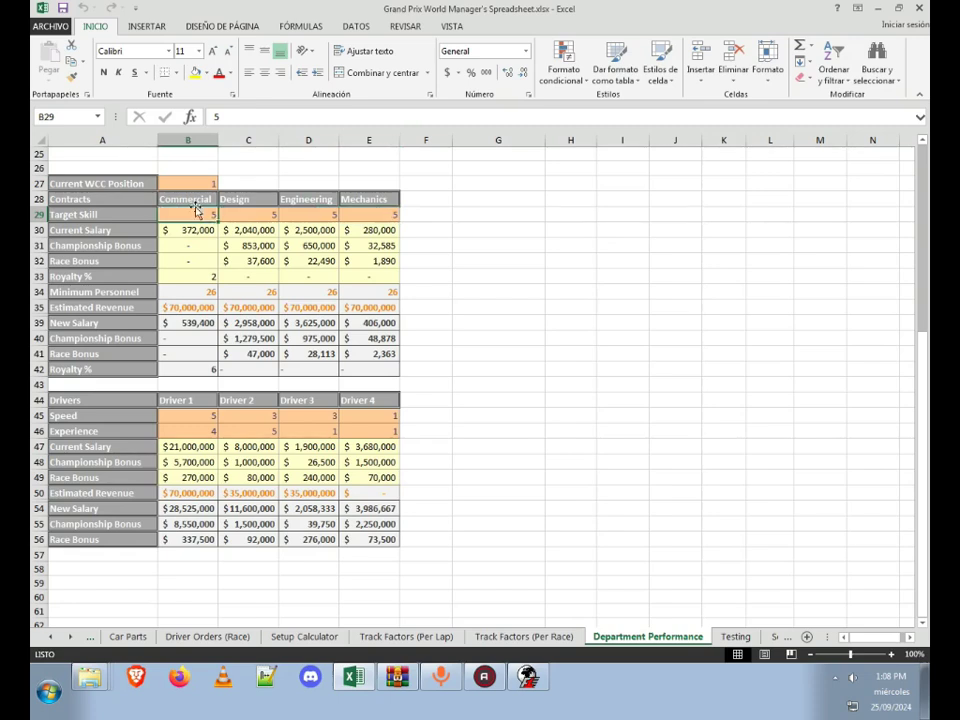
{"action": "left_click", "coordinate": [188, 230]}
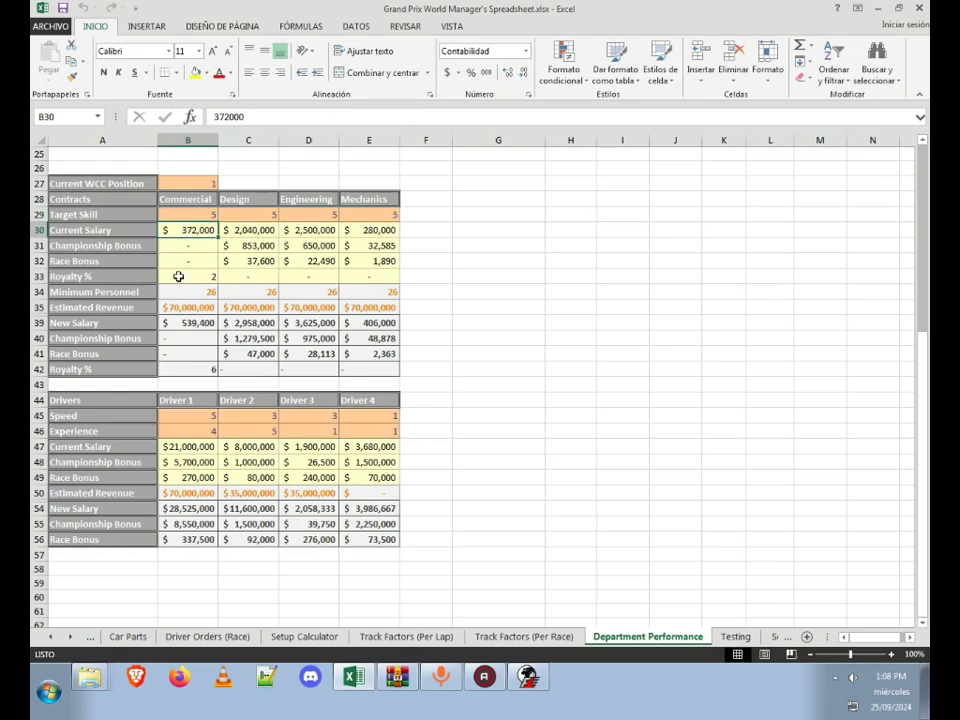
{"action": "left_click", "coordinate": [178, 276]}
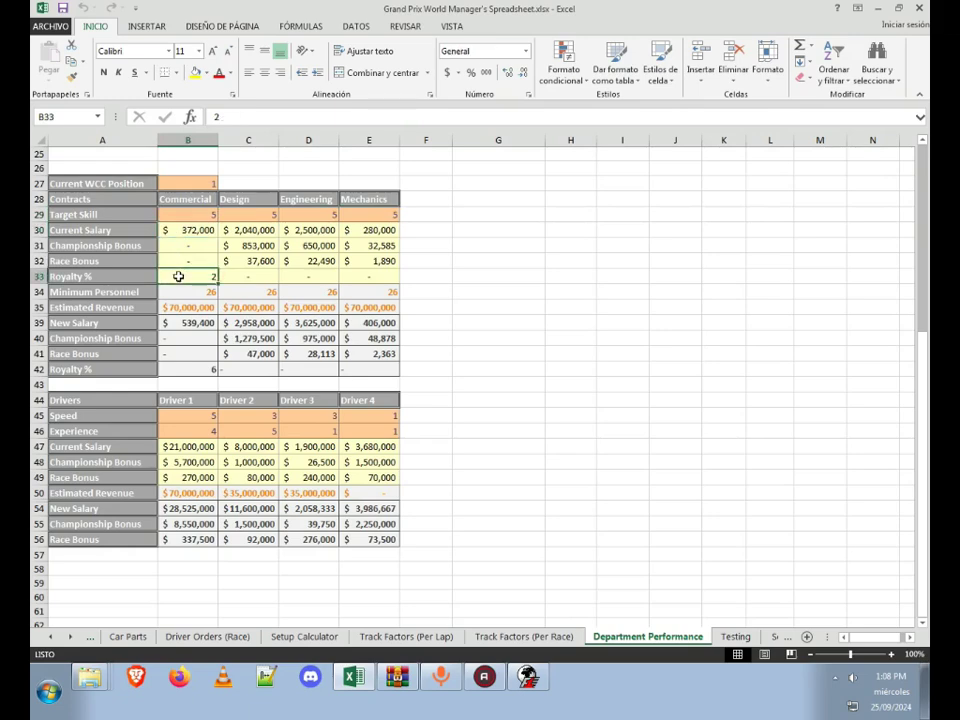
Step: Change the Commercial Royalty % in B33 from 2 to 6
{"action": "double_click", "coordinate": [179, 276]}
{"action": "key", "text": "BackSpace"}
{"action": "type", "text": "6"}
{"action": "key", "text": "Return"}
{"action": "left_click", "coordinate": [178, 276]}
{"action": "left_click", "coordinate": [456, 273]}
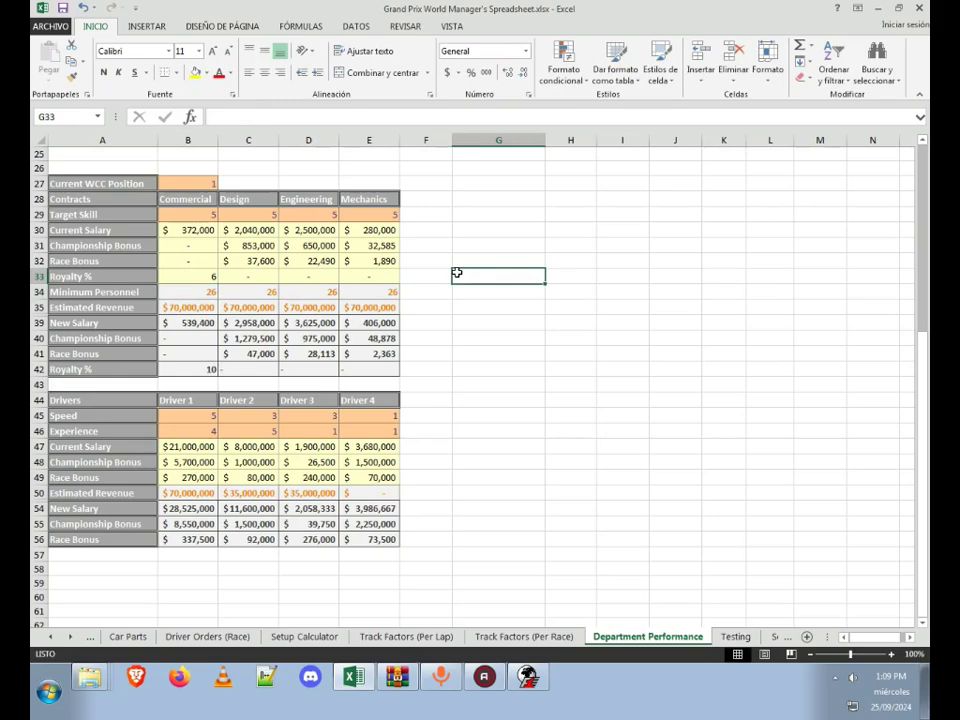
Step: Inspect the Minimum Personnel, Estimated Revenue, New Salary and new Royalty % formulas
{"action": "left_click", "coordinate": [199, 293]}
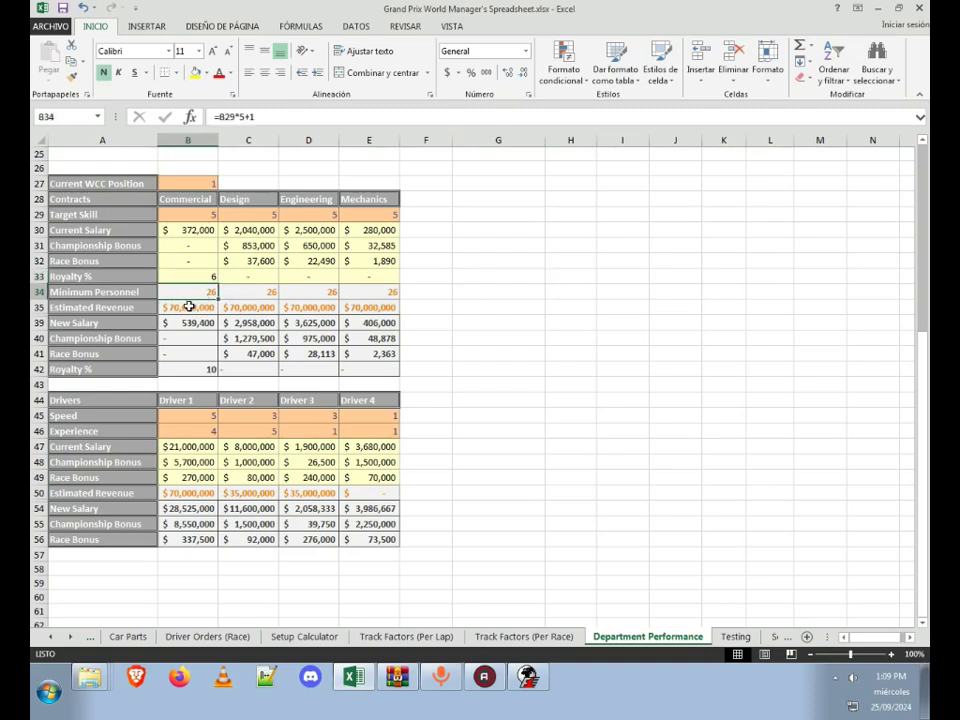
{"action": "left_click", "coordinate": [195, 306]}
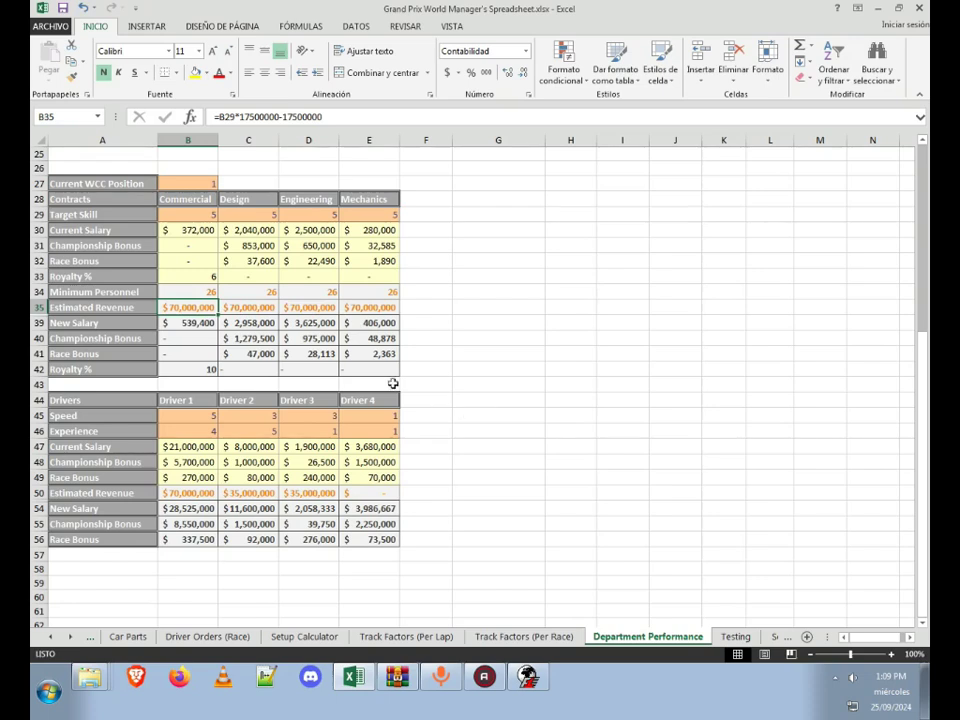
{"action": "left_click", "coordinate": [199, 327]}
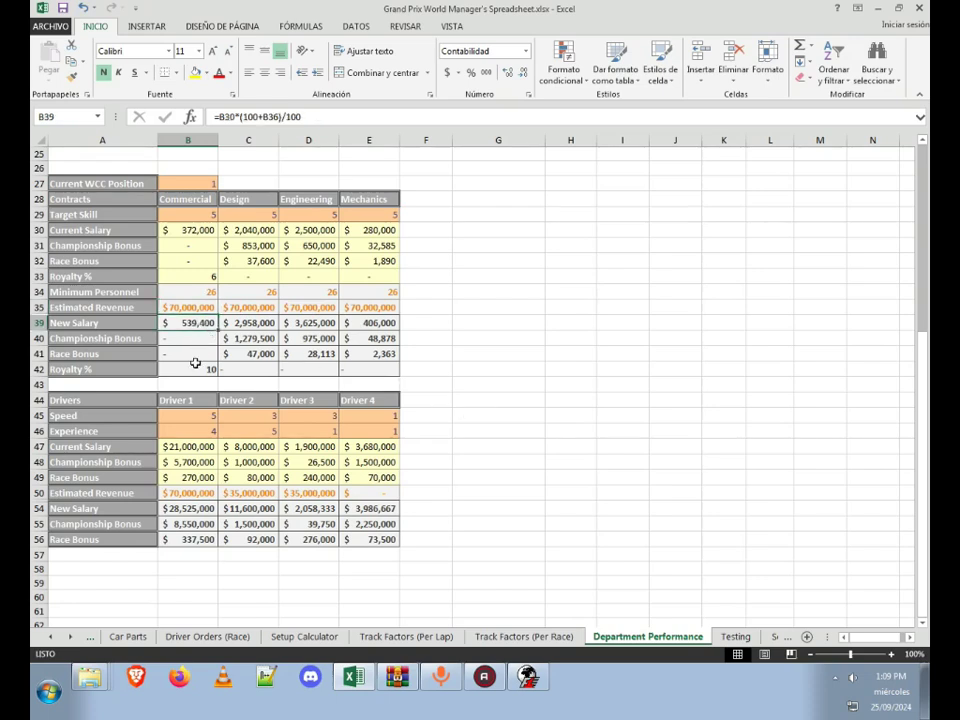
{"action": "left_click", "coordinate": [193, 366]}
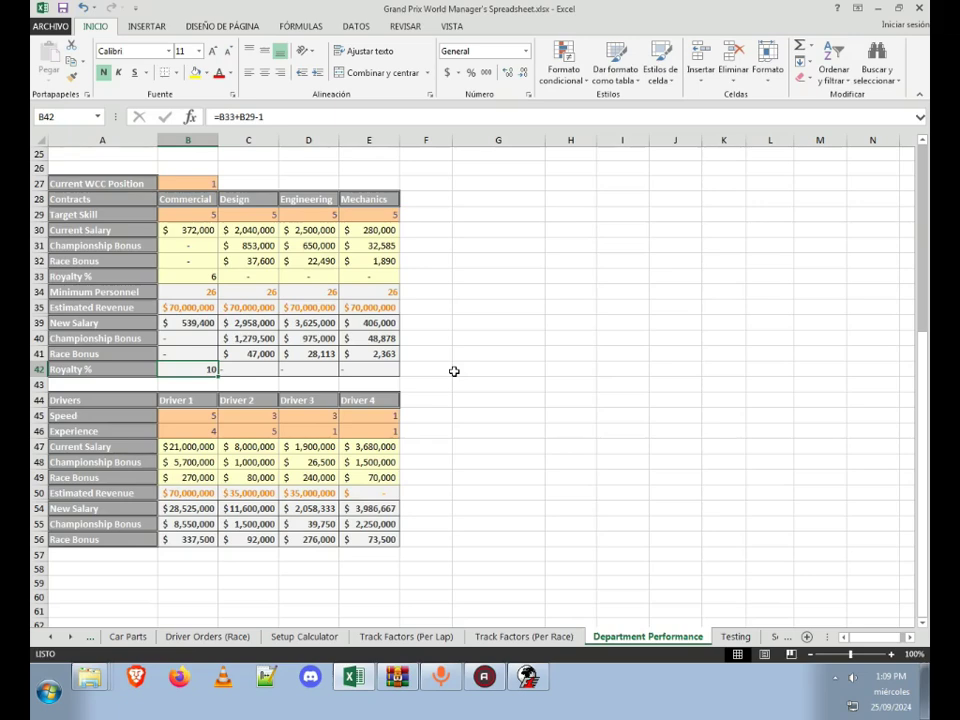
Step: Review the drivers table's Experience, Speed, Current Salary, Championship Bonus and Race Bonus rows
{"action": "scroll", "coordinate": [440, 465], "scroll_direction": "down", "scroll_amount": 3}
{"action": "scroll", "coordinate": [440, 466], "scroll_direction": "down", "scroll_amount": 1}
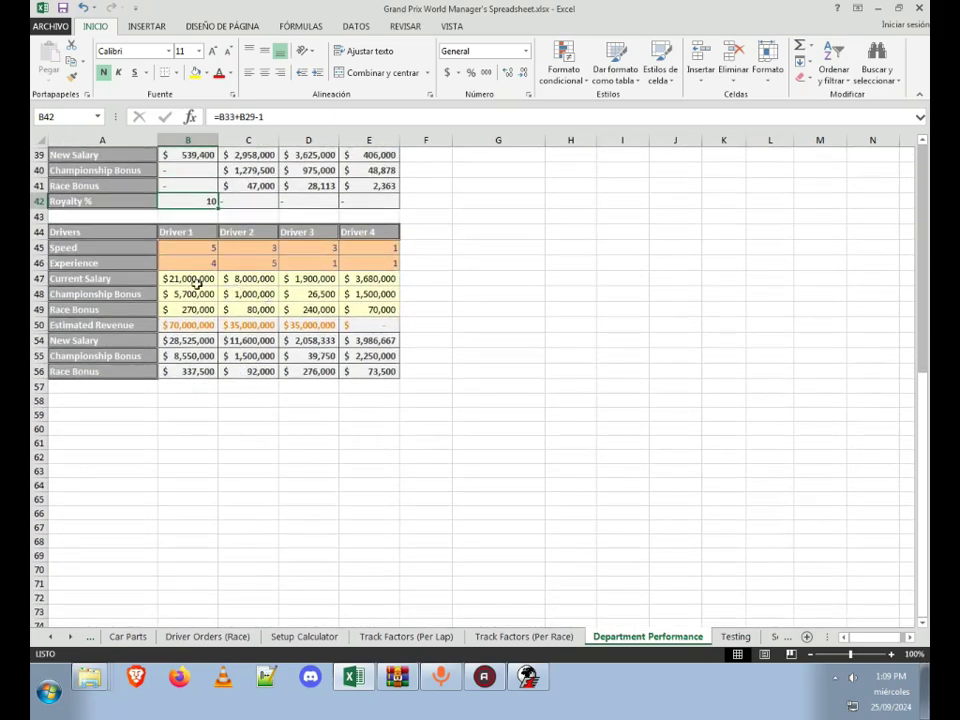
{"action": "left_click", "coordinate": [136, 258]}
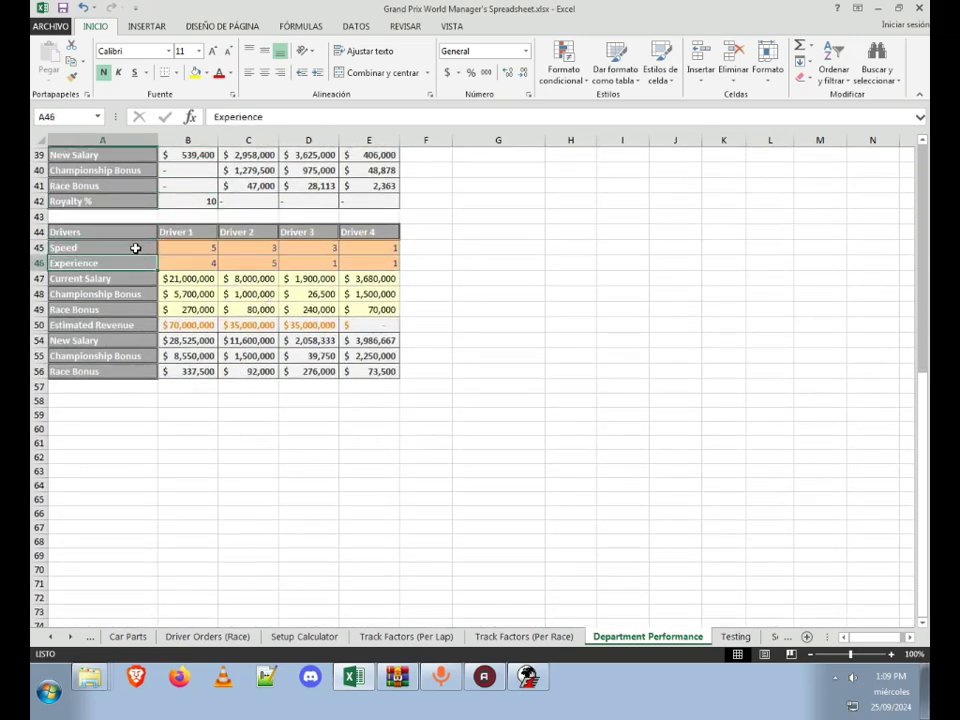
{"action": "left_click", "coordinate": [136, 252]}
{"action": "key", "text": "ctrl+Down"}
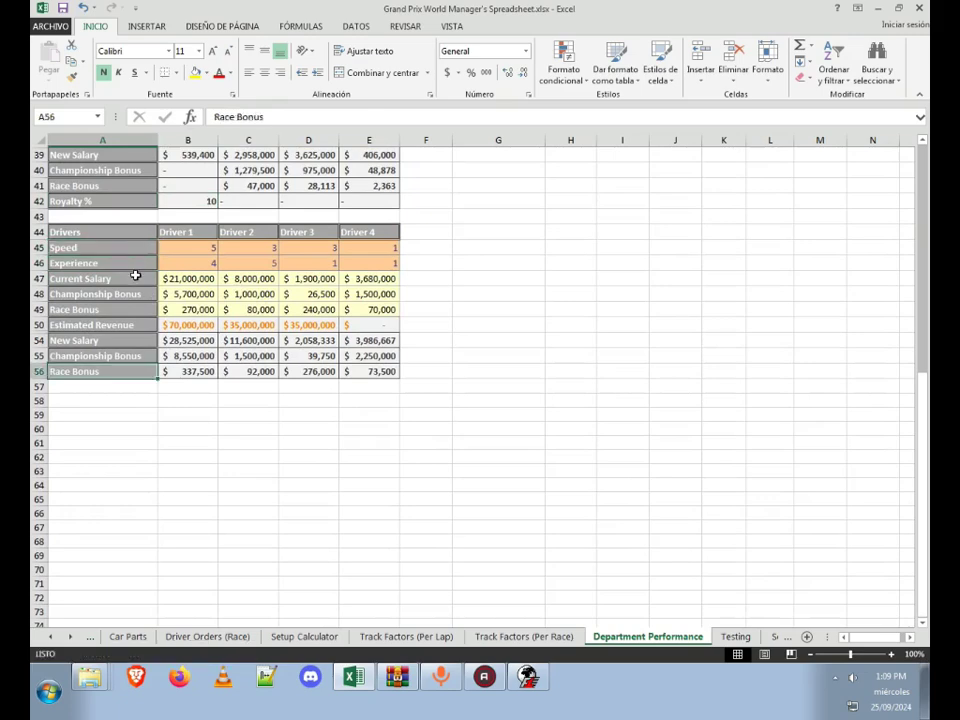
{"action": "left_click", "coordinate": [136, 278]}
{"action": "left_click", "coordinate": [134, 294]}
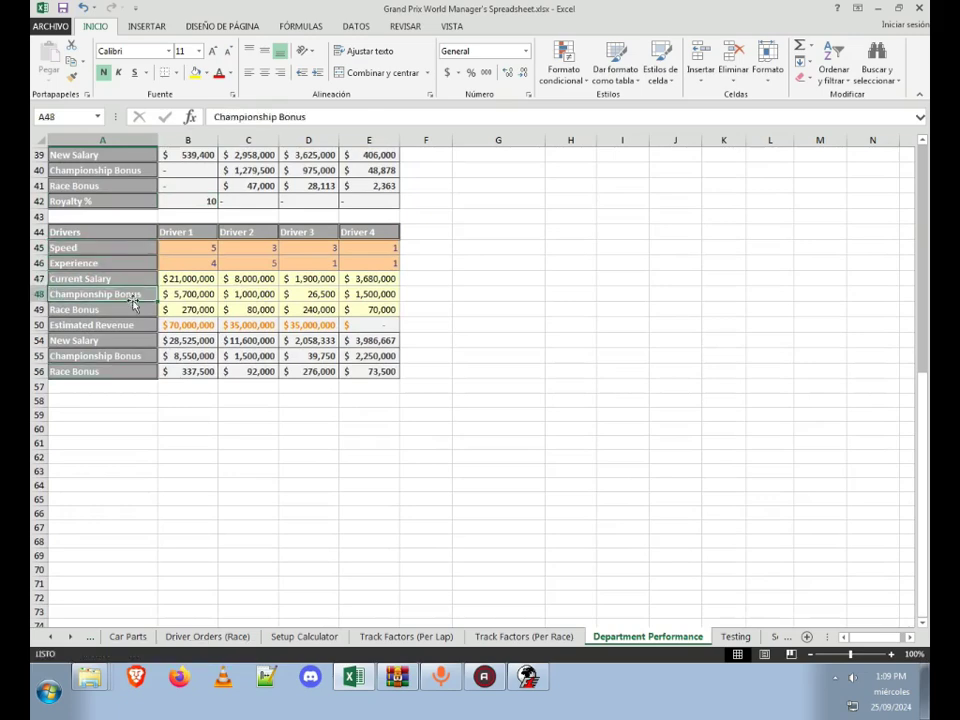
{"action": "left_click", "coordinate": [133, 309]}
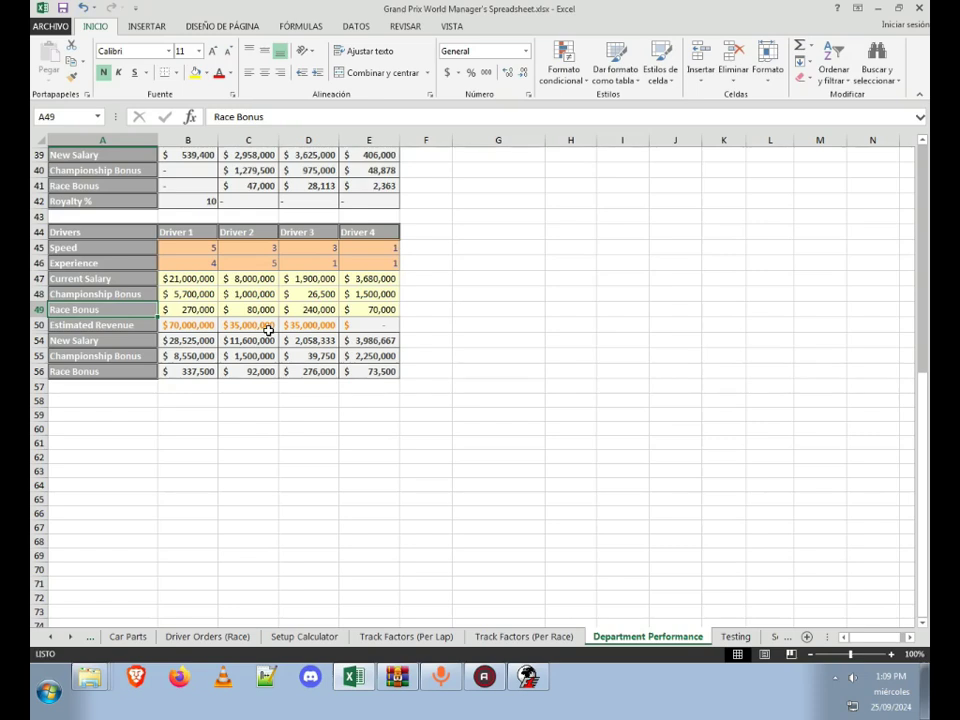
Step: Inspect Driver 1's bonus, salary and New Salary formula, and Driver 2's New Salary formula
{"action": "left_click", "coordinate": [187, 294]}
{"action": "left_click", "coordinate": [187, 278]}
{"action": "left_click", "coordinate": [195, 340]}
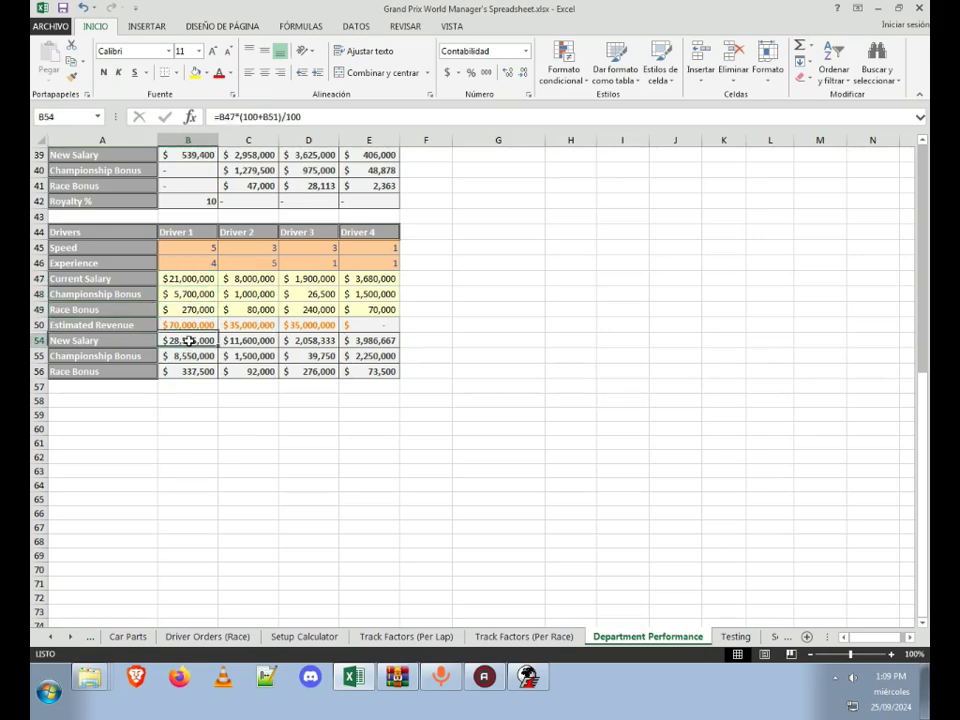
{"action": "left_click", "coordinate": [192, 386]}
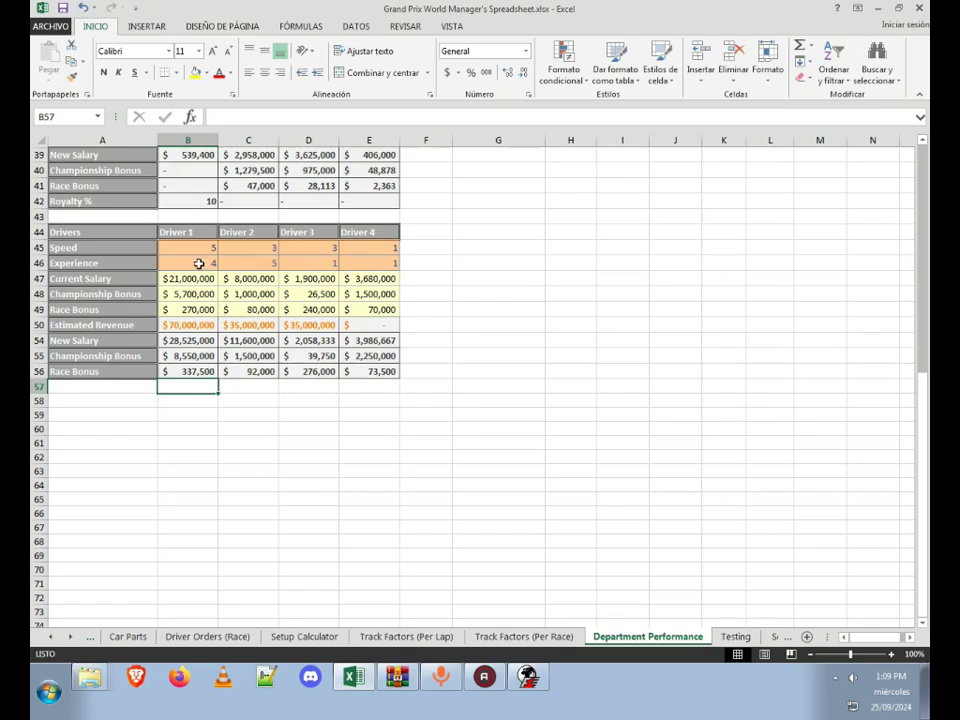
{"action": "left_click", "coordinate": [183, 340]}
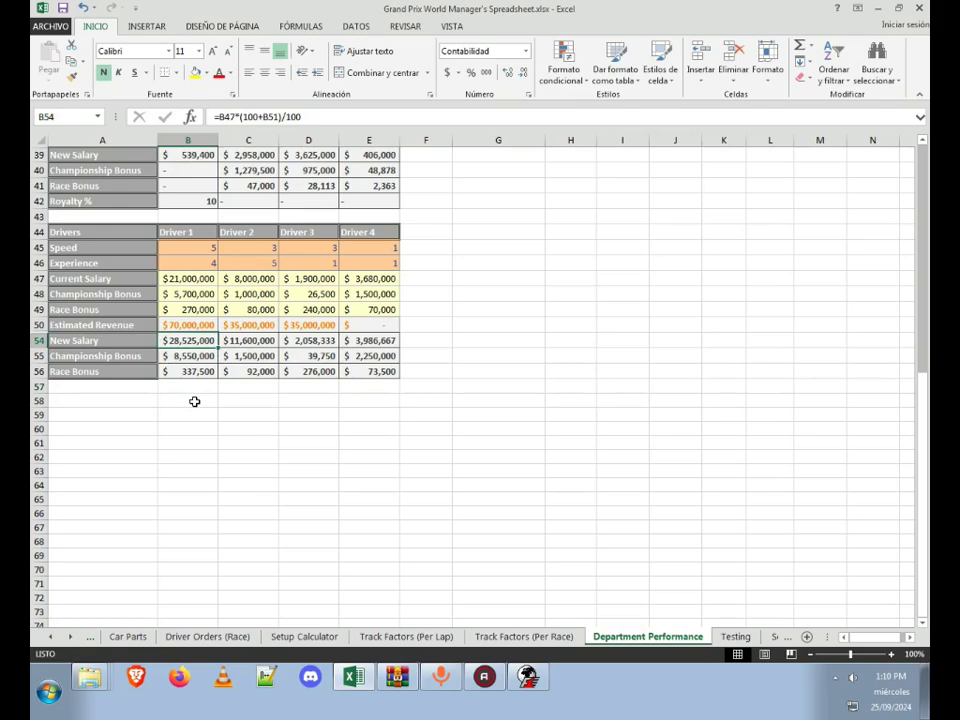
{"action": "left_click", "coordinate": [250, 340]}
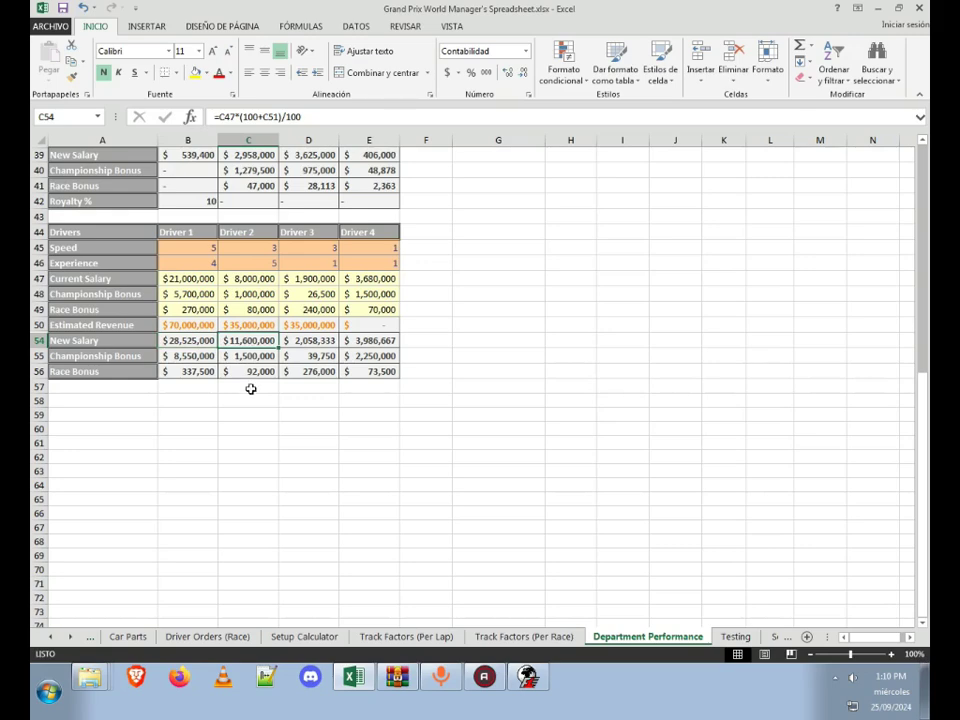
Step: Read Driver 3's current salary and the New Salary formula in cell D54
{"action": "key", "text": "Down"}
{"action": "key", "text": "Down"}
{"action": "key", "text": "Right"}
{"action": "left_click", "coordinate": [327, 280]}
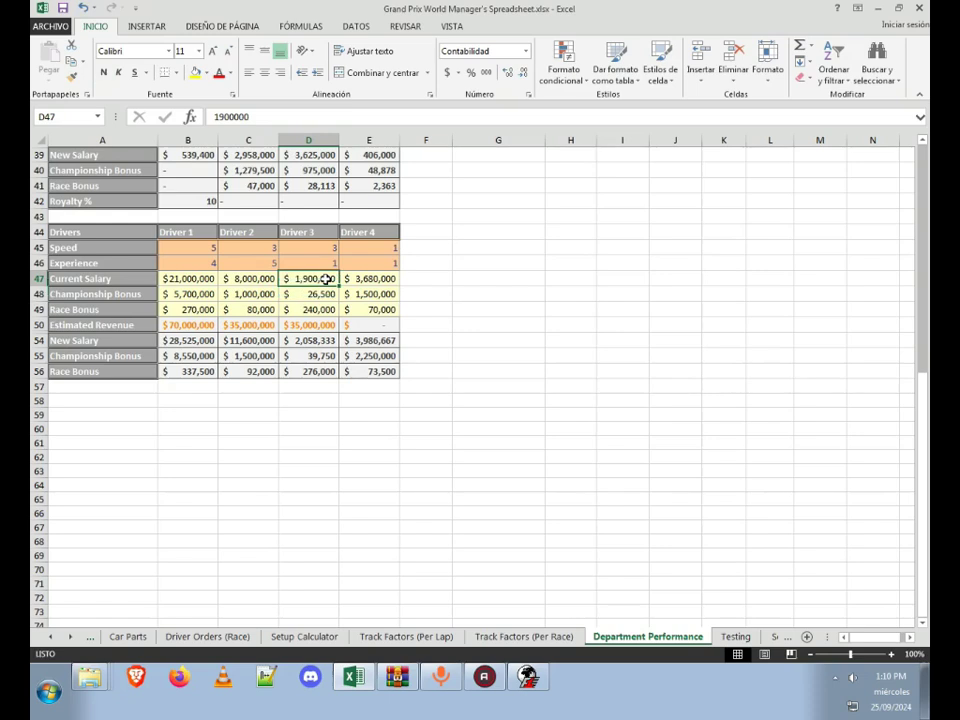
{"action": "left_click", "coordinate": [314, 340]}
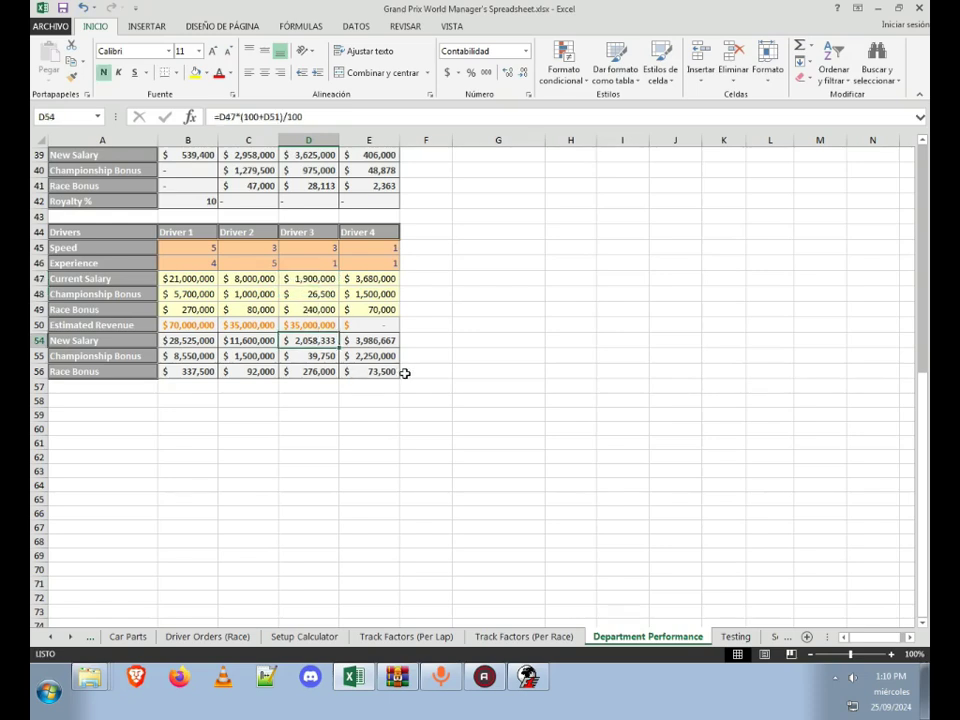
{"action": "scroll", "coordinate": [431, 422], "scroll_direction": "up", "scroll_amount": 7}
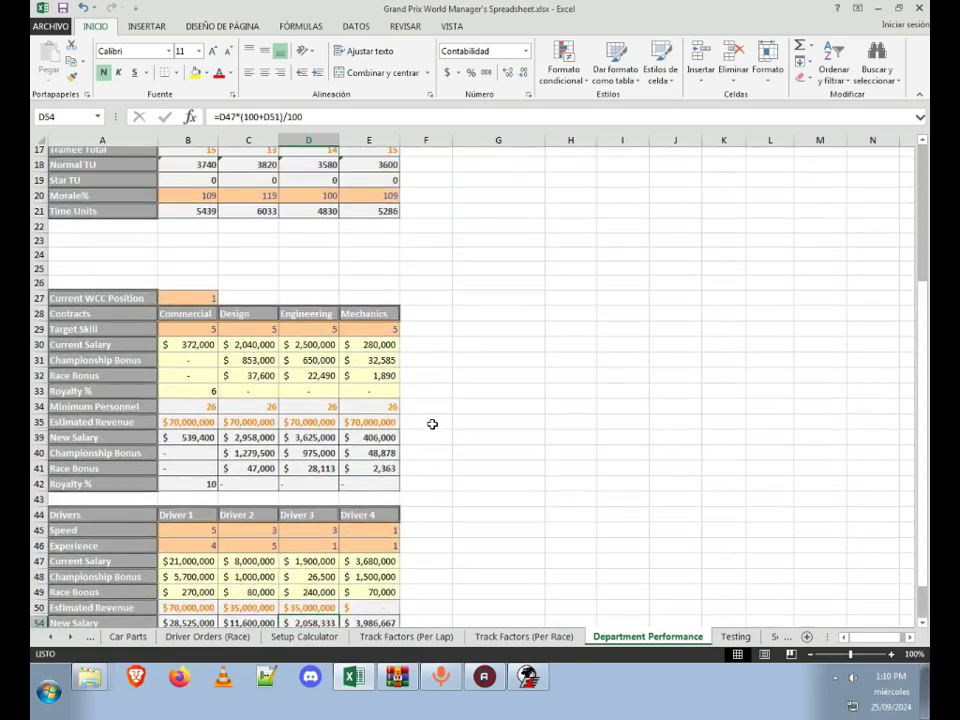
{"action": "scroll", "coordinate": [392, 277], "scroll_direction": "down", "scroll_amount": 3}
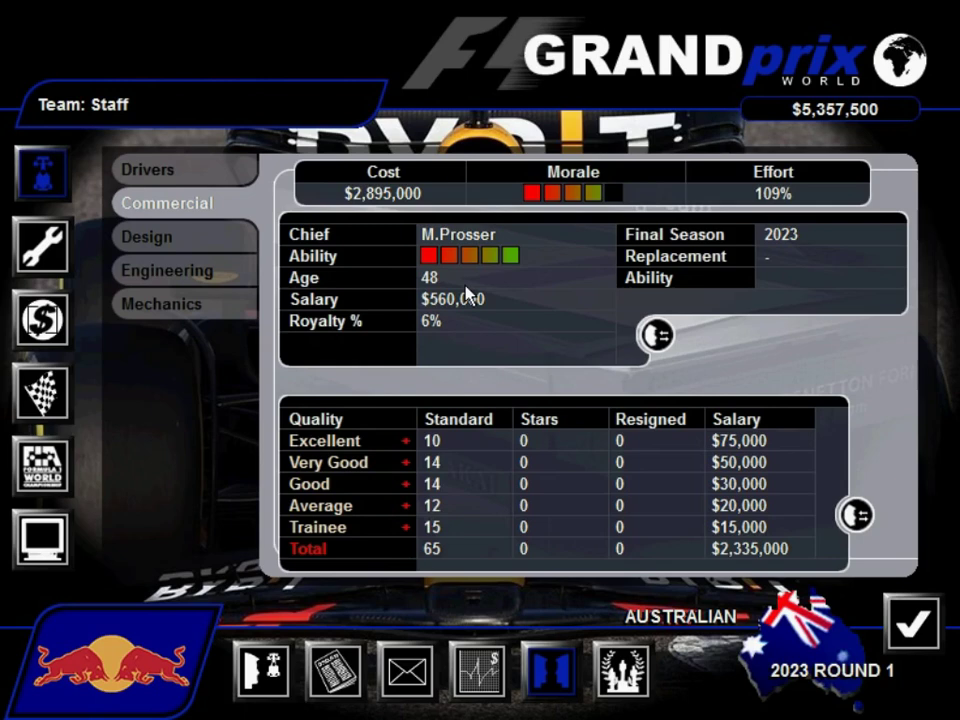
Step: Close the commercial manager recruitment screen and load the Save06 saved game
{"action": "left_click", "coordinate": [650, 335]}
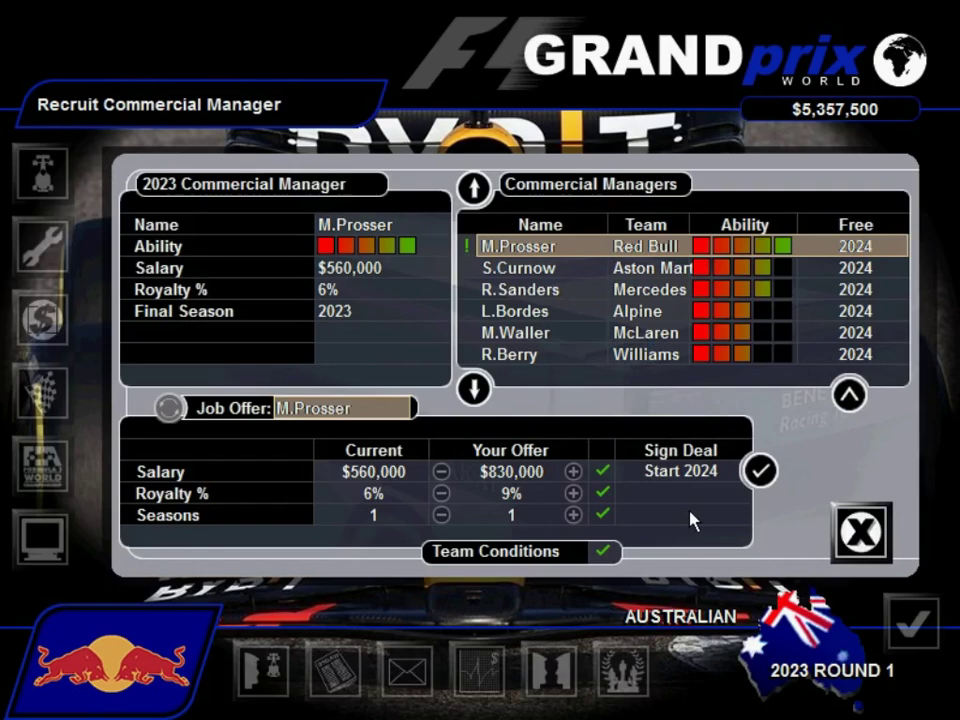
{"action": "left_click", "coordinate": [860, 532]}
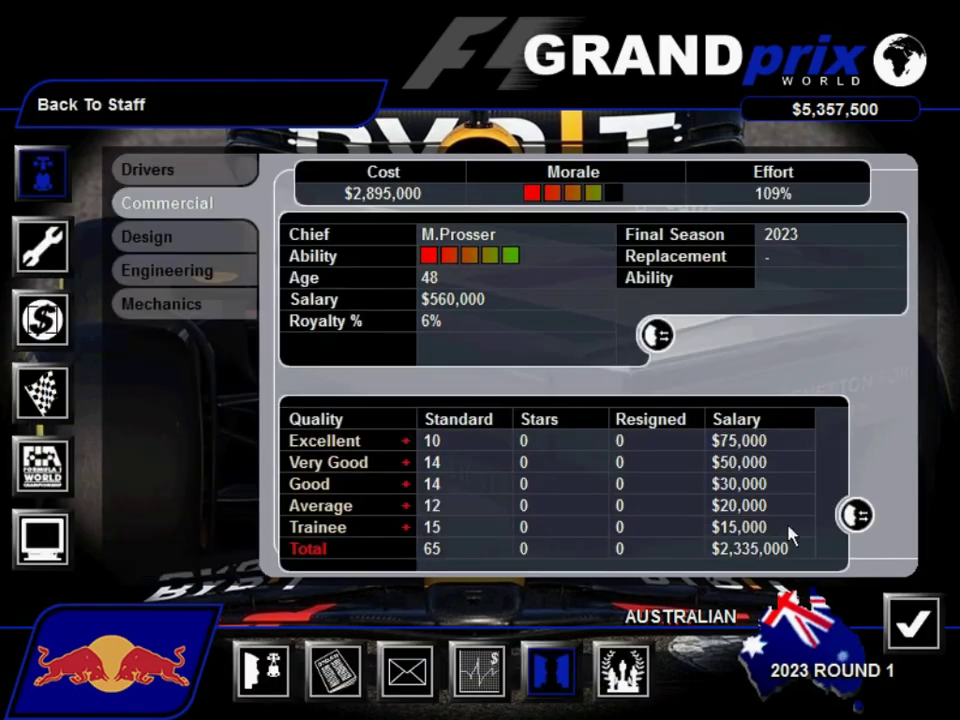
{"action": "left_click", "coordinate": [42, 540]}
{"action": "left_click", "coordinate": [317, 505]}
{"action": "left_click", "coordinate": [469, 429]}
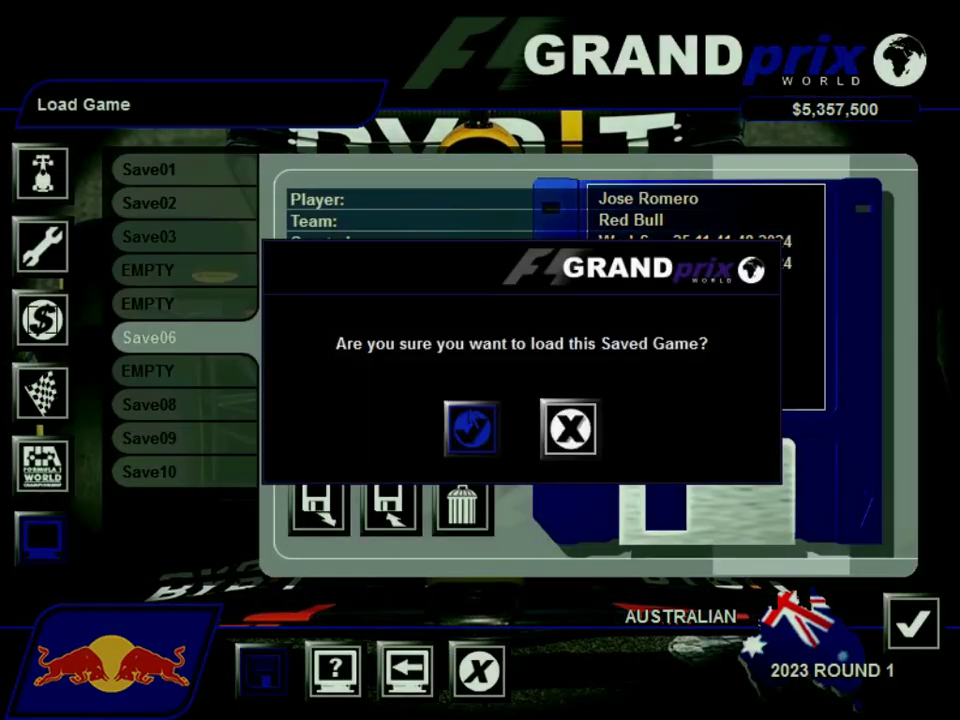
Step: Build a two-season renewal offer of $830,000 salary and 9% royalty for the current commercial manager
{"action": "left_click", "coordinate": [445, 508]}
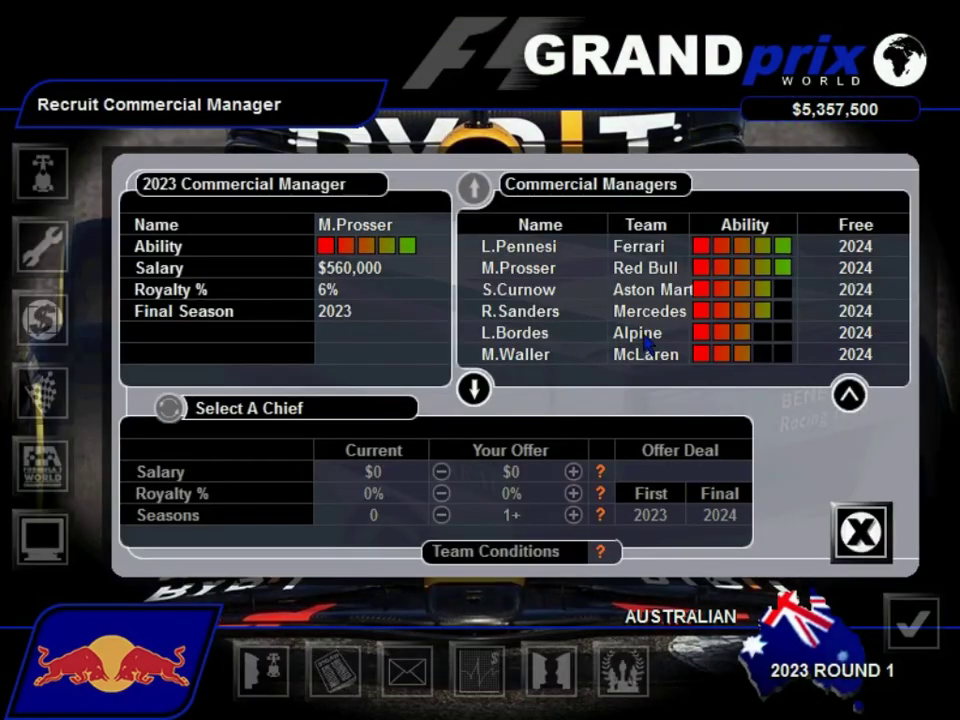
{"action": "left_click", "coordinate": [647, 334]}
{"action": "left_click", "coordinate": [537, 268]}
{"action": "left_click", "coordinate": [573, 471]}
{"action": "left_click", "coordinate": [573, 471]}
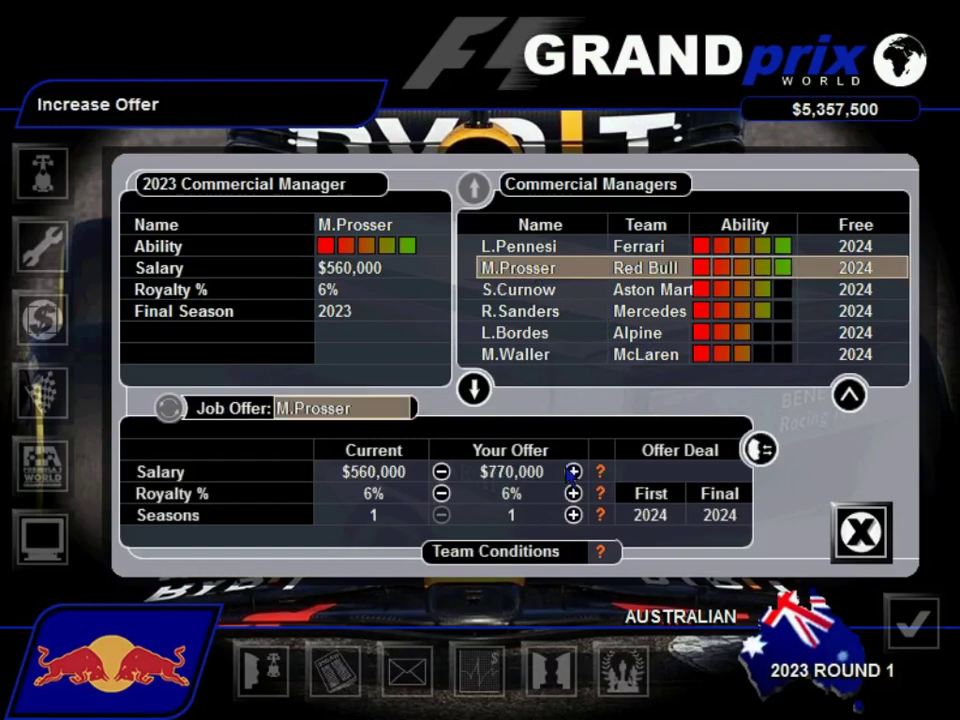
{"action": "left_click", "coordinate": [573, 471]}
{"action": "left_click", "coordinate": [573, 471]}
{"action": "left_click", "coordinate": [440, 471]}
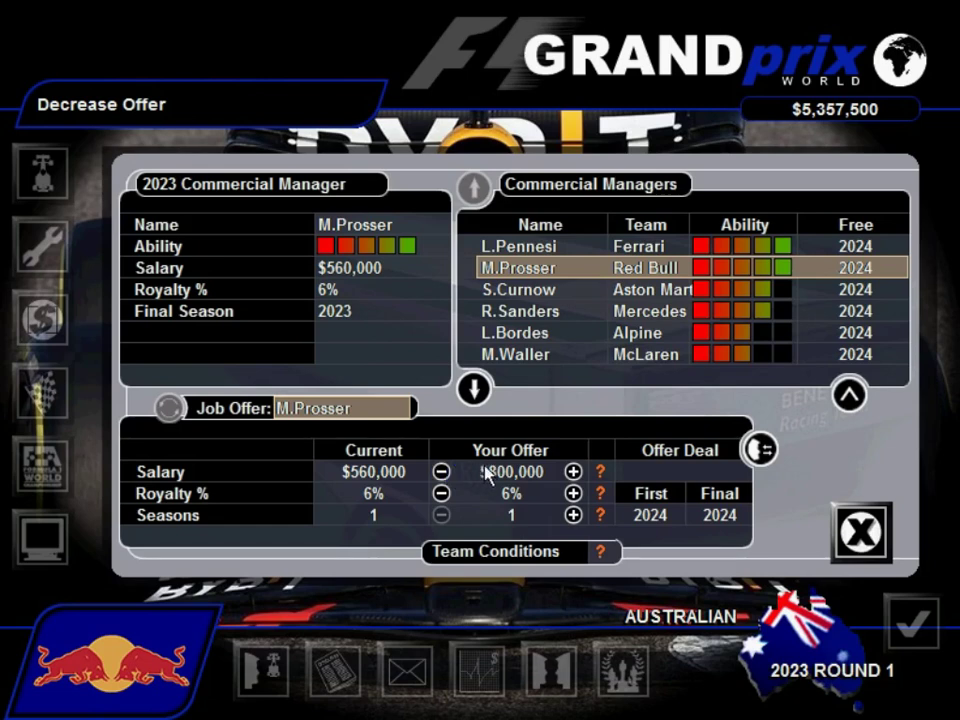
{"action": "left_click", "coordinate": [573, 493]}
{"action": "left_click", "coordinate": [573, 493]}
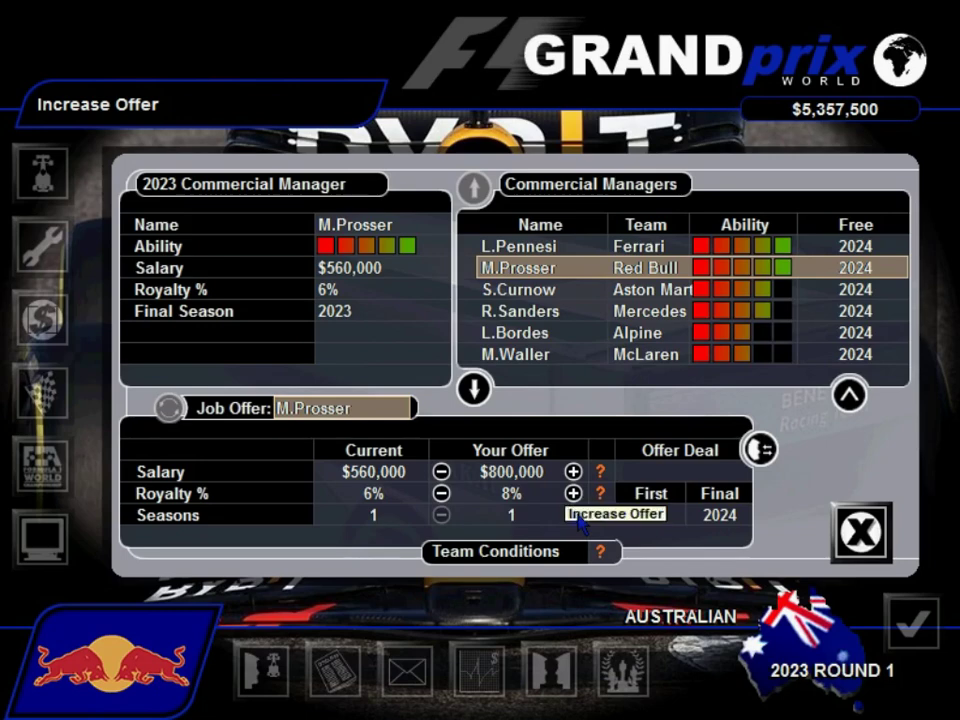
{"action": "left_click", "coordinate": [573, 514]}
{"action": "left_click", "coordinate": [573, 493]}
{"action": "left_click", "coordinate": [573, 471]}
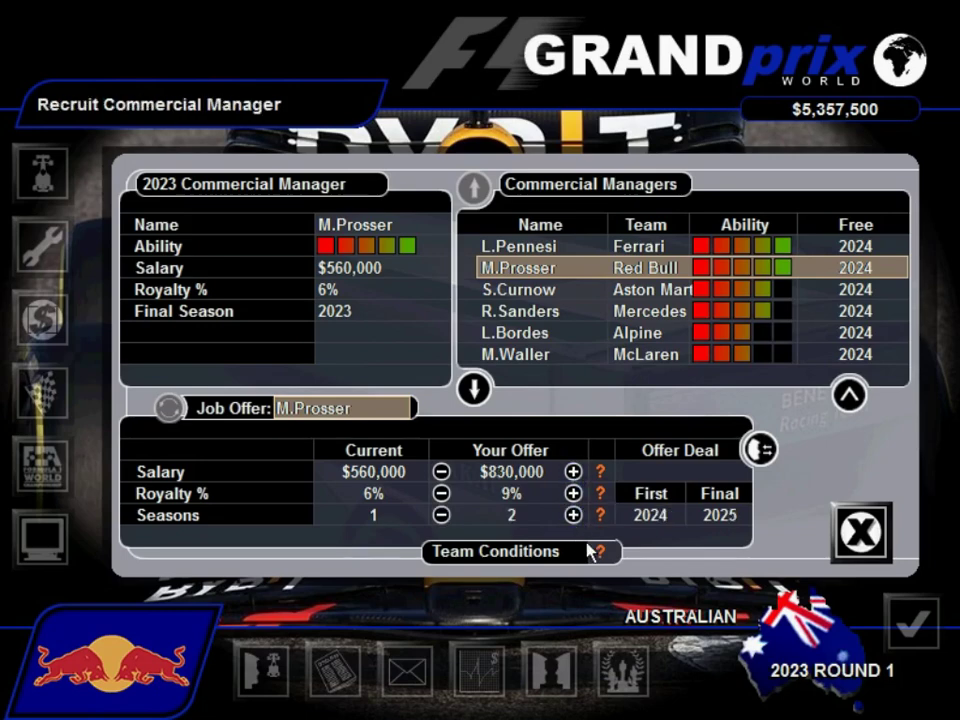
Step: Submit the two-season offer, note the contract-too-long refusal, and reload Save06
{"action": "left_click", "coordinate": [758, 449]}
{"action": "left_click", "coordinate": [470, 428]}
{"action": "left_click", "coordinate": [518, 443]}
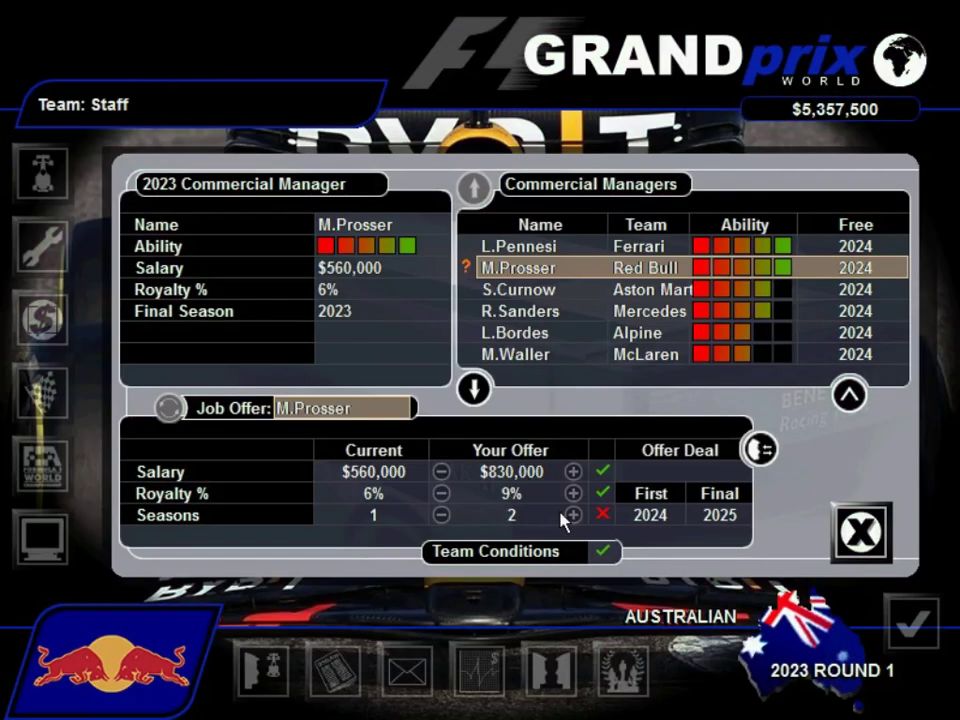
{"action": "left_click", "coordinate": [858, 531]}
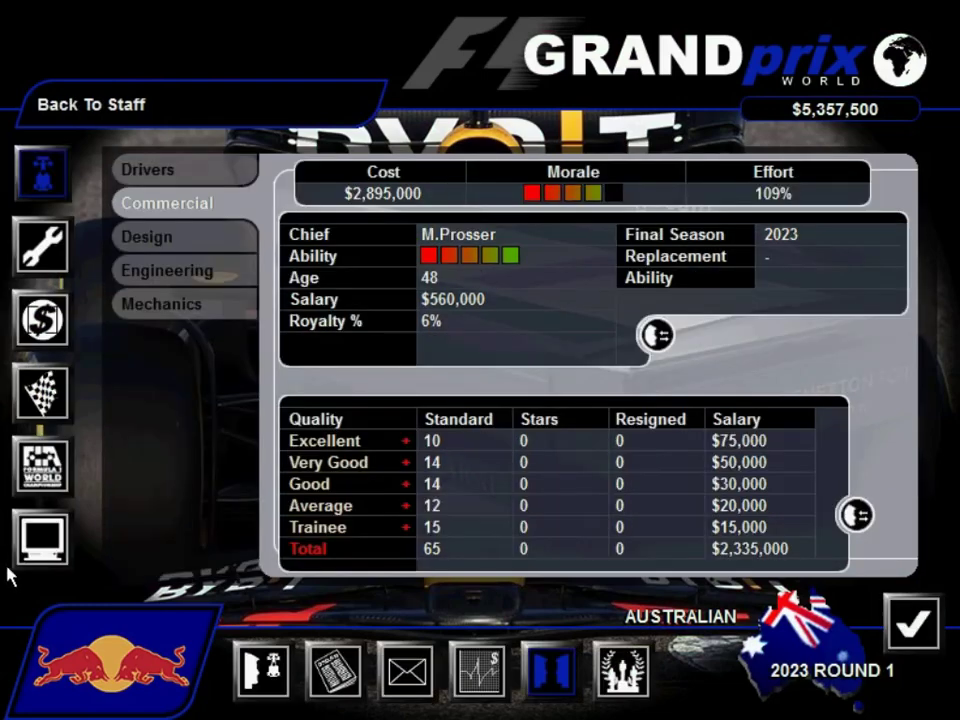
{"action": "left_click", "coordinate": [42, 537]}
{"action": "left_click", "coordinate": [338, 522]}
{"action": "left_click", "coordinate": [473, 428]}
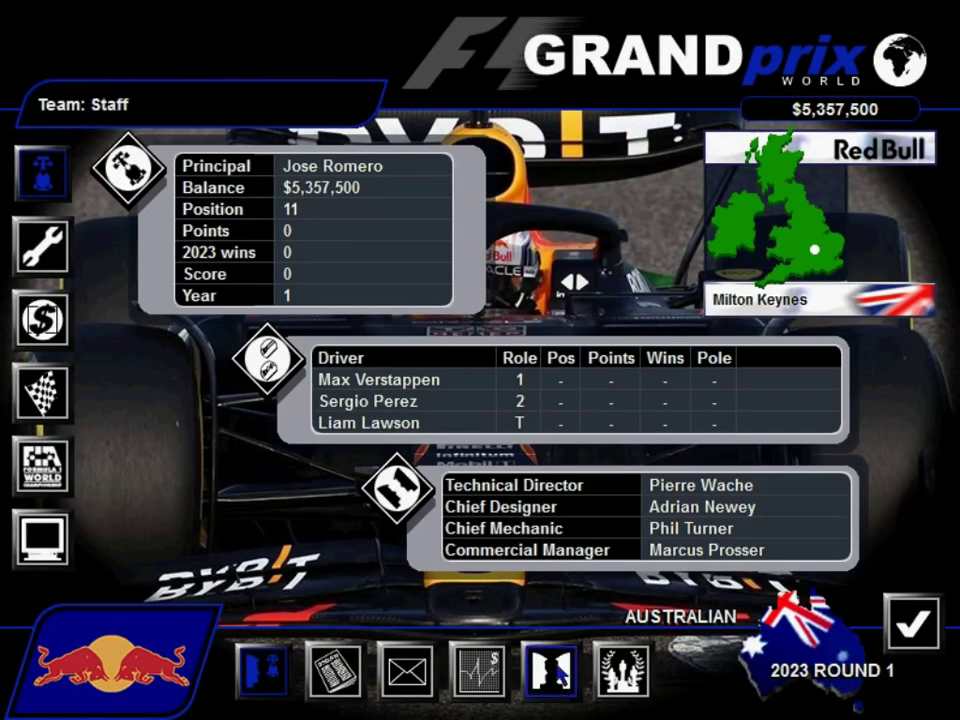
Step: Prepare a three-season offer of $830,000 and 9% royalty for the current commercial manager
{"action": "left_click", "coordinate": [420, 503]}
{"action": "left_click", "coordinate": [654, 336]}
{"action": "left_click", "coordinate": [545, 268]}
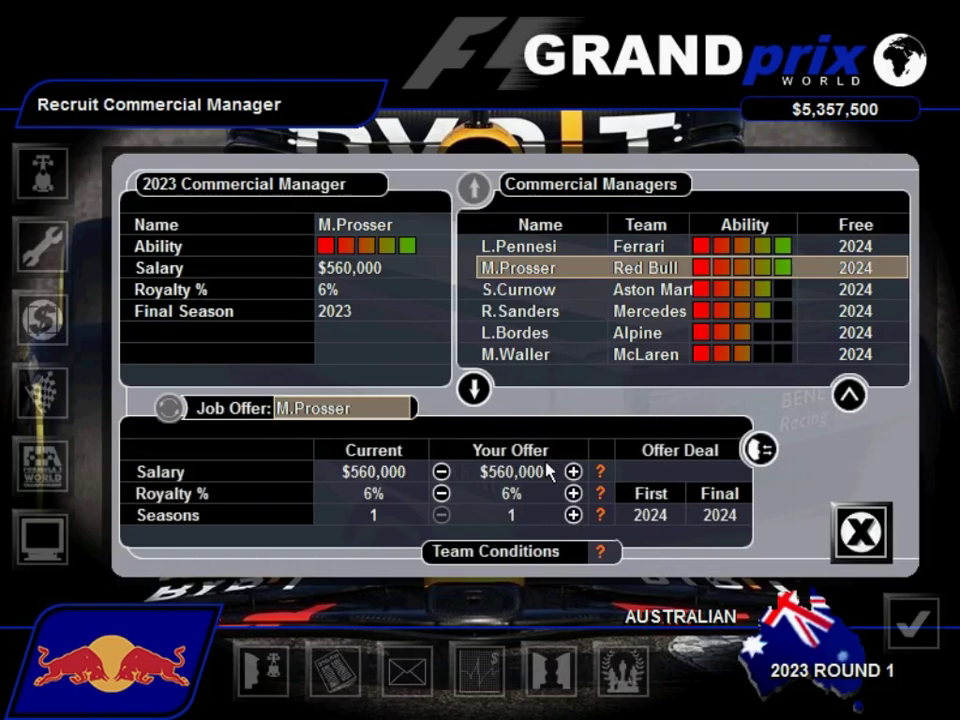
{"action": "left_click", "coordinate": [573, 471]}
{"action": "left_click", "coordinate": [573, 471]}
{"action": "left_click", "coordinate": [573, 471]}
{"action": "left_click", "coordinate": [573, 471]}
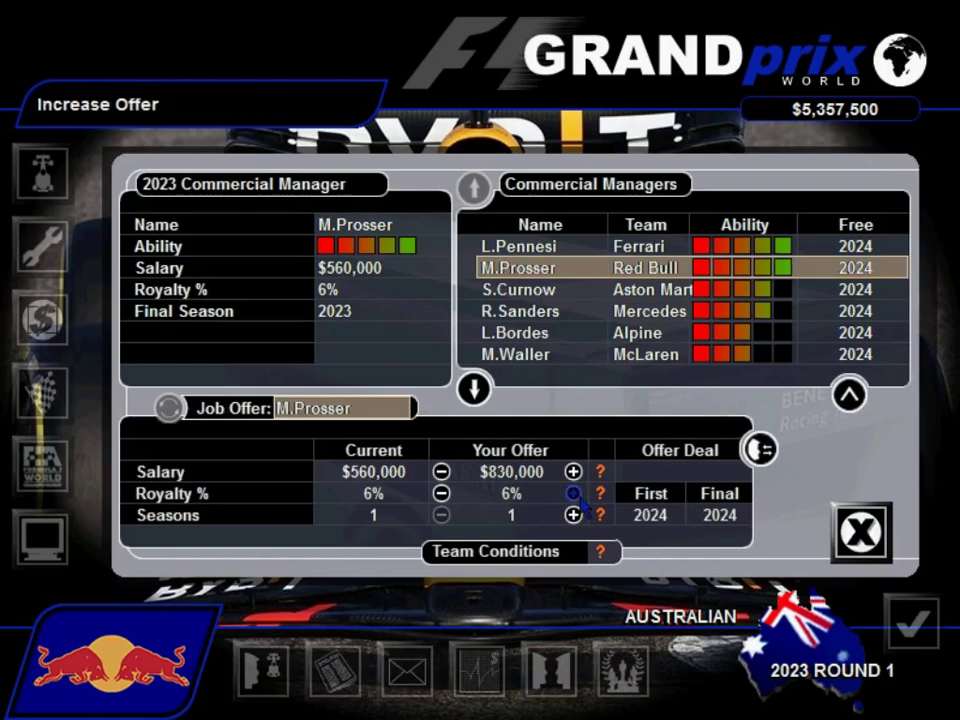
{"action": "left_click", "coordinate": [573, 493]}
{"action": "left_click", "coordinate": [573, 515]}
{"action": "left_click", "coordinate": [573, 515]}
{"action": "left_click", "coordinate": [573, 493]}
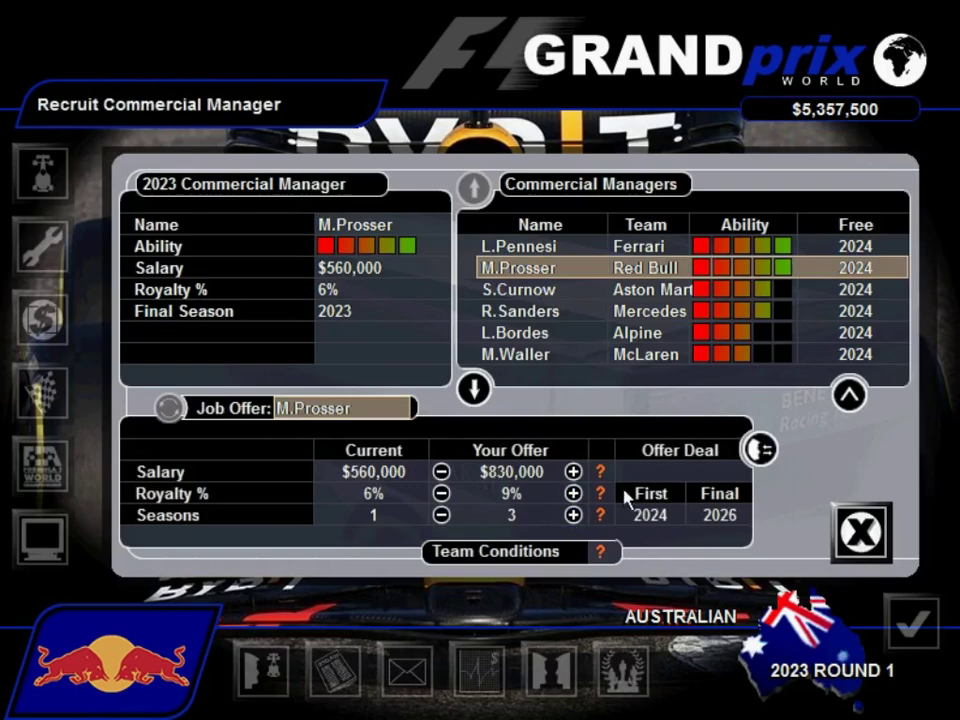
Step: Submit the three-season offer, dismiss the too-long refusal, and reload Save06
{"action": "left_click", "coordinate": [759, 449]}
{"action": "left_click", "coordinate": [470, 428]}
{"action": "left_click", "coordinate": [510, 455]}
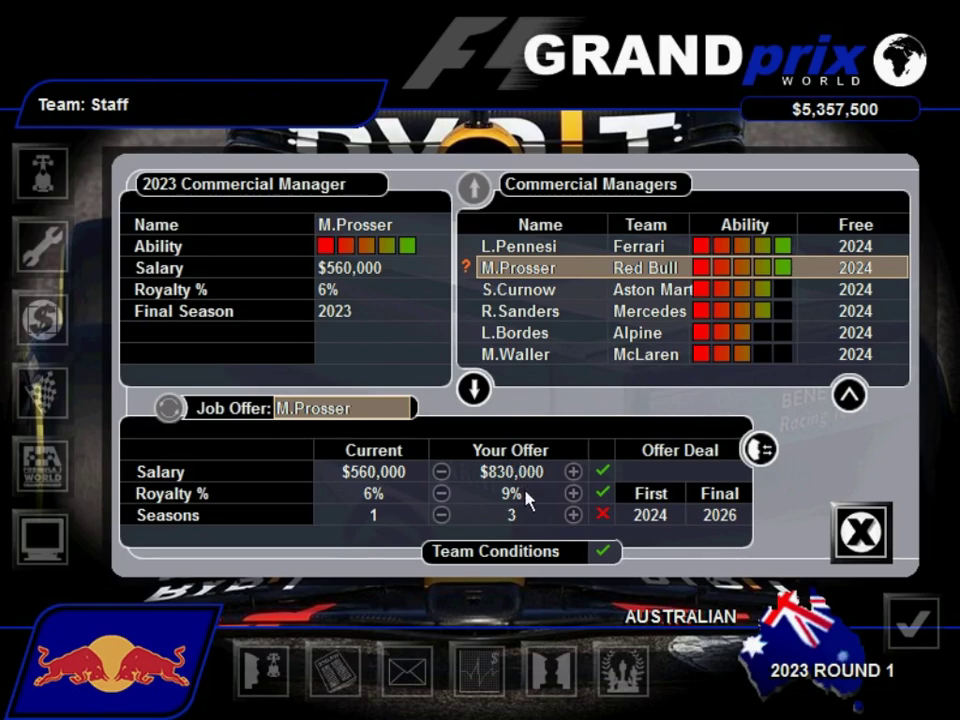
{"action": "left_click", "coordinate": [862, 530]}
{"action": "left_click", "coordinate": [41, 531]}
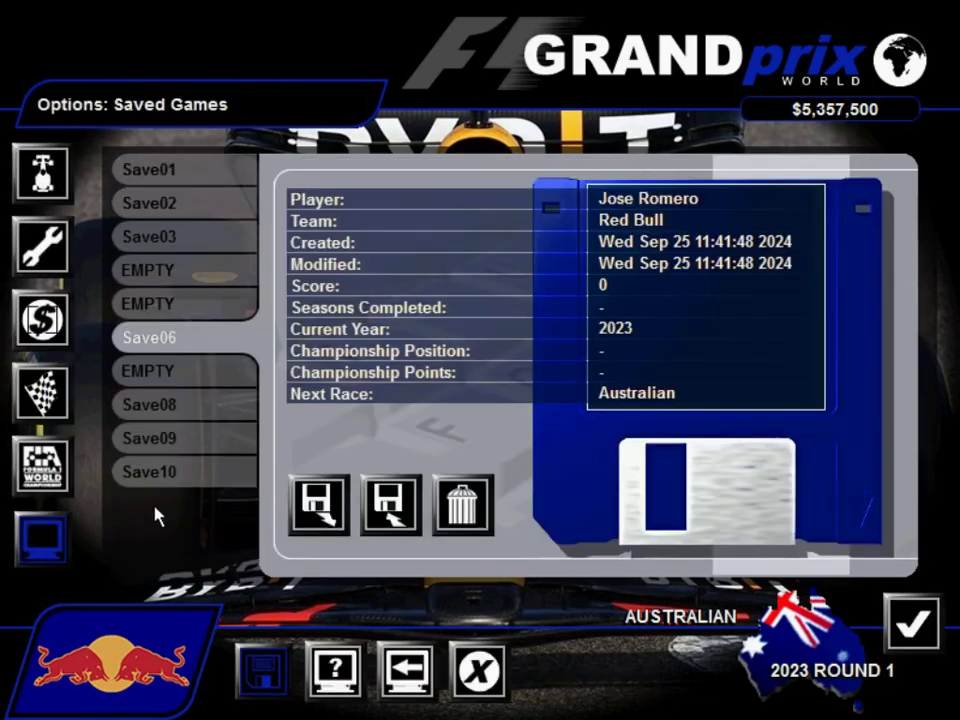
{"action": "left_click", "coordinate": [317, 503]}
{"action": "left_click", "coordinate": [470, 428]}
Step: Offer the current commercial manager one season at $830,000 and 9% royalty; it is accepted
{"action": "left_click", "coordinate": [520, 549]}
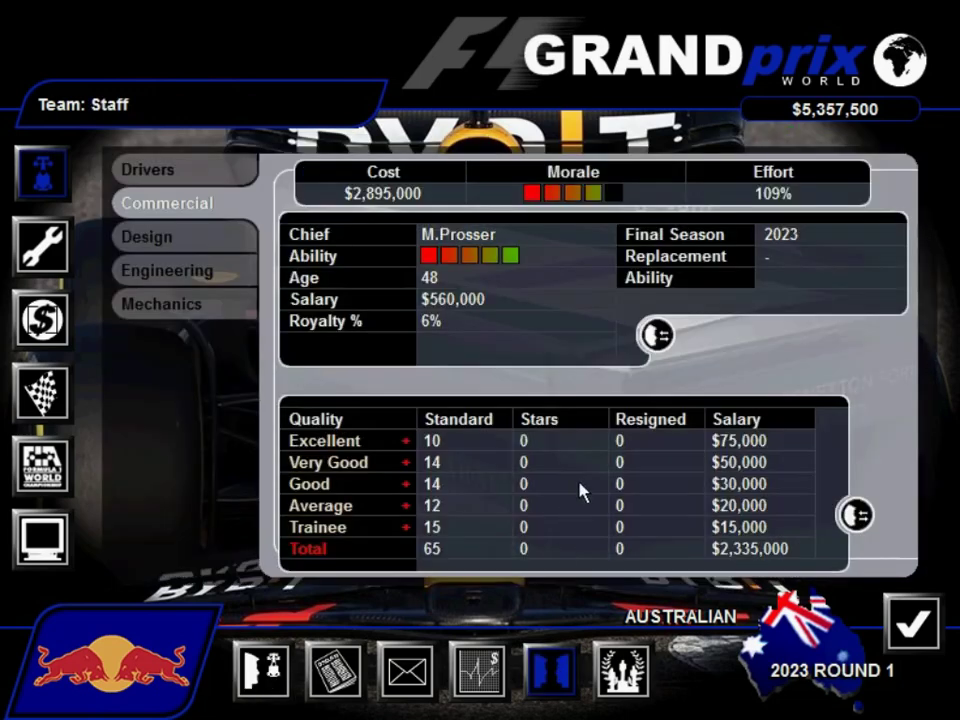
{"action": "left_click", "coordinate": [654, 332]}
{"action": "left_click", "coordinate": [508, 267]}
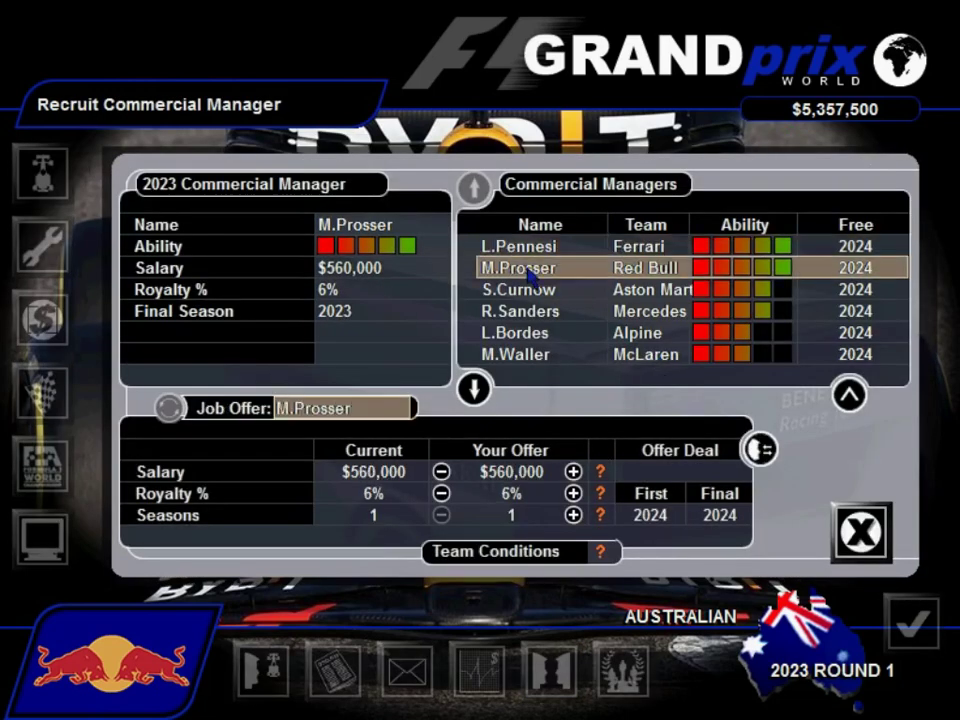
{"action": "left_click", "coordinate": [573, 471]}
{"action": "left_click", "coordinate": [573, 471]}
{"action": "left_click", "coordinate": [573, 471]}
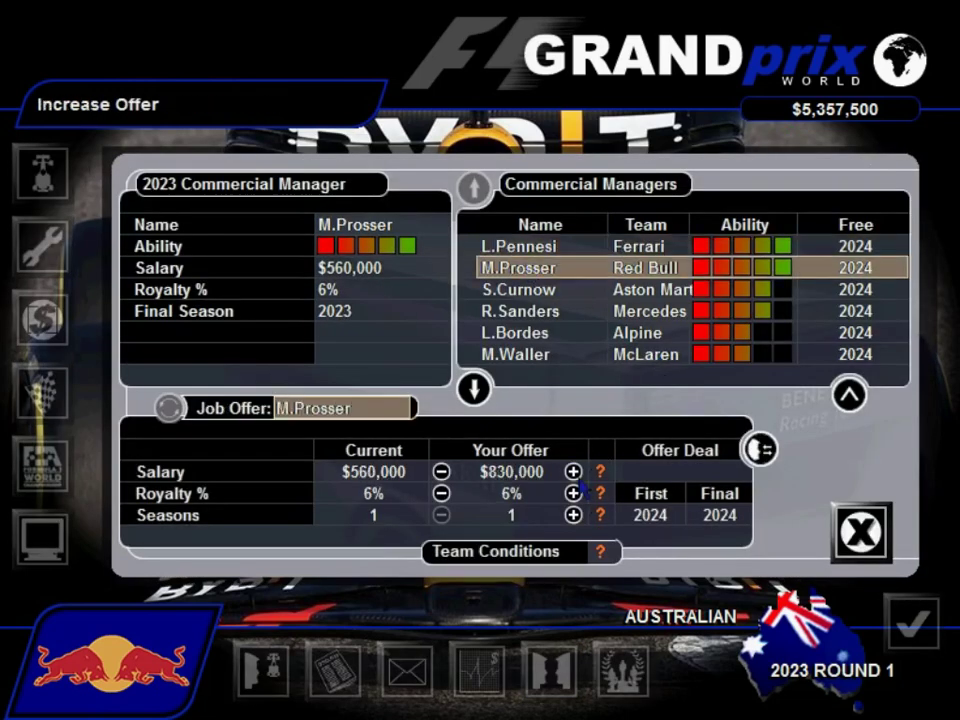
{"action": "left_click", "coordinate": [573, 493]}
{"action": "left_click", "coordinate": [573, 493]}
{"action": "left_click", "coordinate": [573, 493]}
{"action": "left_click", "coordinate": [759, 449]}
{"action": "left_click", "coordinate": [470, 428]}
{"action": "left_click", "coordinate": [514, 428]}
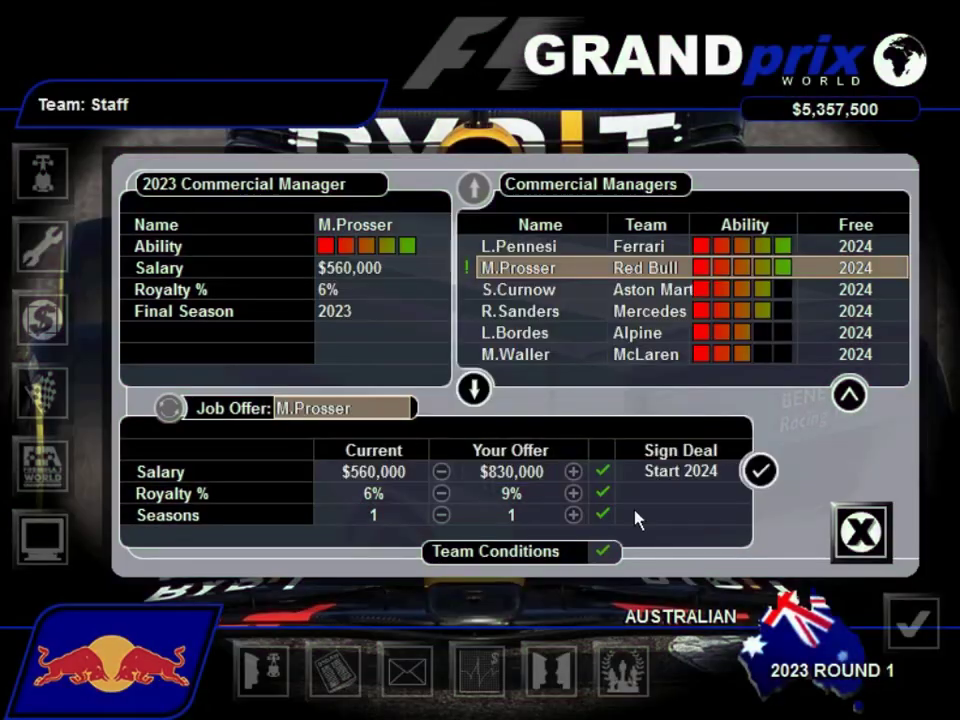
Step: Reload Save06 and select the current commercial manager after sorting the list by name and ability
{"action": "left_click", "coordinate": [860, 530]}
{"action": "left_click", "coordinate": [58, 537]}
{"action": "left_click", "coordinate": [320, 504]}
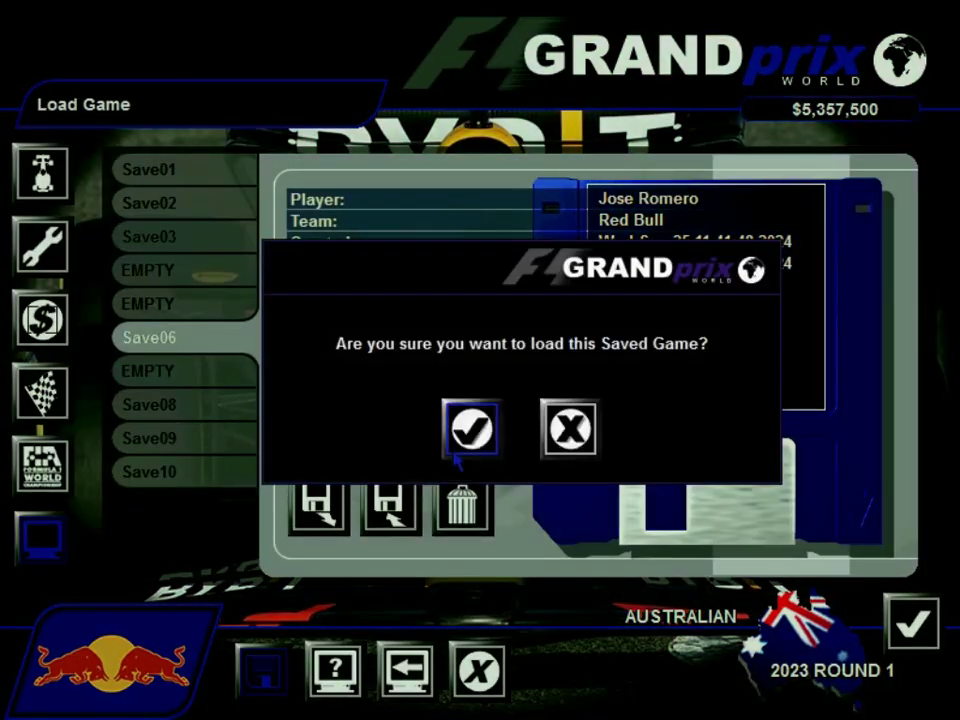
{"action": "left_click", "coordinate": [467, 429]}
{"action": "left_click", "coordinate": [656, 335]}
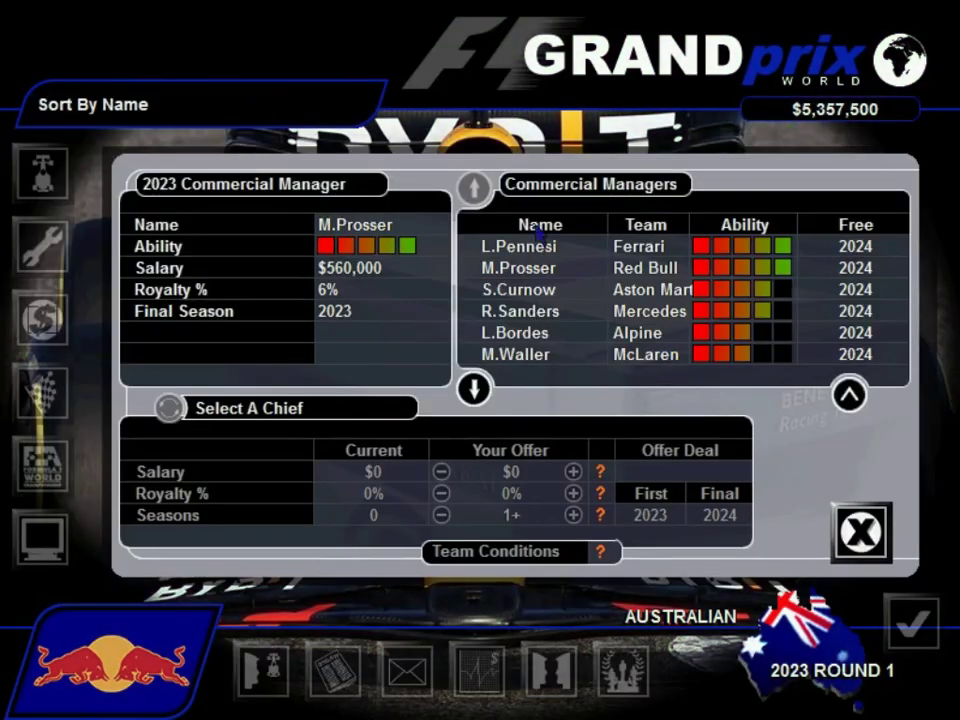
{"action": "left_click", "coordinate": [540, 224]}
{"action": "left_click", "coordinate": [640, 267]}
{"action": "left_click", "coordinate": [696, 232]}
{"action": "left_click", "coordinate": [696, 232]}
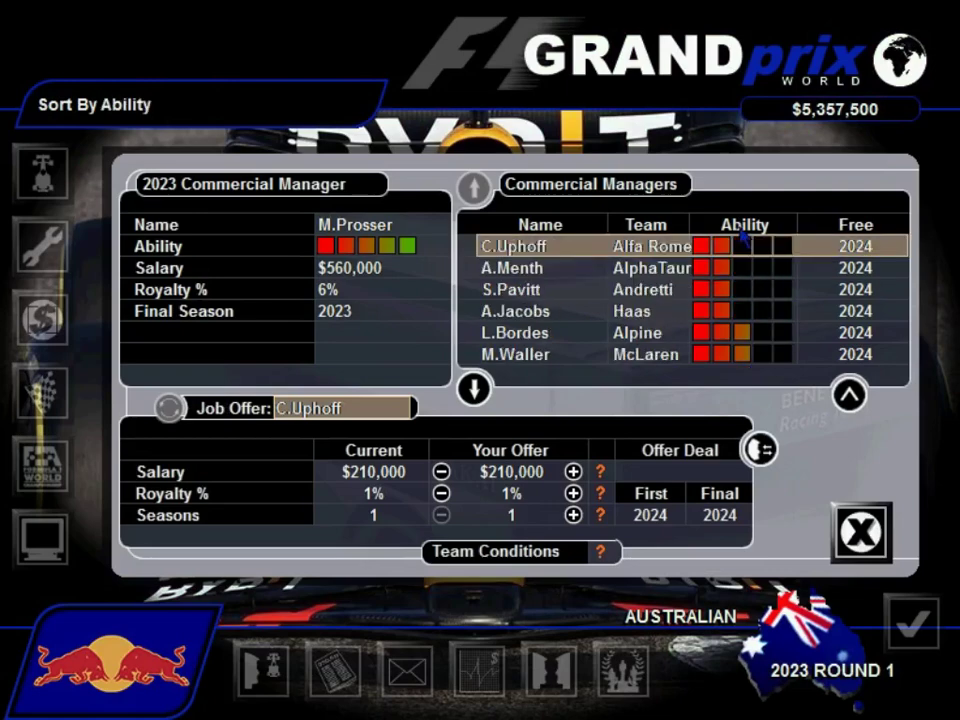
{"action": "left_click", "coordinate": [696, 232]}
{"action": "left_click", "coordinate": [505, 267]}
Step: Offer a one-season deal of $800,000 and 8% royalty, which is accepted
{"action": "left_click", "coordinate": [573, 471]}
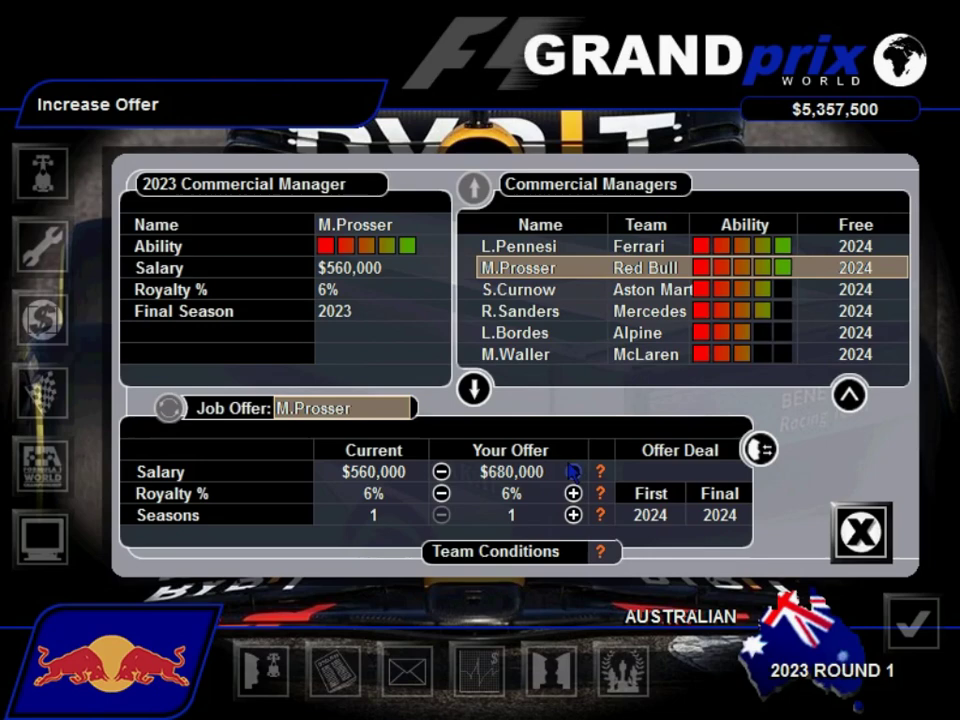
{"action": "left_click", "coordinate": [573, 471]}
{"action": "left_click", "coordinate": [573, 471]}
{"action": "left_click", "coordinate": [573, 471]}
{"action": "left_click", "coordinate": [573, 493]}
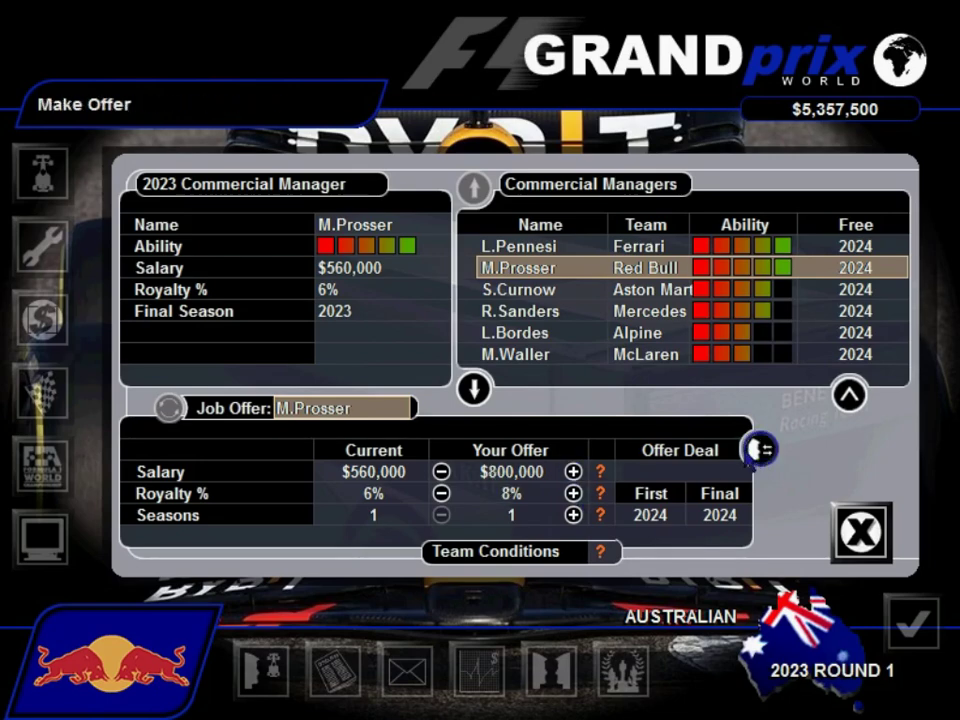
{"action": "left_click", "coordinate": [760, 449]}
{"action": "left_click", "coordinate": [475, 435]}
{"action": "left_click", "coordinate": [517, 430]}
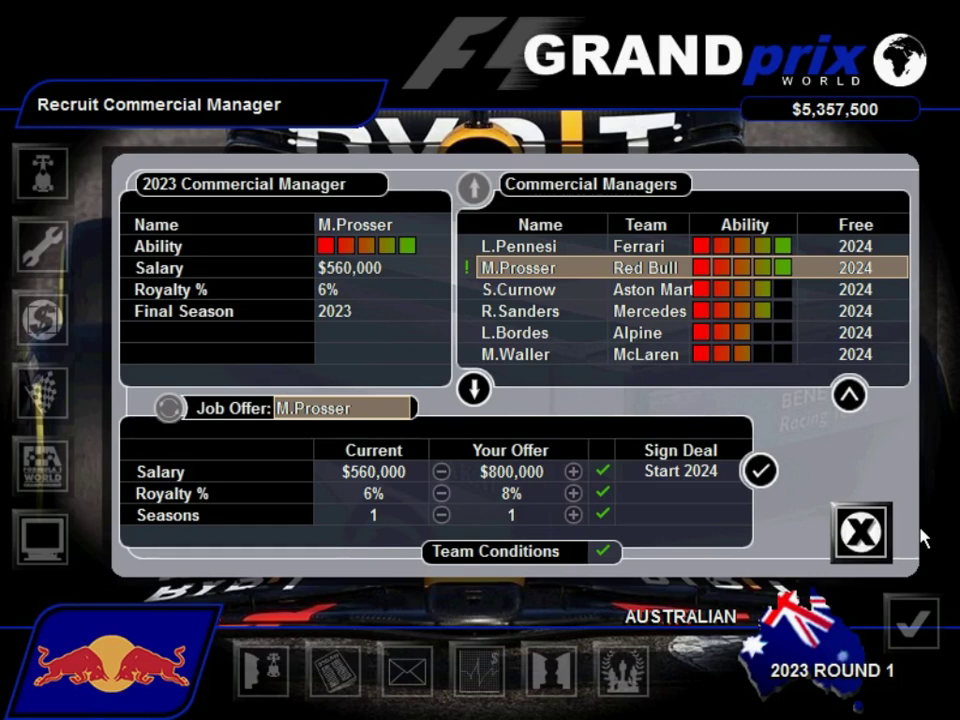
{"action": "left_click", "coordinate": [860, 531]}
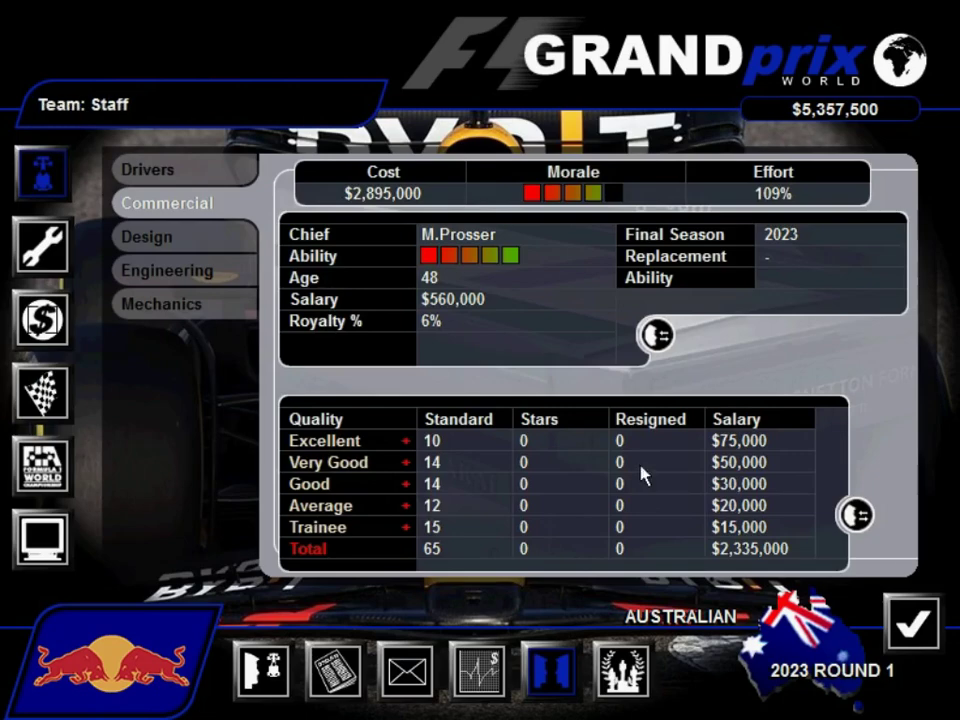
Step: Reload Save06 and select the Ferrari commercial manager in Recruit Commercial Manager
{"action": "left_click", "coordinate": [42, 537]}
{"action": "left_click", "coordinate": [320, 500]}
{"action": "left_click", "coordinate": [471, 429]}
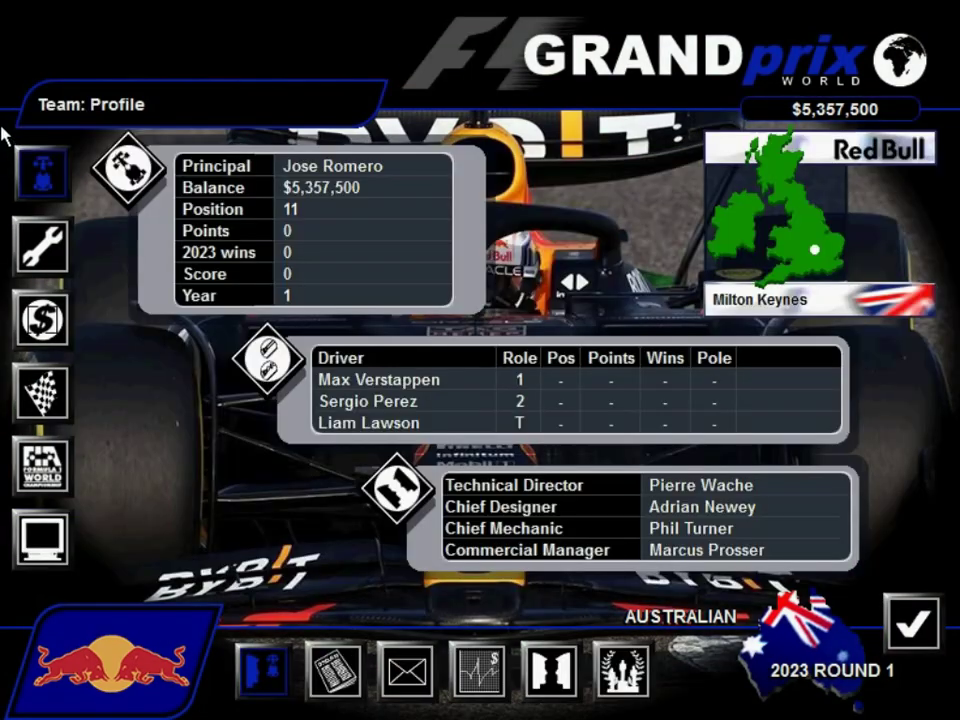
{"action": "left_click", "coordinate": [398, 488]}
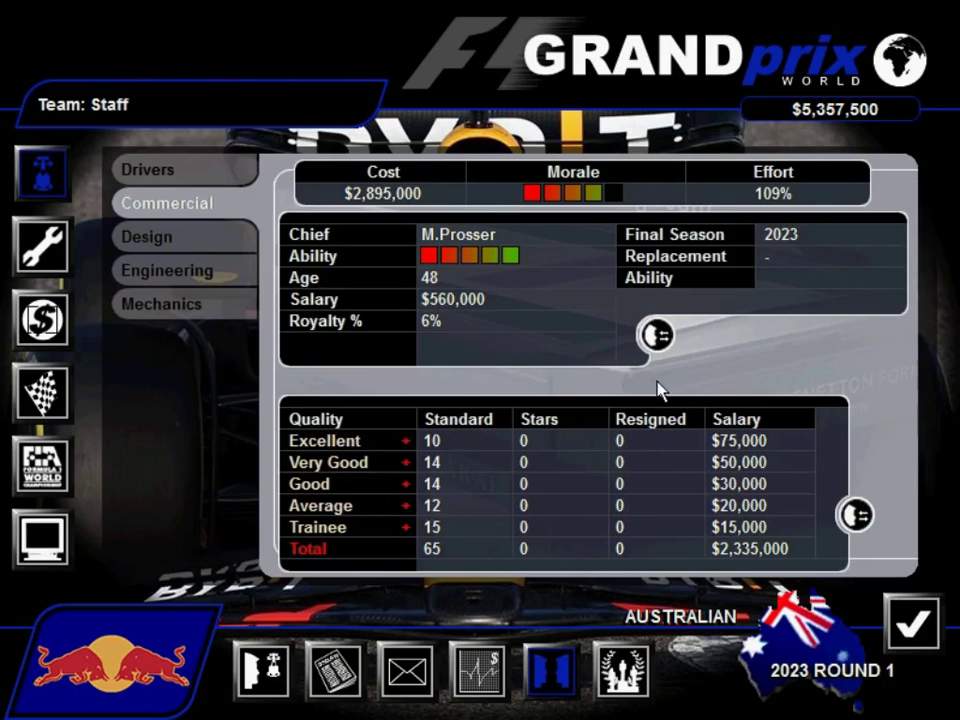
{"action": "left_click", "coordinate": [657, 335]}
{"action": "left_click", "coordinate": [500, 247]}
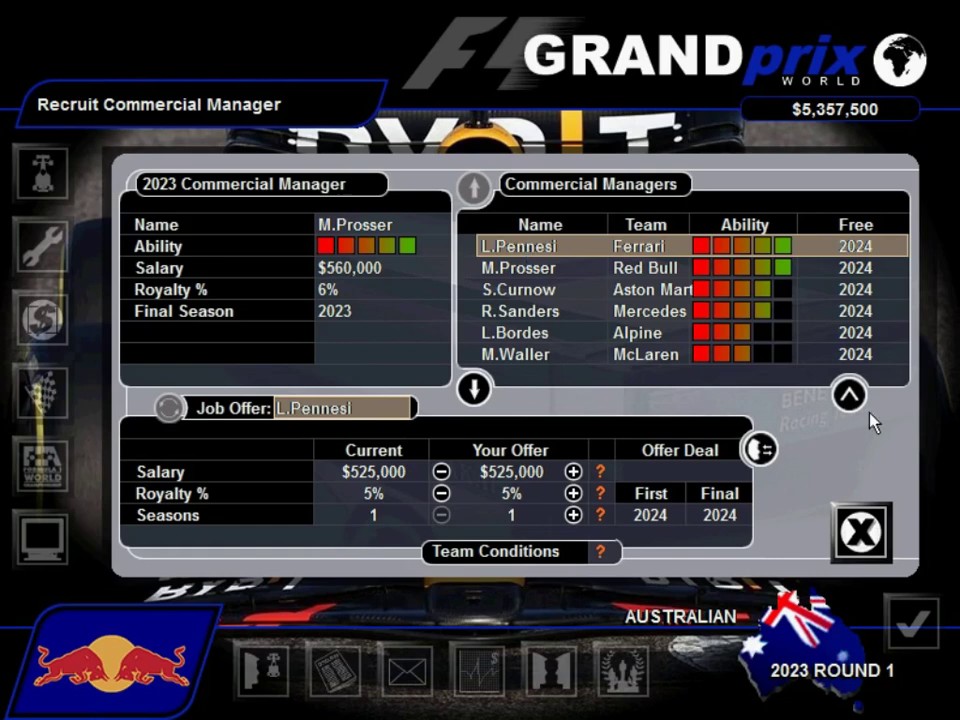
Step: Offer the Ferrari manager $765,000 salary and 8% royalty; the offer is accepted
{"action": "left_click", "coordinate": [573, 471]}
{"action": "left_click", "coordinate": [573, 471]}
{"action": "left_click", "coordinate": [573, 471]}
{"action": "left_click", "coordinate": [573, 471]}
{"action": "left_click", "coordinate": [573, 471]}
{"action": "left_click", "coordinate": [573, 493]}
{"action": "left_click", "coordinate": [573, 493]}
{"action": "left_click", "coordinate": [573, 493]}
{"action": "left_click", "coordinate": [758, 450]}
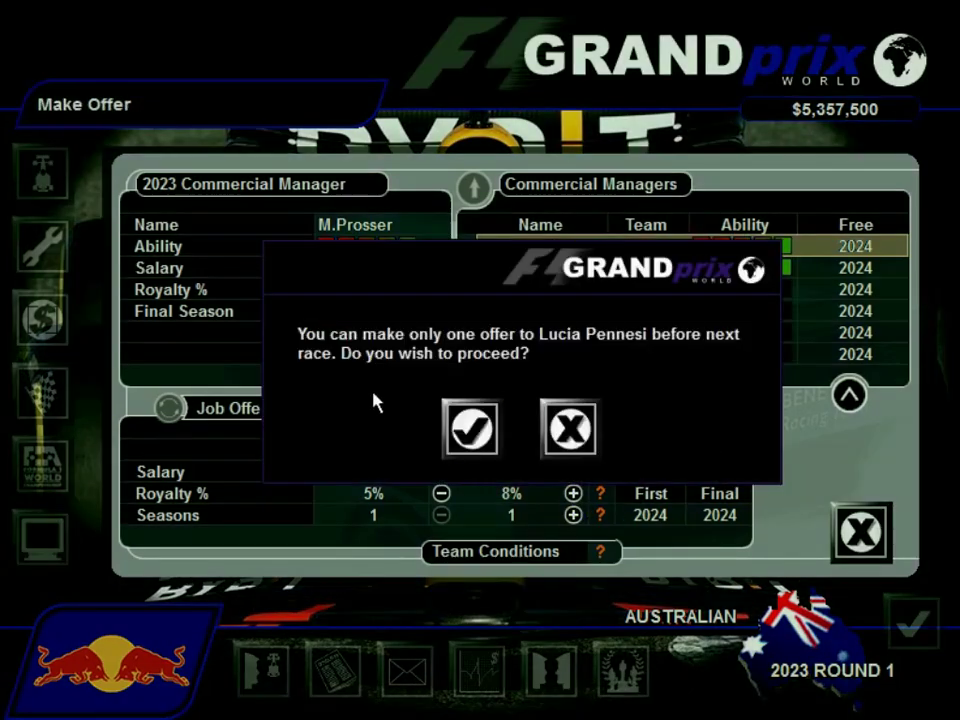
{"action": "left_click", "coordinate": [471, 429]}
{"action": "left_click", "coordinate": [520, 428]}
{"action": "left_click", "coordinate": [860, 530]}
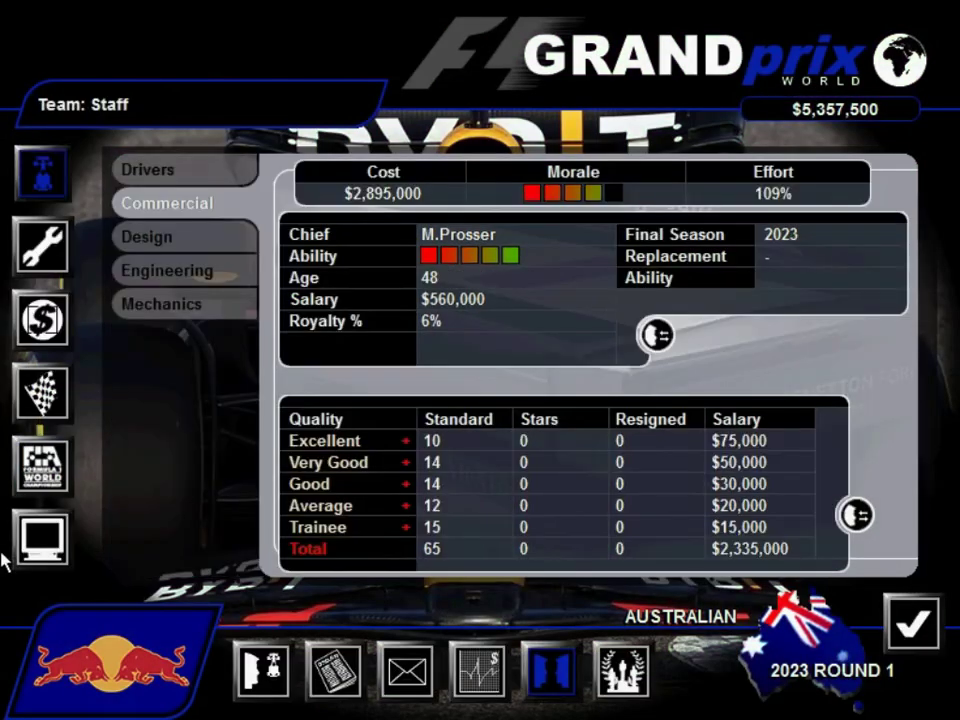
Step: Reload the saved game and select the Ferrari commercial manager again
{"action": "left_click", "coordinate": [42, 537]}
{"action": "left_click", "coordinate": [395, 500]}
{"action": "left_click", "coordinate": [471, 429]}
{"action": "left_click", "coordinate": [546, 670]}
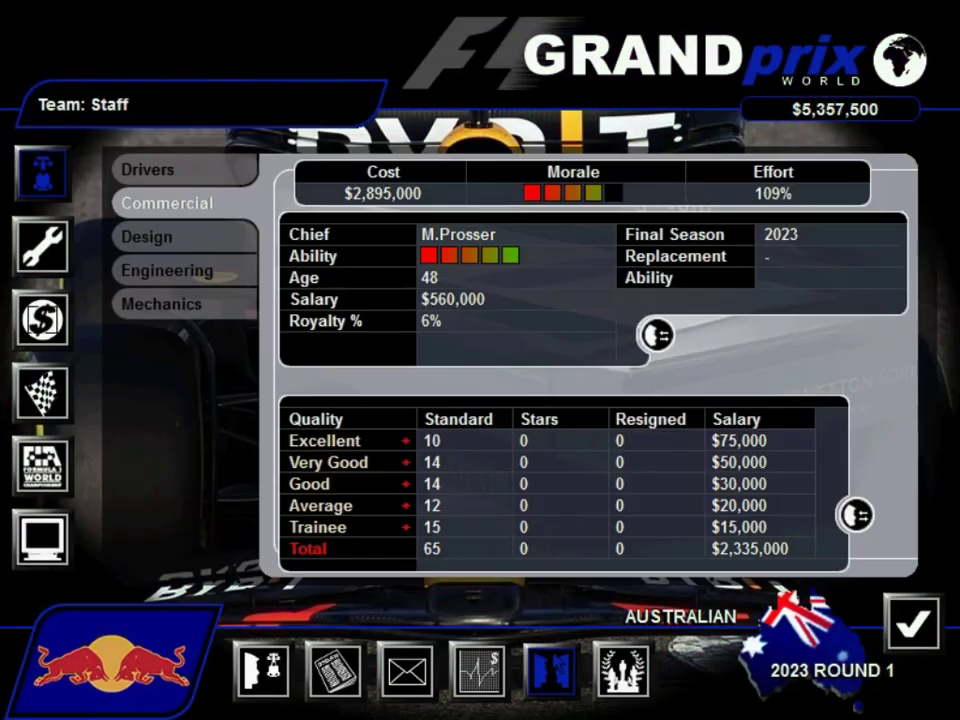
{"action": "left_click", "coordinate": [654, 334]}
{"action": "left_click", "coordinate": [540, 246]}
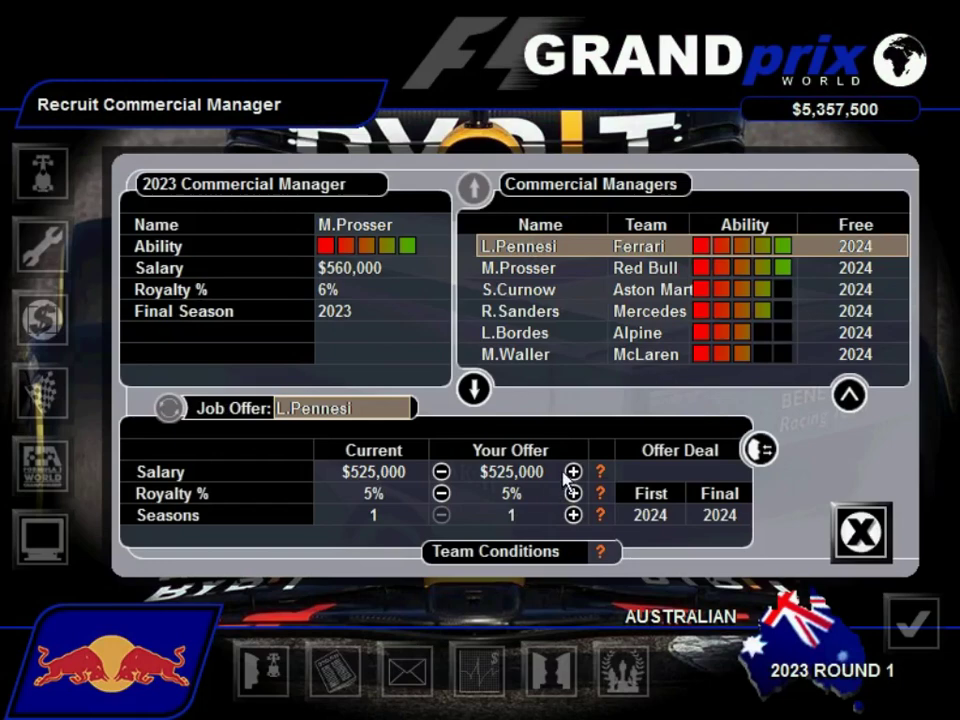
Step: Repeat the $765,000 salary, 8% royalty offer and get it accepted
{"action": "left_click", "coordinate": [573, 471]}
{"action": "left_click", "coordinate": [573, 471]}
{"action": "left_click", "coordinate": [573, 471]}
{"action": "left_click", "coordinate": [573, 471]}
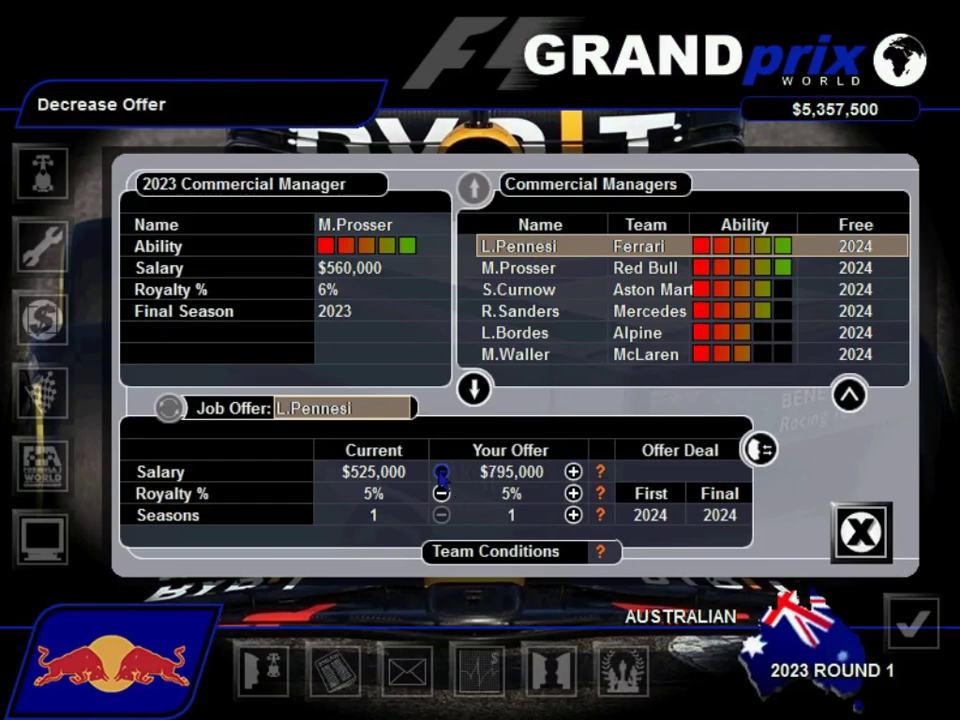
{"action": "left_click", "coordinate": [441, 471]}
{"action": "left_click", "coordinate": [573, 493]}
{"action": "left_click", "coordinate": [573, 493]}
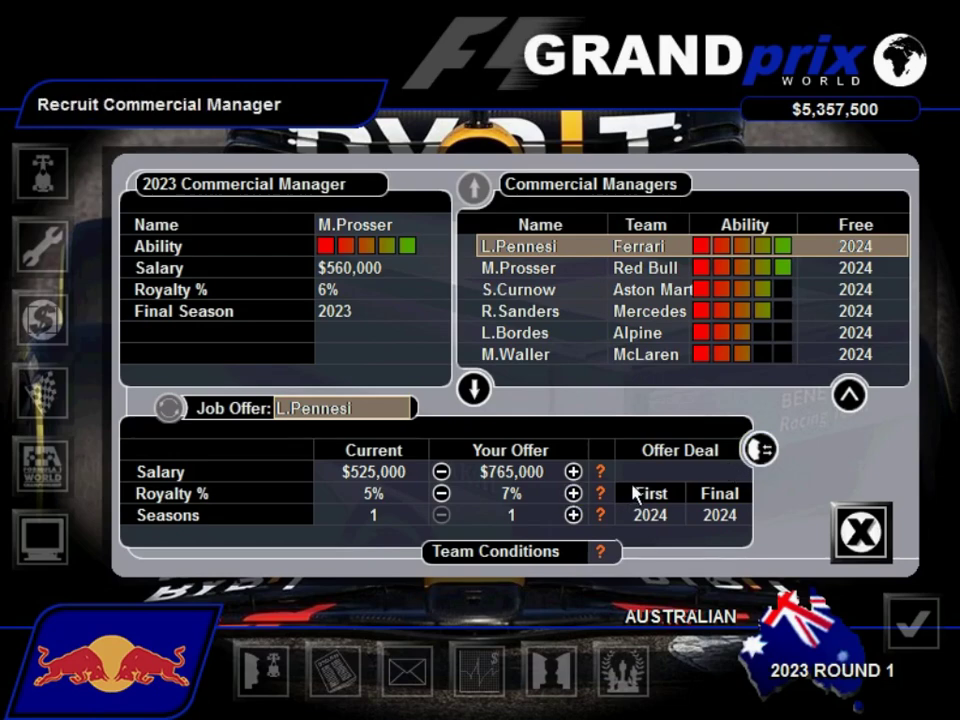
{"action": "left_click", "coordinate": [573, 493]}
{"action": "left_click", "coordinate": [760, 450]}
{"action": "left_click", "coordinate": [470, 428]}
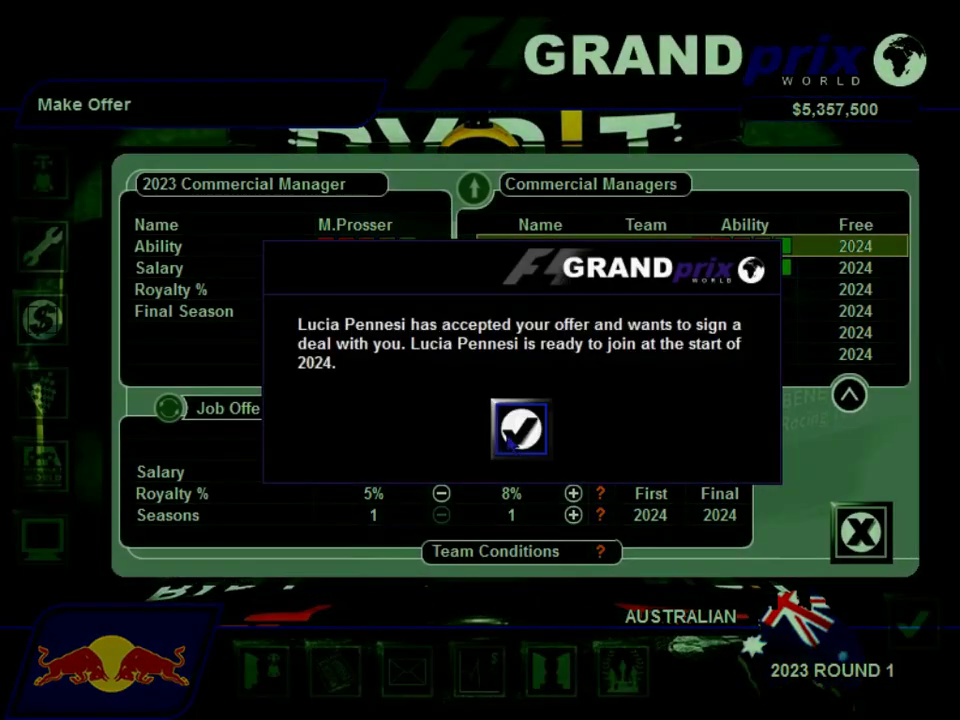
{"action": "left_click", "coordinate": [516, 429]}
{"action": "left_click", "coordinate": [860, 532]}
Step: Load Save06 and select the Ferrari commercial manager for a job offer
{"action": "left_click", "coordinate": [43, 538]}
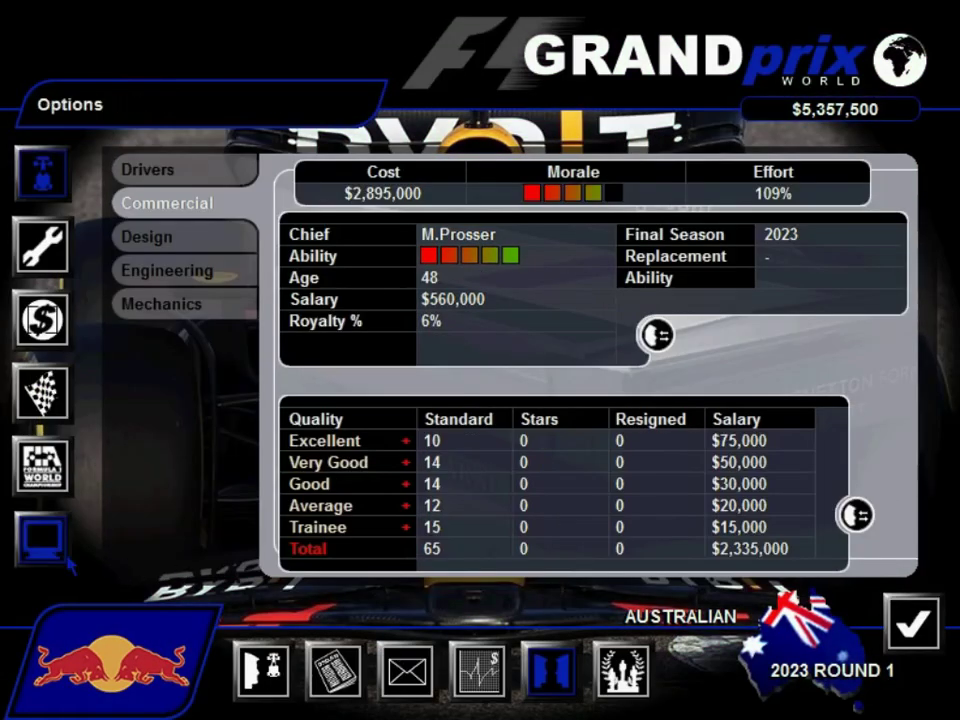
{"action": "left_click", "coordinate": [317, 505]}
{"action": "left_click", "coordinate": [471, 428]}
{"action": "left_click", "coordinate": [551, 670]}
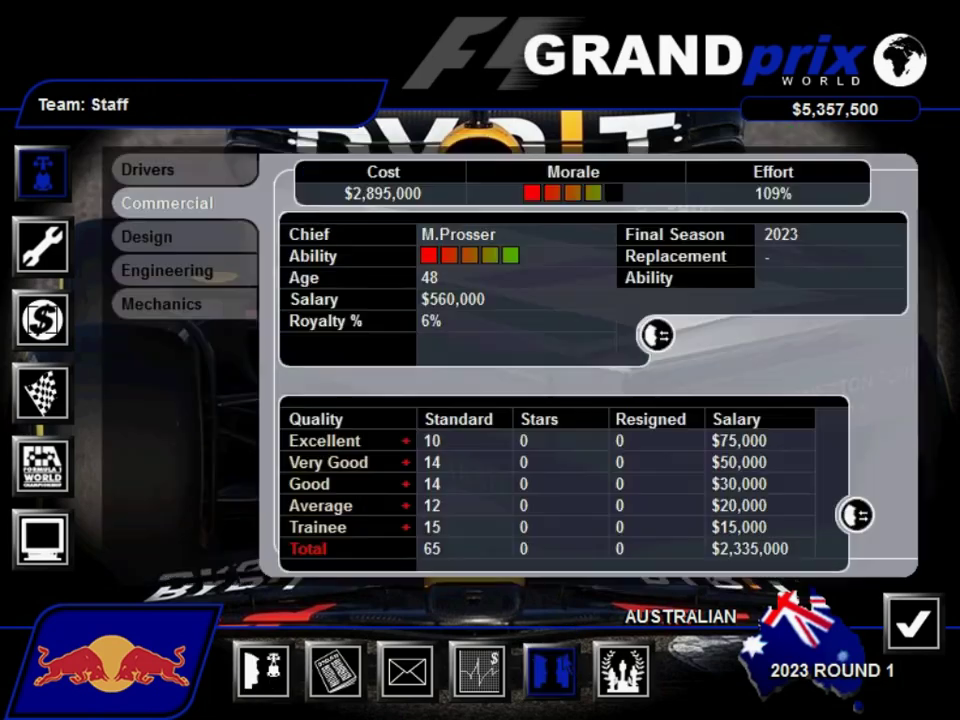
{"action": "left_click", "coordinate": [656, 334]}
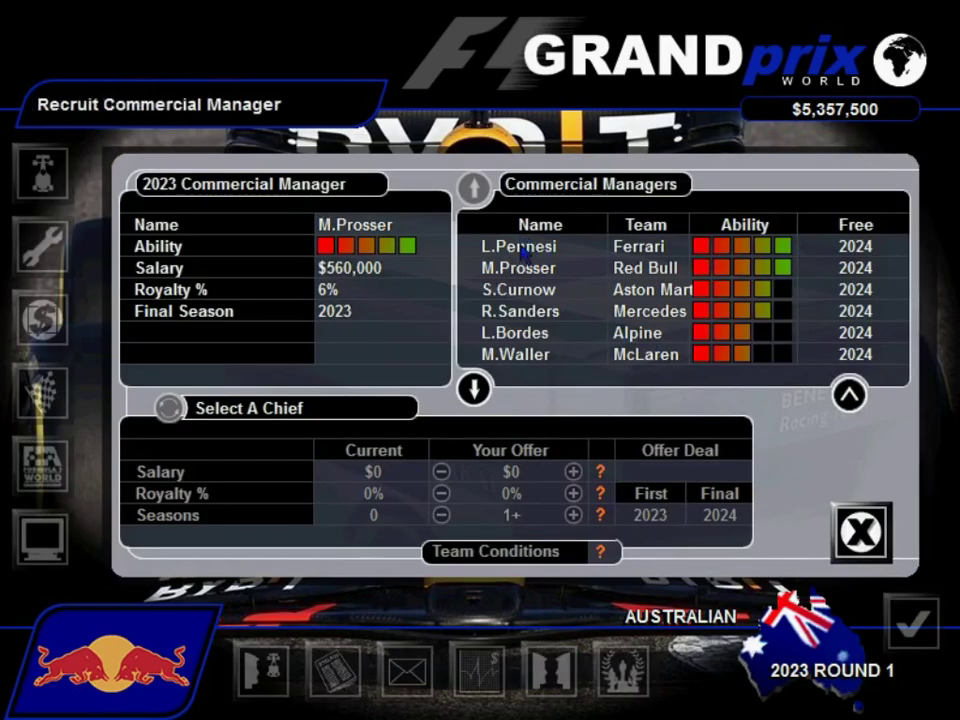
{"action": "left_click", "coordinate": [508, 246]}
Step: Offer $765,000 salary with 6% royalty, which is refused for low royalty
{"action": "left_click", "coordinate": [573, 471]}
{"action": "left_click", "coordinate": [573, 471]}
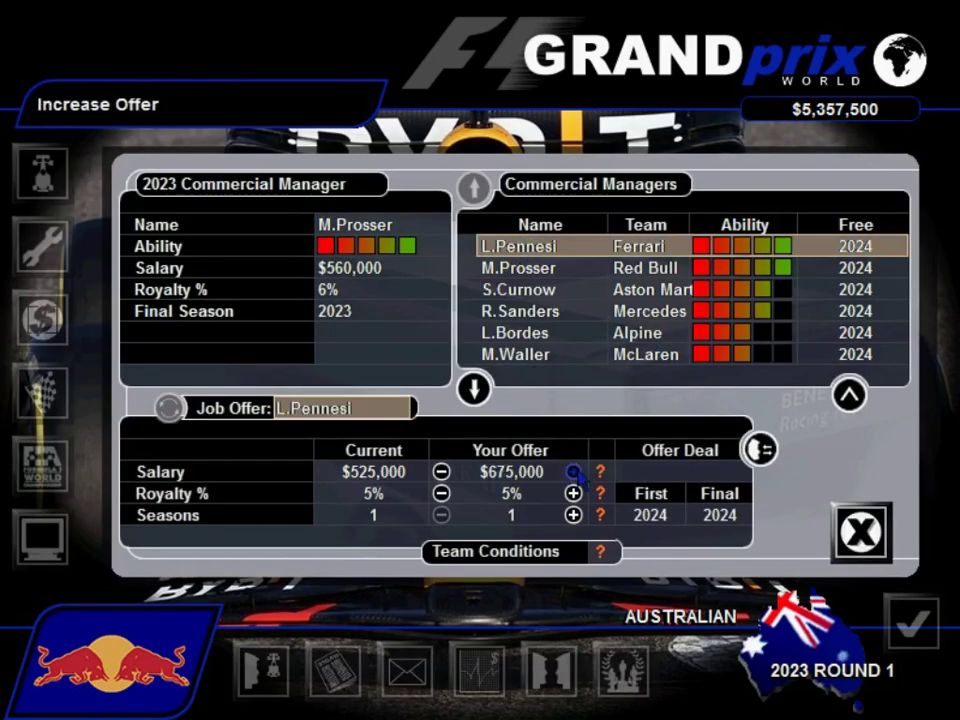
{"action": "left_click", "coordinate": [575, 472]}
{"action": "left_click", "coordinate": [575, 494]}
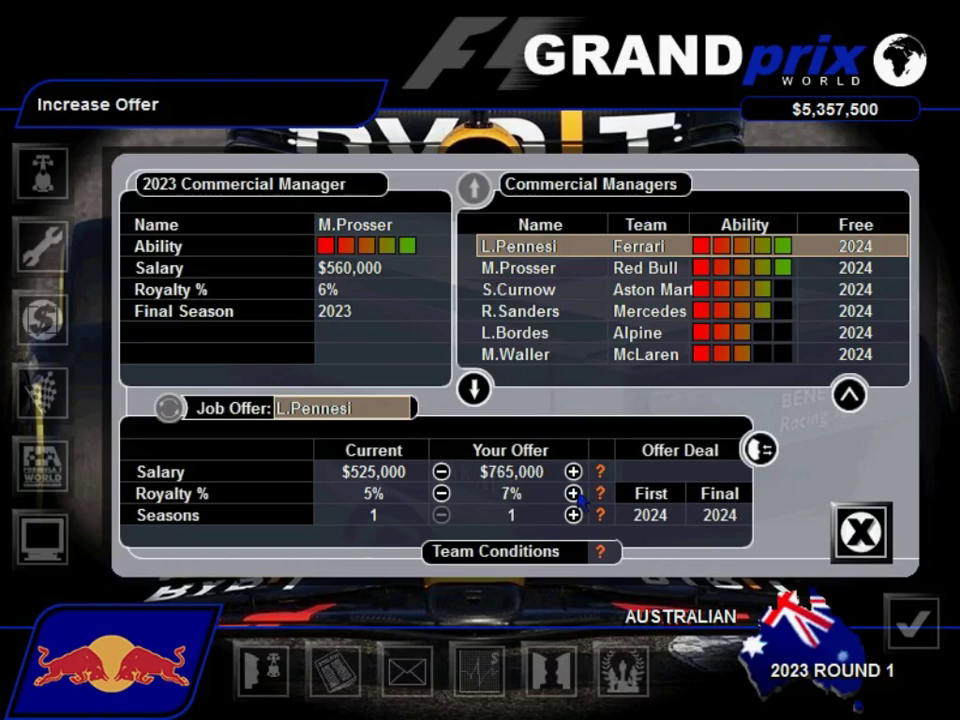
{"action": "left_click", "coordinate": [760, 450]}
{"action": "left_click", "coordinate": [467, 430]}
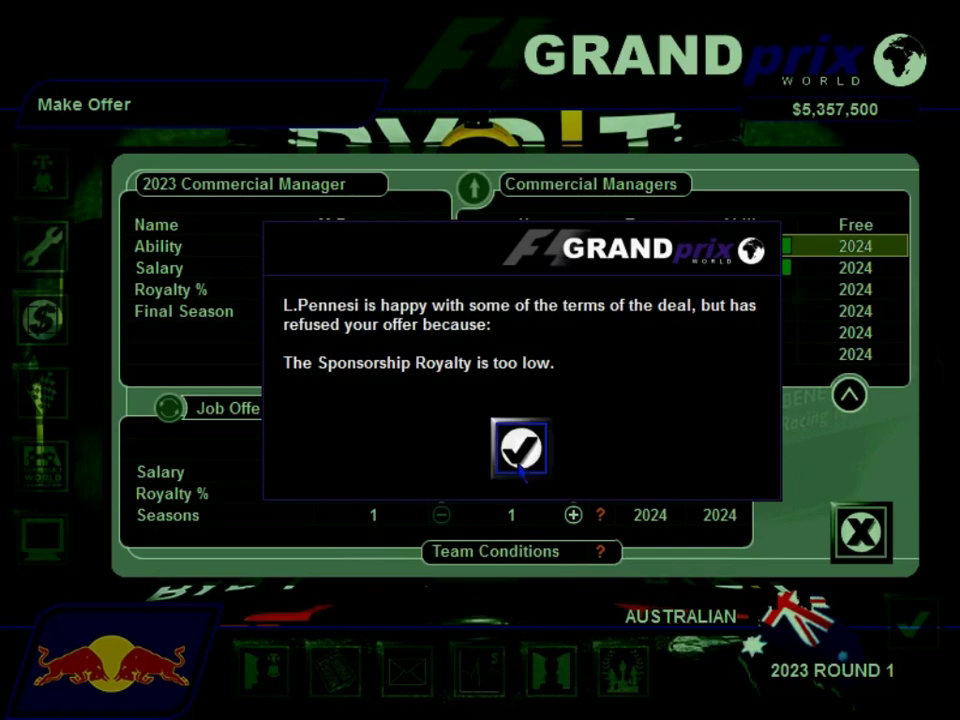
{"action": "left_click", "coordinate": [520, 455]}
{"action": "left_click", "coordinate": [850, 540]}
Step: Reload Save06 and select the Ferrari commercial manager once more
{"action": "left_click", "coordinate": [40, 540]}
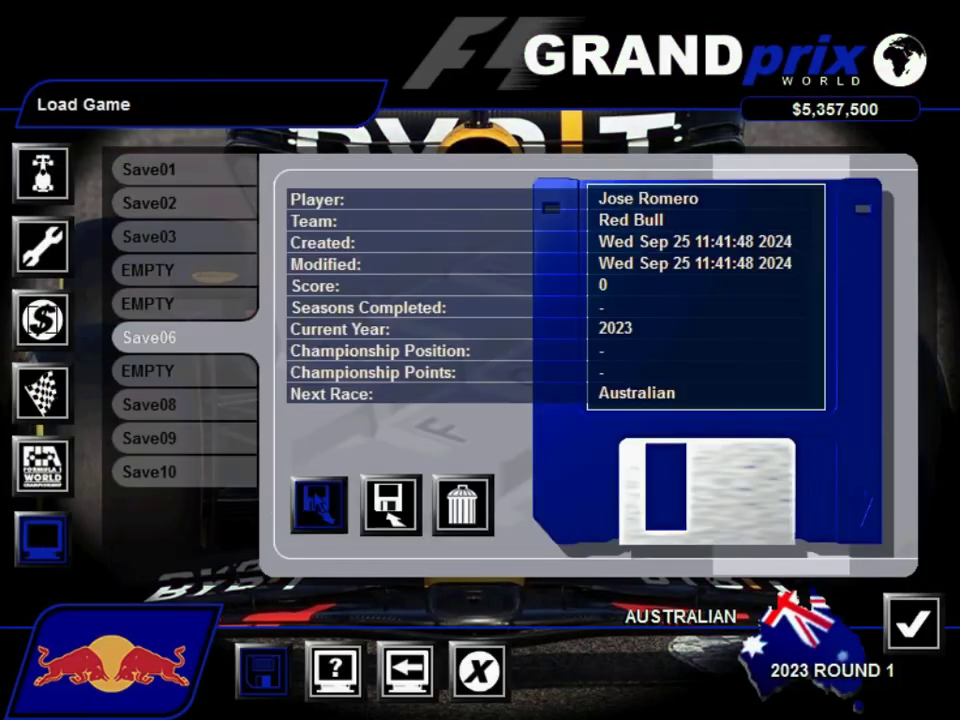
{"action": "left_click", "coordinate": [318, 505]}
{"action": "left_click", "coordinate": [474, 429]}
{"action": "left_click", "coordinate": [553, 671]}
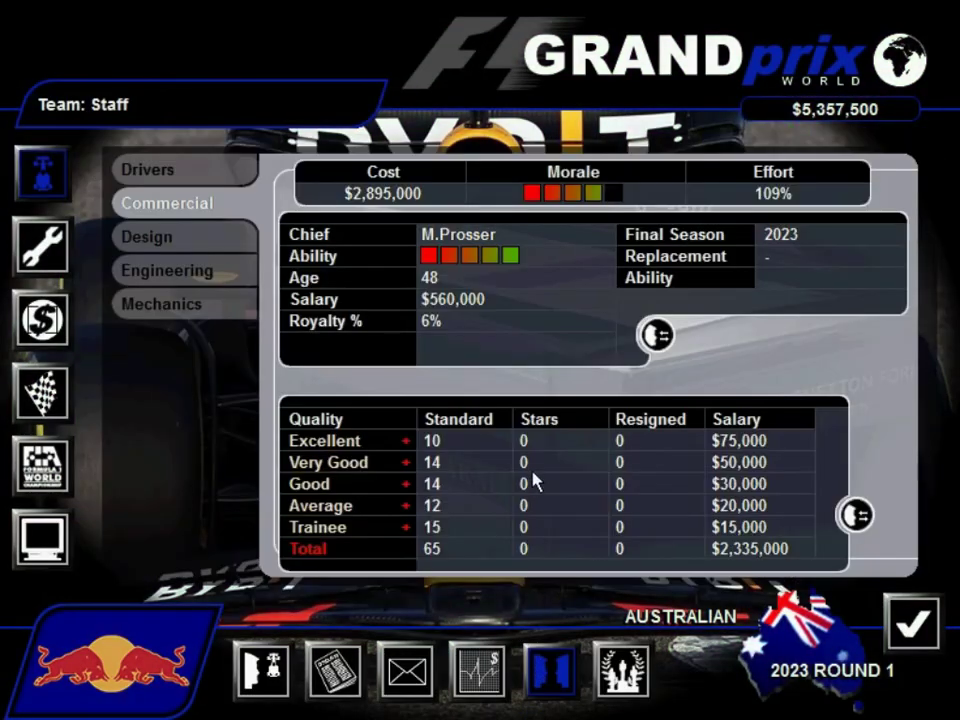
{"action": "left_click", "coordinate": [656, 334]}
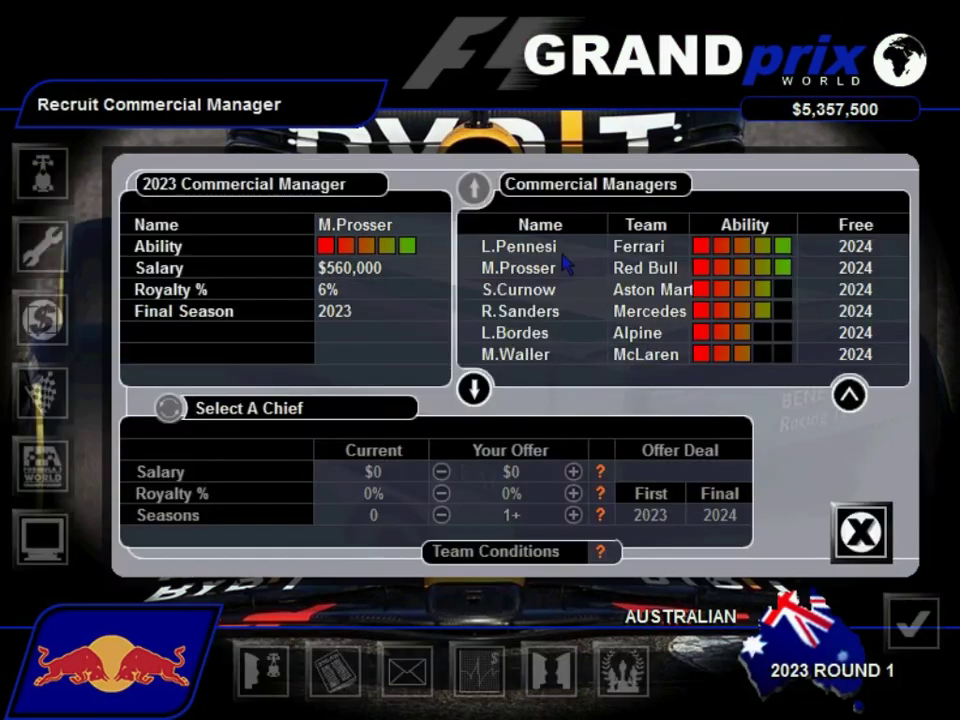
{"action": "left_click", "coordinate": [540, 246]}
Step: Offer a higher salary with 8% royalty; the one-season deal from 2024 is accepted
{"action": "left_click", "coordinate": [573, 471]}
{"action": "left_click", "coordinate": [573, 471]}
{"action": "left_click", "coordinate": [573, 471]}
{"action": "left_click", "coordinate": [573, 471]}
{"action": "left_click", "coordinate": [573, 471]}
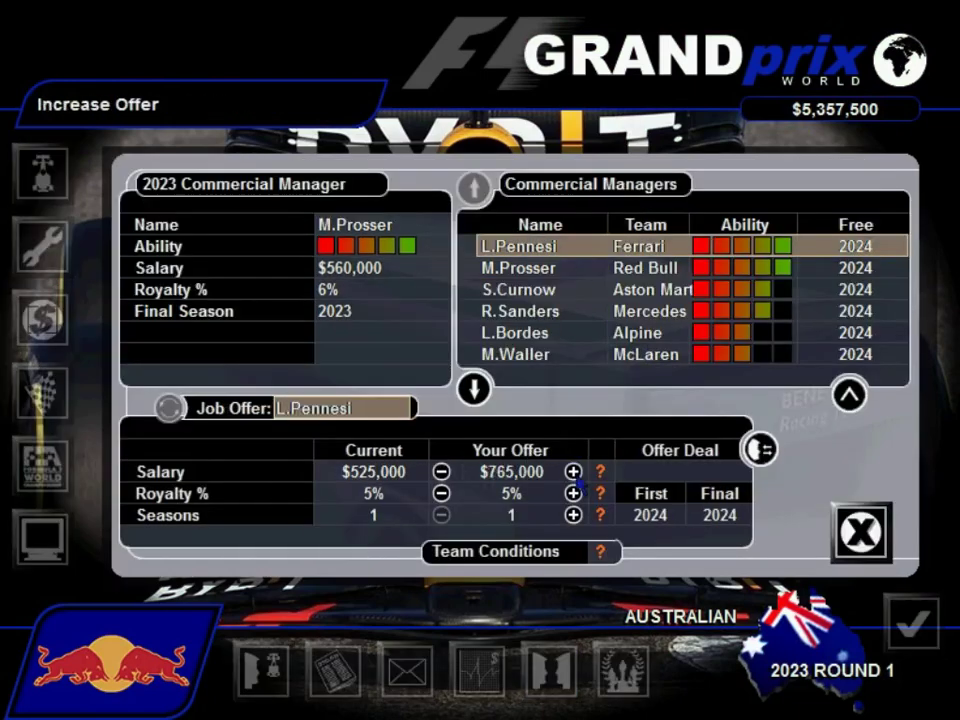
{"action": "left_click", "coordinate": [573, 471]}
{"action": "left_click", "coordinate": [441, 471]}
{"action": "left_click", "coordinate": [441, 471]}
{"action": "left_click", "coordinate": [573, 493]}
{"action": "left_click", "coordinate": [573, 493]}
{"action": "left_click", "coordinate": [757, 448]}
{"action": "left_click", "coordinate": [482, 440]}
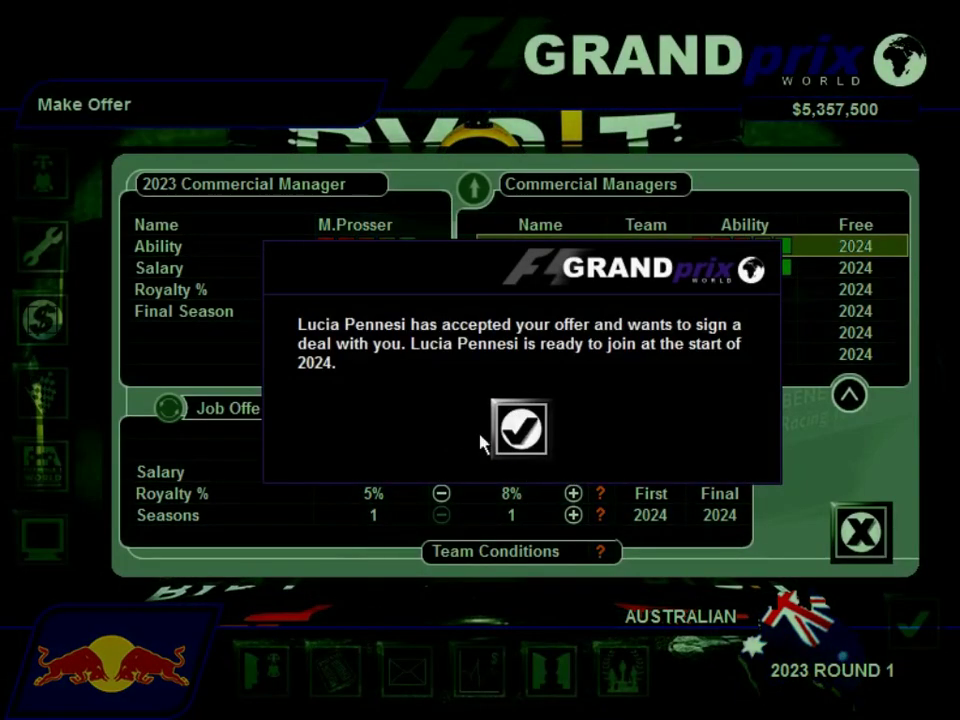
{"action": "left_click", "coordinate": [505, 435]}
{"action": "left_click", "coordinate": [860, 531]}
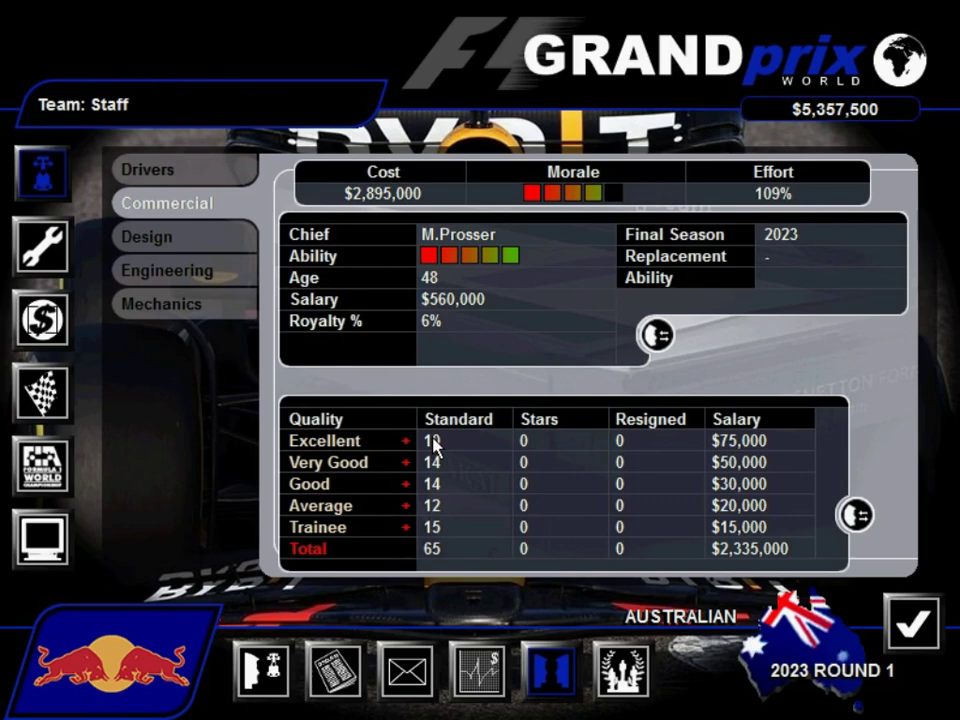
Step: Select A.Newey as the chief designer recruit and raise the salary offer to $2,850,000
{"action": "left_click", "coordinate": [189, 247]}
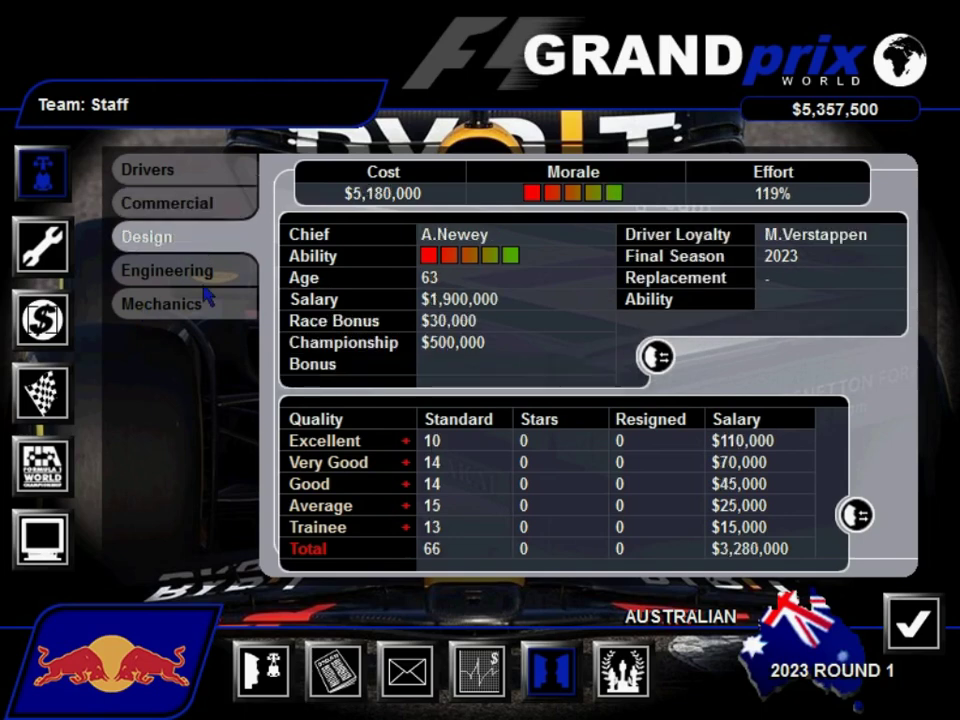
{"action": "left_click", "coordinate": [652, 357]}
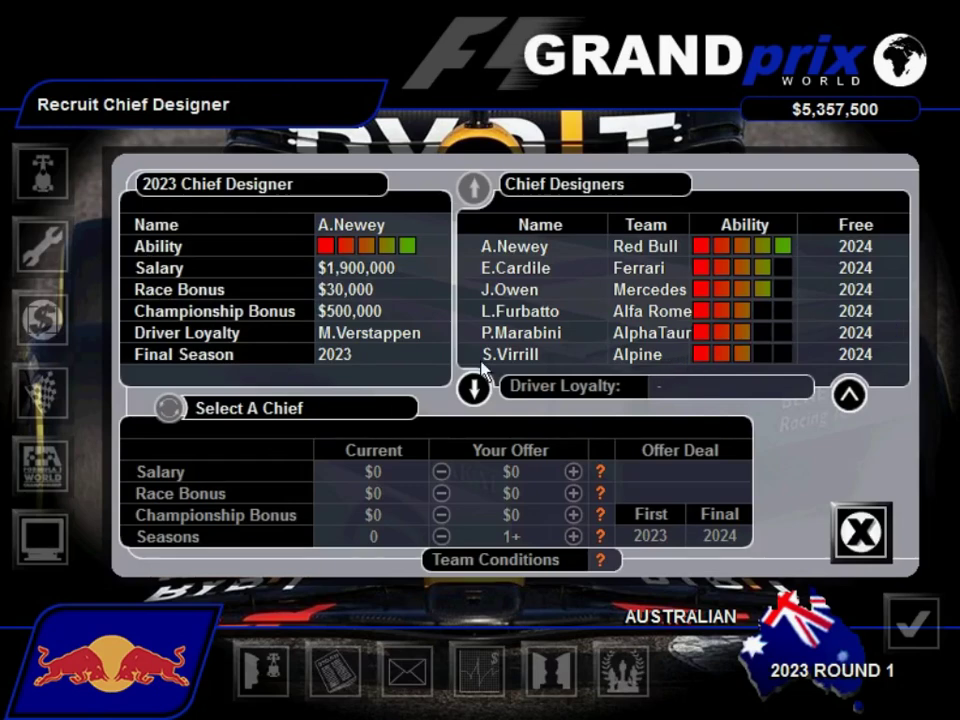
{"action": "left_click", "coordinate": [520, 246]}
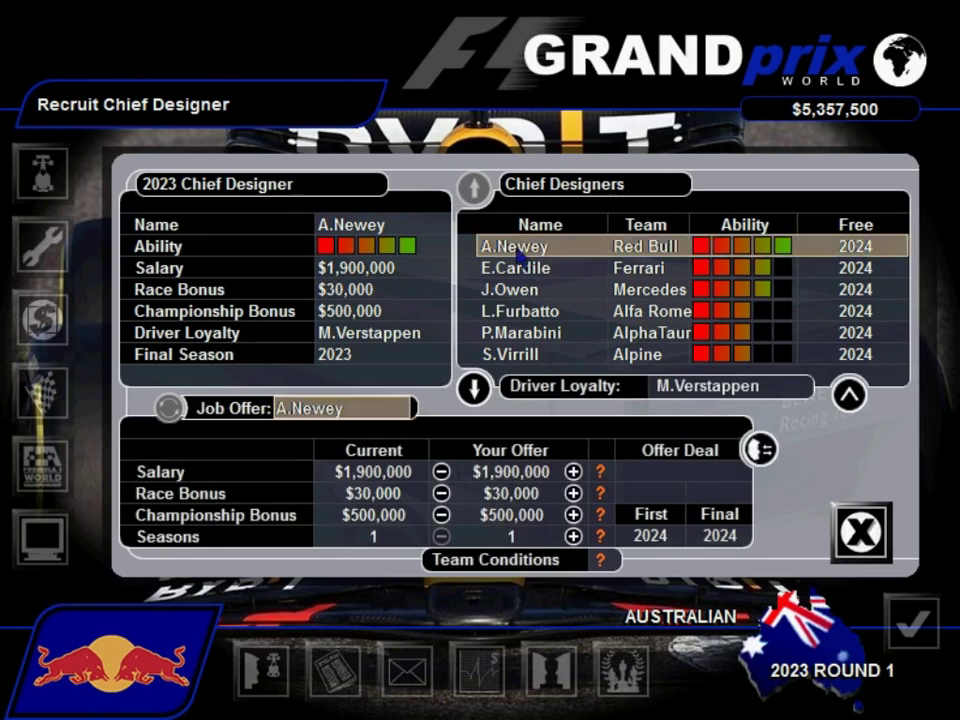
{"action": "left_click", "coordinate": [573, 471]}
{"action": "left_click", "coordinate": [573, 471]}
{"action": "left_click", "coordinate": [573, 471]}
{"action": "left_click", "coordinate": [573, 471]}
{"action": "left_click", "coordinate": [573, 471]}
Step: Set the race bonus to $40,000 and the championship bonus to $750,000
{"action": "left_click", "coordinate": [573, 493]}
{"action": "left_click", "coordinate": [573, 493]}
{"action": "left_click", "coordinate": [573, 493]}
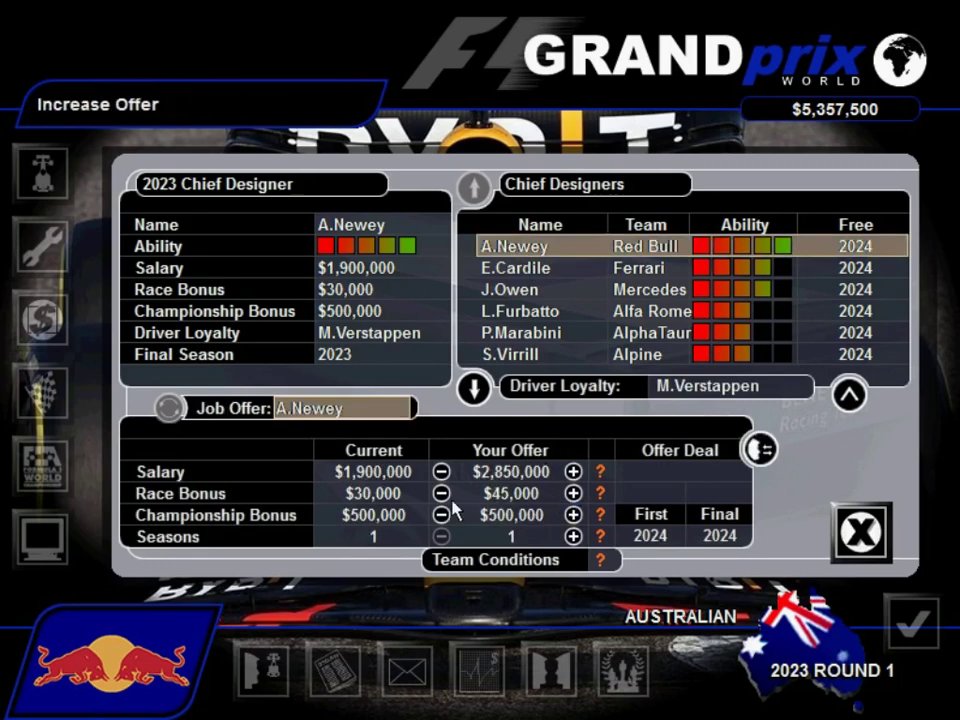
{"action": "left_click", "coordinate": [441, 493]}
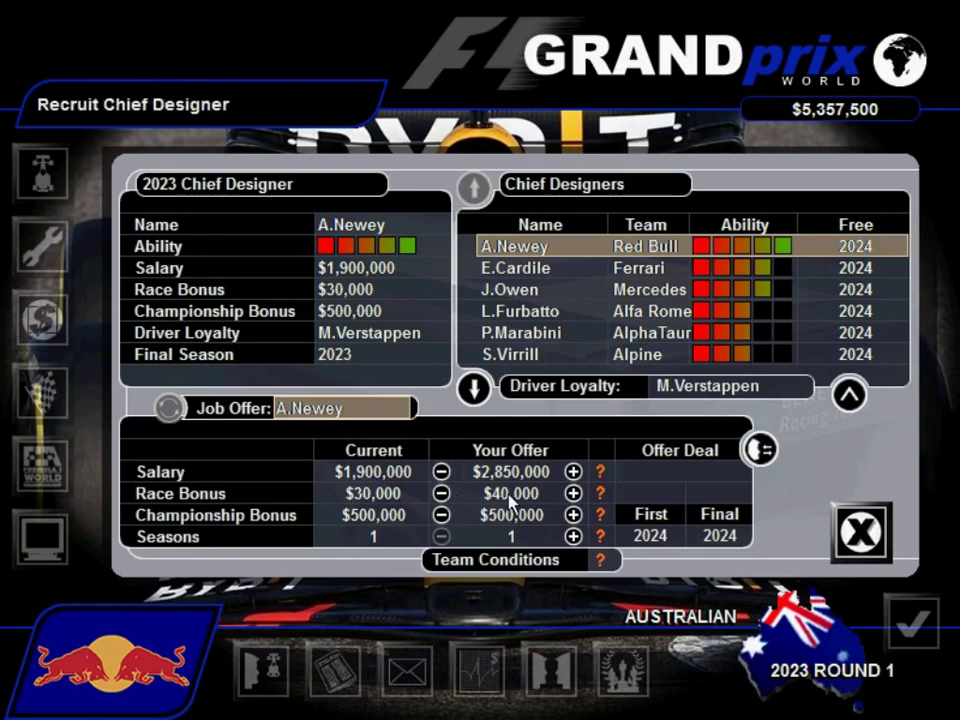
{"action": "left_click", "coordinate": [573, 515]}
{"action": "left_click", "coordinate": [573, 515]}
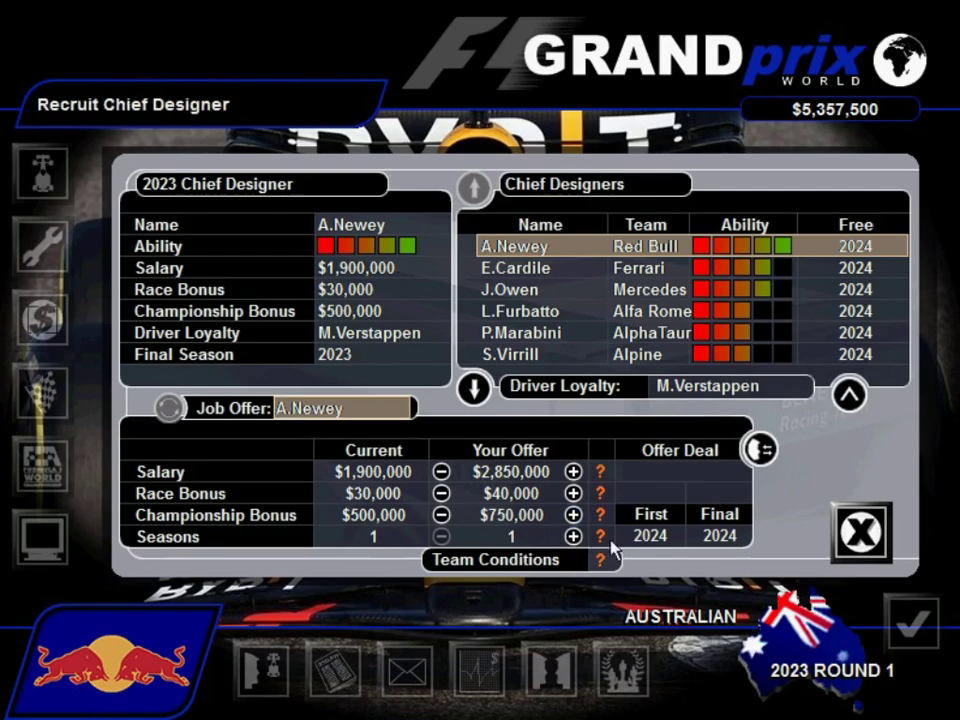
Step: Submit and confirm the one-season offer, then dismiss the acceptance message
{"action": "left_click", "coordinate": [758, 449]}
{"action": "left_click", "coordinate": [472, 430]}
{"action": "left_click", "coordinate": [514, 431]}
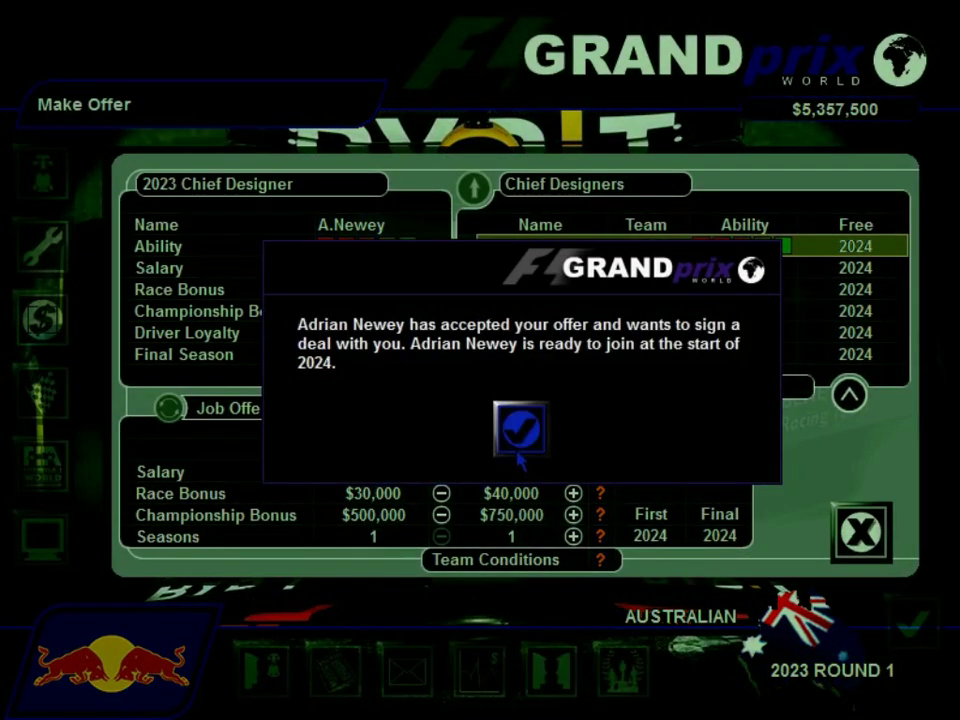
{"action": "left_click", "coordinate": [860, 530]}
{"action": "left_click", "coordinate": [41, 538]}
Step: Reload the Save06 game and reopen the chief designer recruitment screen
{"action": "left_click", "coordinate": [317, 504]}
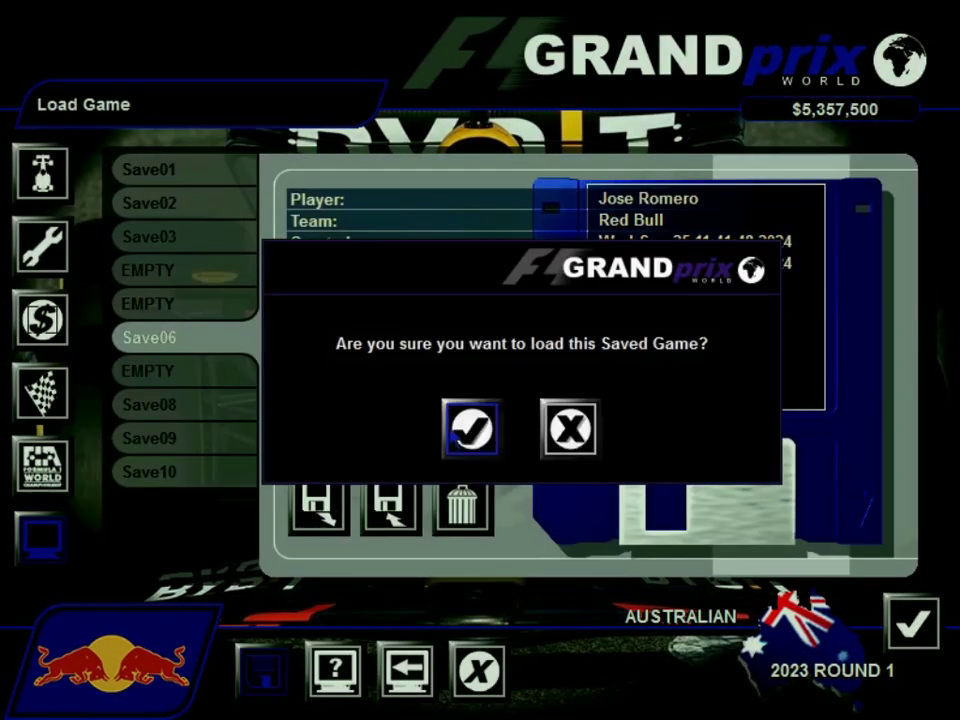
{"action": "left_click", "coordinate": [473, 429]}
{"action": "left_click", "coordinate": [550, 680]}
{"action": "left_click", "coordinate": [657, 355]}
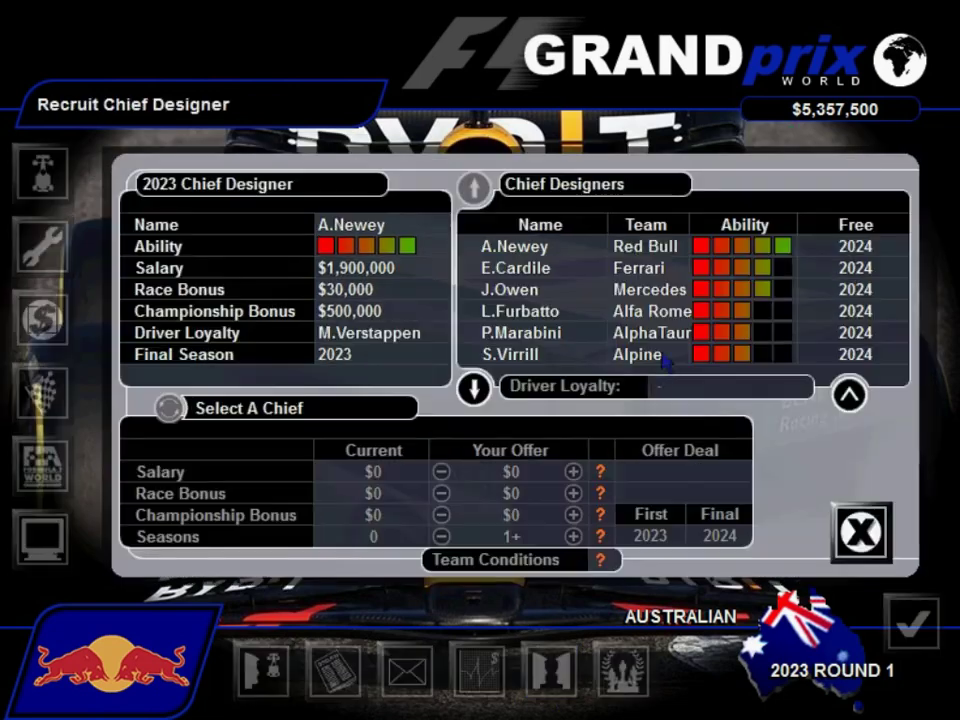
Step: Offer $2,850,000 salary and $40,000 race bonus, and raise the championship bonus further
{"action": "left_click", "coordinate": [574, 249]}
{"action": "left_click", "coordinate": [573, 472]}
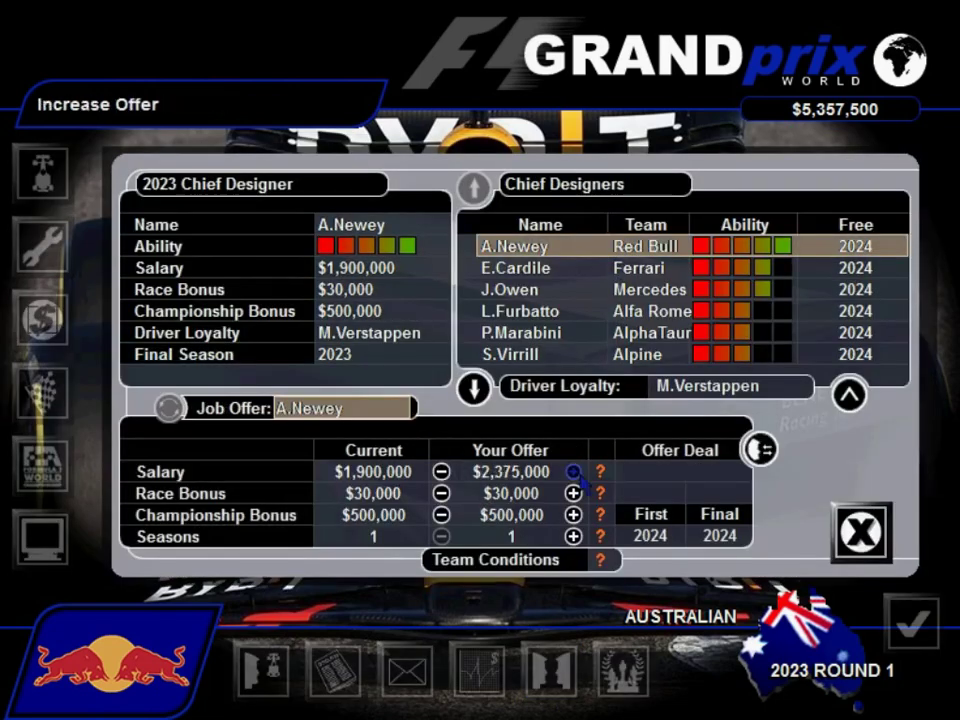
{"action": "left_click", "coordinate": [574, 472]}
{"action": "left_click", "coordinate": [574, 472]}
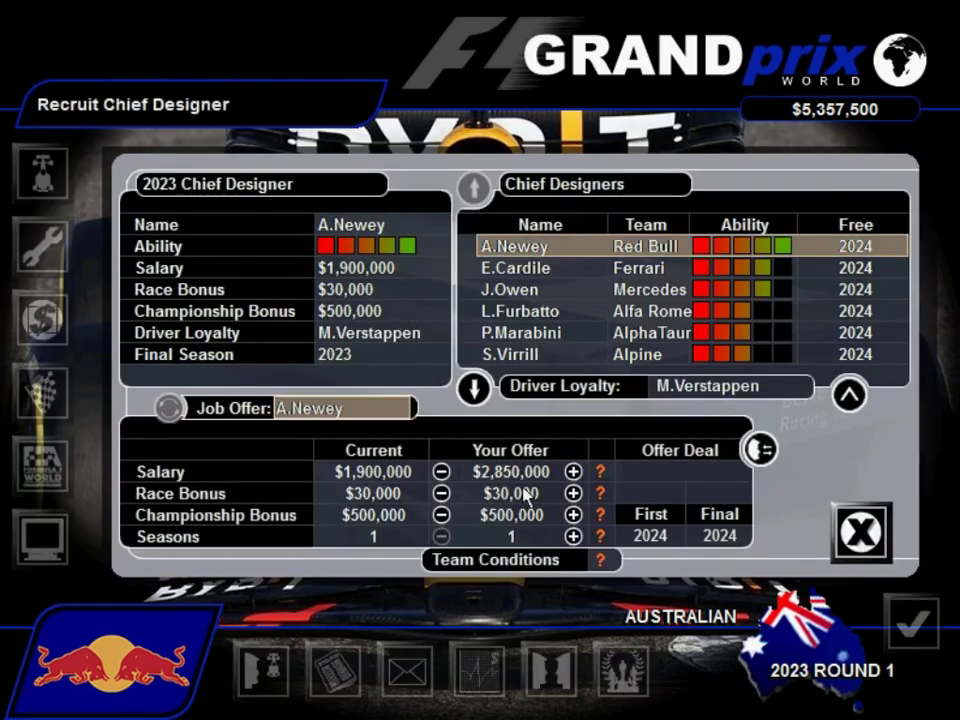
{"action": "left_click", "coordinate": [574, 494]}
{"action": "left_click", "coordinate": [441, 493]}
{"action": "left_click", "coordinate": [573, 514]}
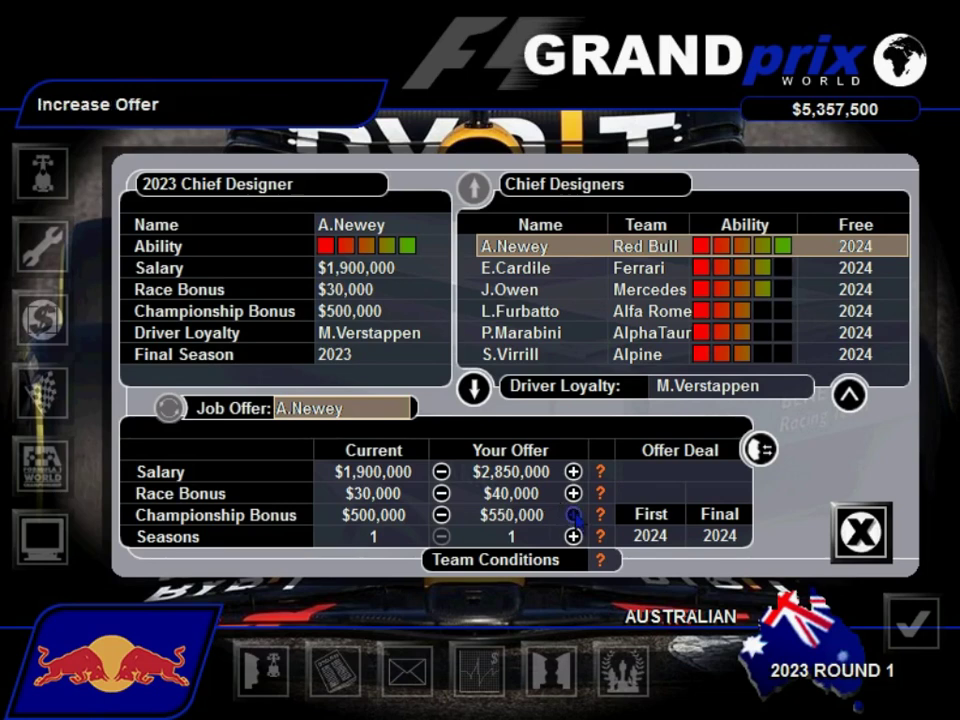
{"action": "left_click", "coordinate": [574, 514]}
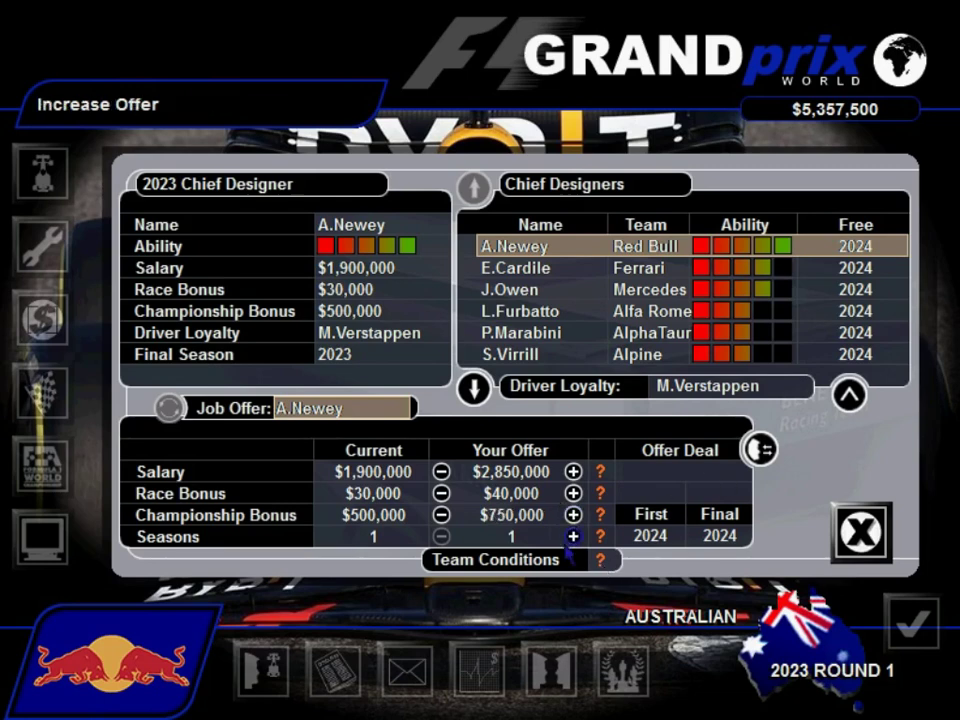
Step: Extend the contract to two seasons and submit it, dismissing the too-long refusal
{"action": "left_click", "coordinate": [573, 536]}
{"action": "left_click", "coordinate": [760, 450]}
{"action": "left_click", "coordinate": [470, 438]}
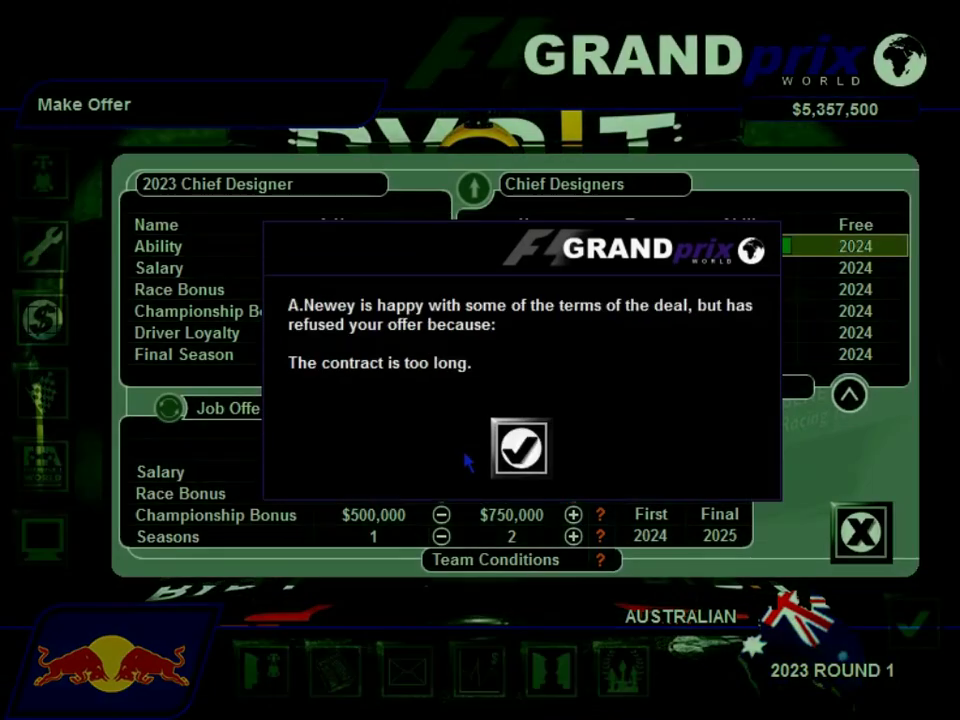
{"action": "left_click", "coordinate": [520, 447]}
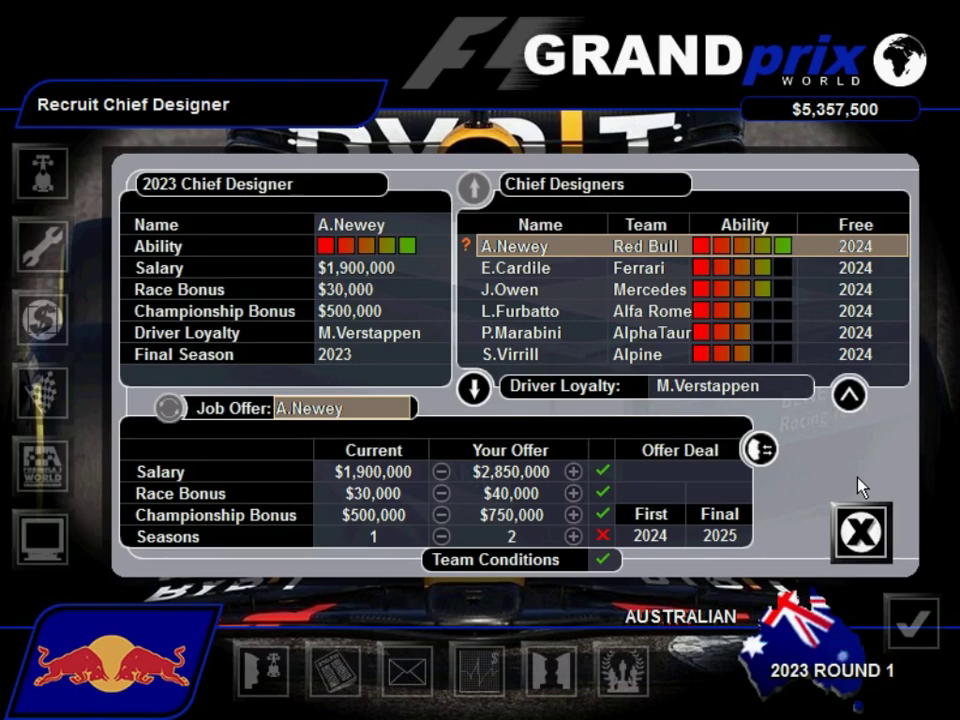
Step: Open driver one's contract negotiation and select the Red Bull lead driver
{"action": "left_click", "coordinate": [862, 532]}
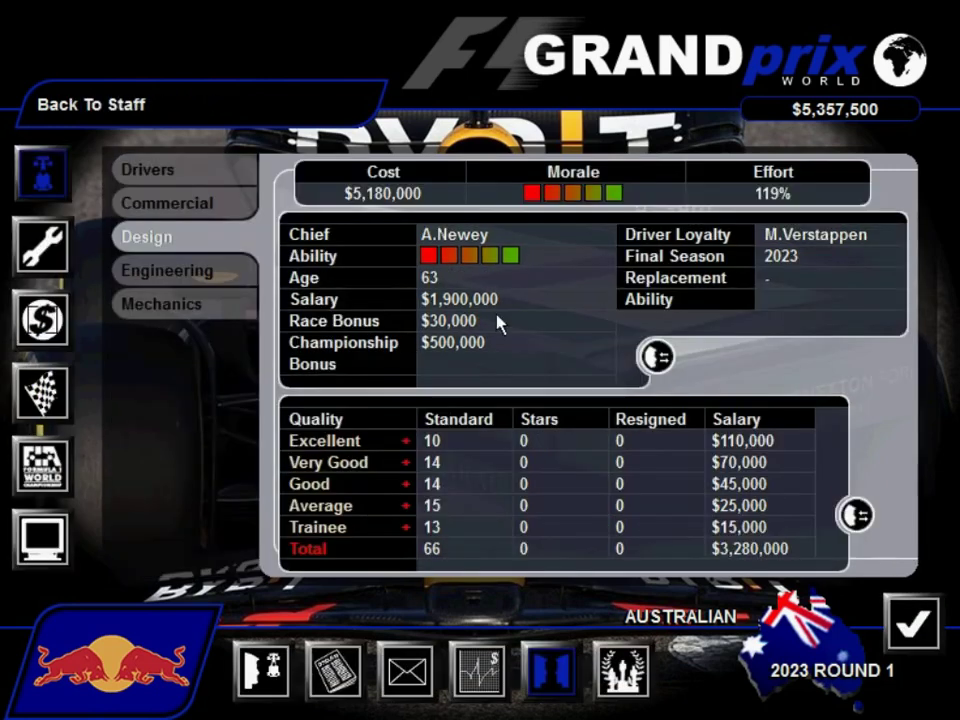
{"action": "left_click", "coordinate": [165, 172]}
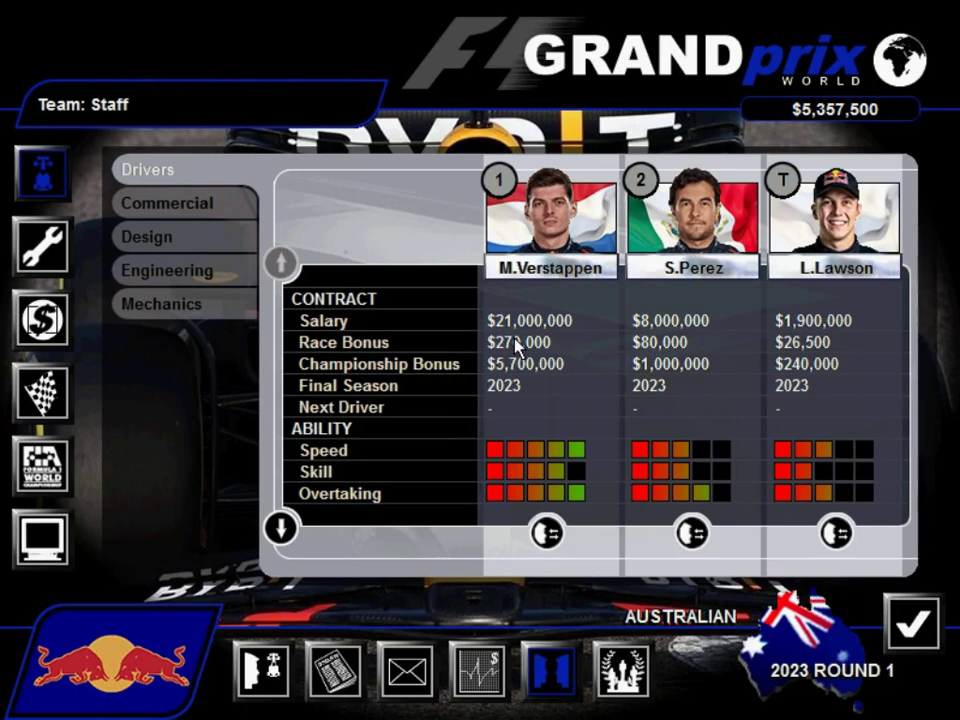
{"action": "left_click", "coordinate": [547, 532]}
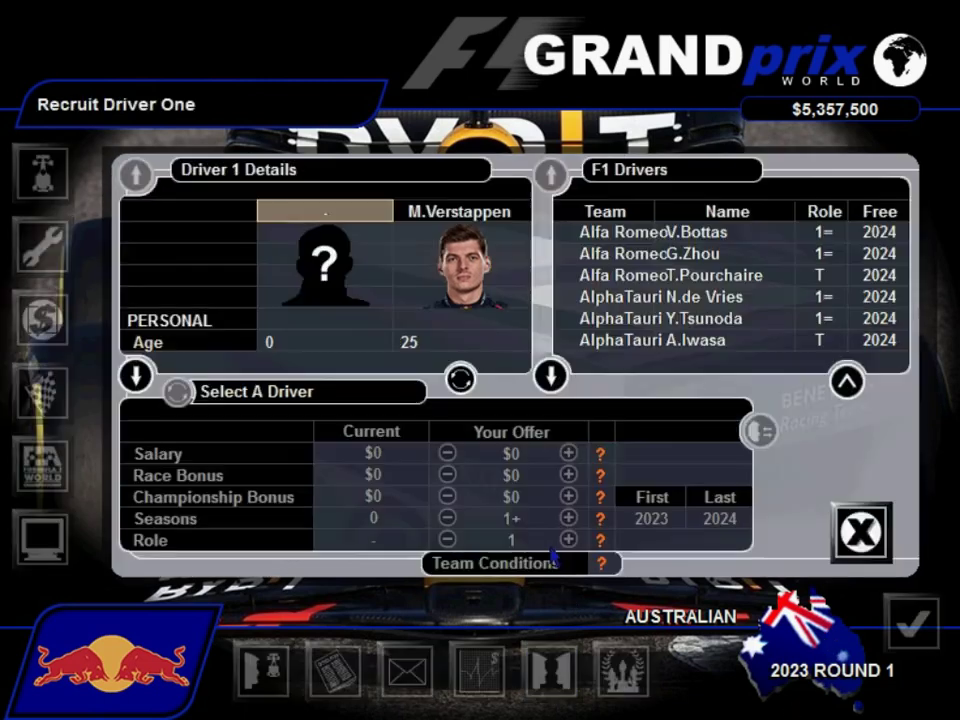
{"action": "left_click", "coordinate": [556, 383]}
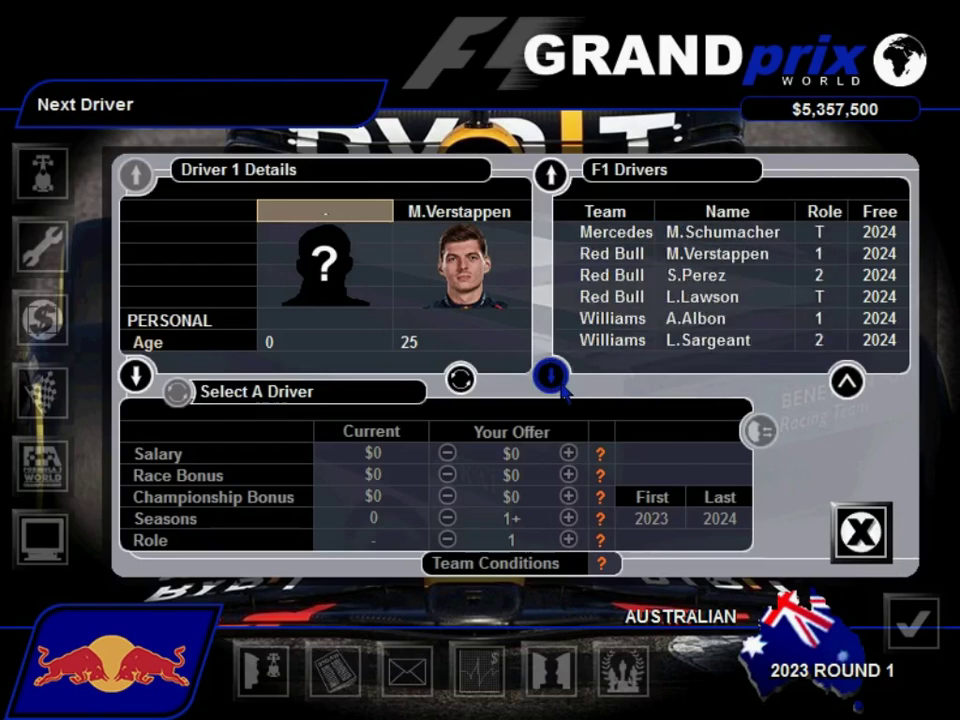
{"action": "left_click", "coordinate": [561, 176]}
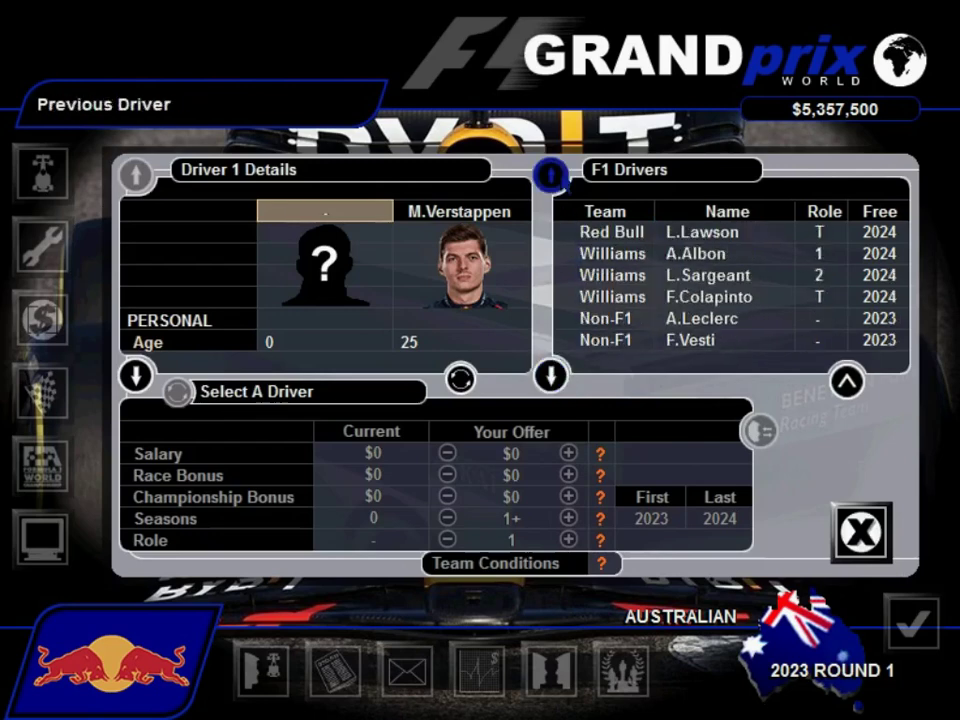
{"action": "left_click", "coordinate": [715, 275]}
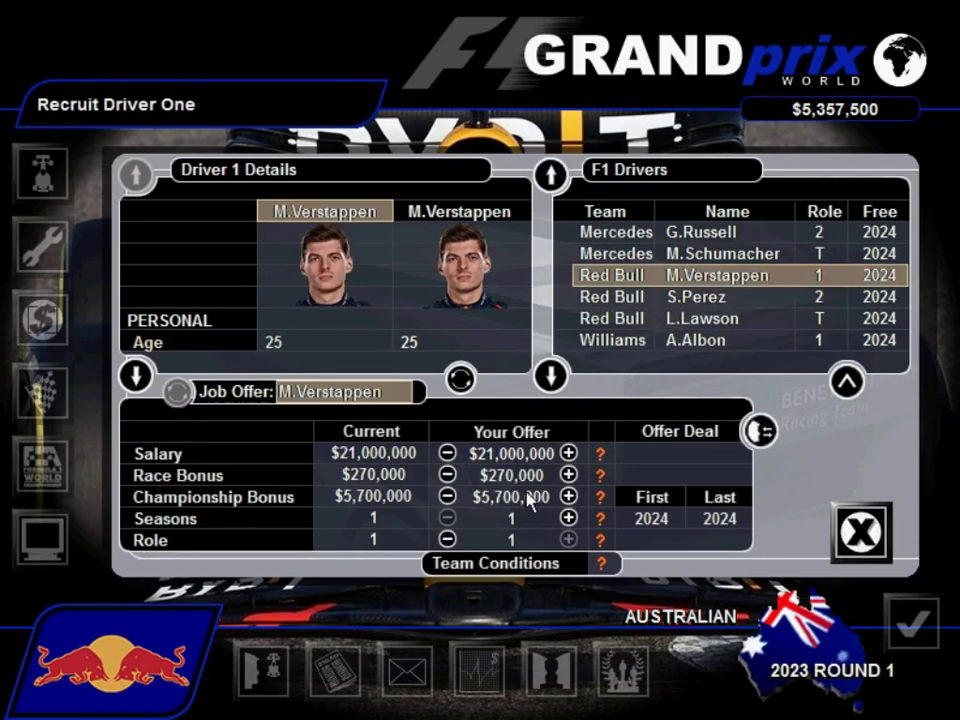
Step: Set the salary offer to $28,350,000 and the contract length to three seasons
{"action": "left_click", "coordinate": [570, 453]}
{"action": "left_click", "coordinate": [570, 453]}
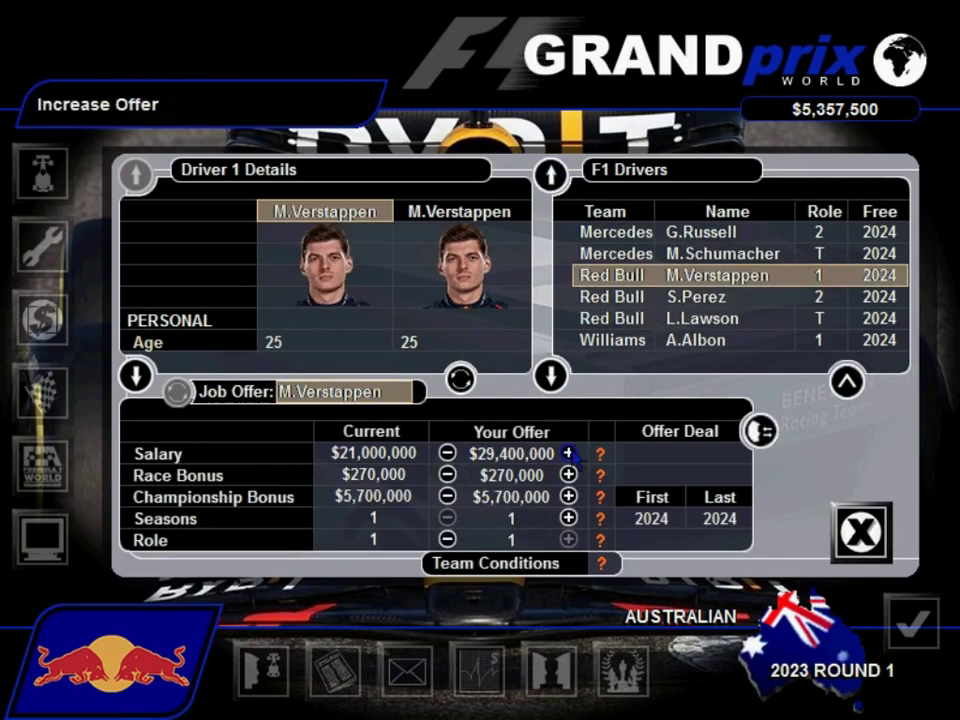
{"action": "left_click", "coordinate": [447, 453]}
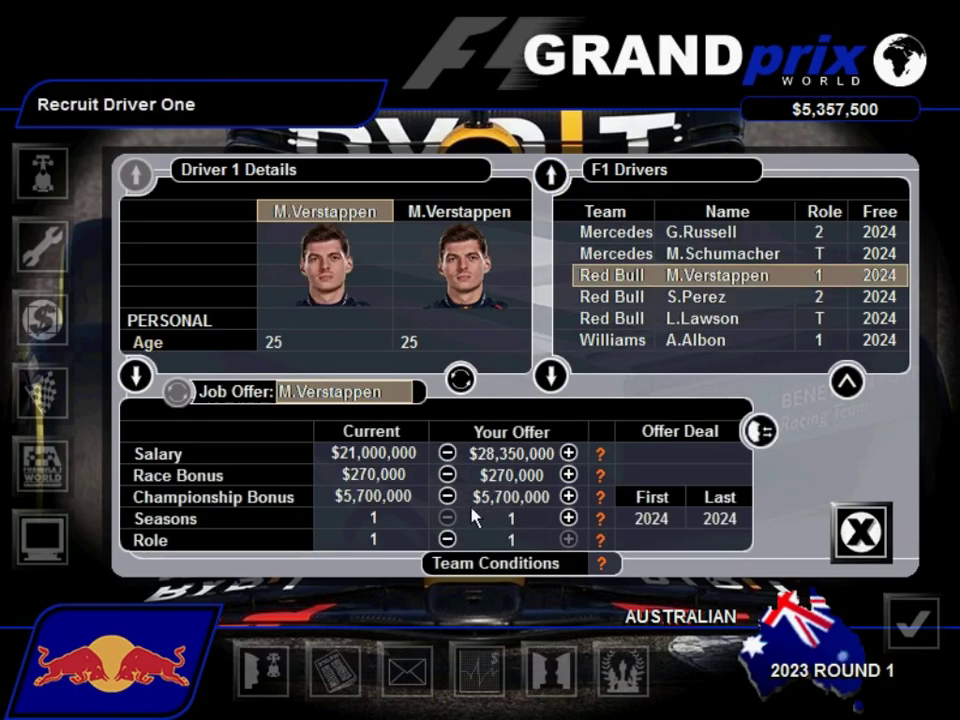
{"action": "left_click", "coordinate": [568, 518]}
{"action": "left_click", "coordinate": [568, 518]}
Step: Raise the championship bonus and bring the race bonus up to $390,000
{"action": "left_click", "coordinate": [568, 496]}
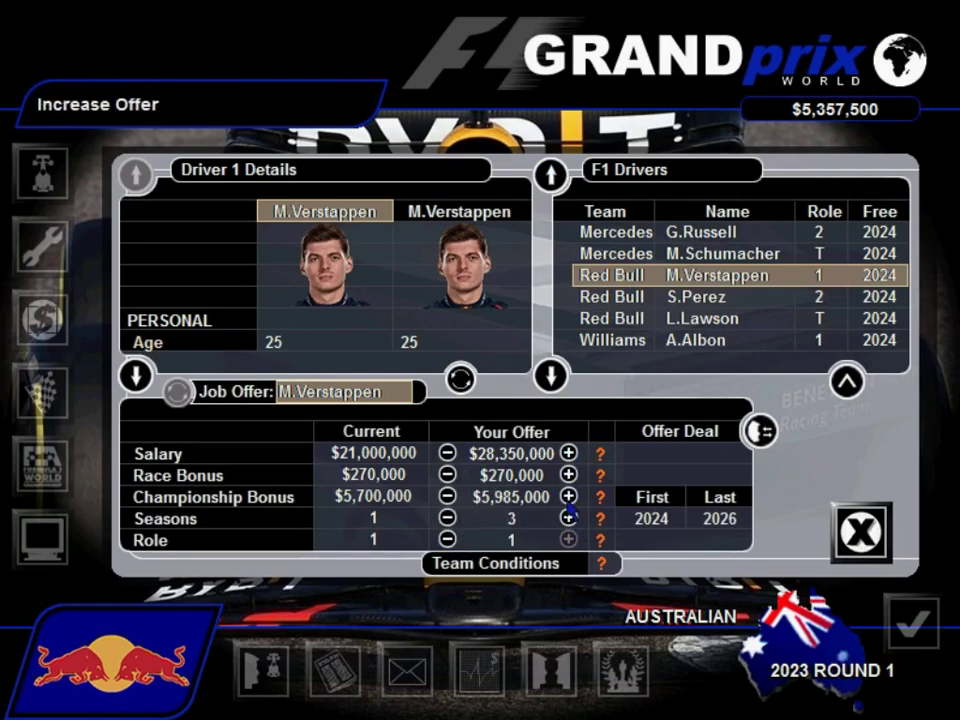
{"action": "left_click", "coordinate": [568, 496]}
{"action": "left_click", "coordinate": [568, 496]}
{"action": "left_click", "coordinate": [568, 496]}
{"action": "left_click", "coordinate": [568, 496]}
{"action": "left_click", "coordinate": [568, 496]}
{"action": "left_click", "coordinate": [568, 496]}
{"action": "left_click", "coordinate": [568, 496]}
{"action": "left_click", "coordinate": [568, 496]}
{"action": "left_click", "coordinate": [568, 474]}
{"action": "left_click", "coordinate": [568, 474]}
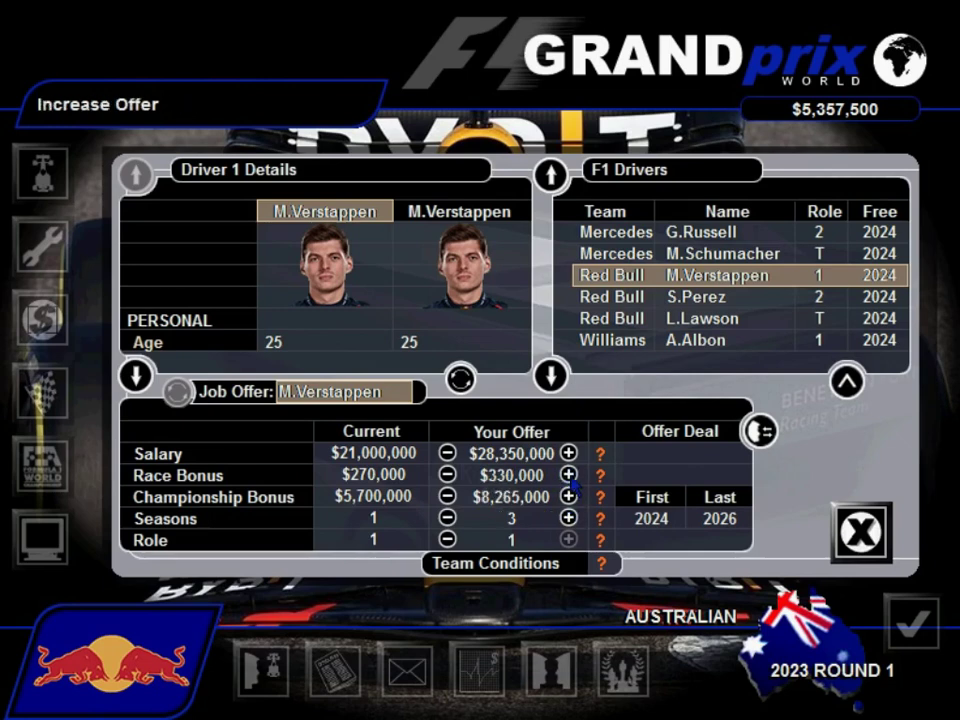
{"action": "left_click", "coordinate": [568, 474]}
{"action": "left_click", "coordinate": [568, 474]}
{"action": "left_click", "coordinate": [568, 474]}
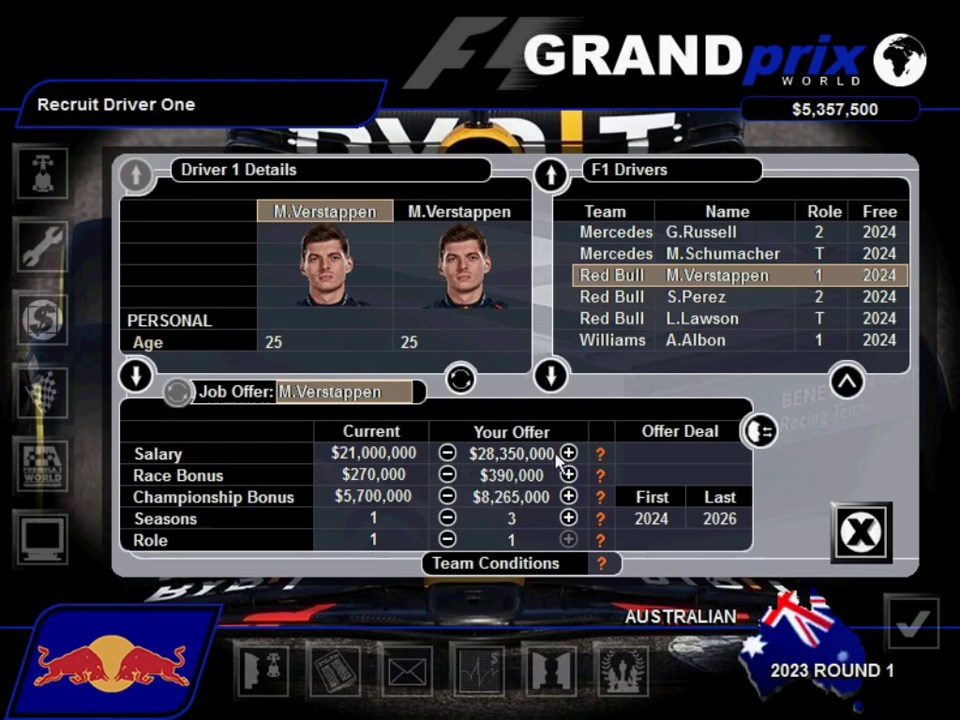
Step: Submit the three-season offer and dismiss the too-short refusal
{"action": "left_click", "coordinate": [760, 431]}
{"action": "left_click", "coordinate": [525, 426]}
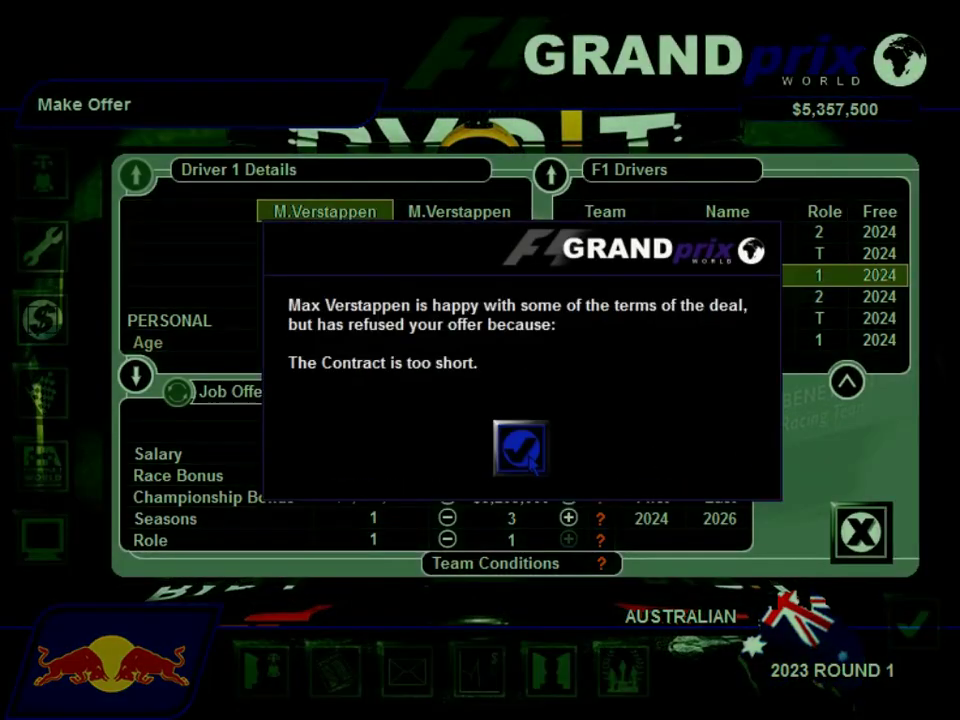
{"action": "left_click", "coordinate": [514, 446]}
Step: Close the driver contract screen and reload the Save06 game
{"action": "left_click", "coordinate": [858, 530]}
{"action": "left_click", "coordinate": [42, 537]}
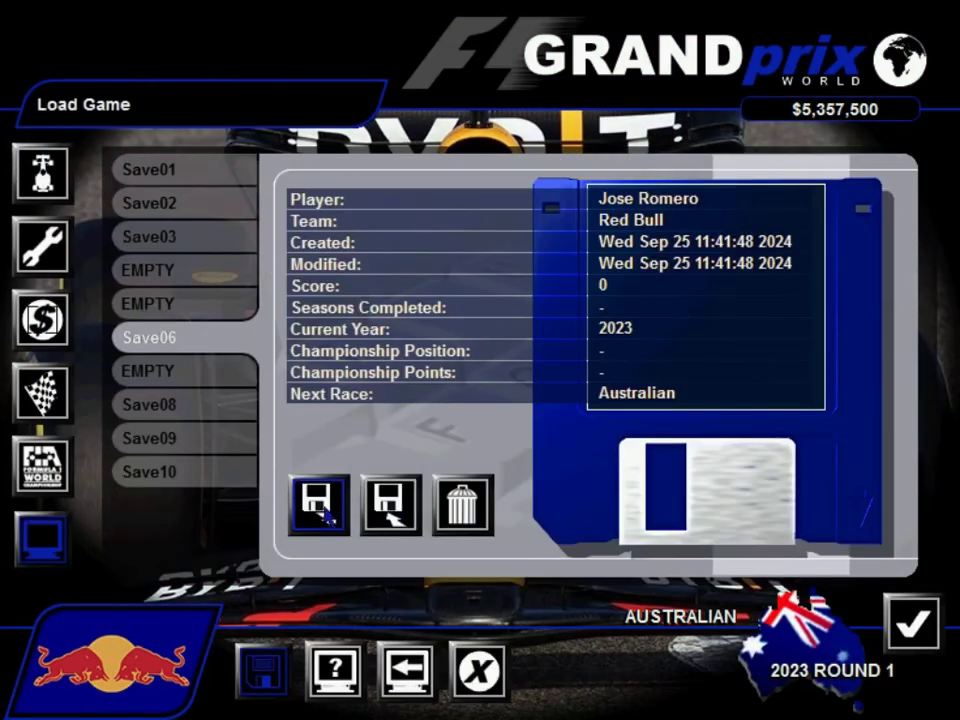
{"action": "left_click", "coordinate": [319, 505]}
{"action": "left_click", "coordinate": [471, 429]}
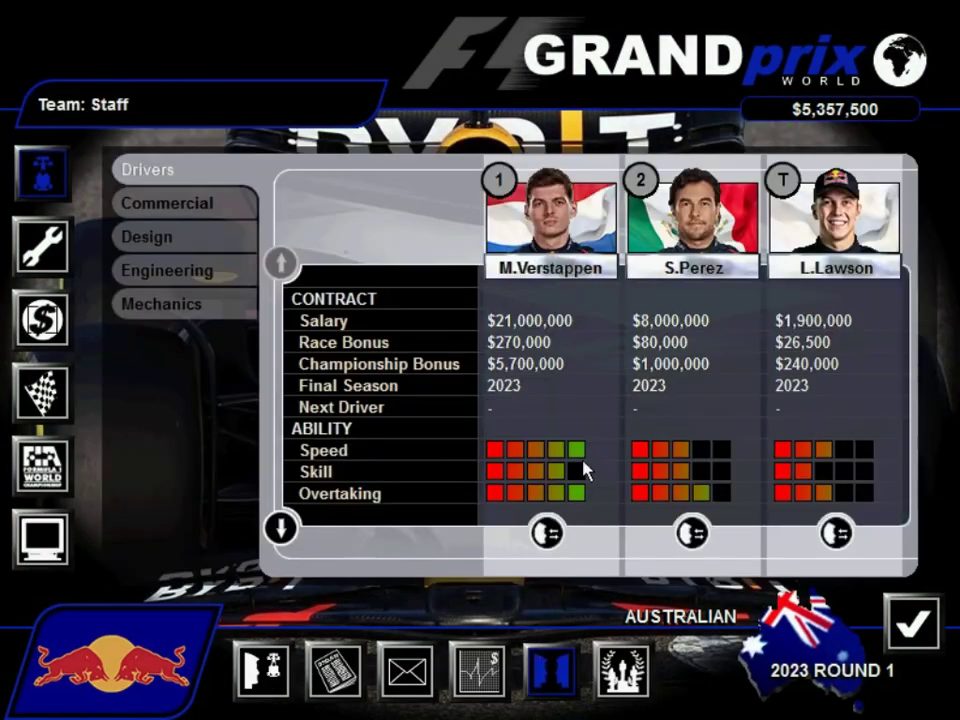
Step: Reopen driver one's contract and pick the Red Bull lead driver from the F1 drivers list
{"action": "left_click", "coordinate": [546, 525]}
{"action": "left_click", "coordinate": [550, 376]}
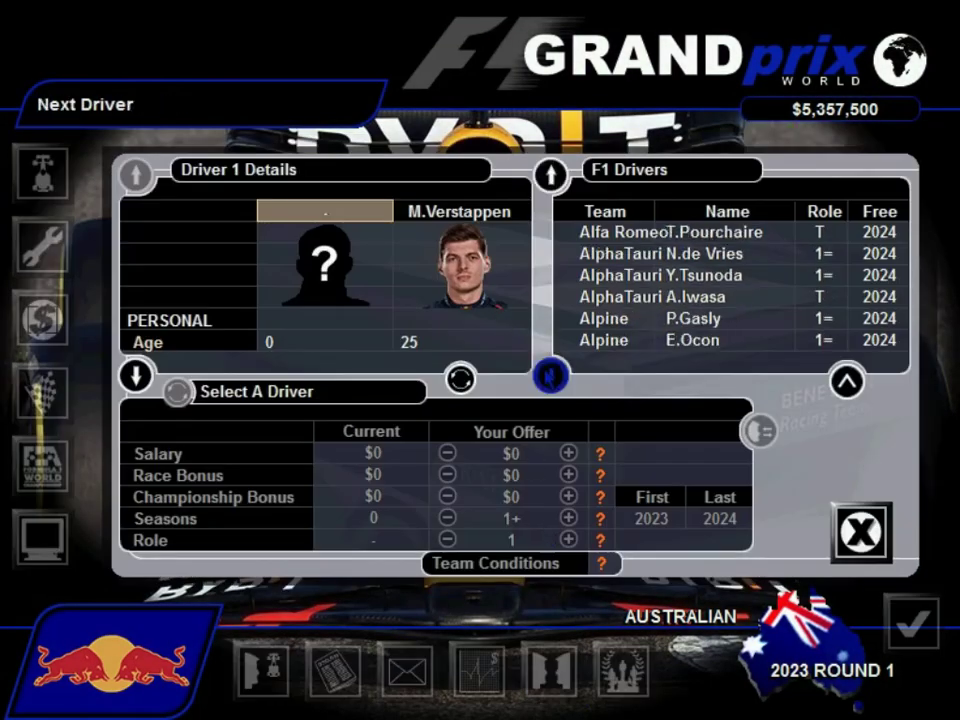
{"action": "left_click", "coordinate": [550, 376]}
{"action": "left_click", "coordinate": [550, 376]}
{"action": "left_click", "coordinate": [550, 376]}
{"action": "left_click", "coordinate": [550, 376]}
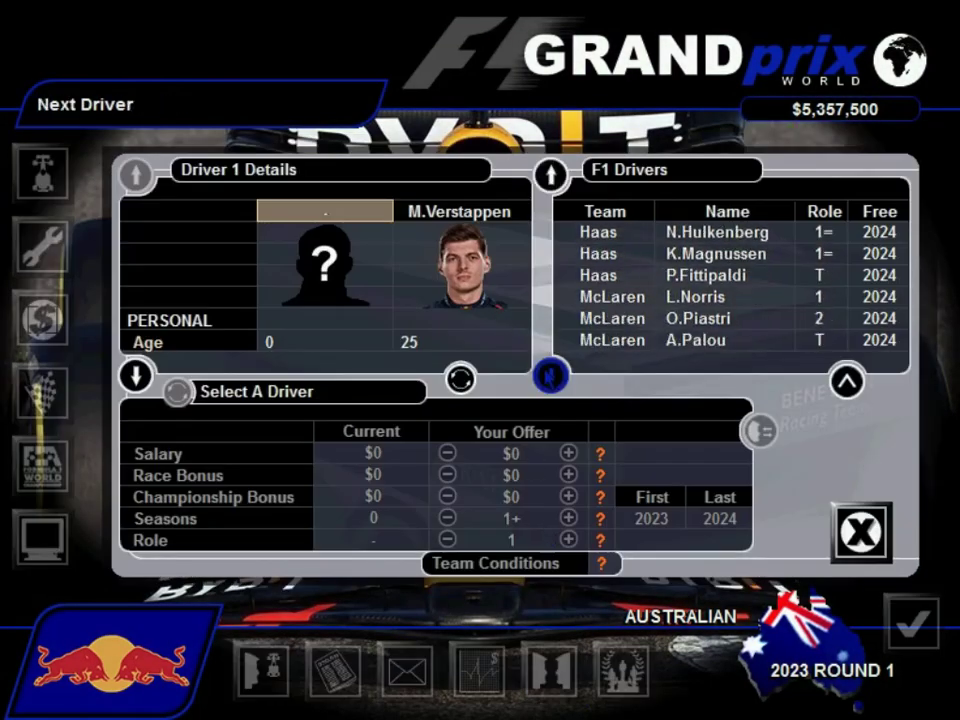
{"action": "left_click", "coordinate": [550, 376]}
{"action": "left_click", "coordinate": [550, 376]}
{"action": "left_click", "coordinate": [550, 376]}
{"action": "left_click", "coordinate": [610, 275]}
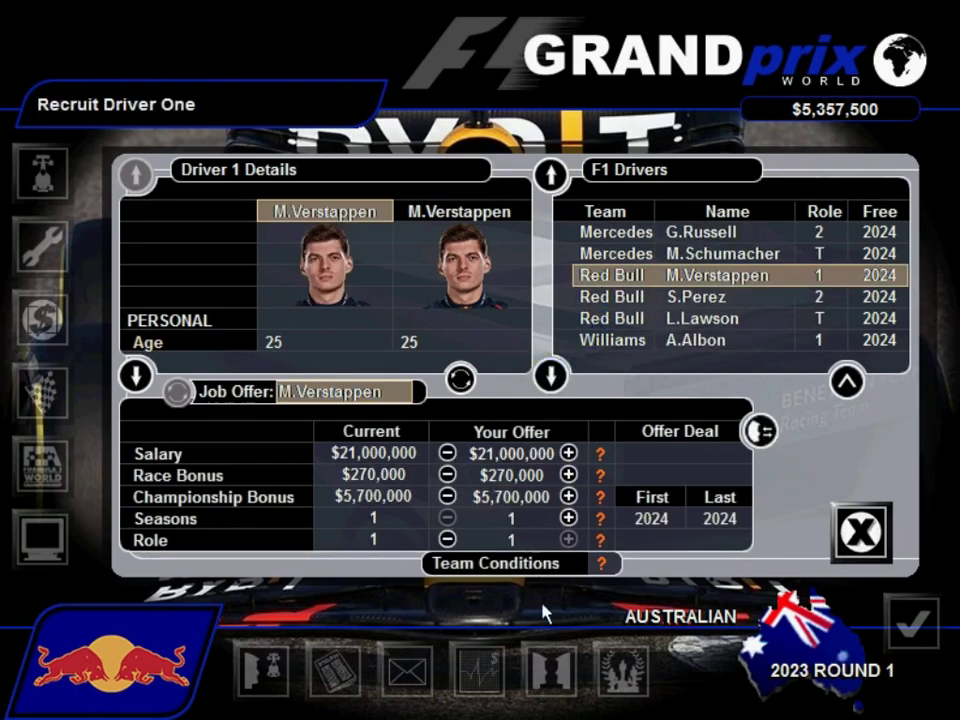
Step: Offer four seasons at $28,350,000 salary, $390,000 race bonus and $8,265,000 championship bonus
{"action": "left_click", "coordinate": [568, 517]}
{"action": "left_click", "coordinate": [568, 517]}
{"action": "left_click", "coordinate": [568, 517]}
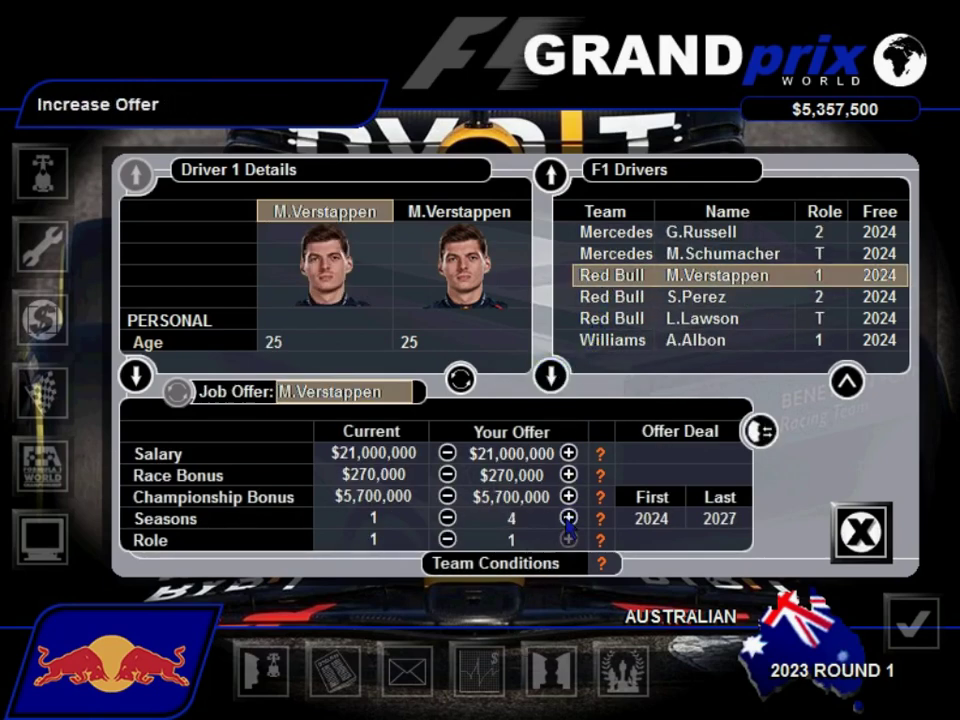
{"action": "left_click", "coordinate": [569, 453]}
{"action": "left_click", "coordinate": [569, 453]}
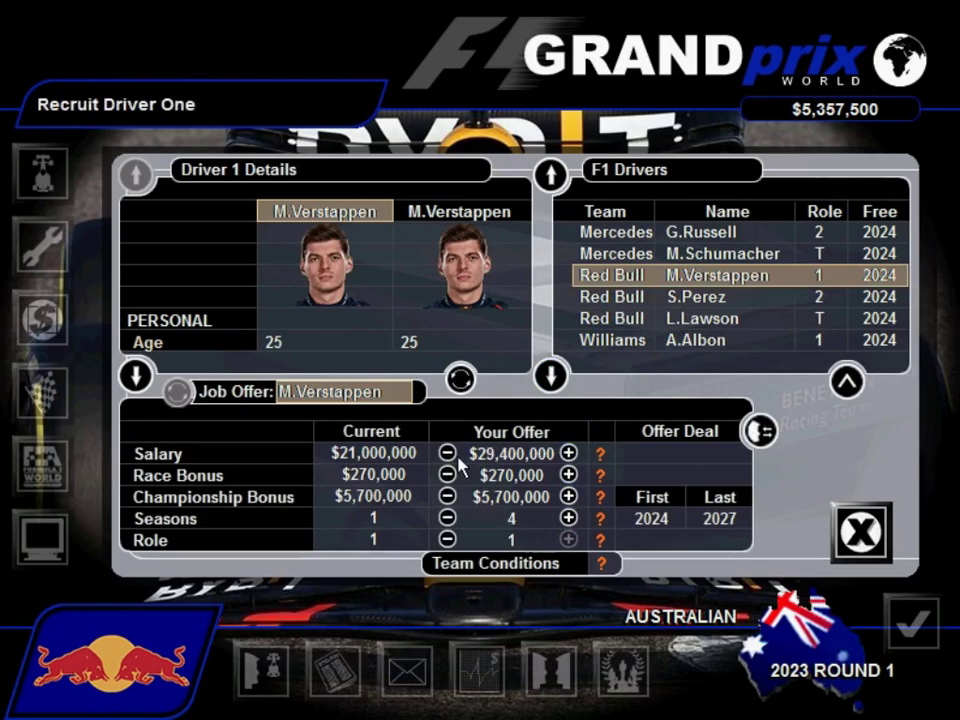
{"action": "left_click", "coordinate": [447, 453]}
{"action": "left_click", "coordinate": [572, 476]}
{"action": "left_click", "coordinate": [572, 476]}
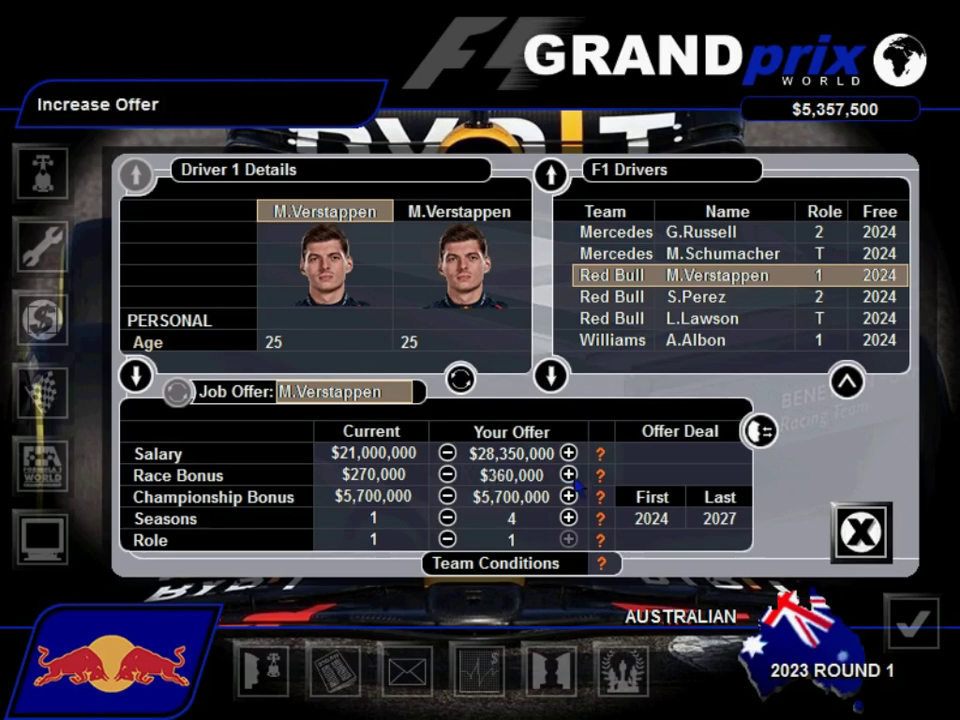
{"action": "left_click", "coordinate": [569, 475]}
{"action": "left_click", "coordinate": [569, 496]}
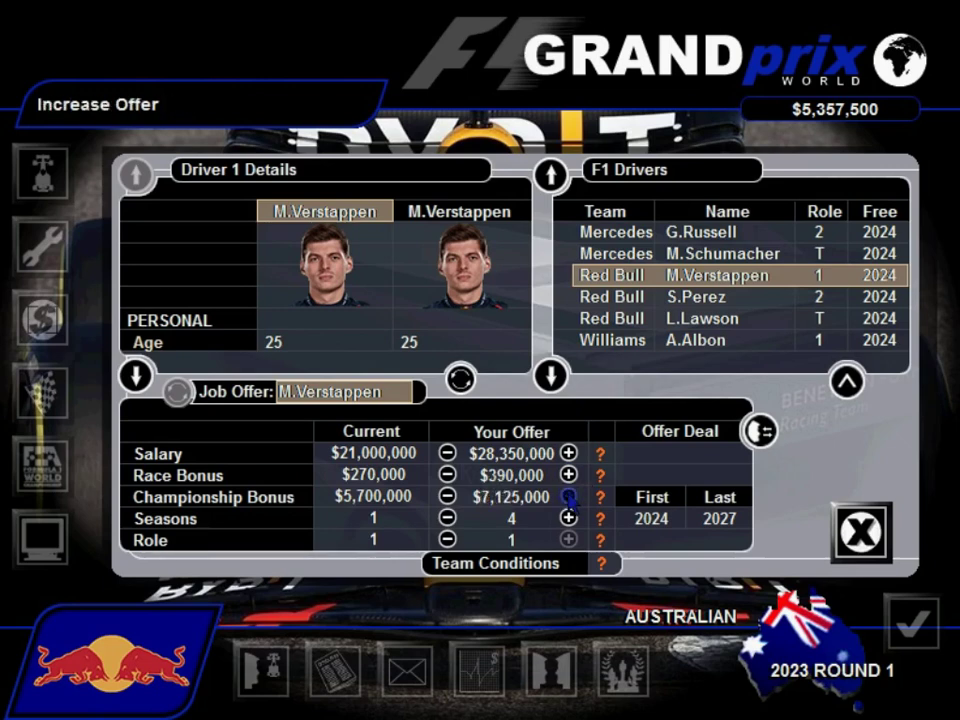
{"action": "left_click", "coordinate": [569, 497]}
{"action": "left_click", "coordinate": [569, 497]}
{"action": "left_click", "coordinate": [569, 497]}
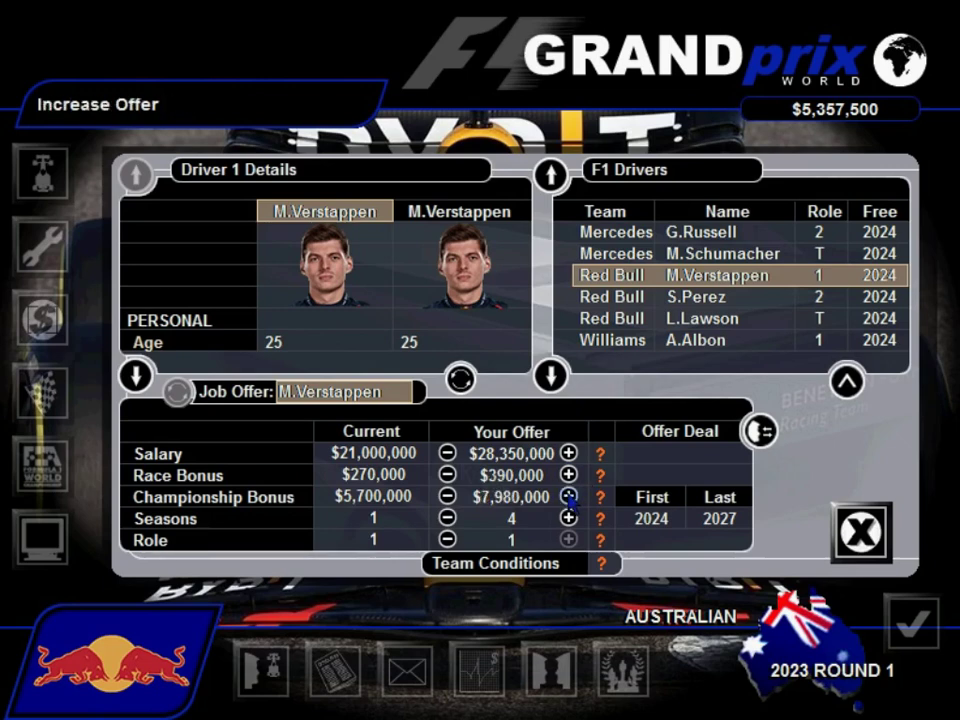
{"action": "left_click", "coordinate": [448, 496]}
Step: Submit the four-season offer, dismiss the too-long refusal, and reload the saved game
{"action": "left_click", "coordinate": [760, 432]}
{"action": "left_click", "coordinate": [476, 429]}
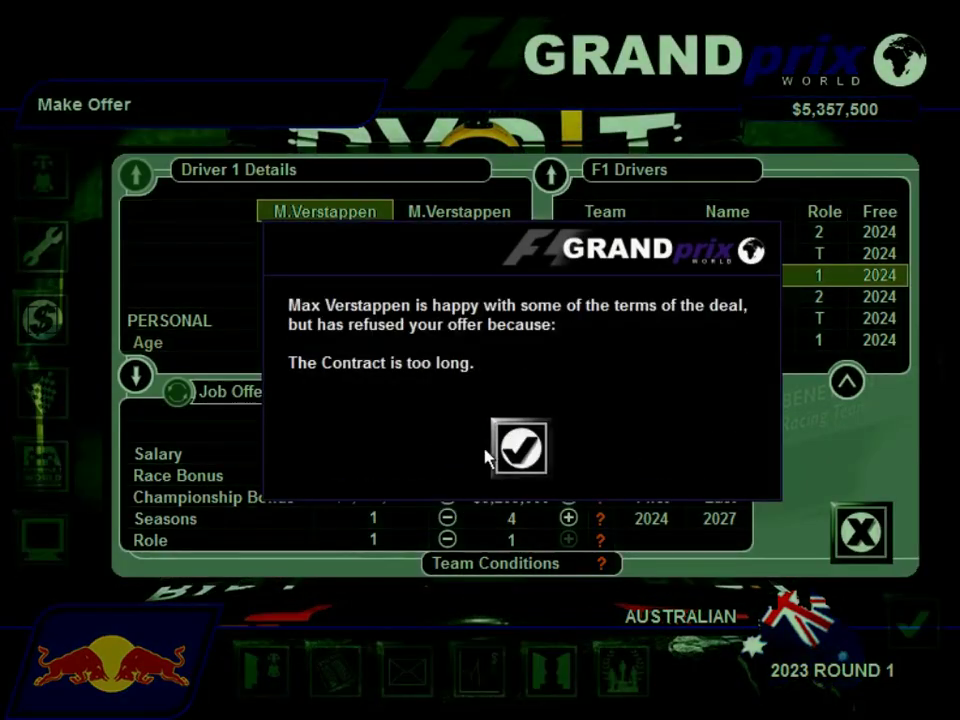
{"action": "left_click", "coordinate": [514, 446]}
{"action": "left_click", "coordinate": [885, 528]}
{"action": "left_click", "coordinate": [42, 538]}
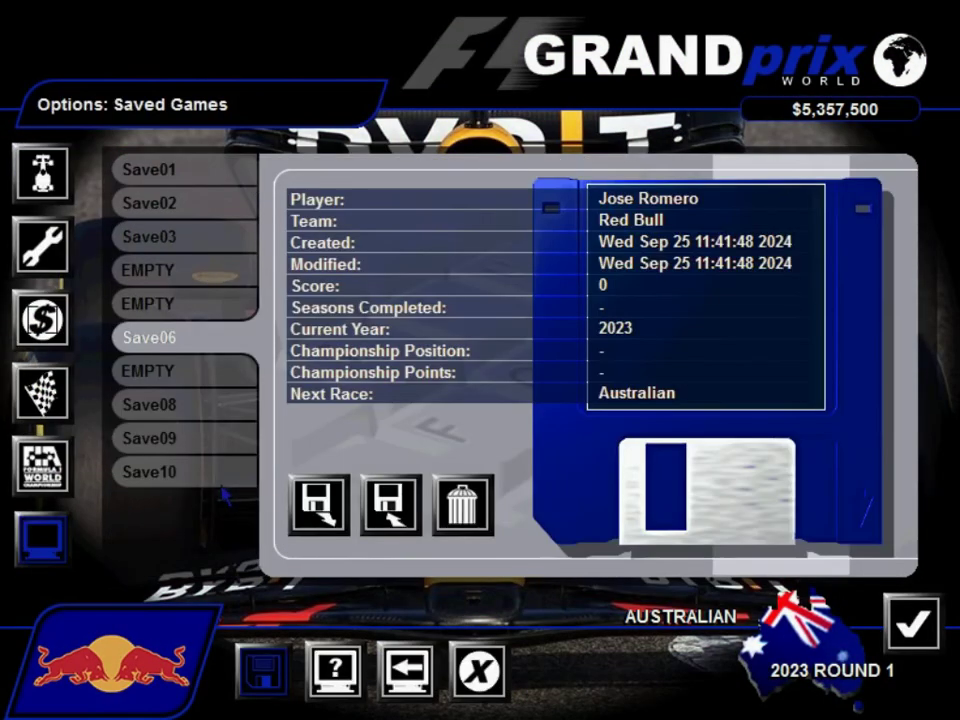
{"action": "left_click", "coordinate": [315, 501]}
{"action": "left_click", "coordinate": [468, 422]}
Step: Open driver recruitment from the team staff screen and select Red Bull's lead driver
{"action": "left_click", "coordinate": [622, 672]}
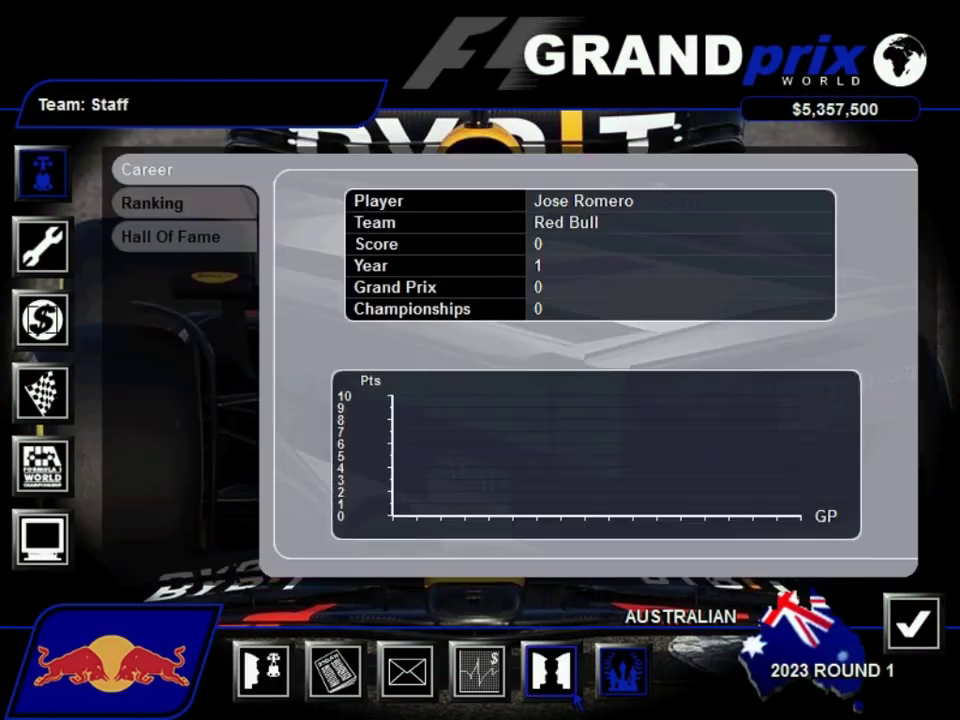
{"action": "left_click", "coordinate": [551, 672]}
{"action": "left_click", "coordinate": [552, 532]}
{"action": "left_click", "coordinate": [550, 377]}
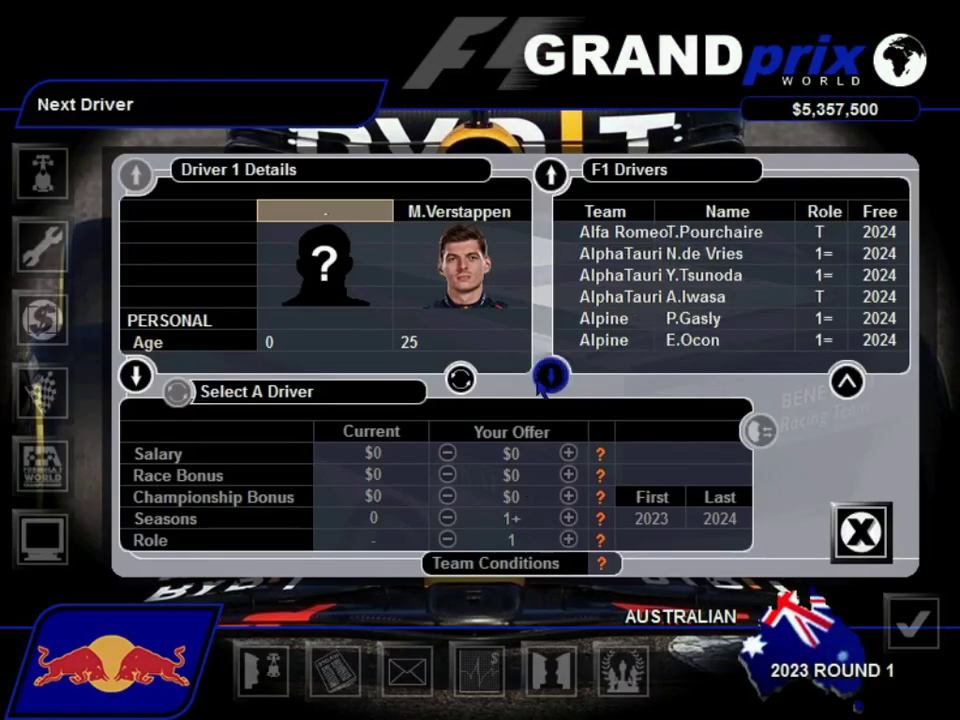
{"action": "left_click", "coordinate": [550, 377]}
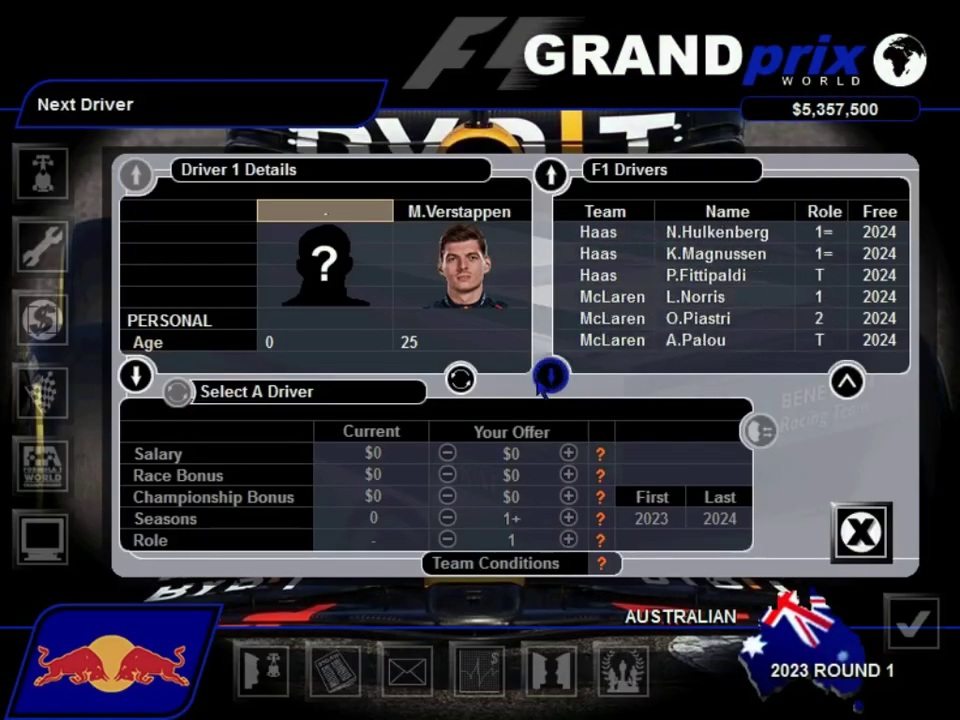
{"action": "left_click", "coordinate": [600, 253]}
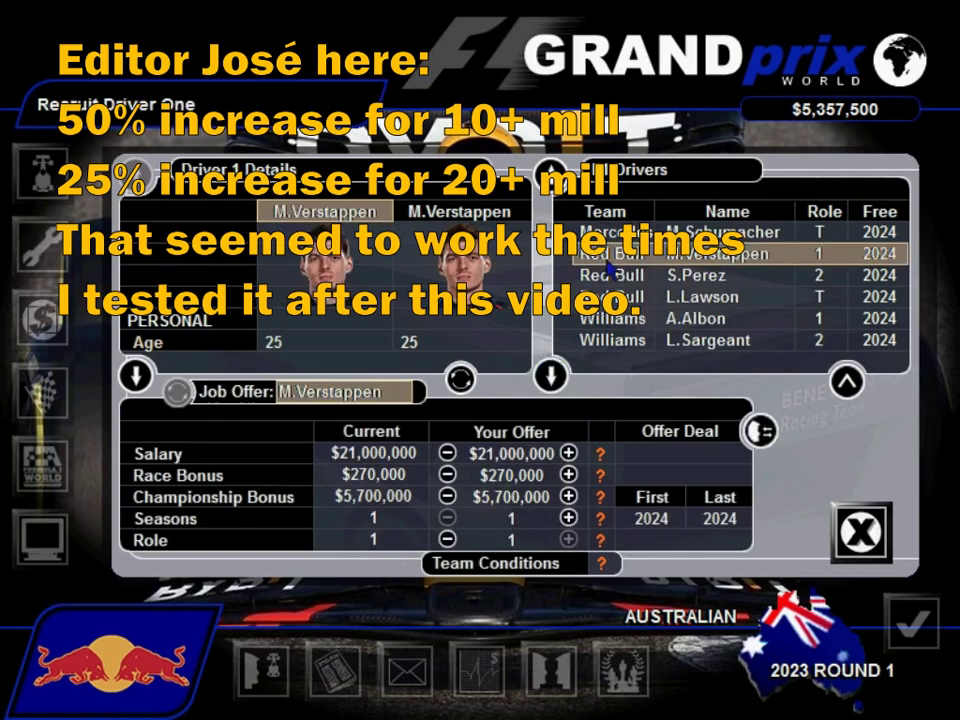
Step: Set $8,265,000 championship bonus, $390,000 race bonus and $25,200,000 salary
{"action": "left_click", "coordinate": [568, 497]}
{"action": "left_click", "coordinate": [568, 497]}
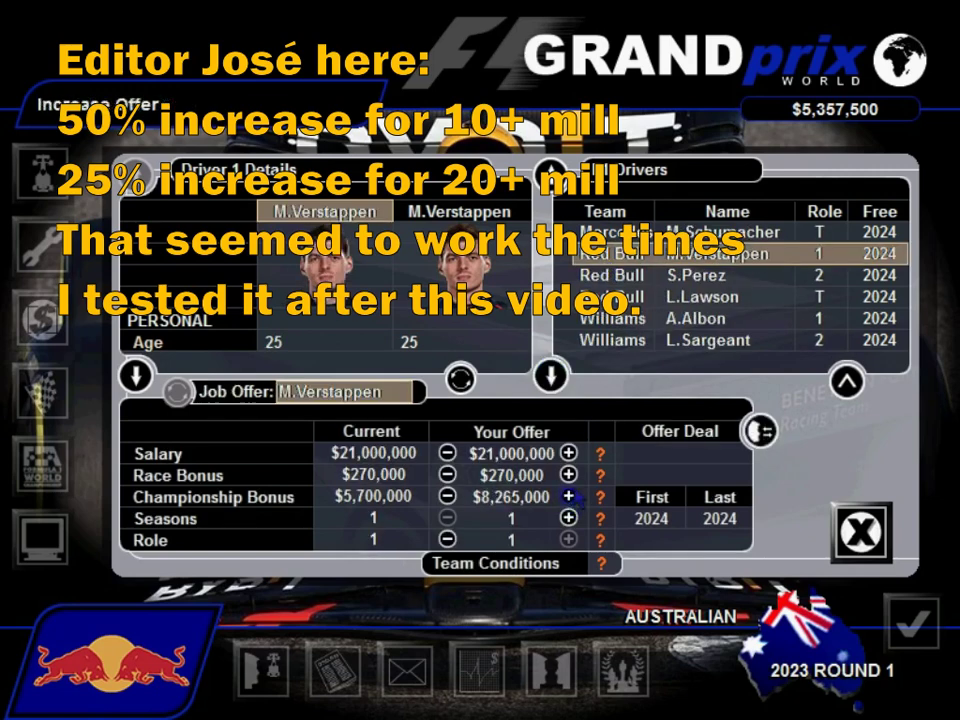
{"action": "left_click", "coordinate": [568, 475]}
{"action": "left_click", "coordinate": [568, 475]}
{"action": "left_click", "coordinate": [568, 475]}
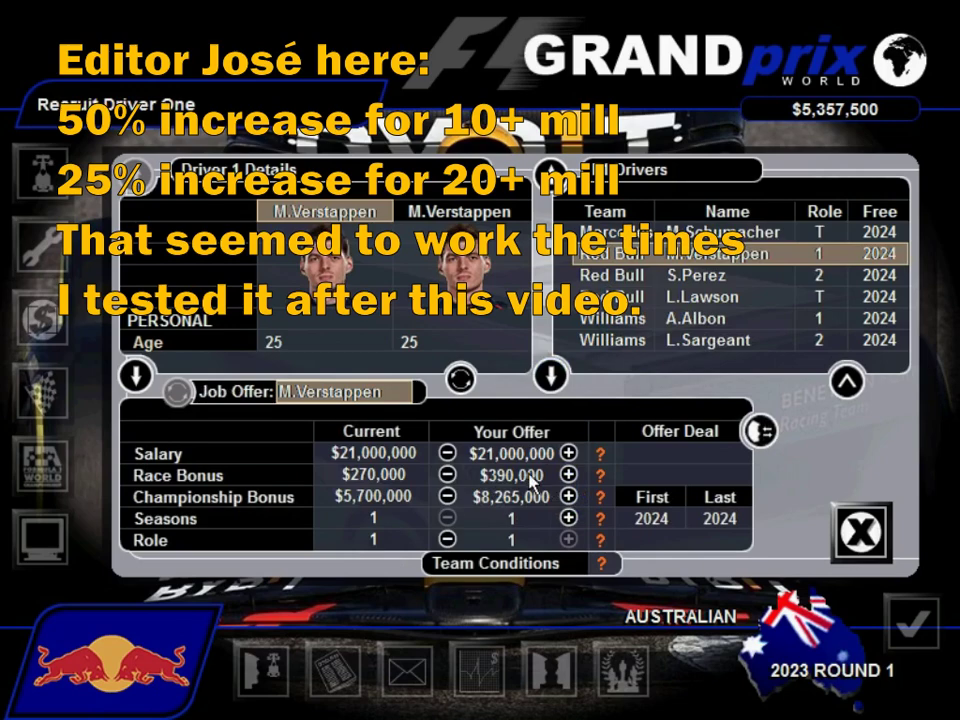
{"action": "left_click", "coordinate": [568, 453]}
Step: Extend the contract to three seasons, submit the offer, and dismiss the refusal
{"action": "left_click", "coordinate": [677, 447]}
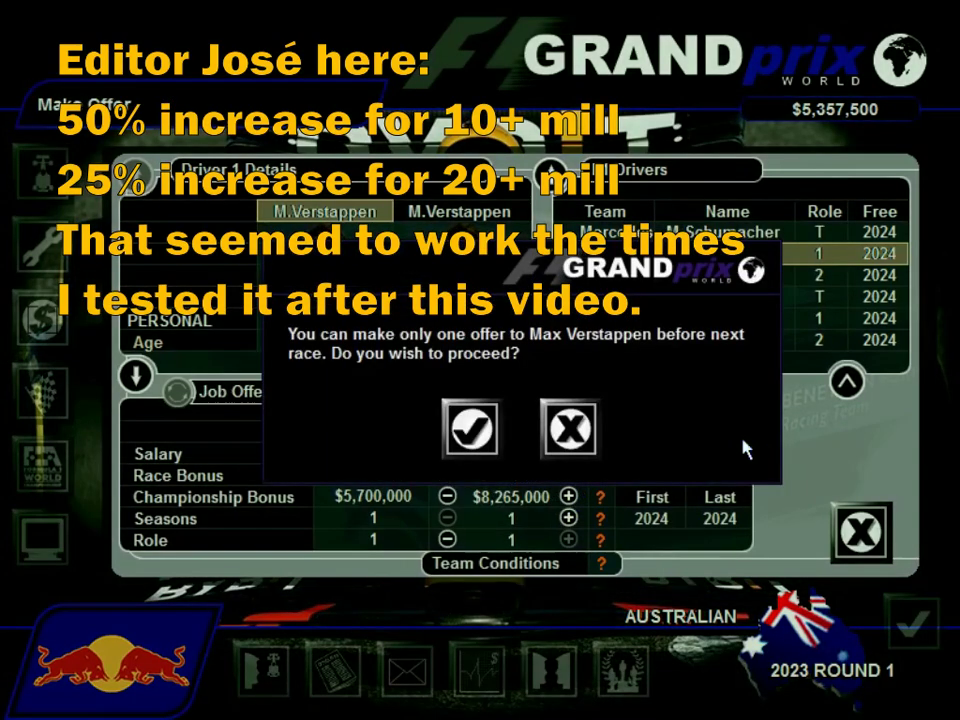
{"action": "left_click", "coordinate": [471, 429]}
{"action": "left_click", "coordinate": [568, 518]}
{"action": "left_click", "coordinate": [568, 518]}
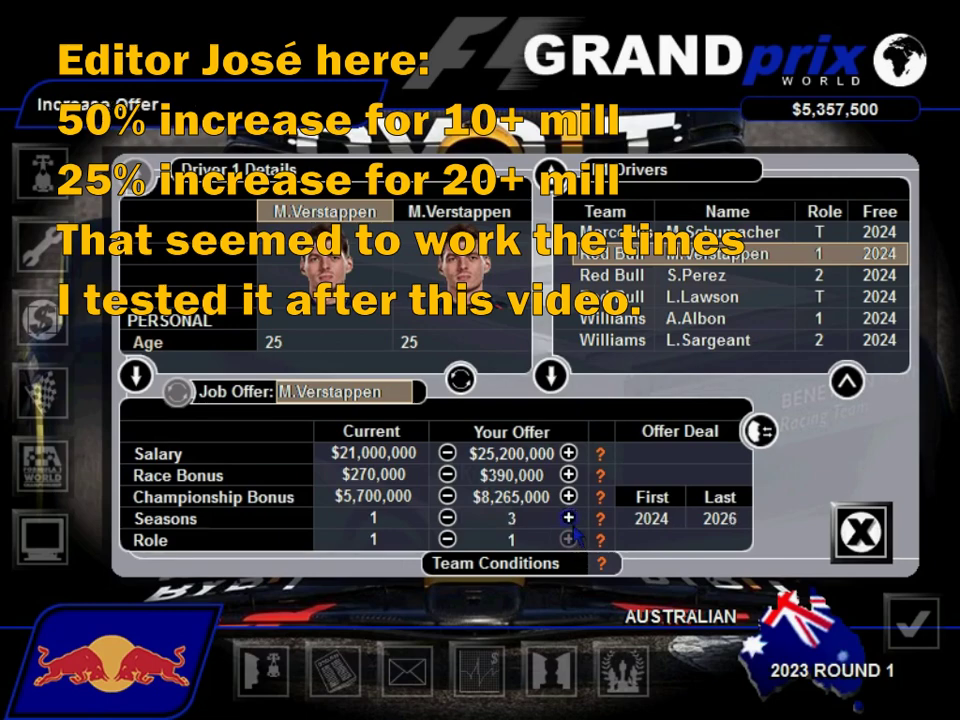
{"action": "left_click", "coordinate": [760, 431]}
{"action": "left_click", "coordinate": [476, 429]}
{"action": "left_click", "coordinate": [520, 466]}
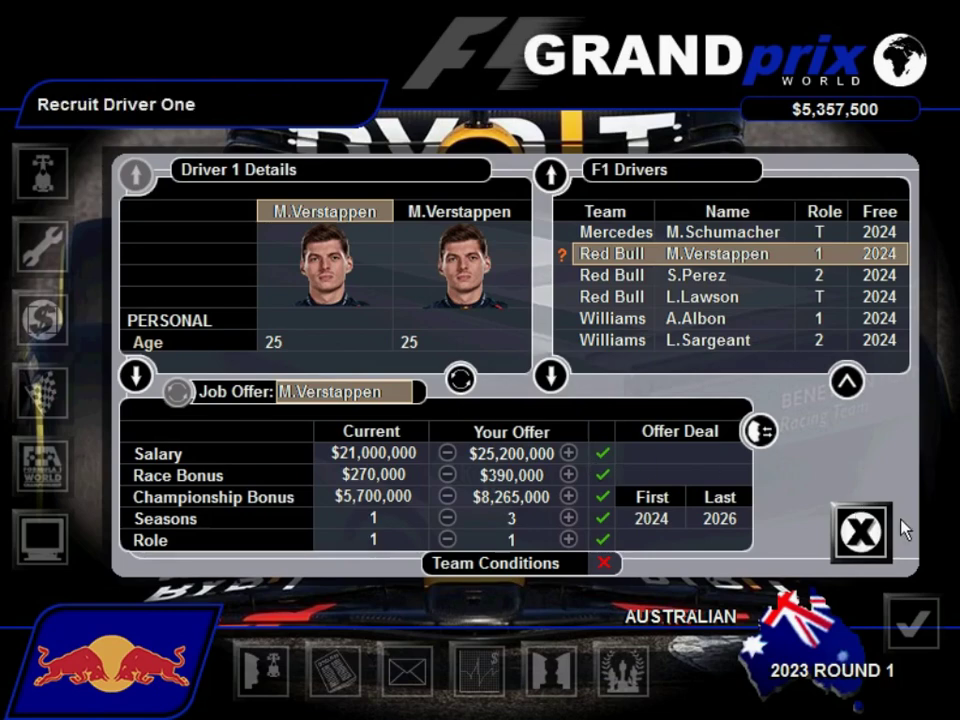
Step: Load the saved game from the saved games list
{"action": "left_click", "coordinate": [40, 495]}
{"action": "left_click", "coordinate": [40, 540]}
{"action": "left_click", "coordinate": [317, 506]}
Step: Finish reloading the save and select Red Bull's lead driver in driver recruitment
{"action": "left_click", "coordinate": [471, 429]}
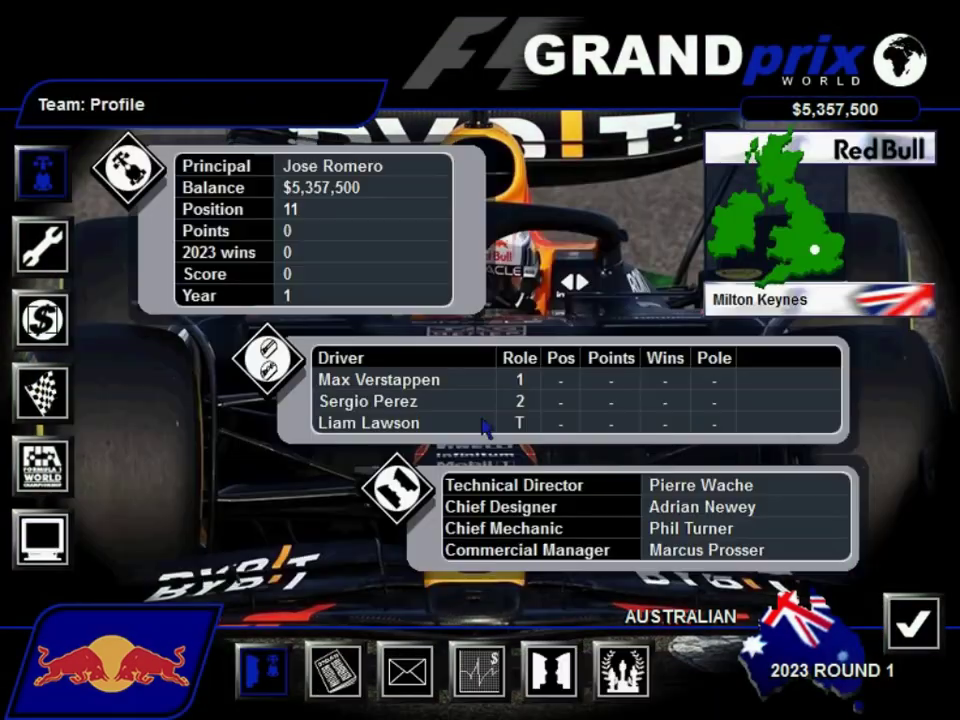
{"action": "left_click", "coordinate": [530, 688]}
{"action": "left_click", "coordinate": [549, 527]}
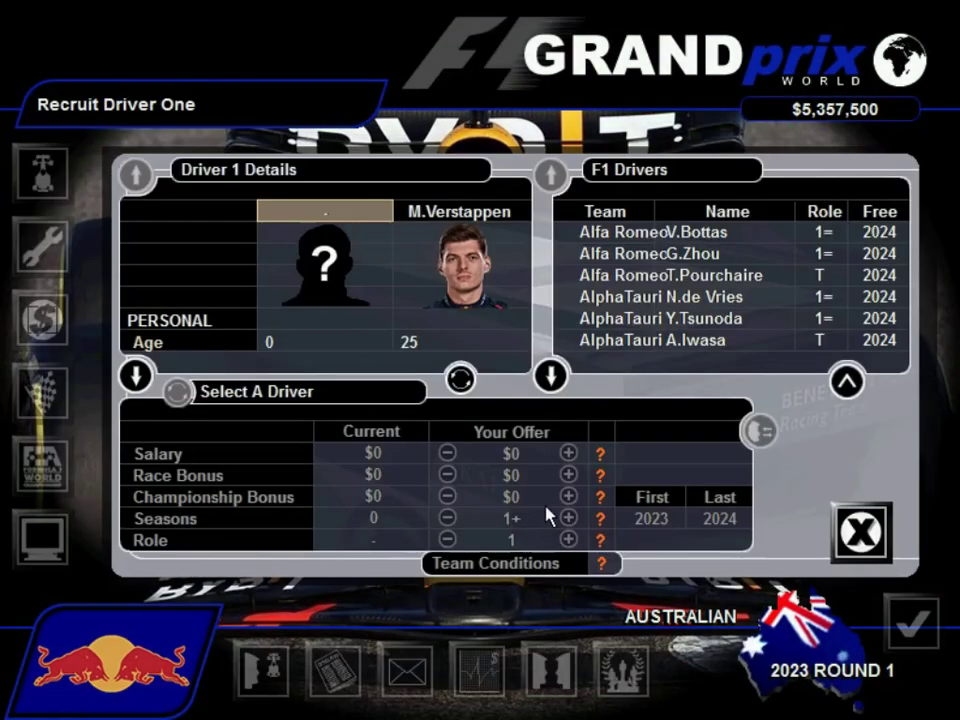
{"action": "left_click", "coordinate": [549, 375]}
{"action": "left_click", "coordinate": [549, 375]}
{"action": "left_click", "coordinate": [549, 375]}
{"action": "left_click", "coordinate": [549, 375]}
{"action": "left_click", "coordinate": [549, 375]}
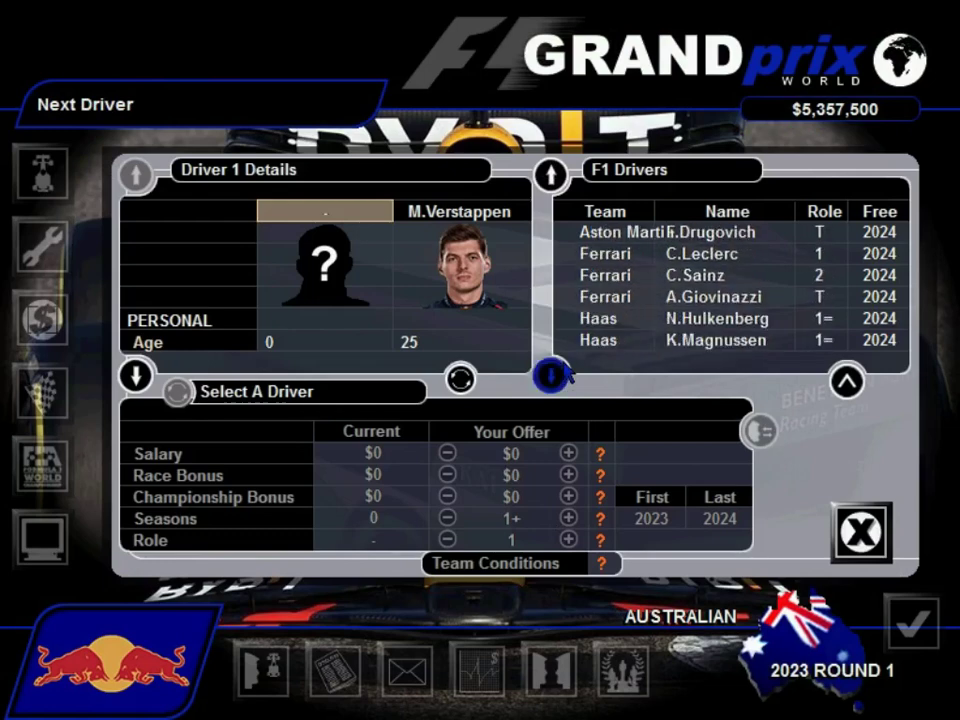
{"action": "left_click", "coordinate": [549, 375]}
{"action": "left_click", "coordinate": [549, 375]}
{"action": "left_click", "coordinate": [549, 375]}
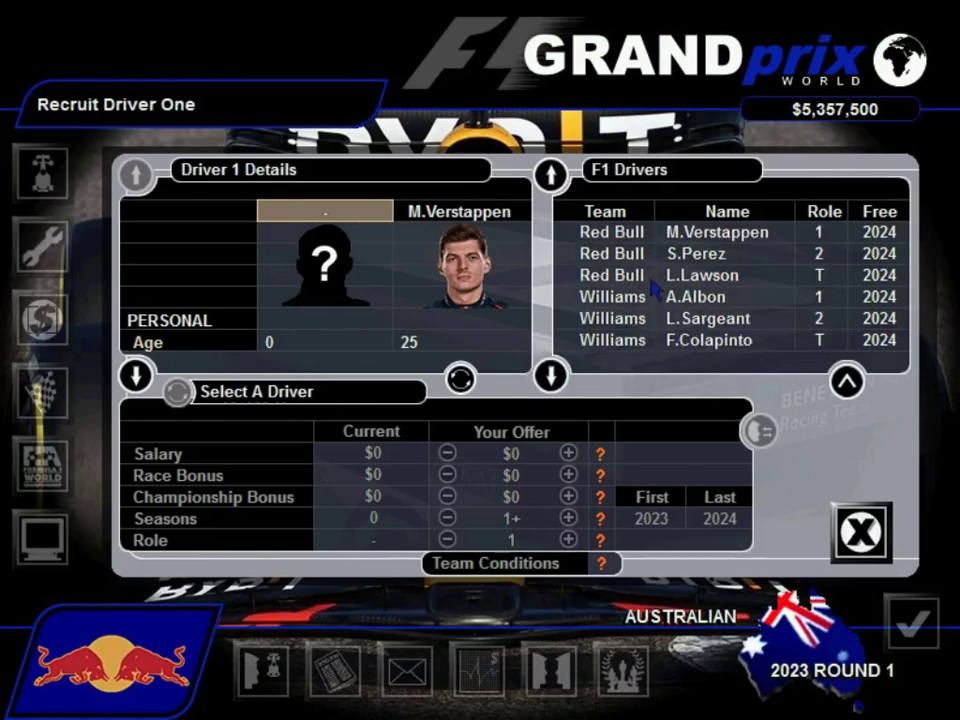
{"action": "left_click", "coordinate": [640, 232]}
Step: Set the salary offer to $24,150,000 and the race bonus back to $390,000
{"action": "left_click", "coordinate": [569, 453]}
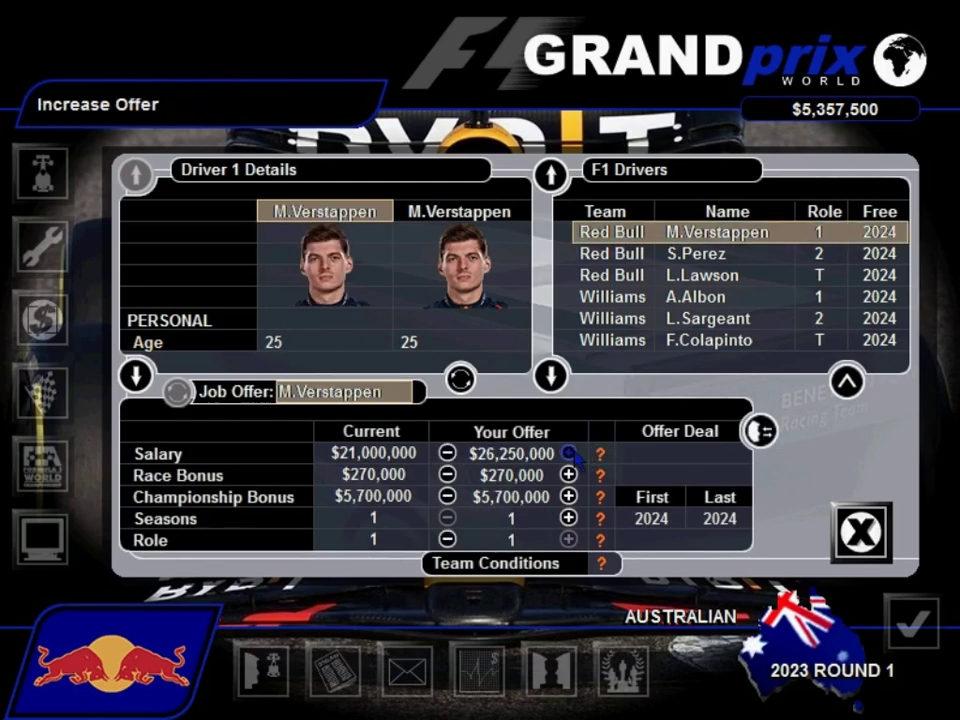
{"action": "left_click", "coordinate": [569, 453]}
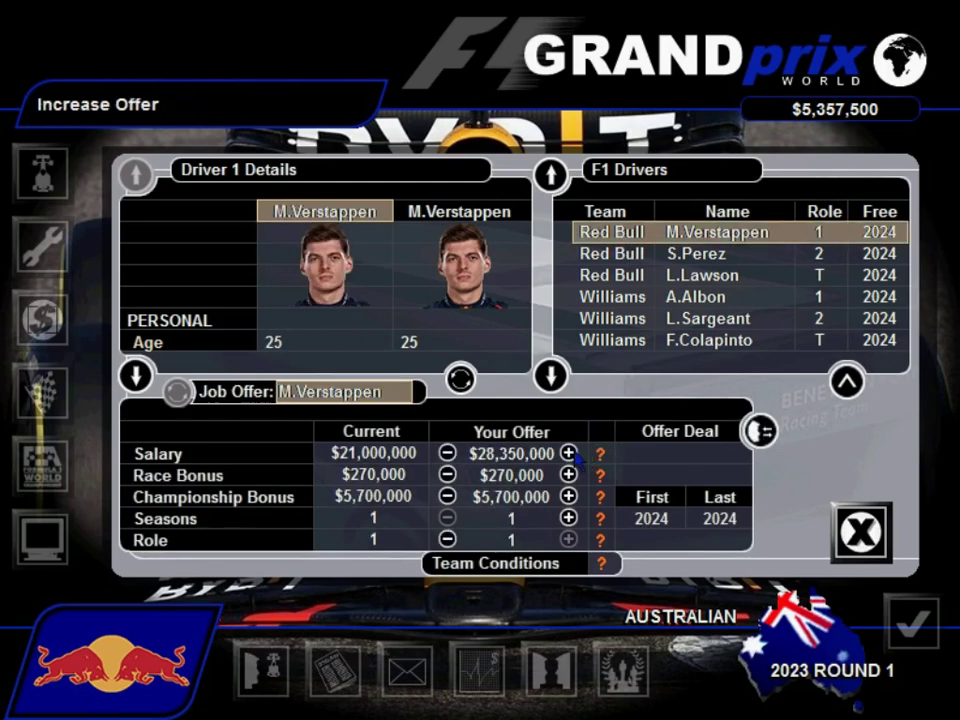
{"action": "left_click", "coordinate": [447, 453]}
{"action": "left_click", "coordinate": [447, 453]}
{"action": "left_click", "coordinate": [447, 453]}
{"action": "left_click", "coordinate": [447, 453]}
{"action": "left_click", "coordinate": [447, 453]}
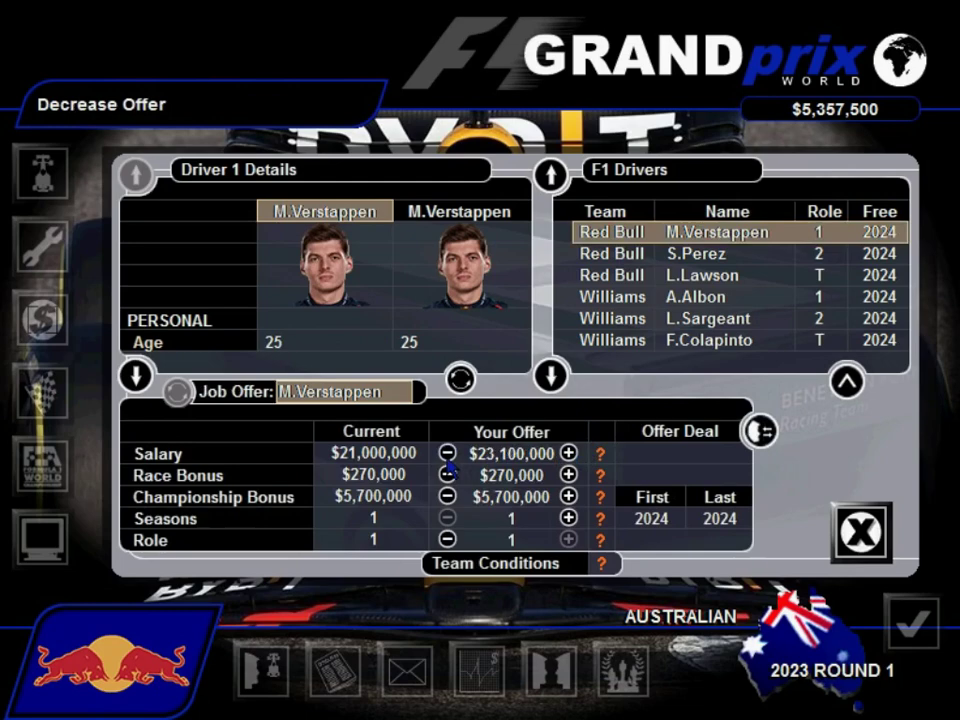
{"action": "left_click", "coordinate": [569, 453]}
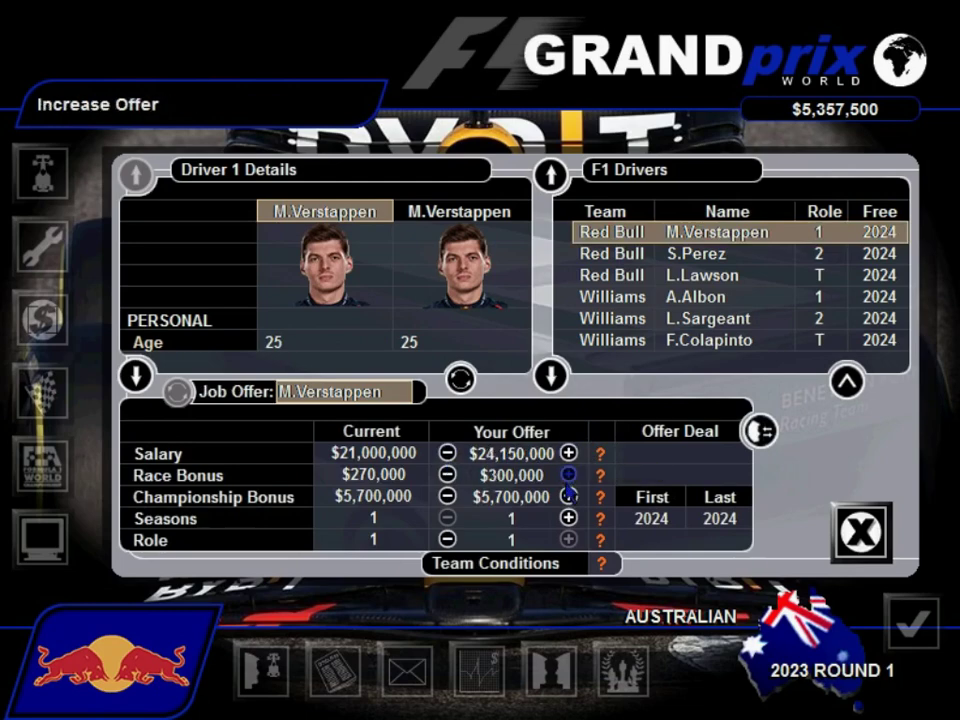
{"action": "left_click", "coordinate": [569, 474]}
{"action": "left_click", "coordinate": [569, 474]}
{"action": "left_click", "coordinate": [569, 474]}
{"action": "left_click", "coordinate": [569, 474]}
{"action": "left_click", "coordinate": [447, 474]}
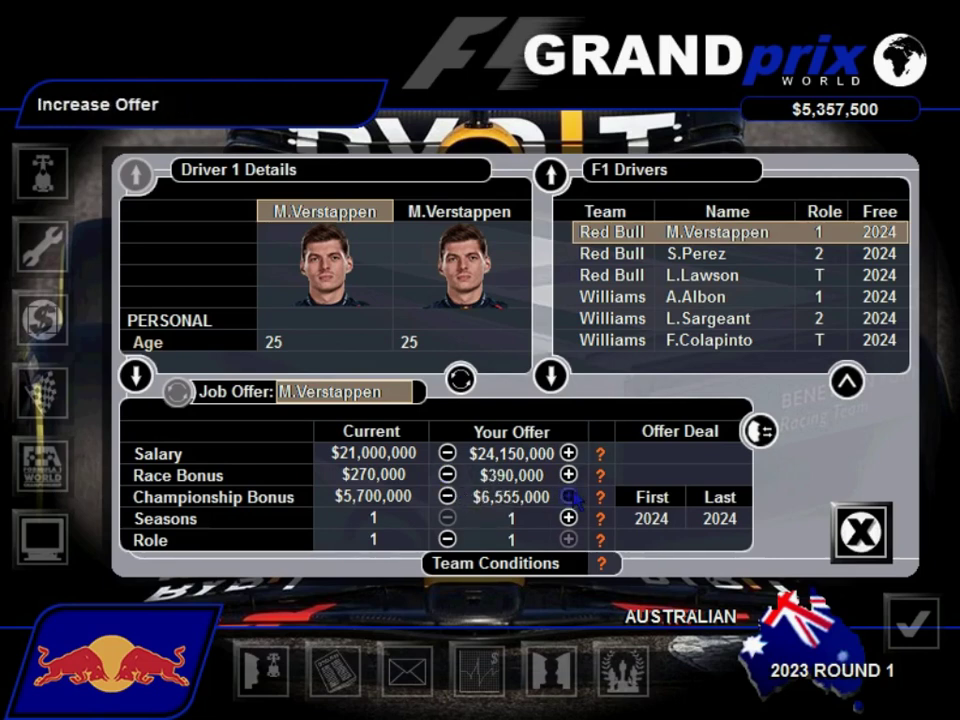
Step: Offer $8,265,000 championship bonus over three seasons, dismiss the refusal, and show Commercial Hospitality
{"action": "left_click", "coordinate": [569, 496]}
{"action": "left_click", "coordinate": [569, 496]}
{"action": "left_click", "coordinate": [569, 496]}
{"action": "left_click", "coordinate": [569, 496]}
{"action": "left_click", "coordinate": [569, 496]}
{"action": "left_click", "coordinate": [569, 496]}
{"action": "left_click", "coordinate": [569, 496]}
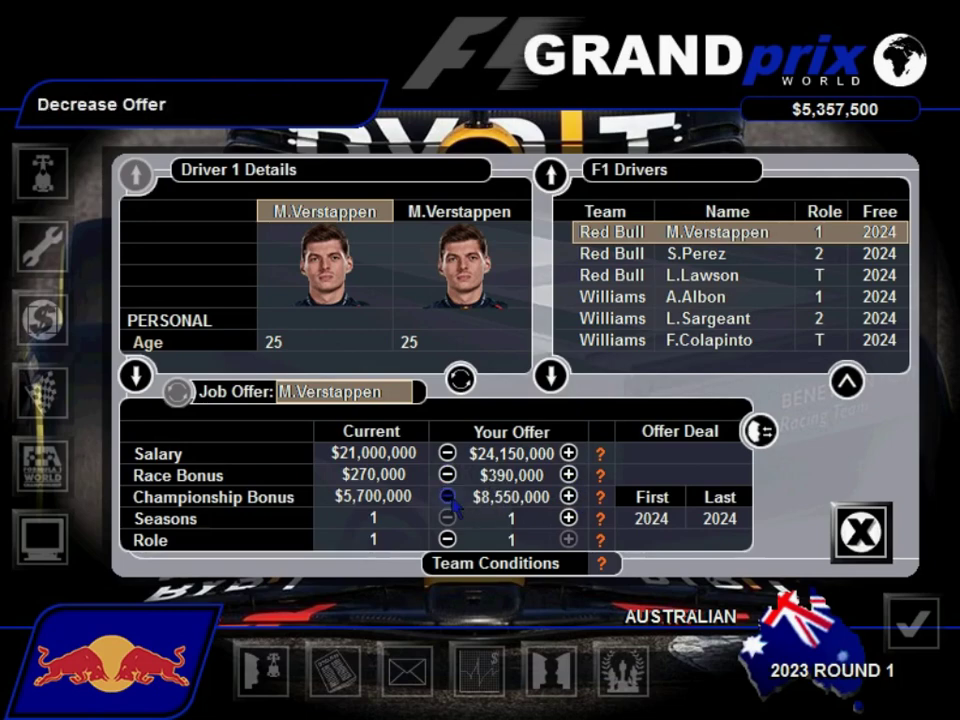
{"action": "left_click", "coordinate": [447, 496]}
{"action": "left_click", "coordinate": [569, 518]}
{"action": "left_click", "coordinate": [569, 518]}
{"action": "left_click", "coordinate": [760, 431]}
{"action": "left_click", "coordinate": [471, 438]}
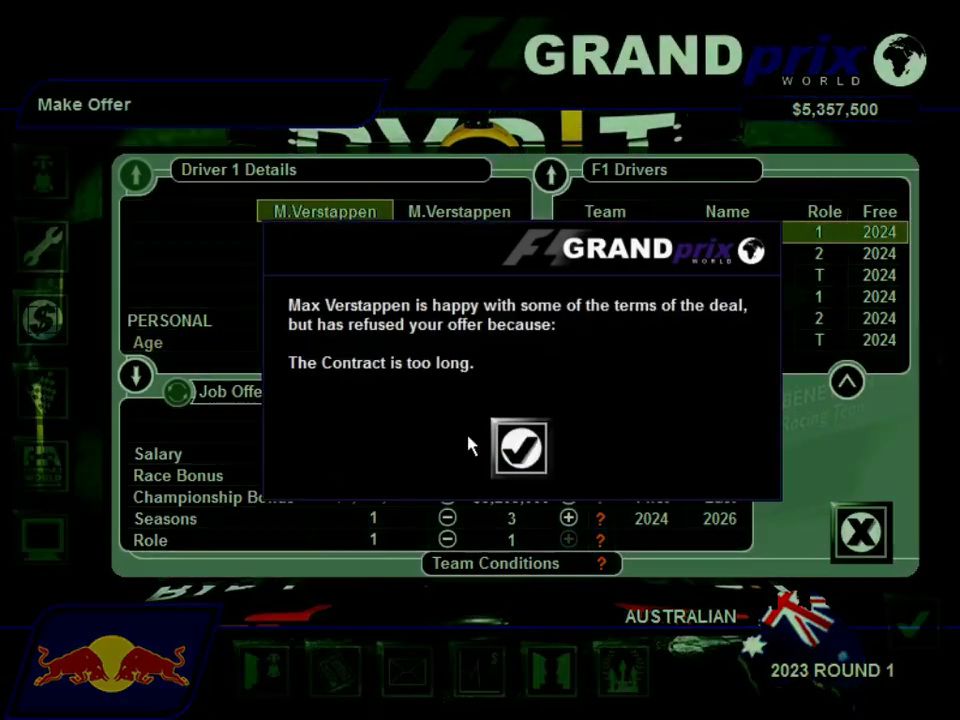
{"action": "left_click", "coordinate": [519, 446]}
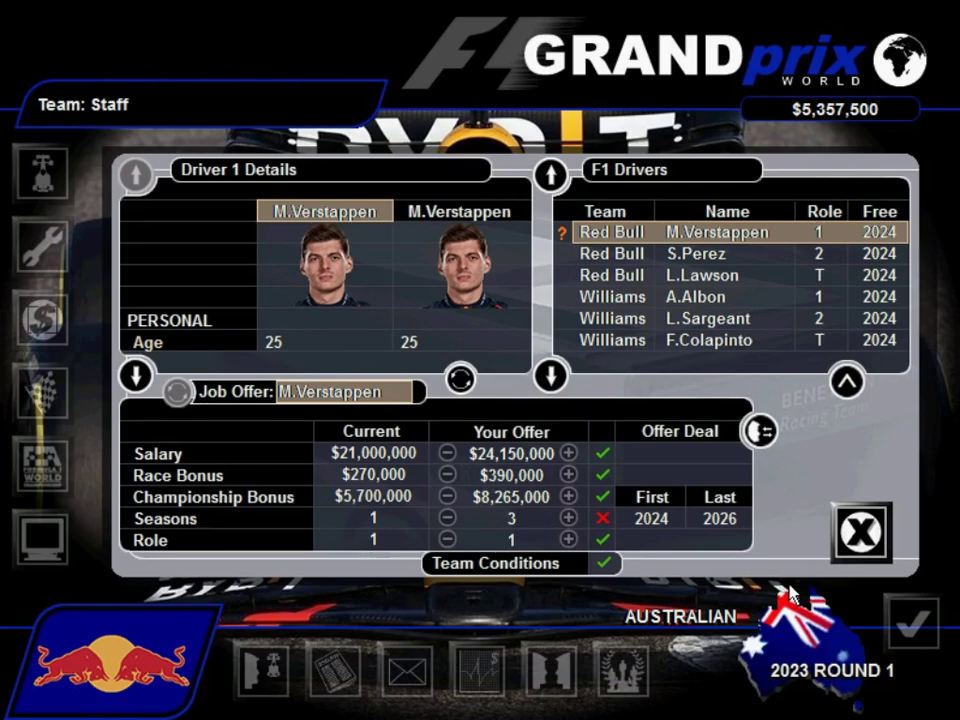
{"action": "key", "text": "F3"}
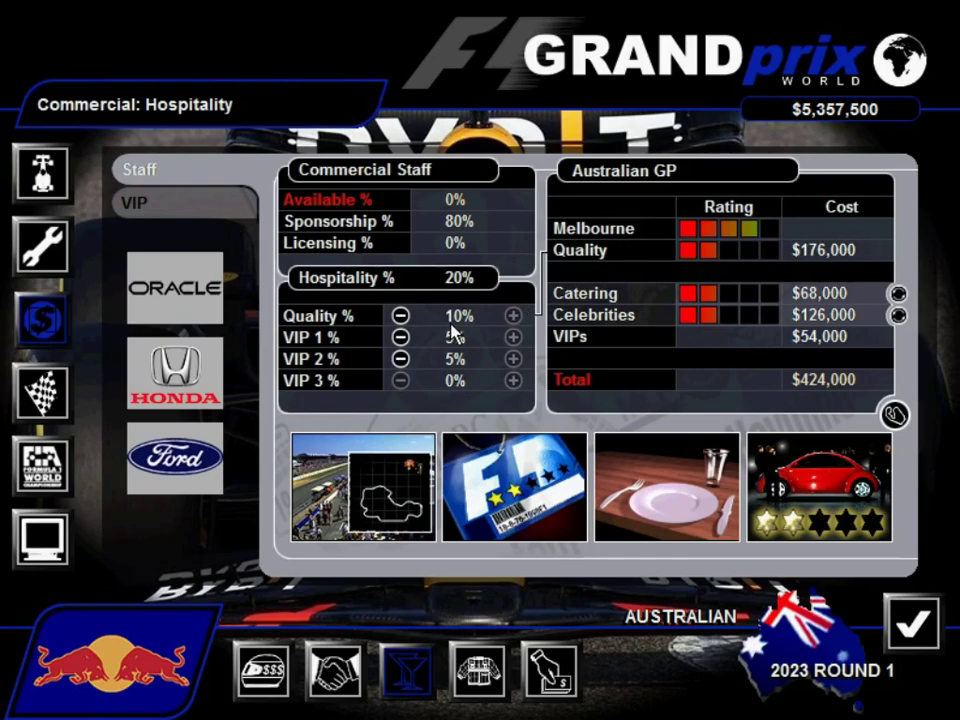
Step: Cut VIP 1 and VIP 2 hospitality staff to 0% and Quality to 1%, then raise Quality to 10%
{"action": "left_click", "coordinate": [401, 358]}
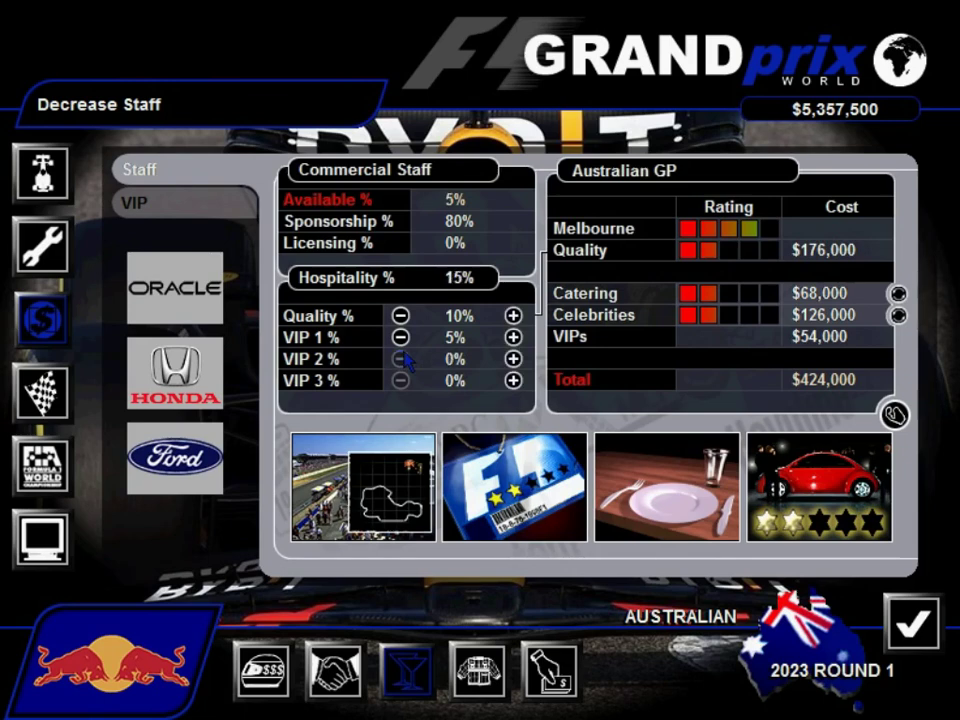
{"action": "left_click", "coordinate": [401, 337]}
{"action": "left_click", "coordinate": [401, 315]}
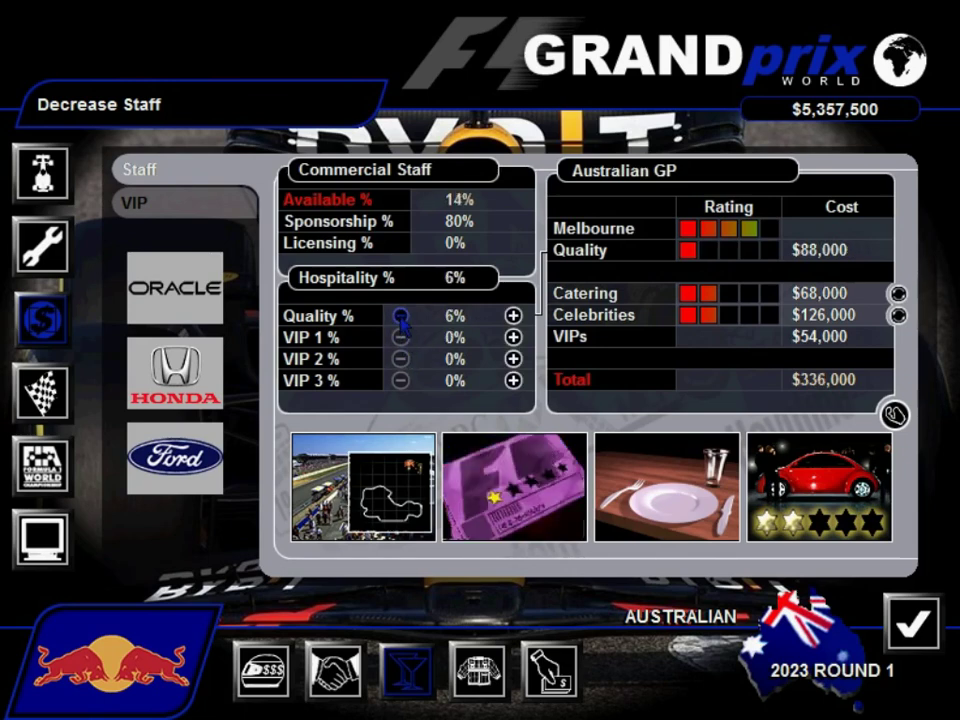
{"action": "left_click", "coordinate": [401, 315]}
{"action": "left_click", "coordinate": [401, 315]}
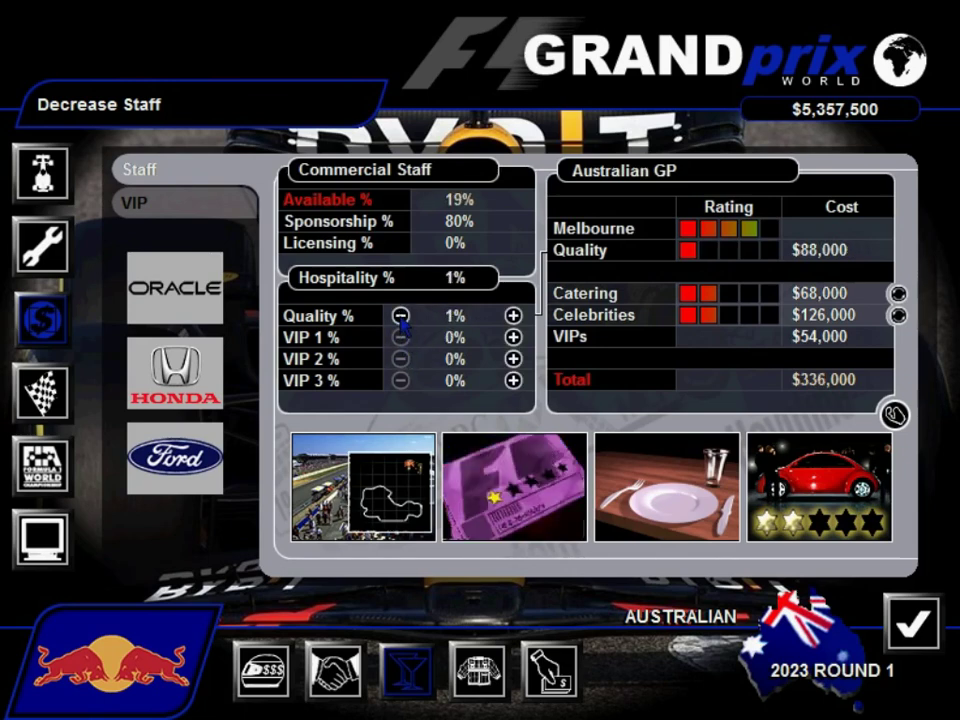
{"action": "left_click", "coordinate": [512, 315]}
{"action": "left_click", "coordinate": [513, 316]}
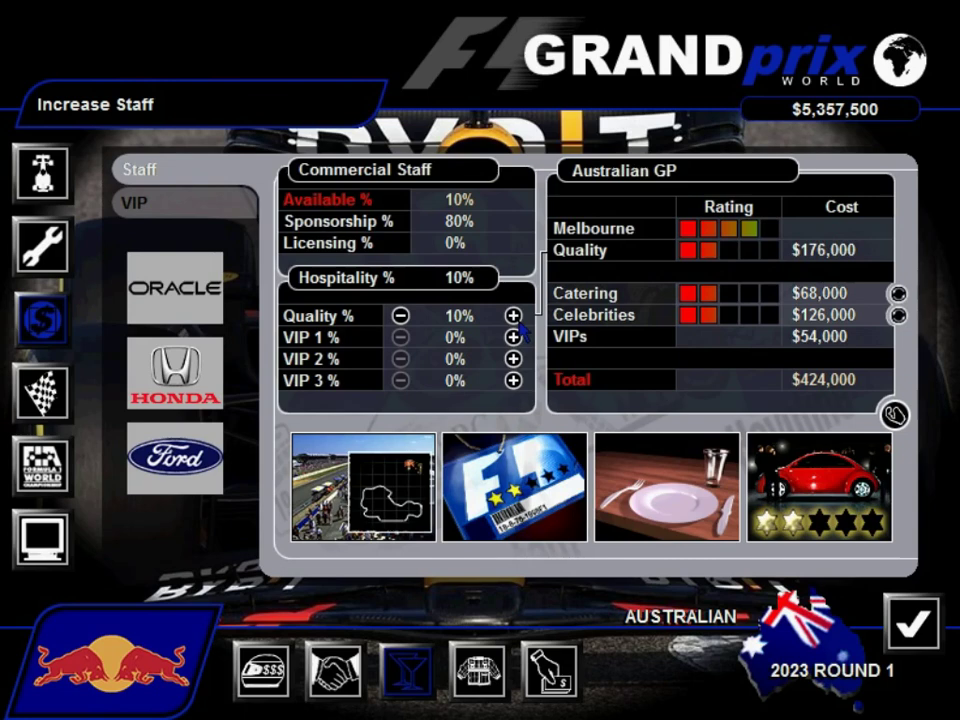
Step: Raise hospitality Quality staff to 19%, then lower it back to 10%
{"action": "left_click", "coordinate": [513, 316]}
{"action": "left_click", "coordinate": [513, 316]}
{"action": "left_click", "coordinate": [513, 316]}
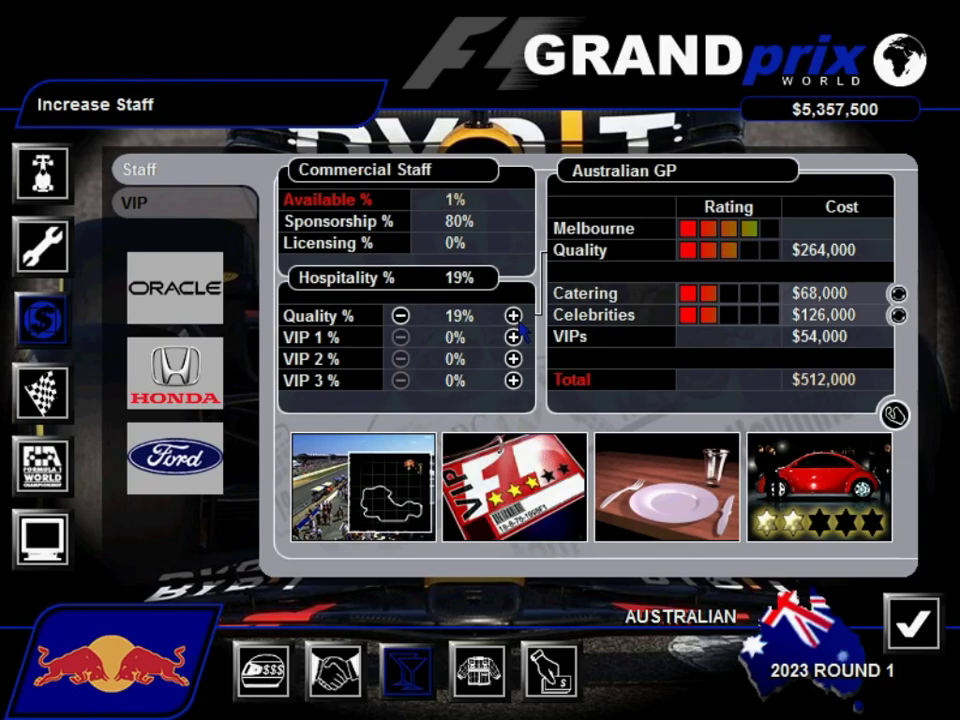
{"action": "left_click", "coordinate": [400, 315]}
{"action": "left_click", "coordinate": [400, 315]}
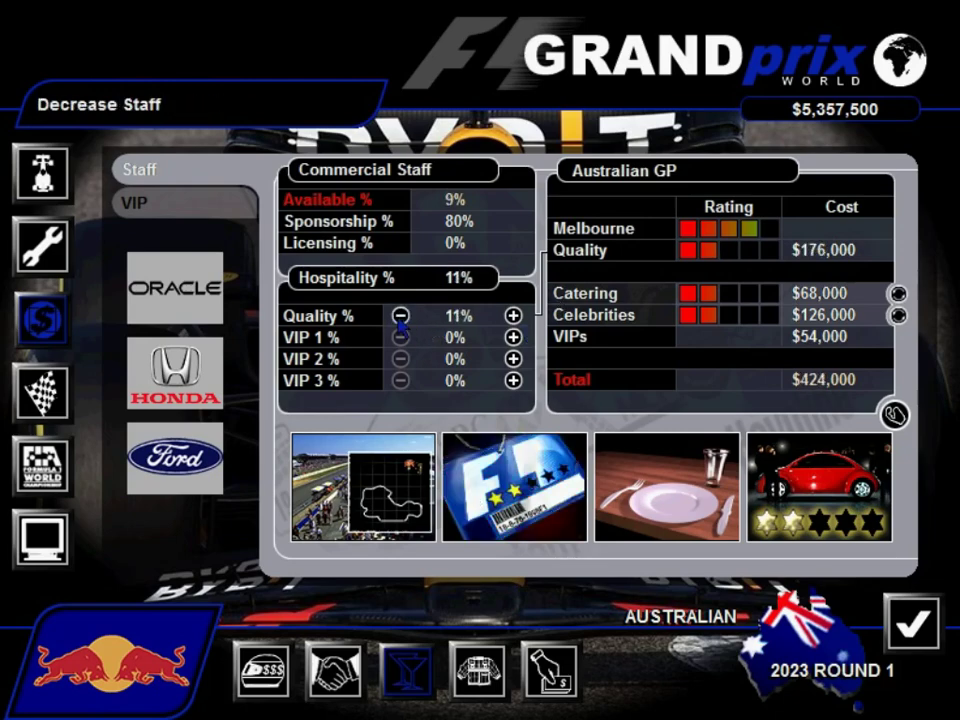
{"action": "left_click", "coordinate": [400, 315]}
Step: Restore VIP 1 and VIP 2 staff to 5% each and open the sponsorship deals overview
{"action": "left_click", "coordinate": [513, 337]}
{"action": "left_click", "coordinate": [513, 337]}
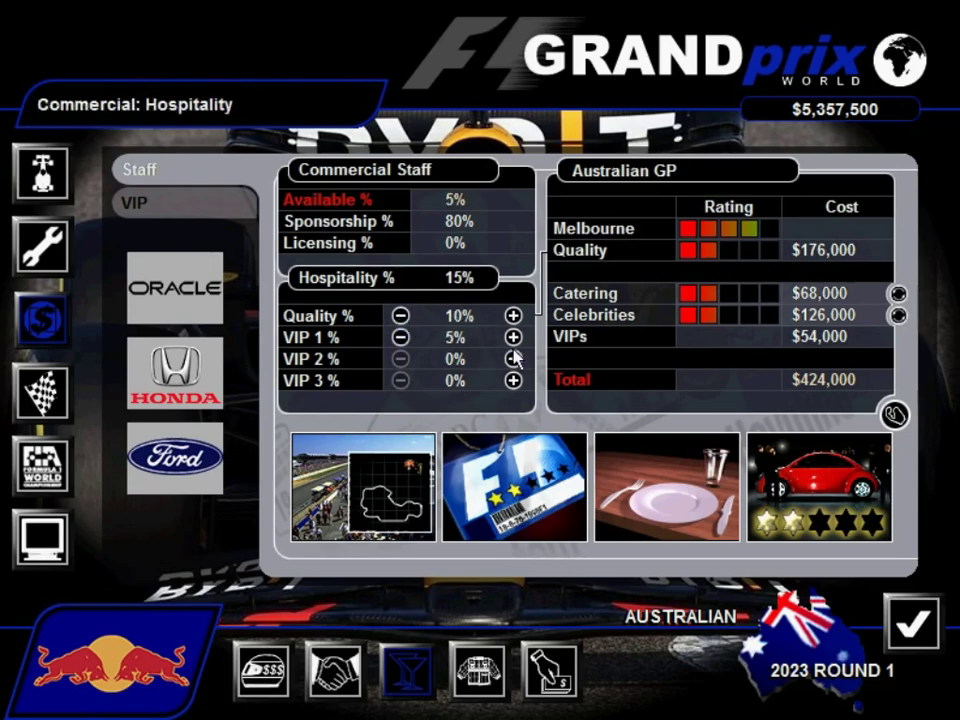
{"action": "left_click", "coordinate": [513, 358]}
{"action": "left_click", "coordinate": [513, 358]}
{"action": "left_click", "coordinate": [513, 358]}
{"action": "left_click", "coordinate": [513, 358]}
{"action": "left_click", "coordinate": [513, 358]}
{"action": "left_click", "coordinate": [335, 670]}
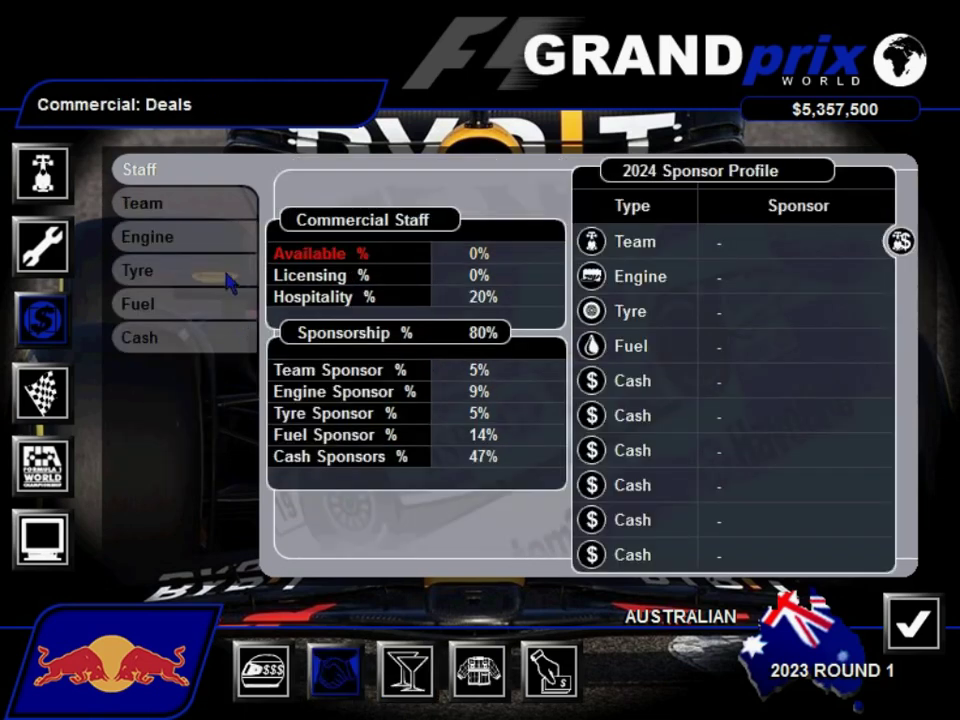
Step: View the team sponsor negotiations, then page the engine sponsors list to its end
{"action": "left_click", "coordinate": [197, 206]}
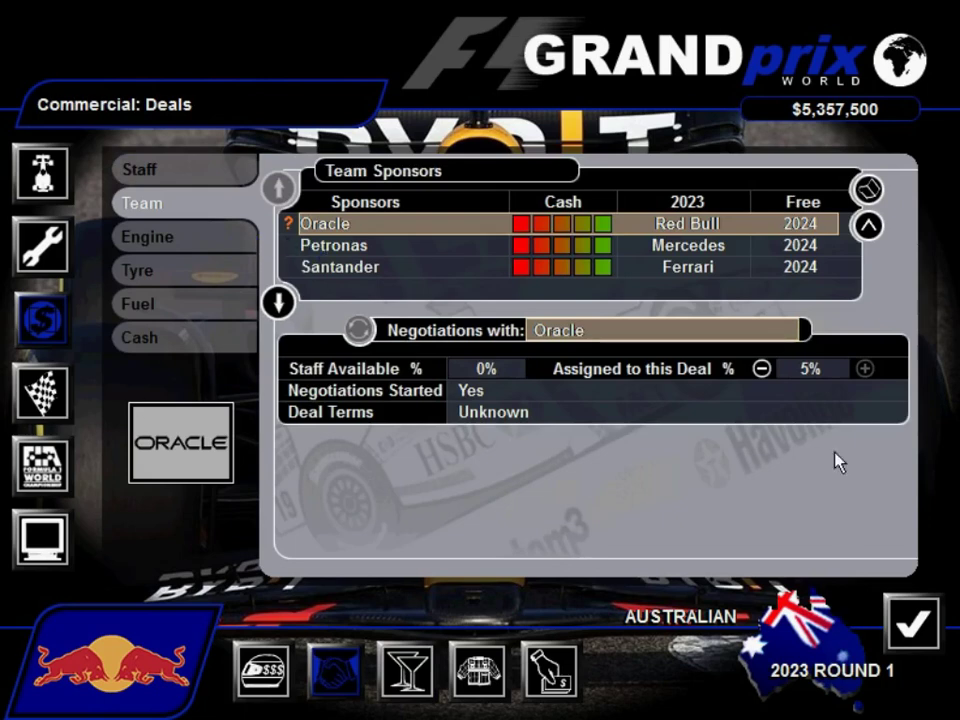
{"action": "left_click", "coordinate": [252, 237]}
{"action": "left_click", "coordinate": [279, 300]}
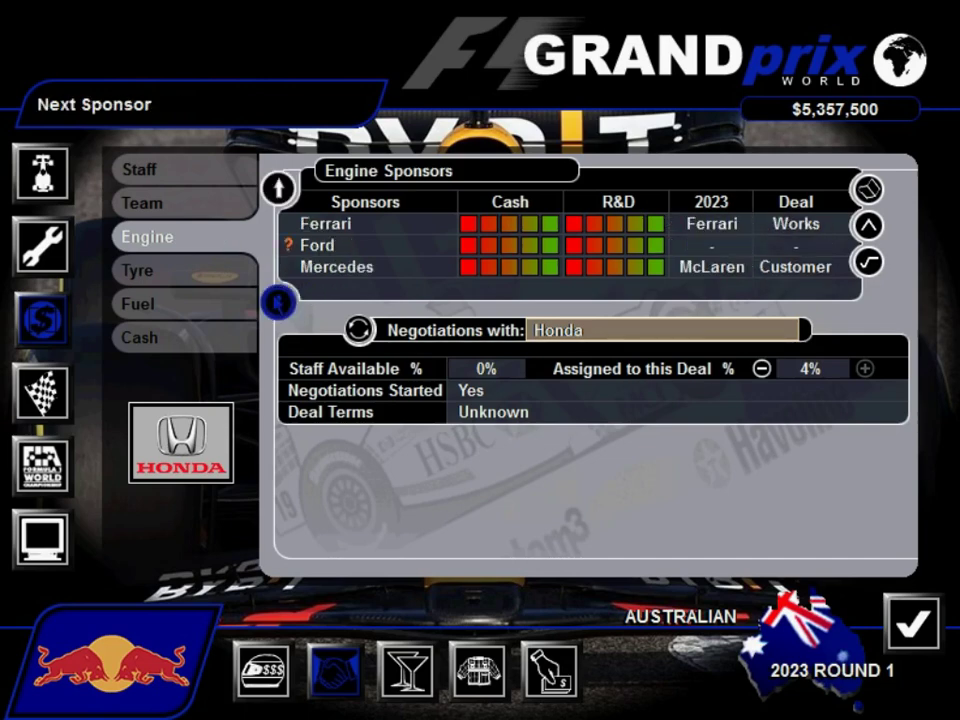
{"action": "left_click", "coordinate": [279, 300]}
{"action": "left_click", "coordinate": [279, 300]}
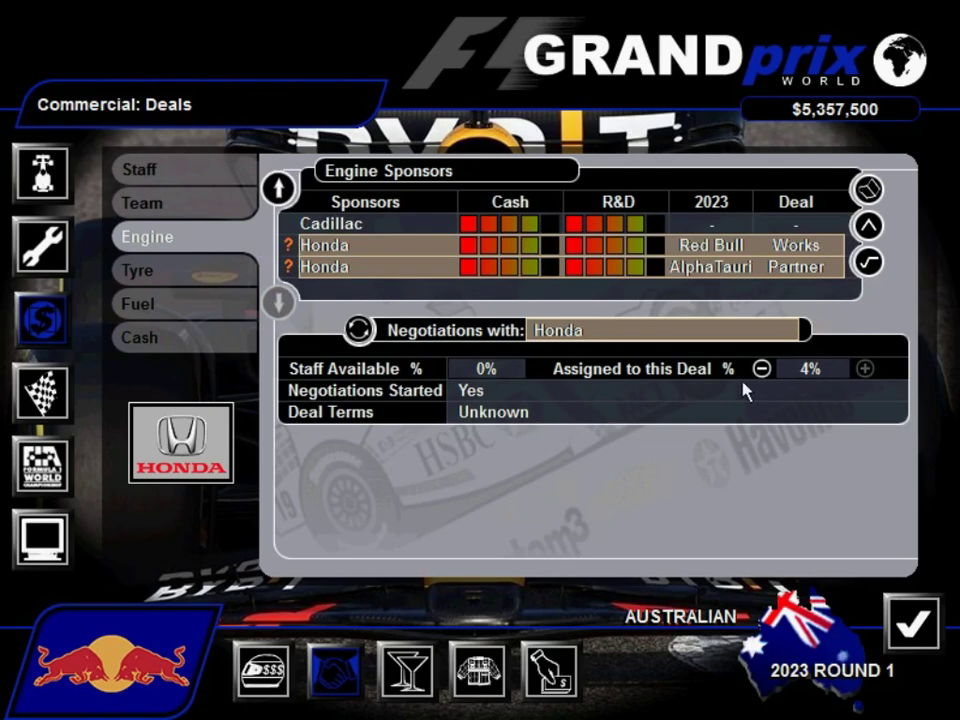
Step: Page back through the engine sponsors and switch engine negotiations from Honda to Ford
{"action": "left_click", "coordinate": [279, 187]}
{"action": "left_click", "coordinate": [279, 187]}
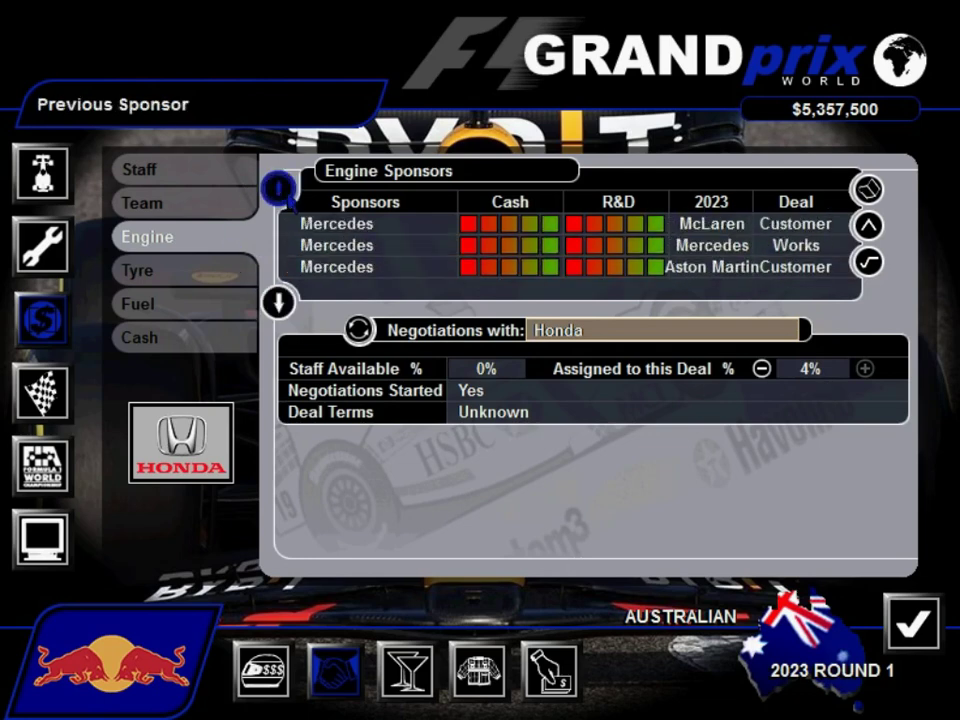
{"action": "left_click", "coordinate": [279, 187]}
{"action": "left_click", "coordinate": [279, 187]}
{"action": "left_click", "coordinate": [279, 187]}
{"action": "left_click", "coordinate": [279, 187]}
{"action": "left_click", "coordinate": [279, 300]}
{"action": "left_click", "coordinate": [279, 300]}
{"action": "left_click", "coordinate": [301, 248]}
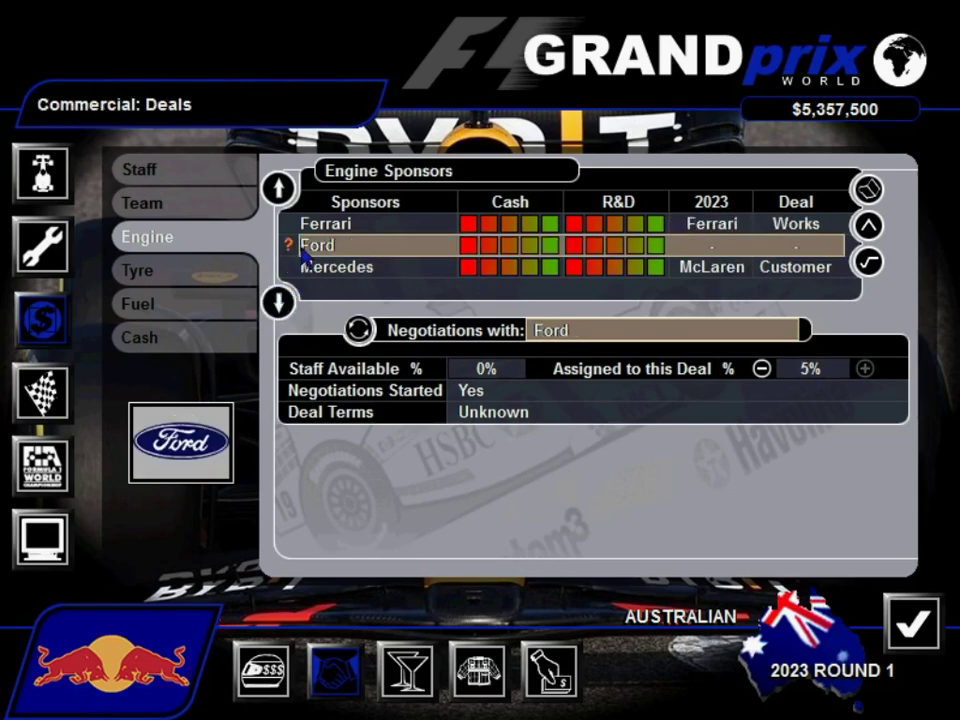
{"action": "left_click", "coordinate": [279, 187]}
{"action": "left_click", "coordinate": [279, 187]}
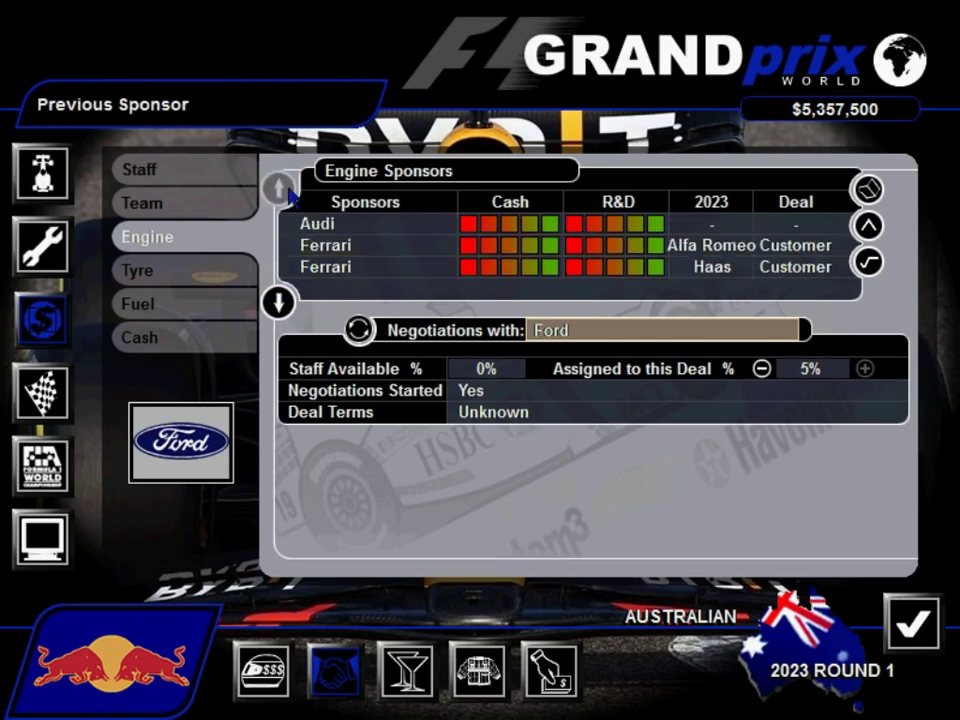
{"action": "left_click", "coordinate": [281, 302]}
{"action": "left_click", "coordinate": [281, 302]}
{"action": "left_click", "coordinate": [281, 302]}
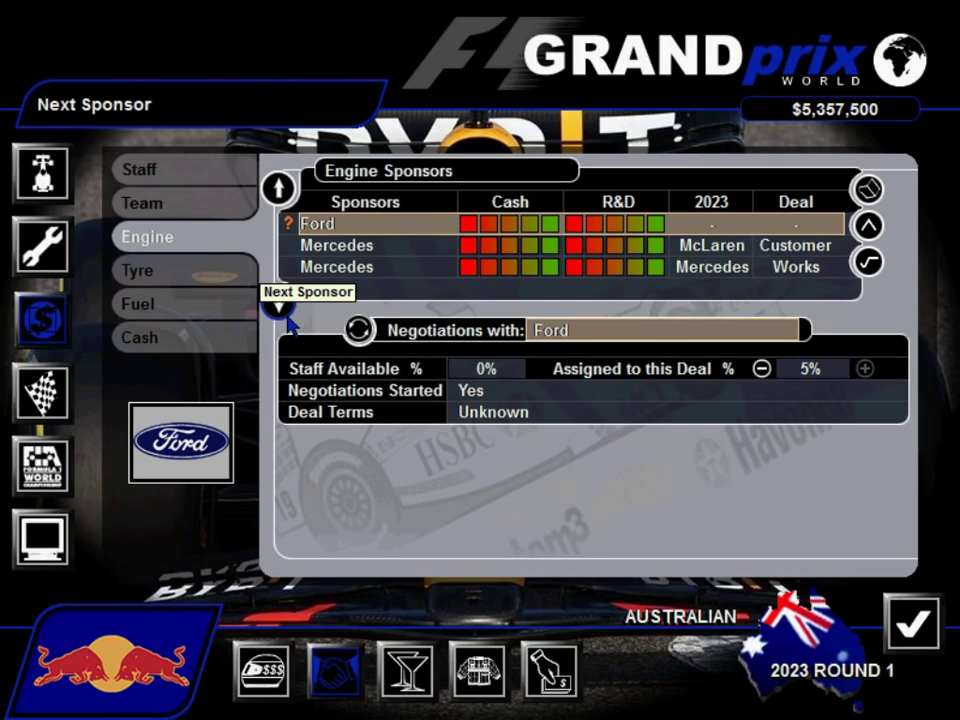
Step: Review the tyre and fuel sponsor lists, trying Petronas and Shell before settling fuel talks on Mobil 1
{"action": "left_click", "coordinate": [148, 302]}
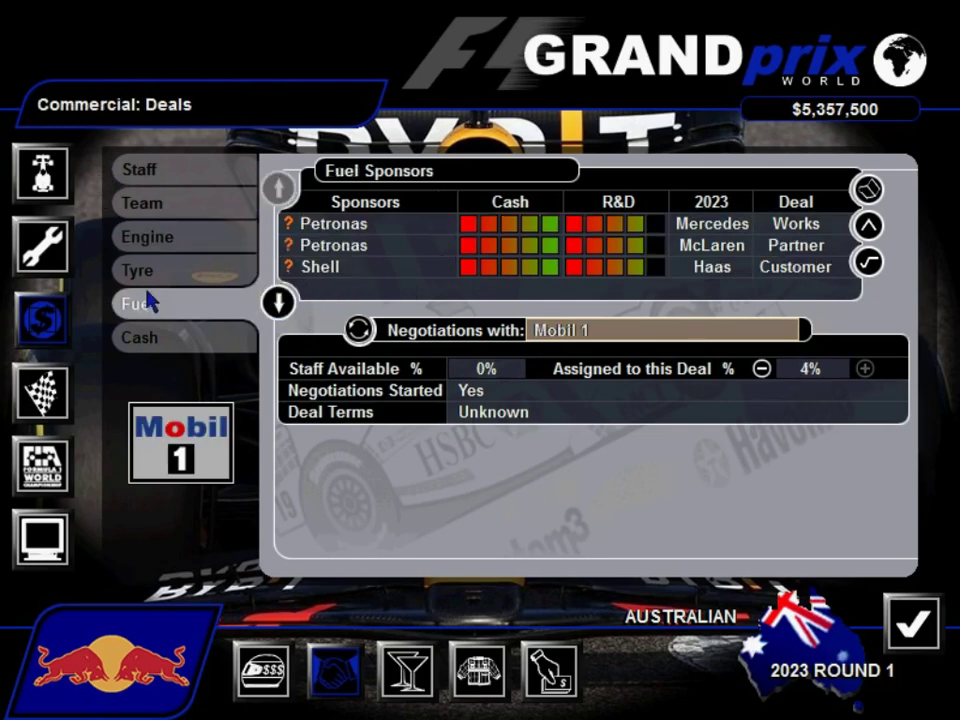
{"action": "left_click", "coordinate": [138, 270]}
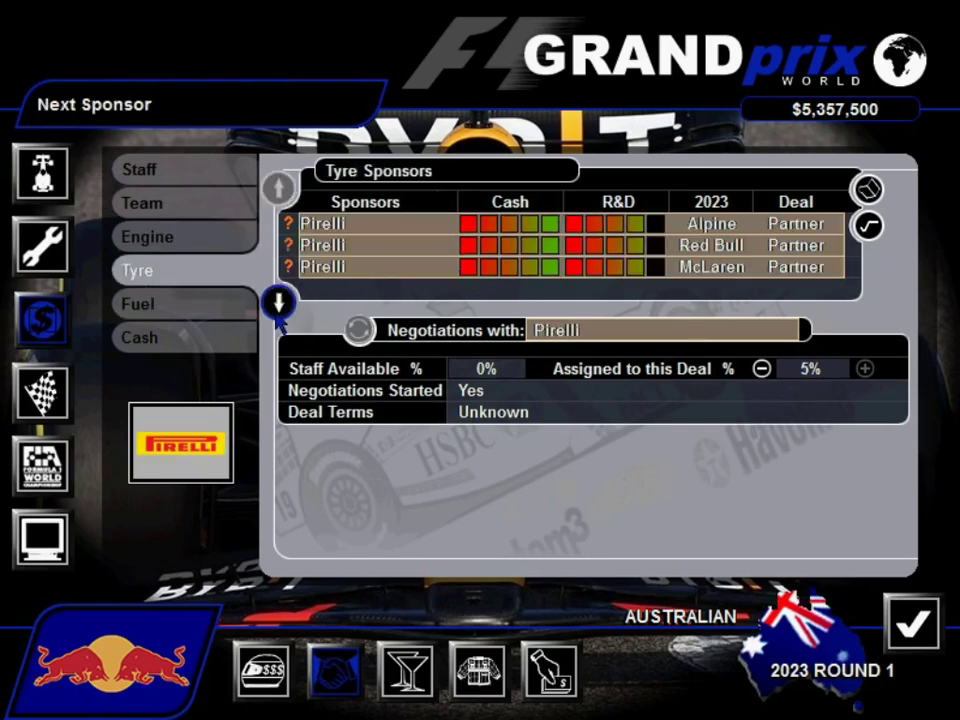
{"action": "left_click", "coordinate": [279, 303]}
{"action": "left_click", "coordinate": [279, 303]}
{"action": "left_click", "coordinate": [215, 306]}
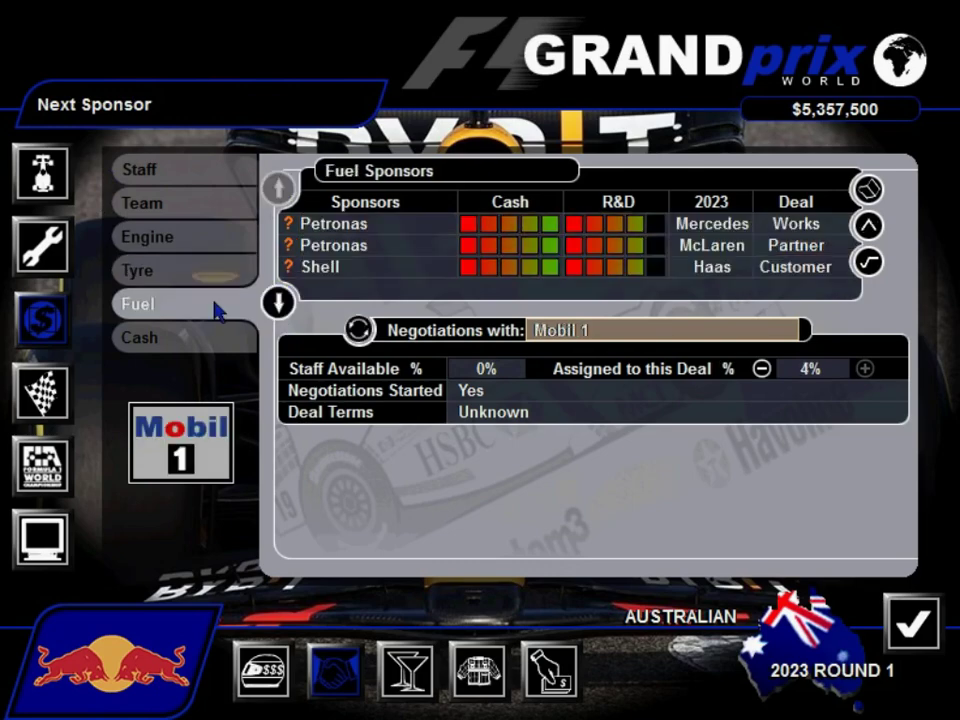
{"action": "left_click", "coordinate": [330, 245]}
{"action": "left_click", "coordinate": [322, 266]}
{"action": "left_click", "coordinate": [279, 302]}
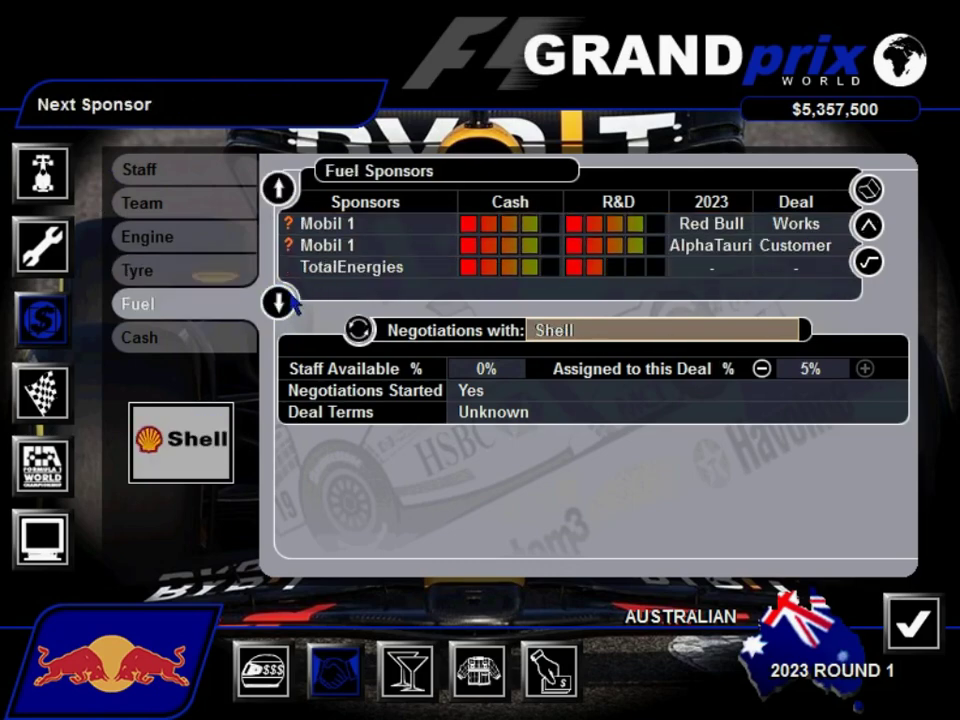
{"action": "left_click", "coordinate": [323, 246]}
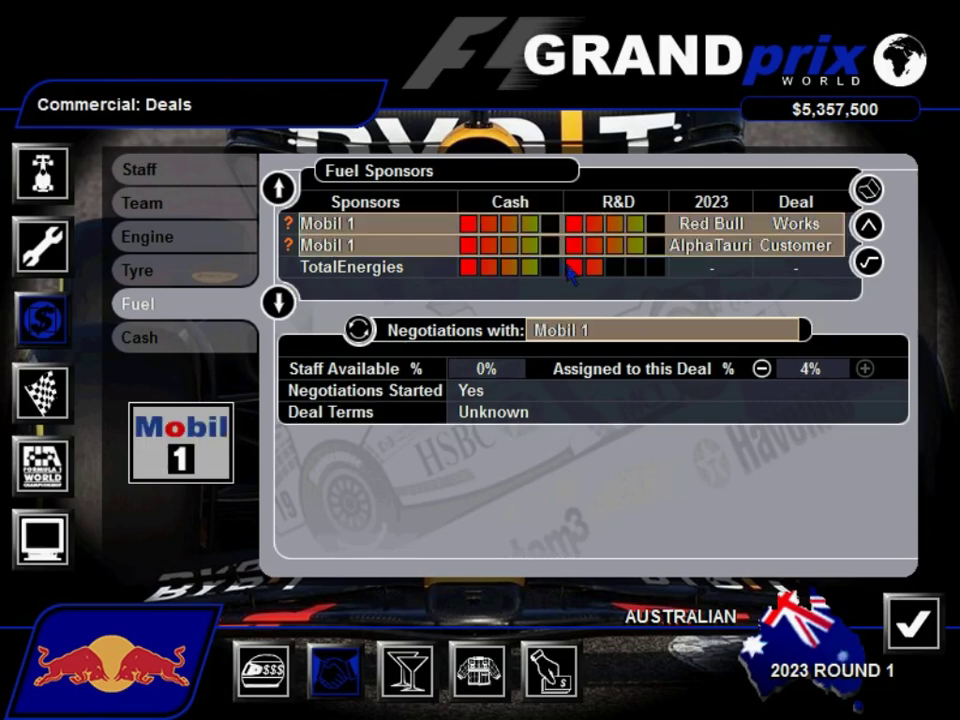
Step: On the cash sponsors list, try Aramco and OKX while paging through the list
{"action": "left_click", "coordinate": [217, 348]}
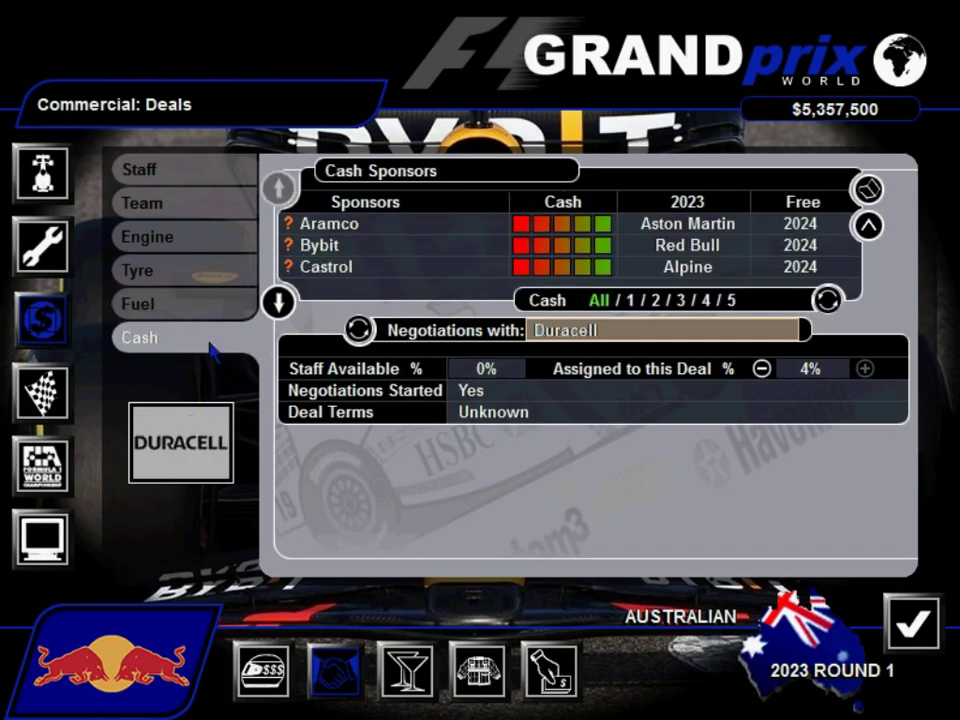
{"action": "left_click", "coordinate": [345, 224]}
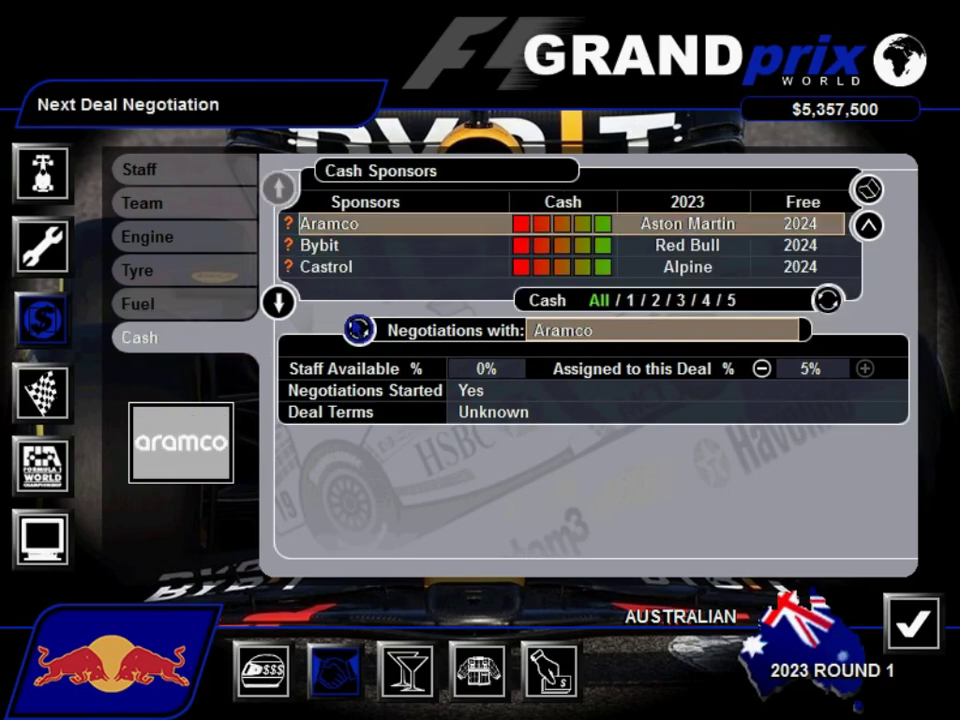
{"action": "left_click", "coordinate": [280, 302]}
{"action": "left_click", "coordinate": [280, 302]}
{"action": "left_click", "coordinate": [280, 302]}
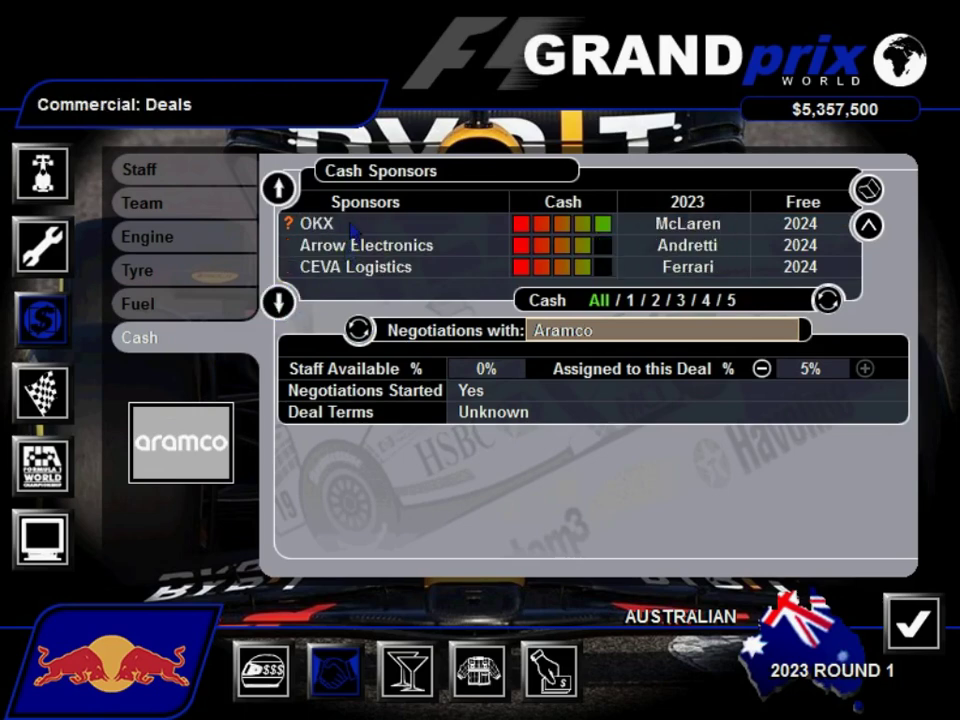
{"action": "left_click", "coordinate": [315, 224]}
{"action": "left_click", "coordinate": [279, 187]}
Step: Try Ineos, Google, Duracell and DP World before settling cash negotiations on DarkTrace
{"action": "left_click", "coordinate": [325, 245]}
{"action": "left_click", "coordinate": [314, 224]}
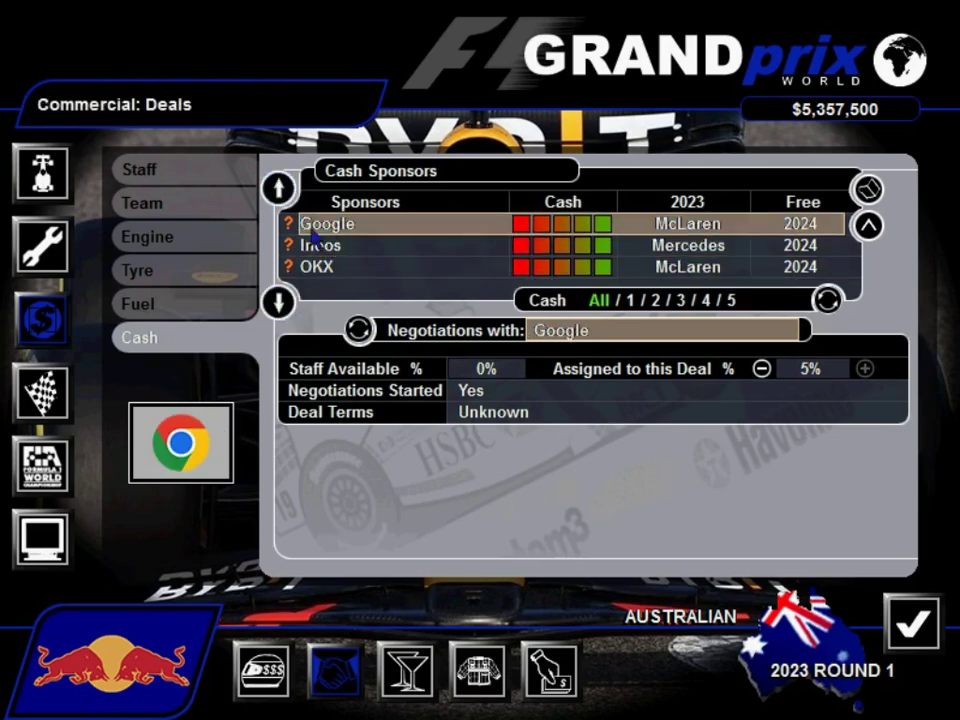
{"action": "left_click", "coordinate": [280, 300]}
{"action": "left_click", "coordinate": [280, 300]}
{"action": "left_click", "coordinate": [330, 245]}
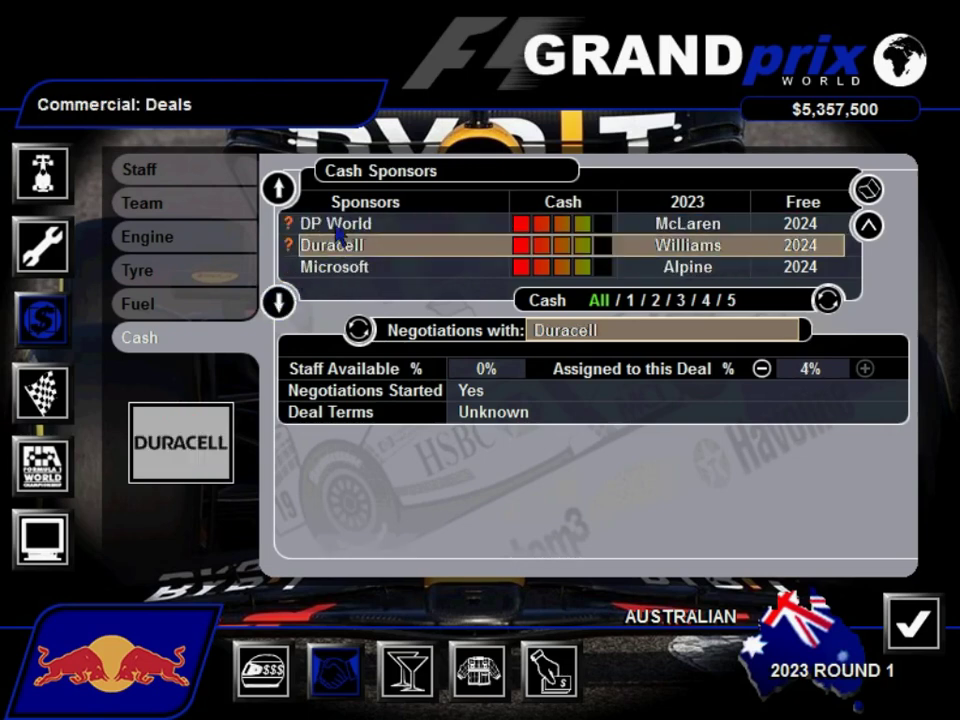
{"action": "left_click", "coordinate": [318, 224]}
{"action": "left_click", "coordinate": [279, 187]}
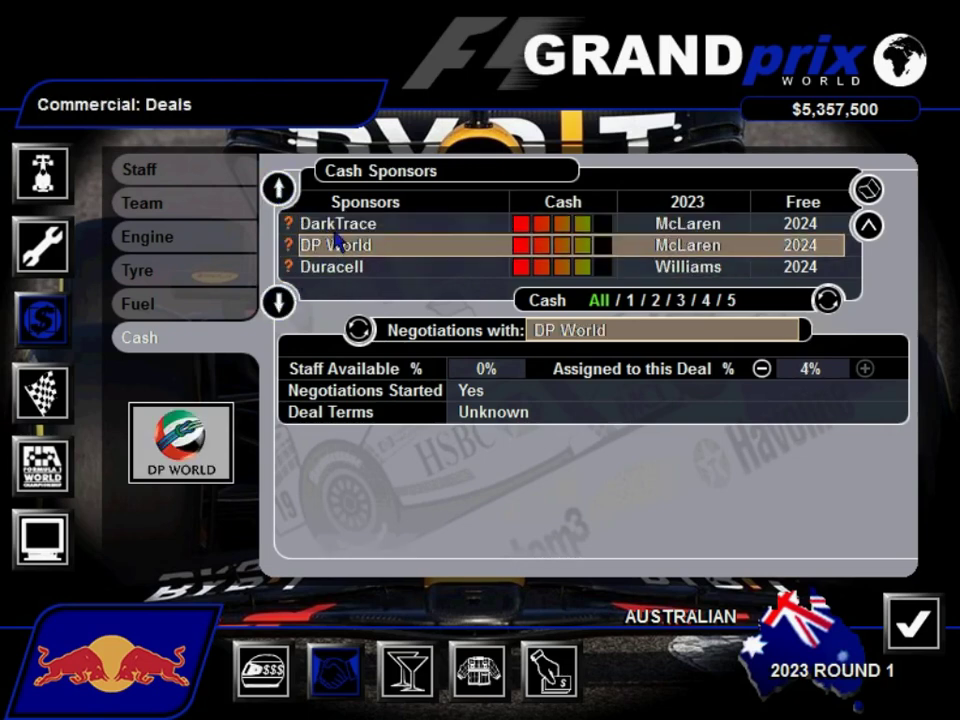
{"action": "left_click", "coordinate": [334, 229]}
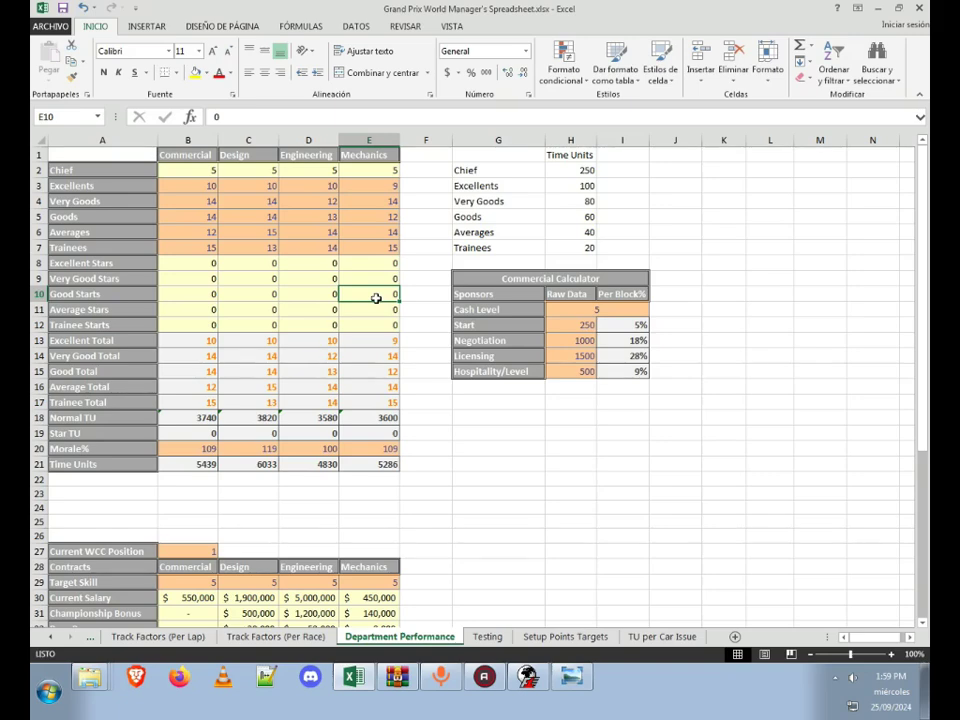
Step: Inspect Driver 3's race bonus formula in D56 and make a first, mistyped championship bonus entry in D48
{"action": "scroll", "coordinate": [376, 298], "scroll_direction": "down", "scroll_amount": 10}
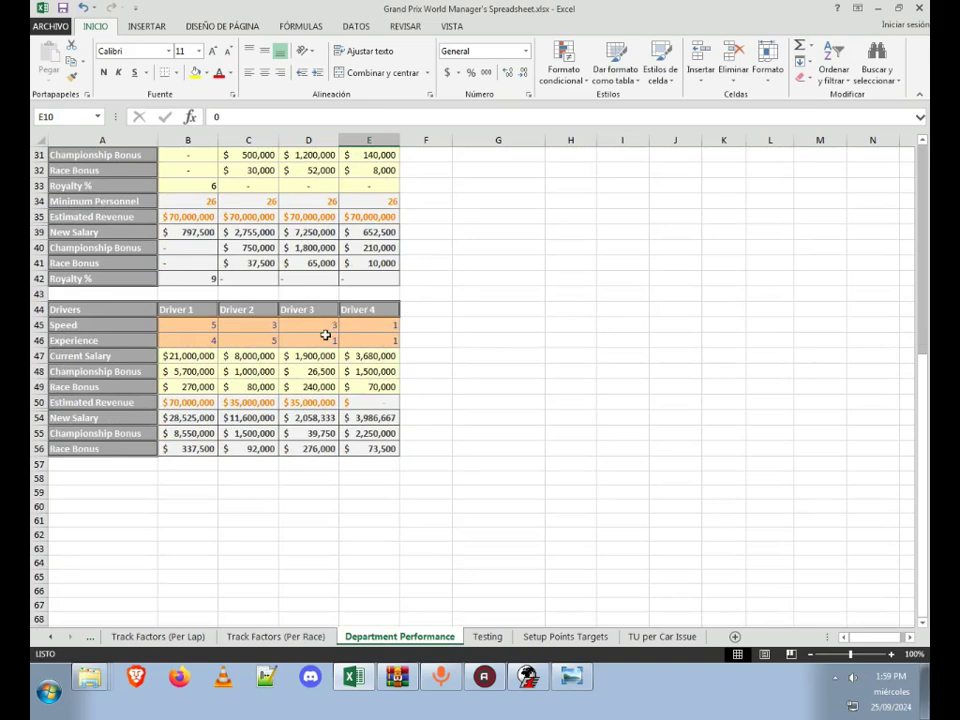
{"action": "left_click", "coordinate": [315, 448]}
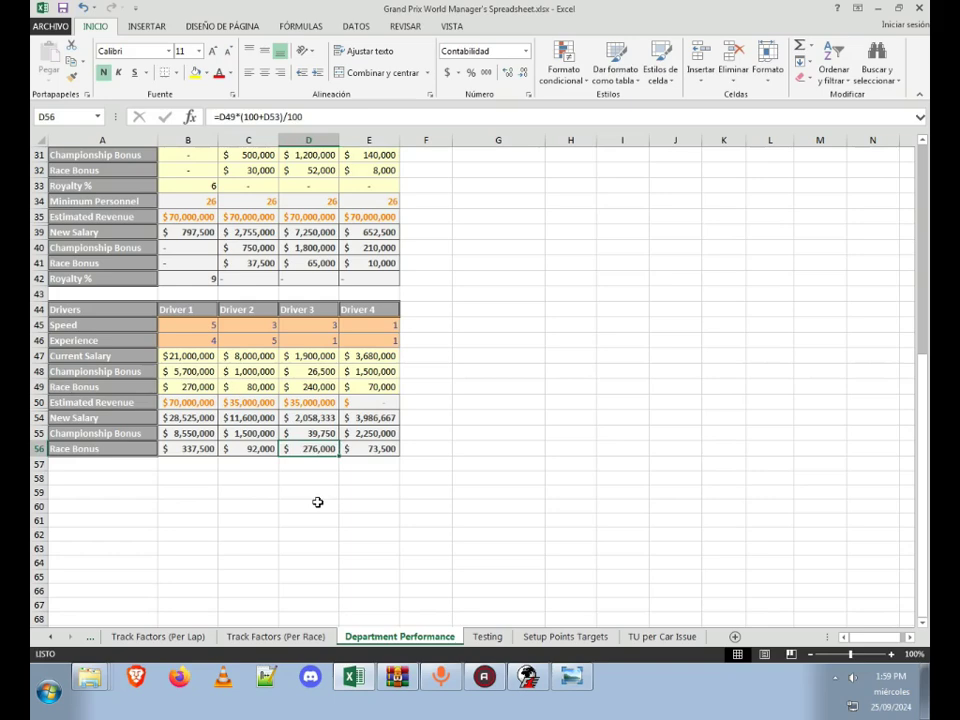
{"action": "key", "text": "Up"}
{"action": "key", "text": "Up"}
{"action": "key", "text": "Up"}
{"action": "key", "text": "Up"}
{"action": "key", "text": "Up"}
{"action": "key", "text": "Up"}
{"action": "key", "text": "Up"}
{"action": "key", "text": "Up"}
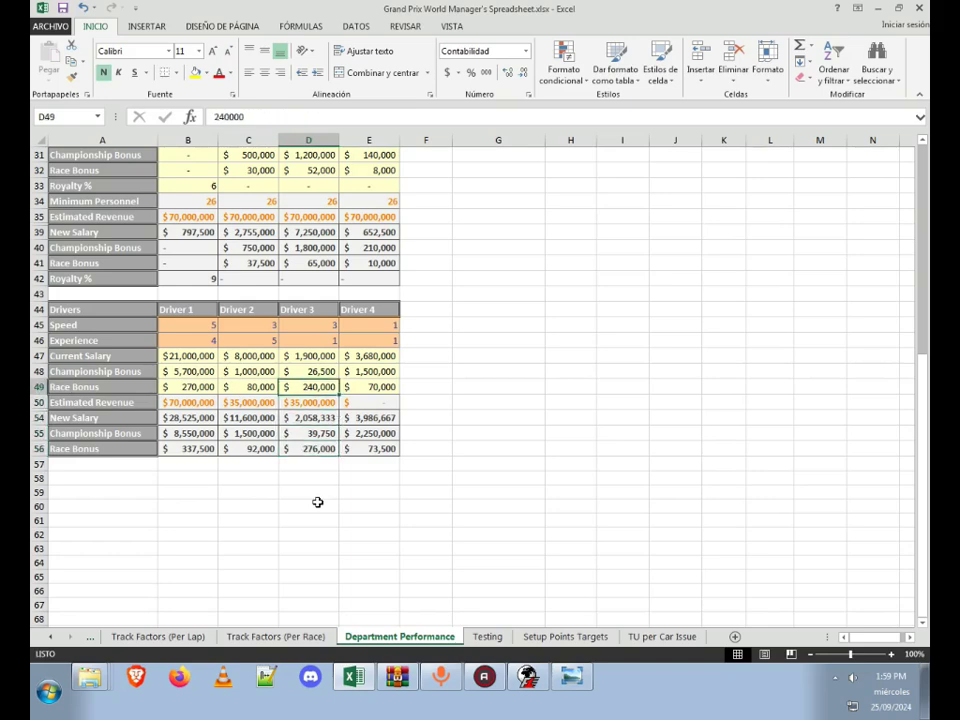
{"action": "type", "text": "24000"}
{"action": "key", "text": "BackSpace"}
{"action": "key", "text": "BackSpace"}
{"action": "key", "text": "BackSpace"}
{"action": "key", "text": "BackSpace"}
{"action": "type", "text": "6500"}
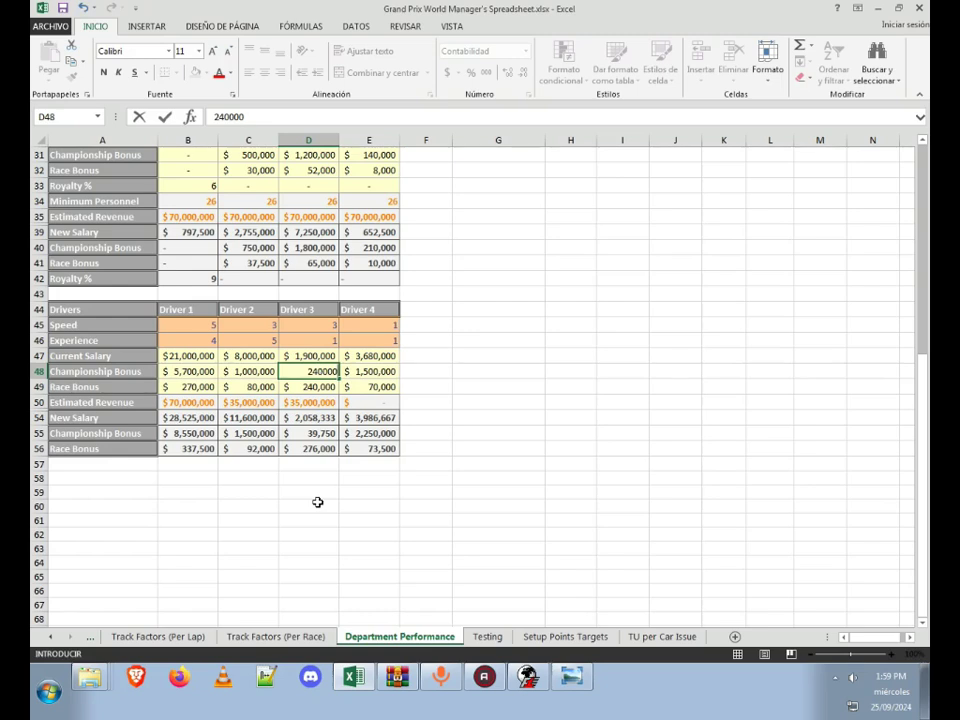
{"action": "key", "text": "Return"}
Step: Enter 26500 as Driver 3's race bonus in D49 and 240000 as the championship bonus in D48
{"action": "key", "text": "Up"}
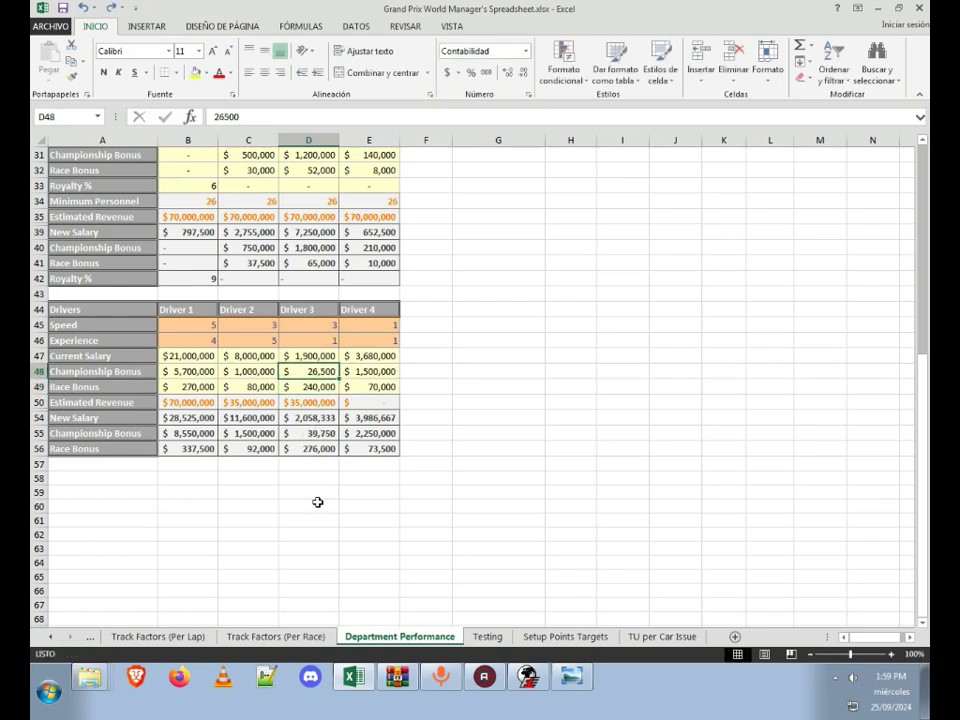
{"action": "key", "text": "Down"}
{"action": "type", "text": "26500"}
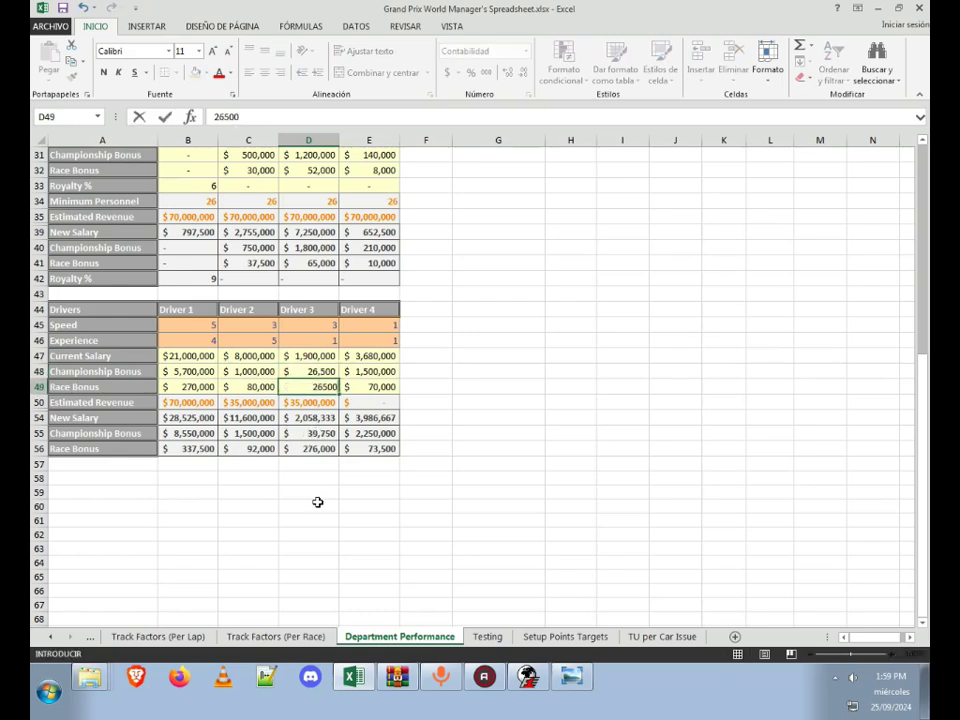
{"action": "key", "text": "Return"}
{"action": "key", "text": "Up"}
{"action": "key", "text": "Up"}
{"action": "type", "text": "240000"}
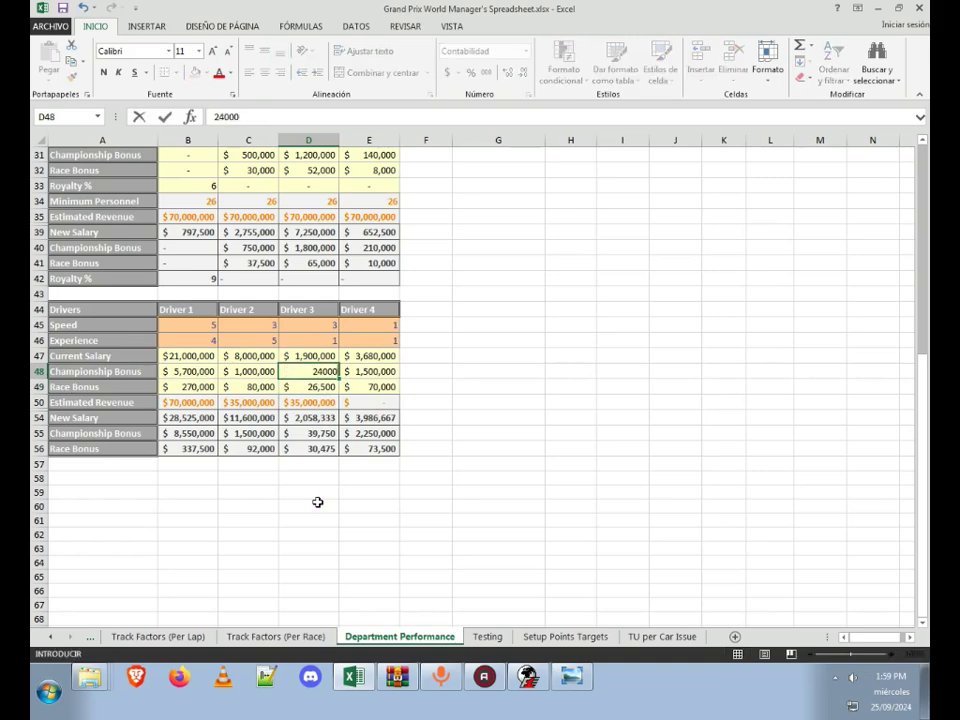
{"action": "key", "text": "Return"}
{"action": "key", "text": "Up"}
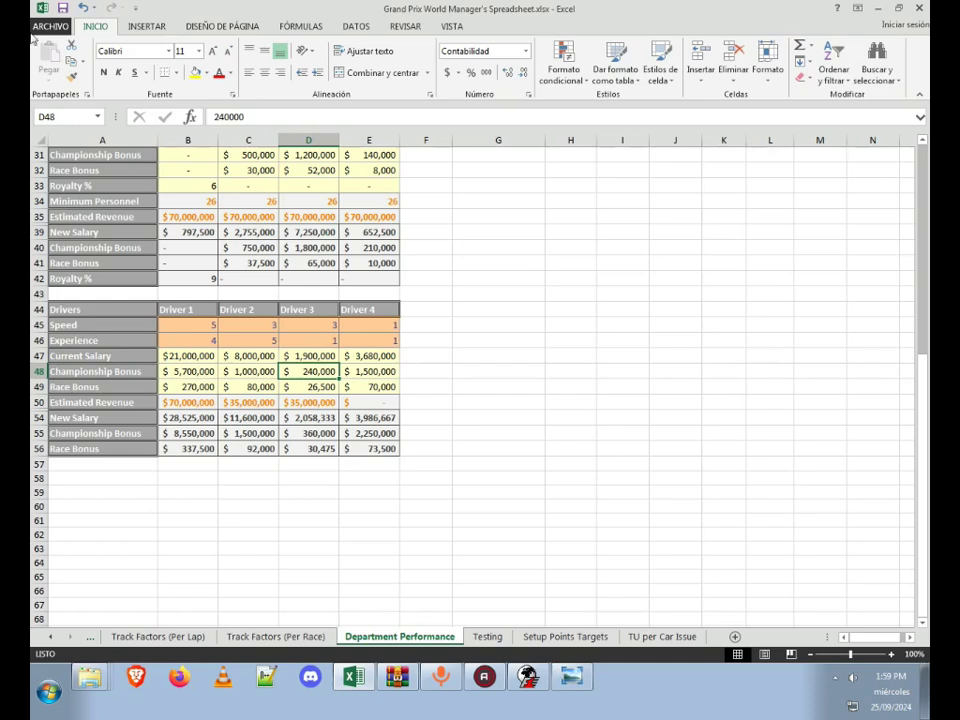
Step: Save the workbook, check D56's recalculated race bonus, and switch to the Testing sheet
{"action": "left_click", "coordinate": [60, 8]}
{"action": "left_click", "coordinate": [303, 450]}
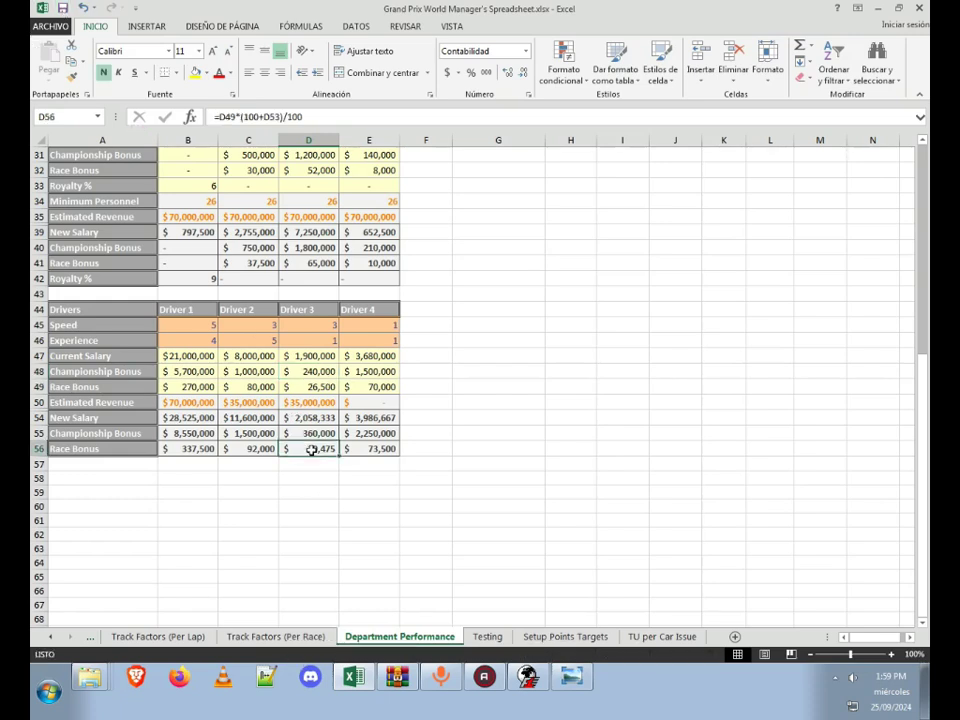
{"action": "left_click", "coordinate": [525, 449]}
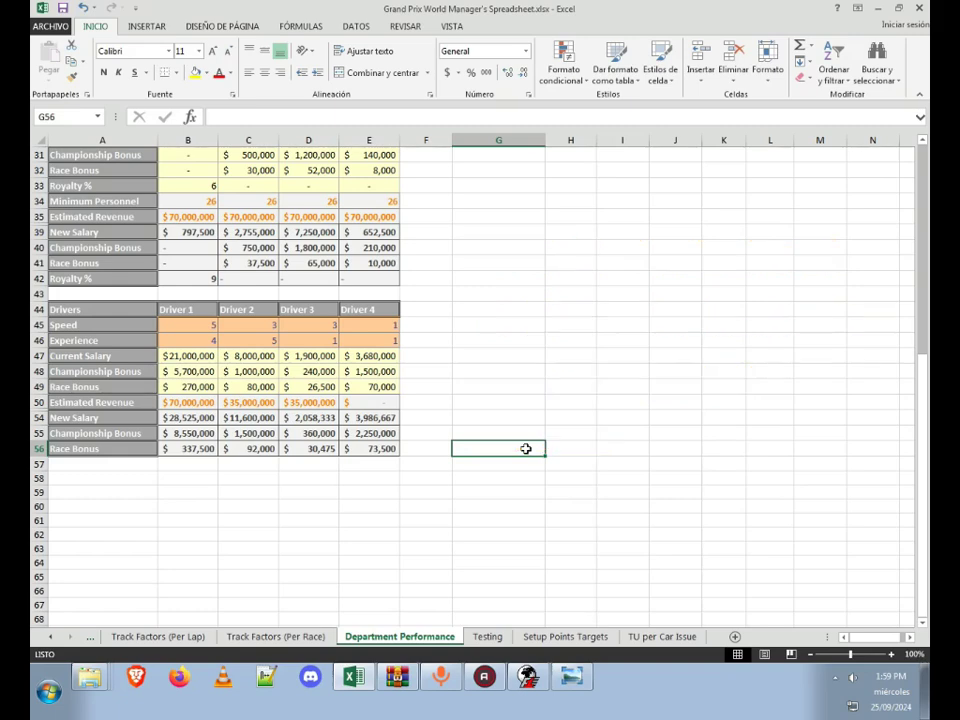
{"action": "scroll", "coordinate": [525, 449], "scroll_direction": "up", "scroll_amount": 10}
{"action": "left_click", "coordinate": [479, 405]}
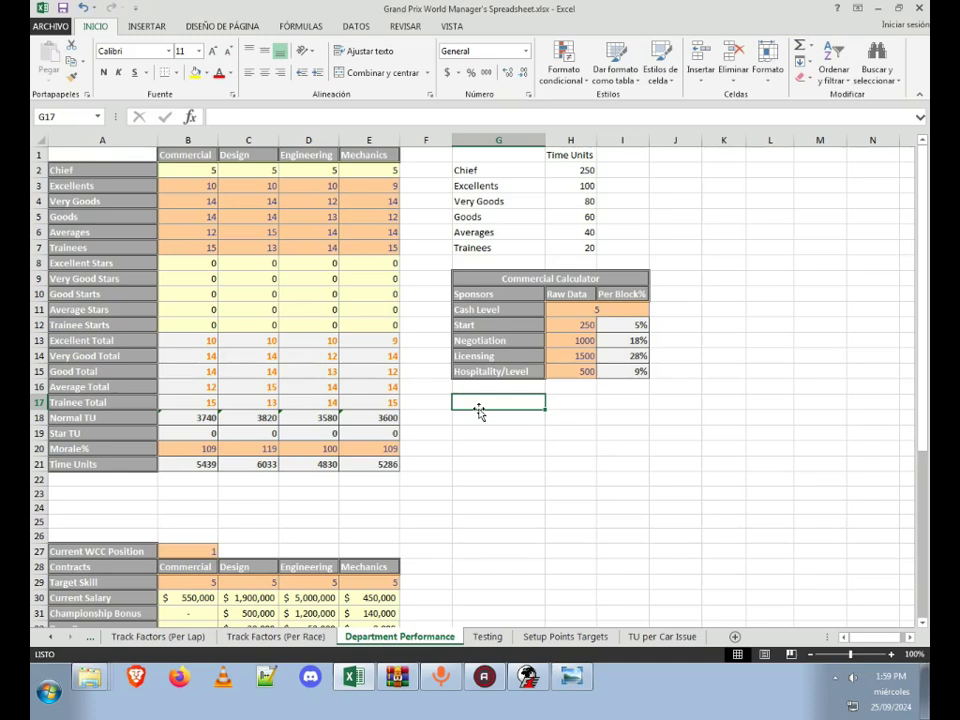
{"action": "left_click", "coordinate": [487, 637]}
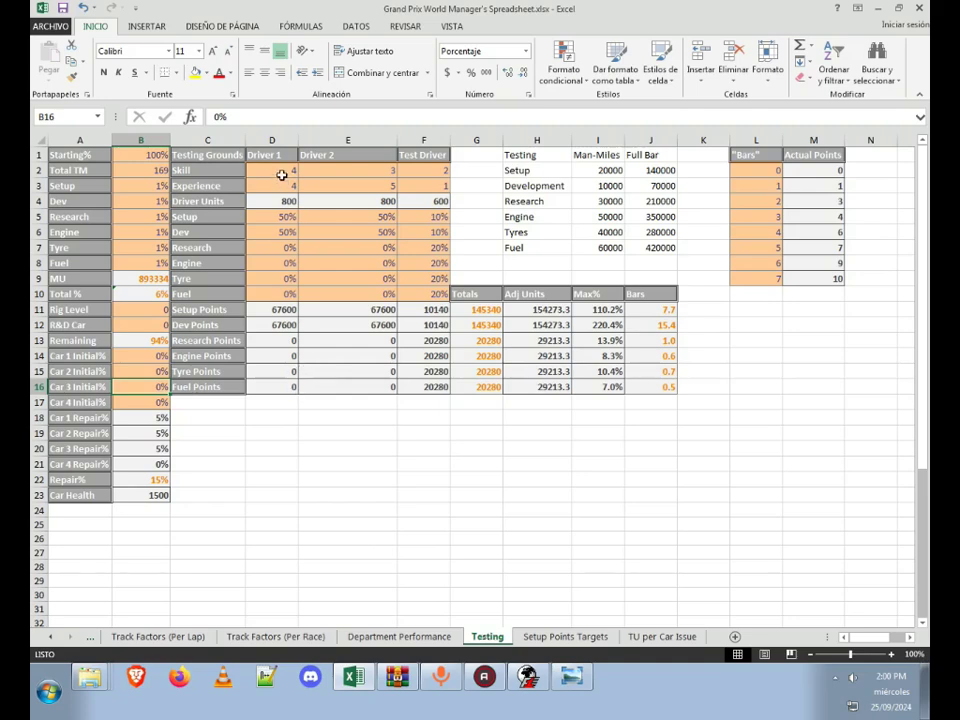
Step: Try setting the Test Driver's skill value to 0, then undo the change
{"action": "left_click_drag", "start_coordinate": [283, 175], "coordinate": [411, 188]}
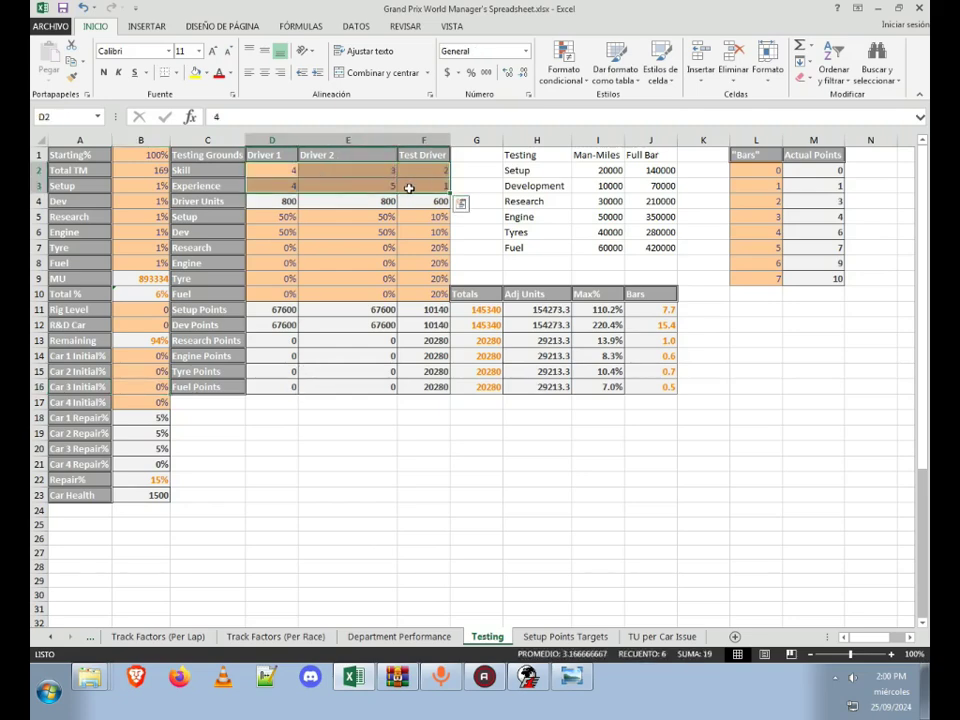
{"action": "left_click", "coordinate": [285, 170]}
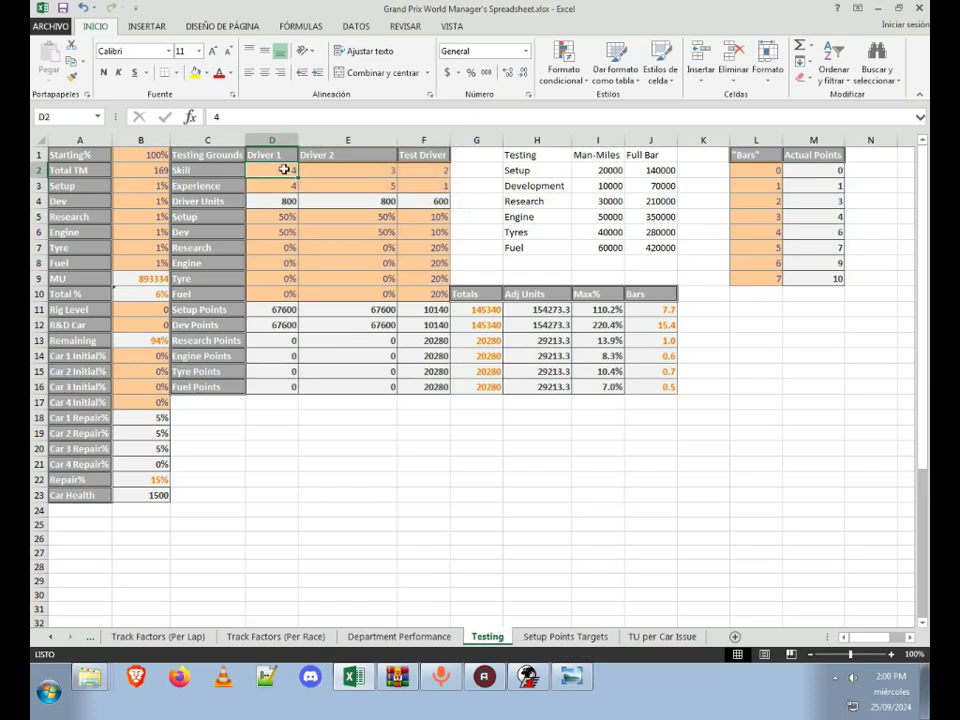
{"action": "left_click", "coordinate": [330, 155]}
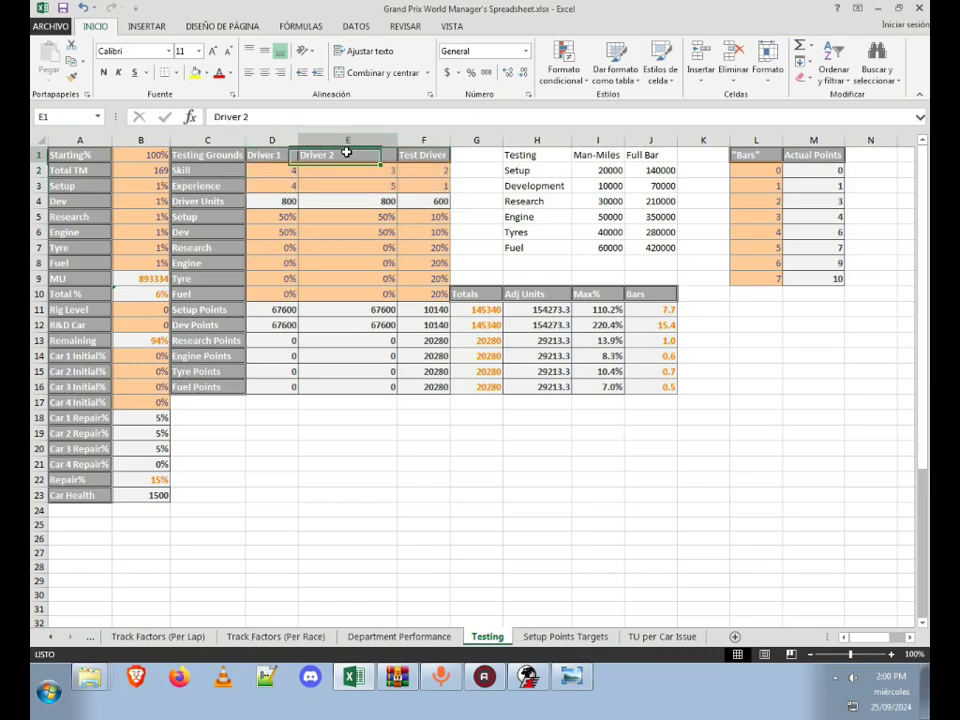
{"action": "left_click", "coordinate": [426, 155]}
{"action": "left_click", "coordinate": [429, 172]}
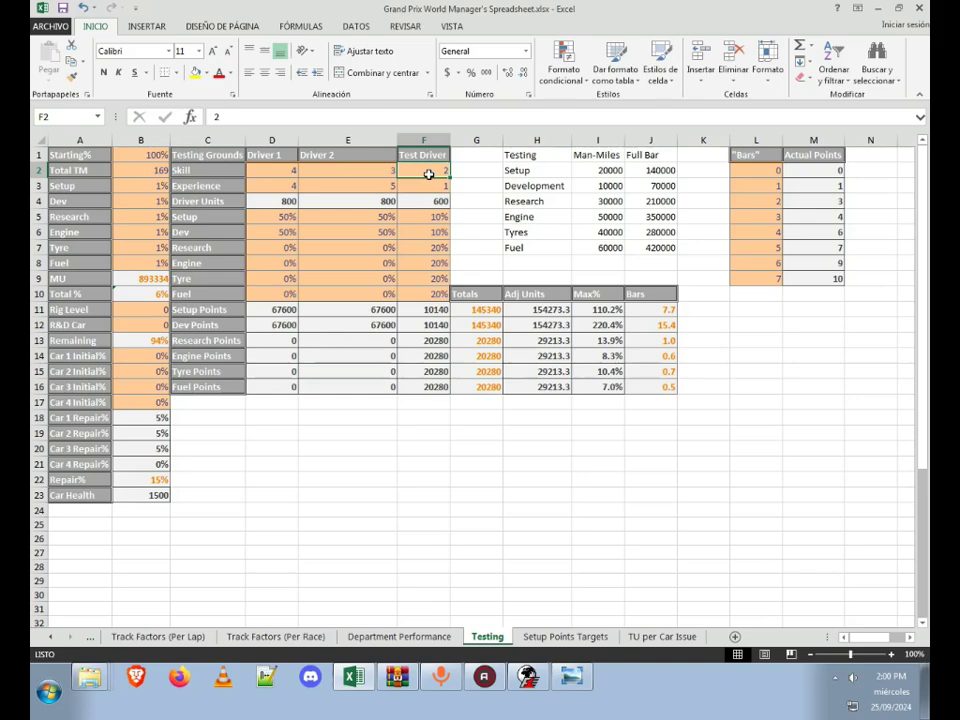
{"action": "type", "text": "0"}
{"action": "left_click", "coordinate": [429, 174]}
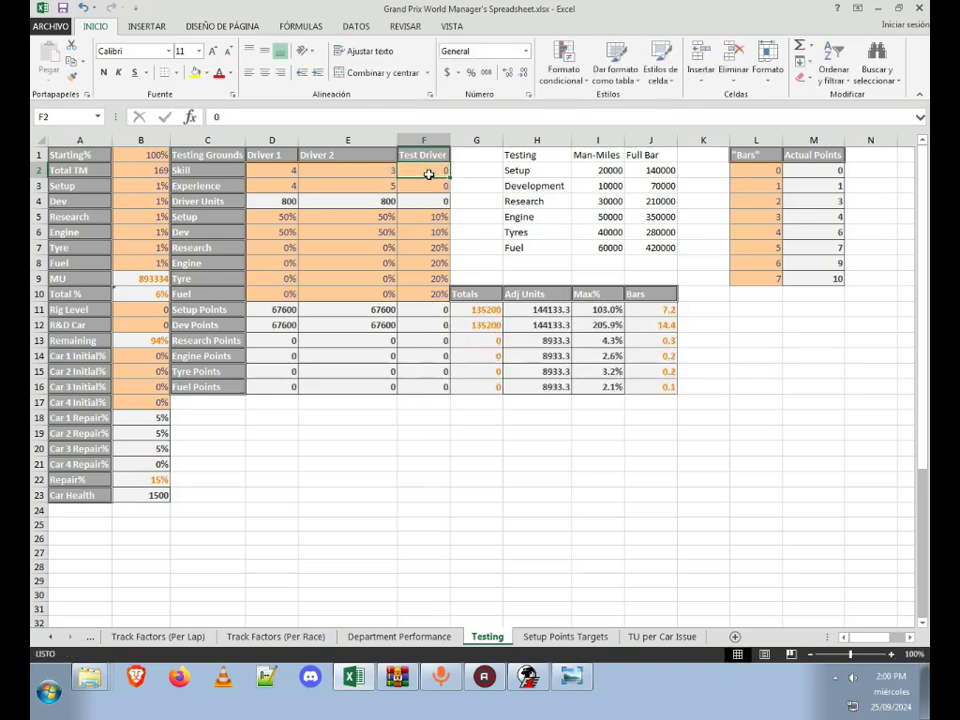
{"action": "key", "text": "Return"}
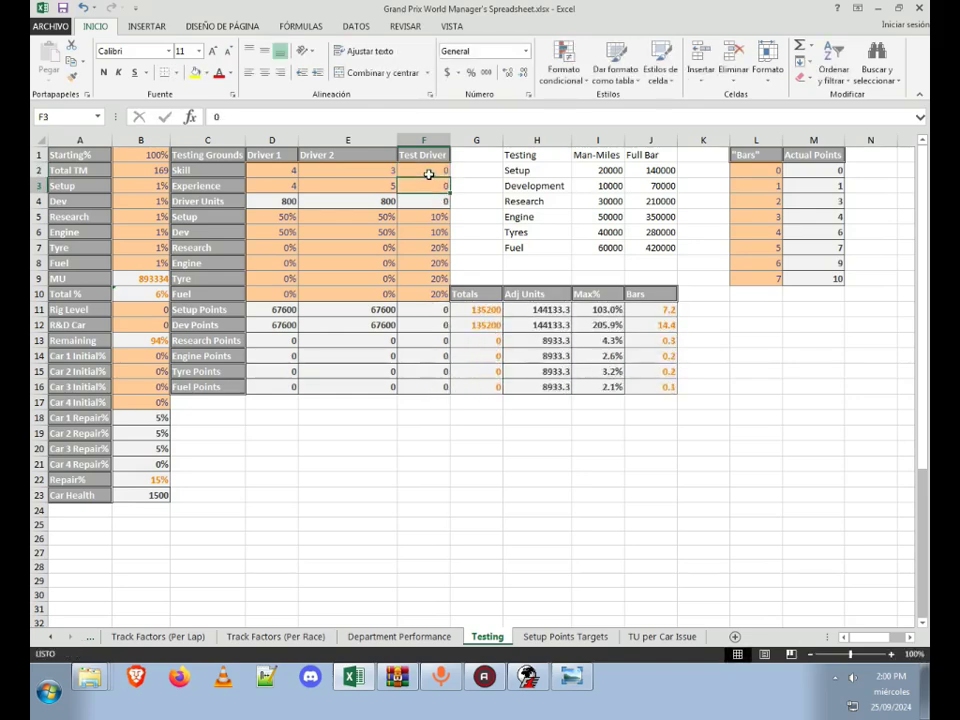
{"action": "key", "text": "ctrl+z"}
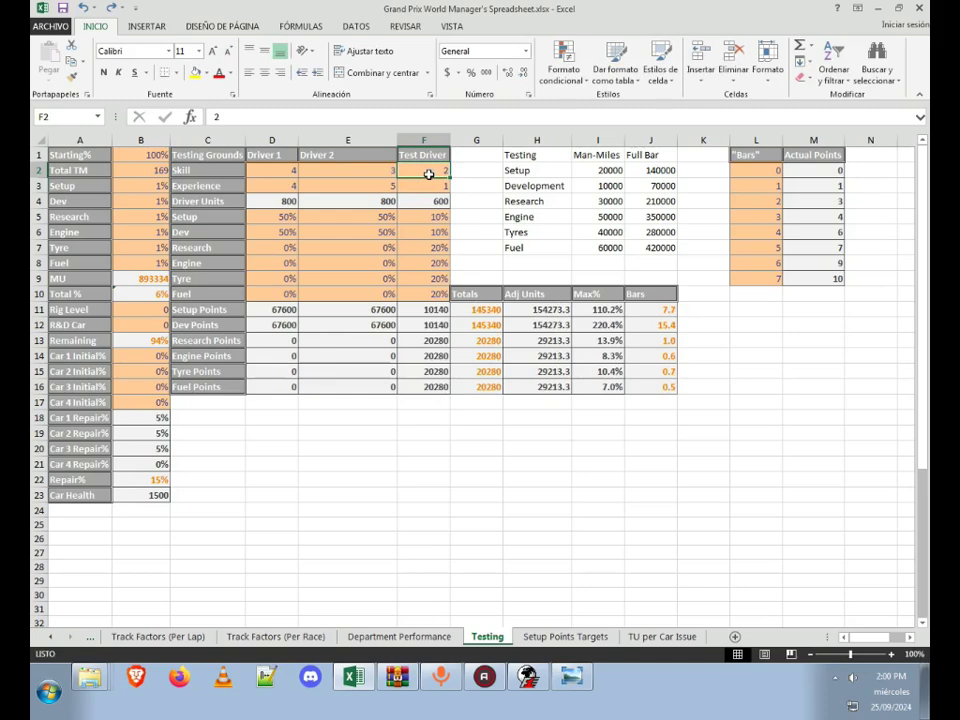
Step: Review the Starting%, Total TM and Setup, Dev, Research, Engine and Tyre percentages
{"action": "left_click", "coordinate": [116, 158]}
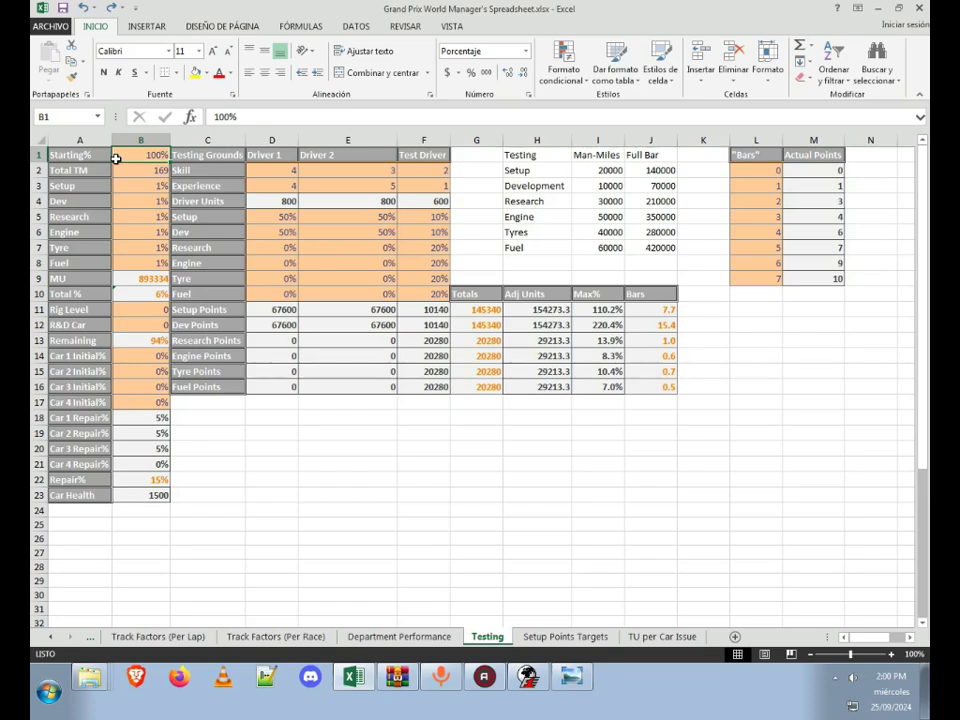
{"action": "key", "text": "Down"}
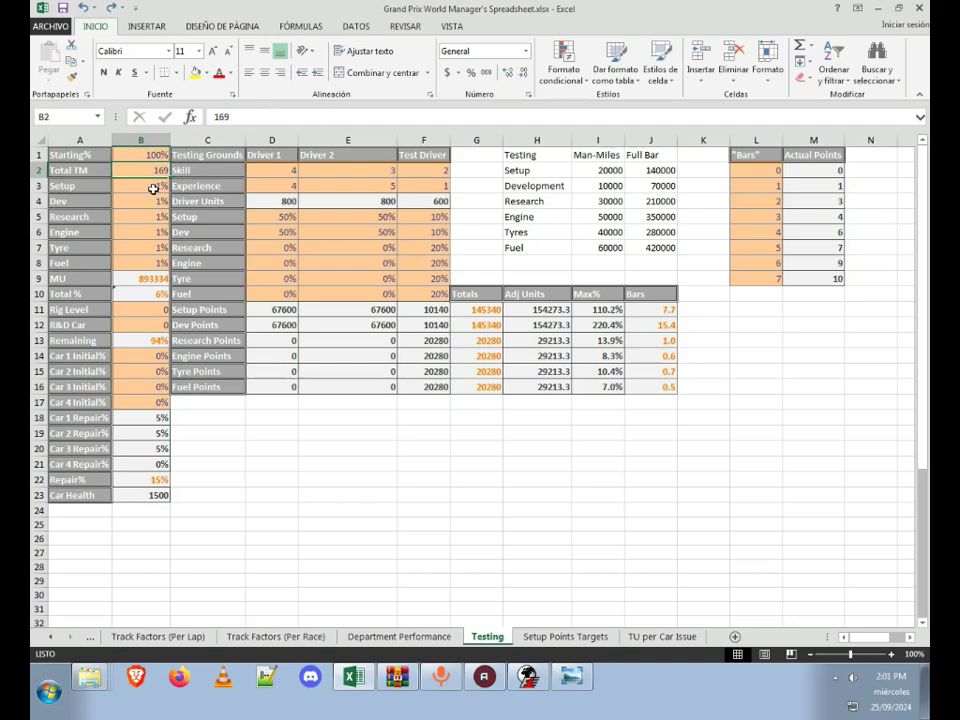
{"action": "left_click", "coordinate": [141, 189]}
{"action": "left_click", "coordinate": [141, 199]}
{"action": "left_click", "coordinate": [147, 218]}
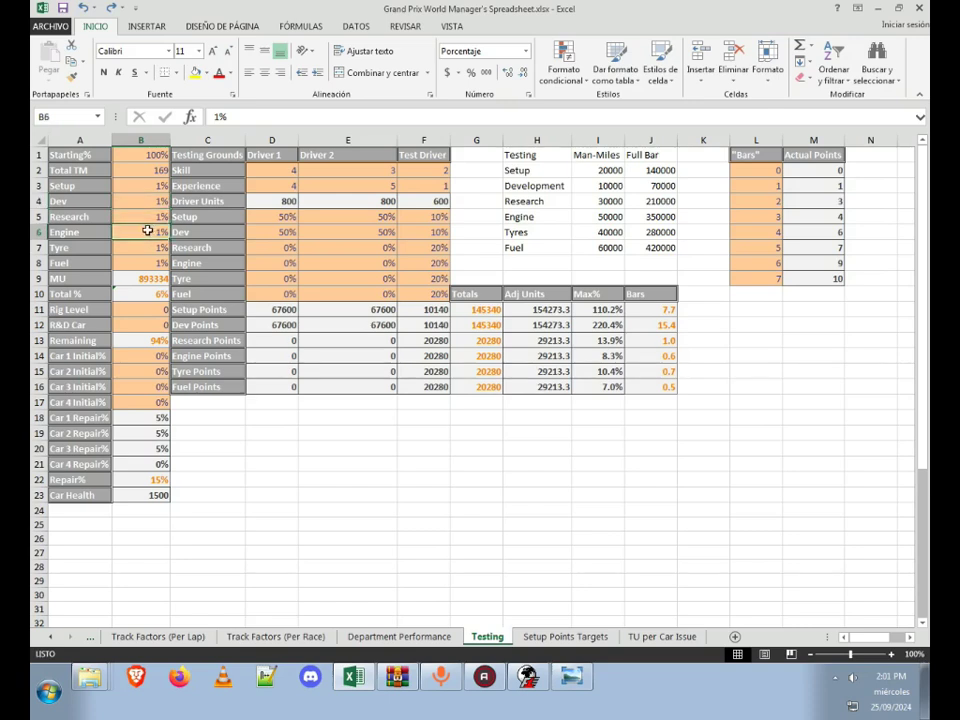
{"action": "left_click", "coordinate": [145, 196]}
{"action": "left_click", "coordinate": [139, 186]}
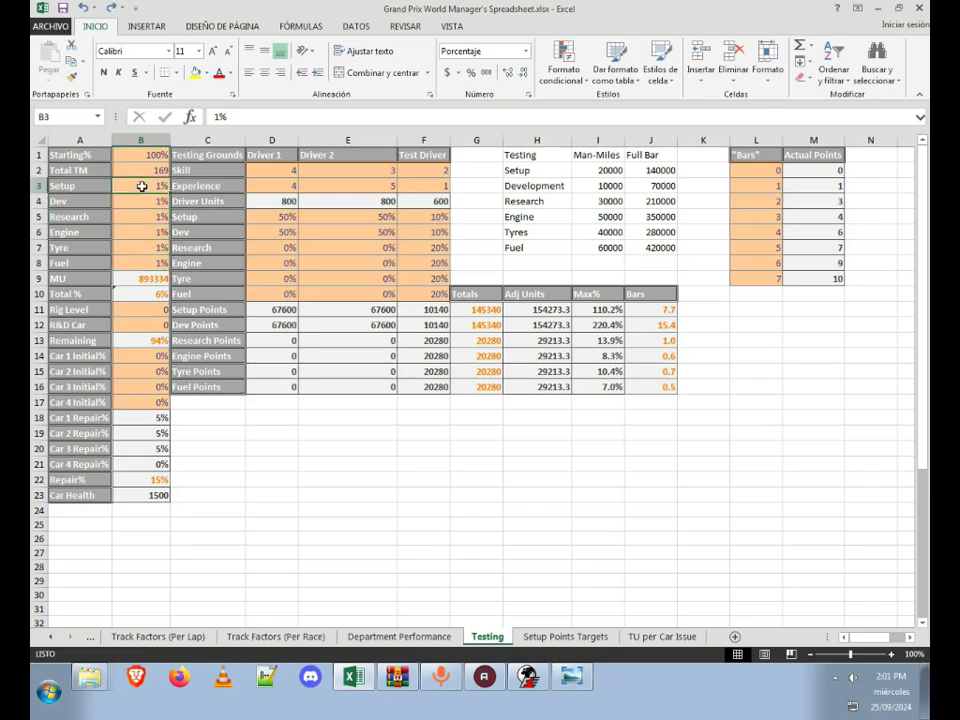
{"action": "left_click", "coordinate": [138, 199]}
{"action": "left_click", "coordinate": [140, 216]}
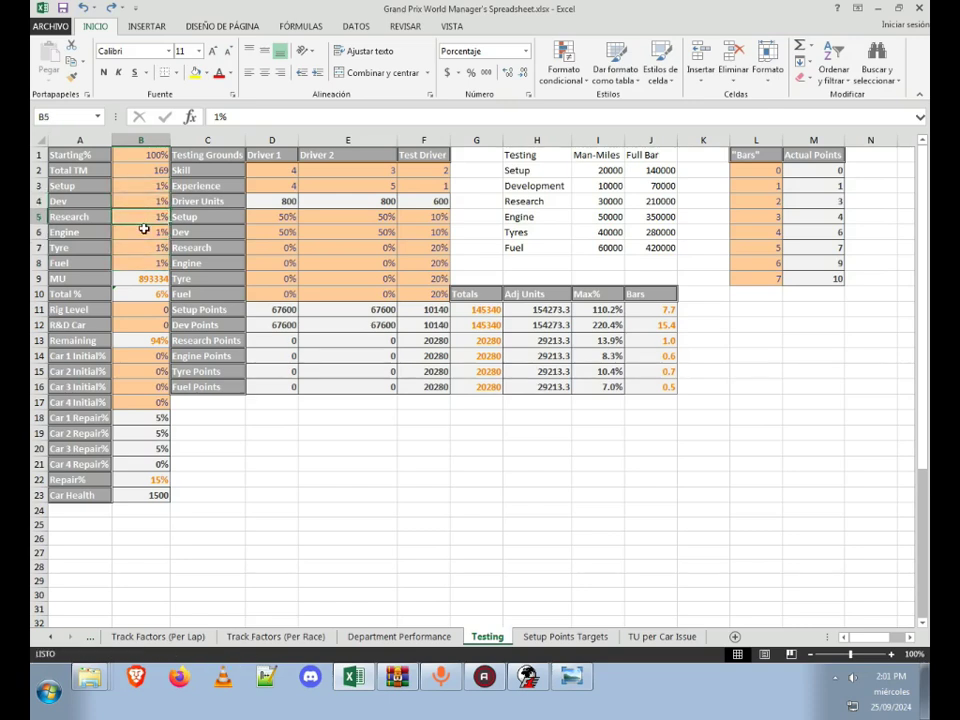
{"action": "left_click", "coordinate": [142, 232]}
{"action": "left_click", "coordinate": [141, 247]}
Step: Inspect the MU and Total % formulas and the Rig Level value
{"action": "left_click", "coordinate": [141, 277]}
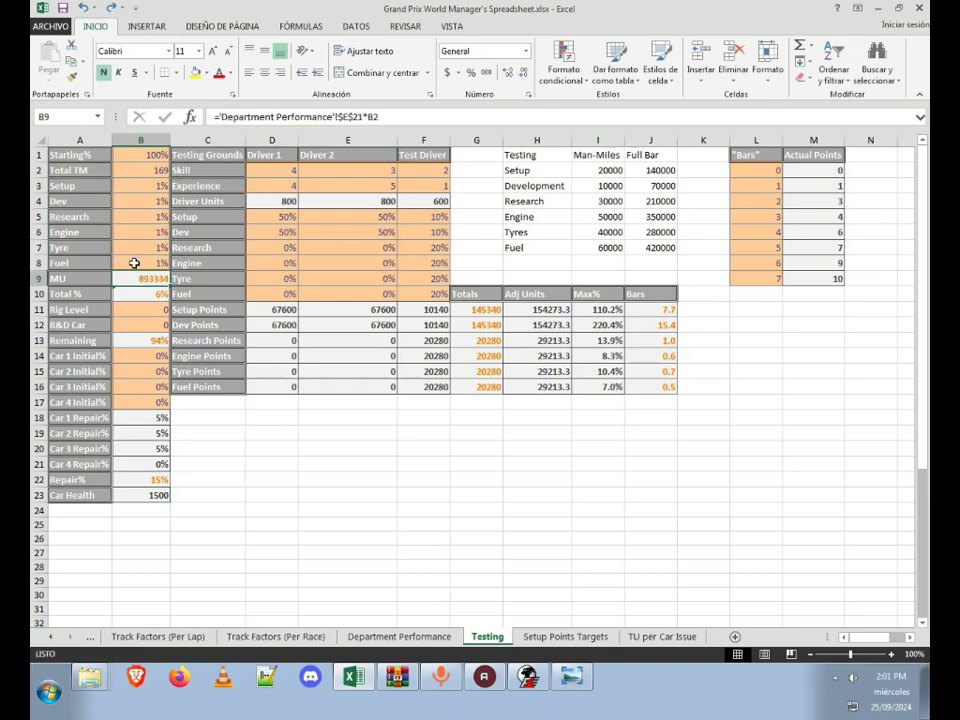
{"action": "left_click", "coordinate": [135, 291]}
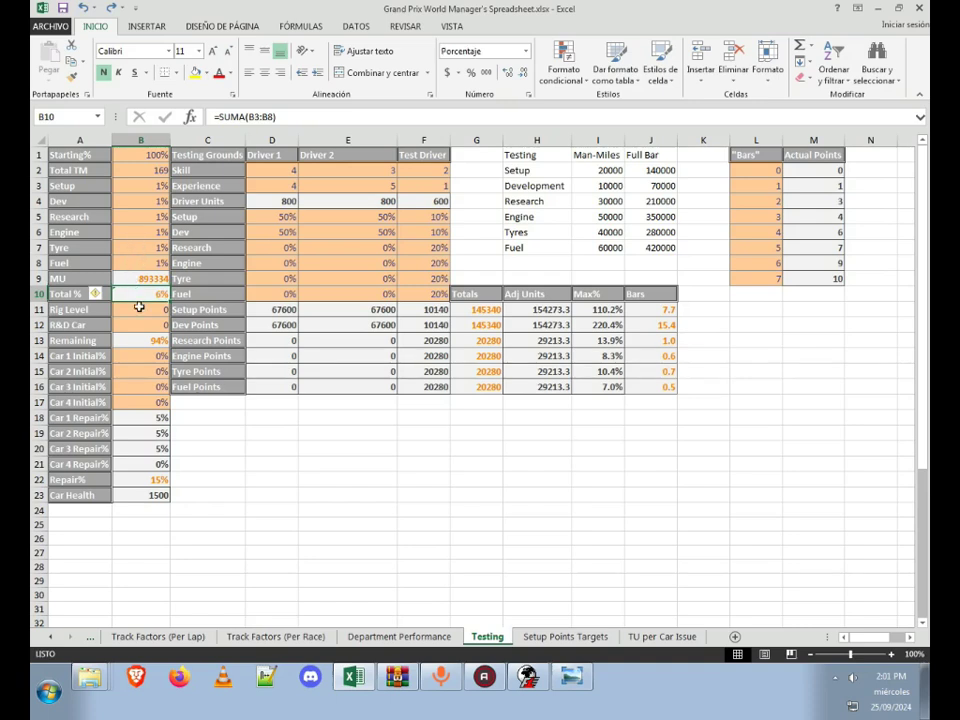
{"action": "left_click", "coordinate": [137, 310]}
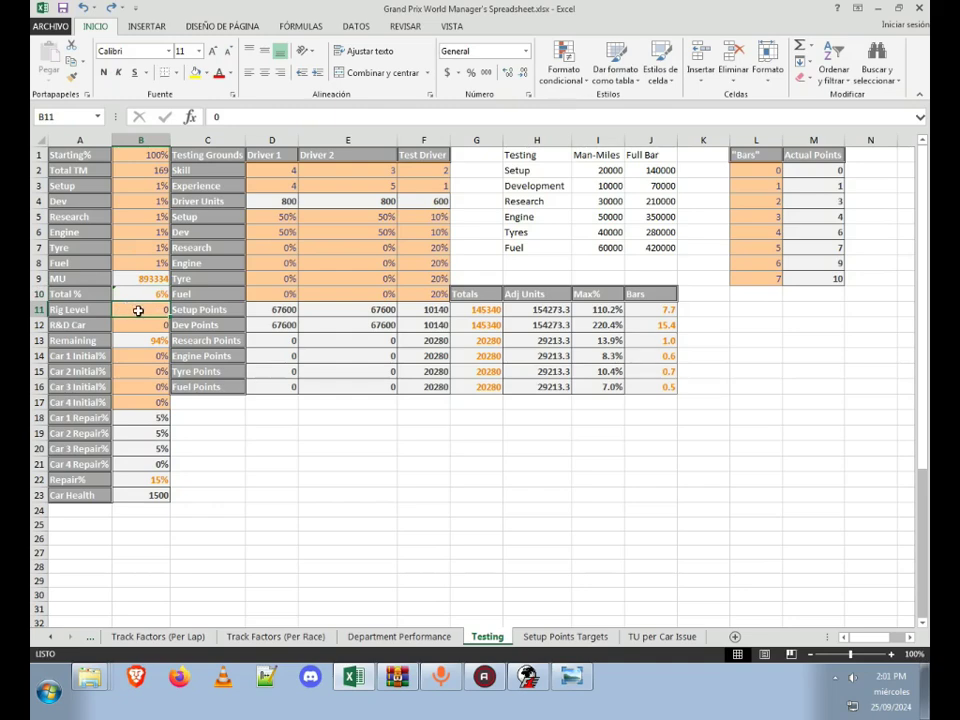
Step: Apply the yellow Notas cell style to the Rig Level and R&D Car values
{"action": "left_click_drag", "start_coordinate": [141, 310], "coordinate": [141, 325]}
{"action": "left_click", "coordinate": [660, 68]}
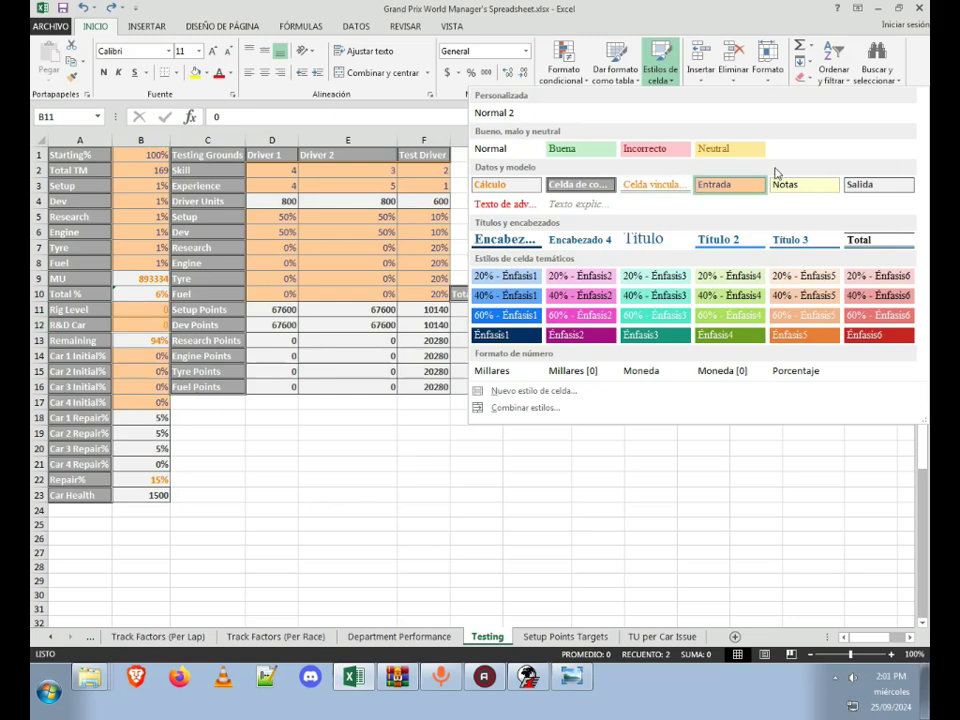
{"action": "left_click", "coordinate": [799, 186]}
{"action": "left_click", "coordinate": [137, 327]}
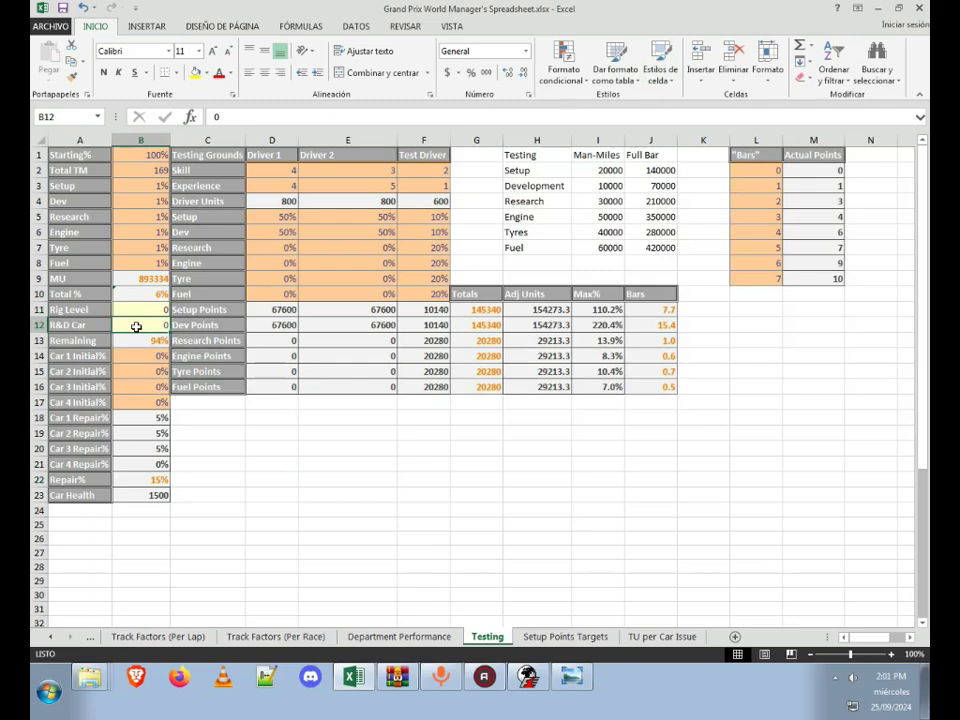
{"action": "key", "text": "Up"}
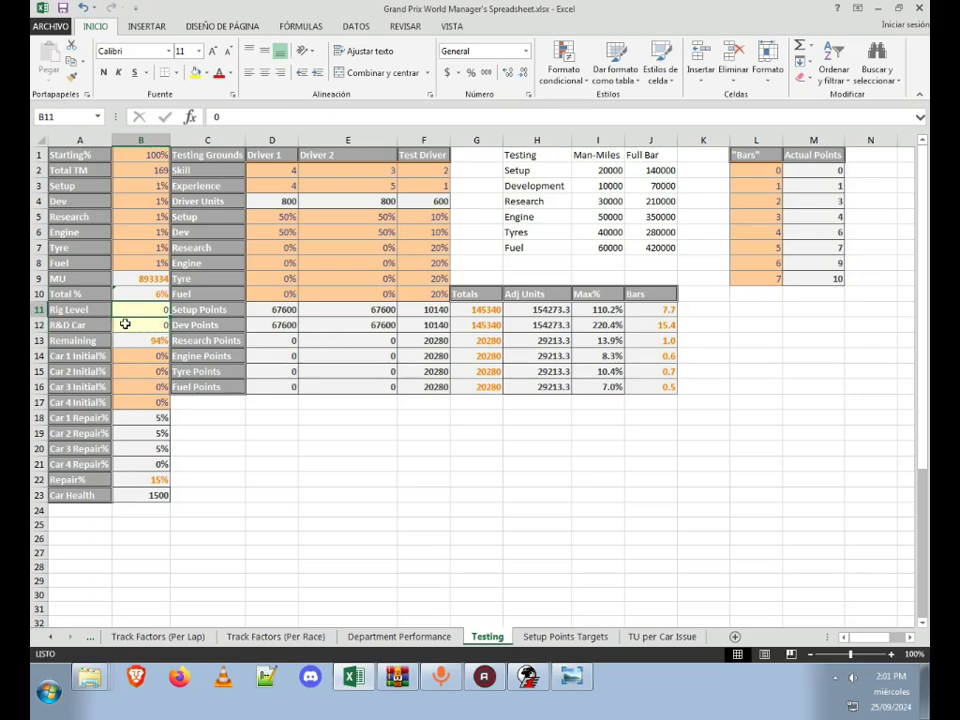
Step: Give the four Car Initial% cells the same yellow style, leaving Car 1 unchanged
{"action": "left_click_drag", "start_coordinate": [140, 357], "coordinate": [140, 402]}
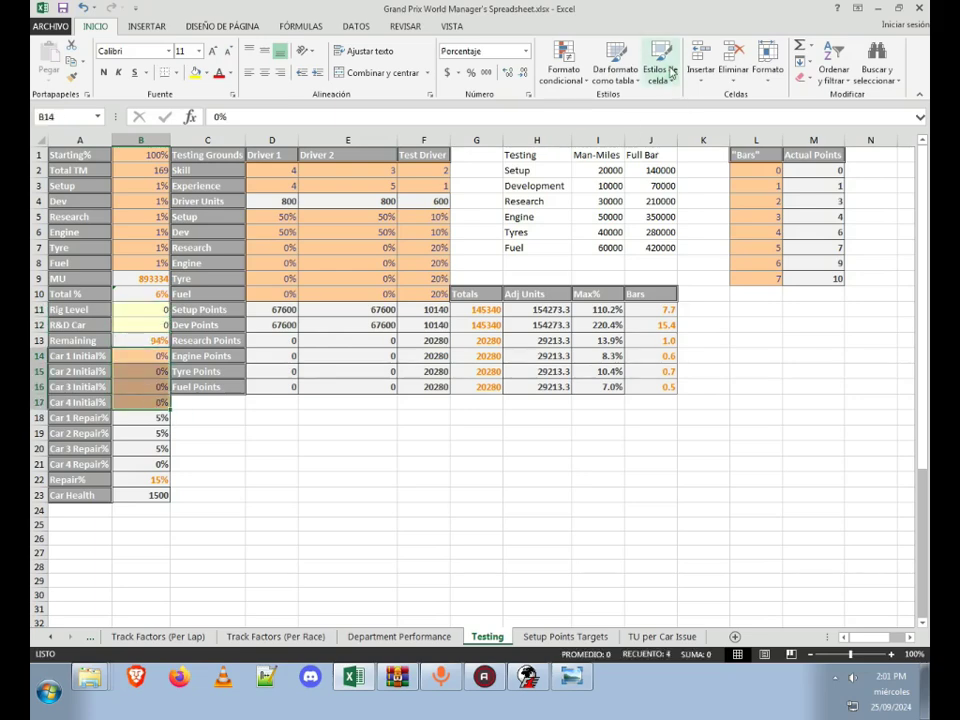
{"action": "left_click", "coordinate": [660, 62]}
{"action": "left_click", "coordinate": [811, 199]}
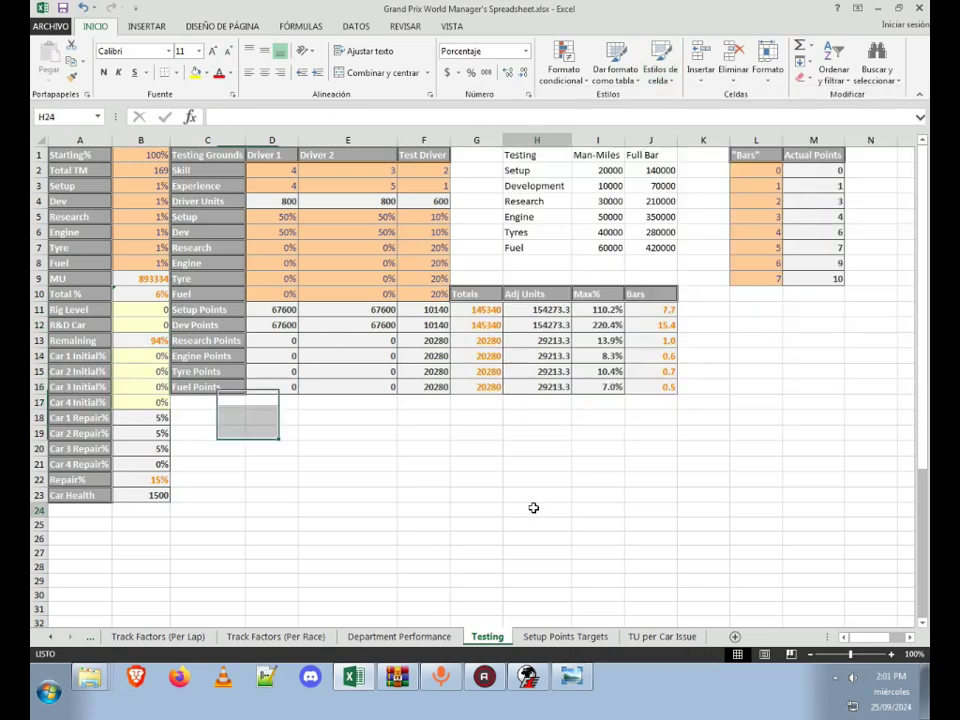
{"action": "left_click", "coordinate": [193, 411]}
{"action": "double_click", "coordinate": [150, 356]}
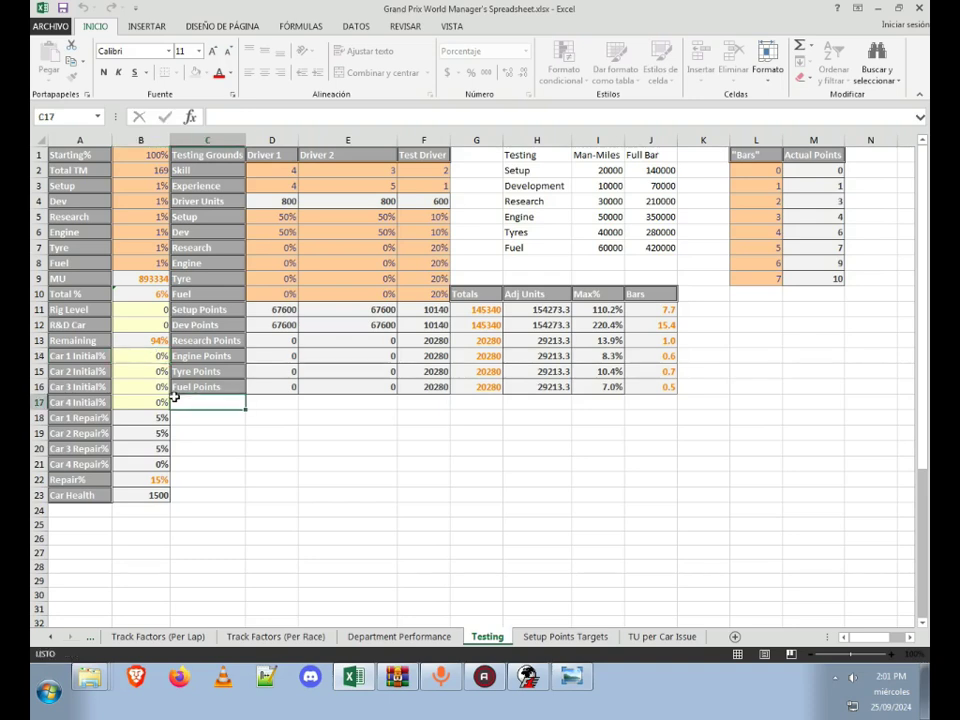
{"action": "key", "text": "Escape"}
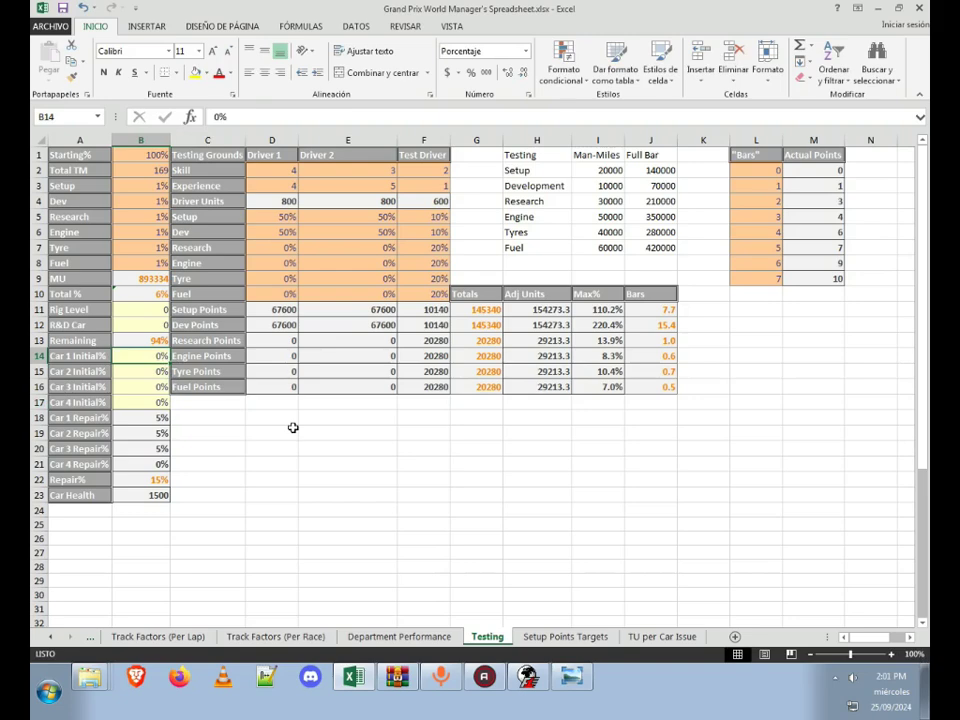
{"action": "left_click", "coordinate": [141, 201]}
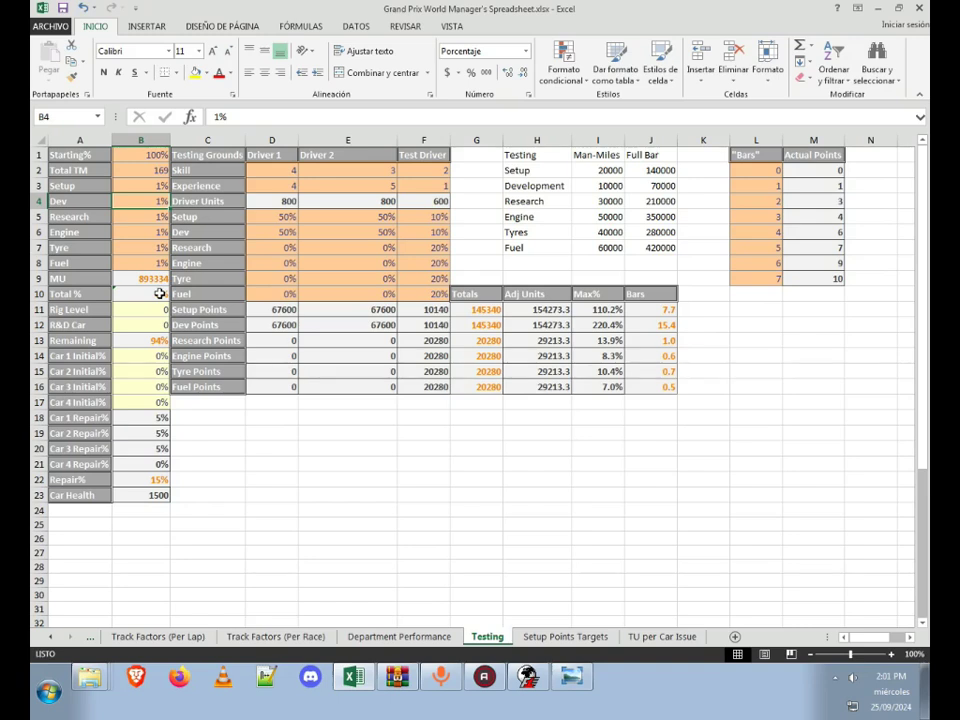
{"action": "key", "text": "Up"}
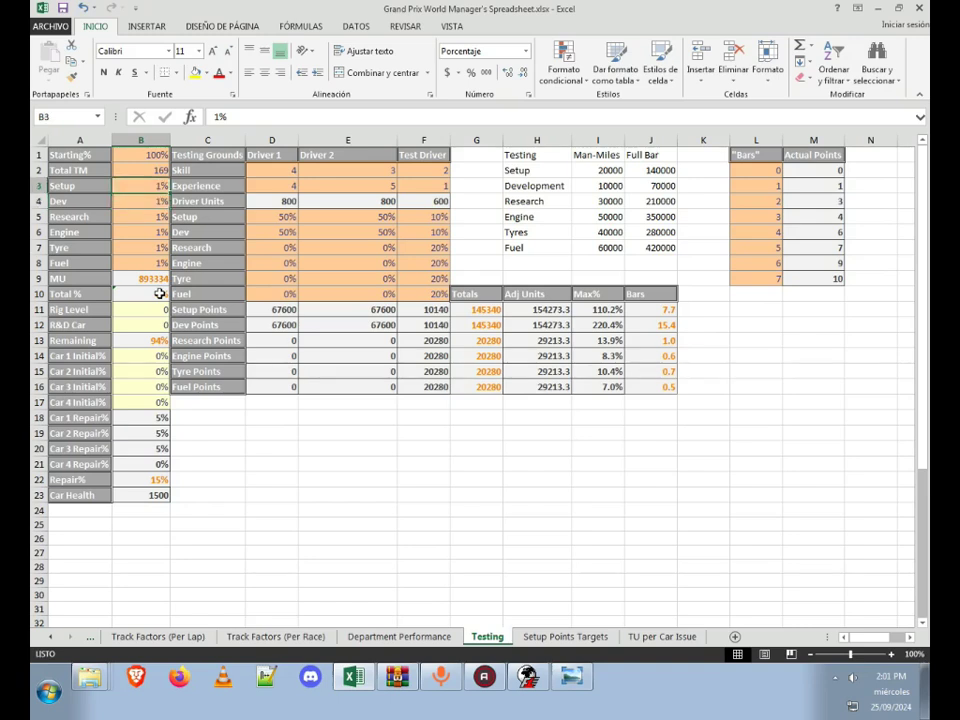
{"action": "left_click", "coordinate": [150, 198]}
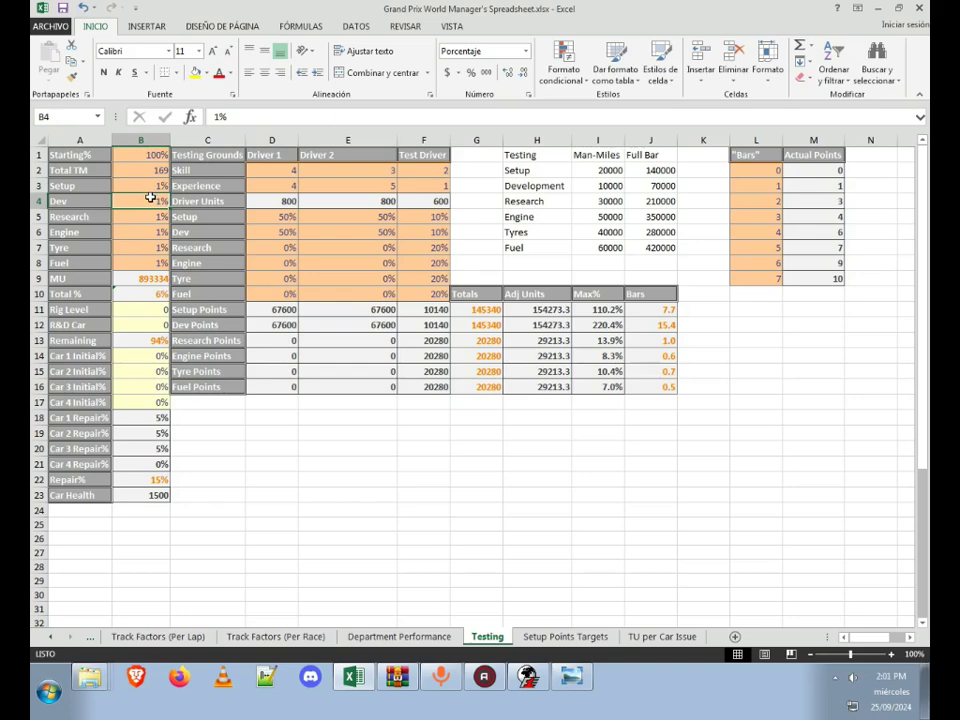
{"action": "left_click", "coordinate": [664, 312]}
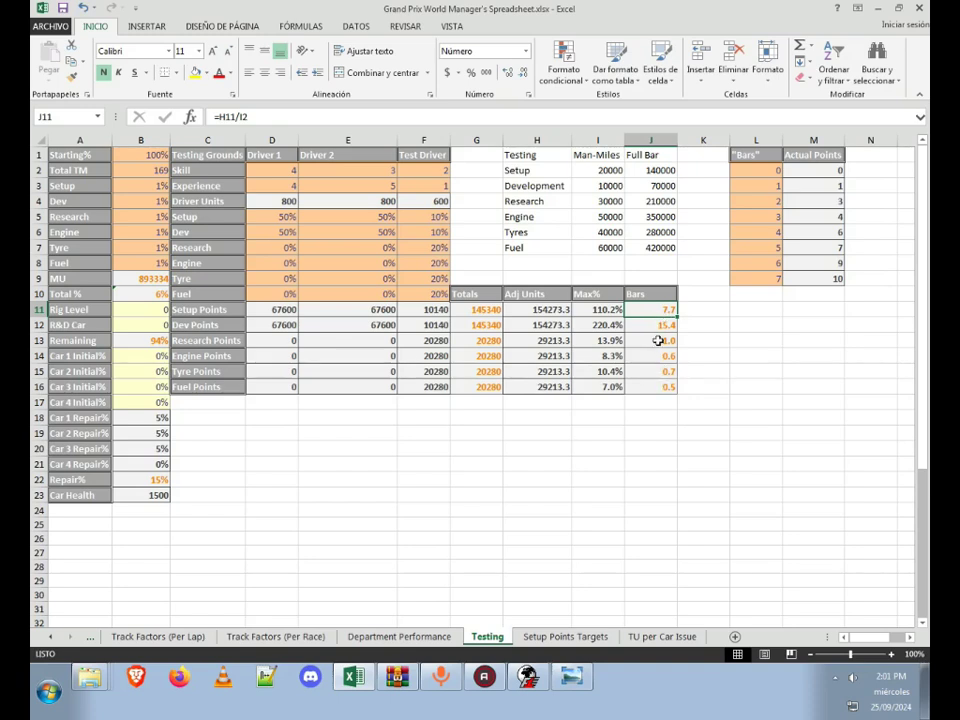
{"action": "left_click", "coordinate": [765, 156]}
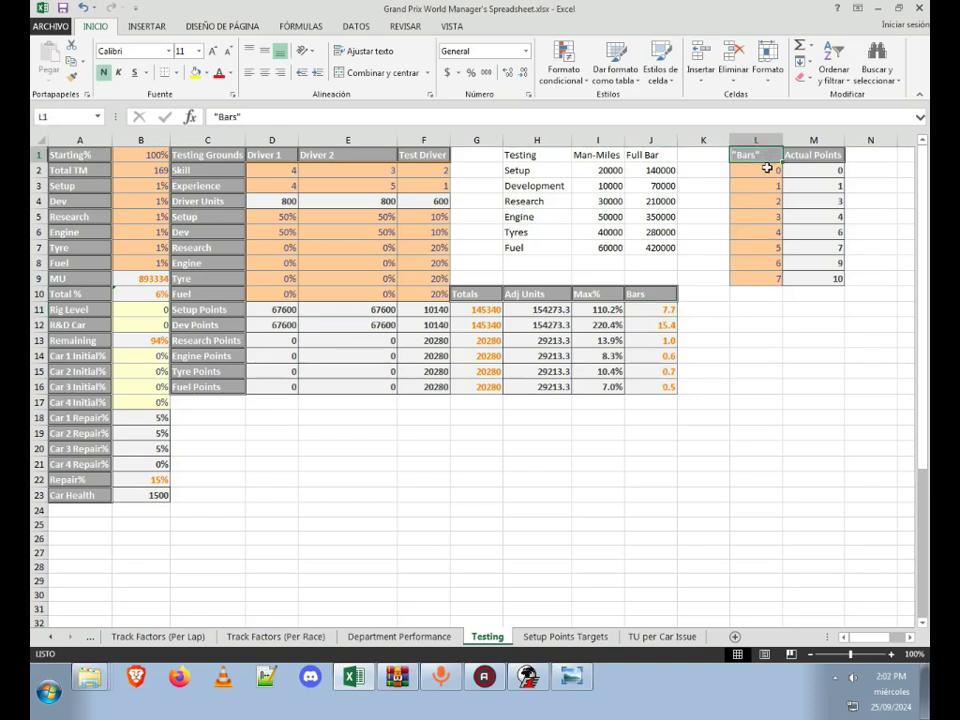
{"action": "left_click", "coordinate": [747, 281]}
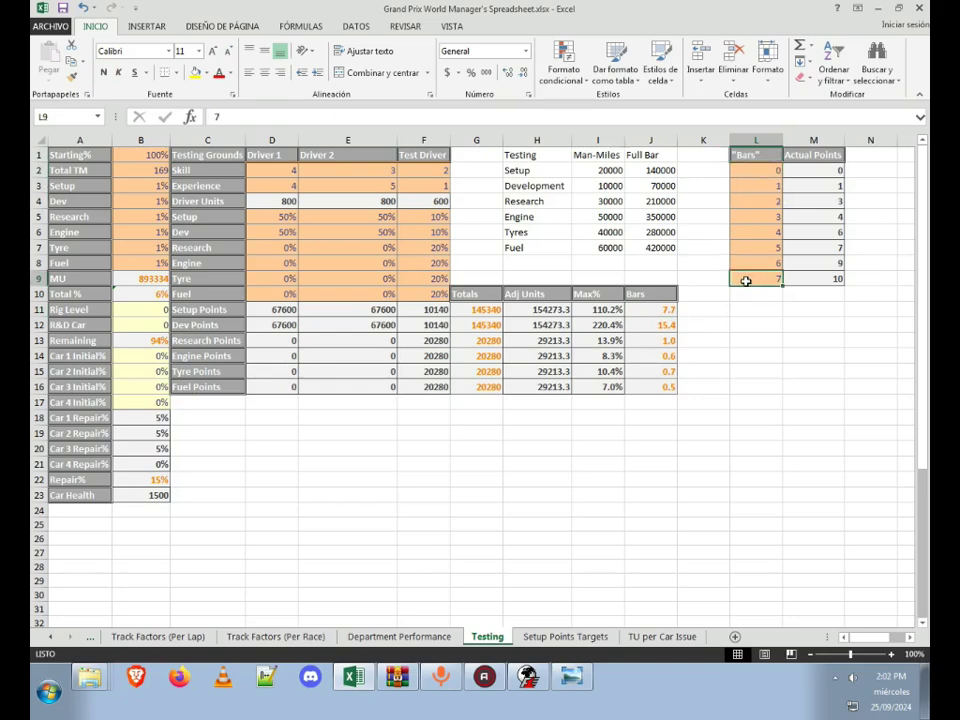
{"action": "left_click", "coordinate": [816, 282]}
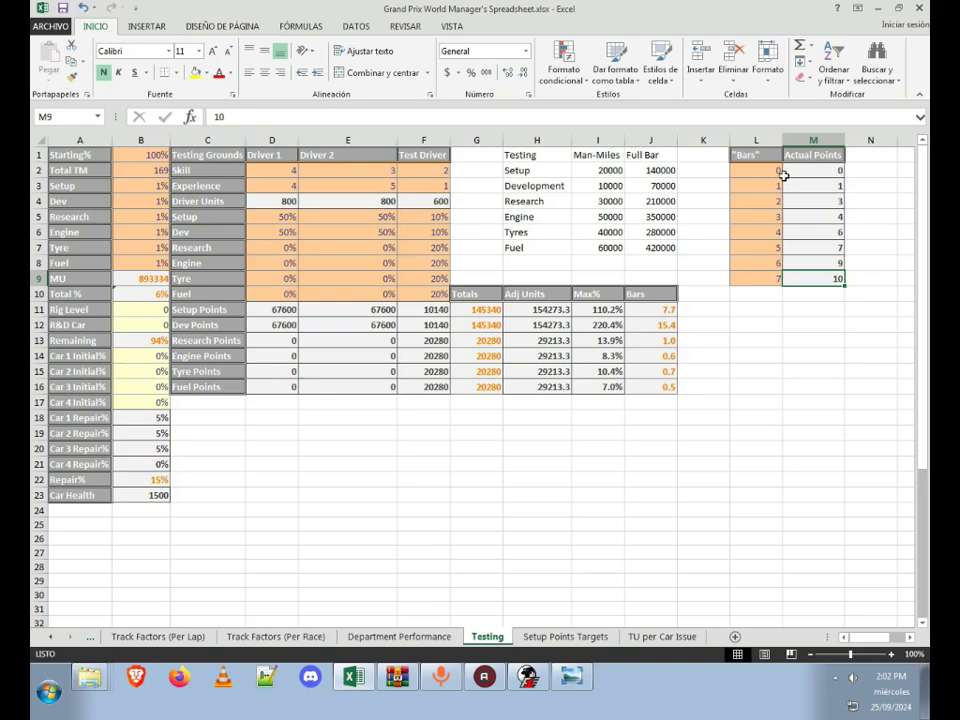
{"action": "left_click", "coordinate": [776, 206]}
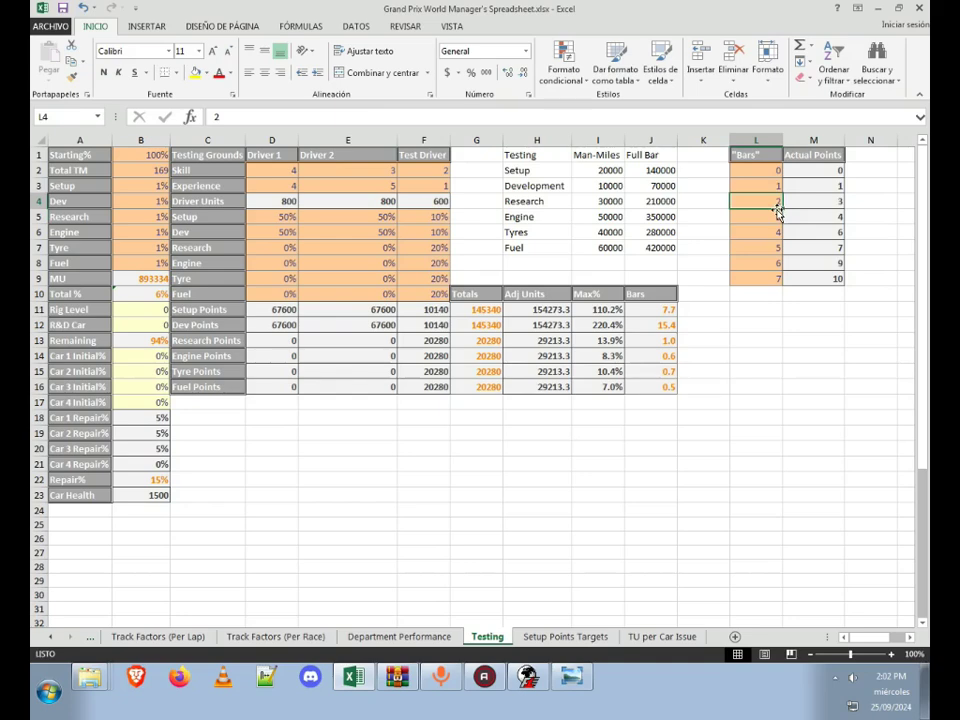
{"action": "left_click", "coordinate": [121, 198]}
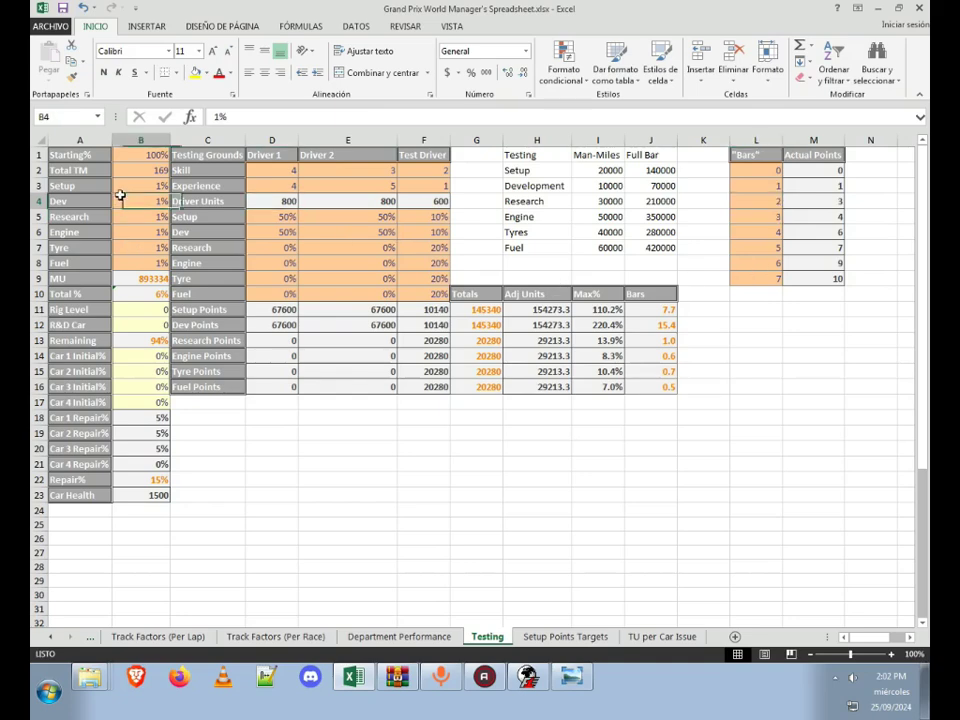
{"action": "left_click_drag", "start_coordinate": [589, 296], "coordinate": [611, 386]}
{"action": "left_click", "coordinate": [614, 429]}
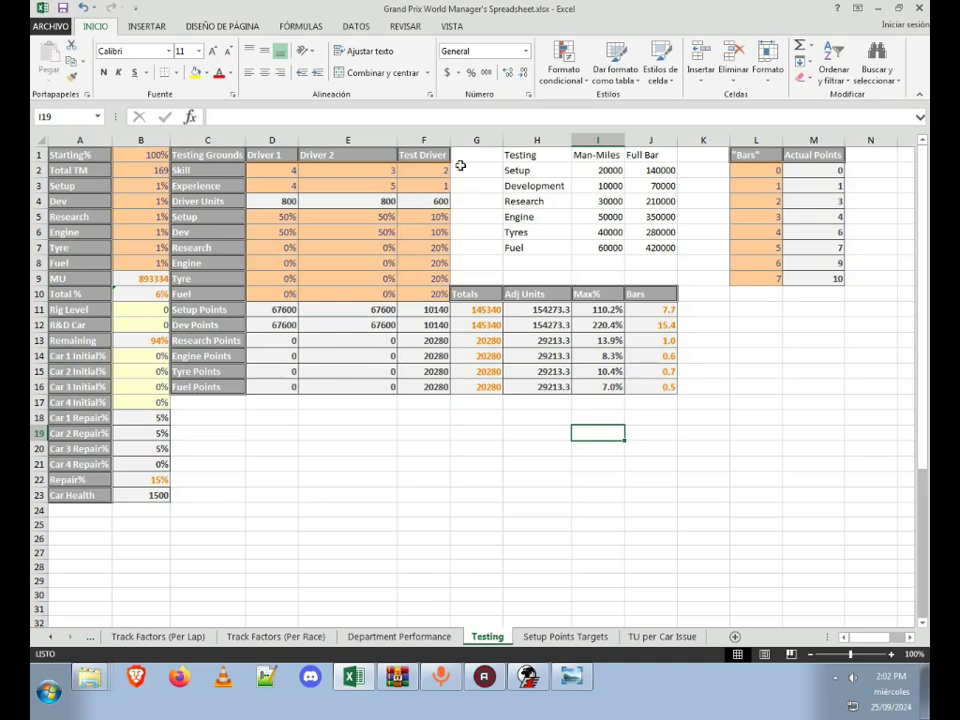
Step: Try several Research allocations before settling on 23%
{"action": "left_click", "coordinate": [163, 201]}
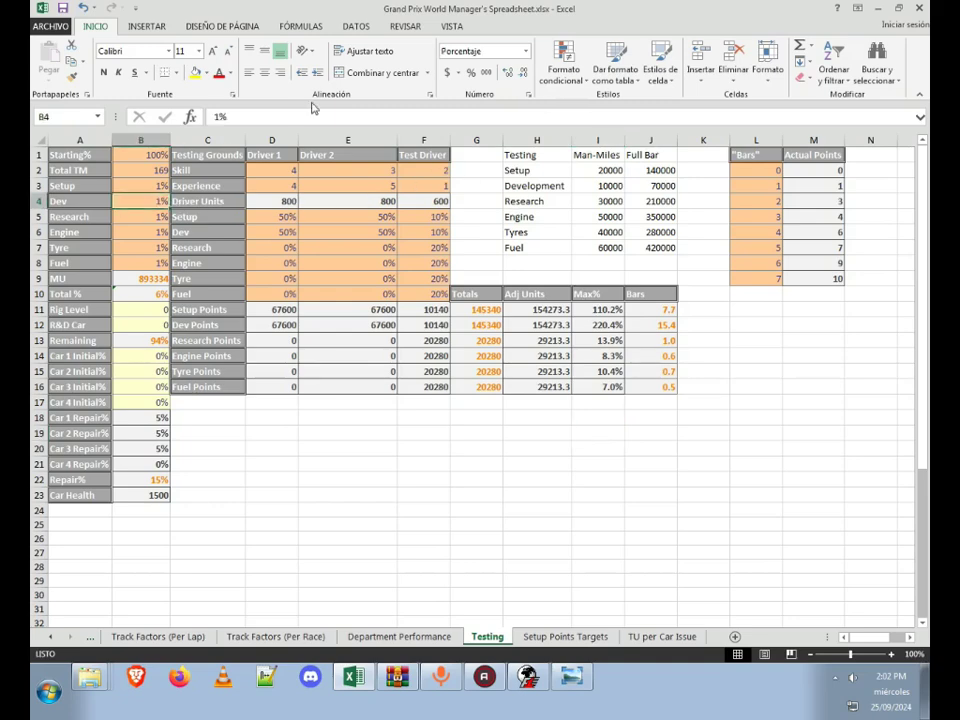
{"action": "key", "text": "Down"}
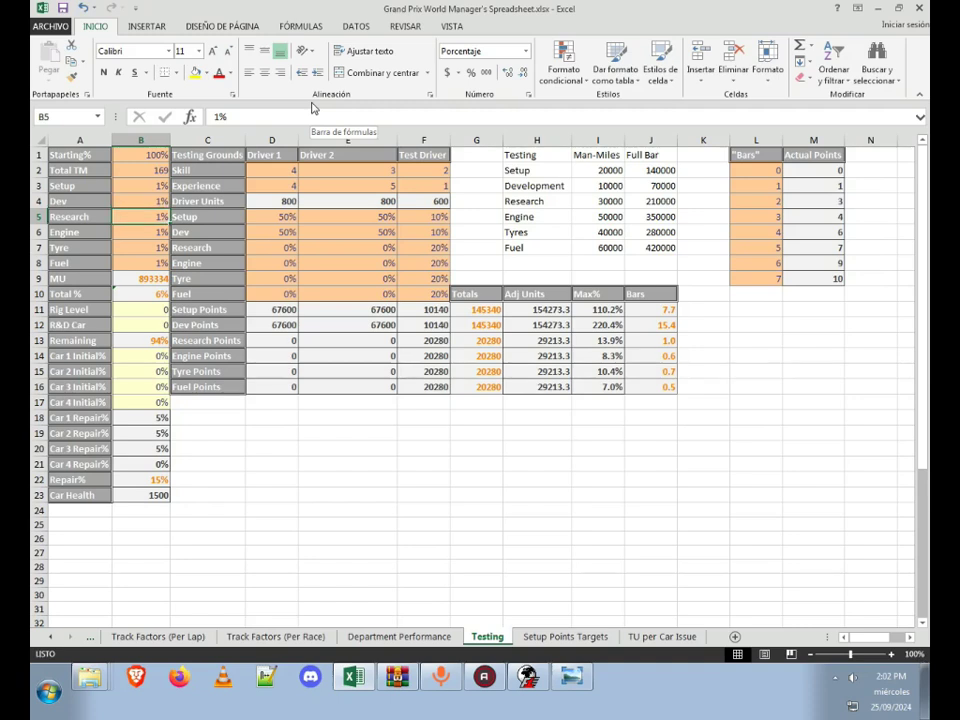
{"action": "type", "text": "10"}
{"action": "key", "text": "ctrl+Return"}
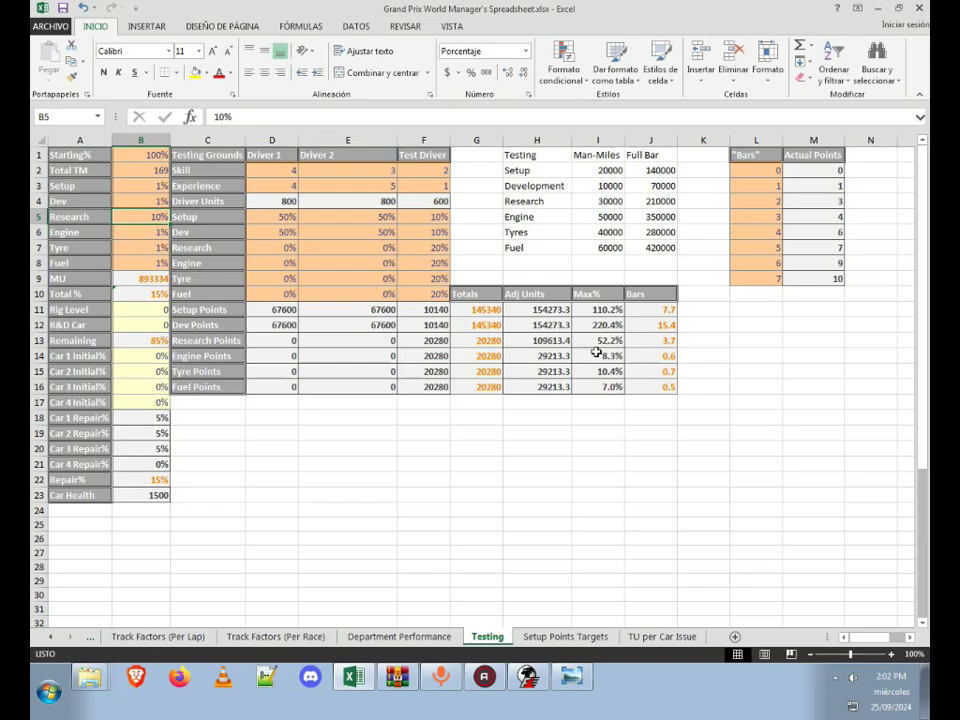
{"action": "type", "text": "20"}
{"action": "key", "text": "Return"}
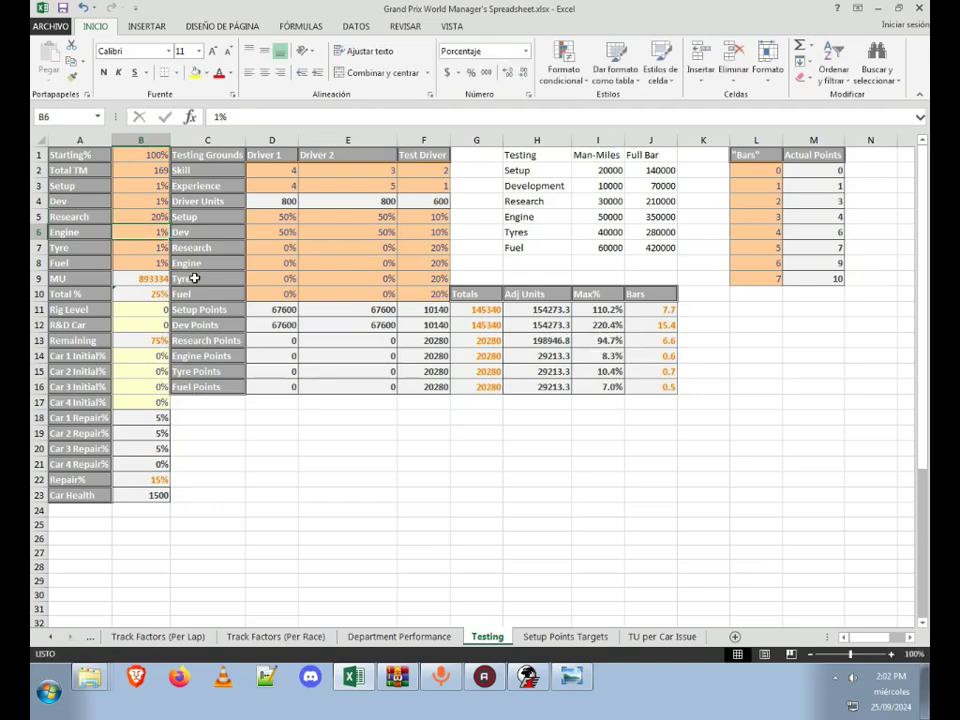
{"action": "key", "text": "Up"}
{"action": "type", "text": "24"}
{"action": "key", "text": "Return"}
{"action": "key", "text": "Up"}
{"action": "type", "text": "22"}
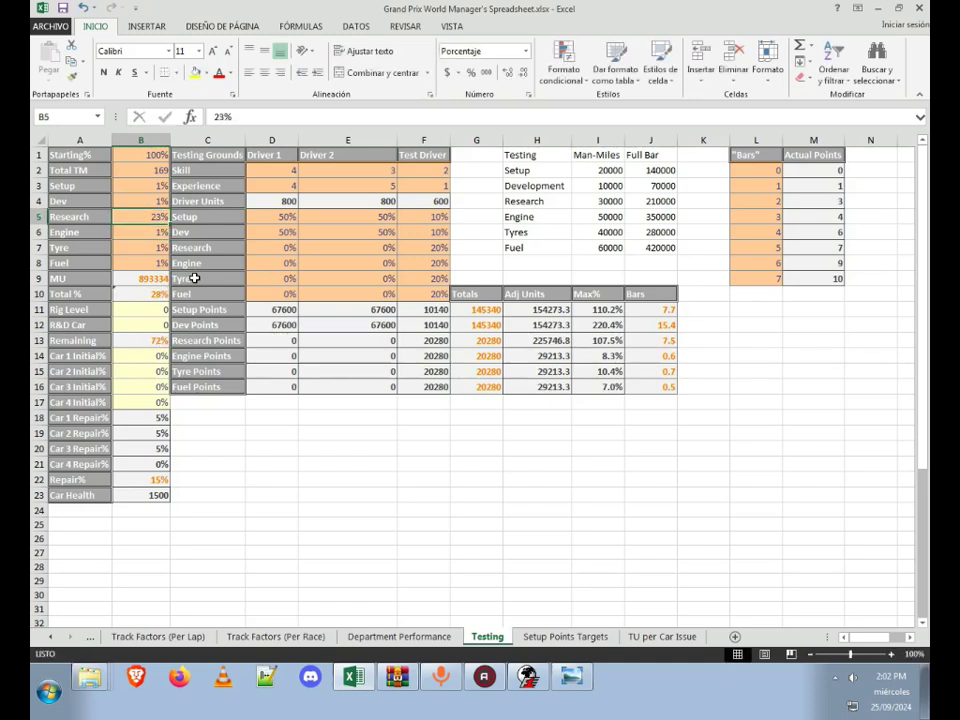
{"action": "key", "text": "Return"}
{"action": "key", "text": "Up"}
{"action": "type", "text": "21"}
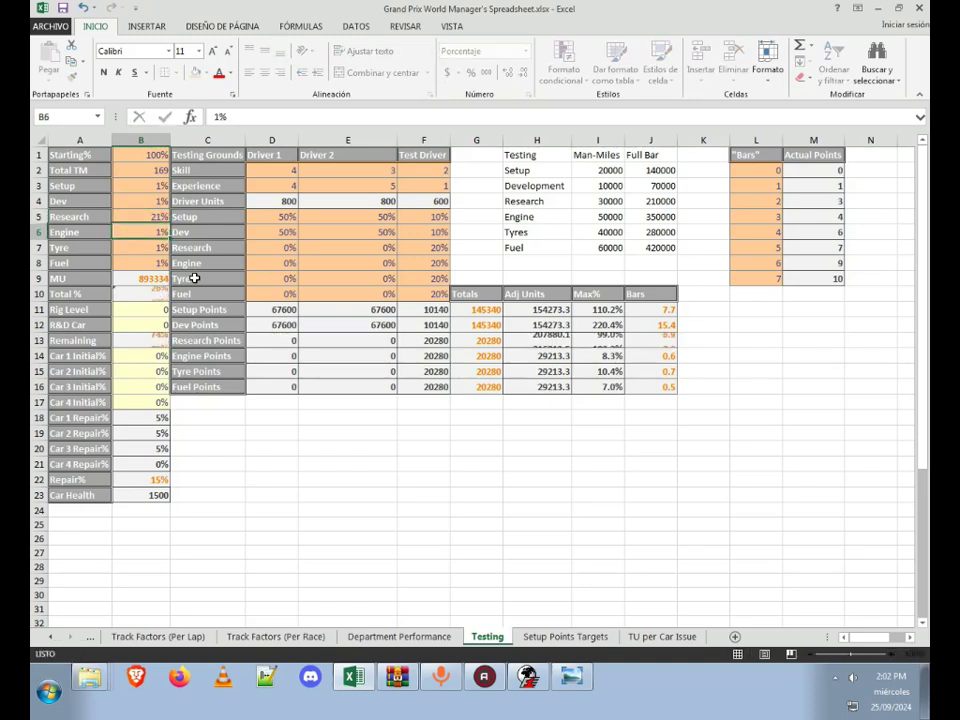
{"action": "key", "text": "Return"}
{"action": "key", "text": "Up"}
{"action": "type", "text": "22"}
{"action": "key", "text": "BackSpace"}
{"action": "type", "text": "3"}
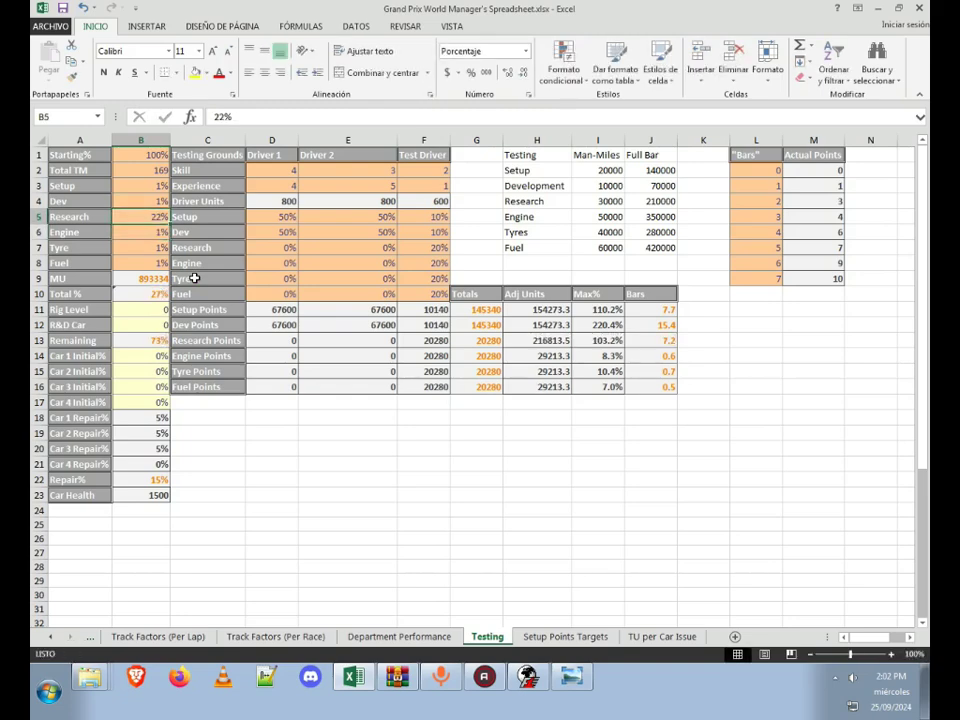
{"action": "key", "text": "Return"}
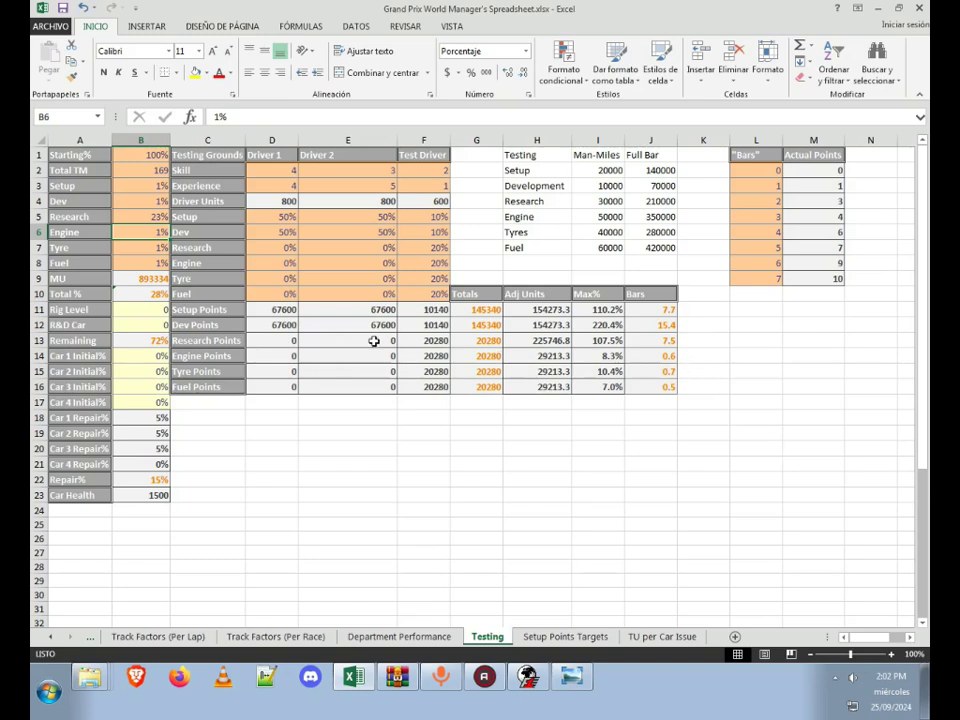
{"action": "key", "text": "Up"}
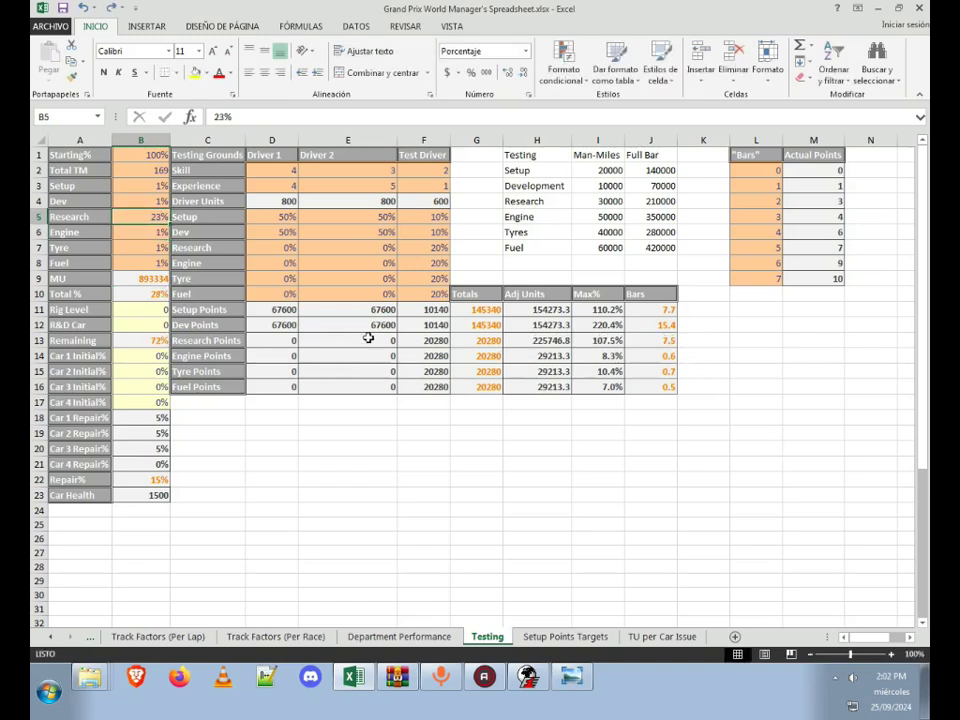
Step: Adjust the Engine allocation through trial values to 38%
{"action": "key", "text": "Down"}
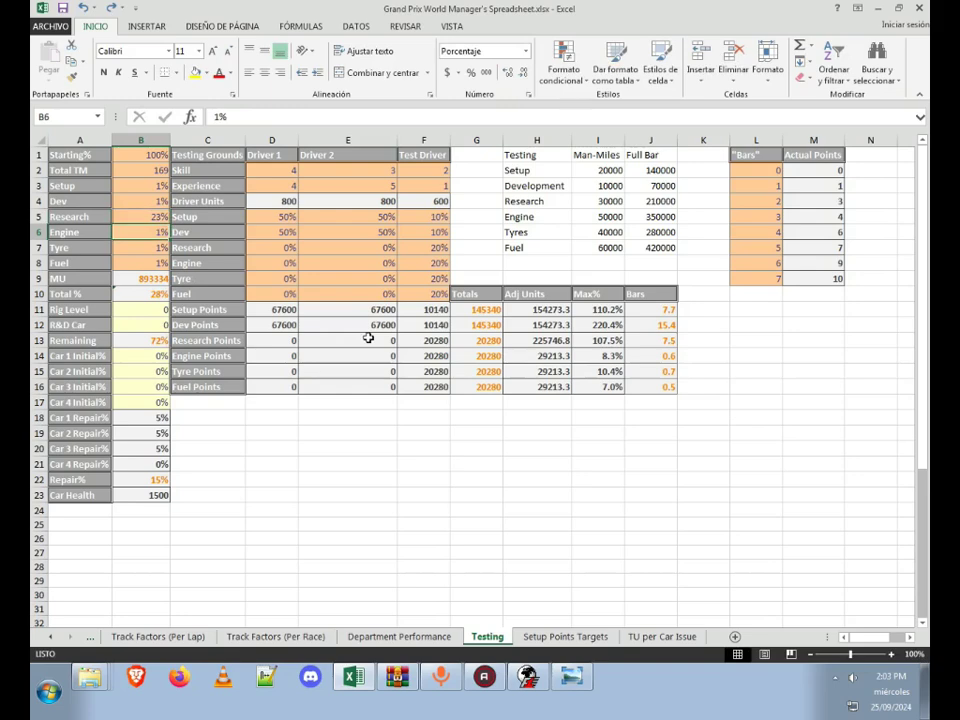
{"action": "type", "text": "20"}
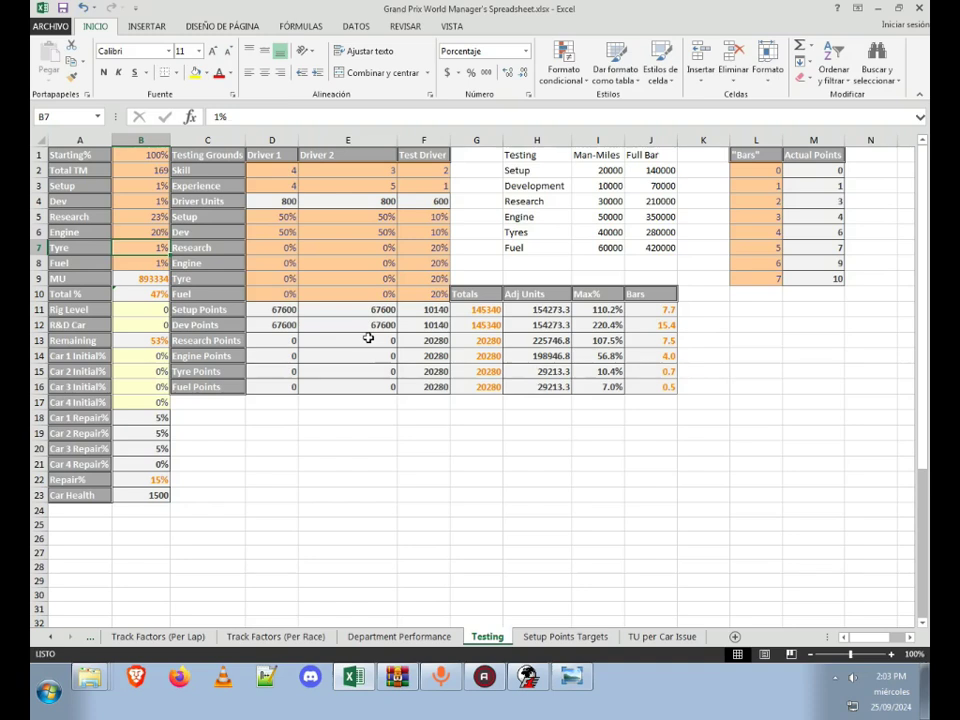
{"action": "key", "text": "BackSpace"}
{"action": "key", "text": "BackSpace"}
{"action": "type", "text": "30"}
{"action": "key", "text": "ctrl+Return"}
{"action": "type", "text": "40"}
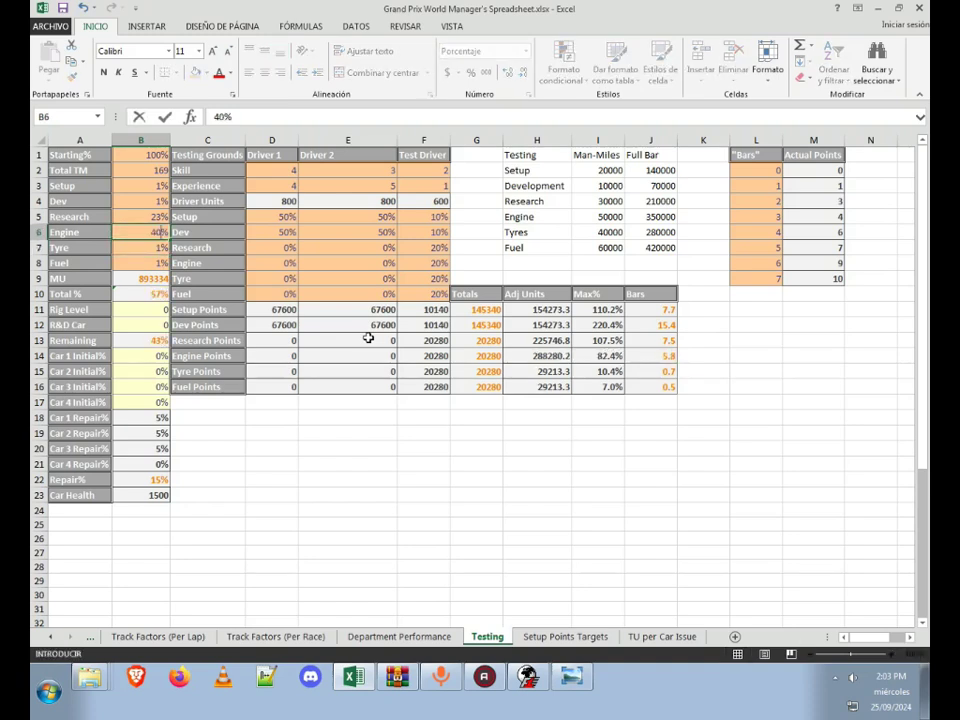
{"action": "key", "text": "ctrl+Return"}
{"action": "type", "text": "38"}
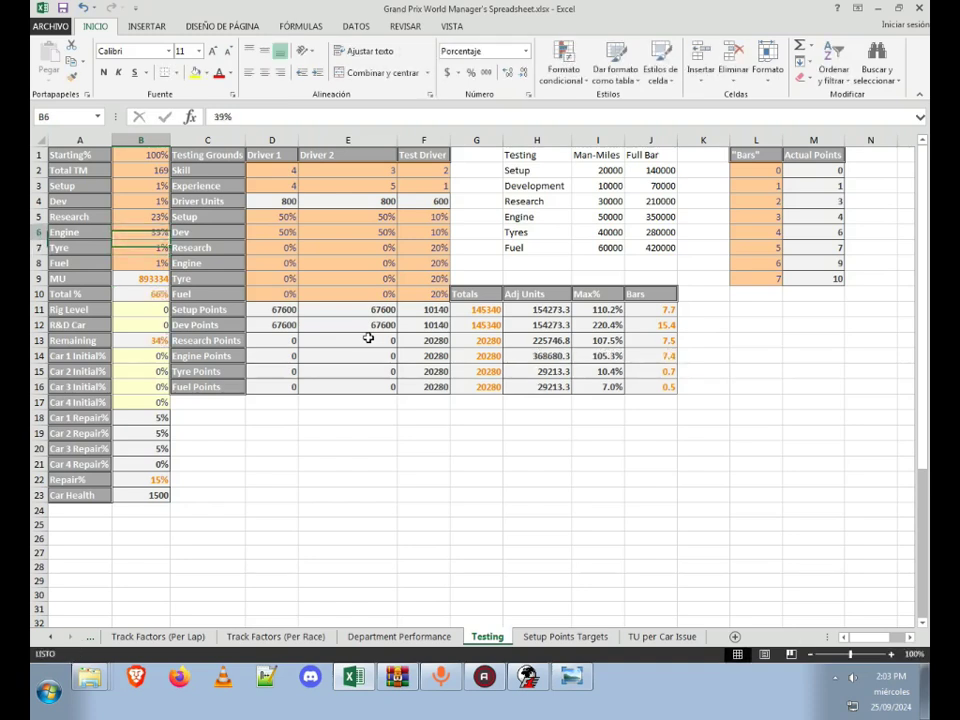
{"action": "key", "text": "ctrl+Return"}
{"action": "type", "text": "37"}
{"action": "key", "text": "BackSpace"}
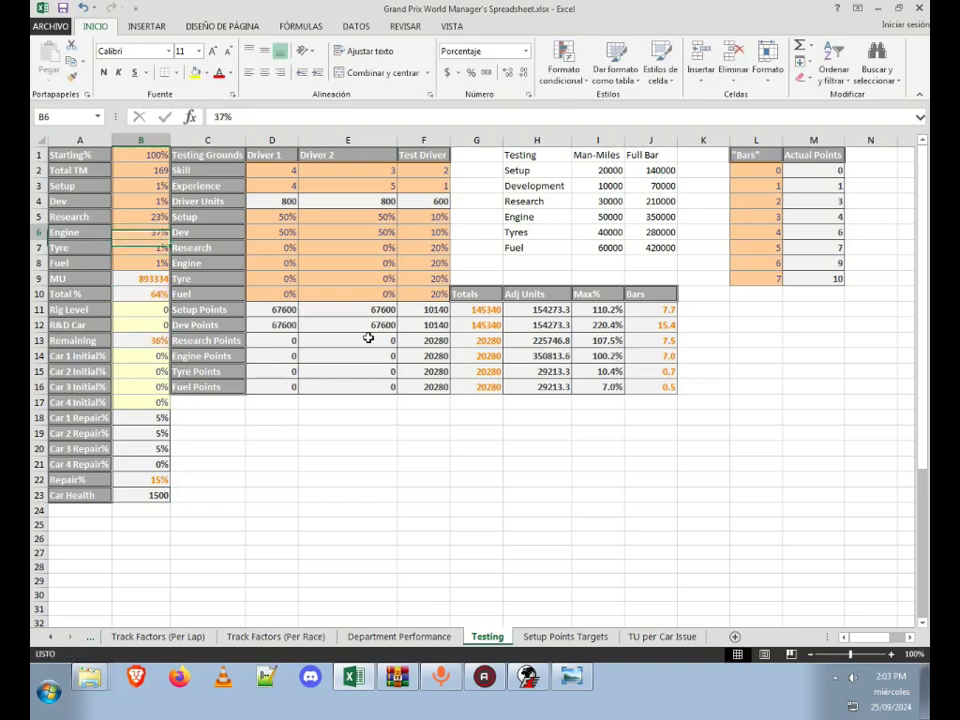
{"action": "type", "text": "8"}
{"action": "key", "text": "Return"}
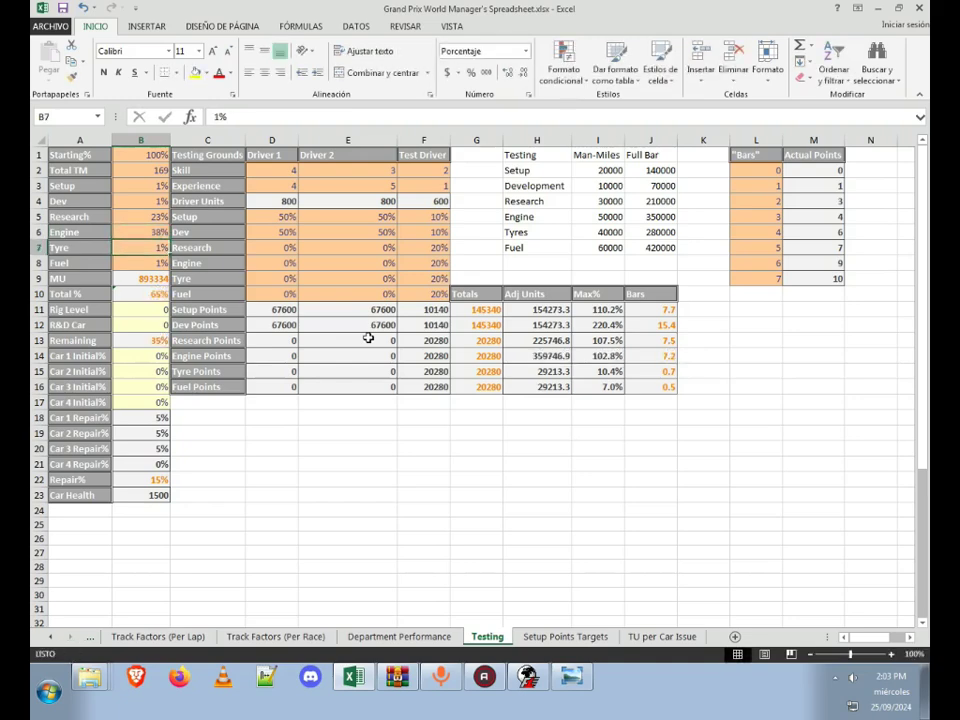
Step: Set the Tyre allocation to 30% after trying 10% and 20%
{"action": "type", "text": "10"}
{"action": "key", "text": "ctrl+Return"}
{"action": "type", "text": "20"}
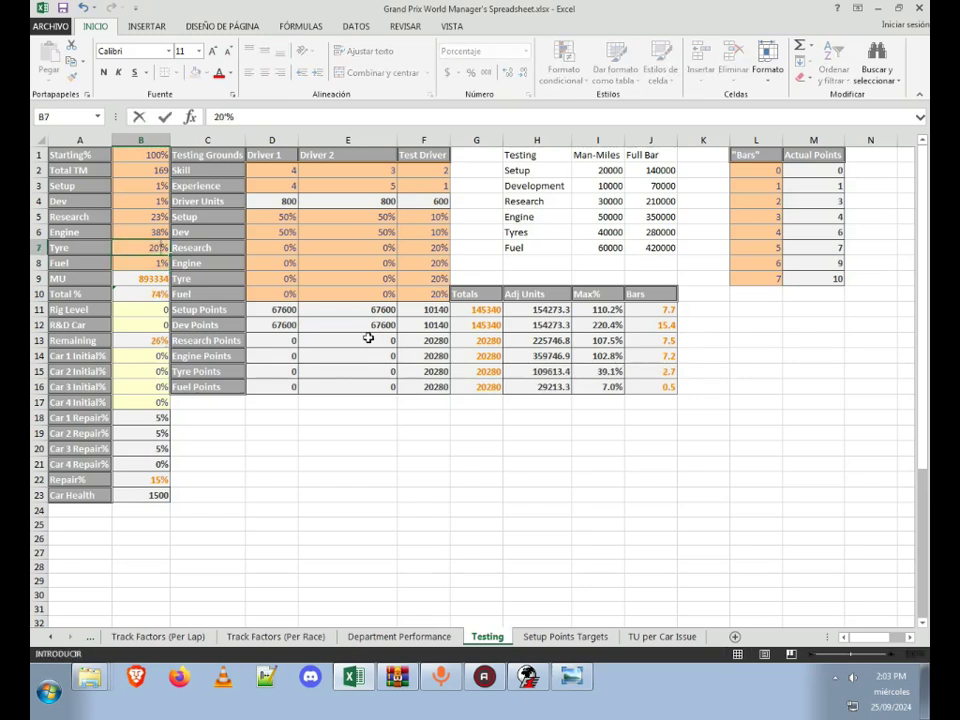
{"action": "key", "text": "BackSpace"}
{"action": "key", "text": "BackSpace"}
{"action": "type", "text": "30"}
{"action": "key", "text": "ctrl+Return"}
Step: Try Fuel allocations from 10% to 50% and settle on 46%
{"action": "key", "text": "Down"}
{"action": "type", "text": "10"}
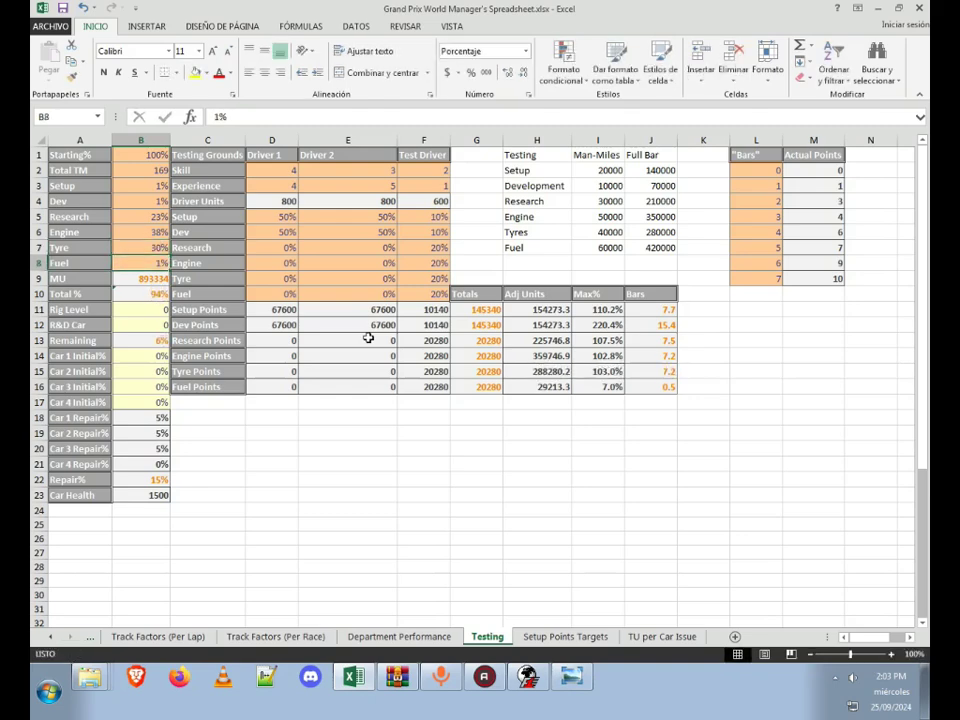
{"action": "key", "text": "Return"}
{"action": "key", "text": "Up"}
{"action": "type", "text": "20"}
{"action": "key", "text": "Return"}
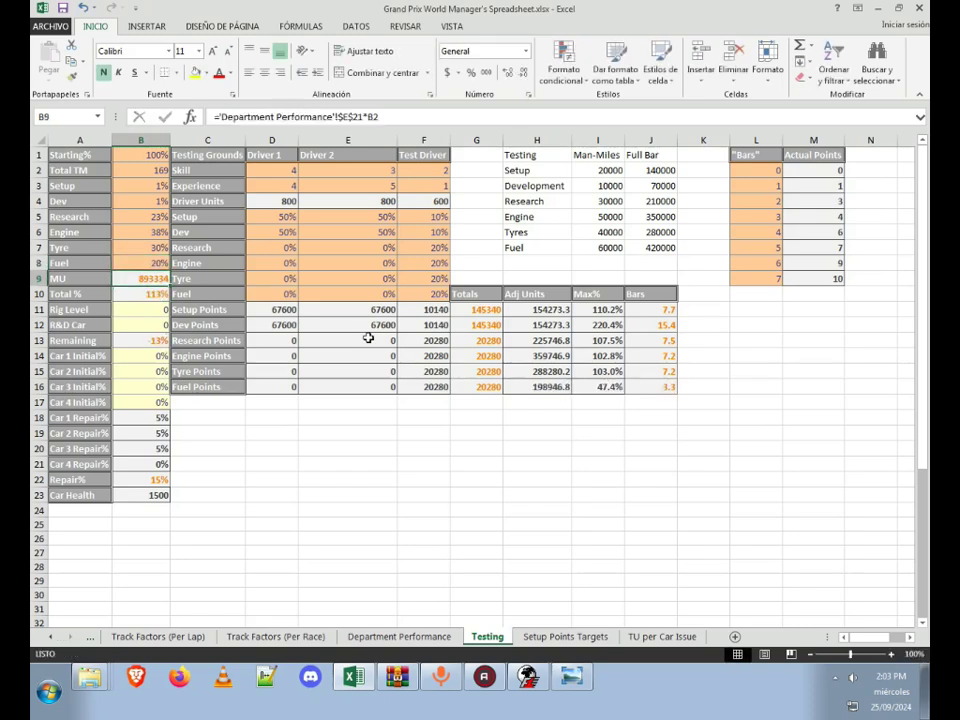
{"action": "key", "text": "Up"}
{"action": "type", "text": "40"}
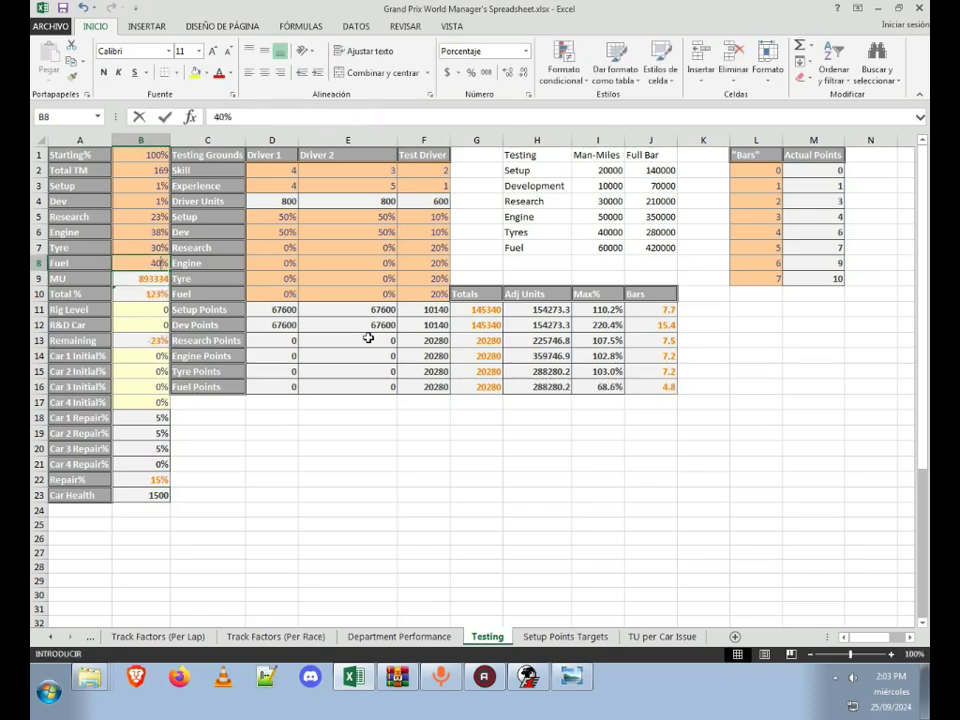
{"action": "key", "text": "Return"}
{"action": "key", "text": "Up"}
{"action": "type", "text": "50"}
{"action": "key", "text": "Return"}
{"action": "key", "text": "Up"}
{"action": "type", "text": "45"}
{"action": "key", "text": "Return"}
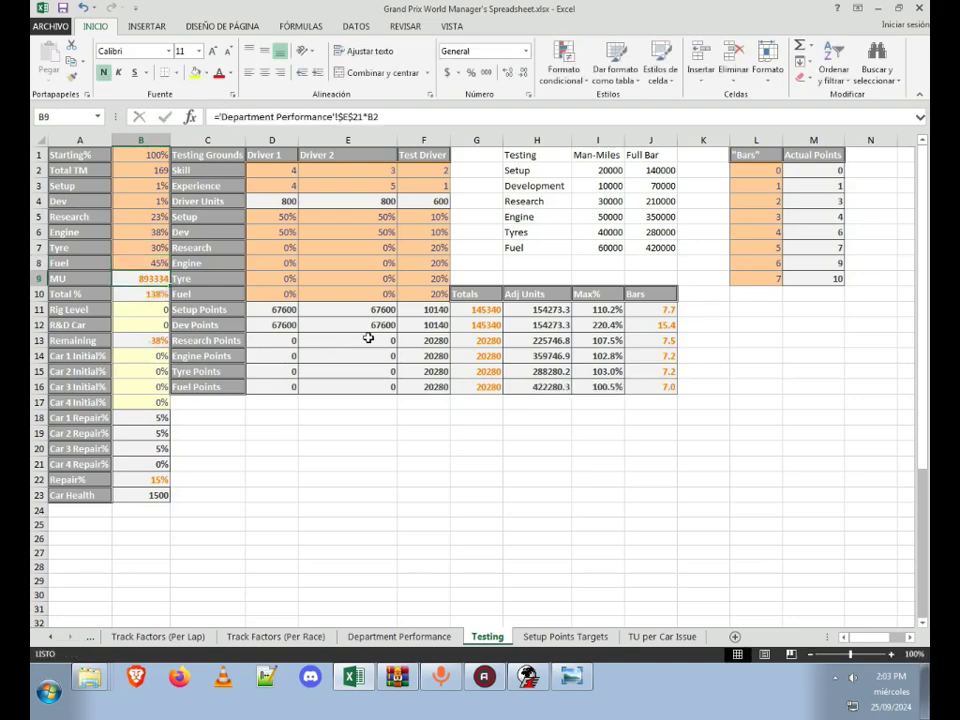
{"action": "key", "text": "Up"}
{"action": "type", "text": "44"}
{"action": "key", "text": "BackSpace"}
{"action": "type", "text": "6"}
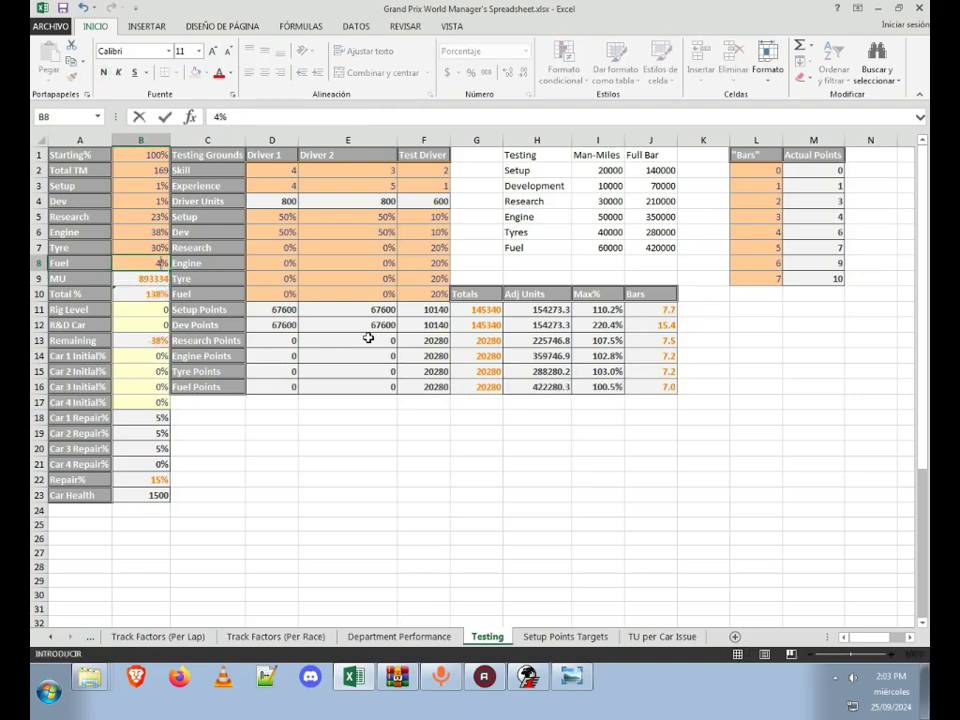
{"action": "key", "text": "Return"}
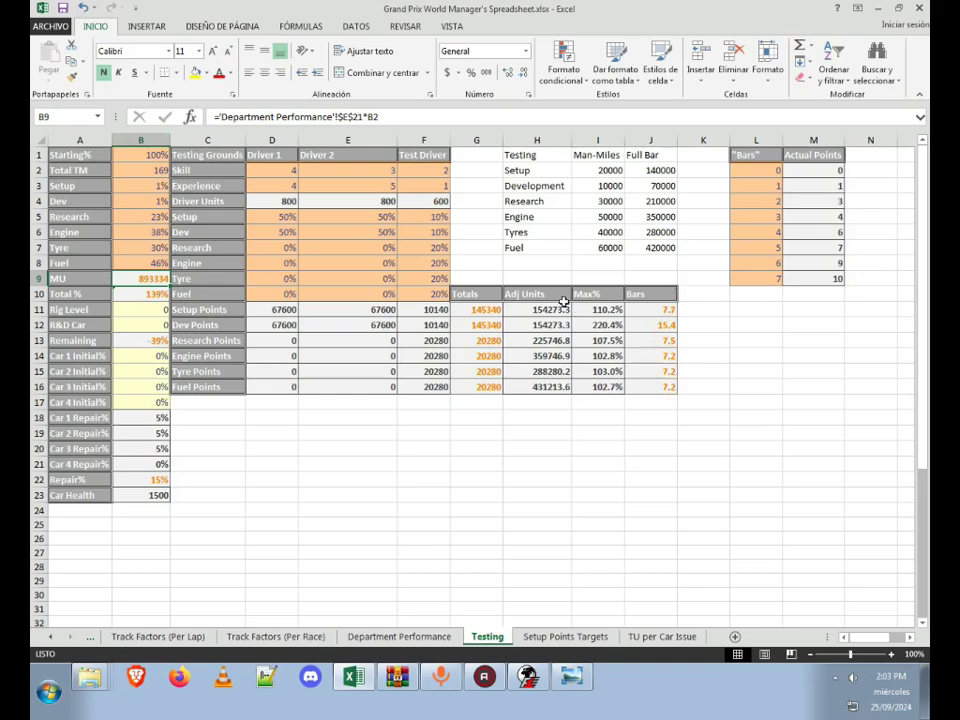
{"action": "left_click", "coordinate": [284, 212]}
{"action": "left_click", "coordinate": [287, 230]}
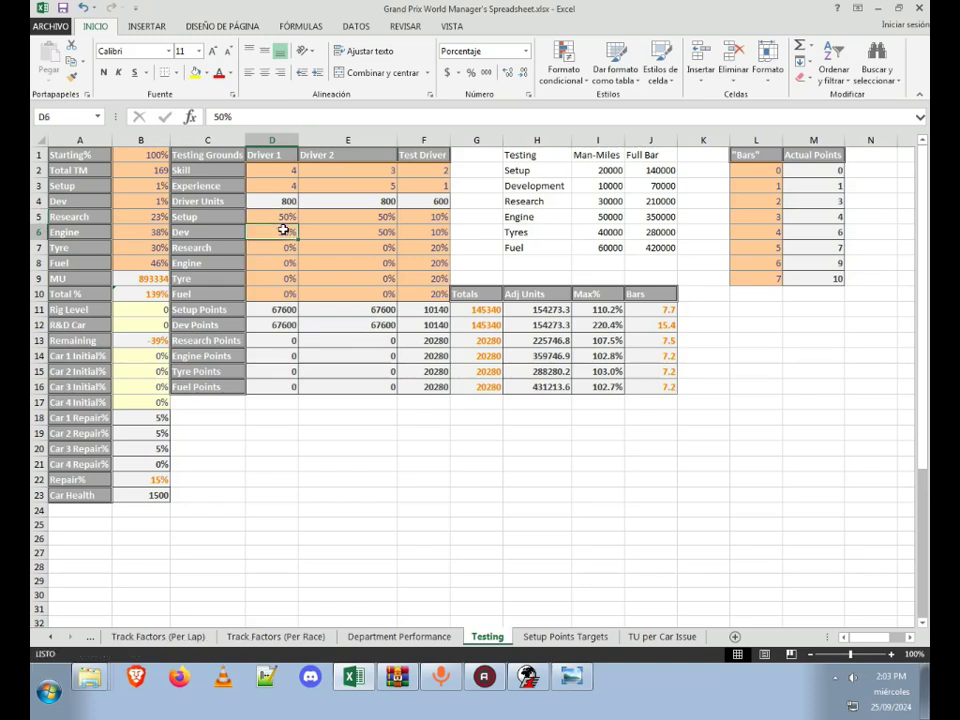
{"action": "left_click", "coordinate": [433, 231]}
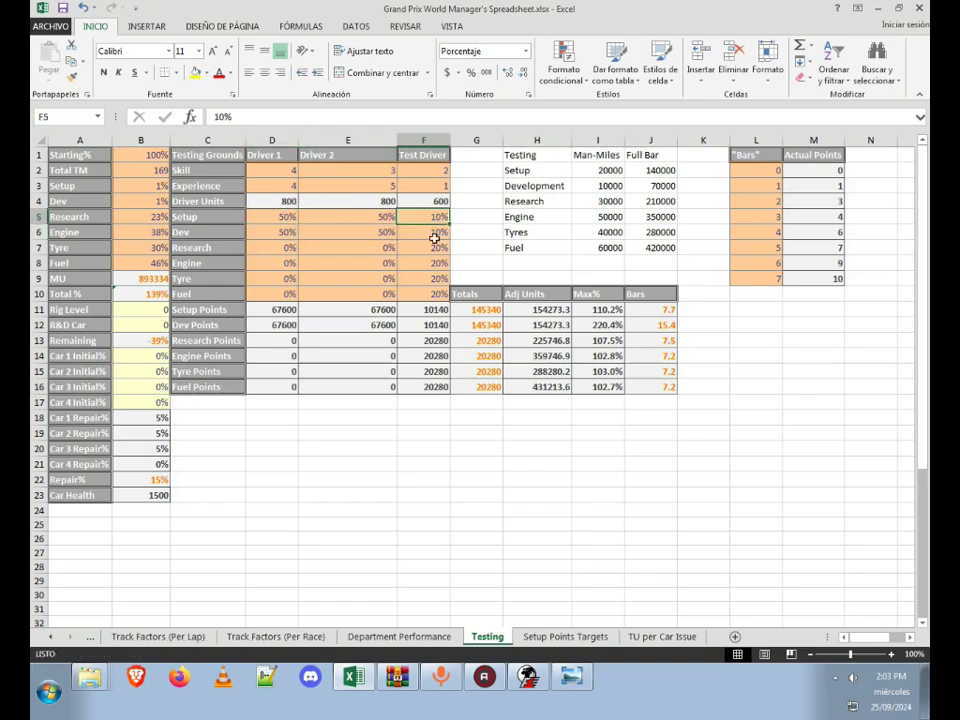
{"action": "left_click", "coordinate": [435, 244]}
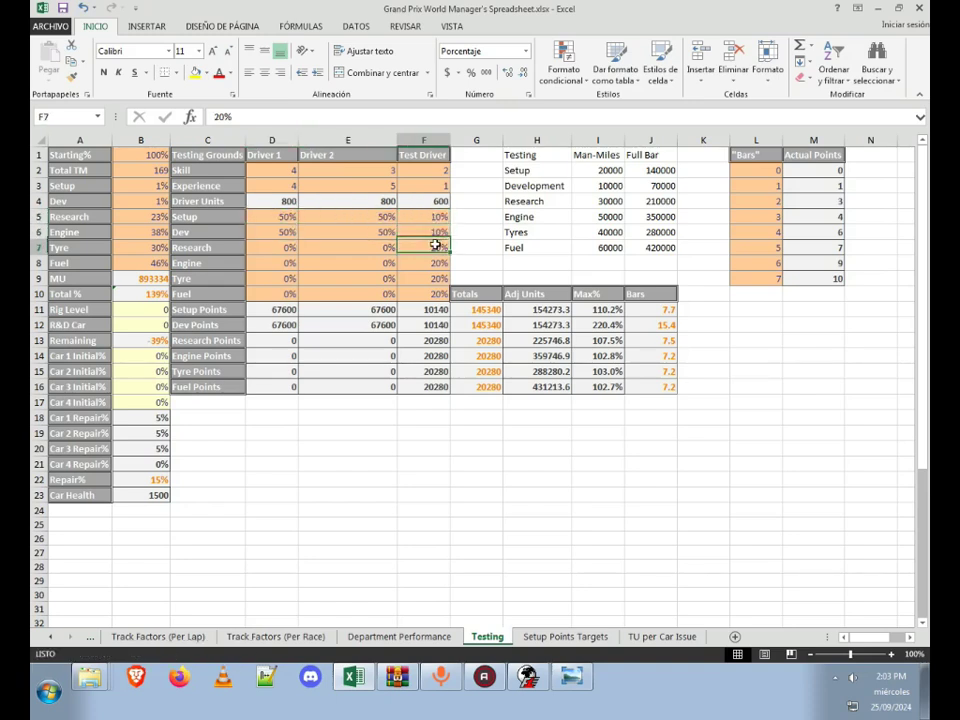
{"action": "double_click", "coordinate": [436, 263]}
{"action": "left_click", "coordinate": [435, 291]}
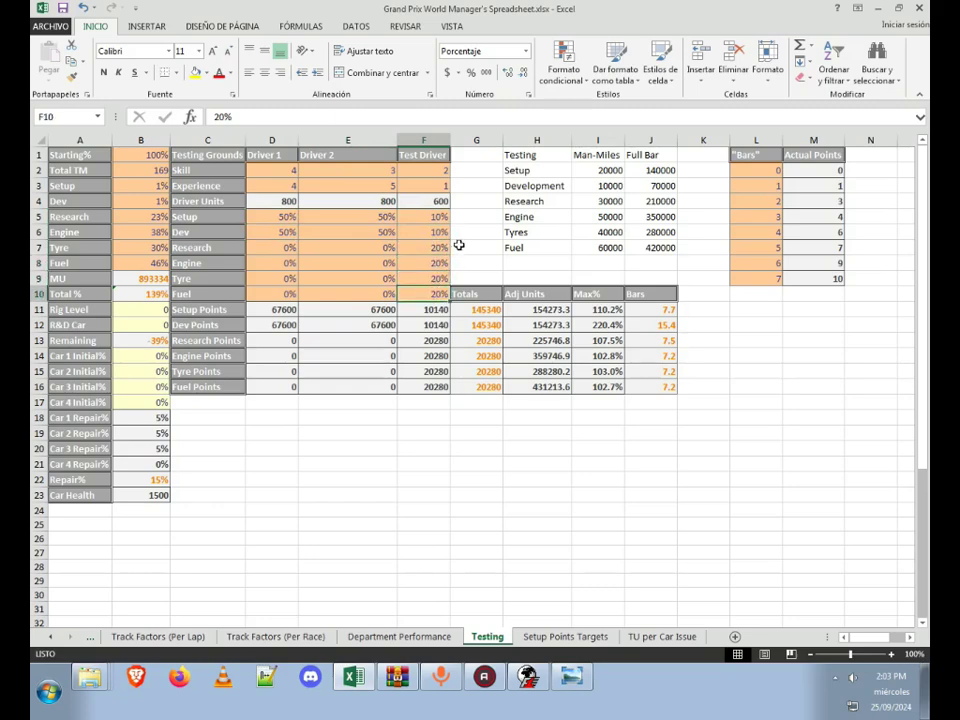
{"action": "left_click", "coordinate": [273, 231]}
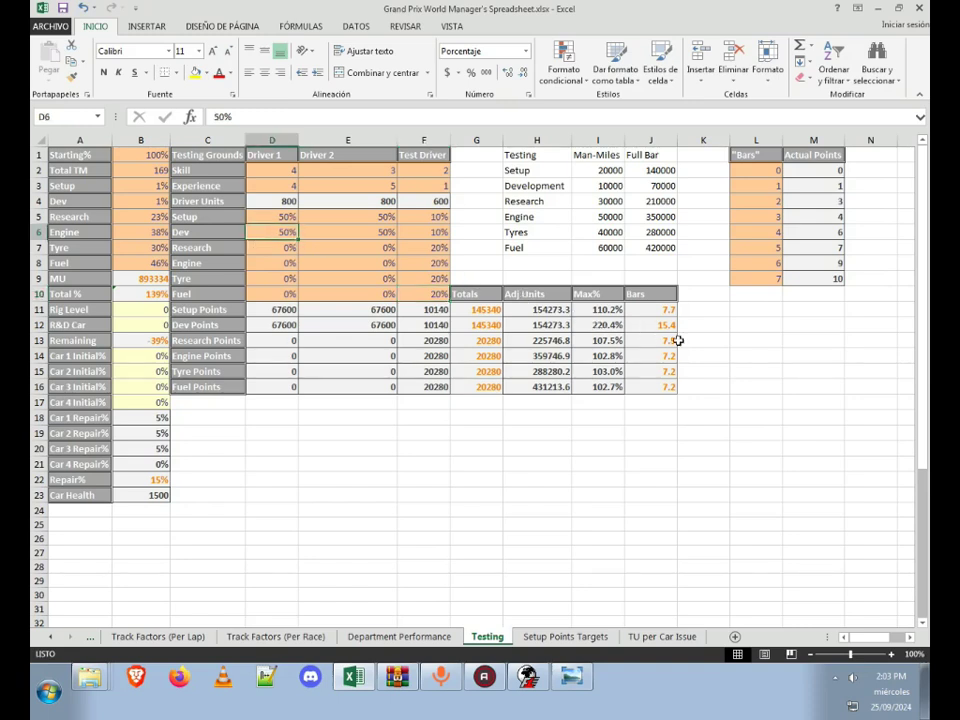
{"action": "type", "text": "10"}
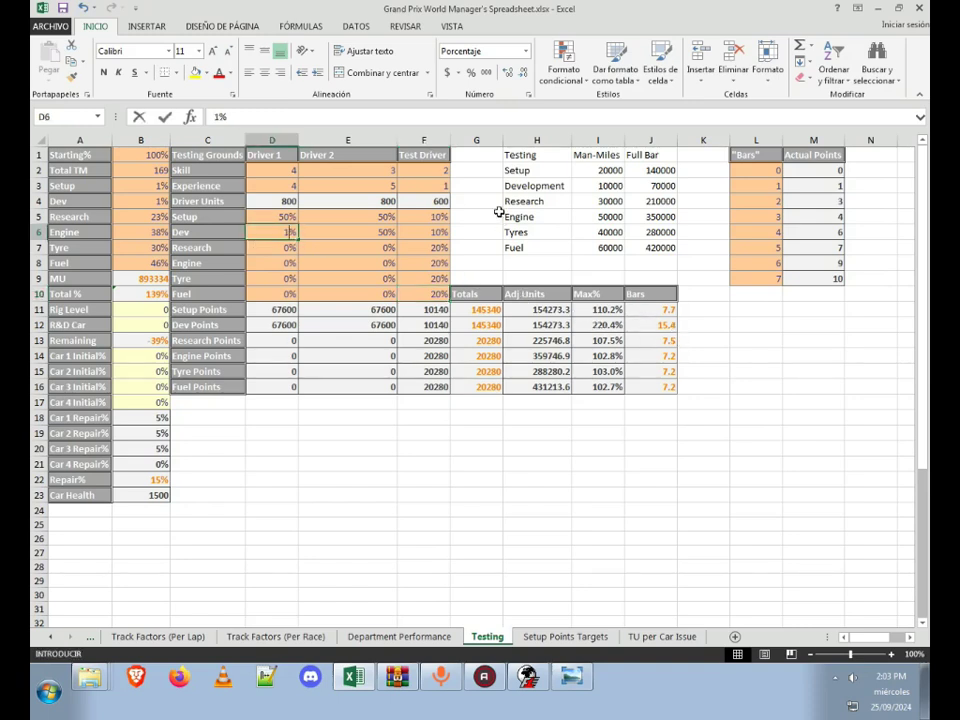
{"action": "key", "text": "Tab"}
{"action": "type", "text": "10"}
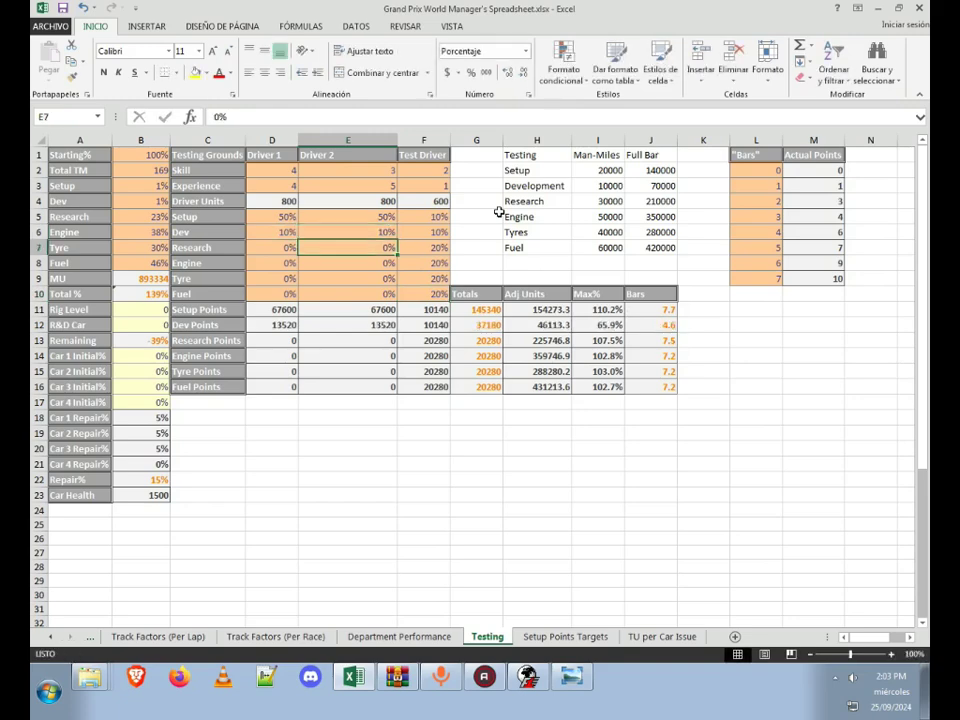
{"action": "key", "text": "Up"}
{"action": "key", "text": "Left"}
{"action": "key", "text": "ctrl+j"}
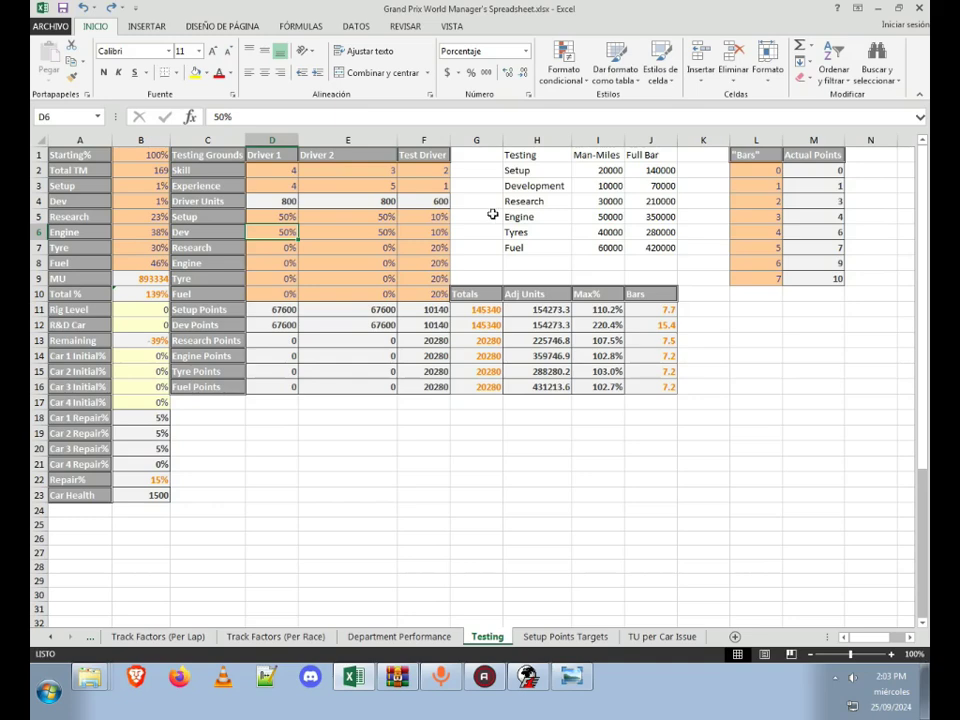
{"action": "left_click", "coordinate": [155, 295]}
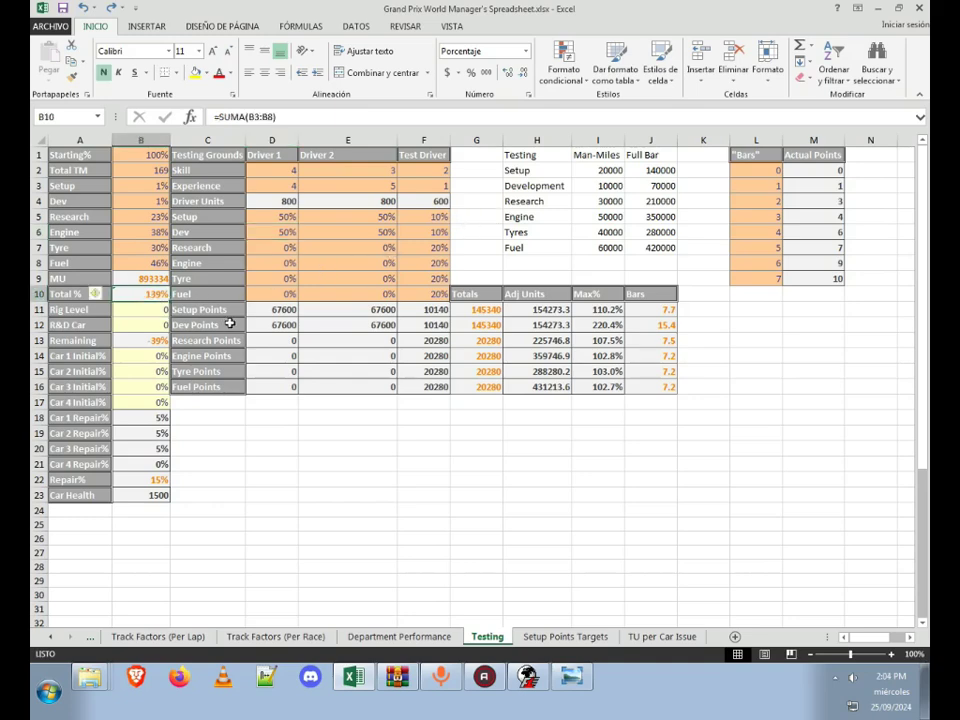
{"action": "left_click", "coordinate": [143, 340]}
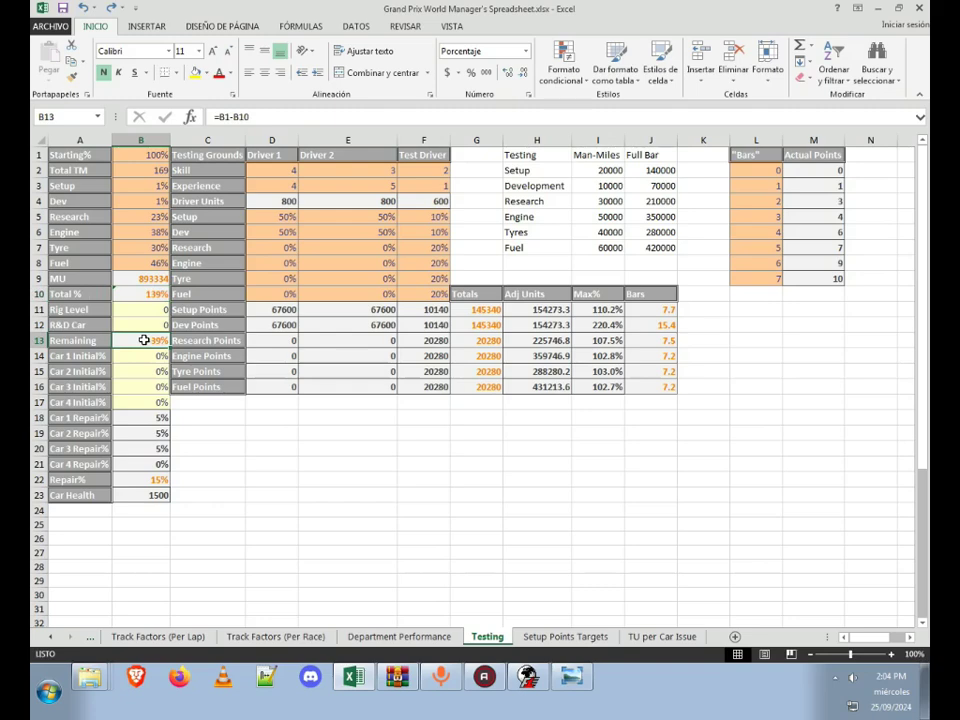
Step: Change the Total TM value to 176
{"action": "left_click", "coordinate": [152, 168]}
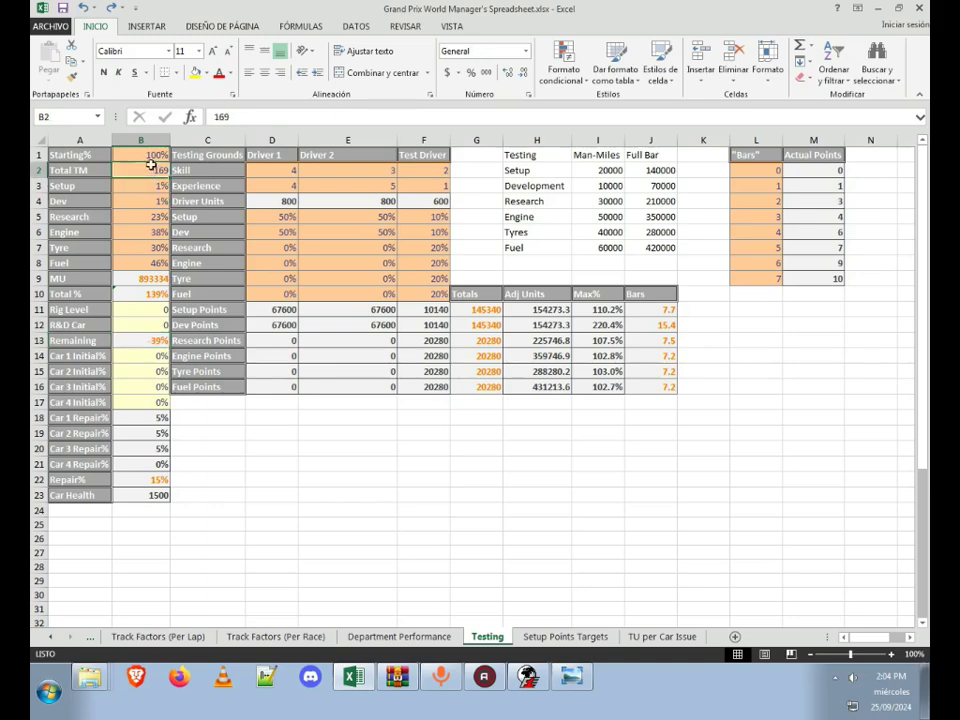
{"action": "type", "text": "176"}
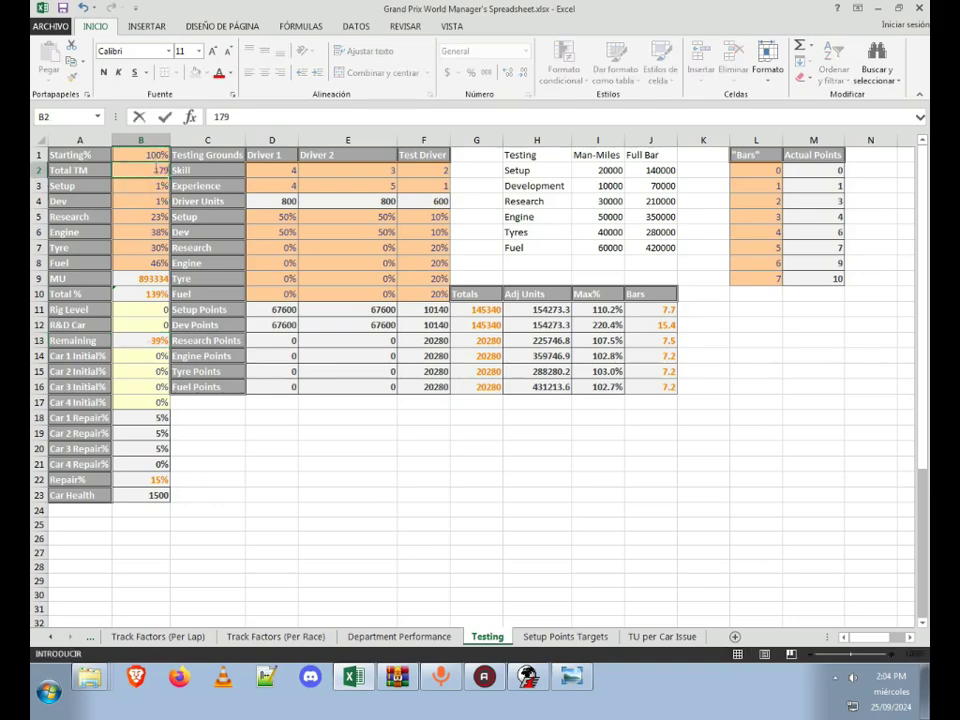
{"action": "key", "text": "Return"}
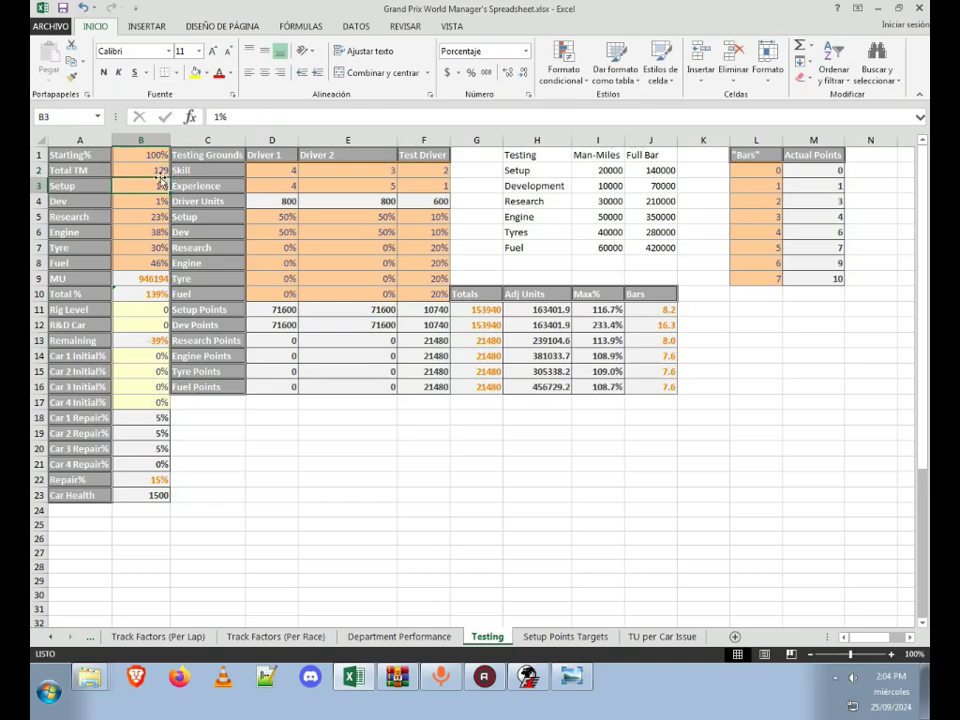
{"action": "left_click", "coordinate": [160, 172]}
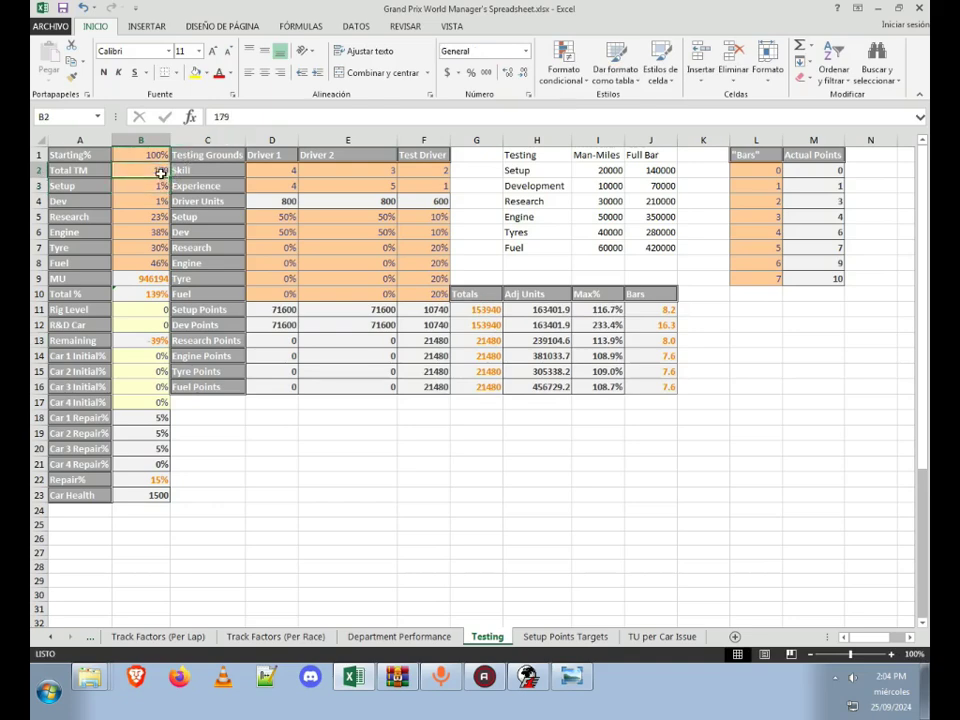
Step: Set the Research share to 21% and the Engine share to 36%
{"action": "left_click", "coordinate": [160, 214]}
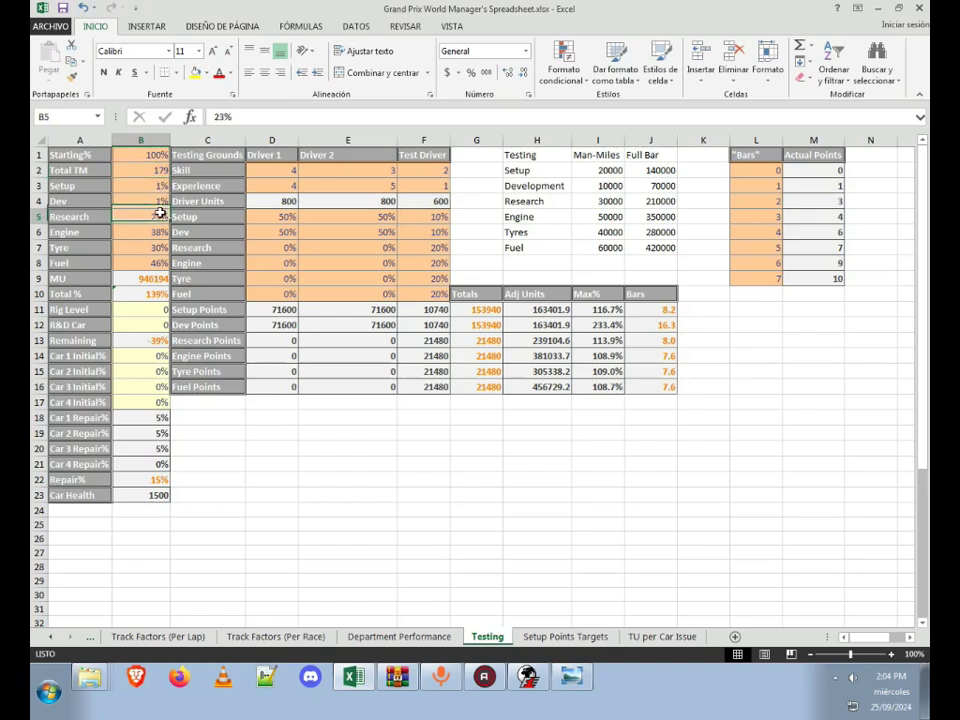
{"action": "type", "text": "21"}
{"action": "key", "text": "Return"}
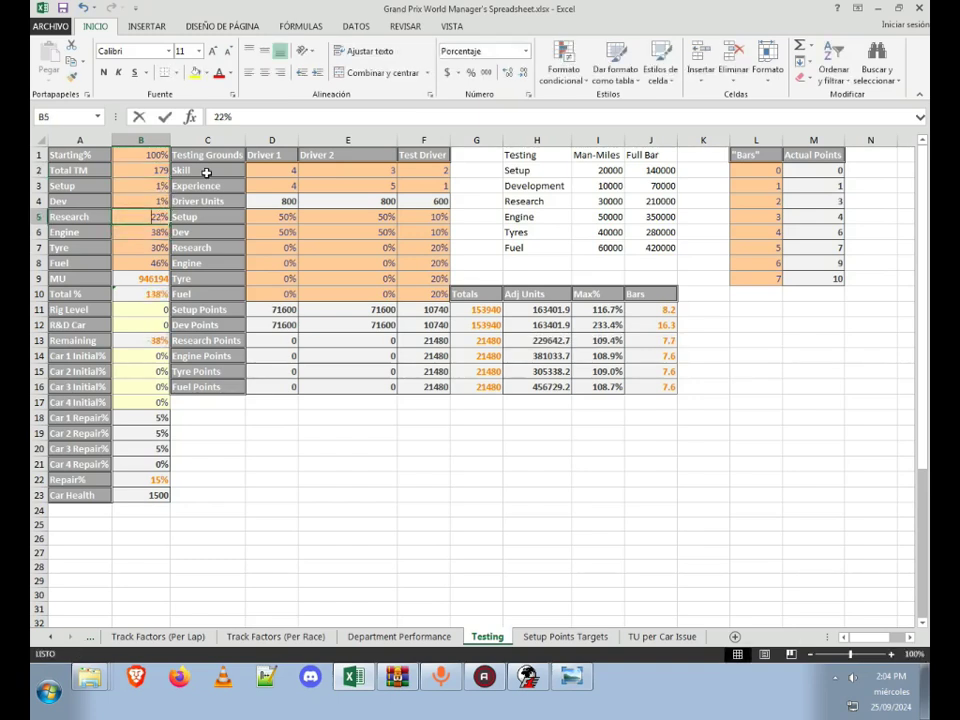
{"action": "key", "text": "Up"}
{"action": "type", "text": "2"}
{"action": "type", "text": "1"}
{"action": "key", "text": "Return"}
{"action": "type", "text": "35"}
{"action": "key", "text": "Return"}
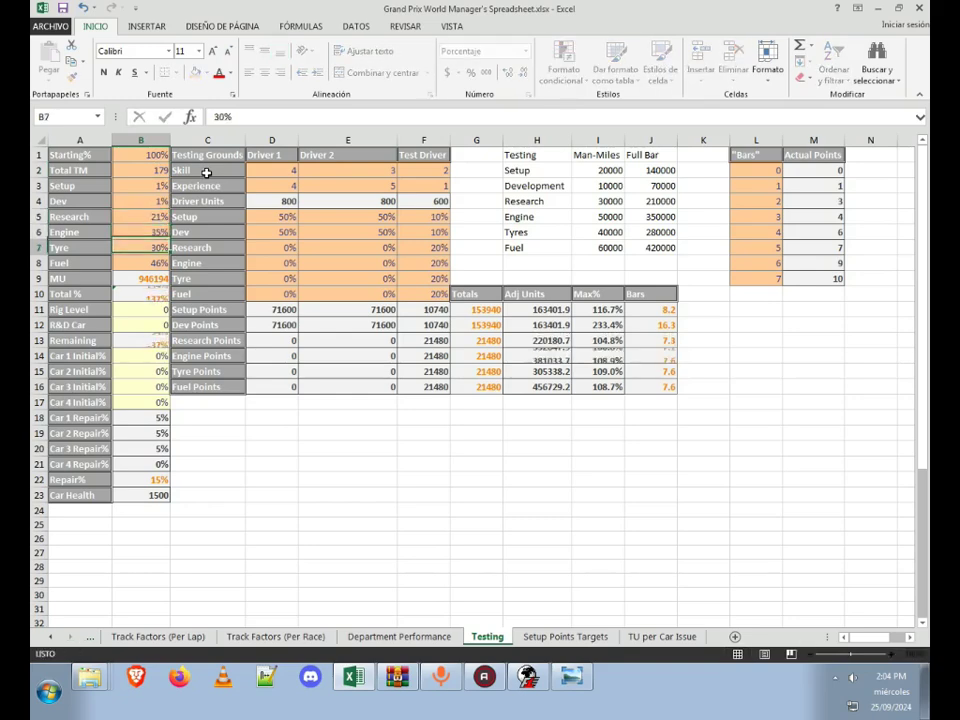
{"action": "key", "text": "Up"}
{"action": "type", "text": "34"}
{"action": "key", "text": "Return"}
{"action": "key", "text": "Up"}
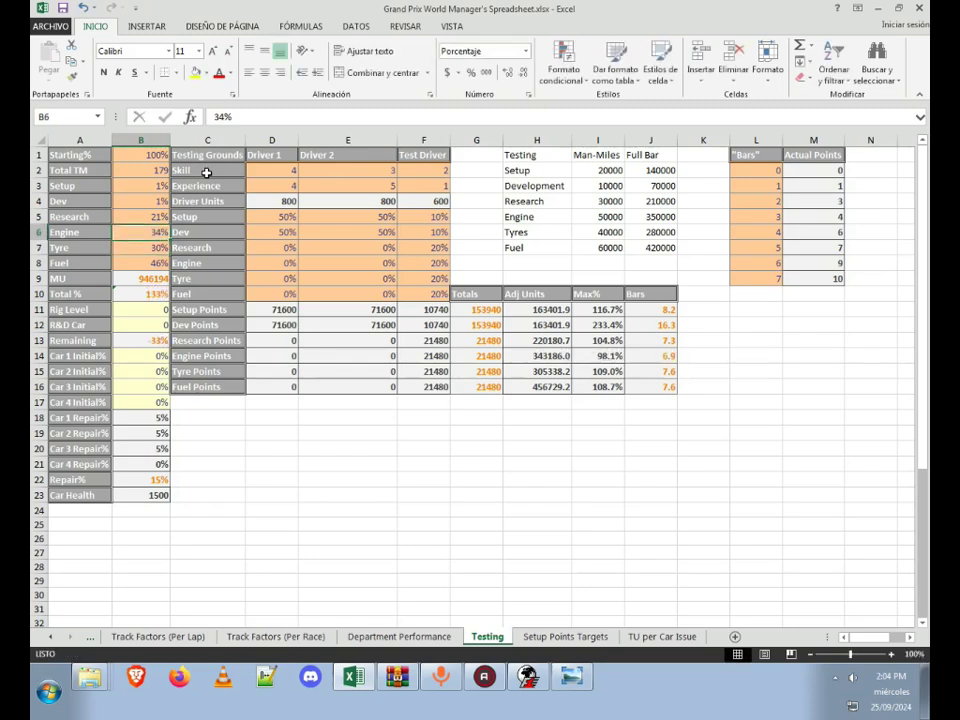
{"action": "type", "text": "36"}
{"action": "key", "text": "Return"}
{"action": "key", "text": "Up"}
{"action": "type", "text": "36"}
{"action": "key", "text": "Return"}
Step: Set the Tyre share to 28% after briefly trying 27%
{"action": "type", "text": "28"}
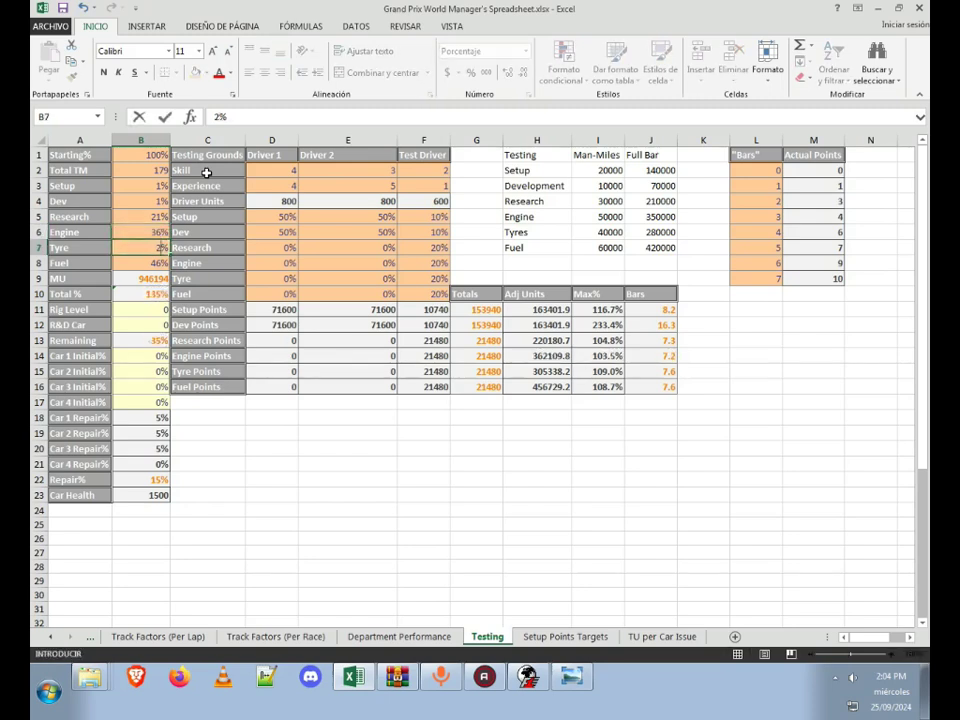
{"action": "key", "text": "Return"}
{"action": "key", "text": "Up"}
{"action": "type", "text": "27"}
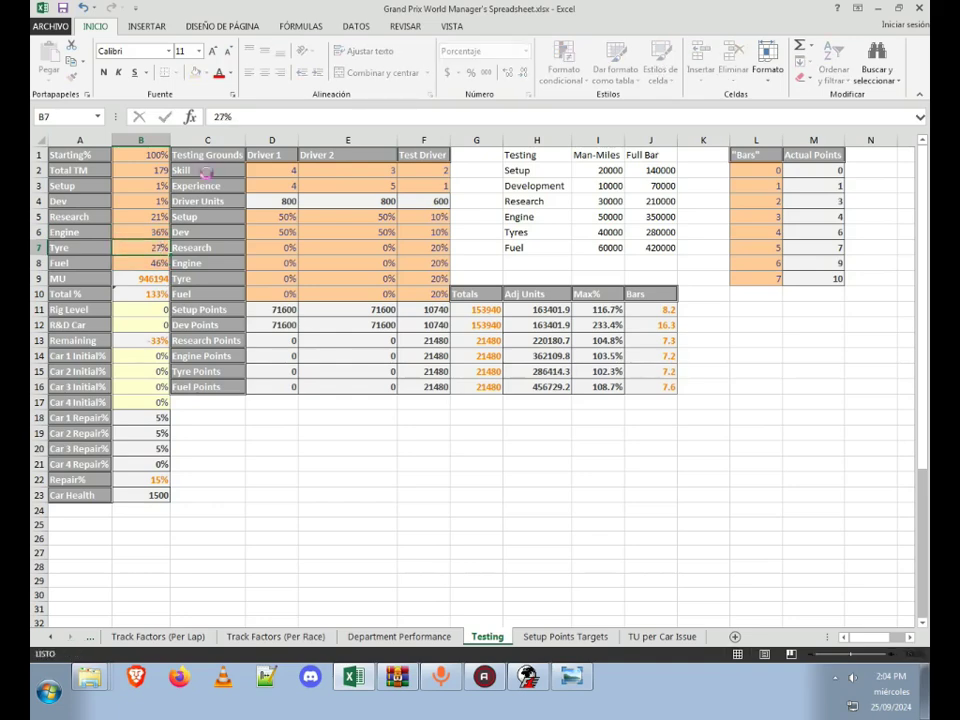
{"action": "key", "text": "Return"}
{"action": "key", "text": "Up"}
{"action": "type", "text": "28"}
{"action": "key", "text": "Return"}
Step: Settle the Fuel share at 43% after trying 44% and 42%
{"action": "type", "text": "44"}
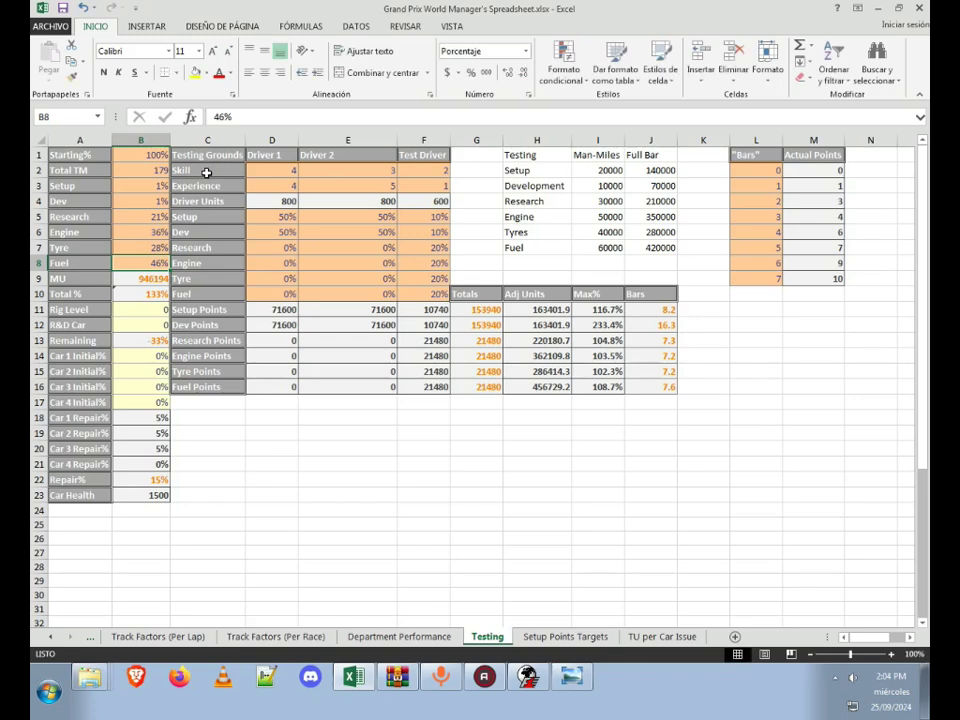
{"action": "key", "text": "Return"}
{"action": "key", "text": "Up"}
{"action": "type", "text": "43"}
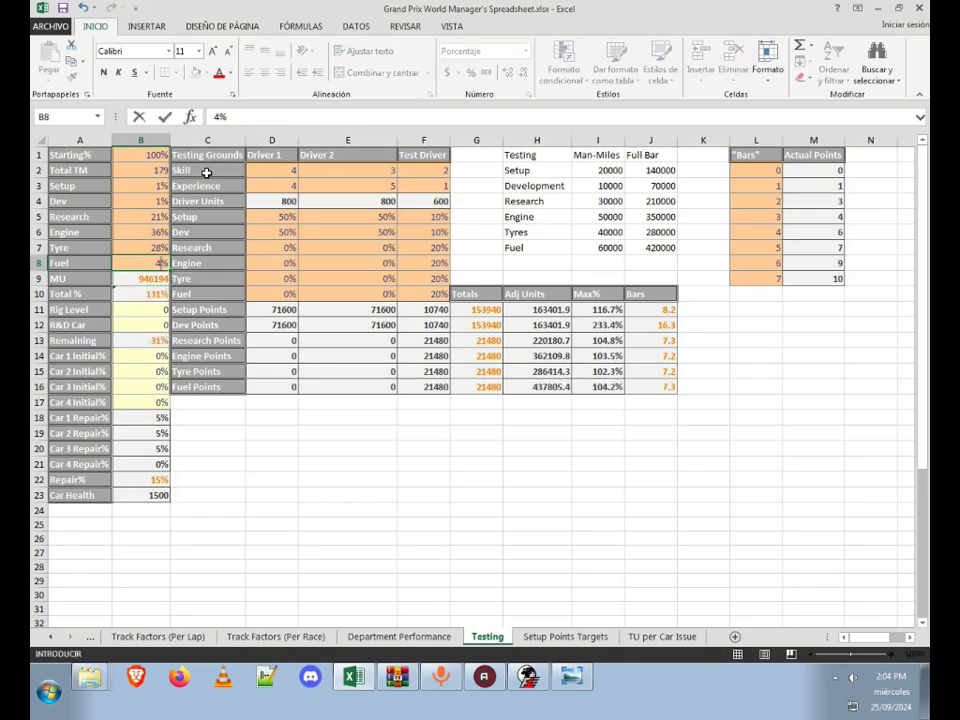
{"action": "key", "text": "Return"}
{"action": "key", "text": "Up"}
{"action": "type", "text": "42"}
{"action": "key", "text": "Return"}
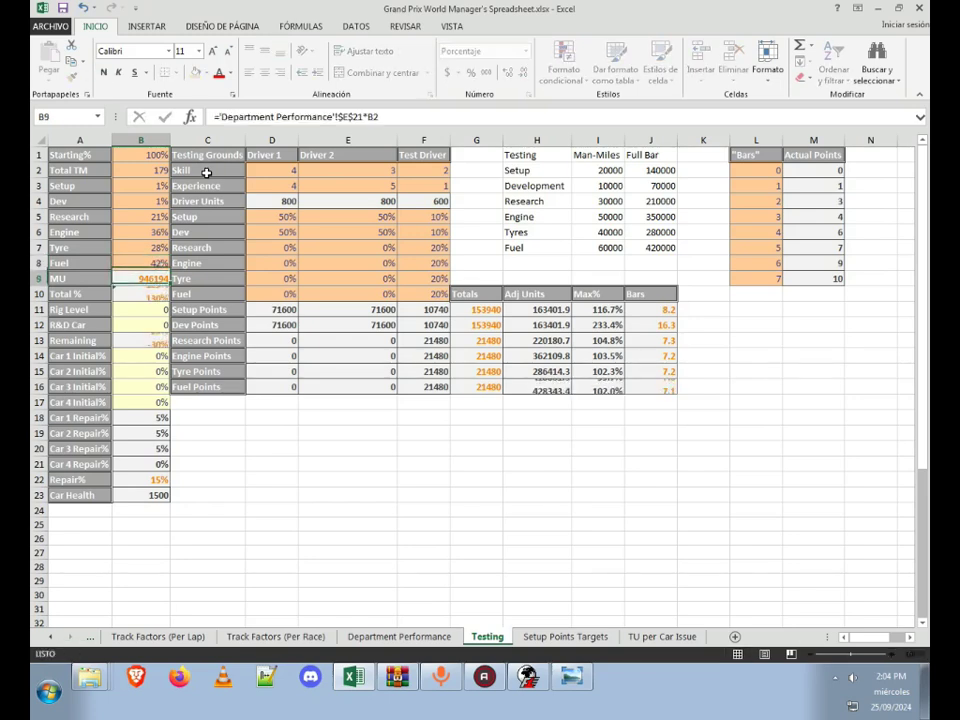
{"action": "key", "text": "Up"}
{"action": "type", "text": "43"}
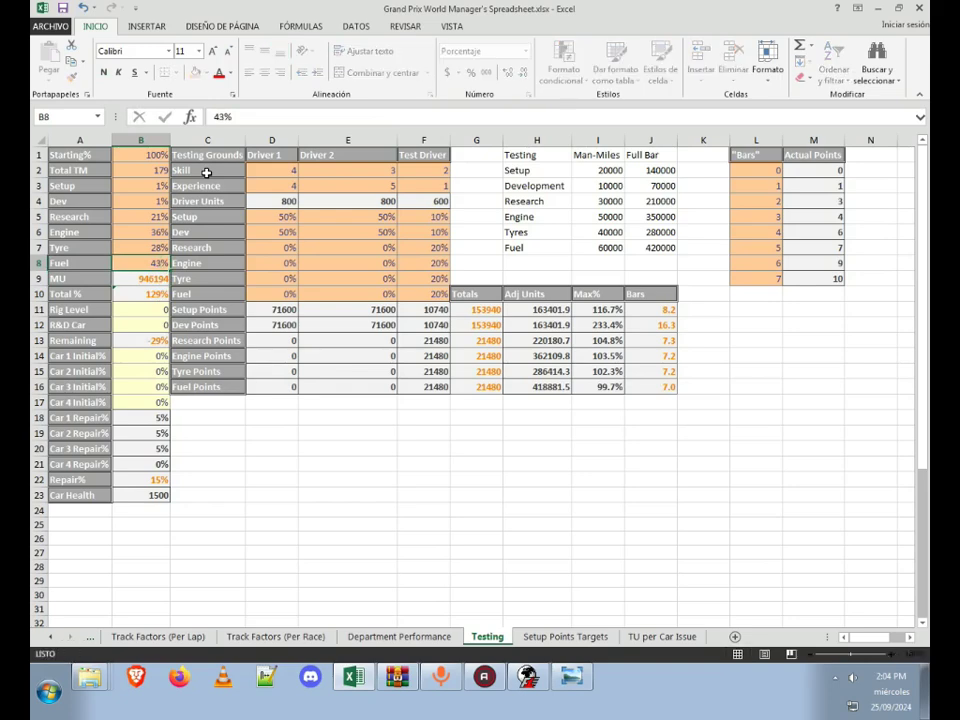
{"action": "key", "text": "Return"}
{"action": "key", "text": "Up"}
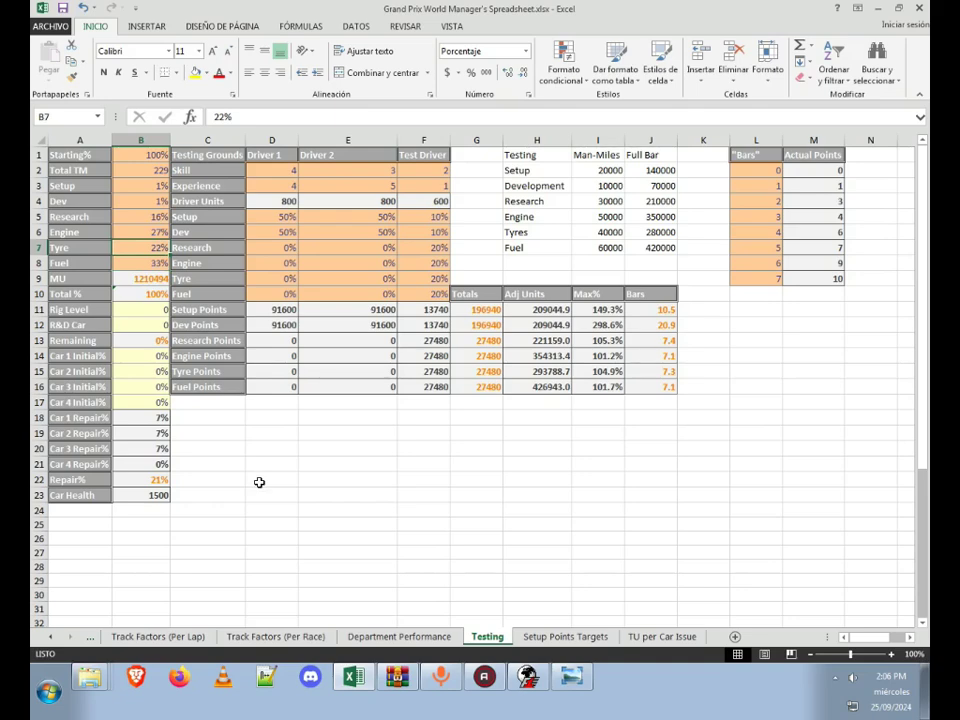
Step: Review Total TM 229 and the Dev, Research 16%, Engine, Tyre 22% and Fuel 33% shares
{"action": "left_click", "coordinate": [152, 170]}
{"action": "left_click", "coordinate": [158, 198]}
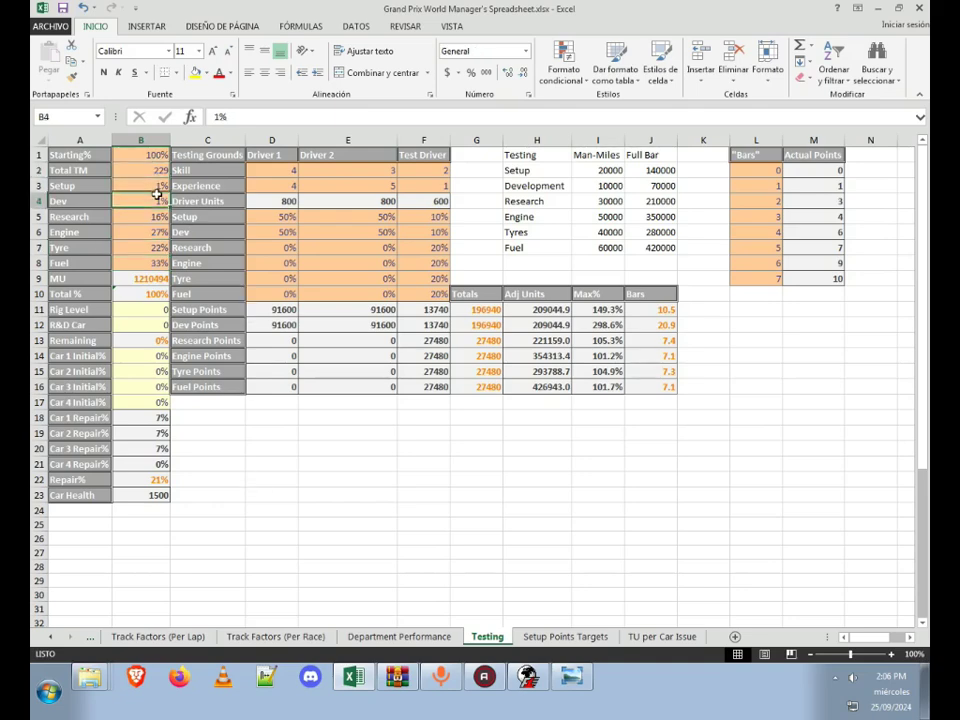
{"action": "left_click", "coordinate": [155, 216]}
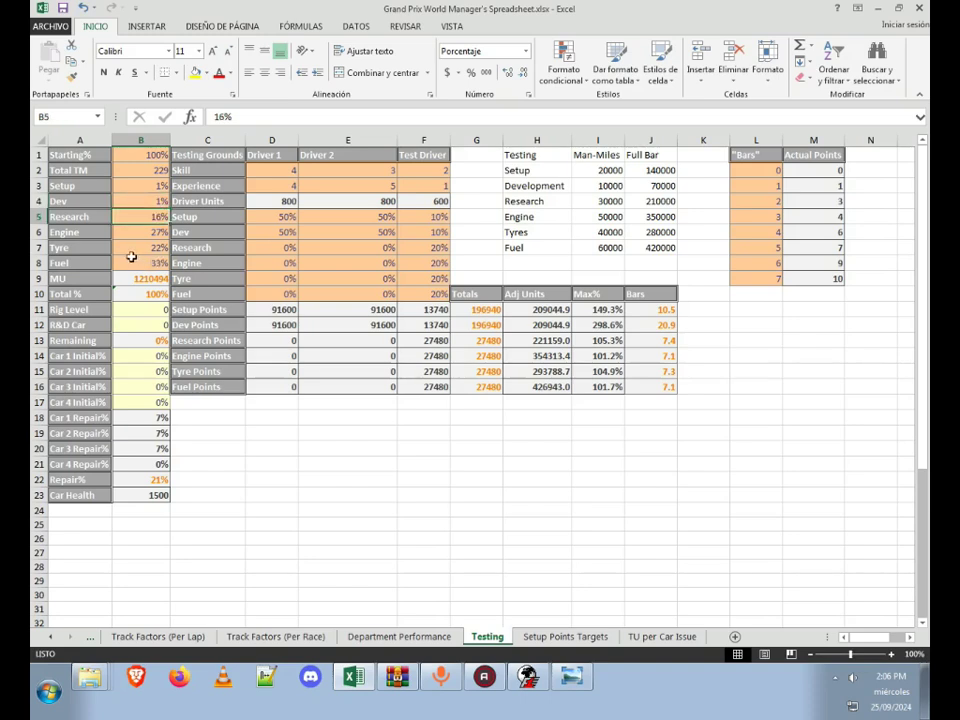
{"action": "left_click", "coordinate": [133, 231]}
{"action": "left_click", "coordinate": [130, 245]}
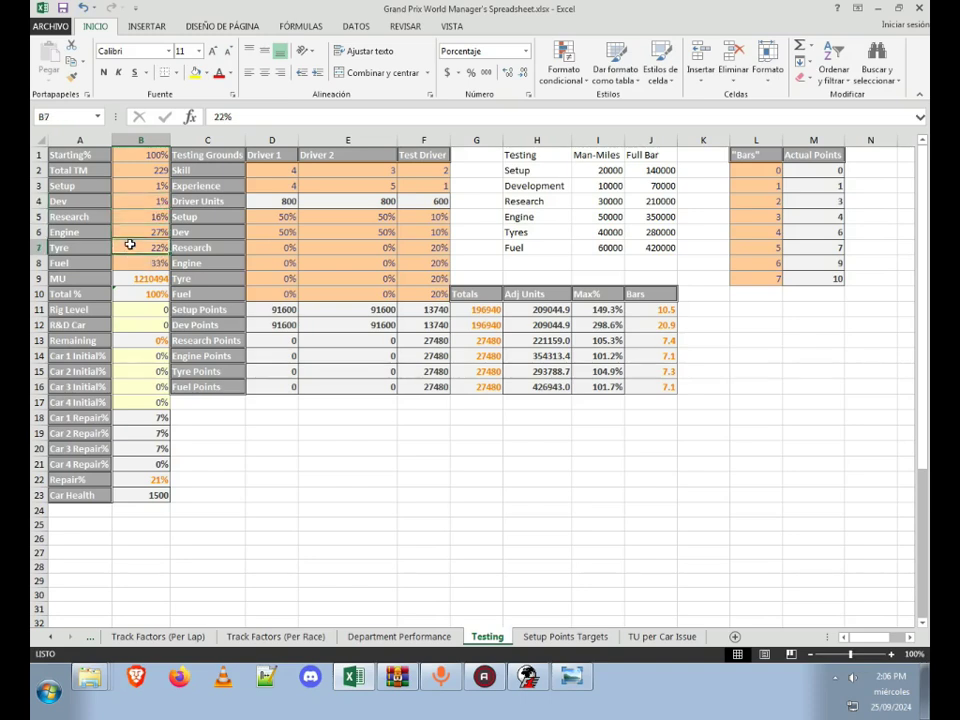
{"action": "left_click", "coordinate": [135, 259]}
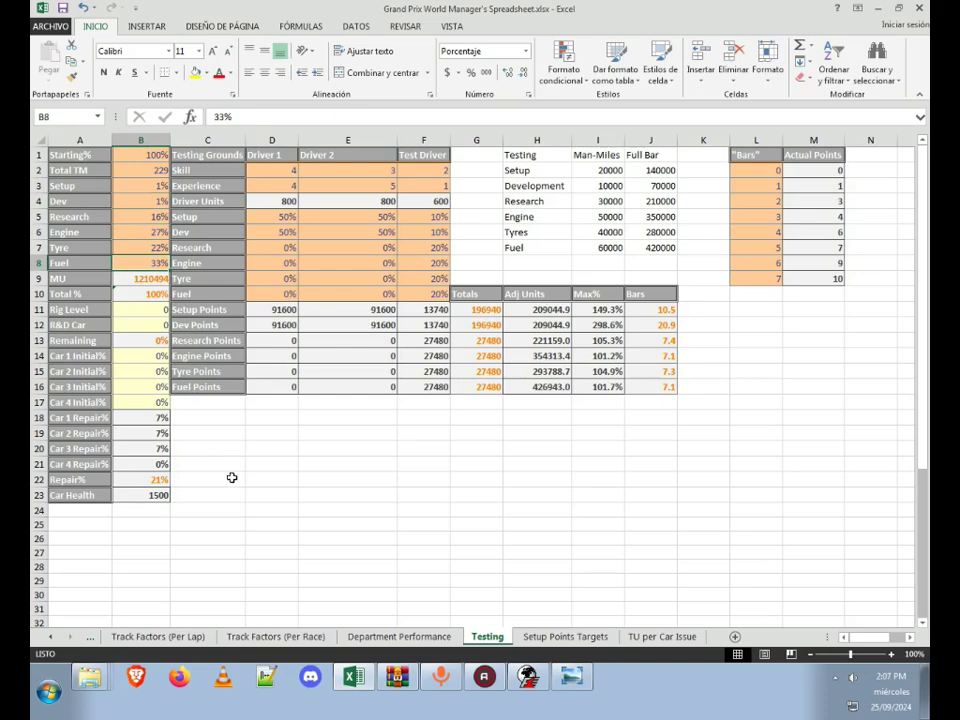
Step: Sum the six Bars figures in J11:J16 and confirm Total % adds up to 100%
{"action": "left_click", "coordinate": [647, 311]}
{"action": "left_click_drag", "start_coordinate": [647, 311], "coordinate": [660, 388]}
{"action": "left_click", "coordinate": [647, 449]}
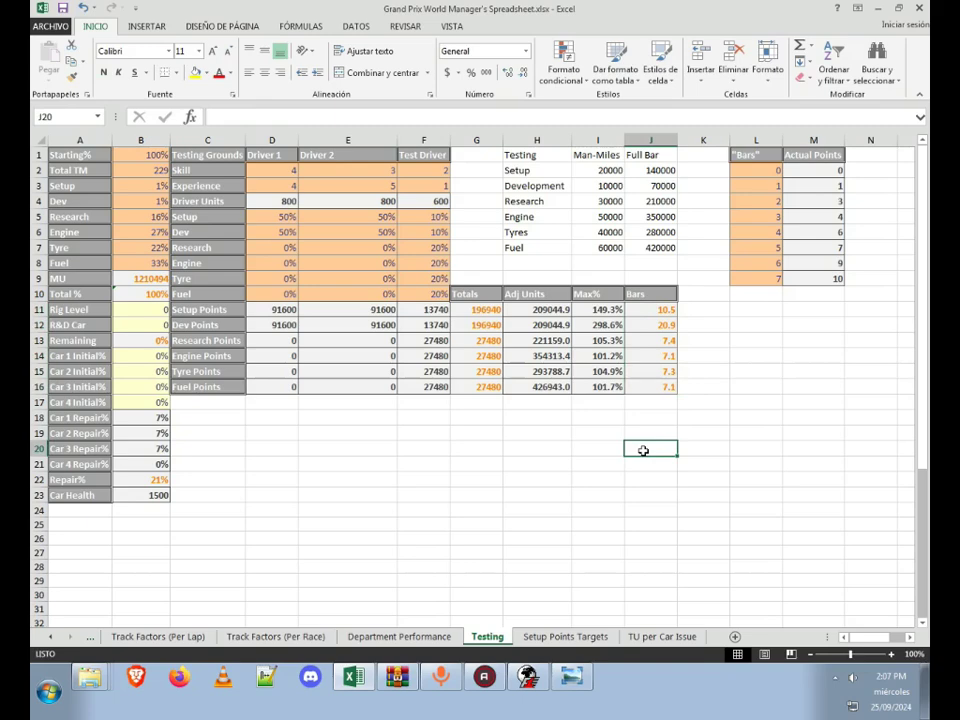
{"action": "left_click", "coordinate": [129, 289]}
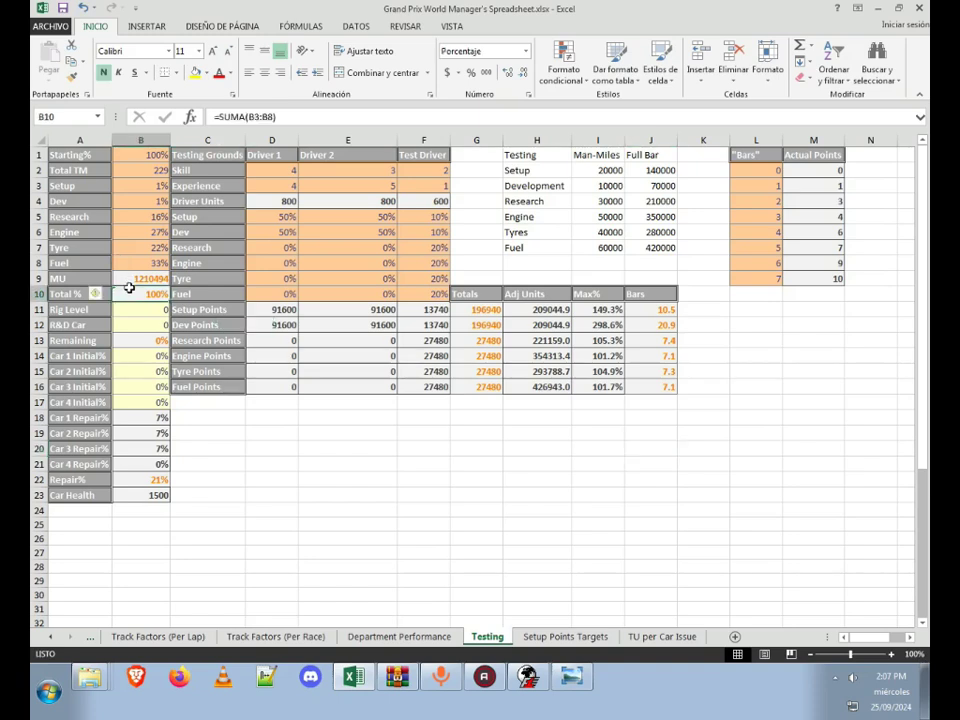
{"action": "left_click", "coordinate": [253, 418]}
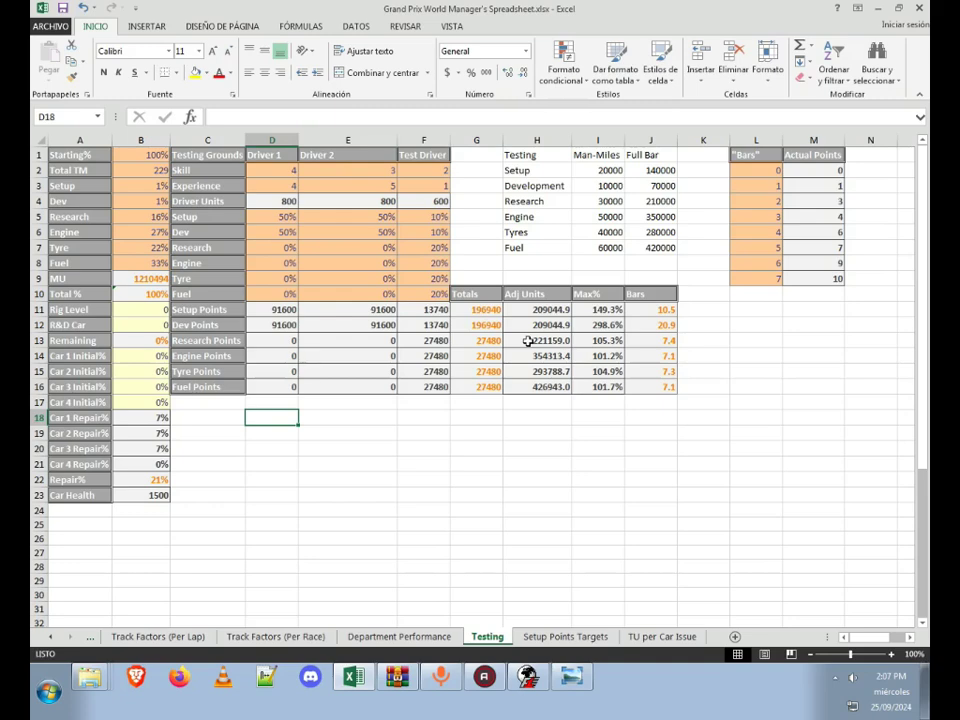
{"action": "left_click", "coordinate": [136, 481]}
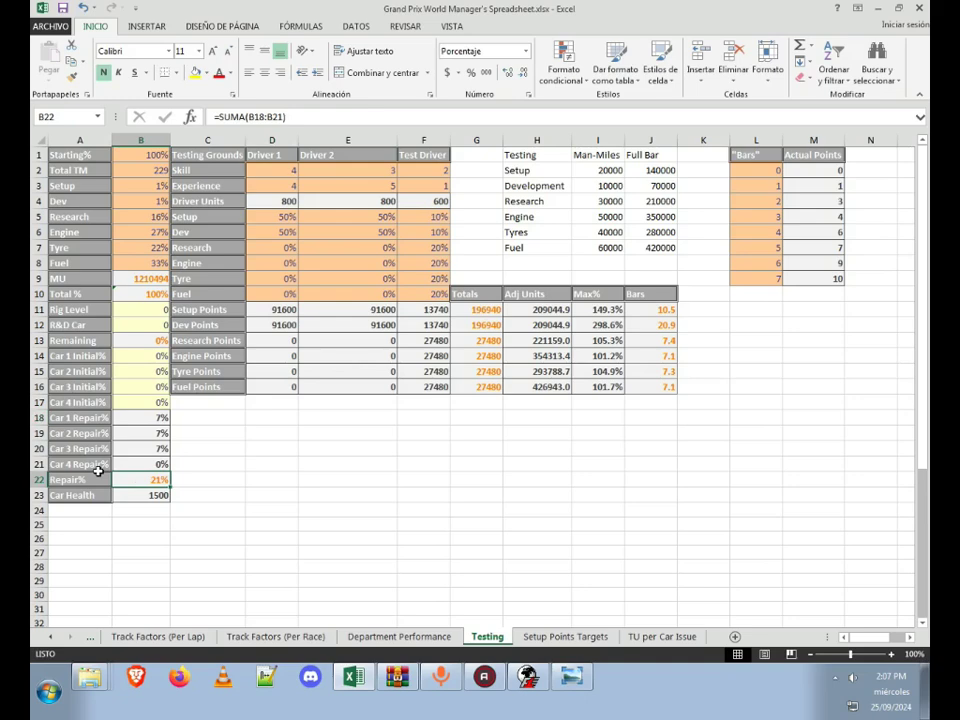
{"action": "left_click", "coordinate": [154, 497]}
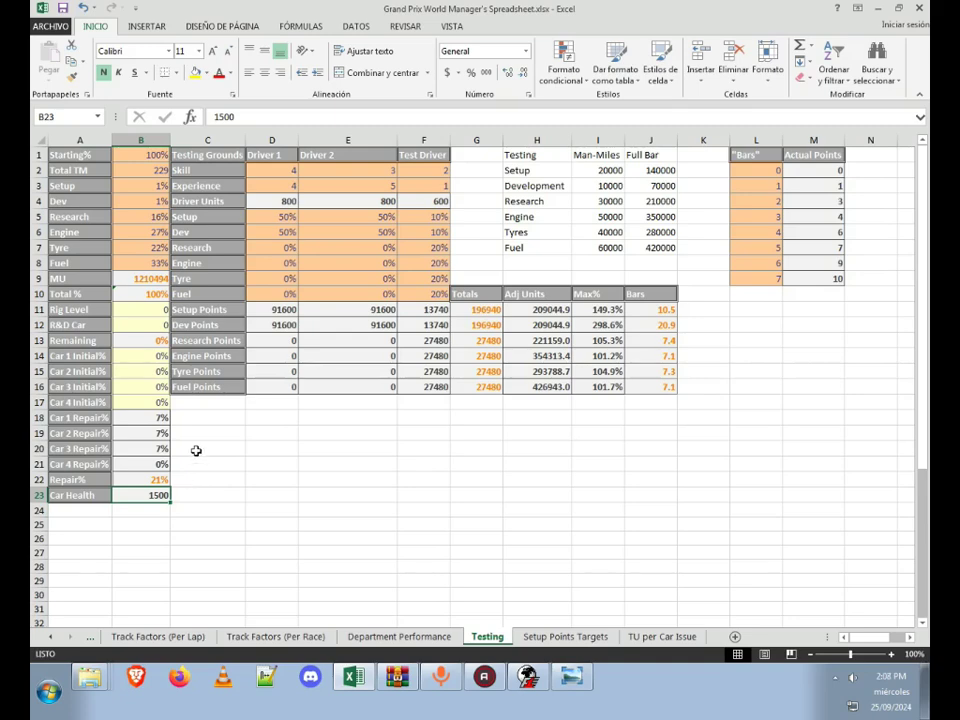
{"action": "left_click", "coordinate": [146, 352]}
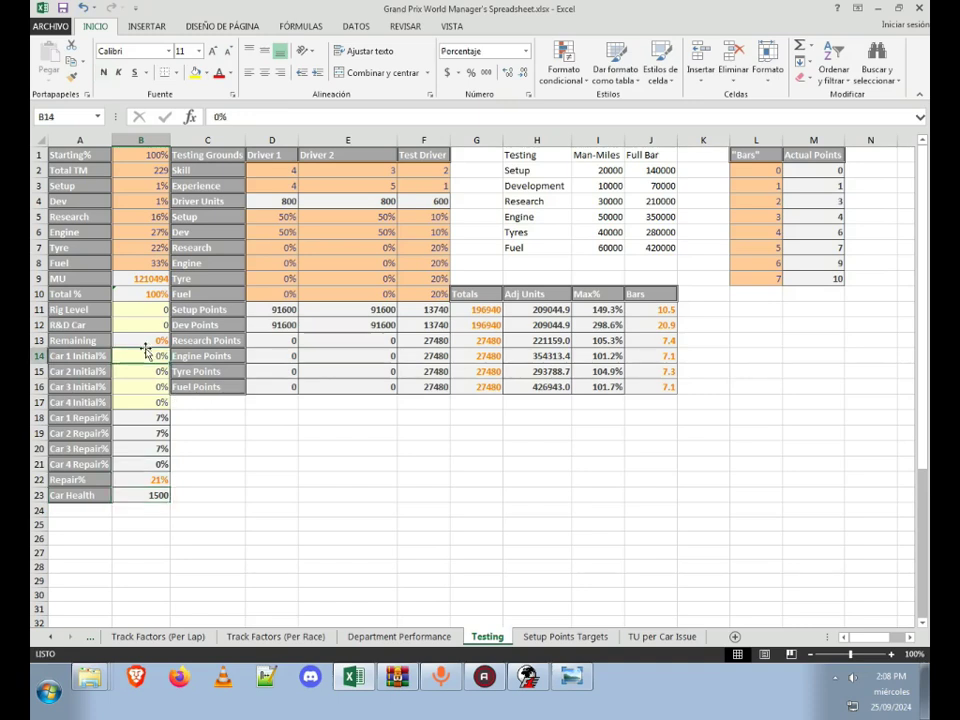
{"action": "left_click", "coordinate": [146, 339]}
{"action": "left_click", "coordinate": [156, 480]}
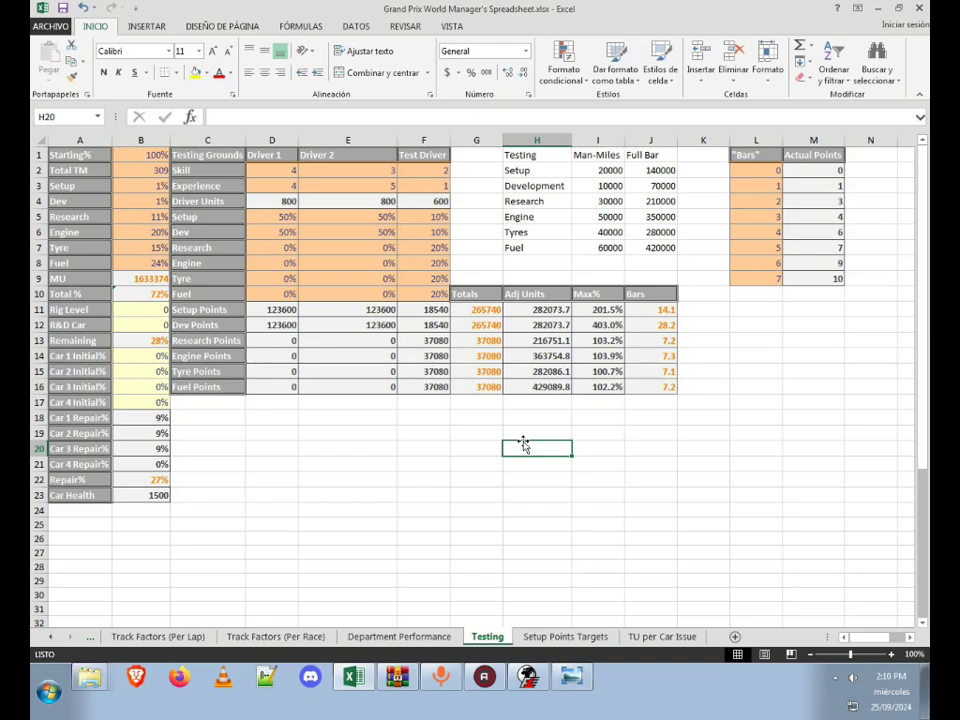
Step: Verify Remaining 28%, Repair% total, Total TM 309 and the Research, Engine, Tyre, Fuel percentages
{"action": "left_click", "coordinate": [125, 341]}
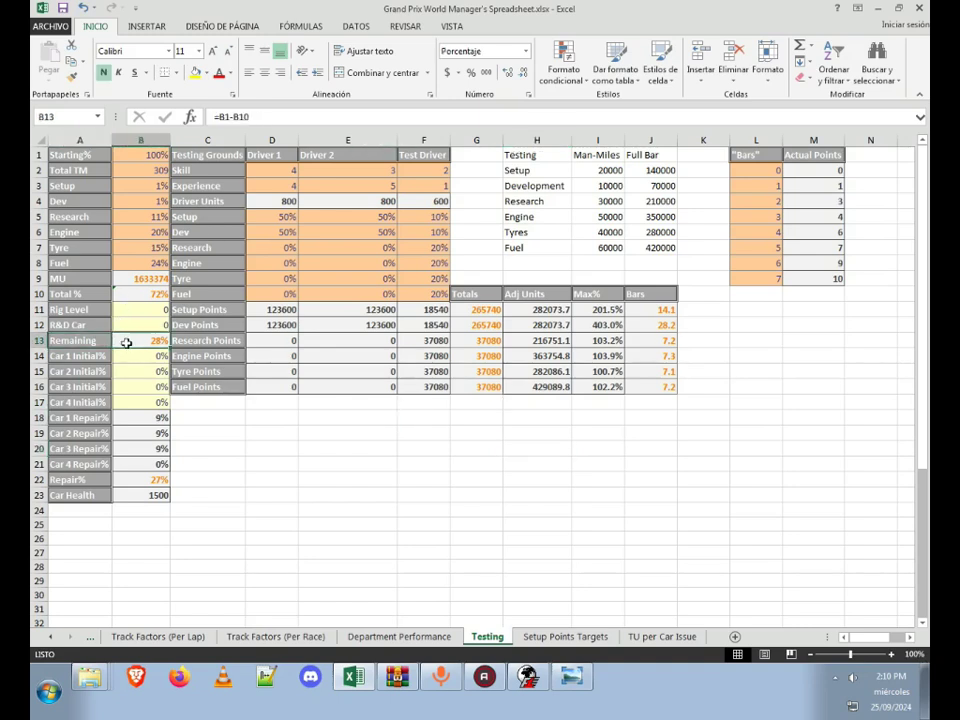
{"action": "left_click", "coordinate": [143, 480]}
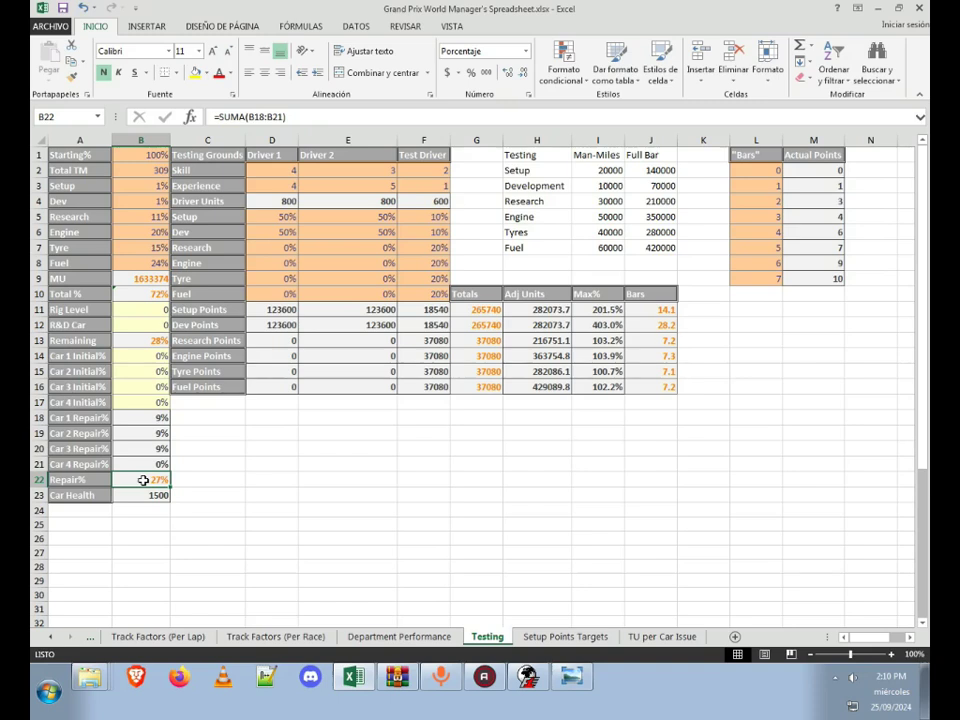
{"action": "left_click", "coordinate": [148, 170]}
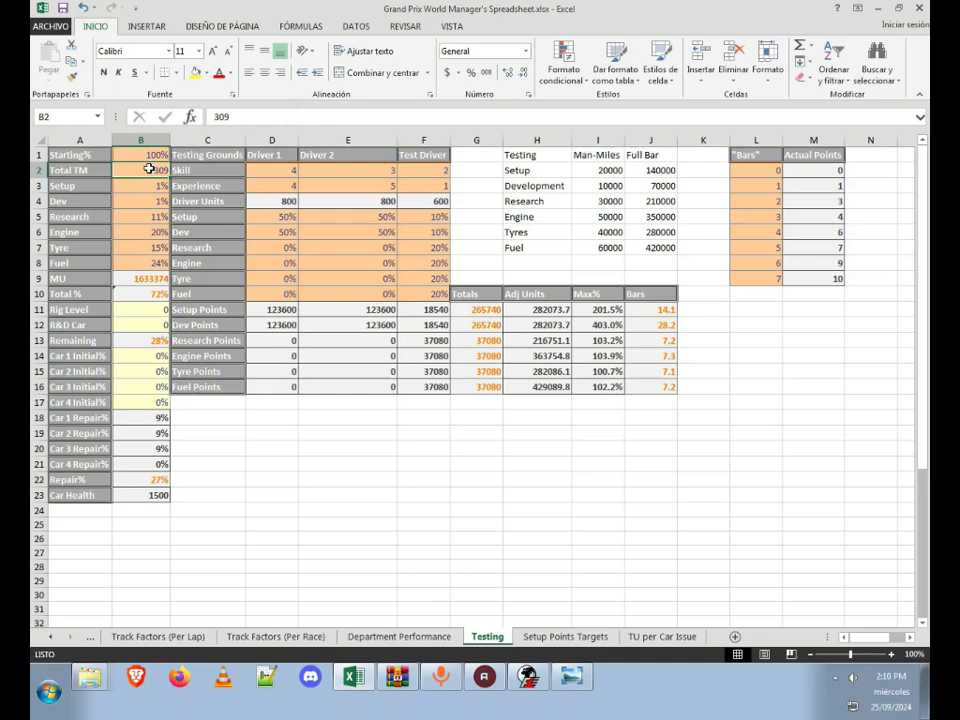
{"action": "left_click", "coordinate": [145, 216]}
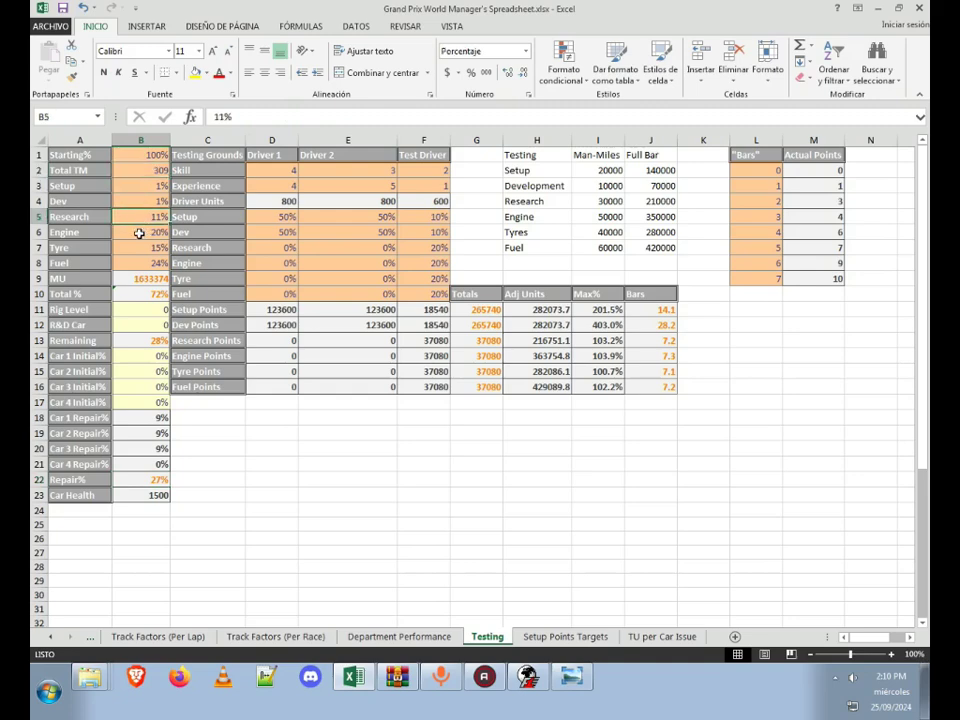
{"action": "left_click", "coordinate": [143, 231]}
{"action": "left_click", "coordinate": [140, 250]}
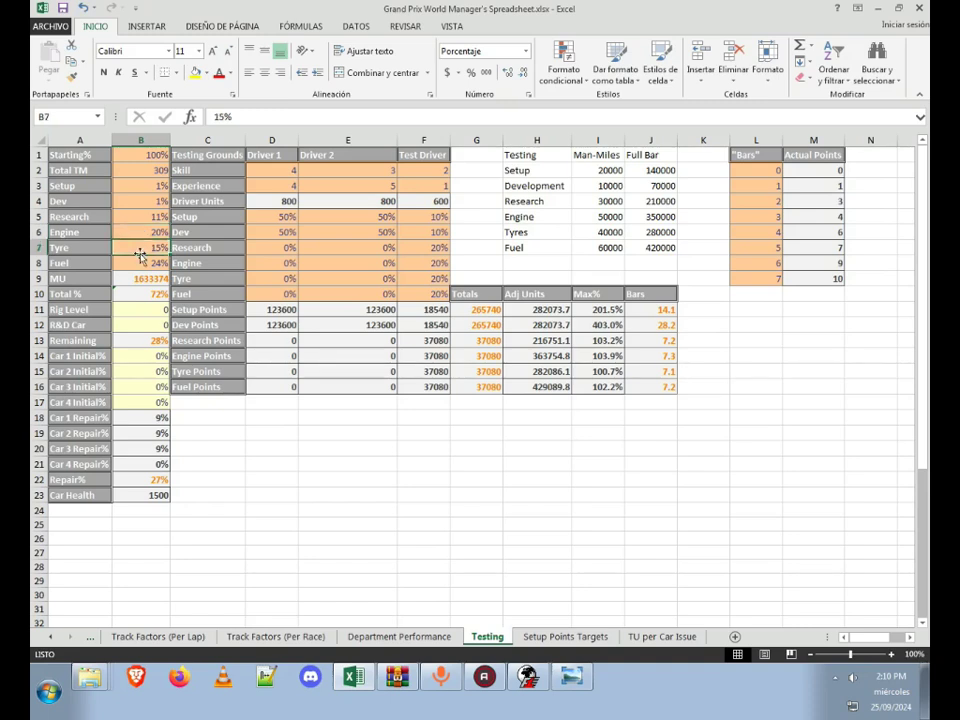
{"action": "left_click", "coordinate": [140, 262]}
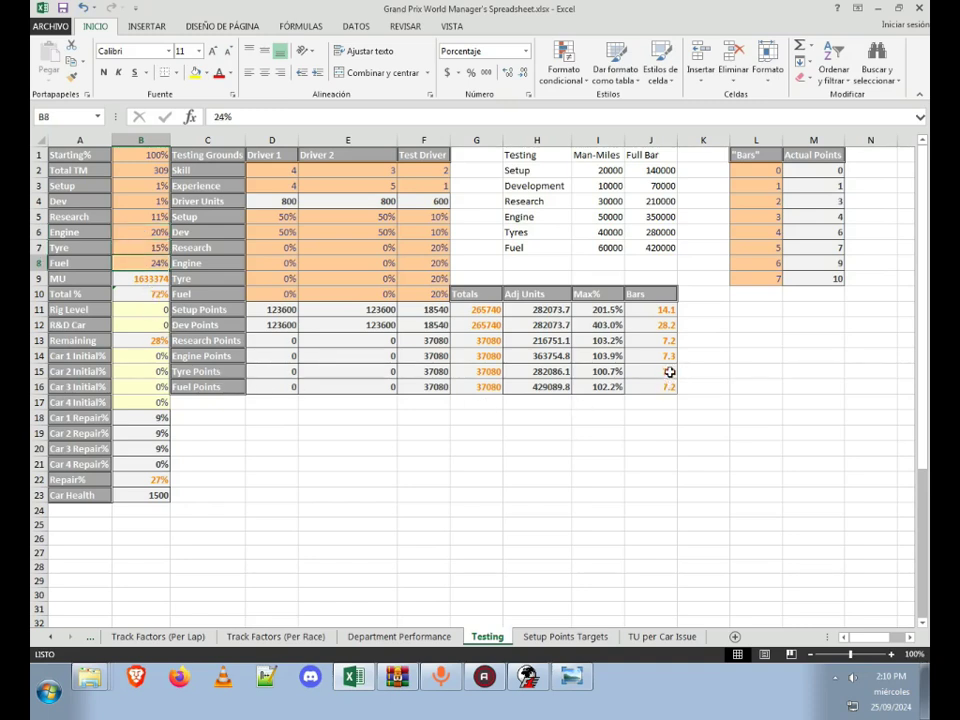
Step: Mark cells K13:K15 beside the bar values and check the Dev percentage in B4
{"action": "left_click_drag", "start_coordinate": [680, 341], "coordinate": [680, 373]}
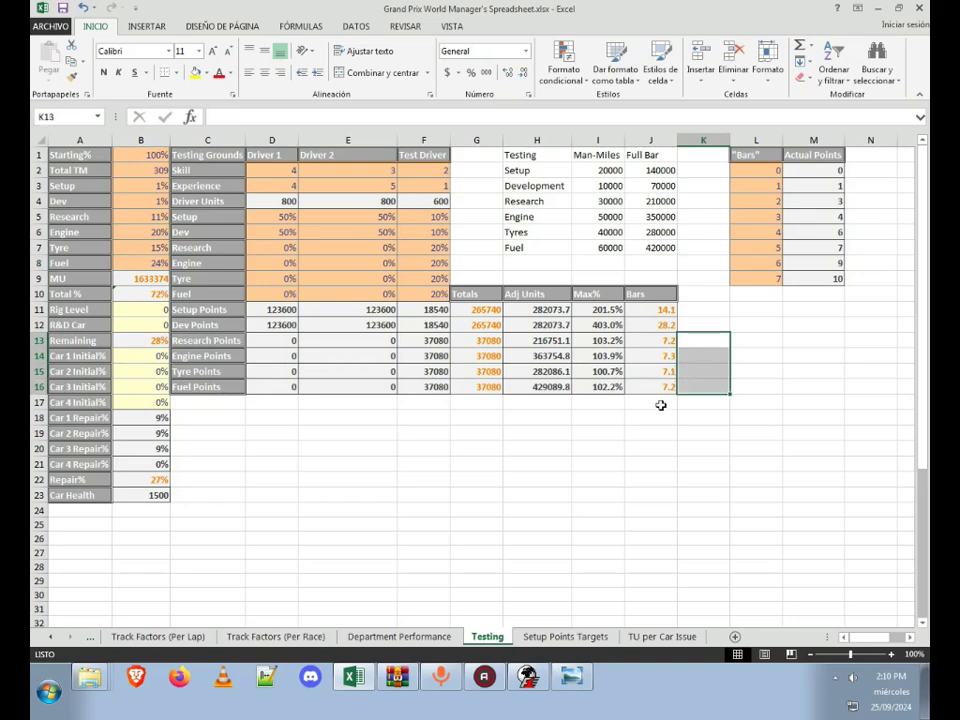
{"action": "left_click", "coordinate": [580, 431]}
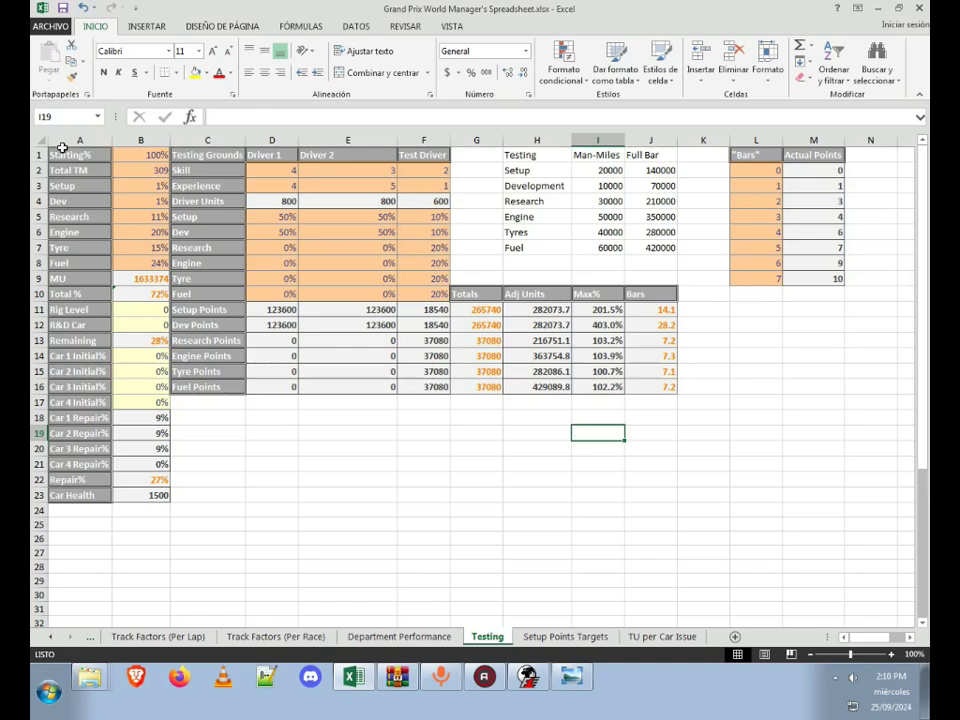
{"action": "left_click", "coordinate": [133, 199]}
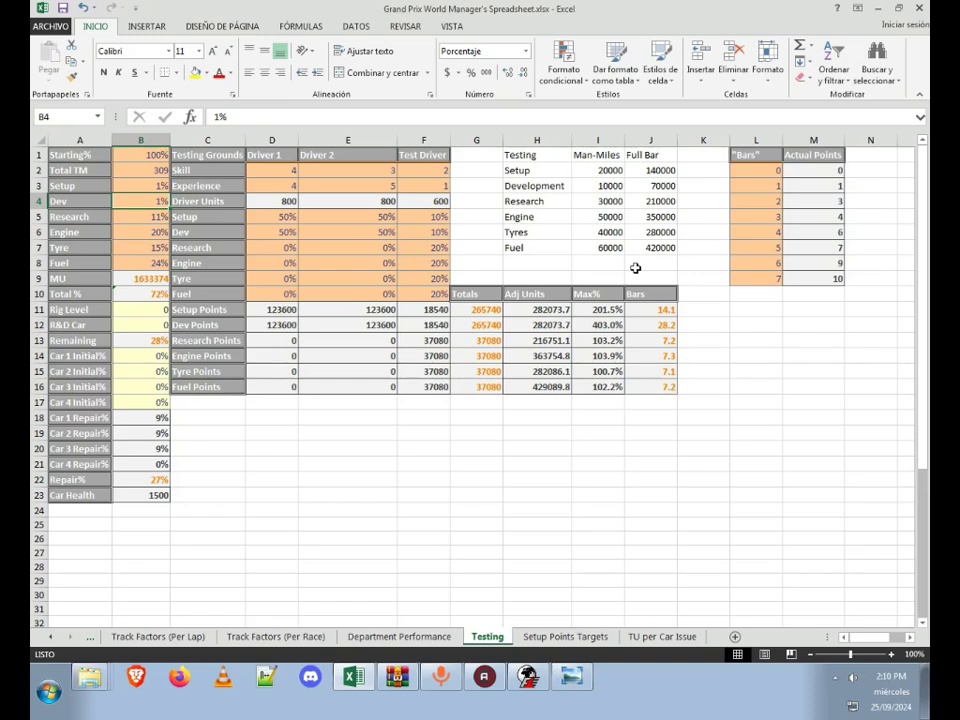
Step: Run the Australian testing programme from the Drivers tab and view the 309-mile, $209,250 summary
{"action": "key", "text": "alt+Tab"}
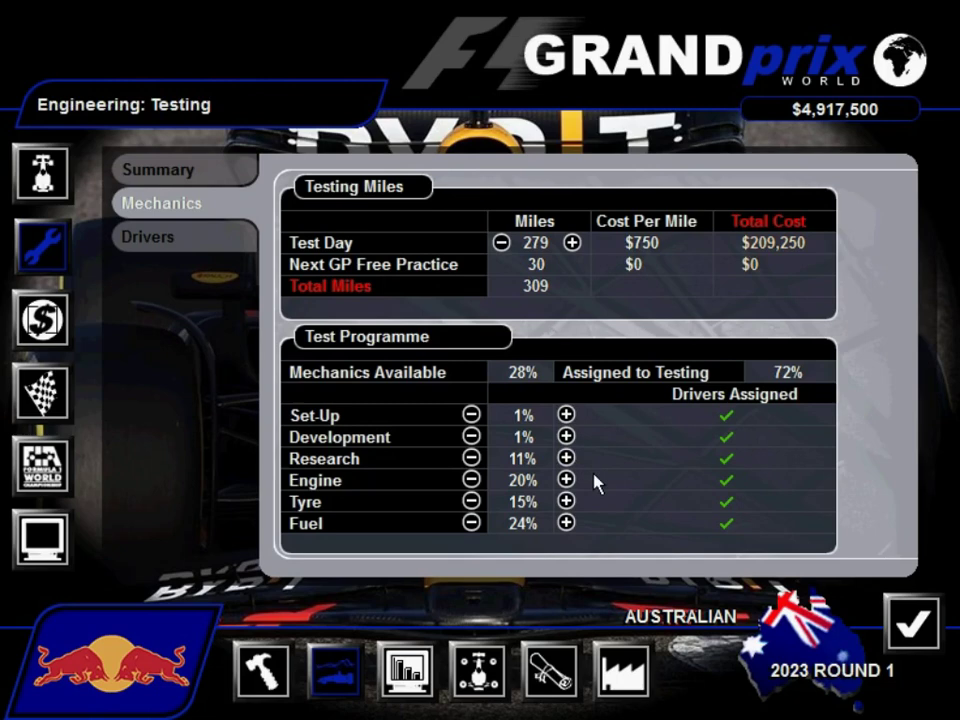
{"action": "left_click", "coordinate": [200, 242]}
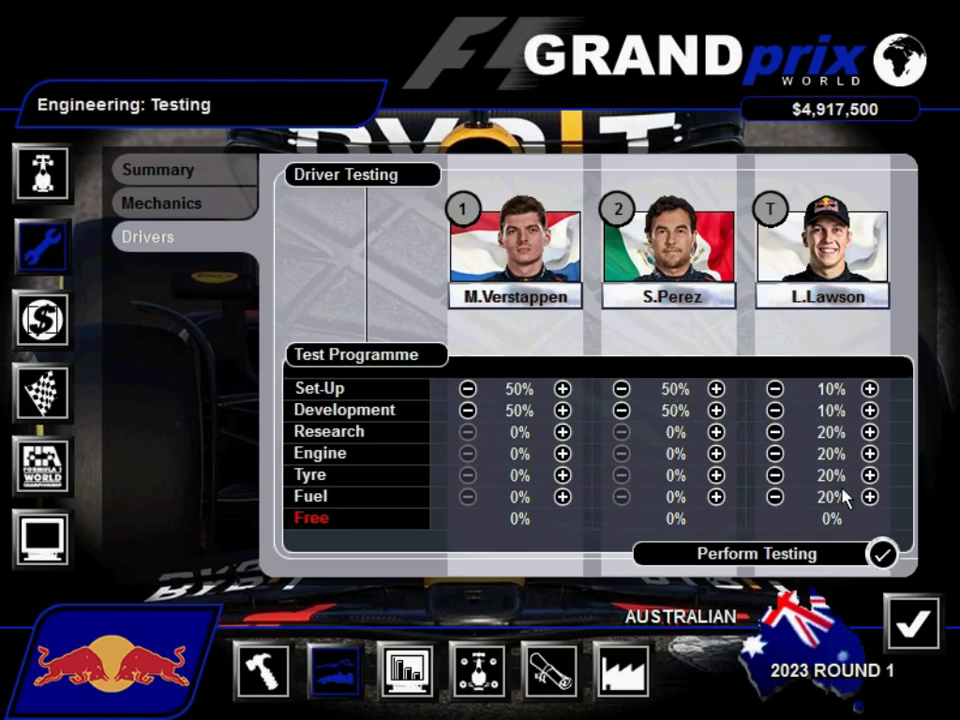
{"action": "left_click", "coordinate": [884, 572]}
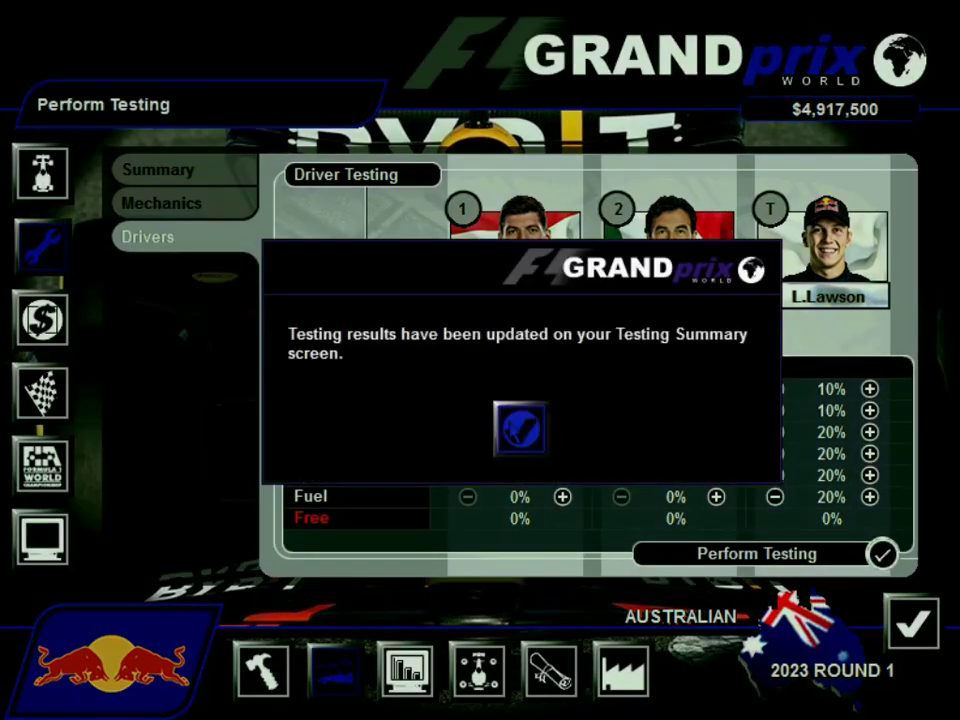
{"action": "left_click", "coordinate": [519, 429]}
{"action": "left_click", "coordinate": [207, 172]}
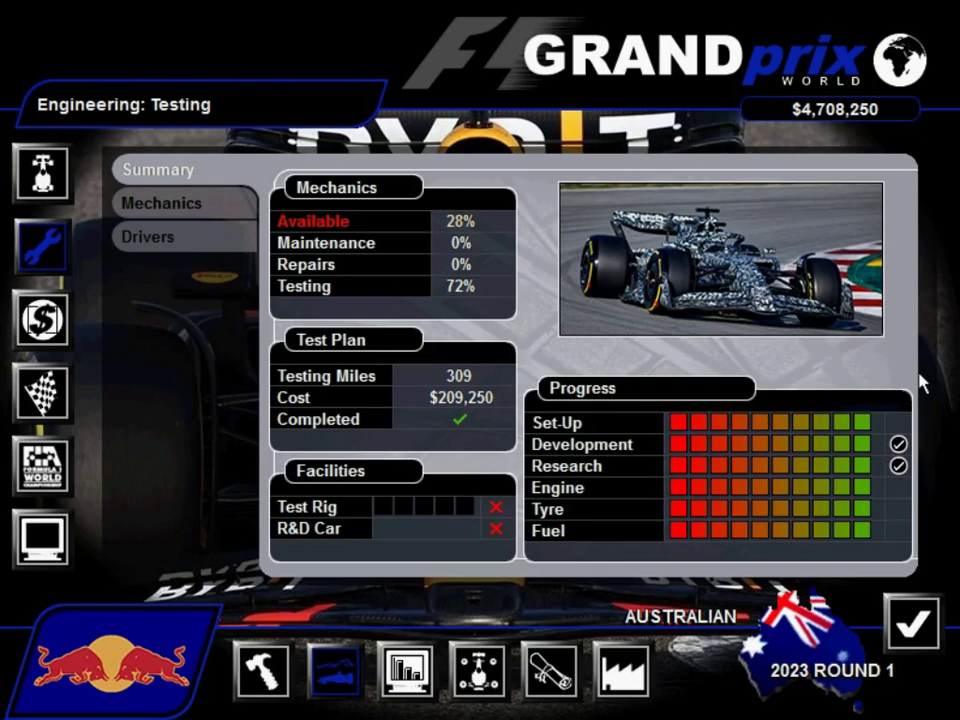
Step: Complete the Development testing item, check the 2023 Chassis design page, and return to testing
{"action": "left_click", "coordinate": [899, 444]}
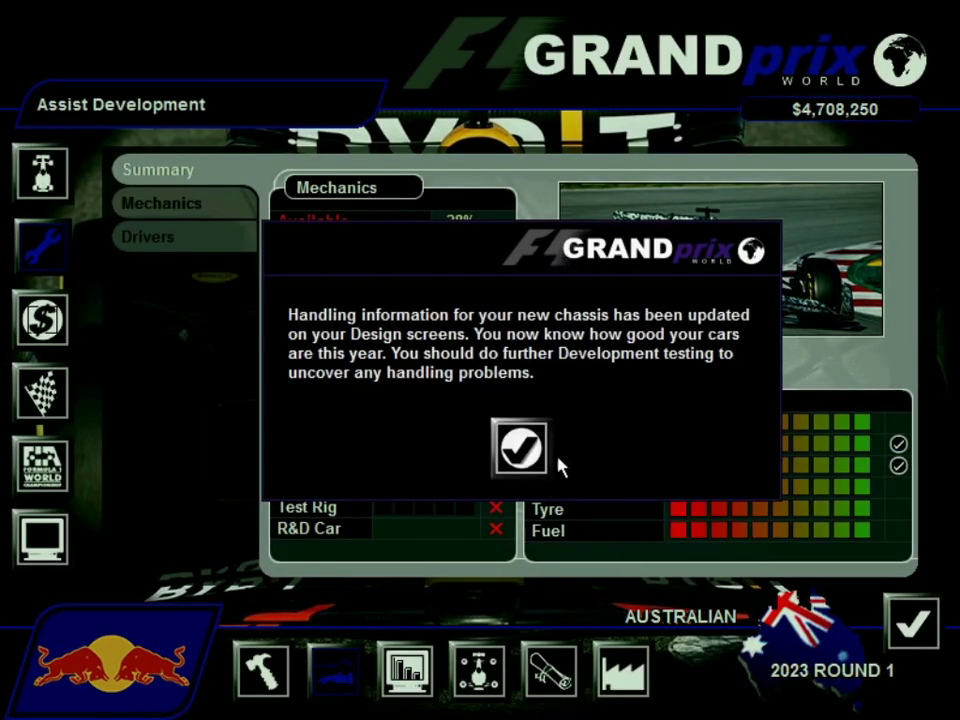
{"action": "left_click", "coordinate": [525, 446]}
{"action": "left_click", "coordinate": [407, 670]}
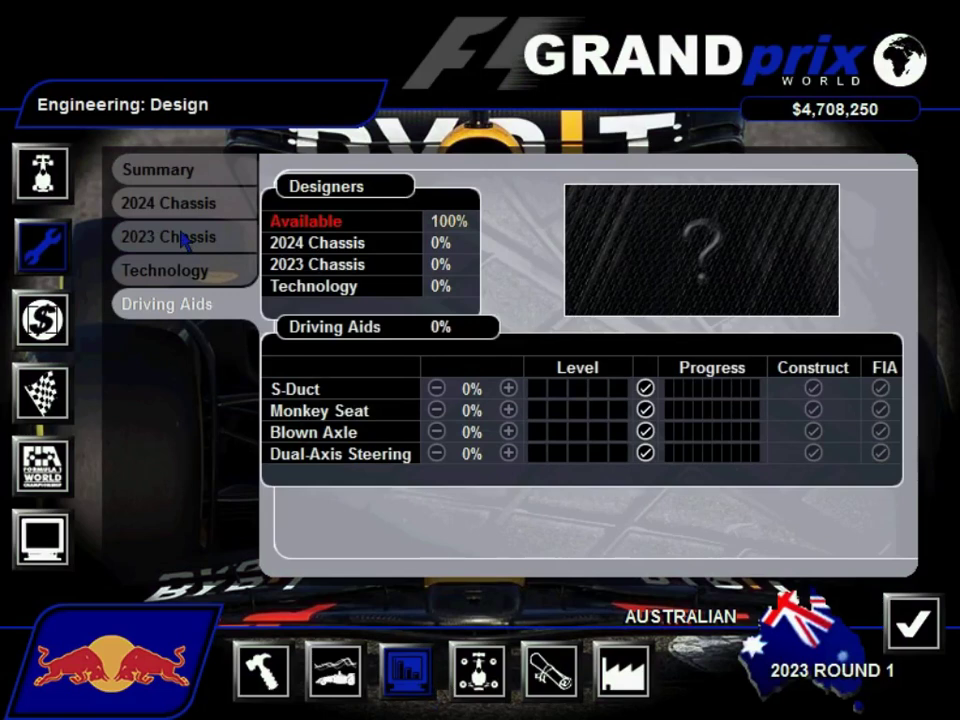
{"action": "left_click", "coordinate": [182, 237]}
{"action": "left_click", "coordinate": [335, 668]}
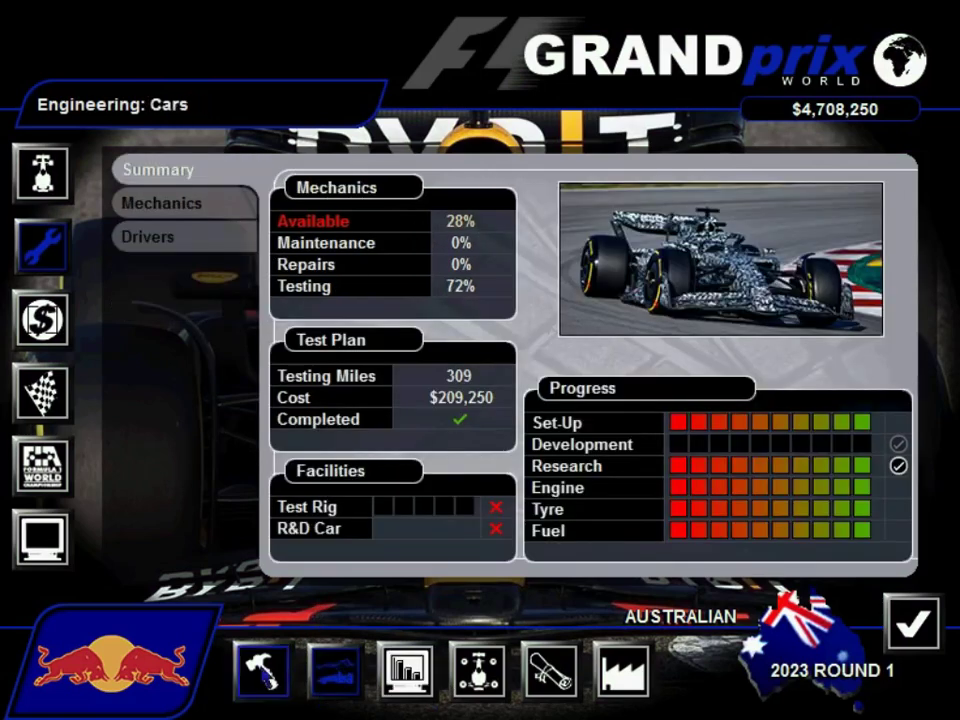
Step: Raise Car 1 maintenance staff to 6% and repair it using spares
{"action": "left_click", "coordinate": [262, 668]}
{"action": "left_click", "coordinate": [256, 207]}
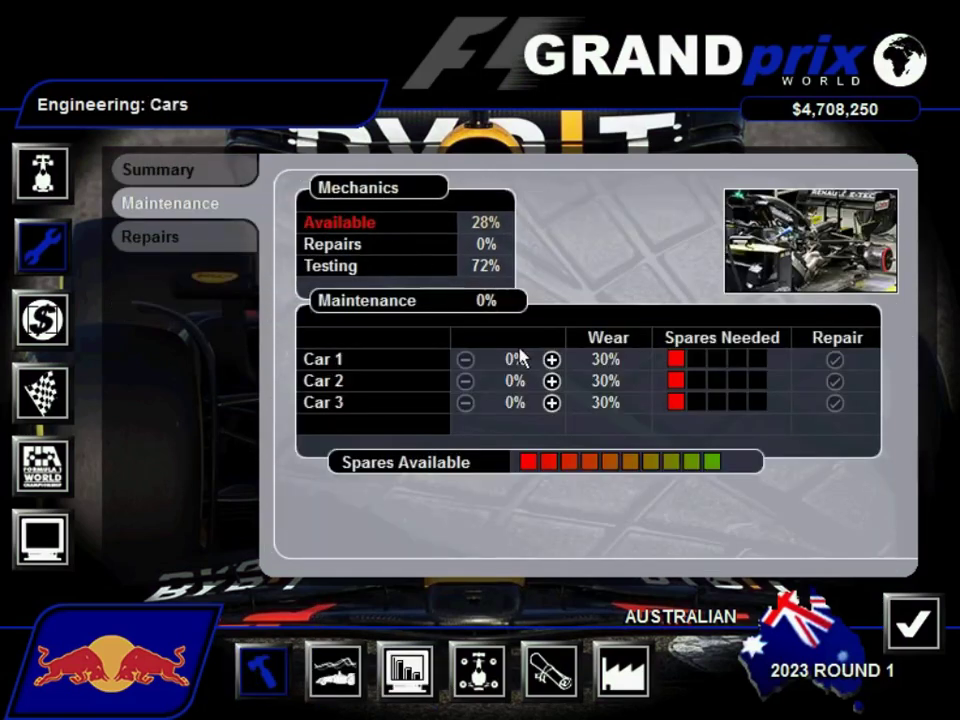
{"action": "left_click", "coordinate": [550, 360]}
{"action": "left_click", "coordinate": [550, 360]}
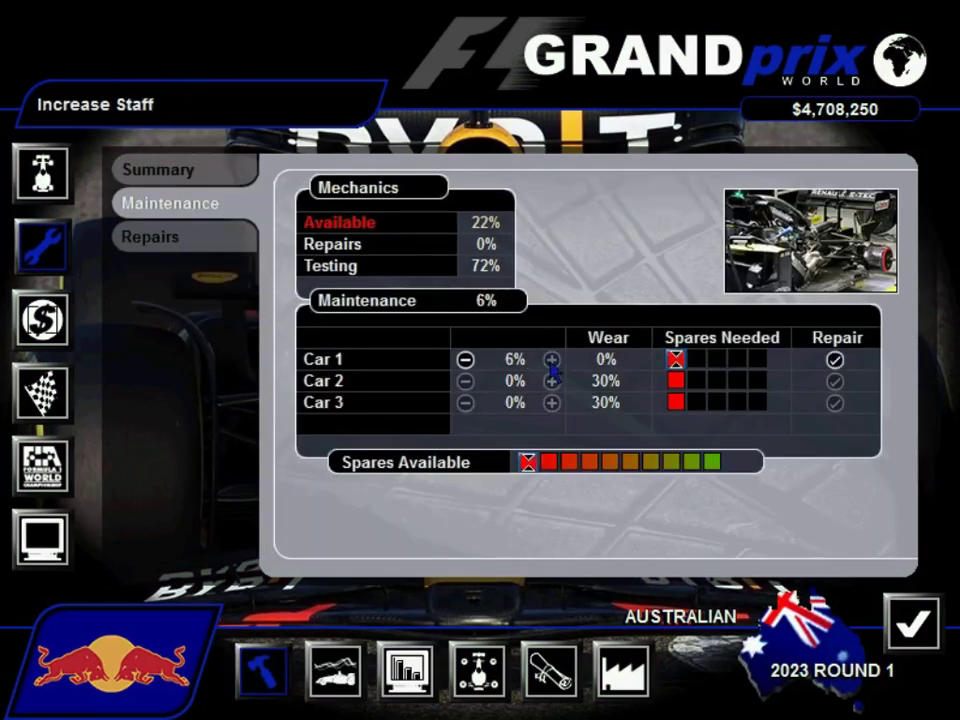
{"action": "left_click", "coordinate": [833, 361]}
{"action": "left_click", "coordinate": [475, 430]}
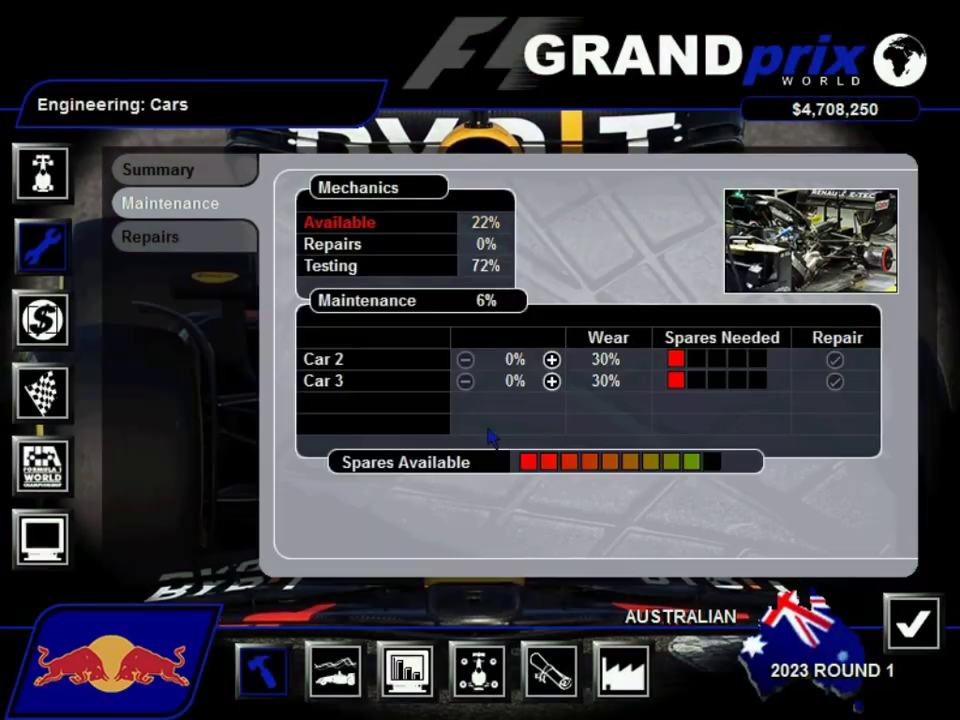
Step: Give Cars 2 and 3 6% maintenance staff each and repair both with spares
{"action": "left_click", "coordinate": [551, 360]}
{"action": "left_click", "coordinate": [551, 360]}
{"action": "left_click", "coordinate": [551, 360]}
{"action": "left_click", "coordinate": [834, 360]}
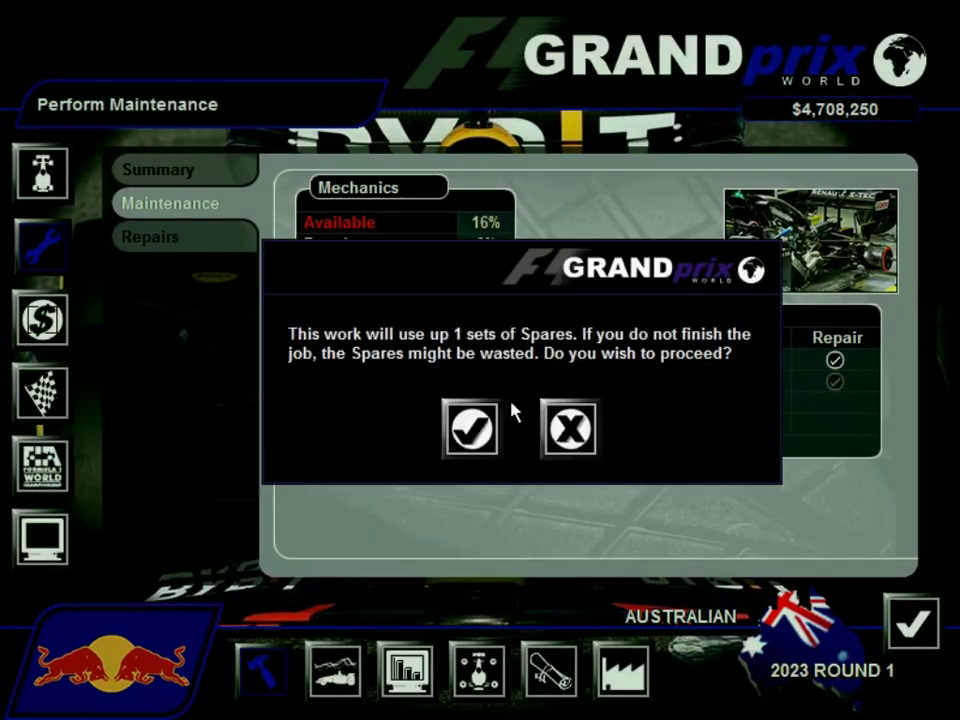
{"action": "left_click", "coordinate": [470, 427]}
{"action": "left_click", "coordinate": [551, 360]}
{"action": "left_click", "coordinate": [551, 360]}
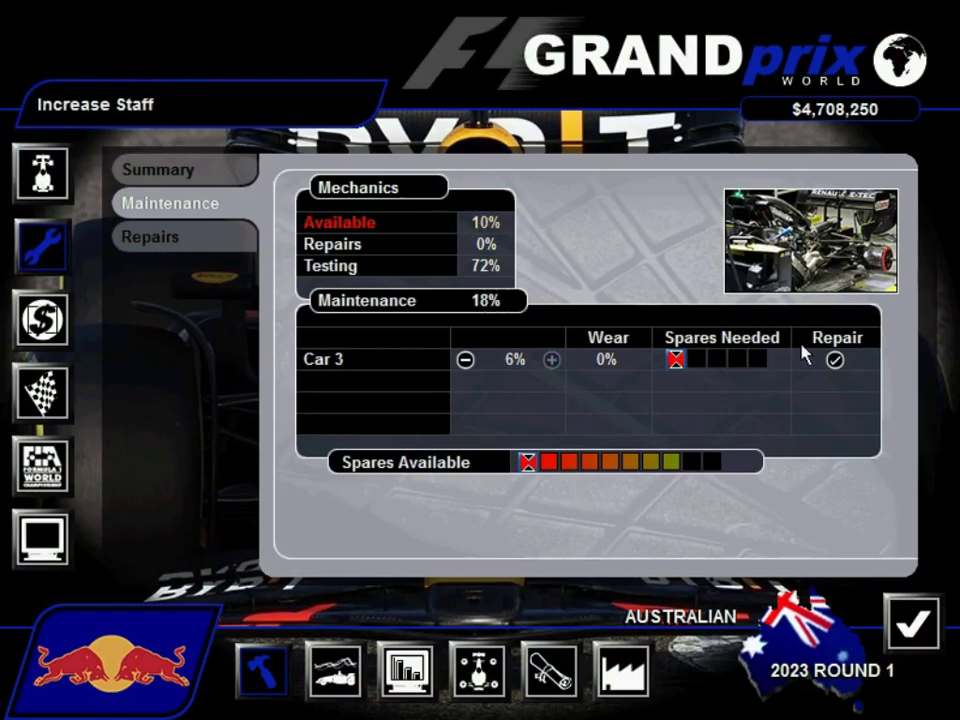
{"action": "left_click", "coordinate": [834, 360]}
{"action": "left_click", "coordinate": [471, 428]}
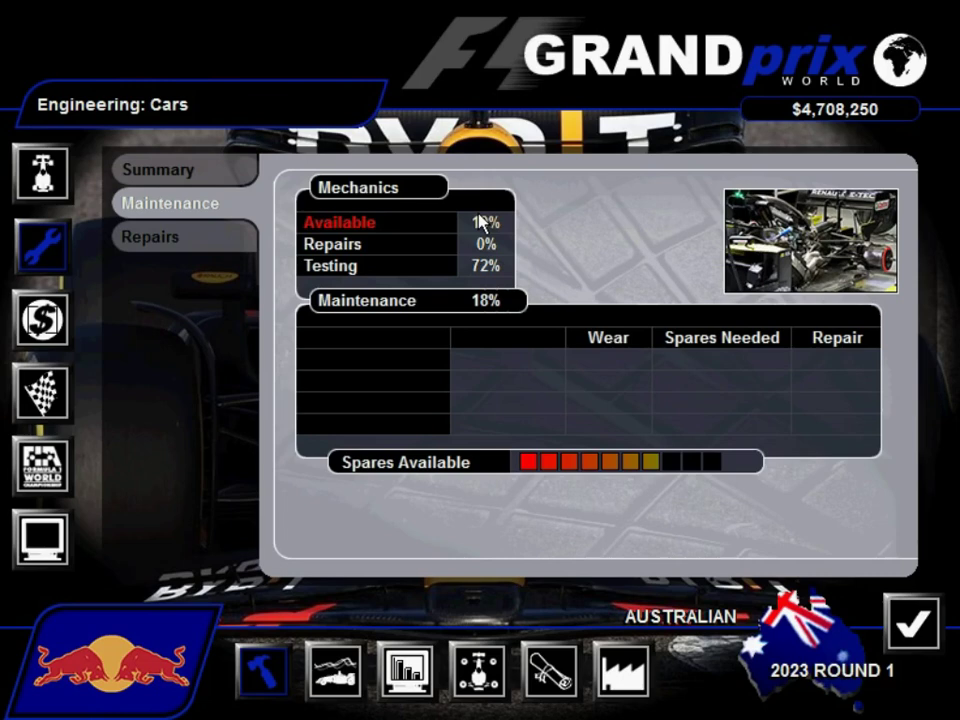
Step: Build spares with 9% engineers and full budget for $75,500, then return to design
{"action": "left_click", "coordinate": [479, 668]}
{"action": "left_click", "coordinate": [472, 492]}
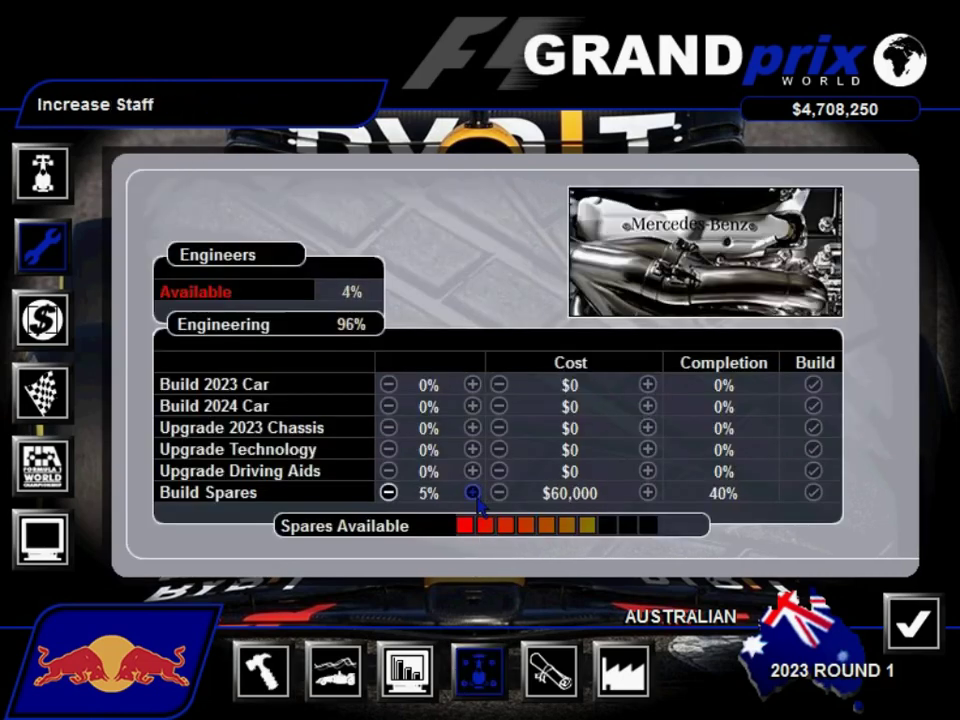
{"action": "left_click", "coordinate": [472, 492]}
{"action": "left_click", "coordinate": [648, 492]}
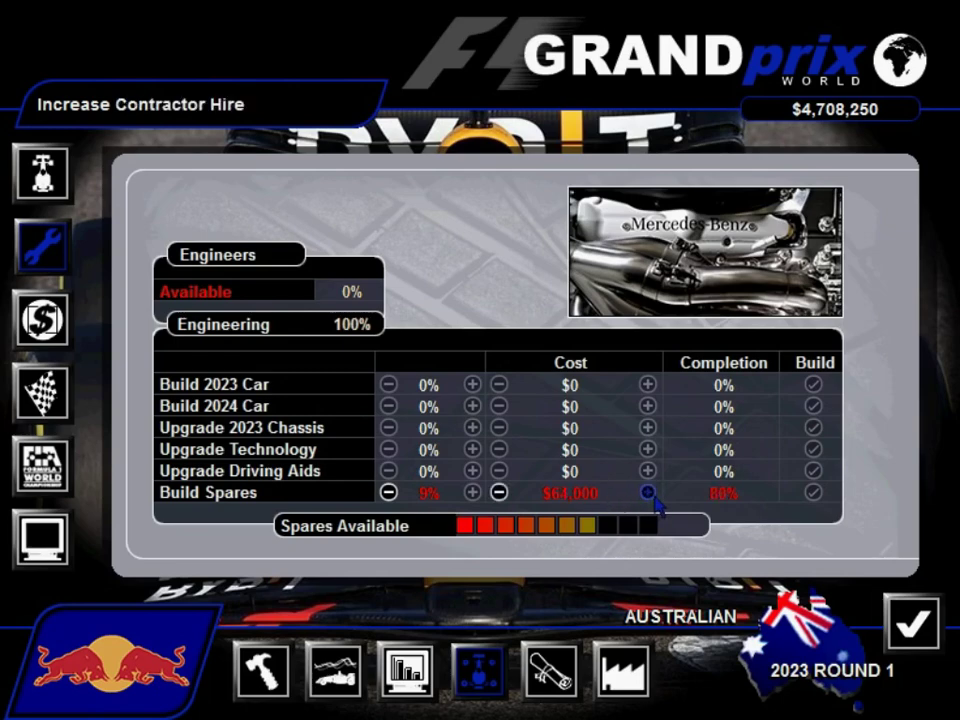
{"action": "left_click", "coordinate": [648, 492]}
{"action": "left_click", "coordinate": [813, 492]}
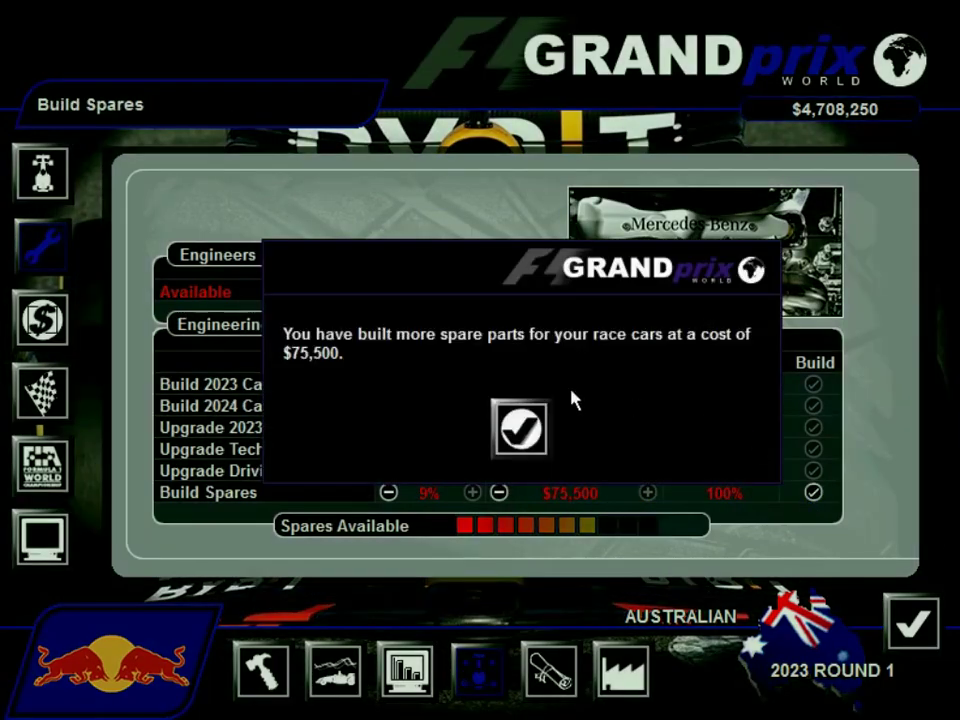
{"action": "left_click", "coordinate": [519, 428]}
{"action": "left_click", "coordinate": [405, 668]}
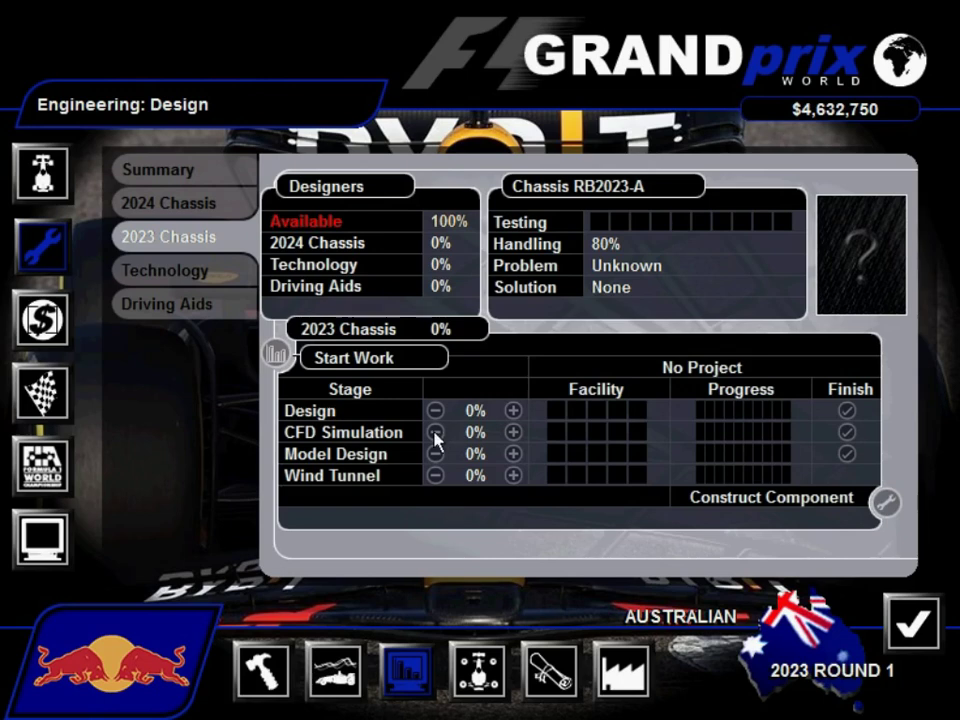
Step: Review car maintenance, then the testing Summary, Mechanics and Drivers allocations
{"action": "left_click", "coordinate": [262, 668]}
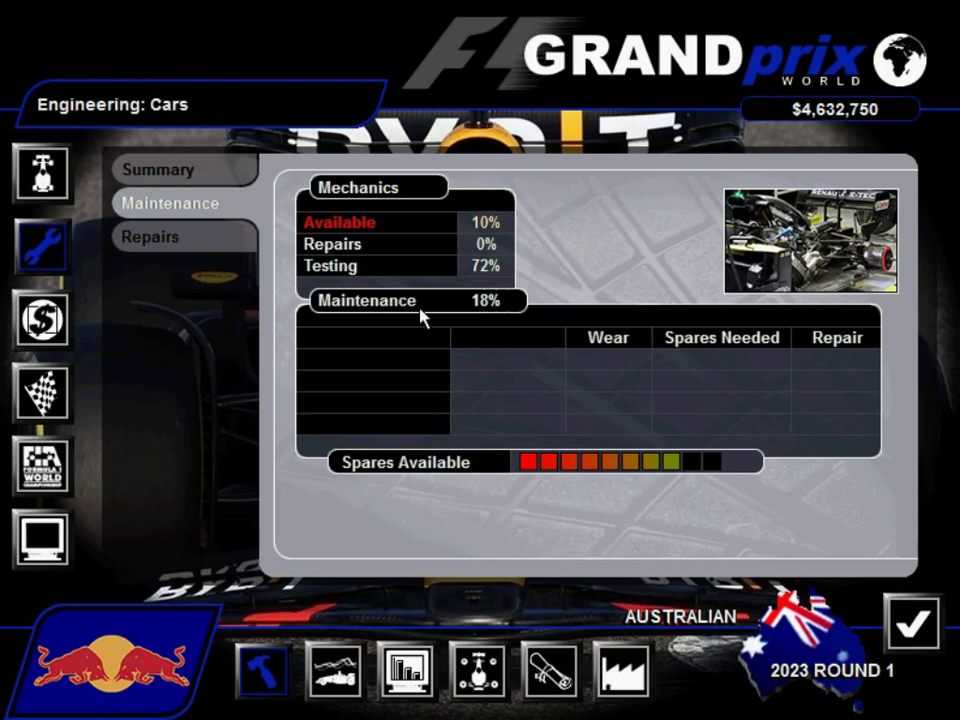
{"action": "left_click", "coordinate": [185, 166]}
{"action": "left_click", "coordinate": [333, 670]}
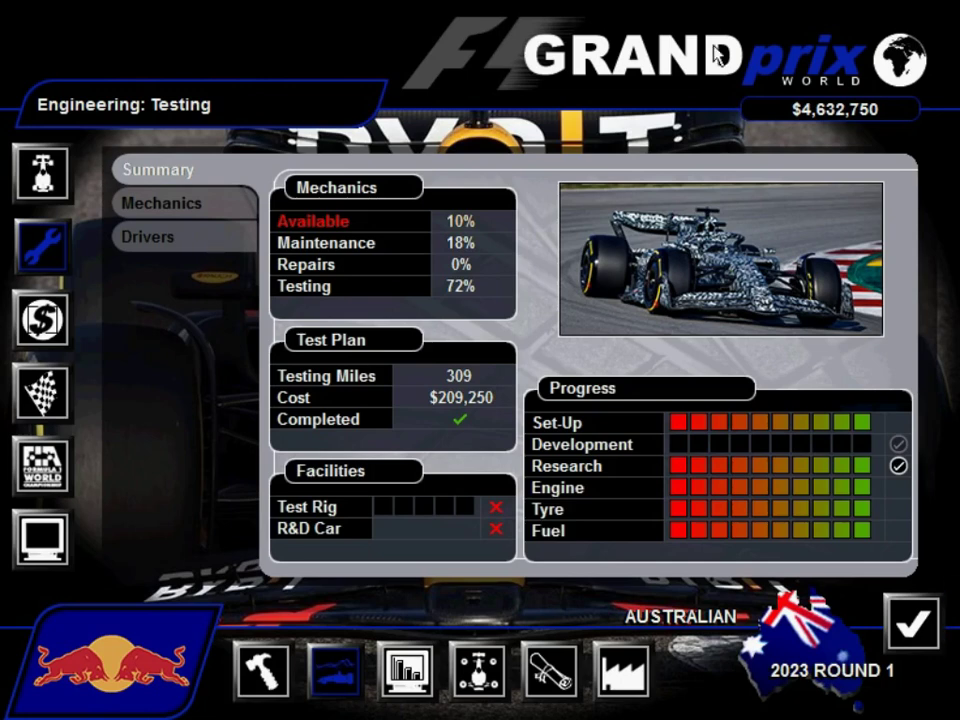
{"action": "left_click", "coordinate": [161, 203]}
{"action": "left_click", "coordinate": [223, 239]}
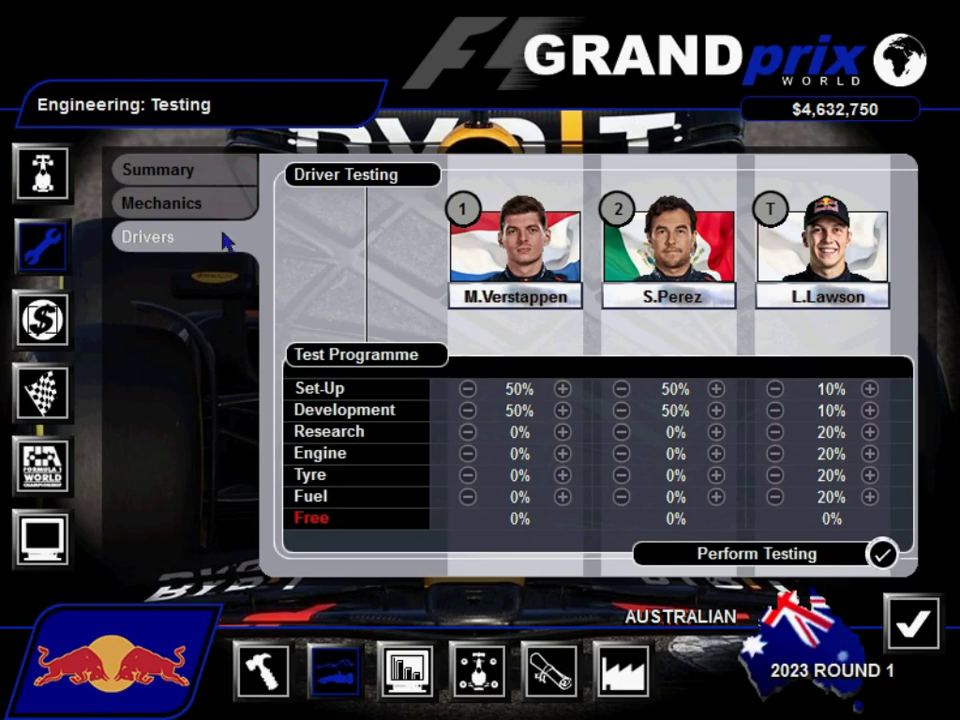
{"action": "left_click", "coordinate": [219, 183]}
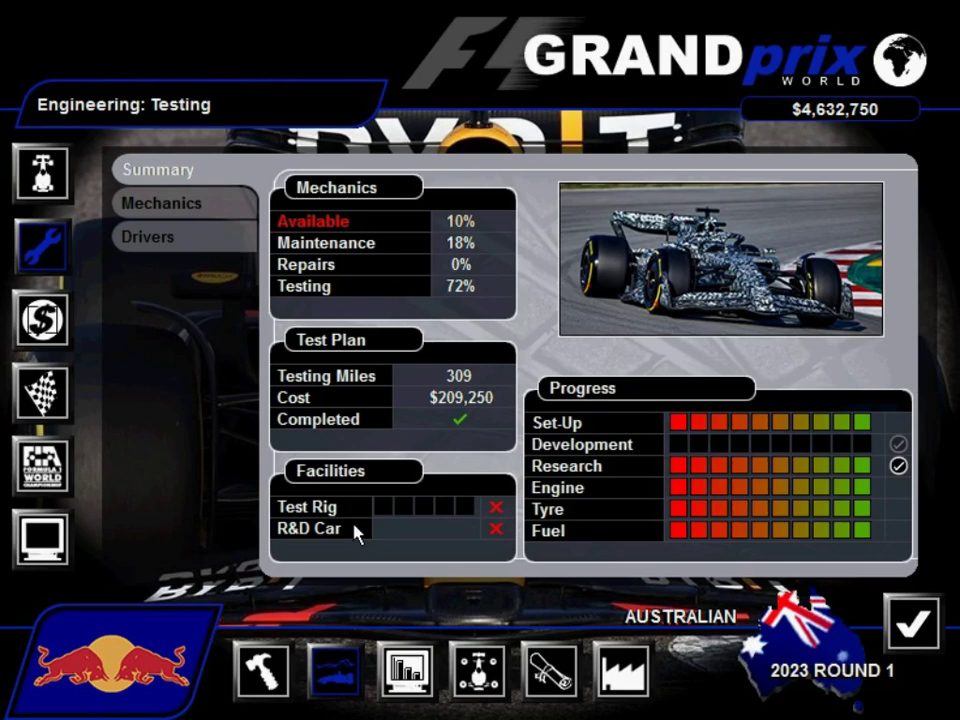
Step: View the Design Technology and Driving Aids lists, then switch to the Excel Testing sheet
{"action": "left_click", "coordinate": [406, 668]}
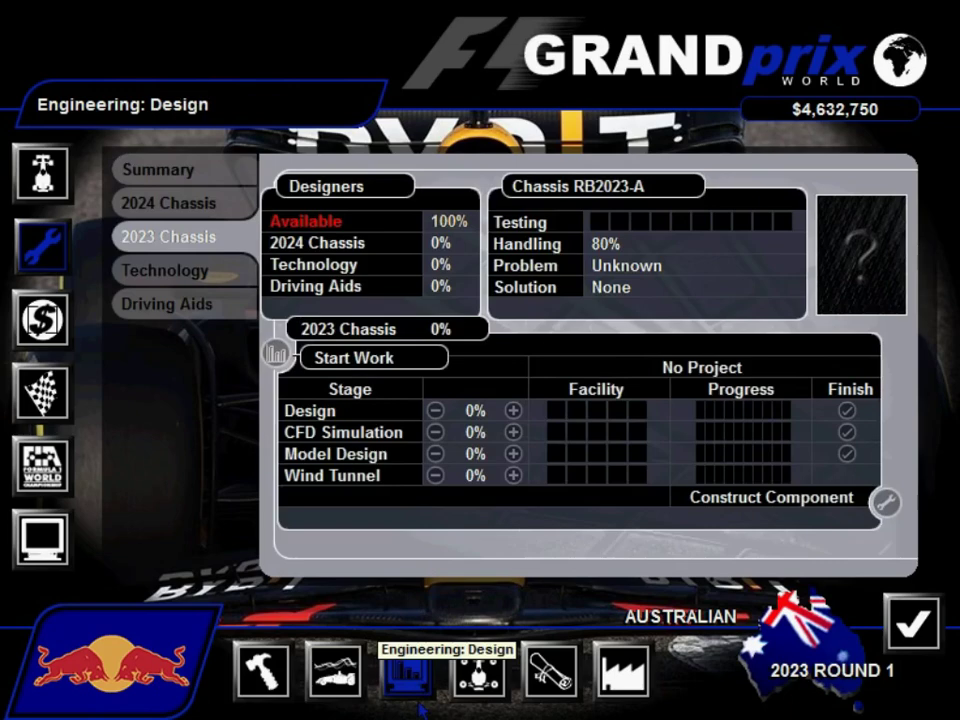
{"action": "left_click", "coordinate": [232, 272]}
{"action": "left_click", "coordinate": [224, 300]}
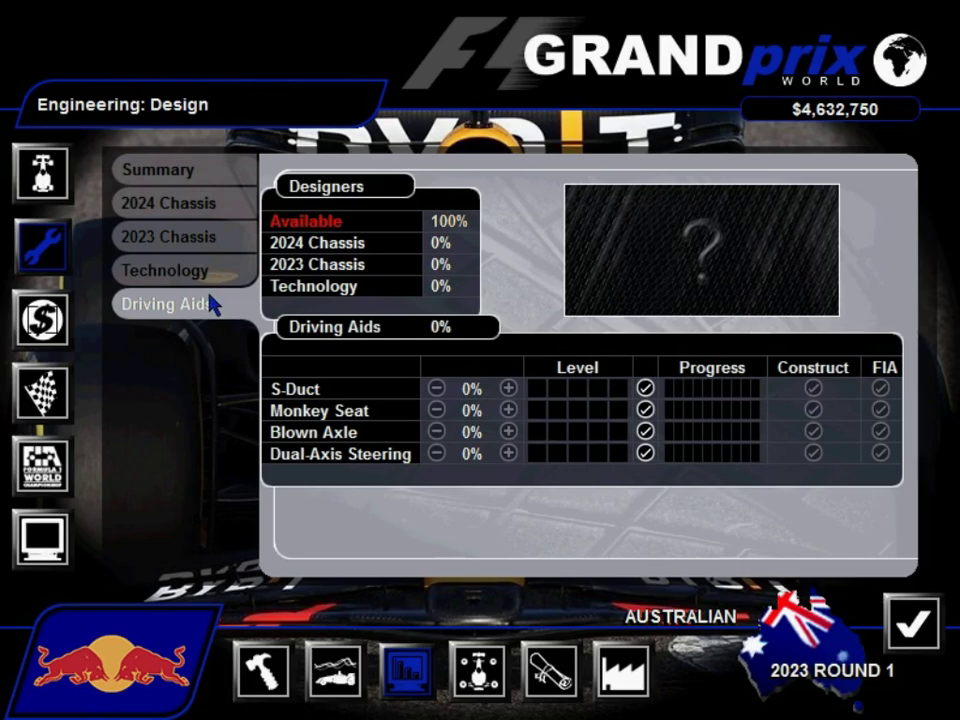
{"action": "key", "text": "alt+Tab"}
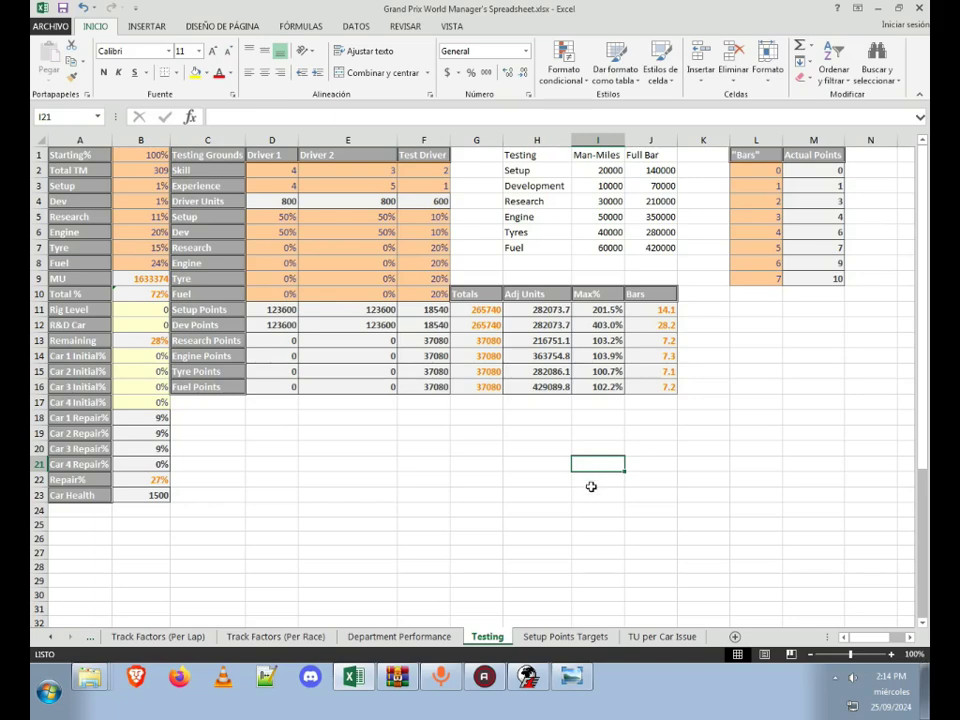
Step: On the TU per Car Issue sheet, set the CAD-through-Workshop facility levels in D12:D16 to 0
{"action": "left_click", "coordinate": [655, 638]}
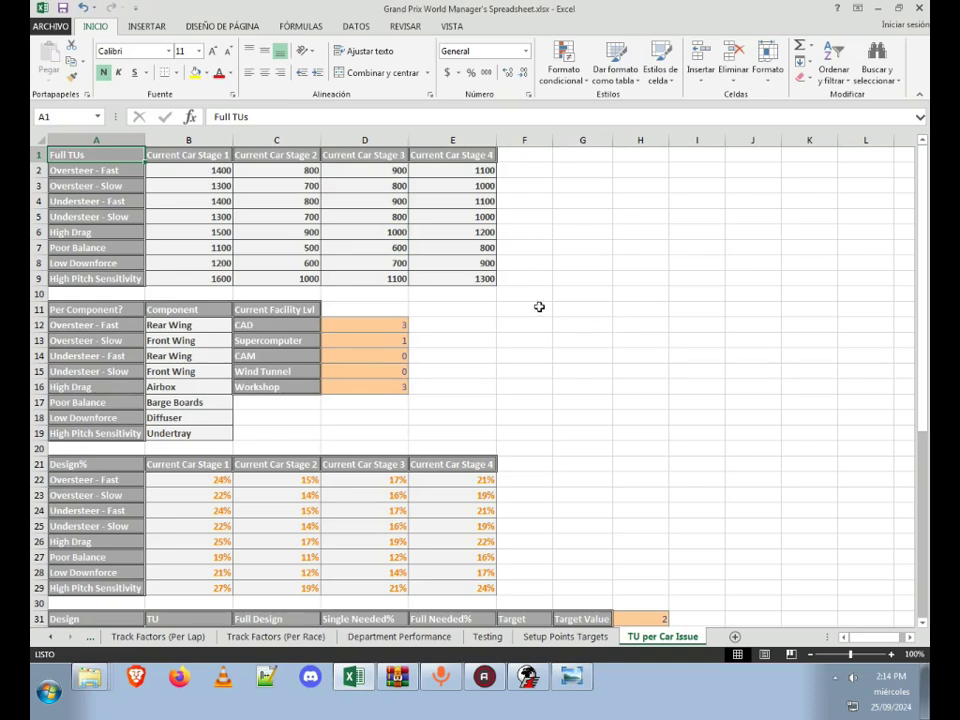
{"action": "left_click_drag", "start_coordinate": [276, 307], "coordinate": [403, 375]}
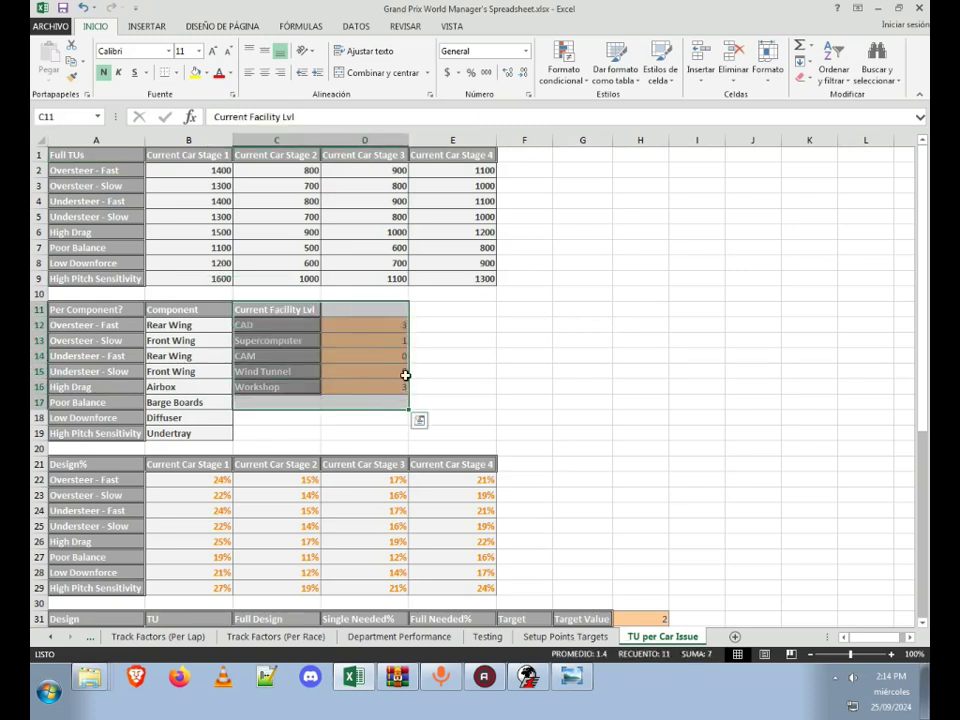
{"action": "left_click", "coordinate": [399, 326]}
{"action": "type", "text": "0"}
{"action": "key", "text": "Return"}
{"action": "type", "text": "0"}
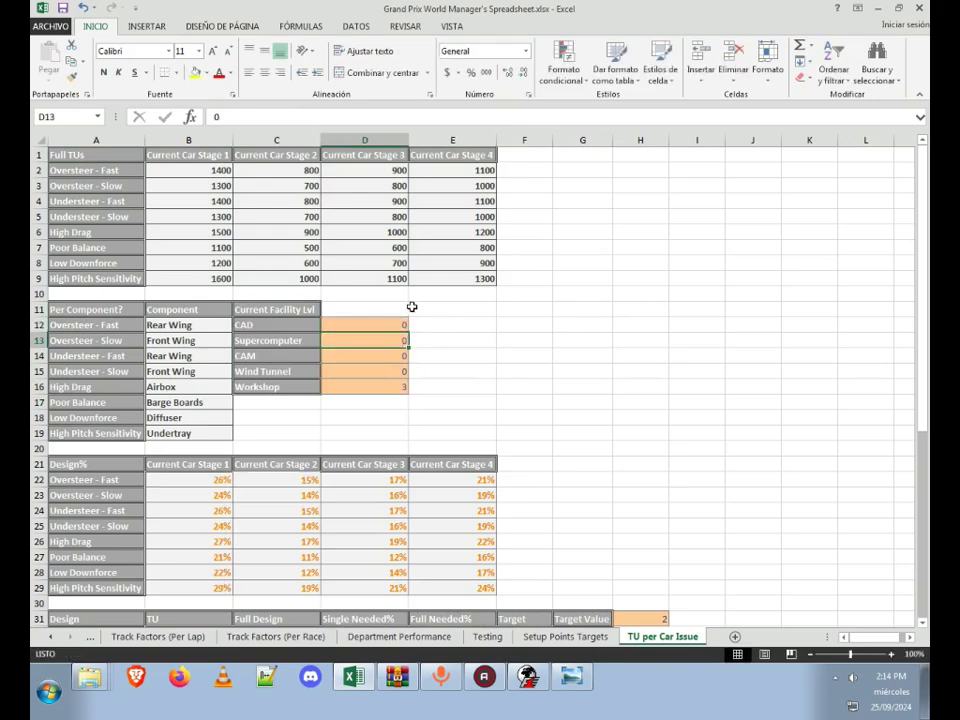
{"action": "key", "text": "Return"}
{"action": "key", "text": "Return"}
{"action": "type", "text": "0"}
{"action": "key", "text": "Return"}
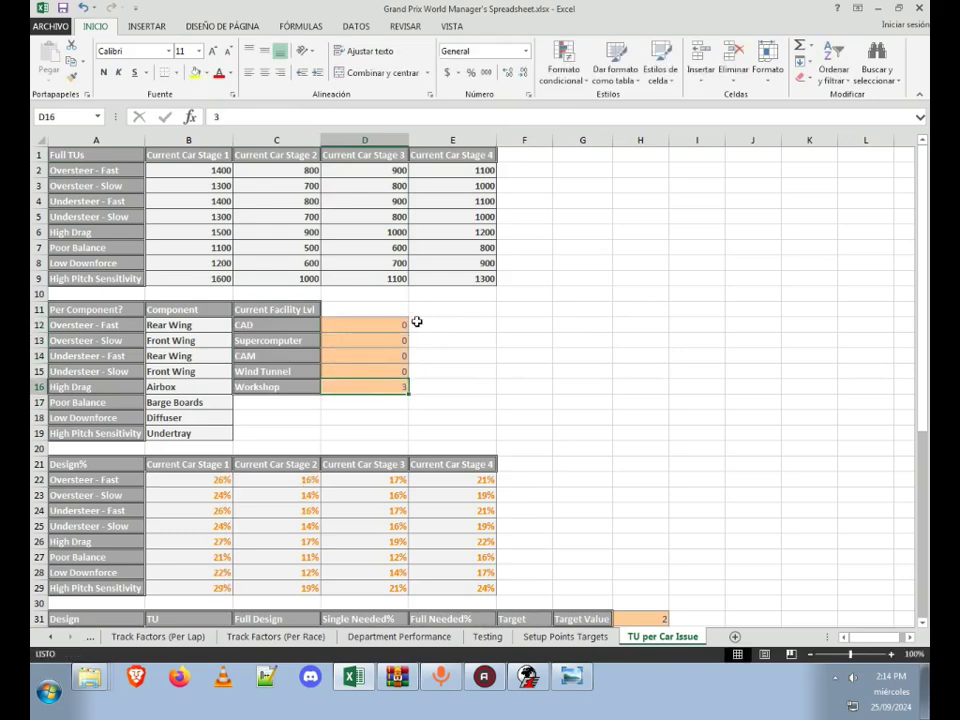
{"action": "type", "text": "0"}
{"action": "key", "text": "ctrl+Return"}
Step: Inspect the stage 1 and stage 2 Target and Single Needed% formulas in the Design table
{"action": "scroll", "coordinate": [417, 322], "scroll_direction": "down", "scroll_amount": 9}
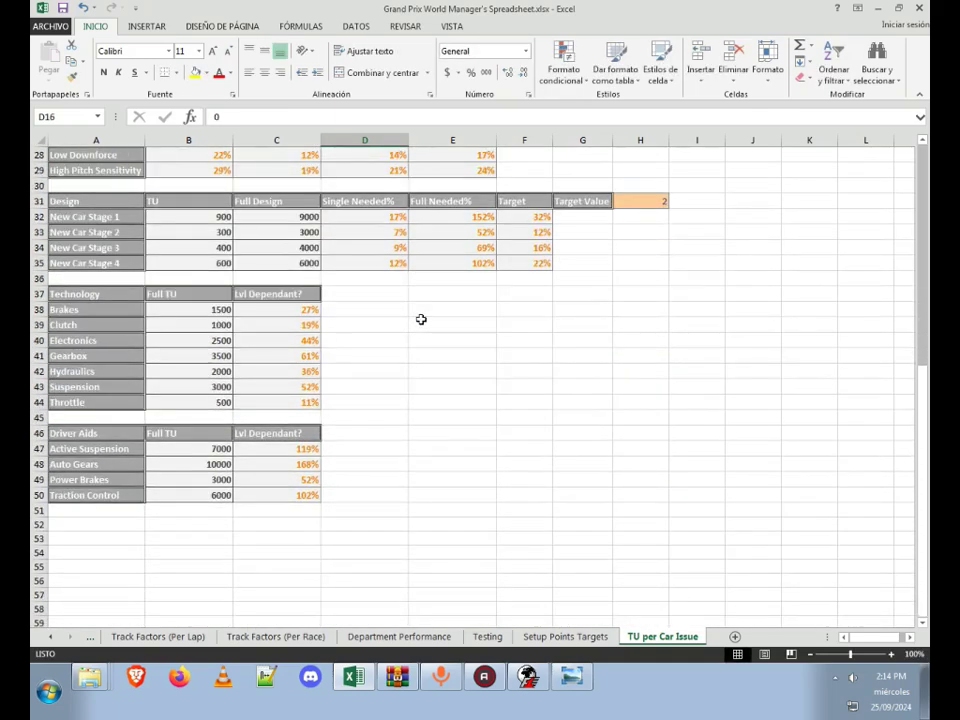
{"action": "scroll", "coordinate": [430, 322], "scroll_direction": "up", "scroll_amount": 3}
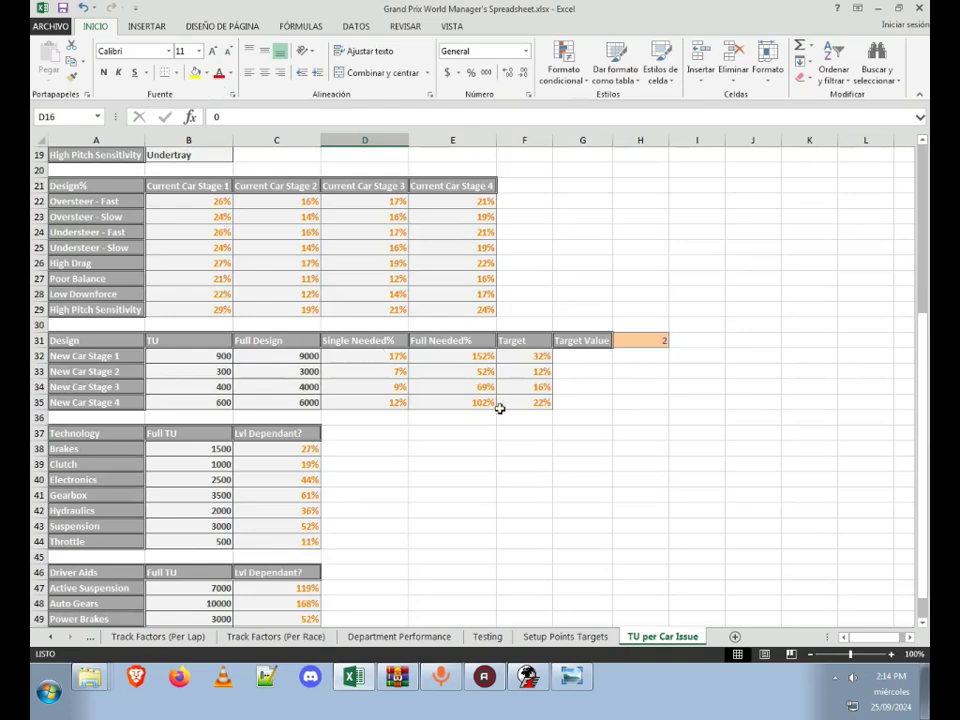
{"action": "scroll", "coordinate": [499, 408], "scroll_direction": "down", "scroll_amount": 2}
{"action": "left_click", "coordinate": [562, 292]}
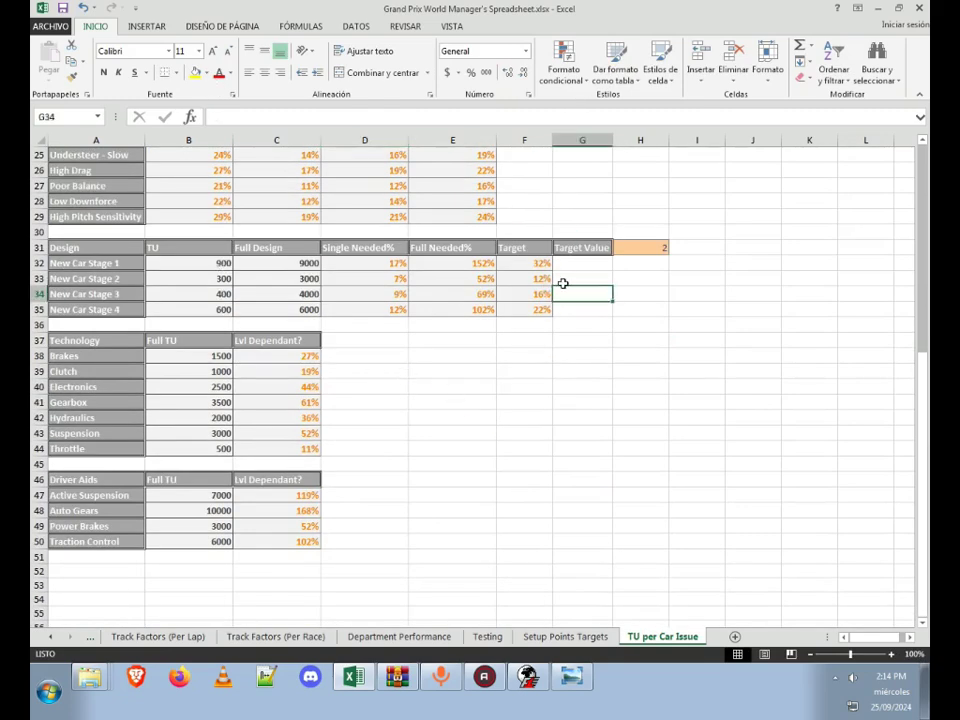
{"action": "left_click", "coordinate": [546, 277]}
{"action": "left_click", "coordinate": [578, 276]}
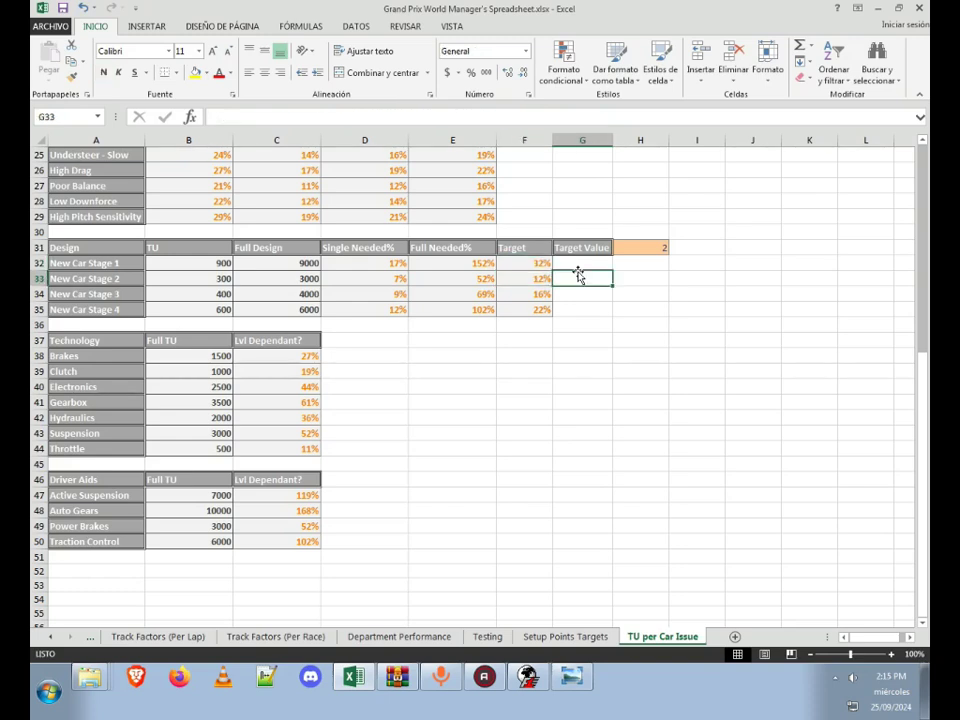
{"action": "left_click", "coordinate": [674, 247]}
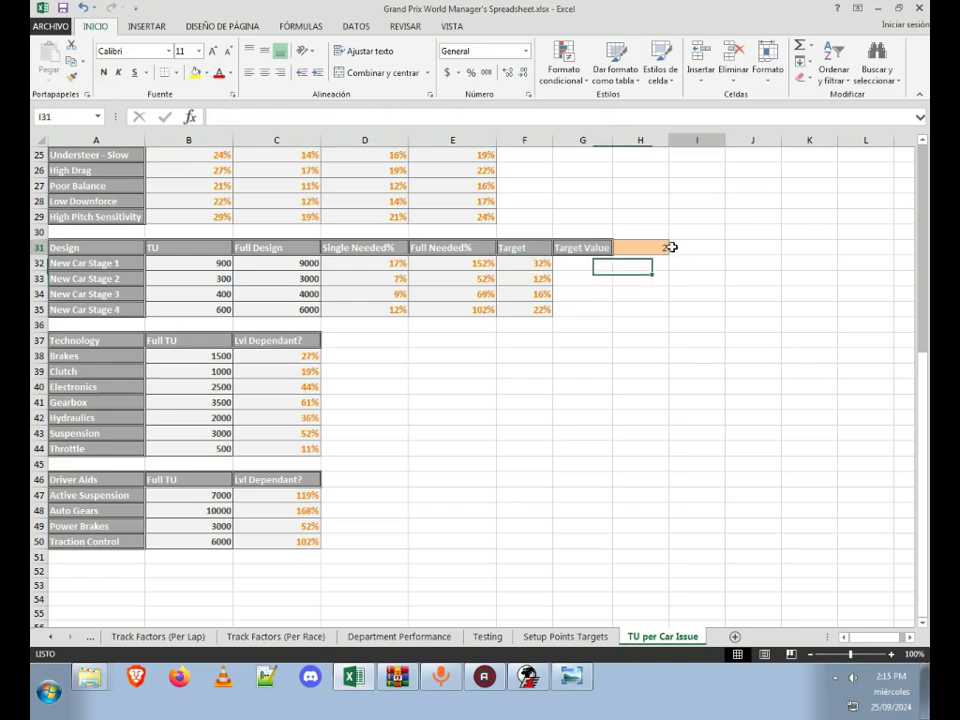
{"action": "key", "text": "Left"}
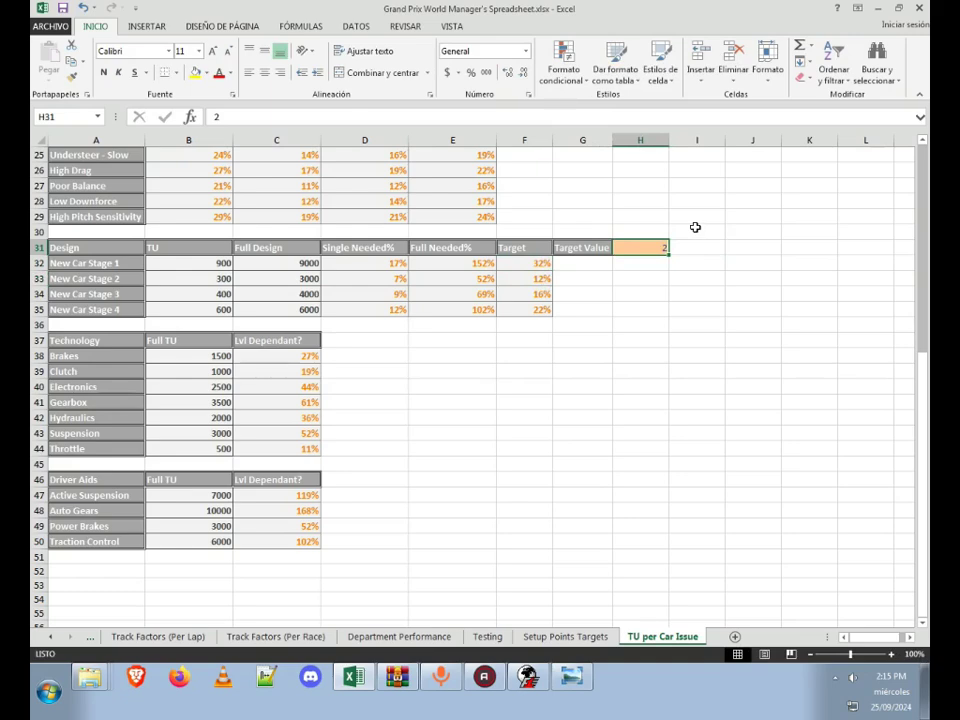
{"action": "left_click", "coordinate": [375, 264]}
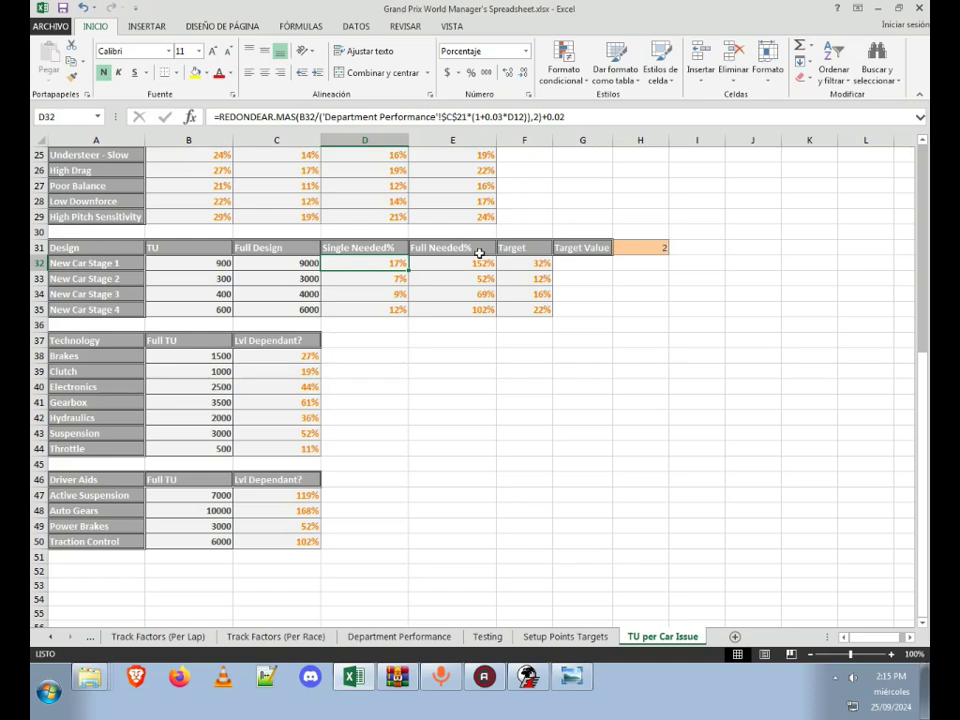
{"action": "left_click", "coordinate": [531, 264]}
{"action": "left_click", "coordinate": [575, 278]}
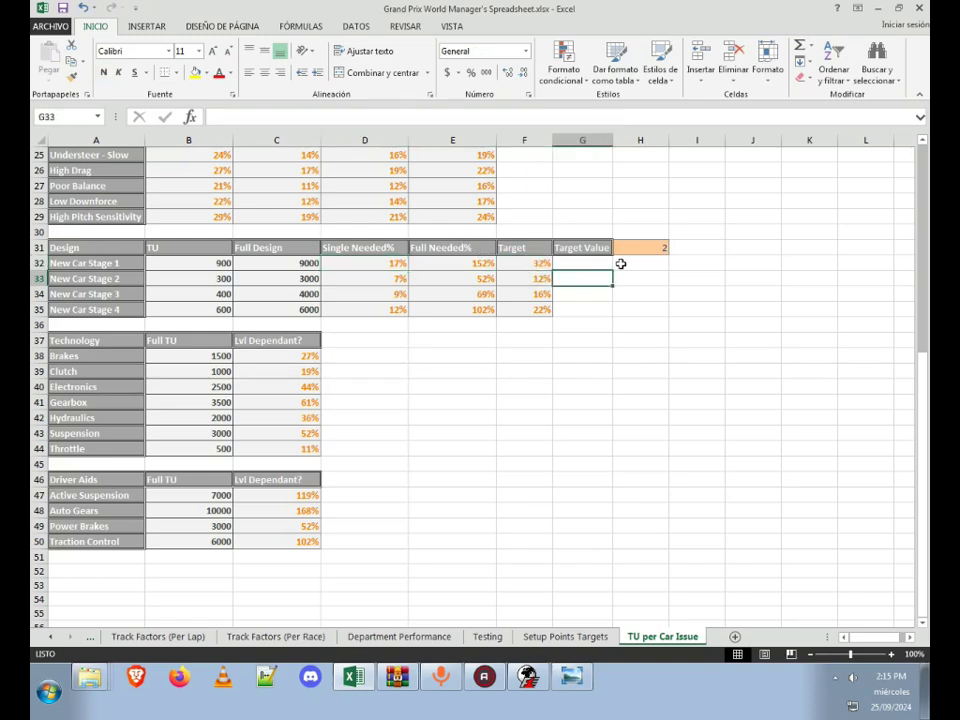
Step: Try Target Values of 4, 10 and 1 in H31, checking the stage 1 Target
{"action": "left_click", "coordinate": [641, 249]}
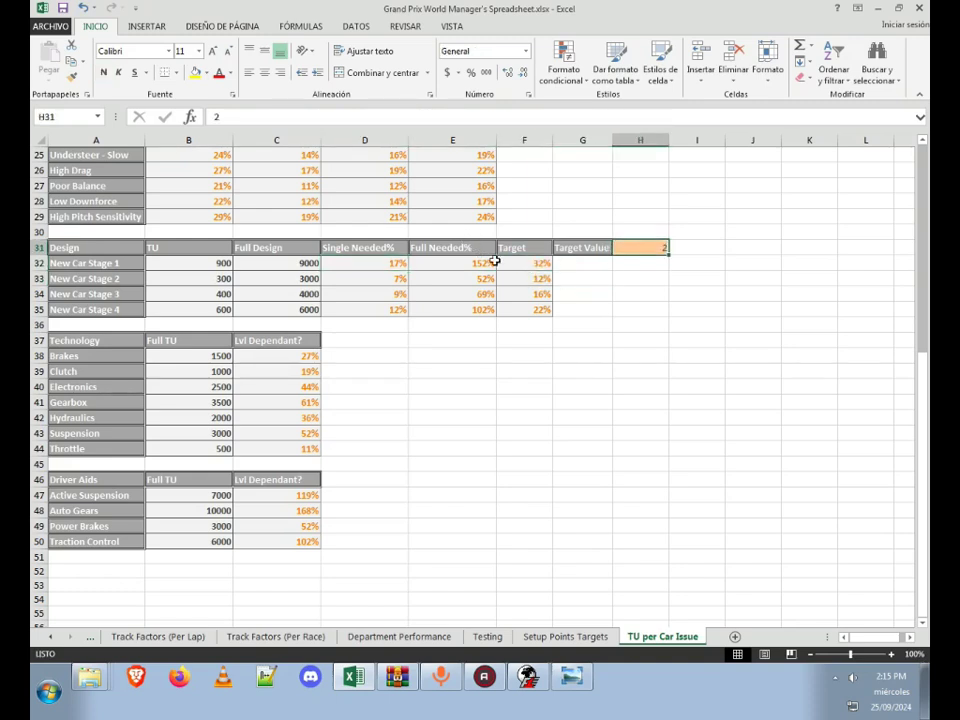
{"action": "type", "text": "4"}
{"action": "key", "text": "Return"}
{"action": "left_click", "coordinate": [638, 251]}
{"action": "type", "text": "10"}
{"action": "key", "text": "Return"}
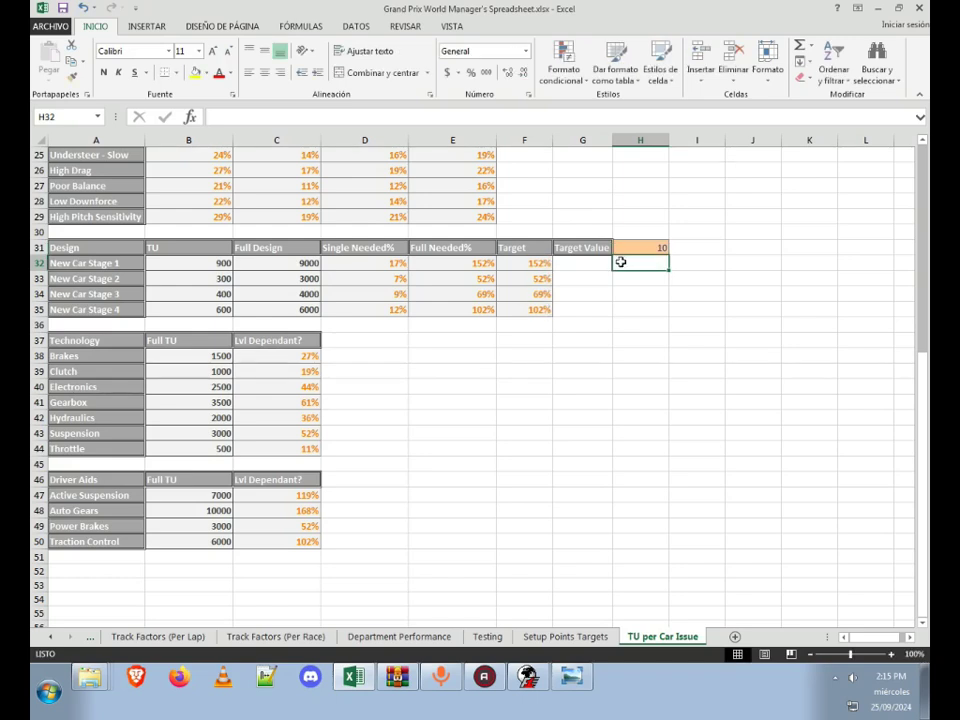
{"action": "left_click", "coordinate": [545, 264]}
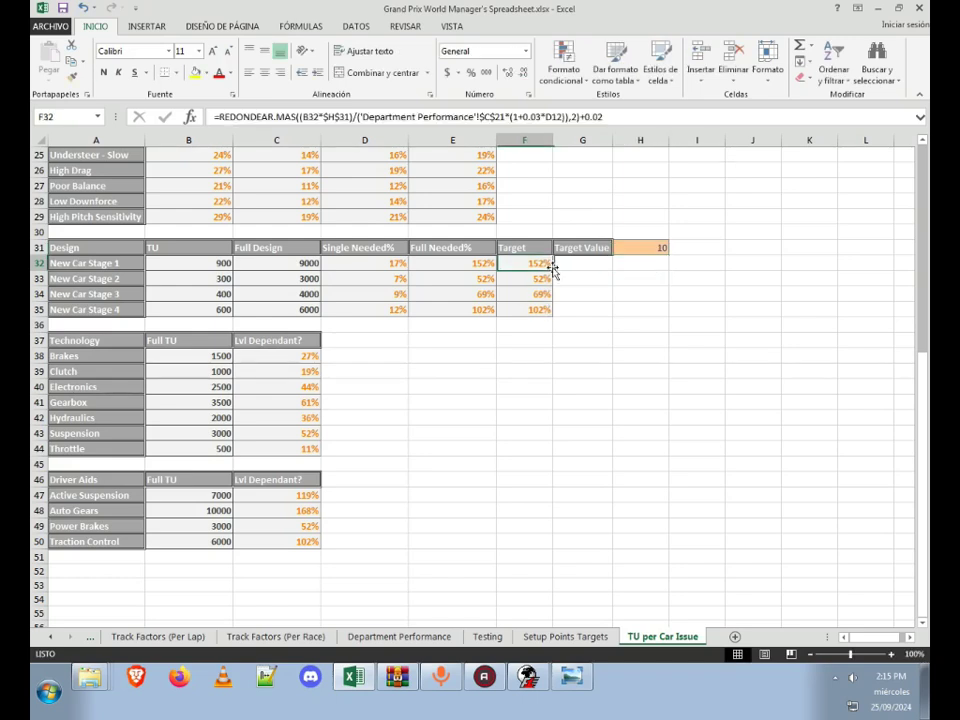
{"action": "left_click", "coordinate": [649, 242]}
{"action": "type", "text": "1"}
{"action": "key", "text": "ctrl+Return"}
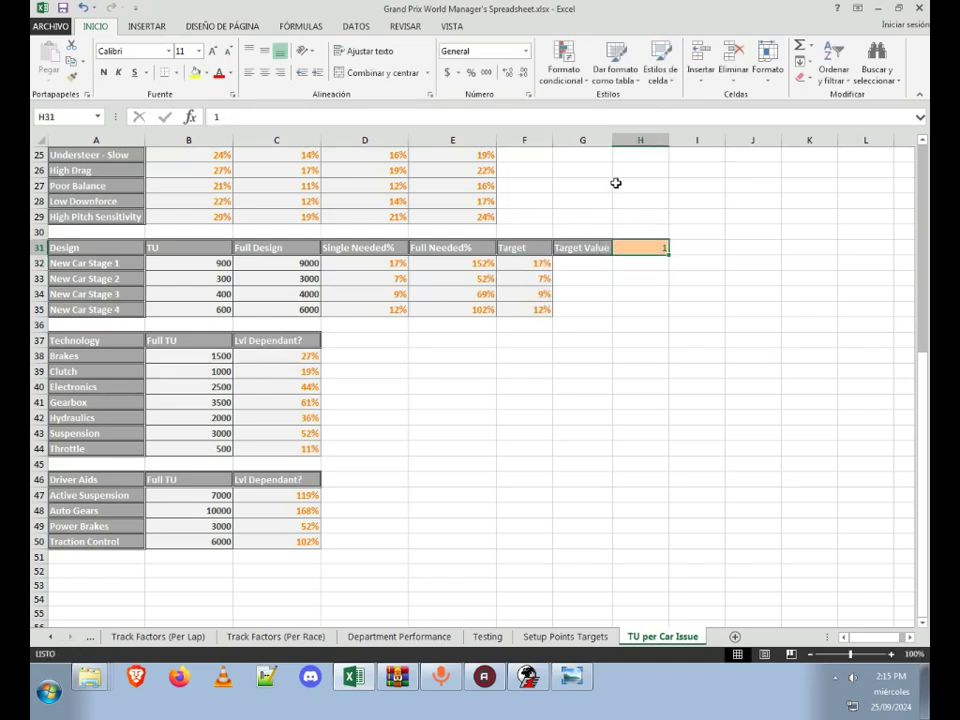
Step: Check the Suspension formula, try Target Value 3, then settle on 2
{"action": "left_click", "coordinate": [297, 437]}
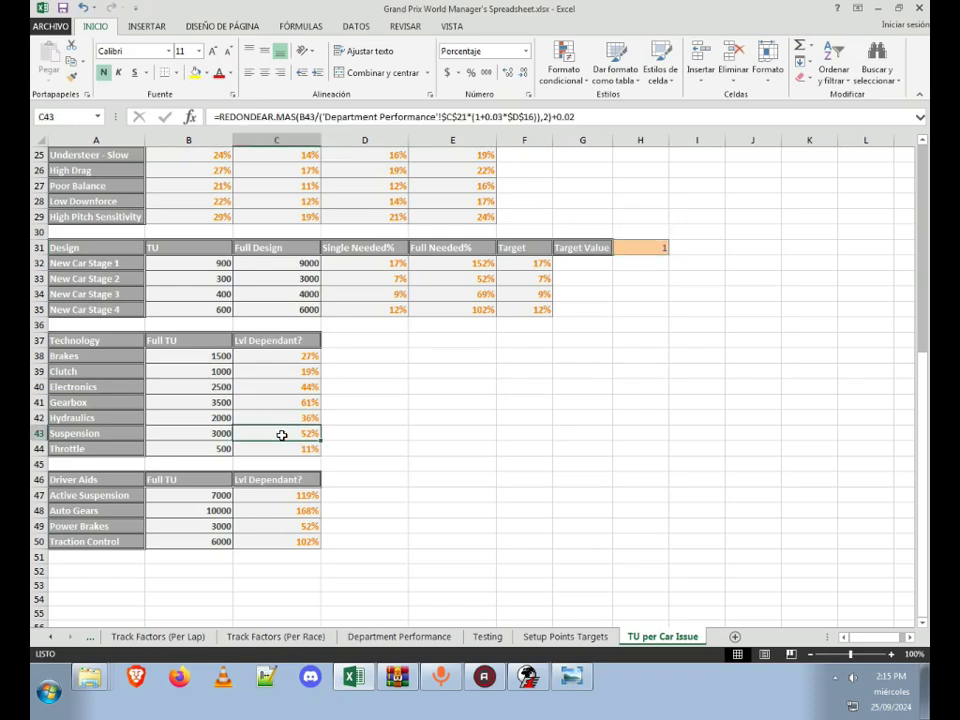
{"action": "left_click", "coordinate": [638, 245]}
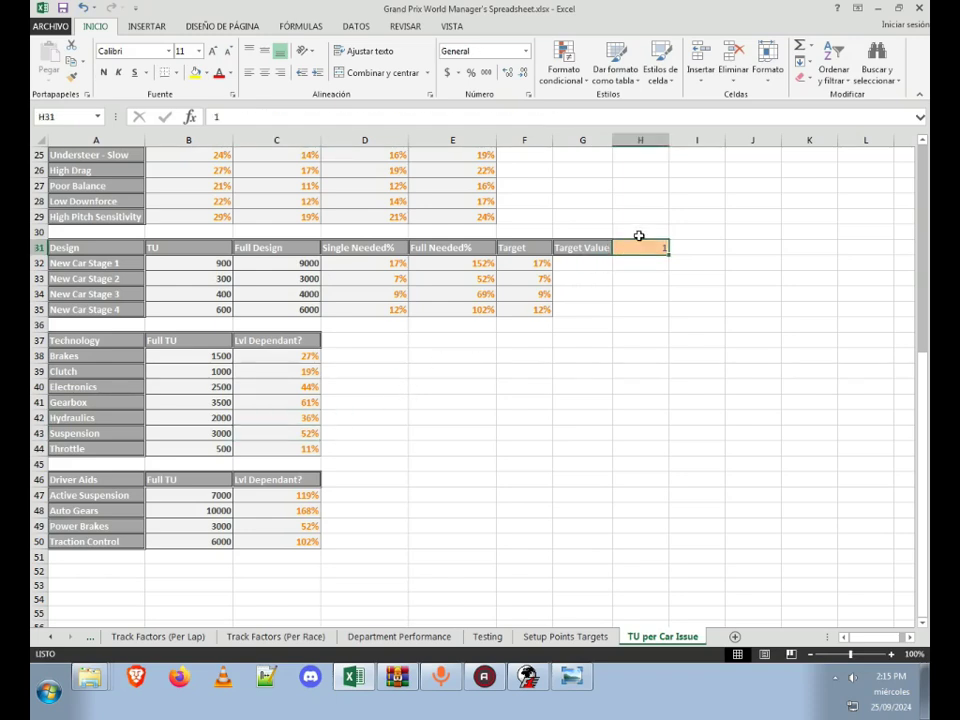
{"action": "type", "text": "3"}
{"action": "key", "text": "Return"}
{"action": "key", "text": "Up"}
{"action": "type", "text": "2"}
{"action": "key", "text": "Return"}
{"action": "key", "text": "Up"}
Step: Inspect the Suspension, stage 1 Target, Power Brakes and Traction Control formulas
{"action": "left_click", "coordinate": [270, 440]}
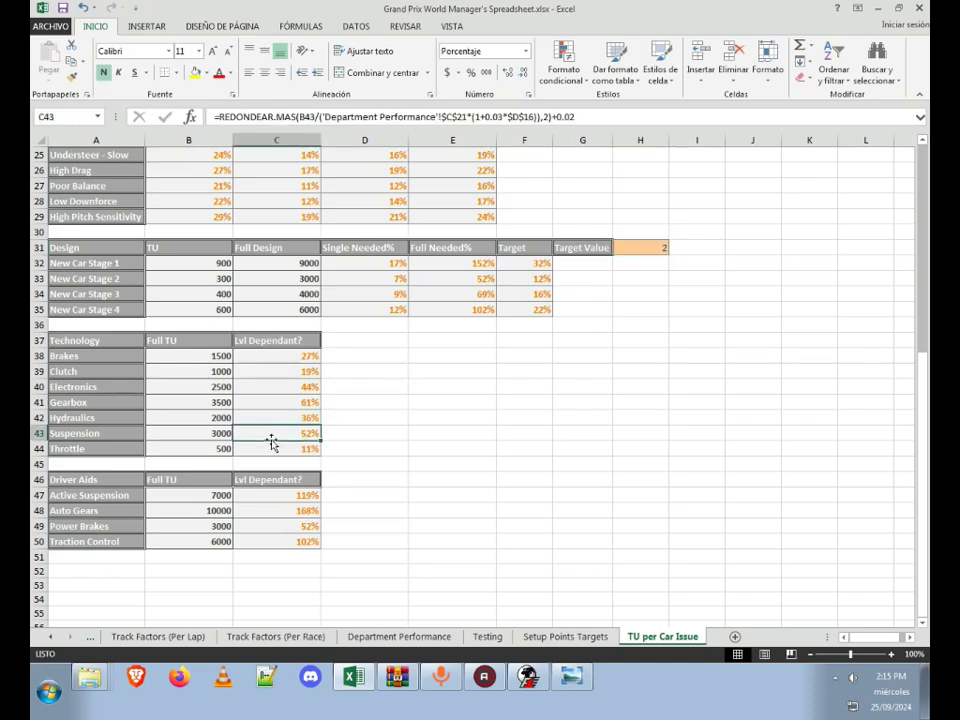
{"action": "left_click", "coordinate": [541, 265]}
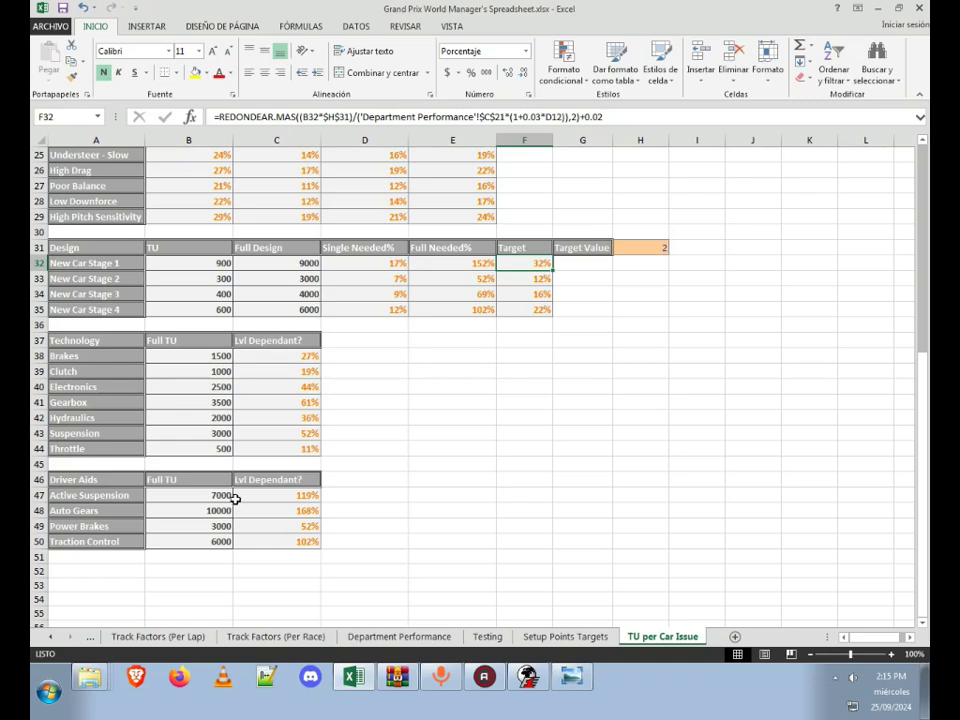
{"action": "left_click", "coordinate": [289, 528]}
{"action": "left_click", "coordinate": [292, 541]}
{"action": "left_click", "coordinate": [350, 452]}
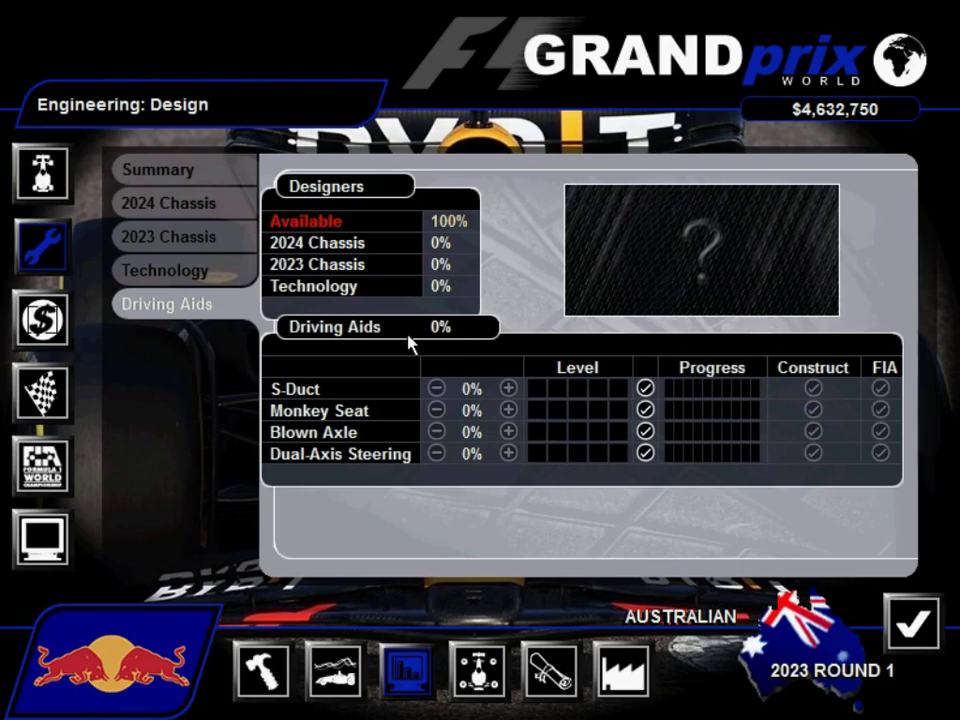
Step: Start work on the 2024 Chassis and staff its Design stage at 32%
{"action": "left_click", "coordinate": [200, 205]}
{"action": "left_click", "coordinate": [250, 236]}
{"action": "left_click", "coordinate": [230, 203]}
{"action": "left_click", "coordinate": [275, 352]}
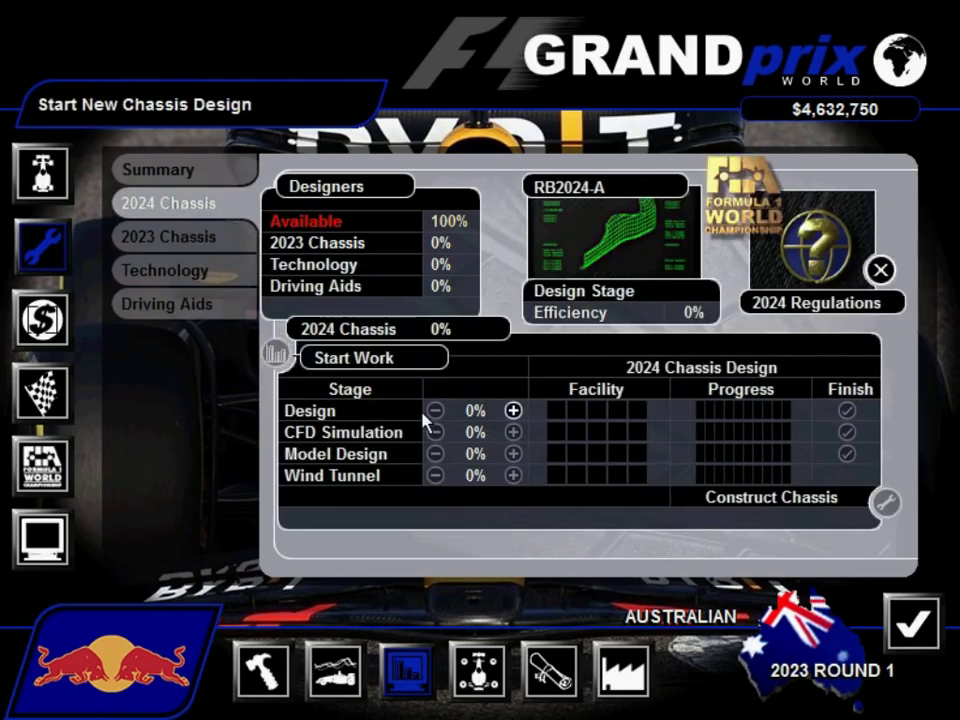
{"action": "left_click", "coordinate": [513, 411]}
{"action": "left_click", "coordinate": [513, 411]}
{"action": "left_click", "coordinate": [513, 411]}
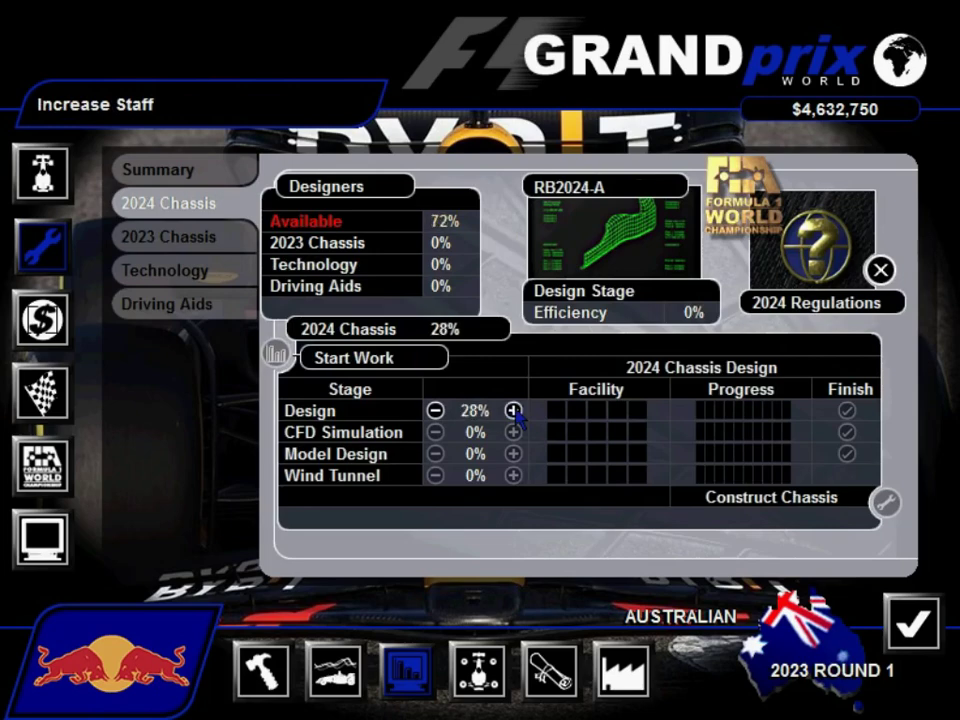
{"action": "left_click", "coordinate": [513, 411]}
{"action": "left_click", "coordinate": [513, 411]}
Step: Start a Suspension technology project and staff it at 52% of designers
{"action": "left_click", "coordinate": [222, 264]}
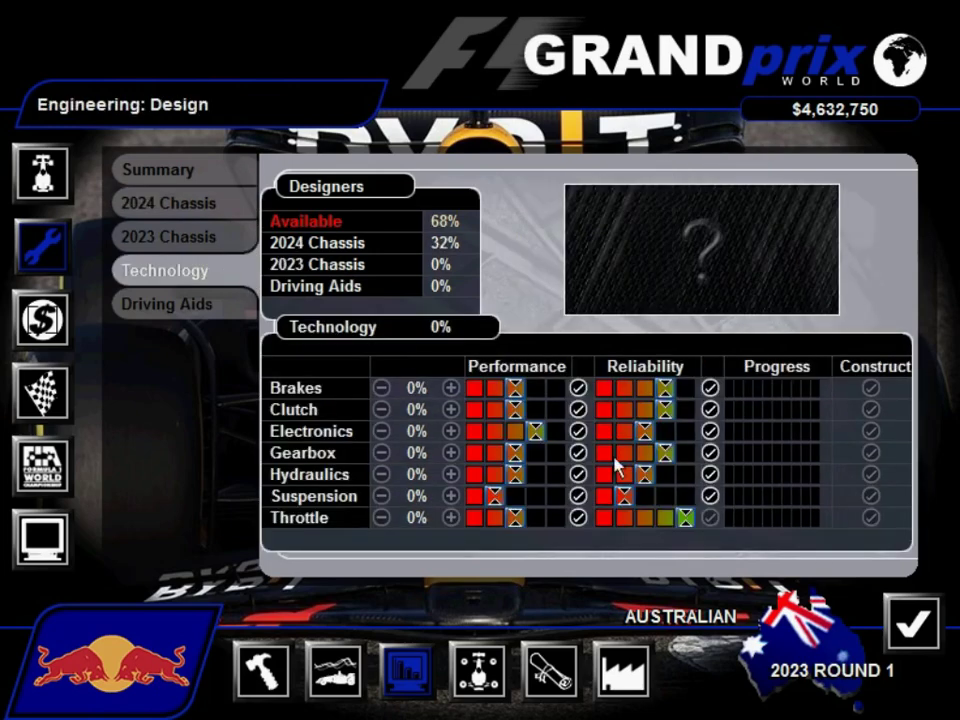
{"action": "left_click", "coordinate": [709, 495]}
{"action": "left_click", "coordinate": [483, 449]}
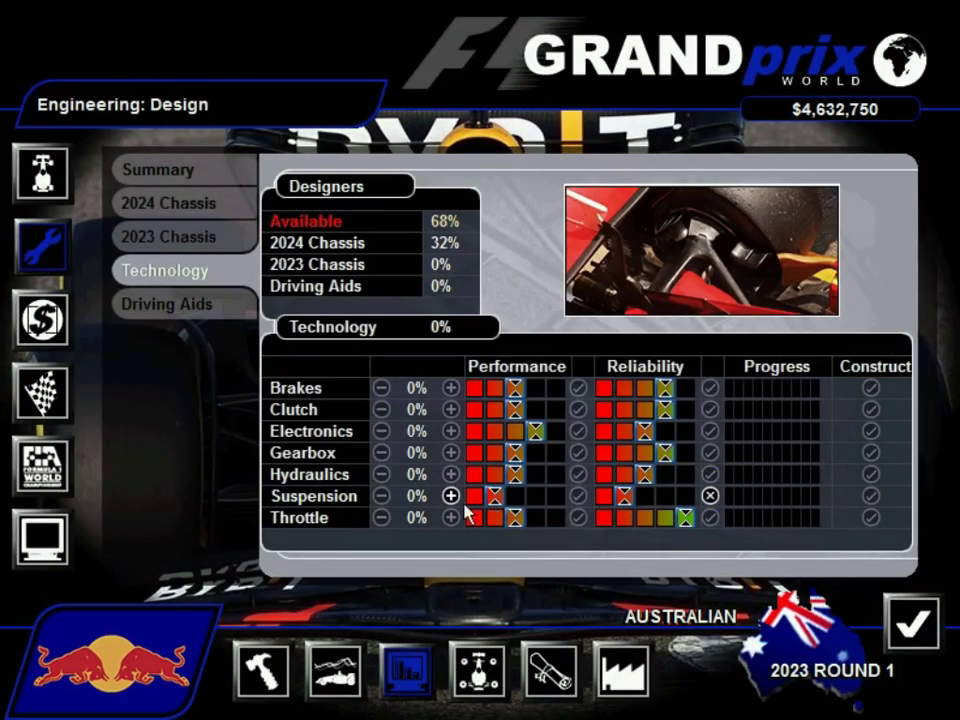
{"action": "left_click", "coordinate": [451, 495]}
{"action": "left_click", "coordinate": [451, 495]}
{"action": "left_click", "coordinate": [450, 497]}
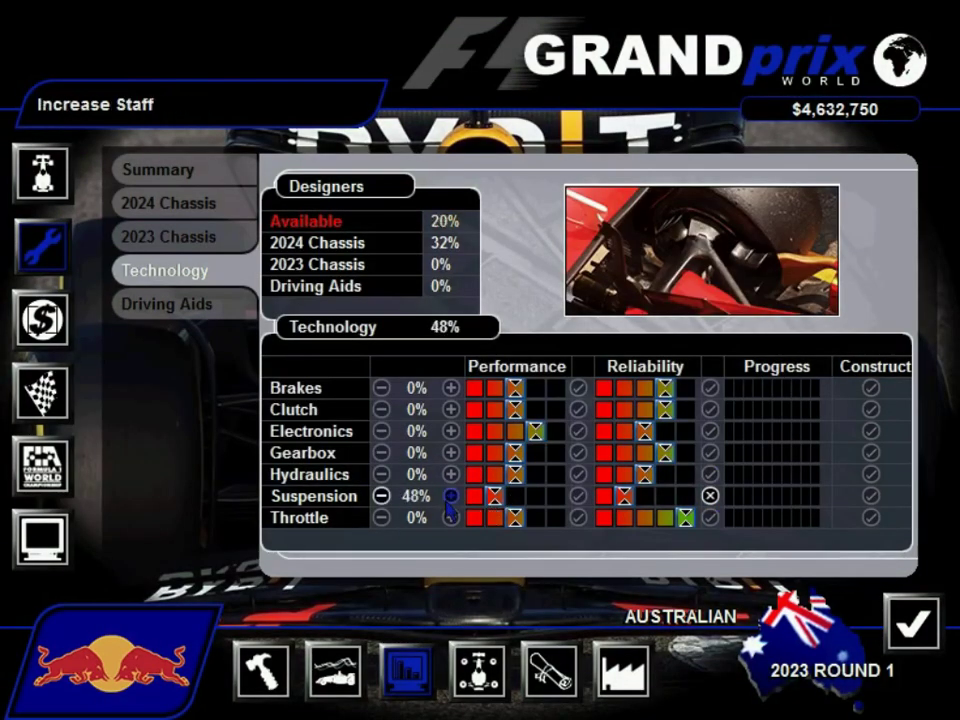
{"action": "left_click", "coordinate": [450, 497]}
{"action": "left_click", "coordinate": [450, 497]}
{"action": "left_click", "coordinate": [381, 497]}
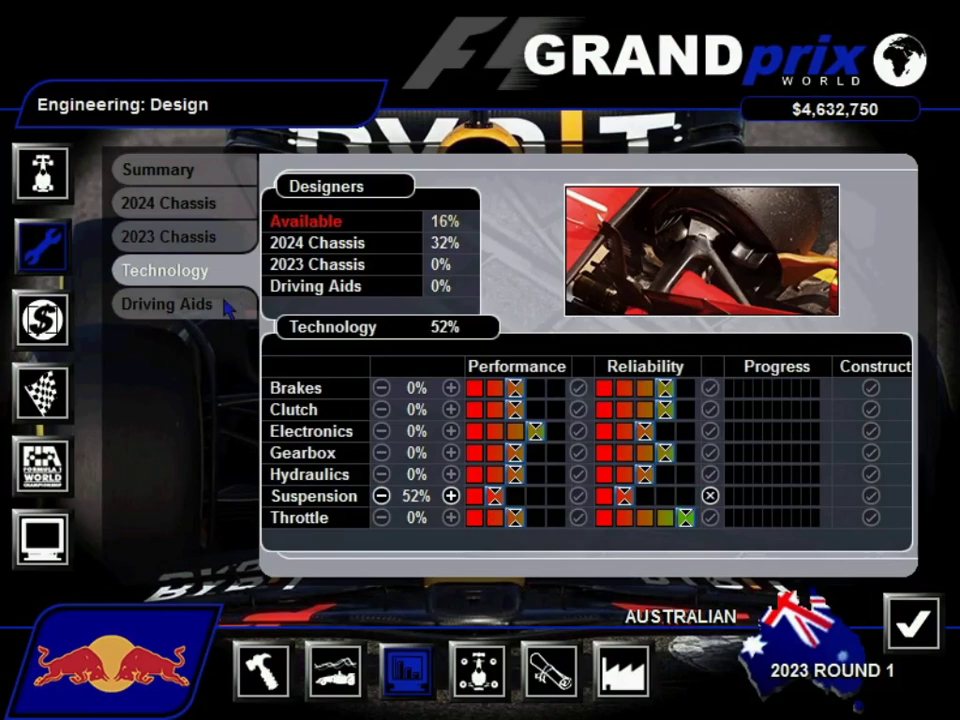
Step: Start a Dual-Axis Steering driving-aid project with the remaining 16% of designers
{"action": "left_click", "coordinate": [167, 304]}
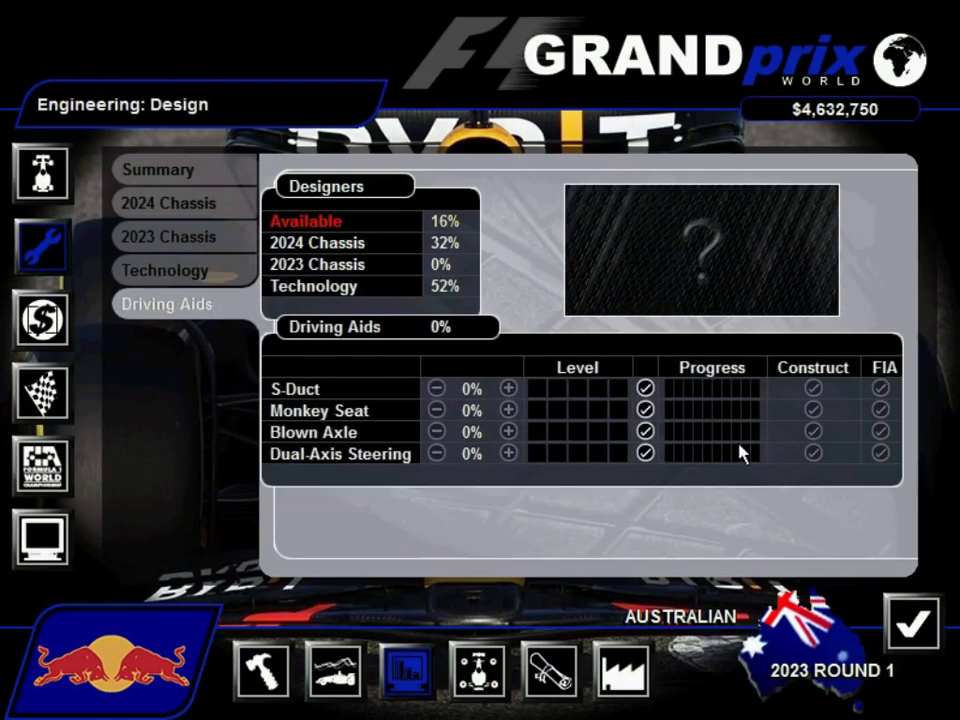
{"action": "left_click", "coordinate": [645, 455]}
{"action": "left_click", "coordinate": [470, 428]}
{"action": "left_click", "coordinate": [509, 453]}
{"action": "left_click", "coordinate": [509, 453]}
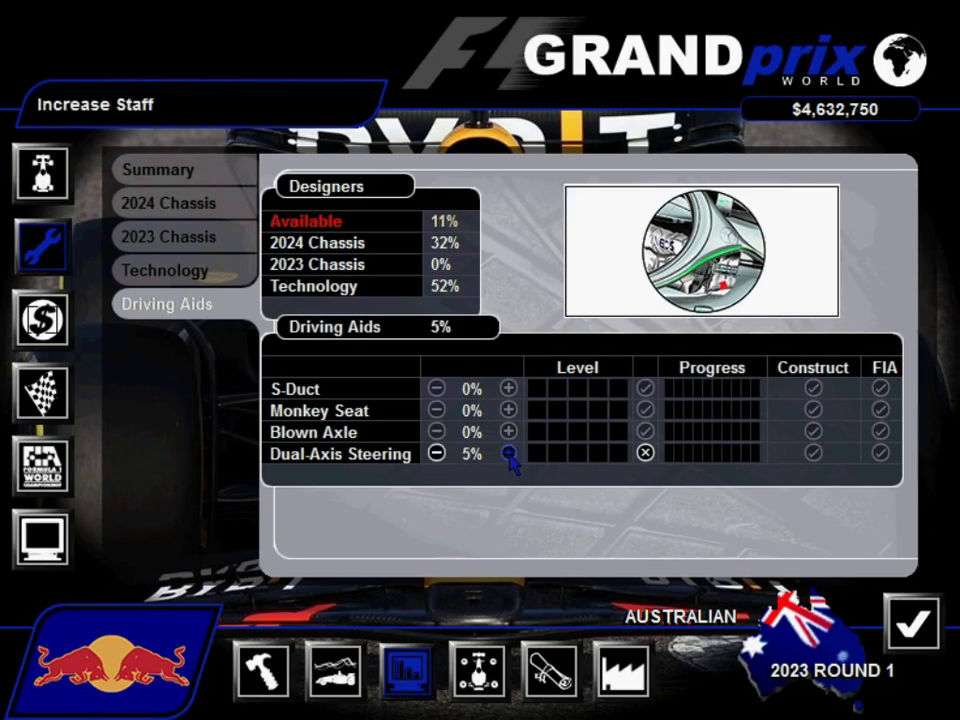
{"action": "left_click", "coordinate": [509, 453]}
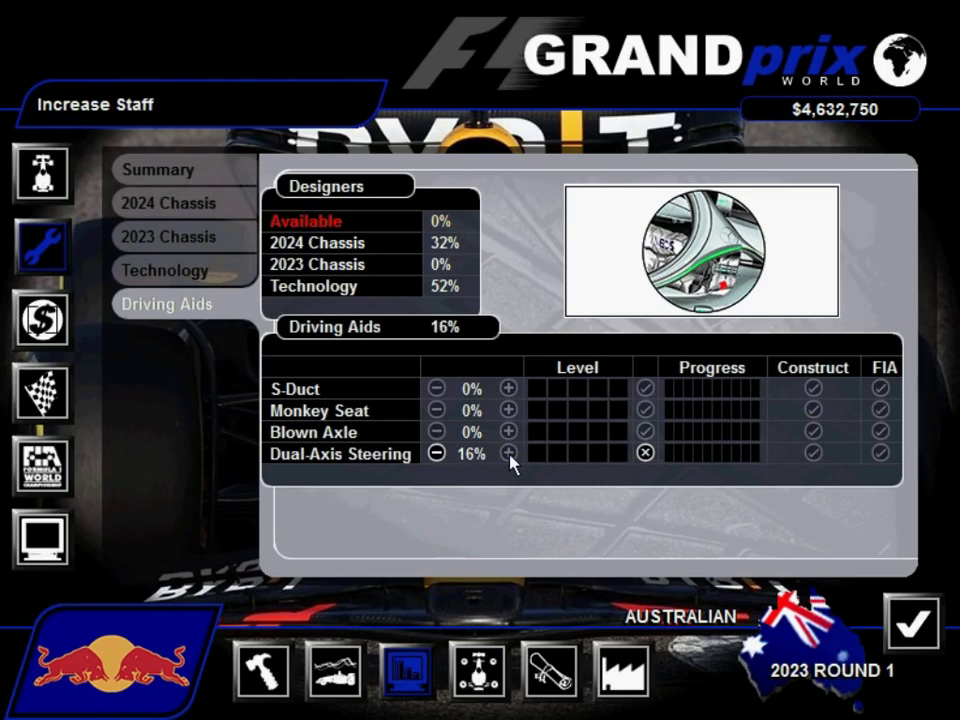
Step: Run engine R&D on the Honda engine, spending the points on Power
{"action": "left_click", "coordinate": [550, 670]}
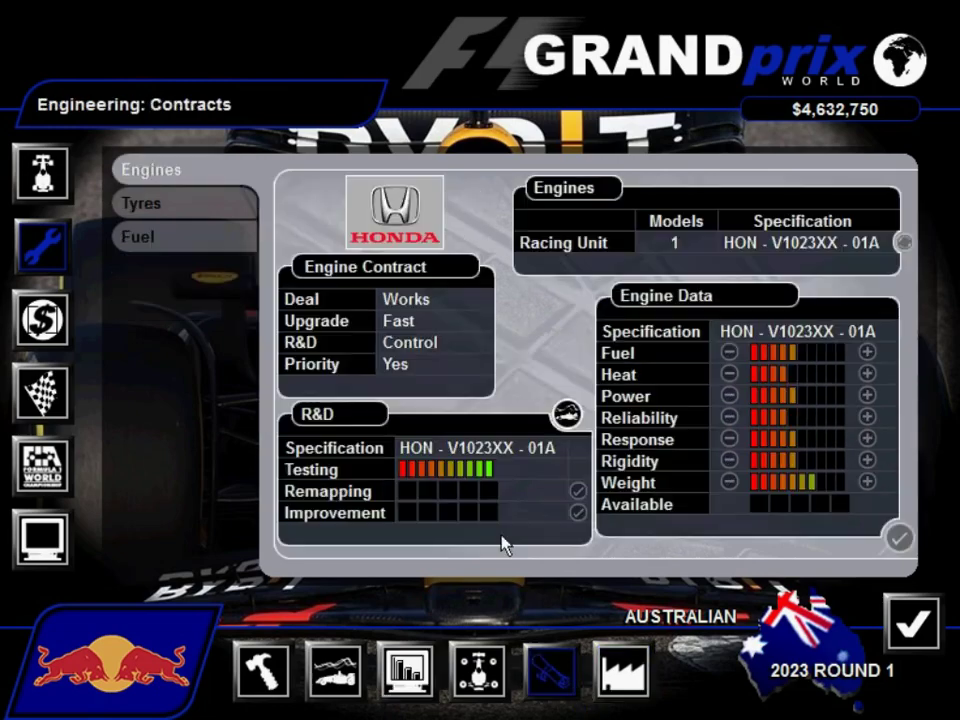
{"action": "left_click", "coordinate": [567, 412]}
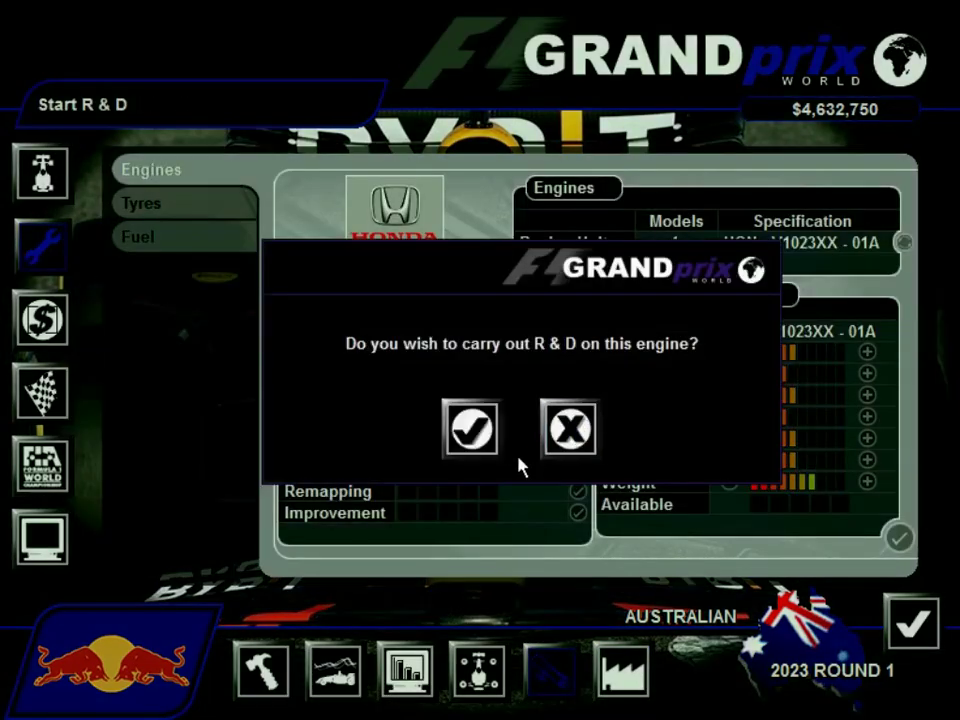
{"action": "left_click", "coordinate": [471, 430]}
{"action": "left_click", "coordinate": [577, 513]}
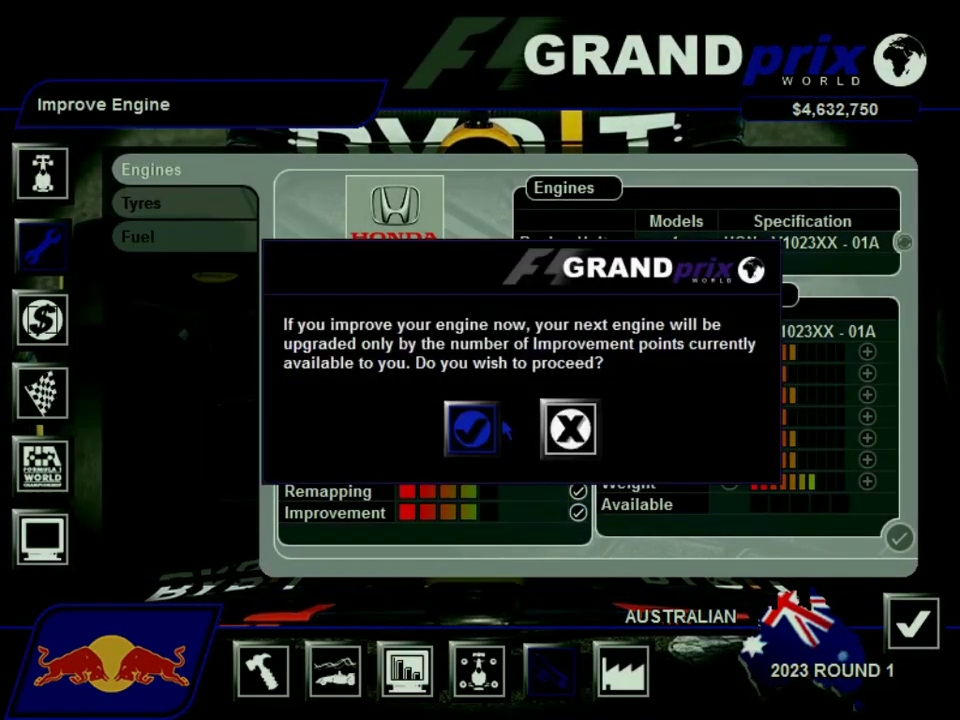
{"action": "left_click", "coordinate": [471, 430]}
{"action": "left_click", "coordinate": [866, 397]}
{"action": "left_click", "coordinate": [866, 397]}
{"action": "left_click", "coordinate": [866, 397]}
{"action": "left_click", "coordinate": [866, 397]}
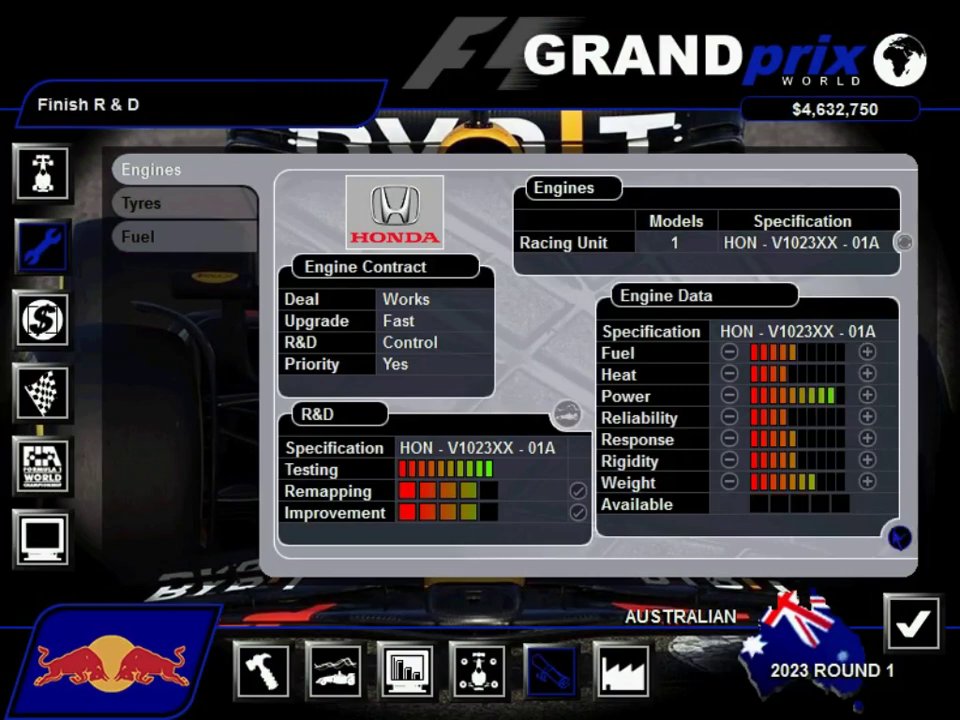
{"action": "left_click", "coordinate": [897, 537]}
{"action": "left_click", "coordinate": [471, 429]}
Step: Run fuel R&D on the Mobil 1 fuel, spending the points on Engine Tolerance
{"action": "left_click", "coordinate": [198, 210]}
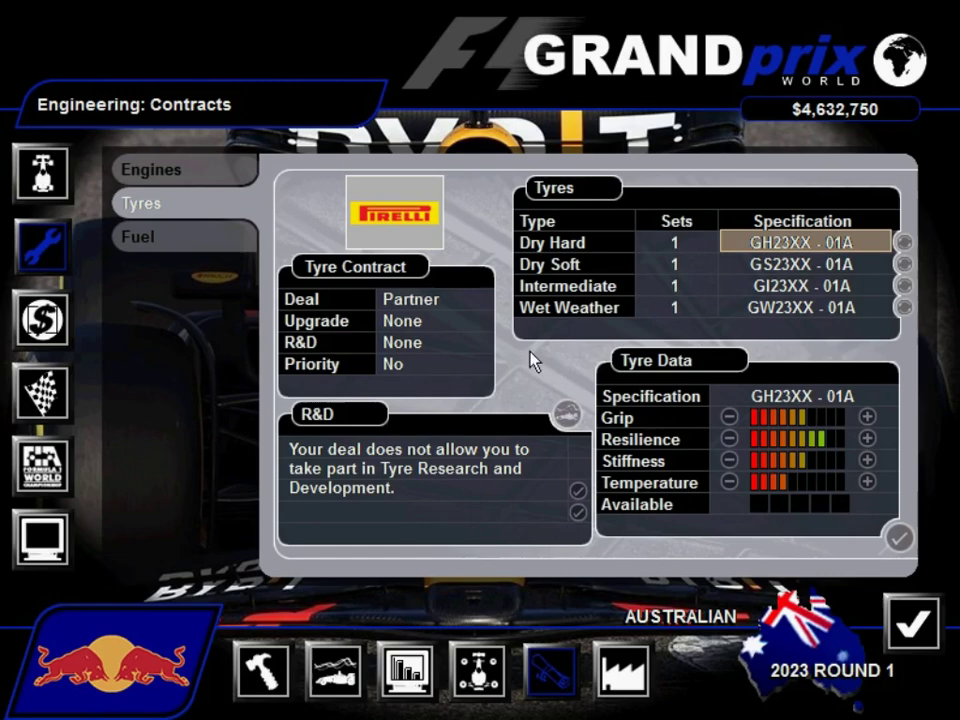
{"action": "left_click", "coordinate": [145, 236]}
{"action": "left_click", "coordinate": [567, 414]}
{"action": "left_click", "coordinate": [471, 430]}
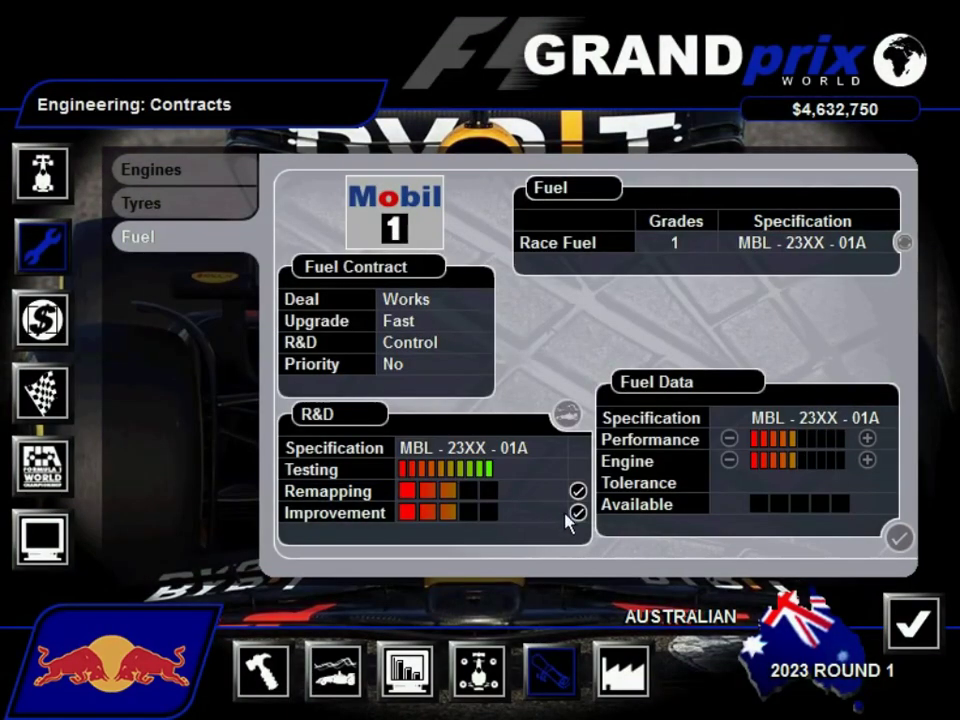
{"action": "left_click", "coordinate": [577, 513]}
{"action": "left_click", "coordinate": [471, 430]}
{"action": "left_click", "coordinate": [866, 460]}
{"action": "left_click", "coordinate": [866, 460]}
{"action": "left_click", "coordinate": [866, 460]}
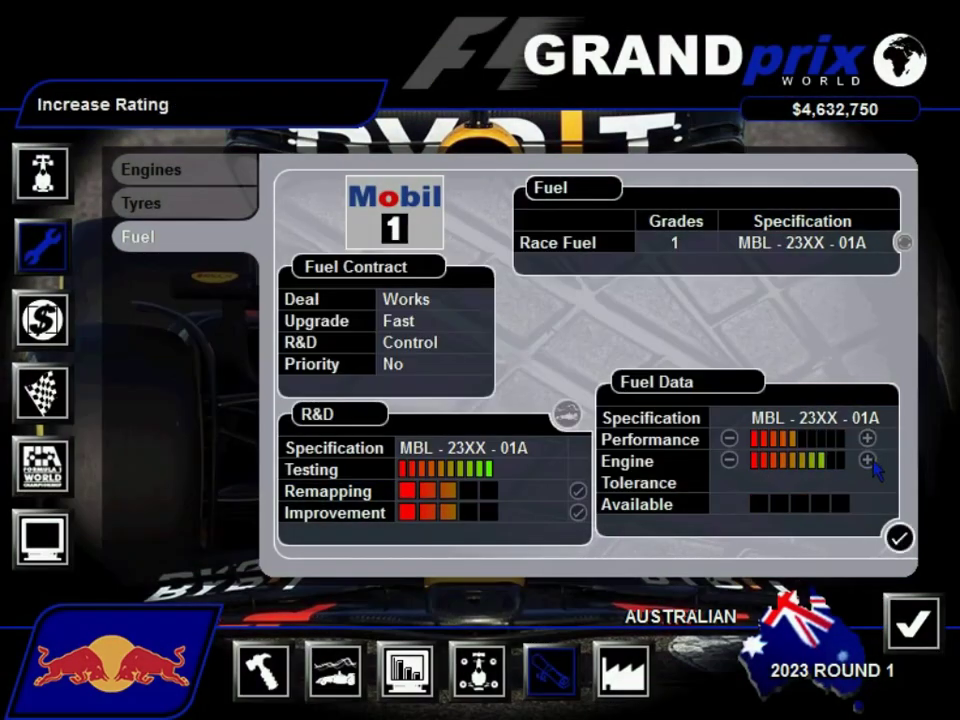
{"action": "left_click", "coordinate": [897, 537]}
{"action": "left_click", "coordinate": [471, 430]}
Step: Hire a wind tunnel from the factory facilities overview
{"action": "left_click", "coordinate": [622, 670]}
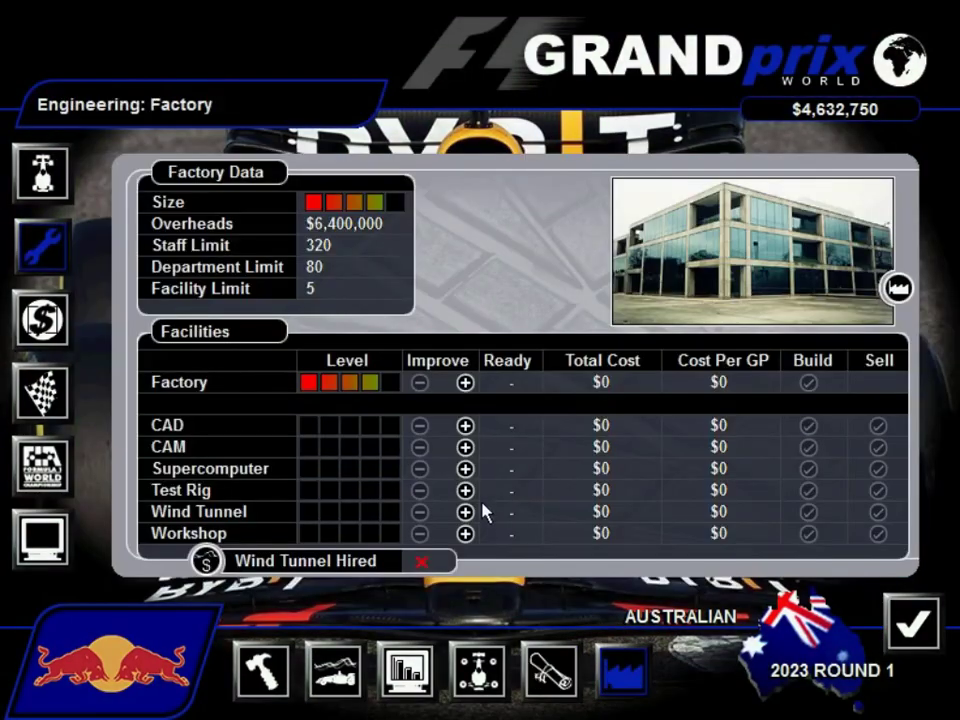
{"action": "left_click", "coordinate": [205, 565]}
{"action": "left_click", "coordinate": [471, 430]}
Step: Queue CAD, Test Rig, Workshop, CAM and Supercomputer facility upgrades
{"action": "left_click", "coordinate": [465, 426]}
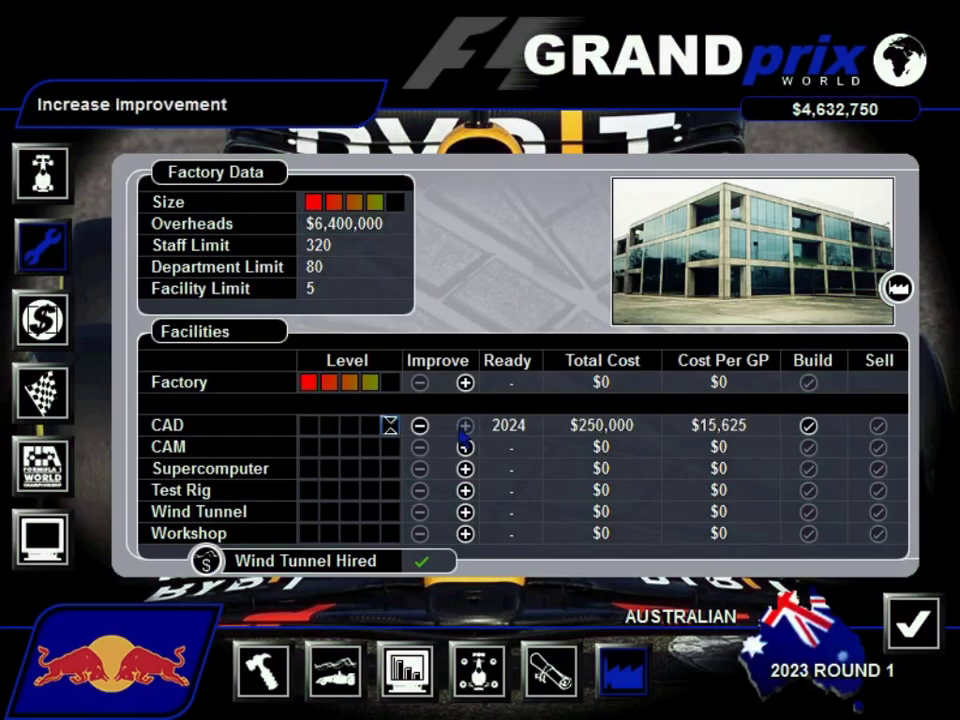
{"action": "left_click", "coordinate": [465, 490]}
{"action": "left_click", "coordinate": [465, 490]}
{"action": "left_click", "coordinate": [465, 533]}
{"action": "left_click", "coordinate": [465, 533]}
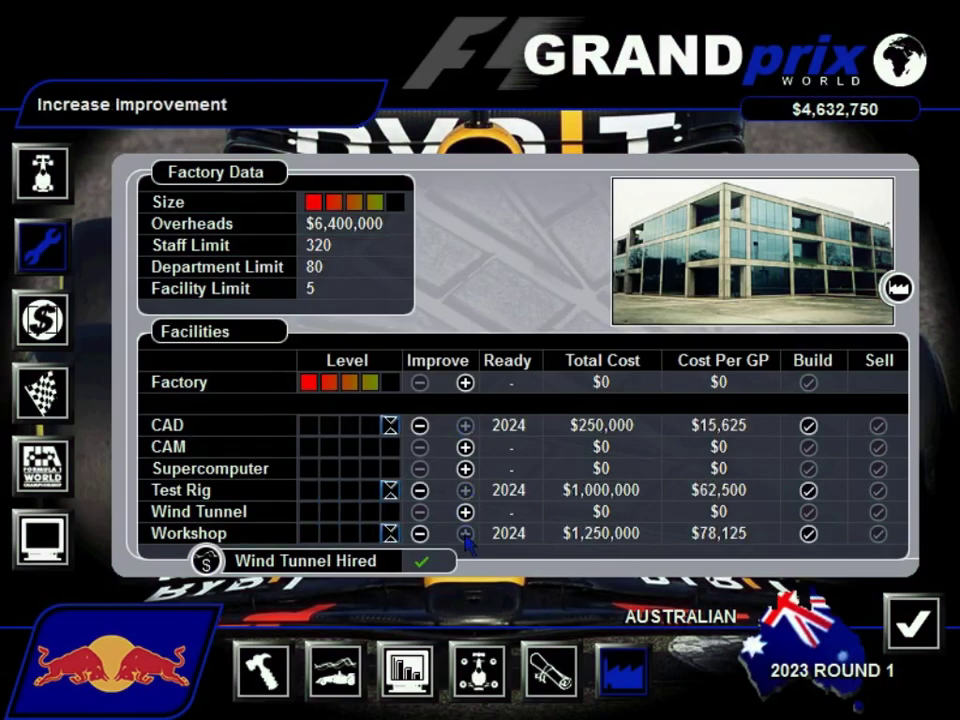
{"action": "left_click", "coordinate": [466, 448]}
{"action": "left_click", "coordinate": [465, 447]}
{"action": "left_click", "coordinate": [465, 469]}
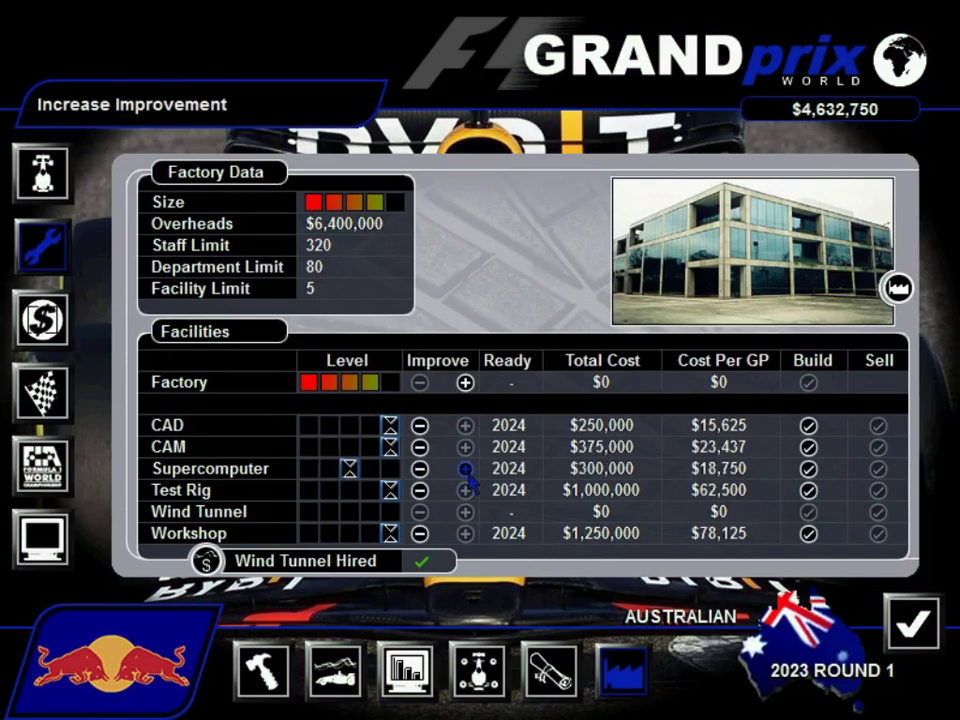
{"action": "left_click", "coordinate": [465, 469]}
Step: Build the CAD ($250,000), CAM, Supercomputer, Test Rig and Workshop upgrades
{"action": "left_click", "coordinate": [809, 426]}
{"action": "left_click", "coordinate": [455, 425]}
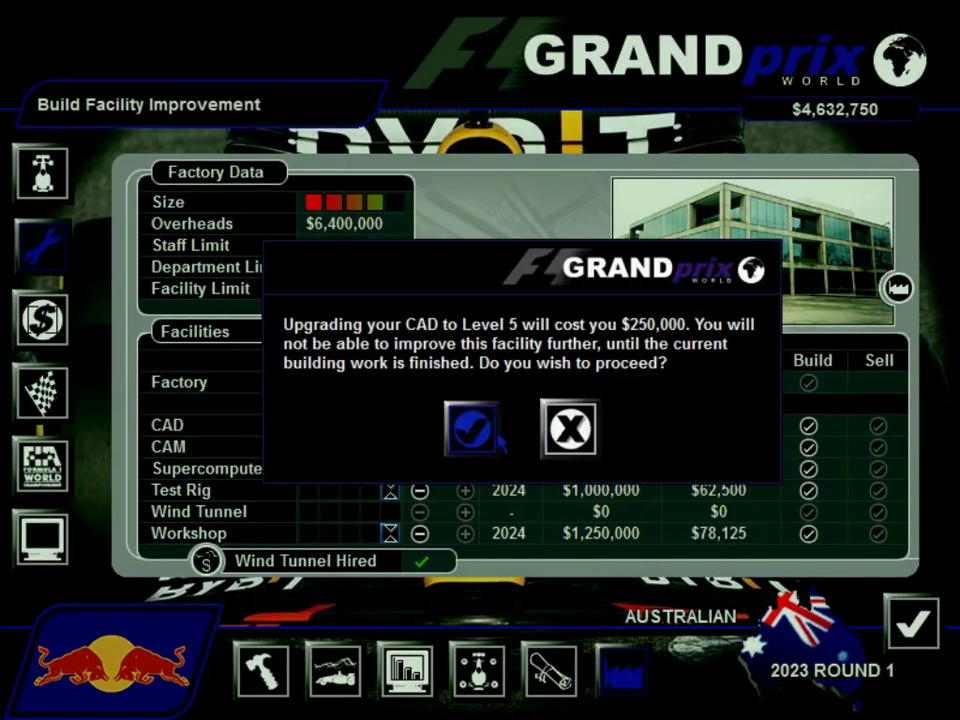
{"action": "left_click", "coordinate": [808, 448]}
{"action": "left_click", "coordinate": [471, 428]}
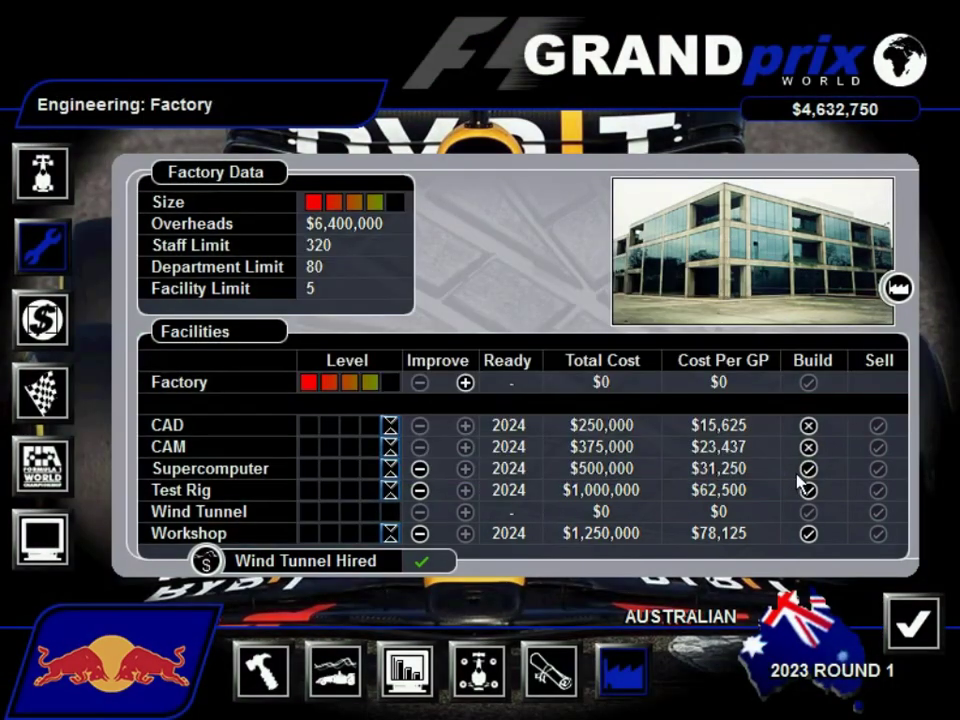
{"action": "left_click", "coordinate": [808, 469]}
{"action": "left_click", "coordinate": [471, 447]}
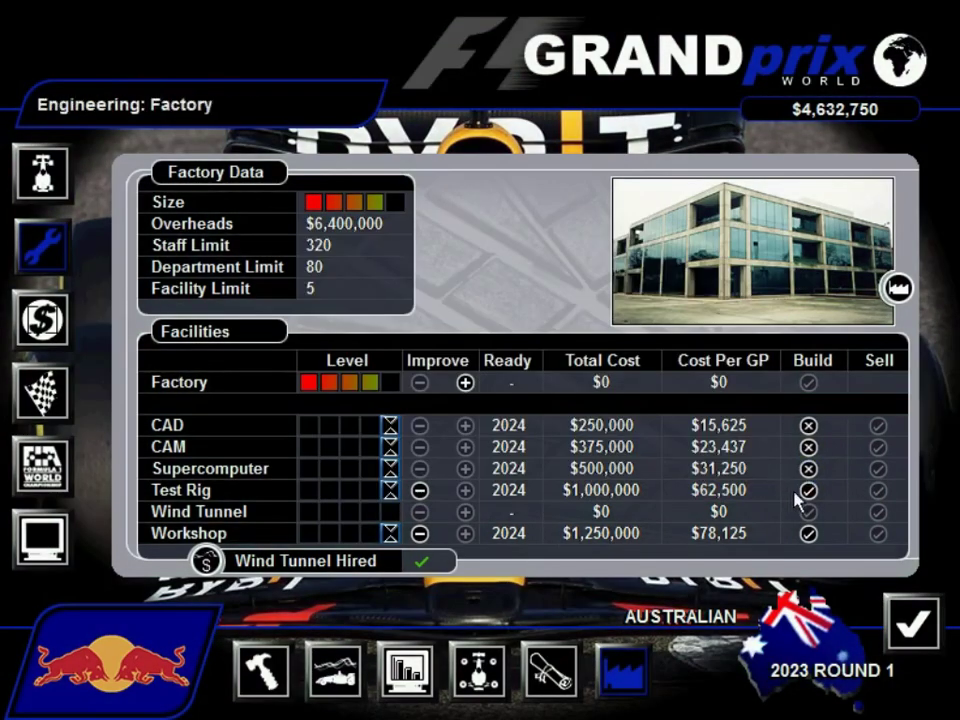
{"action": "left_click", "coordinate": [808, 490]}
{"action": "left_click", "coordinate": [478, 435]}
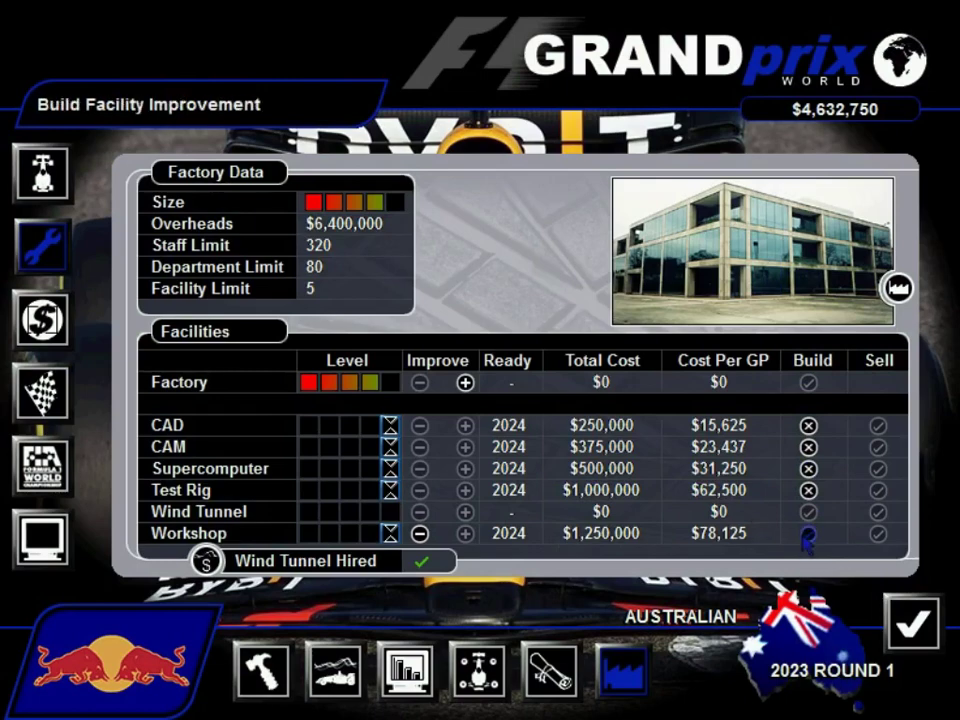
{"action": "left_click", "coordinate": [808, 533]}
{"action": "left_click", "coordinate": [471, 428]}
{"action": "left_click", "coordinate": [42, 318]}
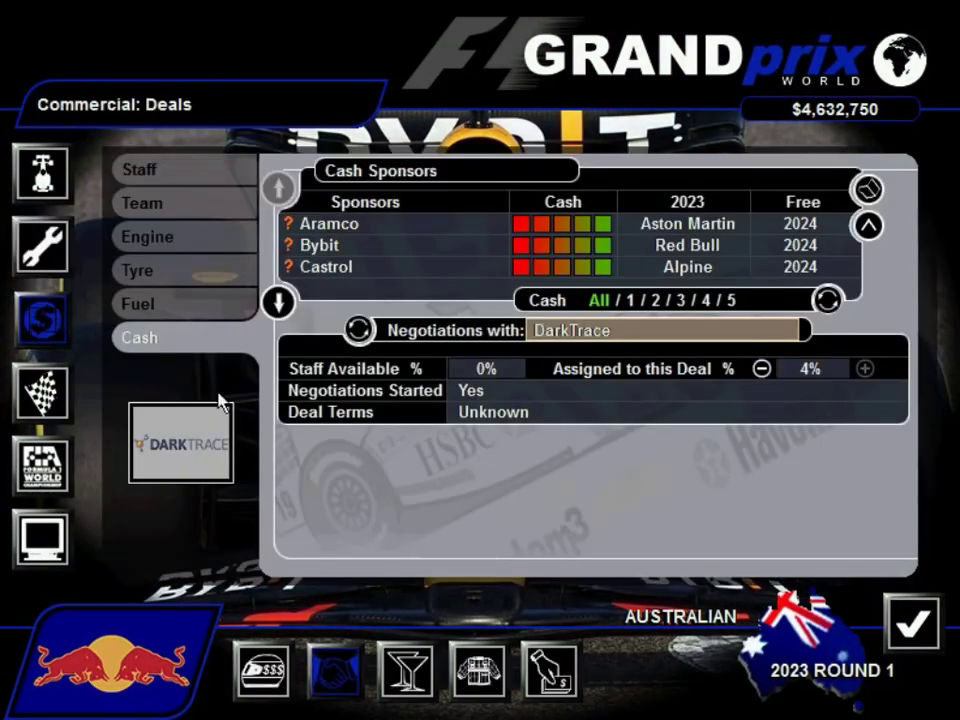
Step: Browse the hospitality, licensing rights and banking summary pages under Commercial
{"action": "left_click", "coordinate": [405, 666]}
{"action": "left_click", "coordinate": [478, 666]}
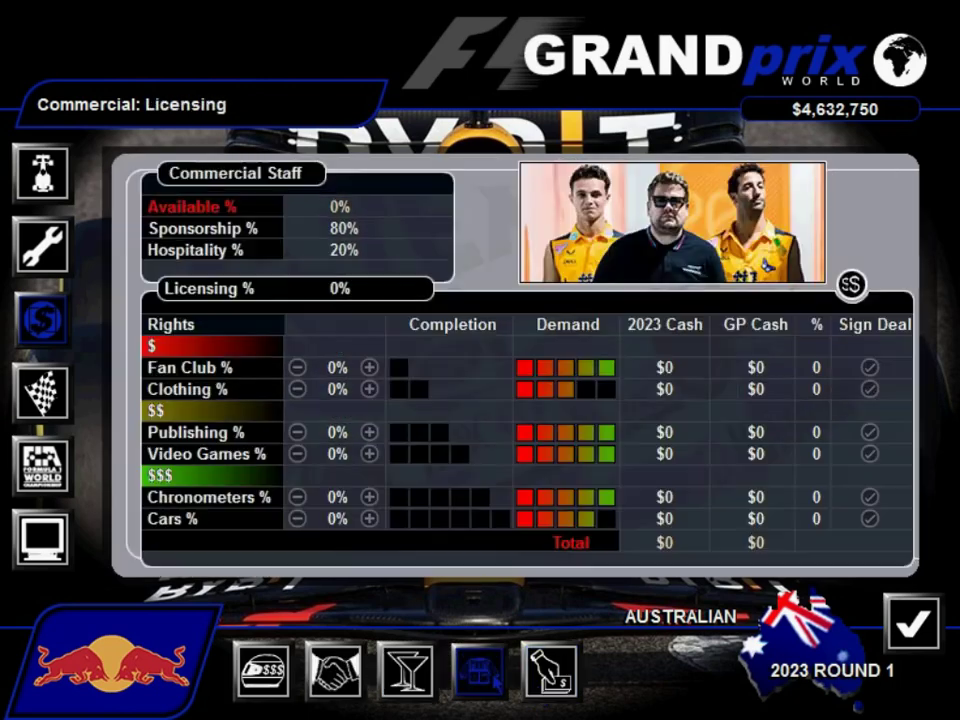
{"action": "left_click", "coordinate": [550, 666]}
{"action": "left_click", "coordinate": [550, 666]}
Step: Split the pit crew 48% on pit stops and 52% on car security
{"action": "left_click", "coordinate": [42, 392]}
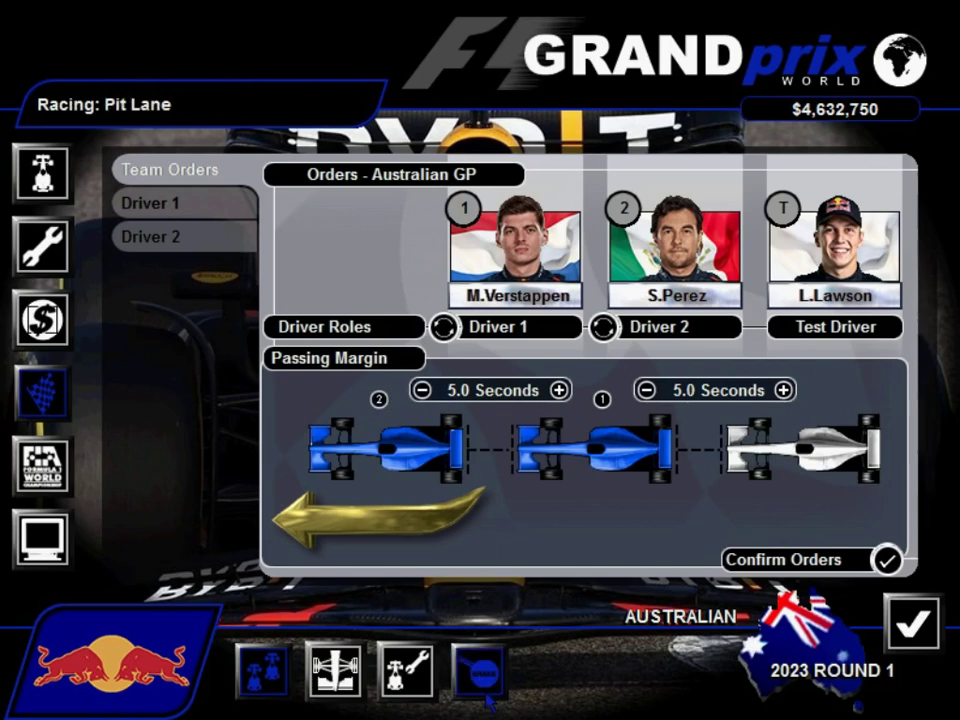
{"action": "left_click", "coordinate": [477, 672]}
{"action": "left_click", "coordinate": [576, 402]}
{"action": "left_click", "coordinate": [576, 402]}
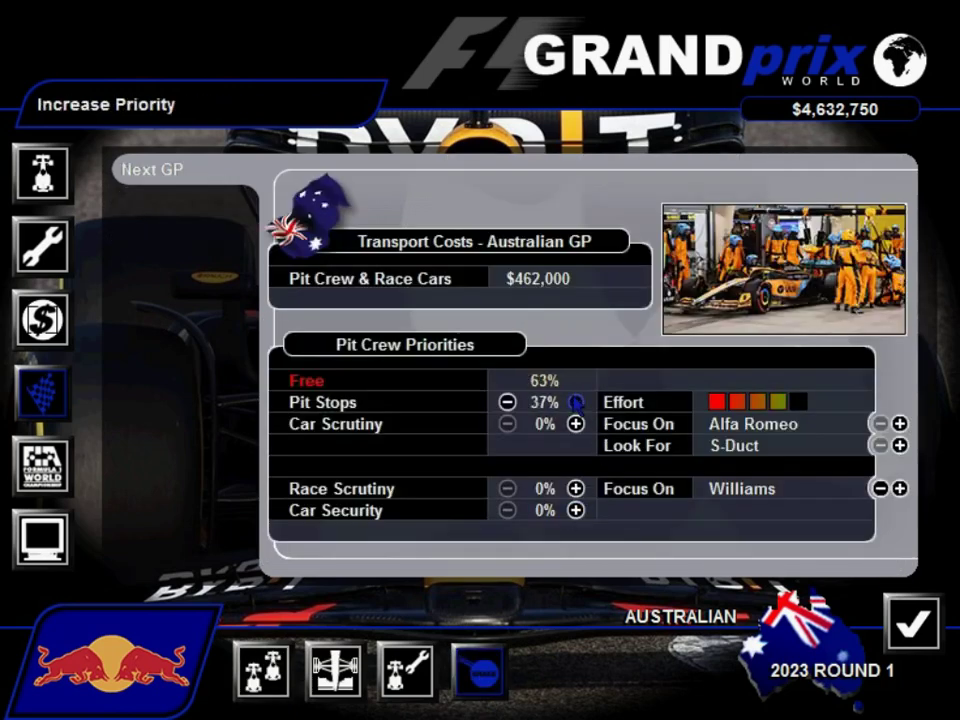
{"action": "left_click", "coordinate": [576, 510]}
{"action": "left_click", "coordinate": [576, 510]}
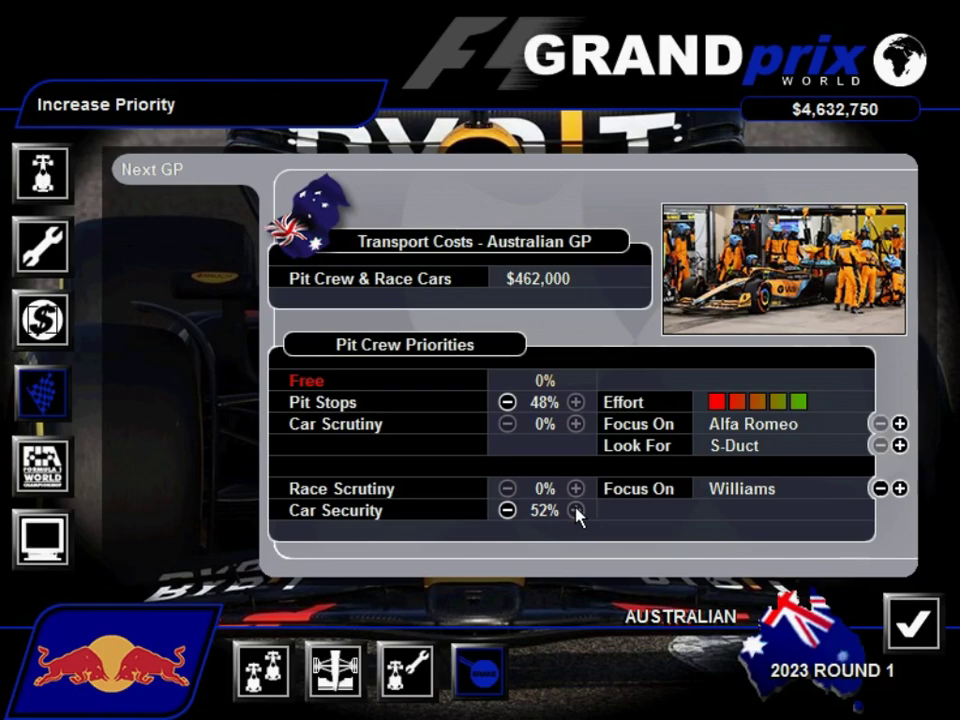
{"action": "left_click", "coordinate": [407, 668]}
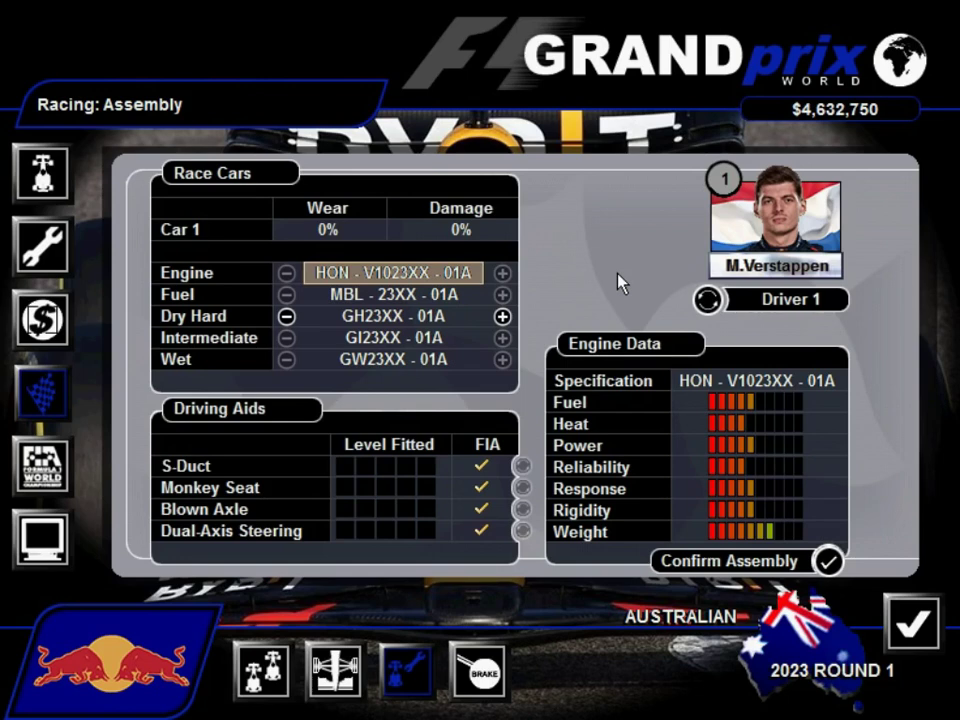
Step: Switch the first car's dry tyres to Dry Soft GS23XX after checking the second car
{"action": "left_click", "coordinate": [502, 316]}
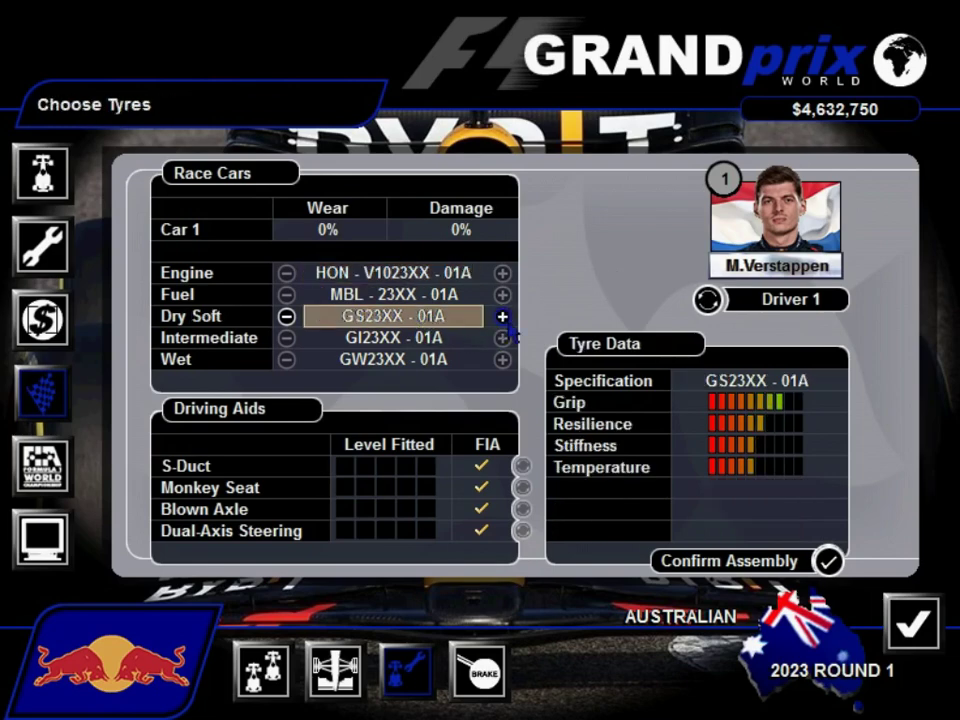
{"action": "left_click", "coordinate": [700, 309]}
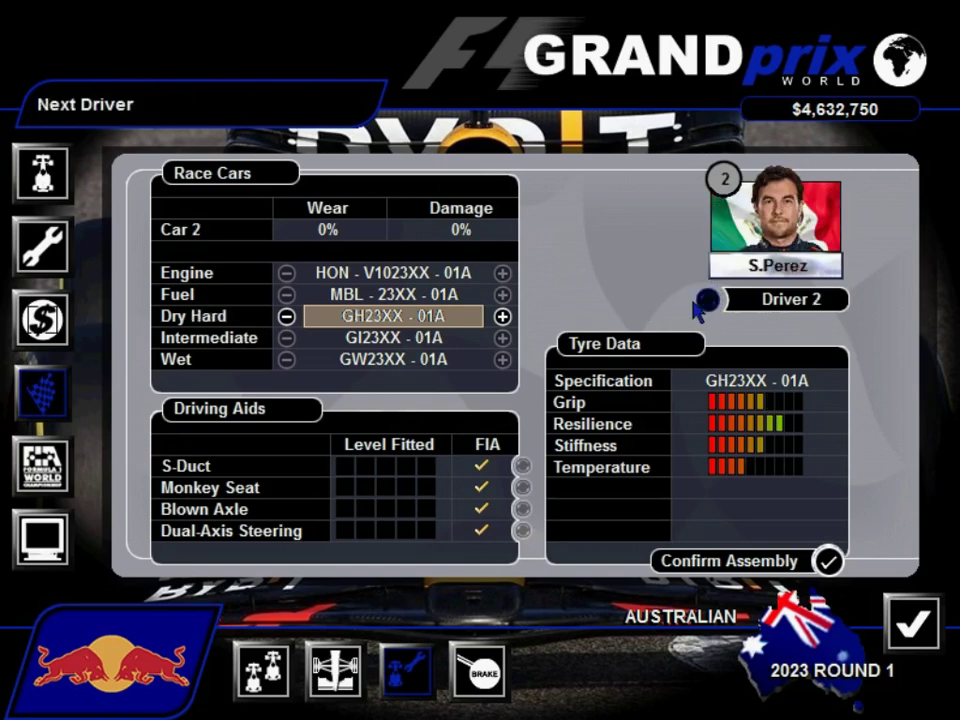
{"action": "left_click", "coordinate": [702, 303]}
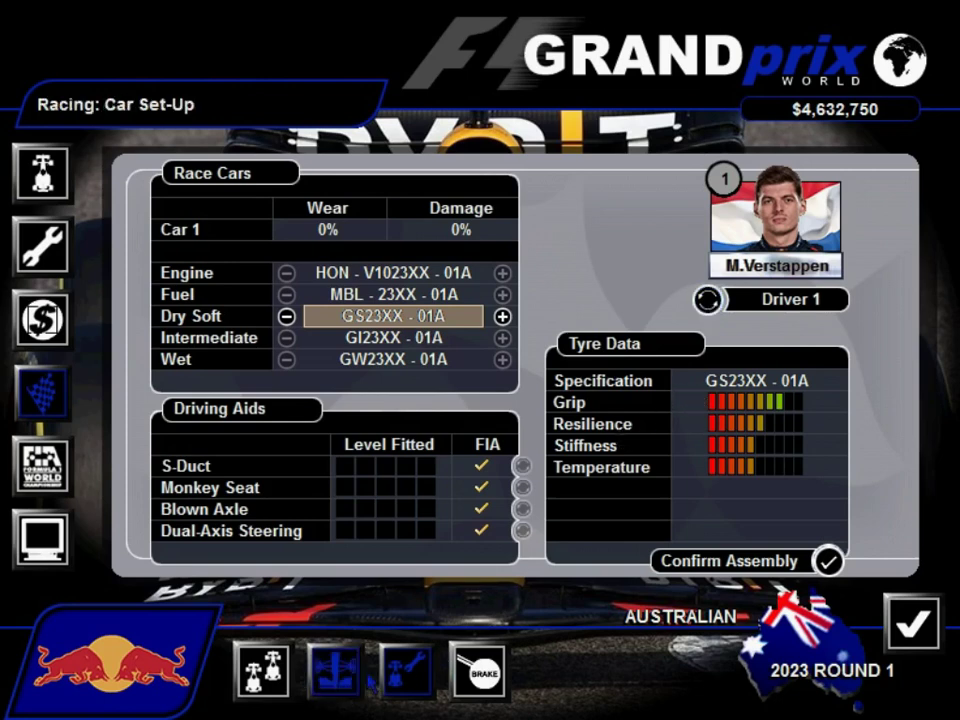
{"action": "left_click", "coordinate": [335, 670]}
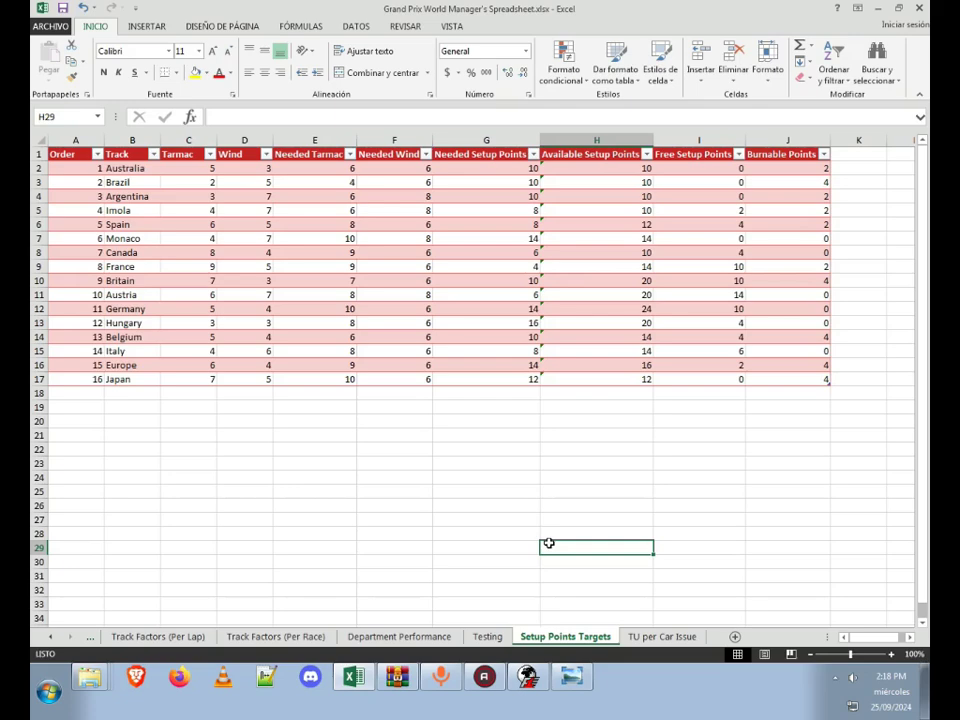
Step: Check Australia's Tarmac, Wind, Needed values, Needed Setup Points formula and Burnable Points
{"action": "left_click", "coordinate": [193, 170]}
{"action": "left_click", "coordinate": [240, 169]}
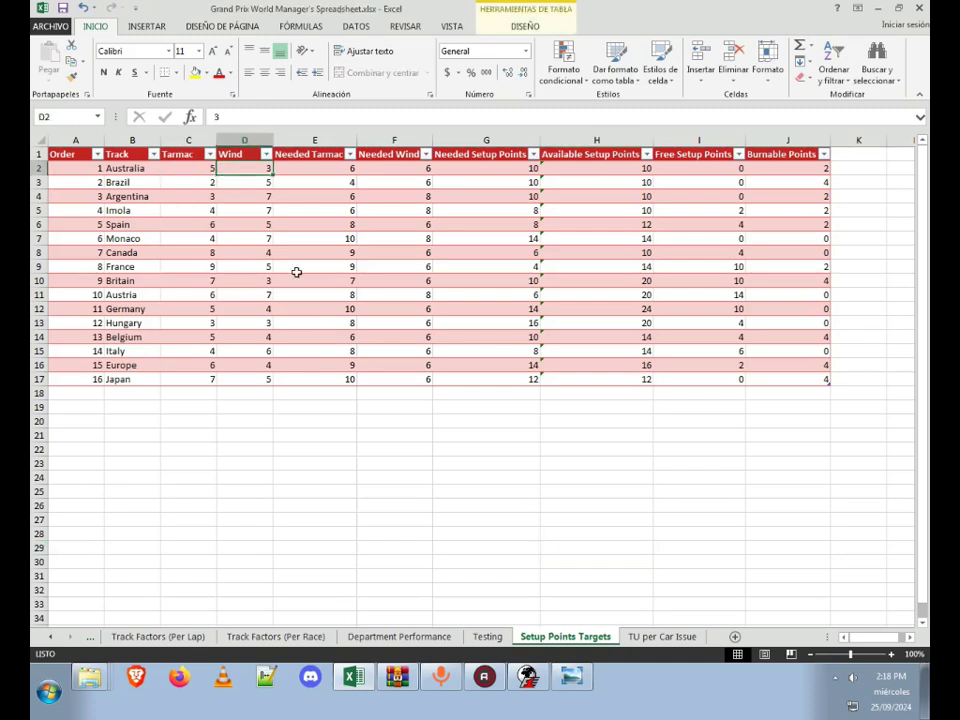
{"action": "left_click", "coordinate": [321, 377]}
{"action": "left_click", "coordinate": [183, 172]}
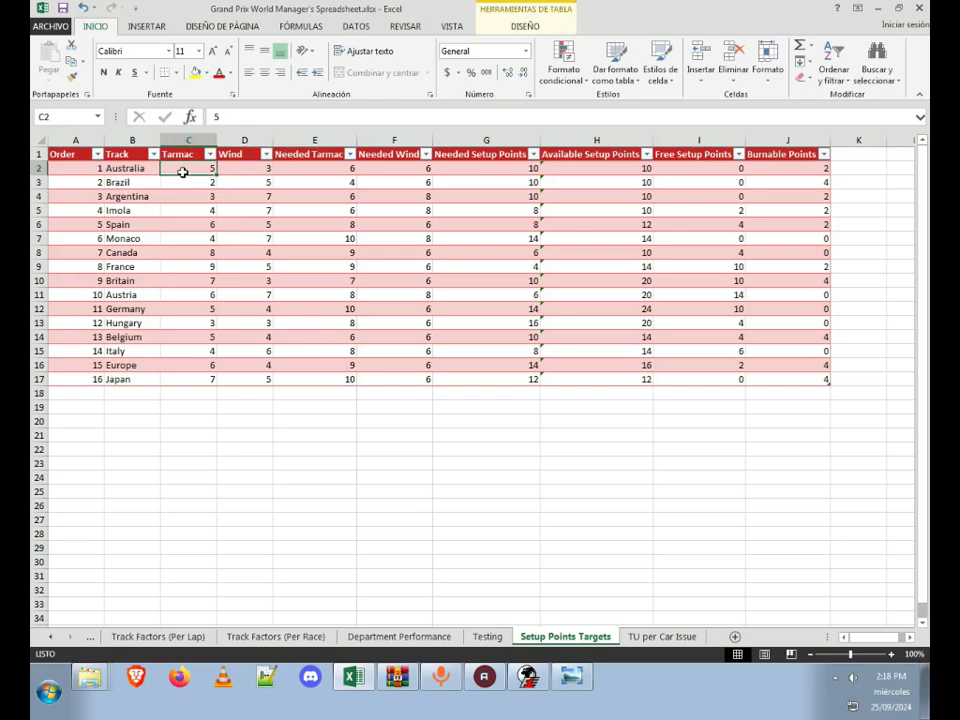
{"action": "left_click", "coordinate": [311, 172]}
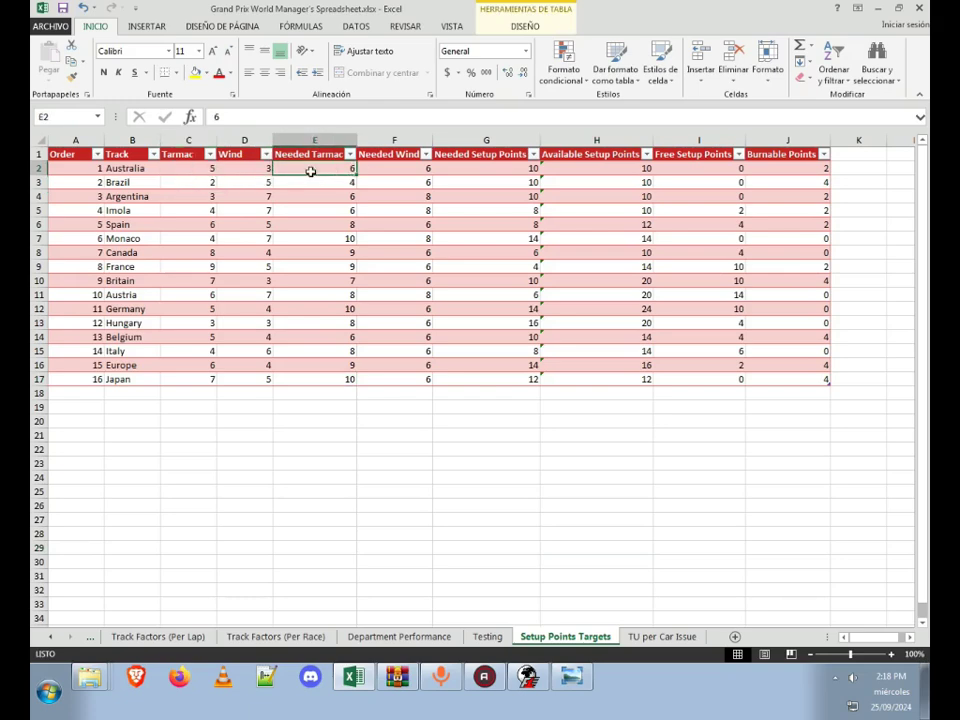
{"action": "left_click", "coordinate": [400, 172]}
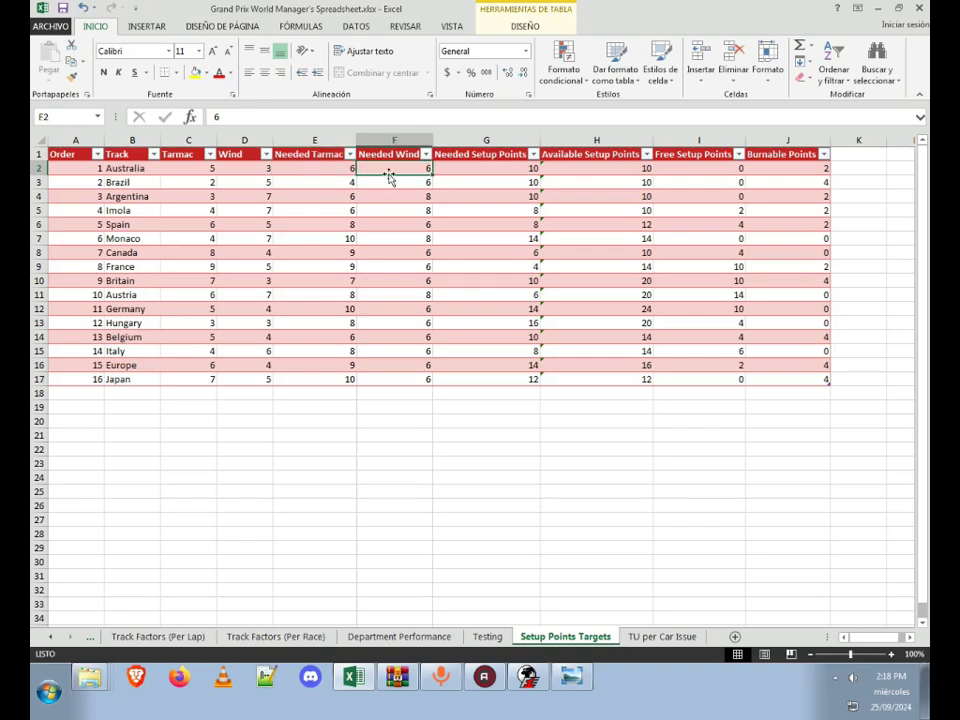
{"action": "left_click", "coordinate": [514, 170]}
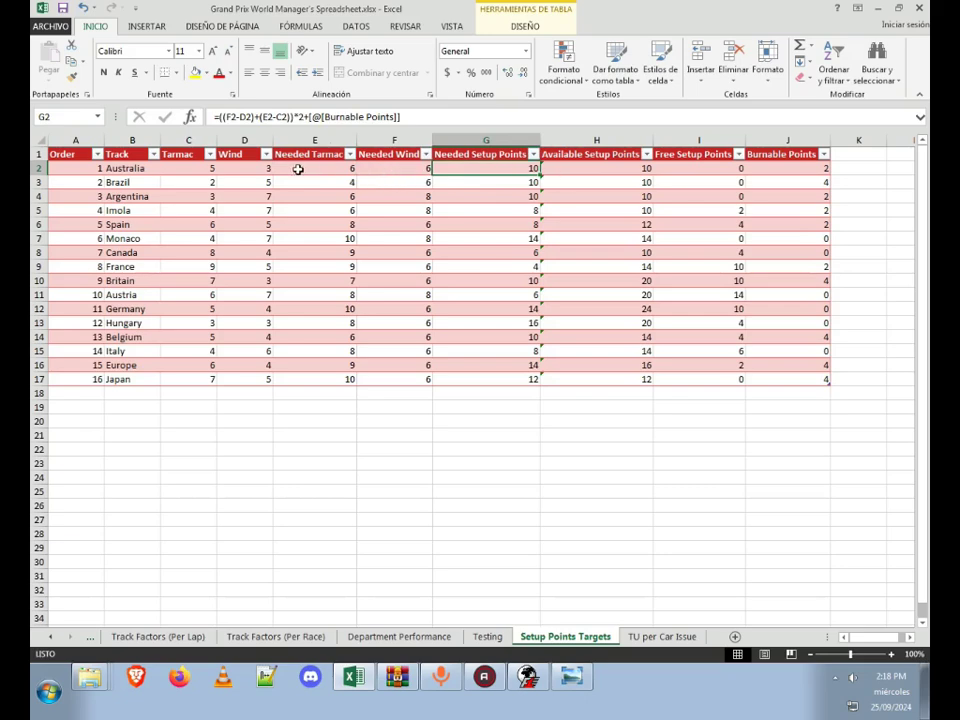
{"action": "left_click", "coordinate": [787, 174]}
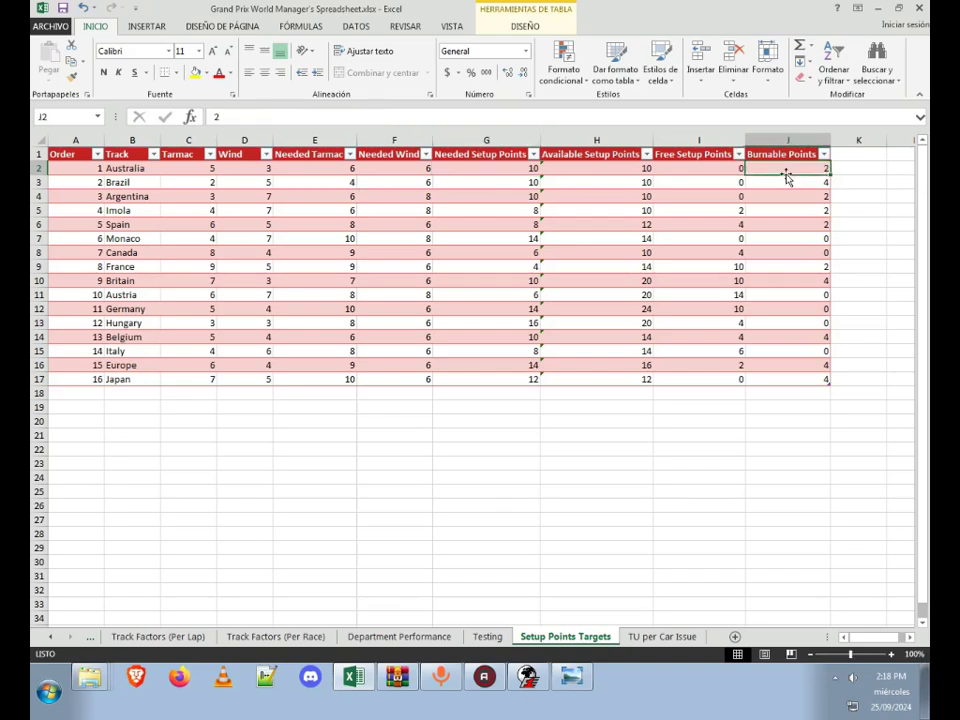
Step: Check Brazil's Needed Tarmac, Needed Wind and Burnable Points values
{"action": "left_click", "coordinate": [291, 182]}
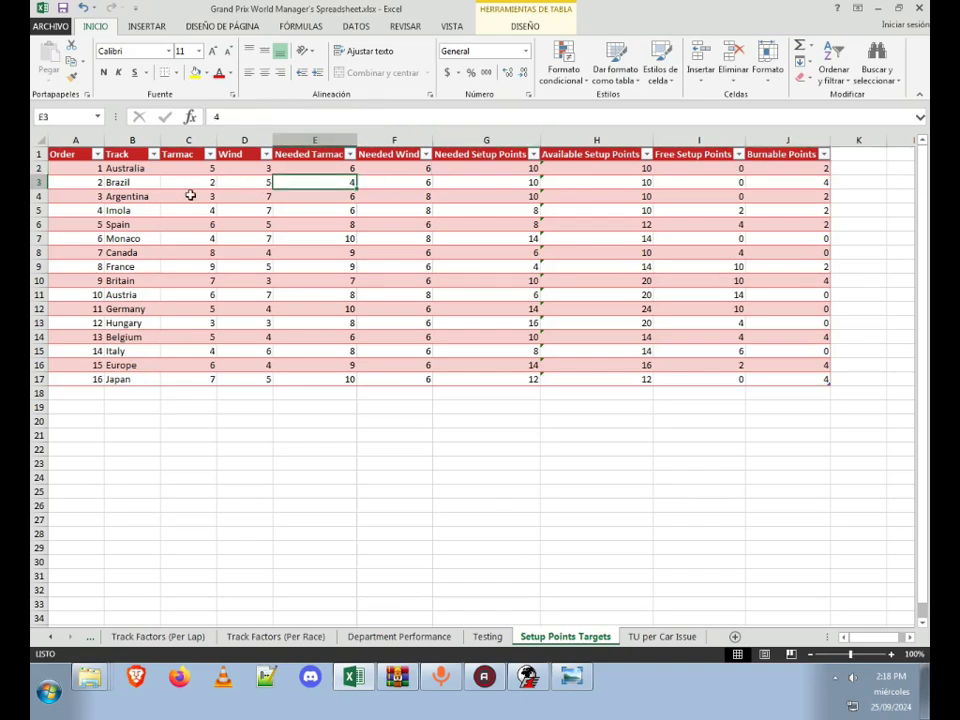
{"action": "left_click", "coordinate": [394, 191]}
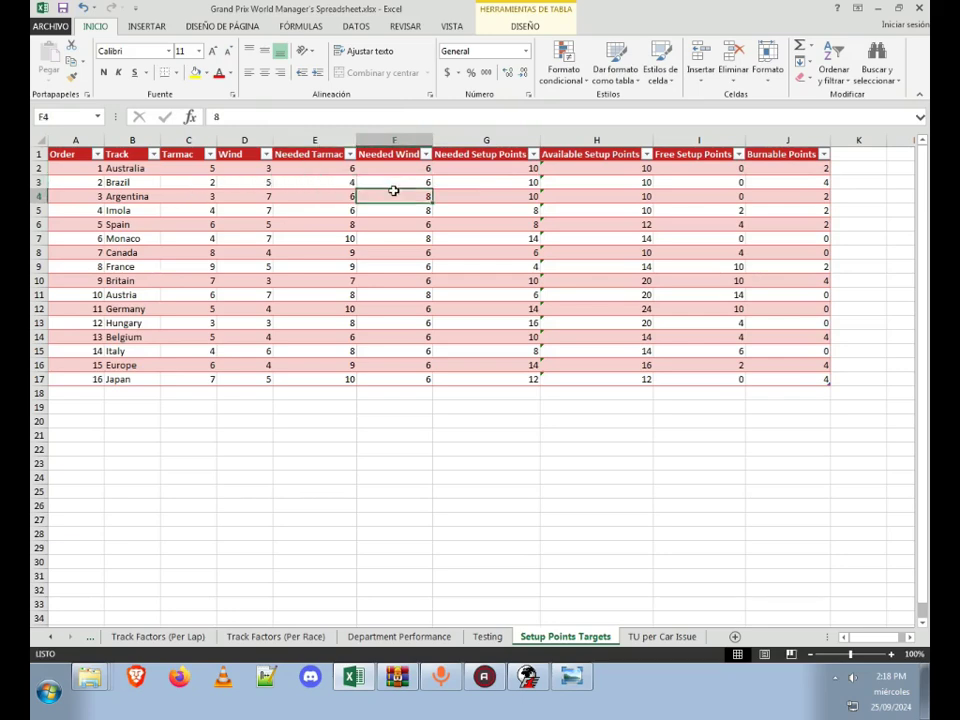
{"action": "left_click", "coordinate": [388, 181]}
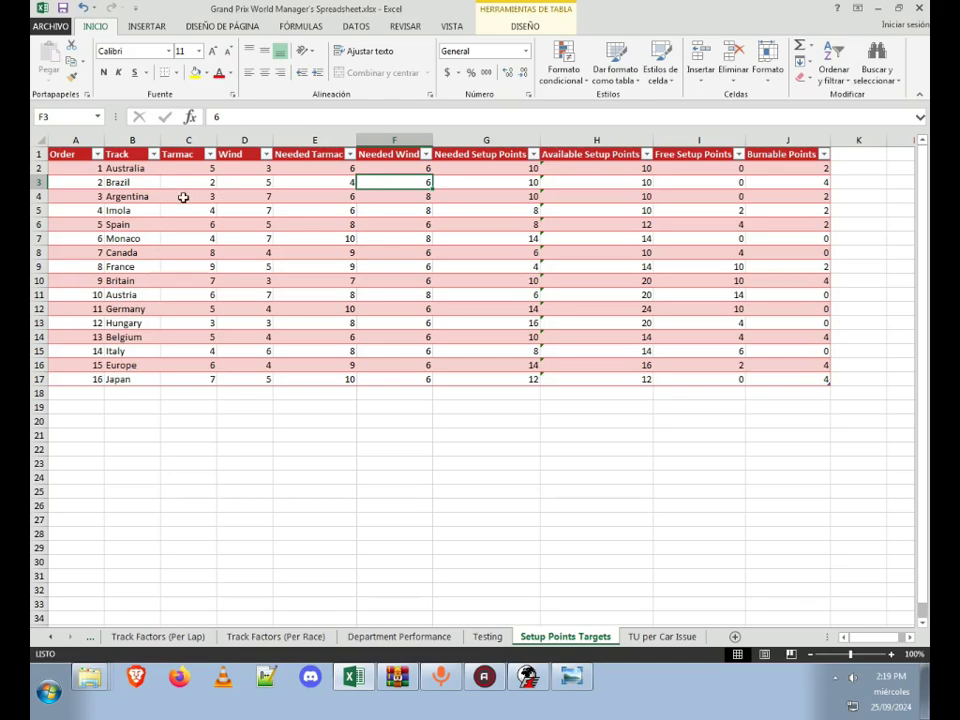
{"action": "left_click", "coordinate": [283, 186]}
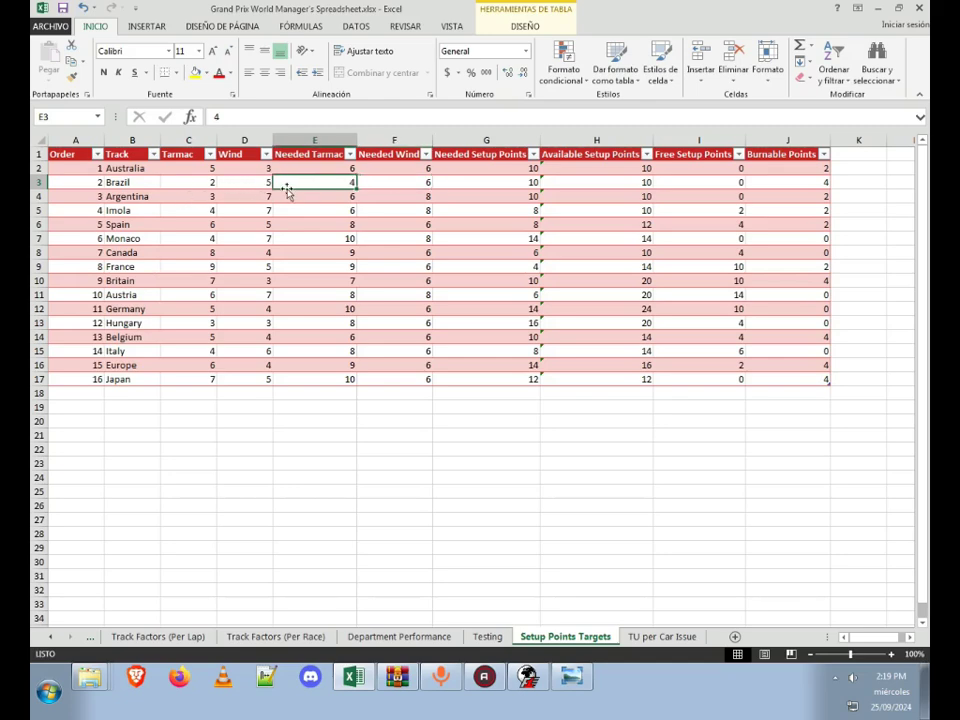
{"action": "left_click", "coordinate": [390, 184]}
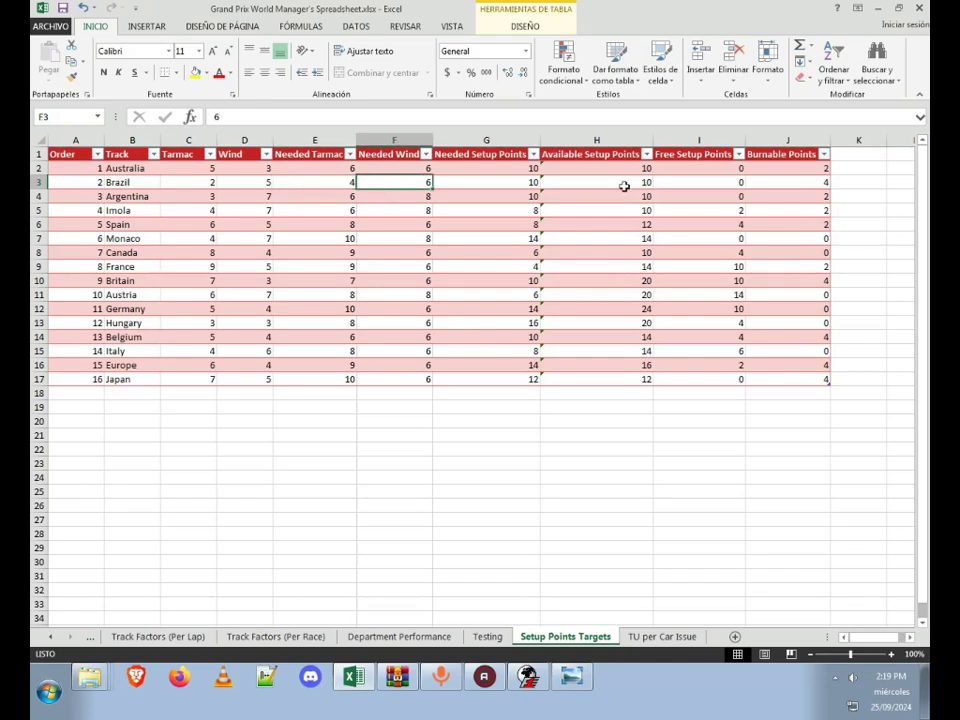
{"action": "left_click", "coordinate": [772, 182]}
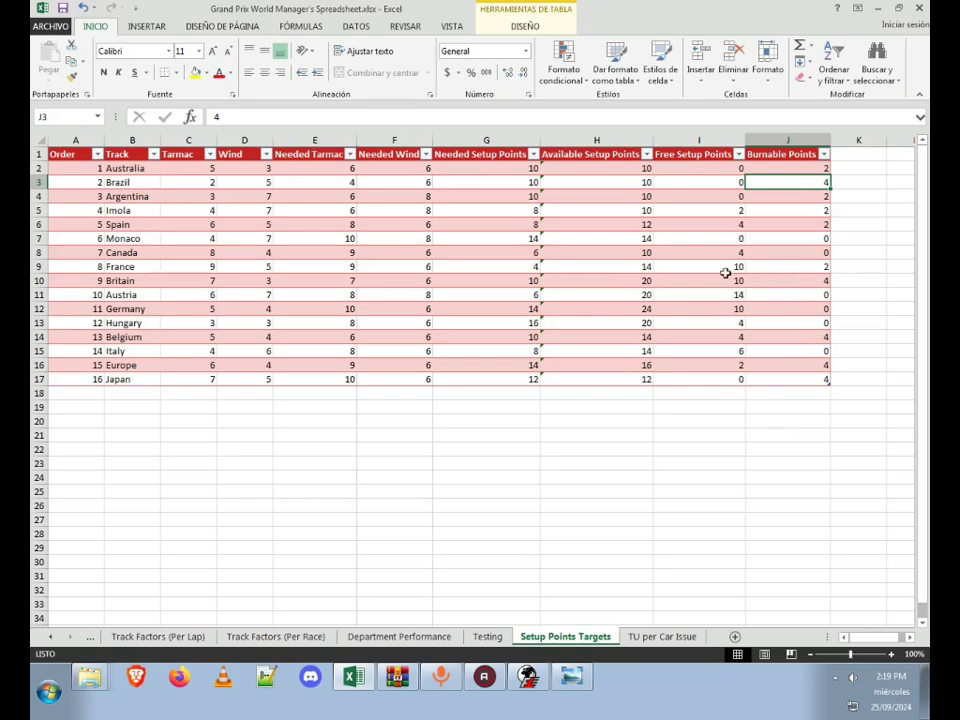
Step: Inspect Germany's Available Setup Points formula, then return to the game
{"action": "left_click", "coordinate": [627, 311]}
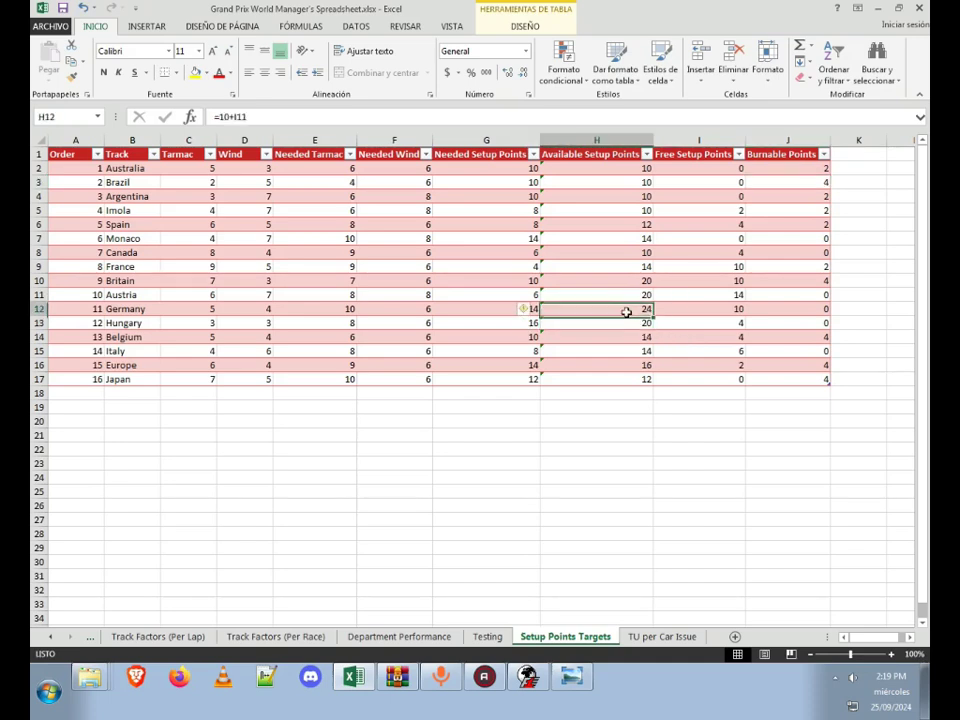
{"action": "left_click", "coordinate": [636, 420]}
{"action": "left_click", "coordinate": [638, 309]}
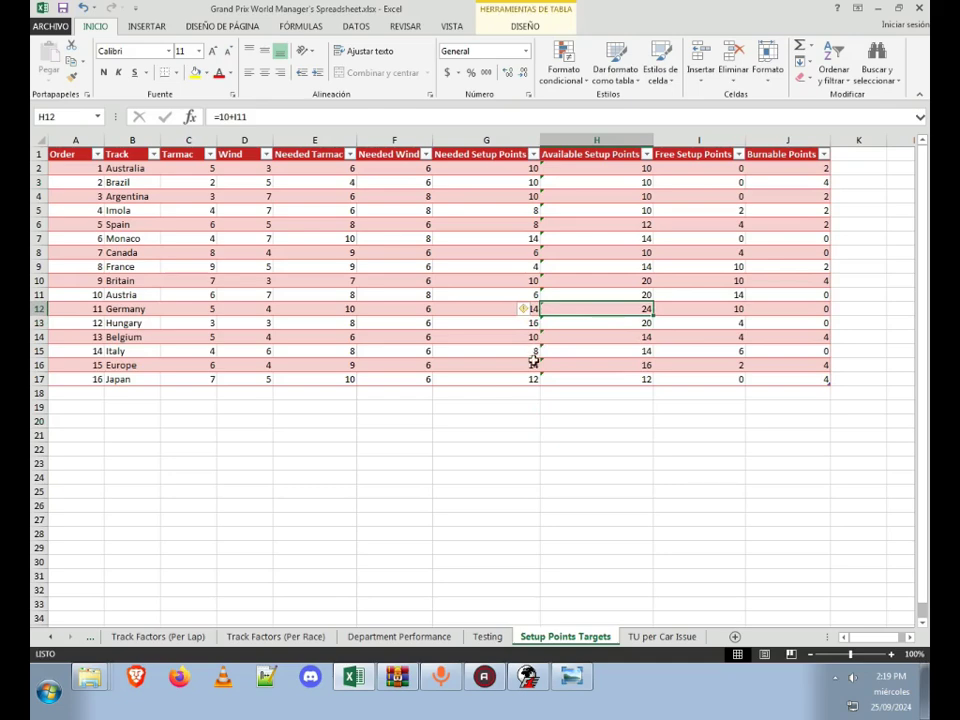
{"action": "left_click", "coordinate": [541, 394]}
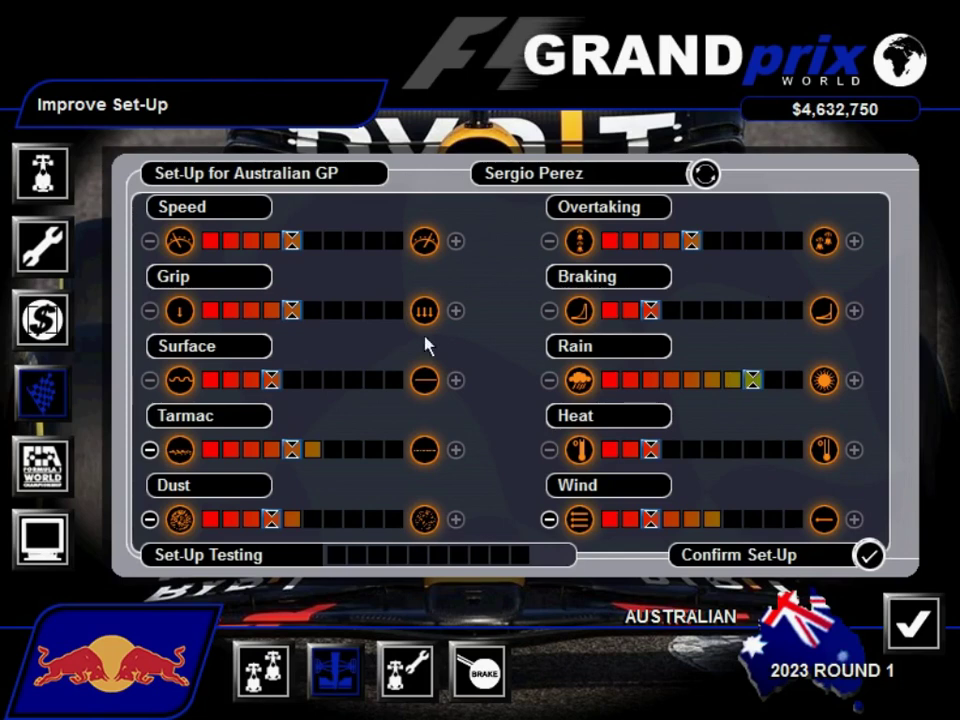
Step: Confirm the first driver's car set-up and the car assembly
{"action": "left_click", "coordinate": [705, 173]}
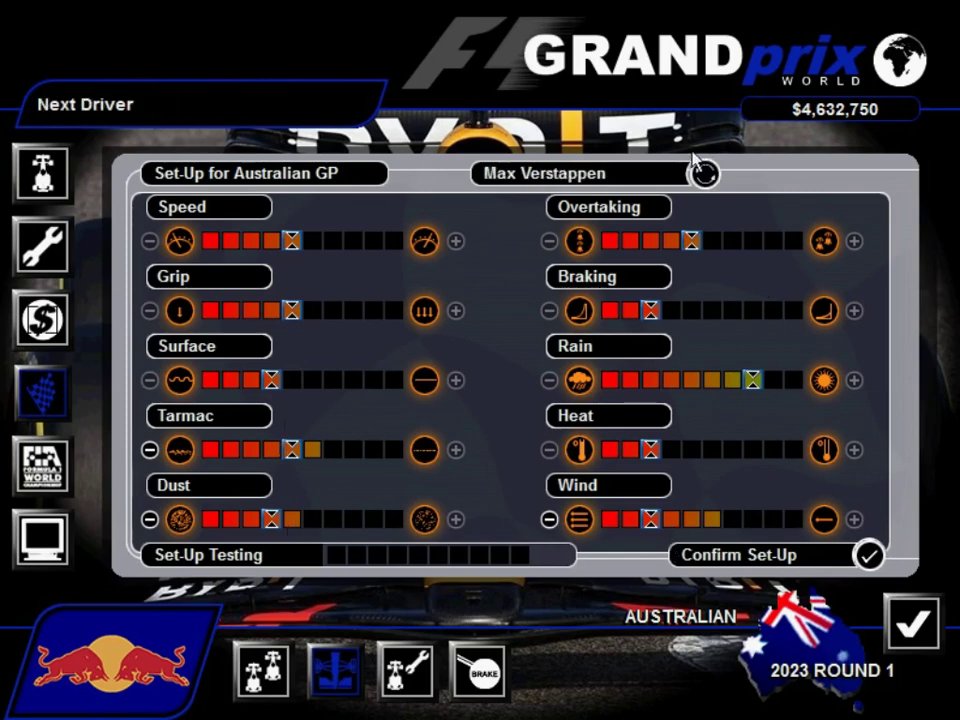
{"action": "left_click", "coordinate": [868, 555]}
{"action": "left_click", "coordinate": [533, 446]}
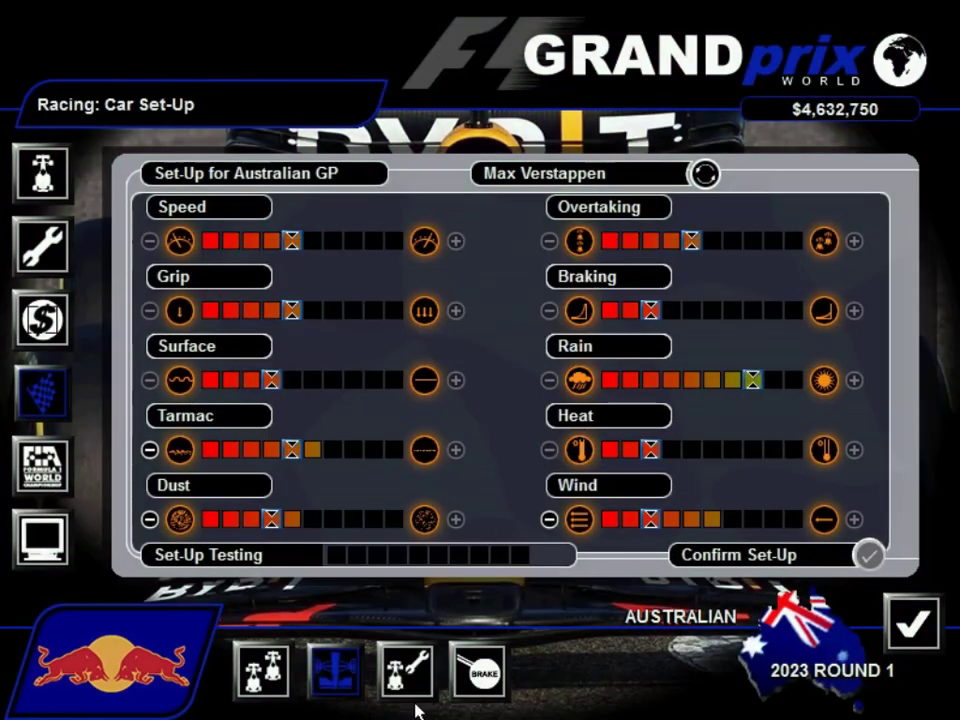
{"action": "left_click", "coordinate": [410, 675]}
{"action": "left_click", "coordinate": [800, 563]}
{"action": "left_click", "coordinate": [519, 428]}
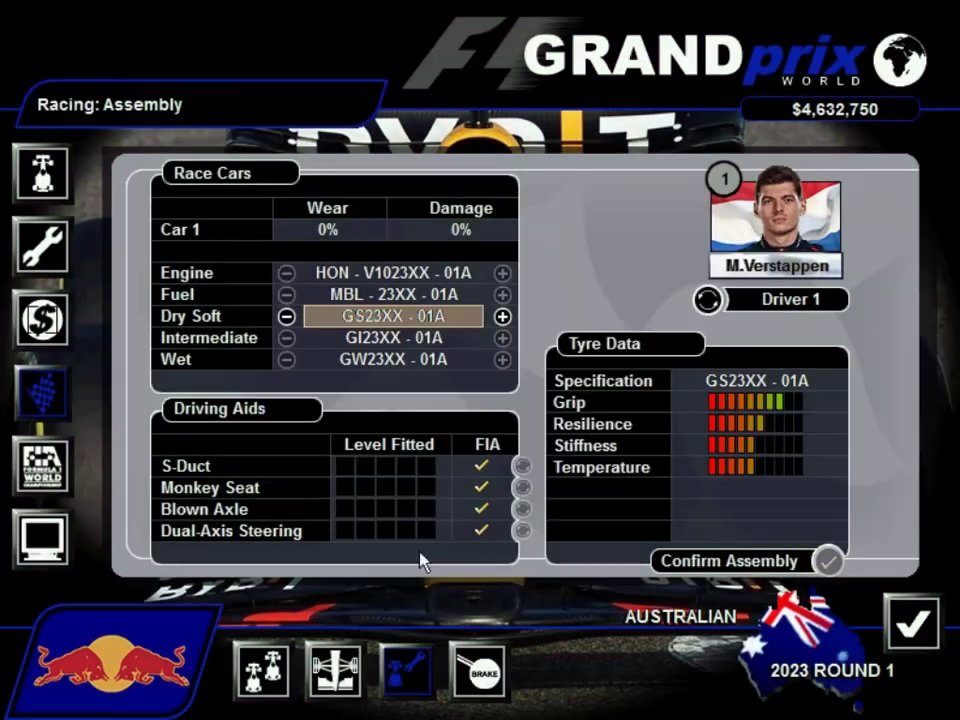
Step: Cut both team-order passing margins down to 0 seconds
{"action": "left_click", "coordinate": [262, 668]}
{"action": "left_click", "coordinate": [422, 391]}
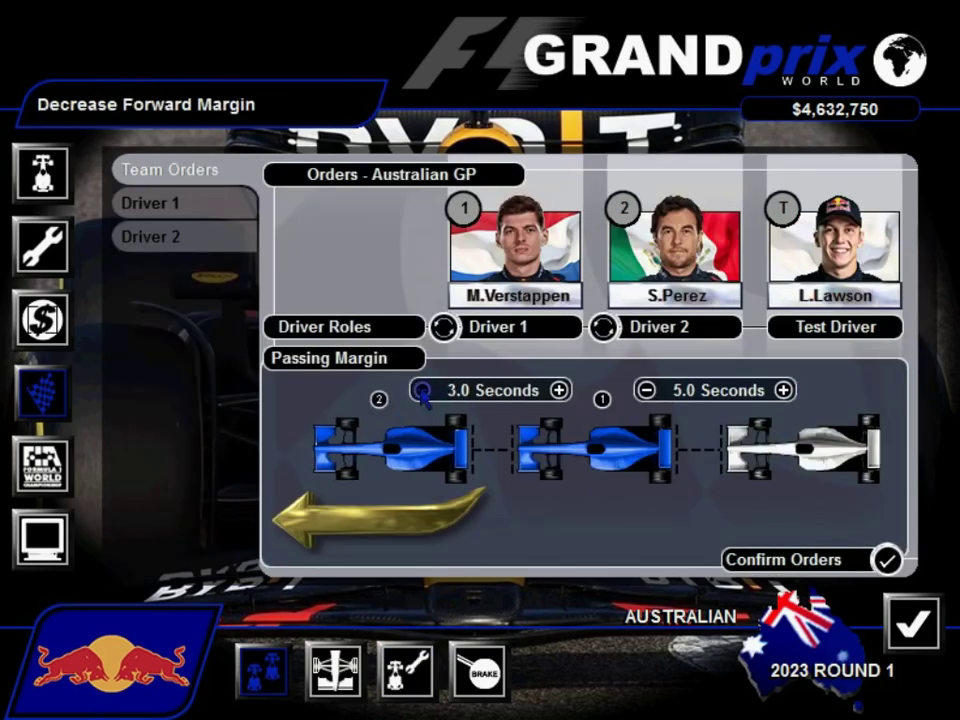
{"action": "left_click", "coordinate": [422, 391]}
{"action": "left_click", "coordinate": [646, 392]}
{"action": "left_click", "coordinate": [646, 392]}
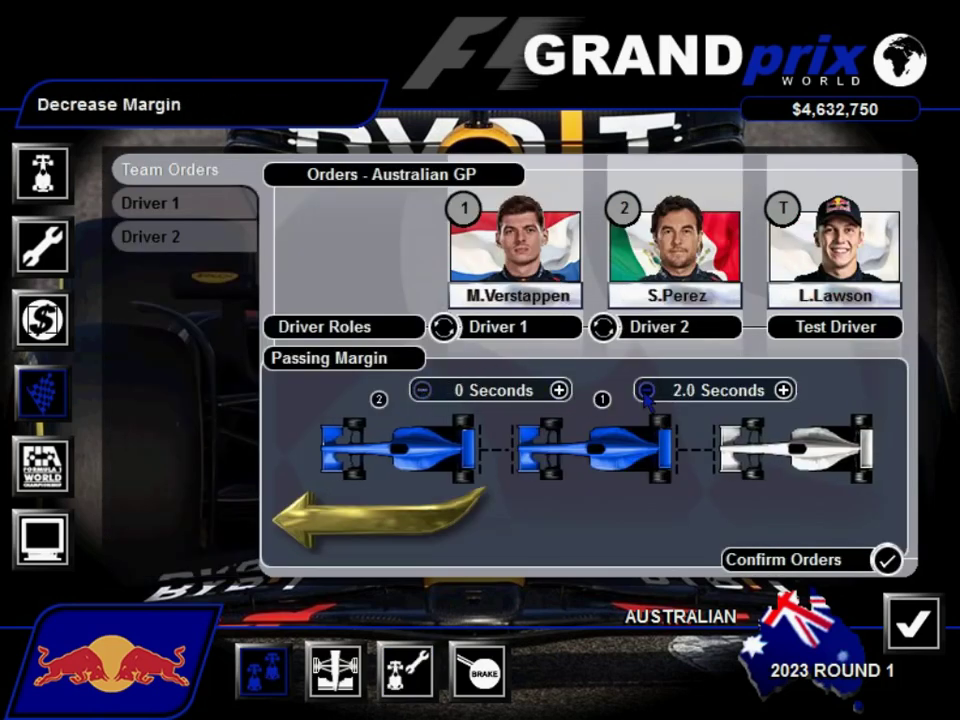
{"action": "left_click", "coordinate": [646, 392]}
Step: Review both drivers' driving-style orders and confirm the team orders
{"action": "left_click", "coordinate": [252, 214]}
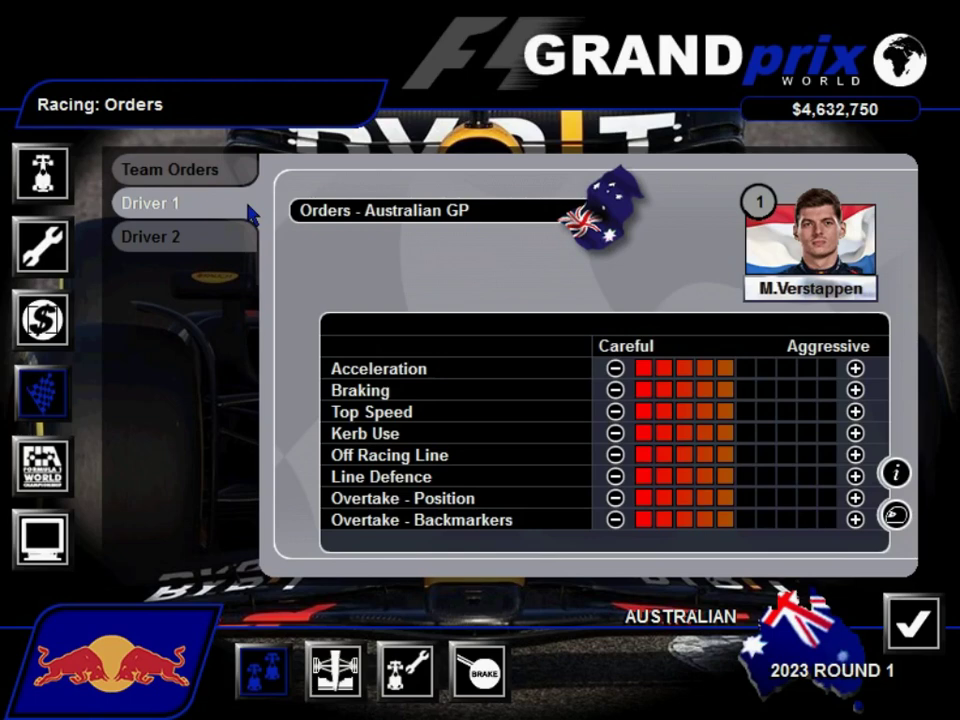
{"action": "left_click", "coordinate": [161, 248]}
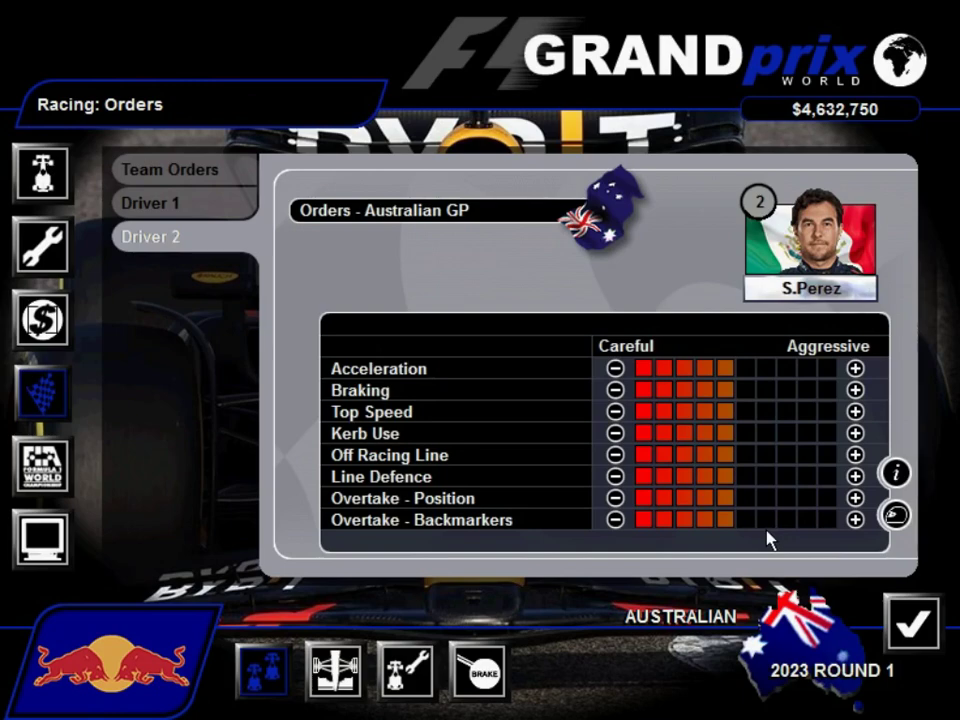
{"action": "left_click", "coordinate": [229, 172]}
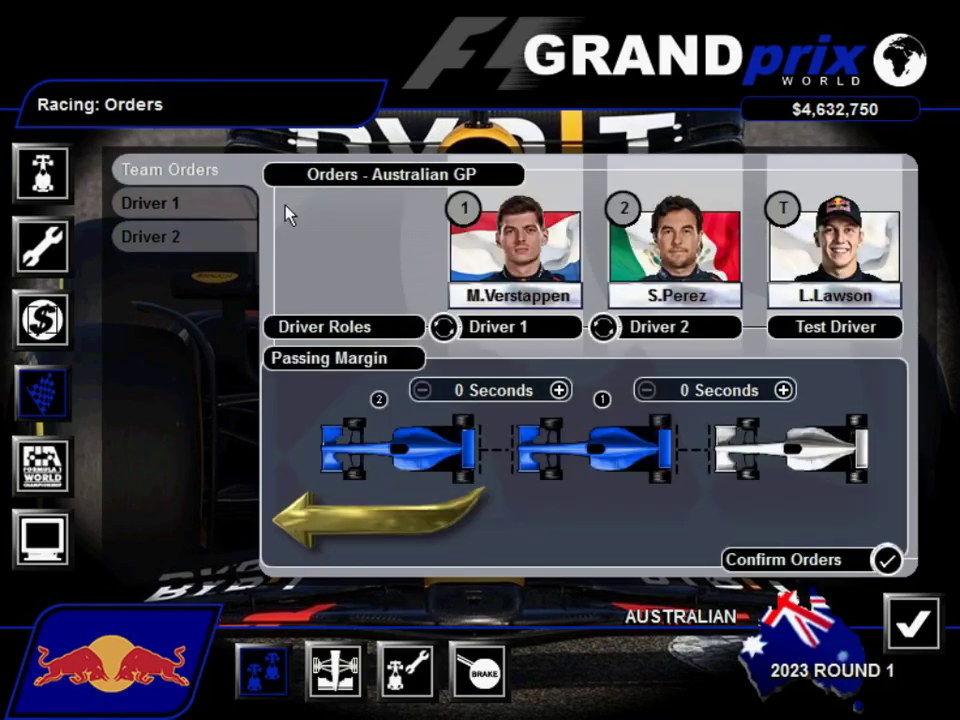
{"action": "left_click", "coordinate": [765, 559]}
{"action": "left_click", "coordinate": [520, 428]}
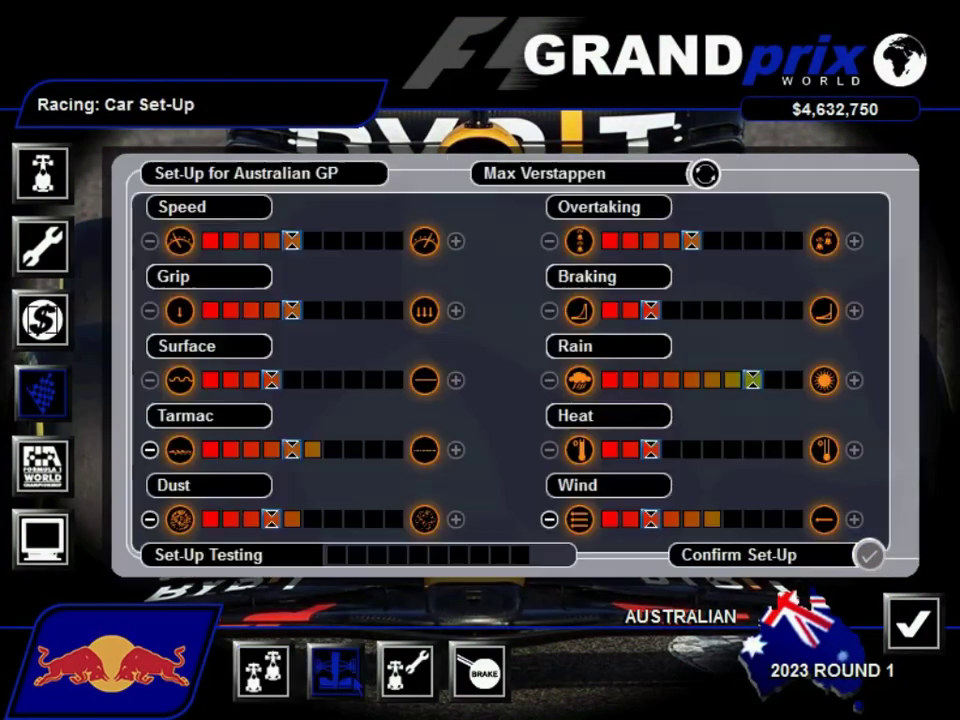
{"action": "left_click", "coordinate": [478, 670]}
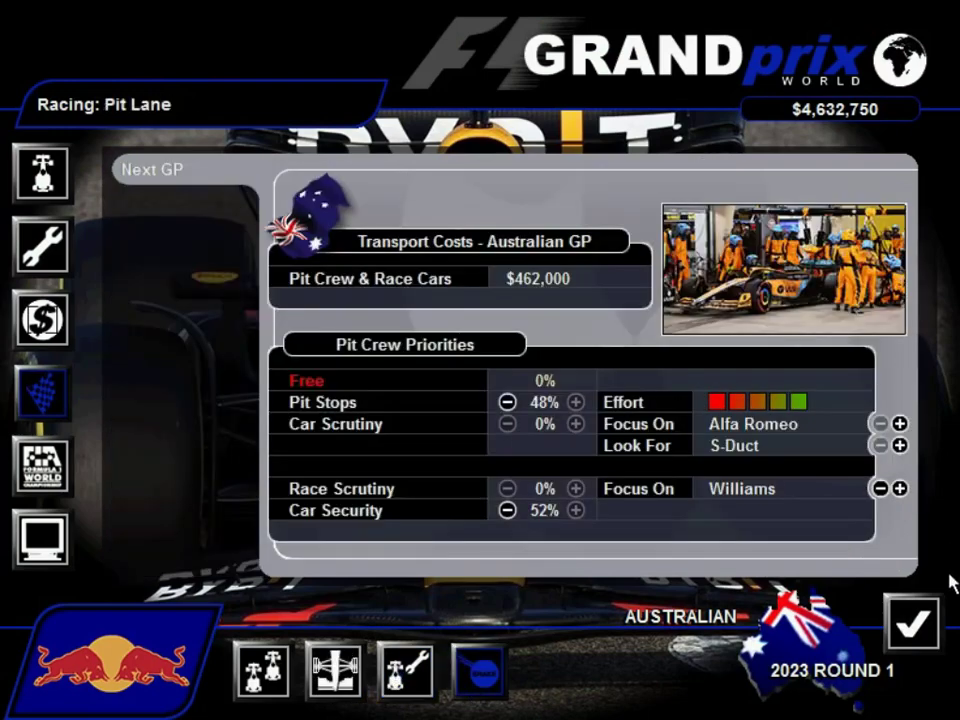
Step: Advance the Australian GP past race preparations, competitors, weather forecast and race cars to pit strategy
{"action": "left_click", "coordinate": [863, 640]}
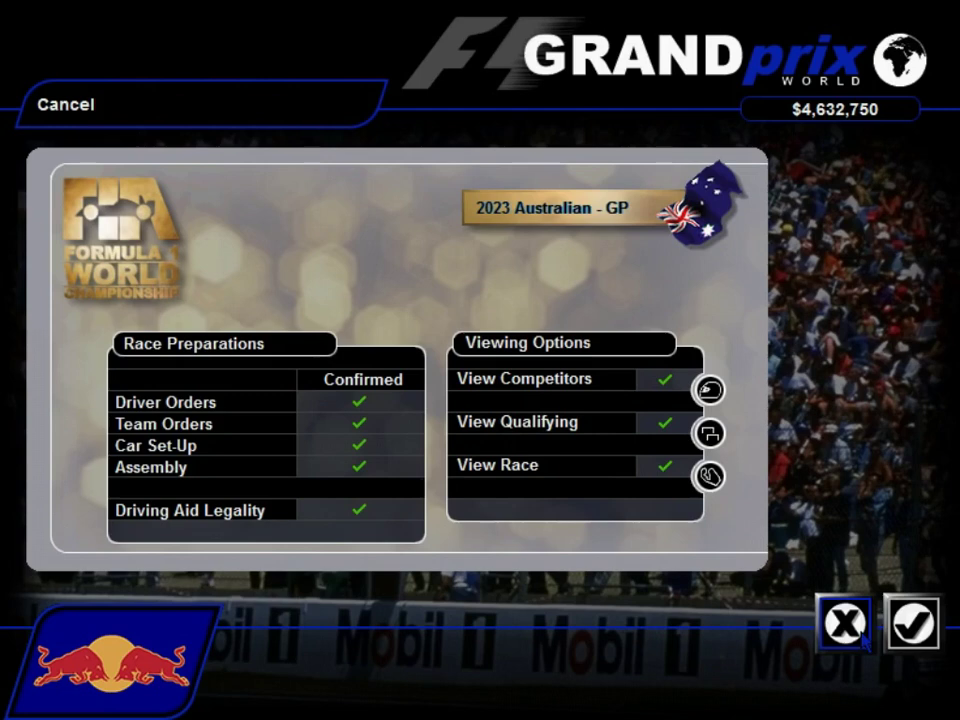
{"action": "left_click", "coordinate": [912, 622]}
{"action": "left_click", "coordinate": [912, 622]}
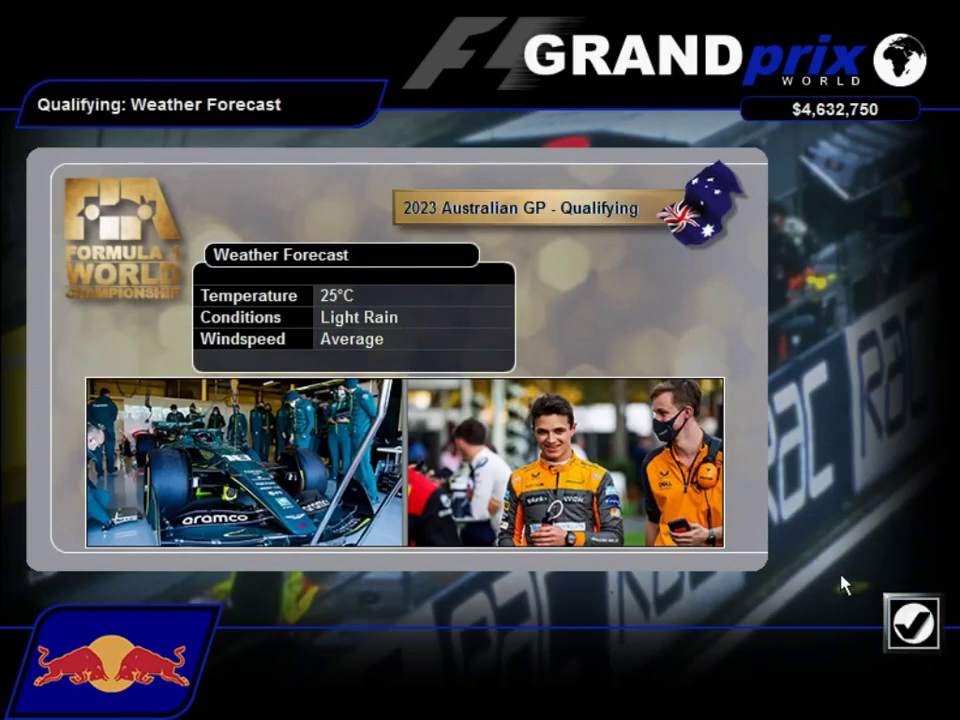
{"action": "left_click", "coordinate": [912, 622]}
{"action": "left_click", "coordinate": [912, 622]}
{"action": "left_click", "coordinate": [471, 428]}
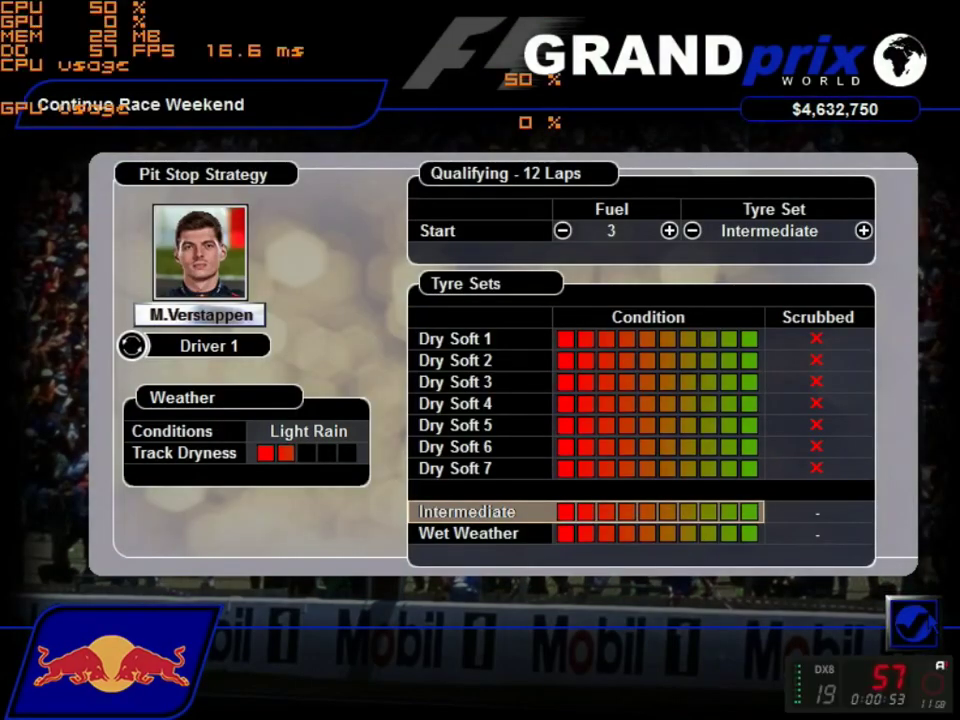
{"action": "left_click", "coordinate": [912, 622]}
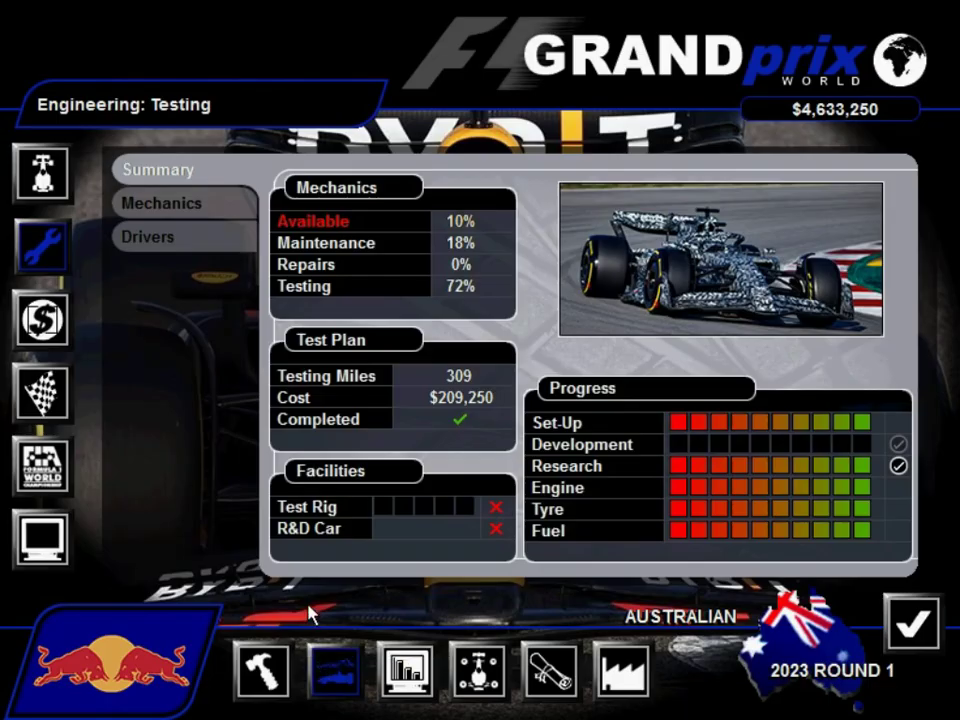
Step: Give the research test data to designers and add two Power points to the engine
{"action": "left_click", "coordinate": [897, 466]}
{"action": "left_click", "coordinate": [471, 429]}
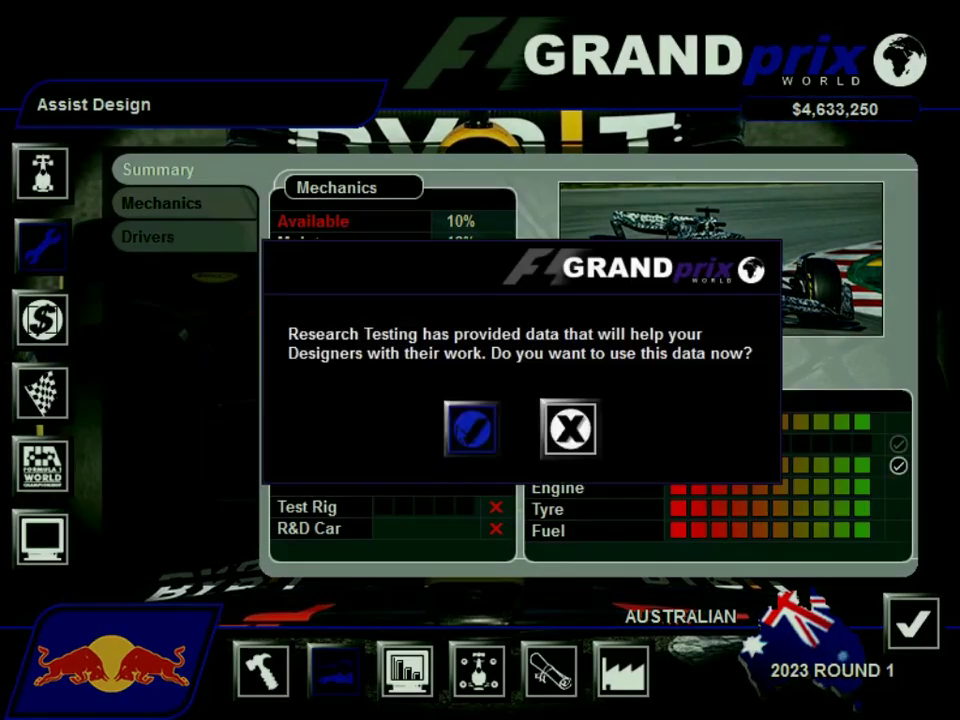
{"action": "left_click", "coordinate": [551, 670]}
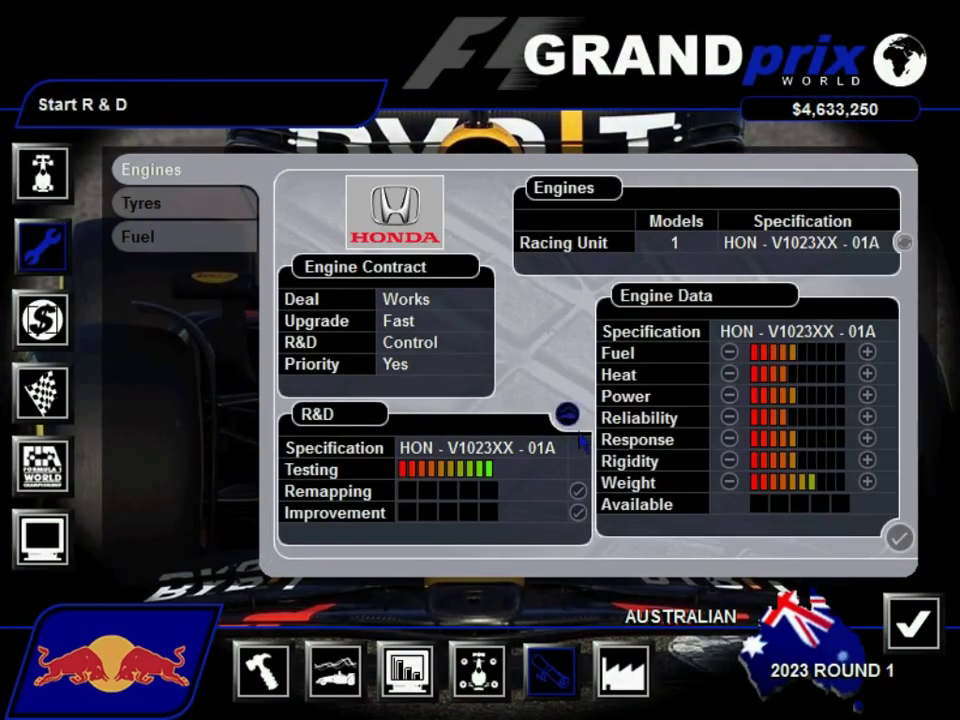
{"action": "left_click", "coordinate": [566, 413]}
{"action": "left_click", "coordinate": [471, 429]}
{"action": "left_click", "coordinate": [577, 512]}
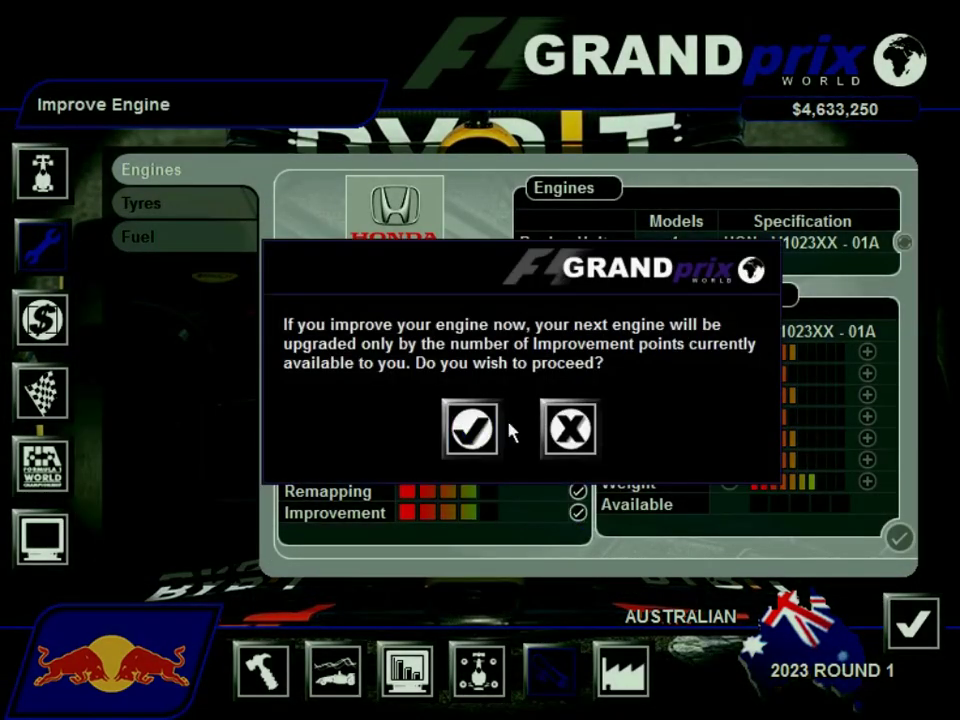
{"action": "left_click", "coordinate": [471, 429]}
{"action": "left_click", "coordinate": [866, 396]}
{"action": "left_click", "coordinate": [866, 396]}
{"action": "left_click", "coordinate": [866, 396]}
{"action": "left_click", "coordinate": [866, 396]}
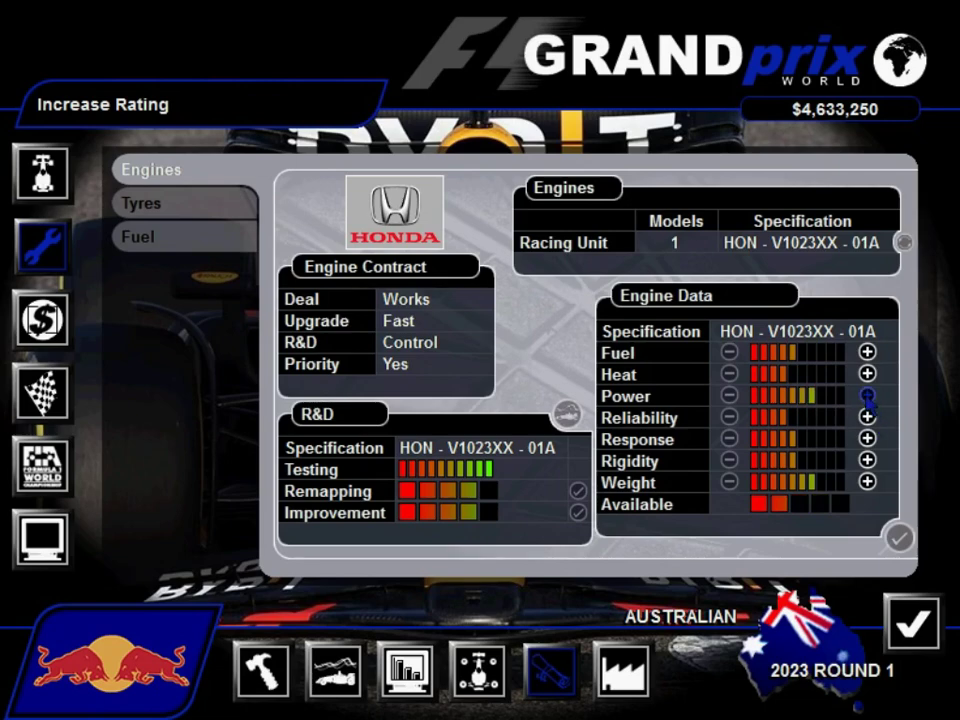
Step: Add two Engine Tolerance points to the race fuel and accept the new fuel grade
{"action": "left_click", "coordinate": [163, 234]}
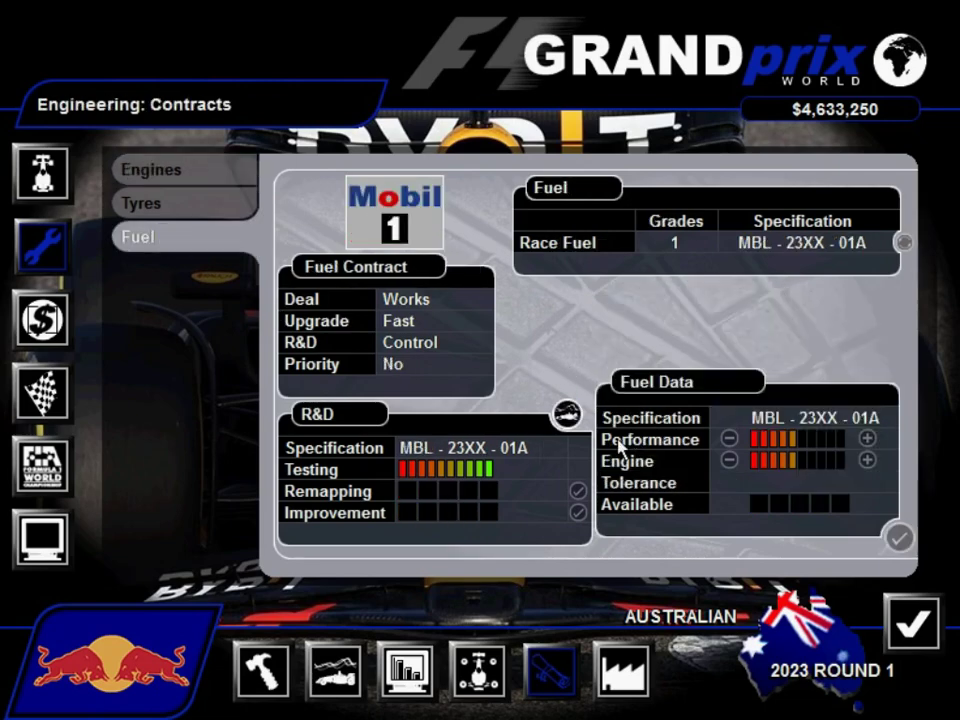
{"action": "left_click", "coordinate": [566, 413]}
{"action": "left_click", "coordinate": [471, 429]}
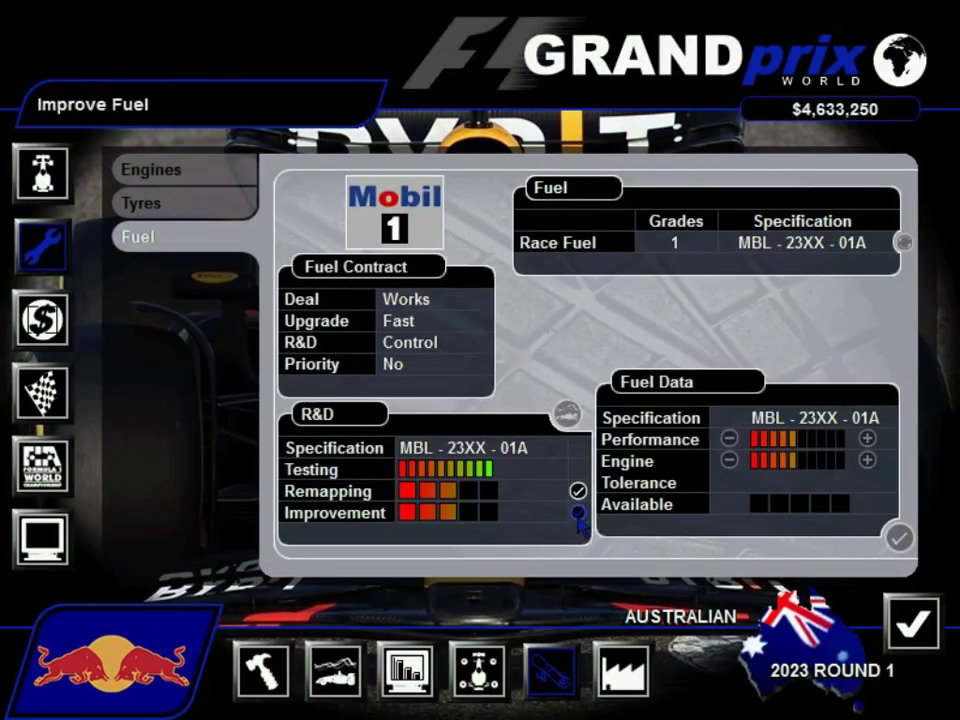
{"action": "left_click", "coordinate": [463, 440]}
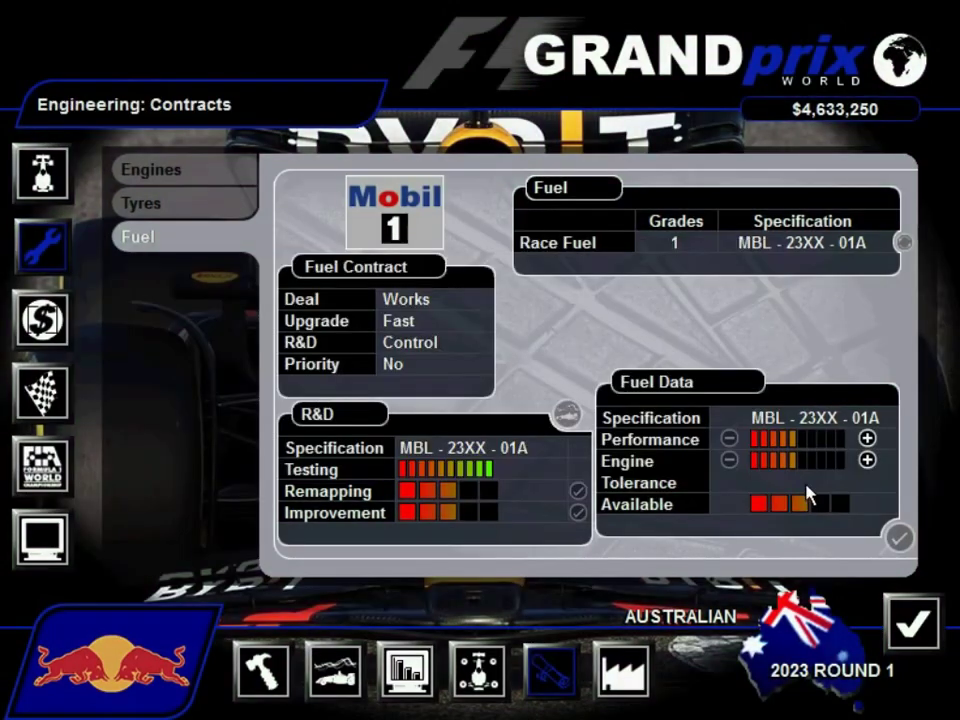
{"action": "left_click", "coordinate": [866, 460]}
{"action": "left_click", "coordinate": [866, 460]}
{"action": "left_click", "coordinate": [866, 460]}
{"action": "left_click", "coordinate": [893, 535]}
{"action": "left_click", "coordinate": [471, 427]}
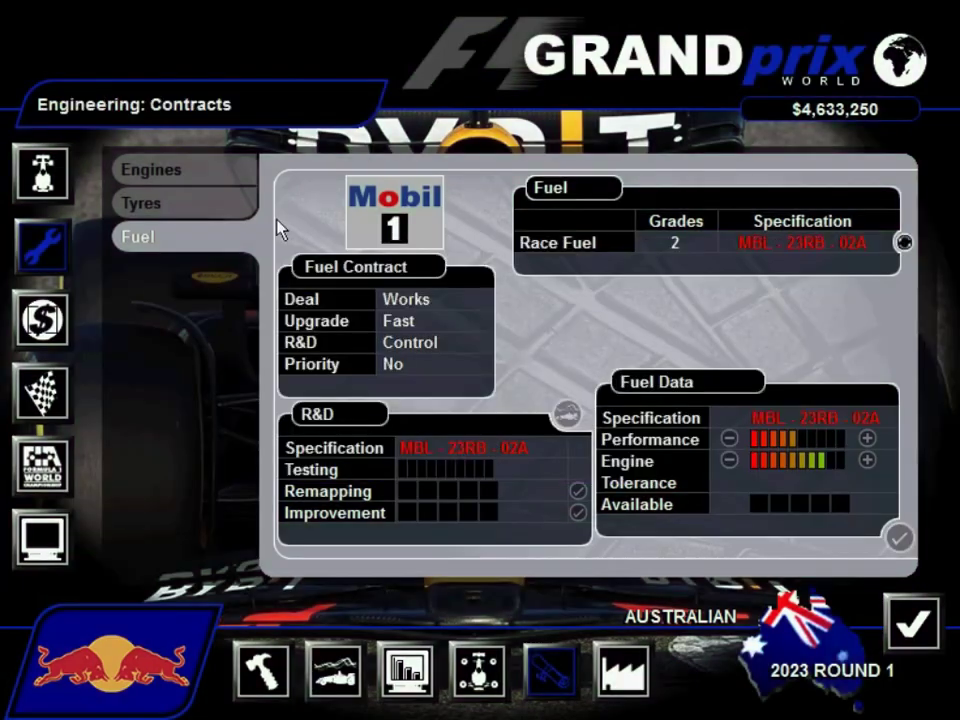
Step: Finish the engine upgrade to build the new 02A engine
{"action": "left_click", "coordinate": [197, 207]}
{"action": "left_click", "coordinate": [197, 174]}
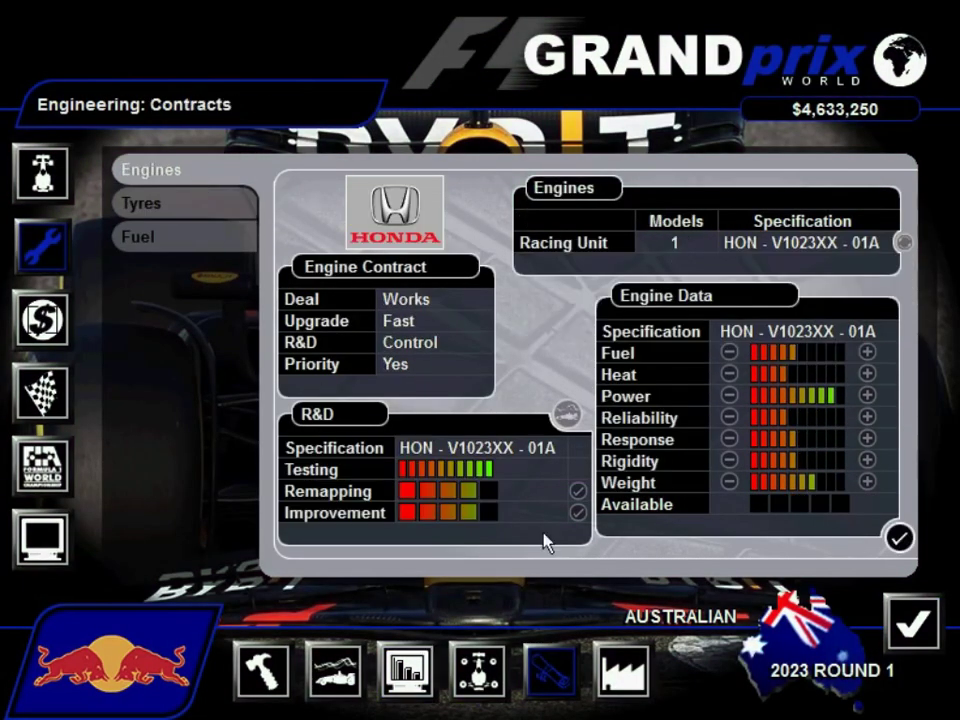
{"action": "left_click", "coordinate": [897, 537]}
{"action": "left_click", "coordinate": [471, 427]}
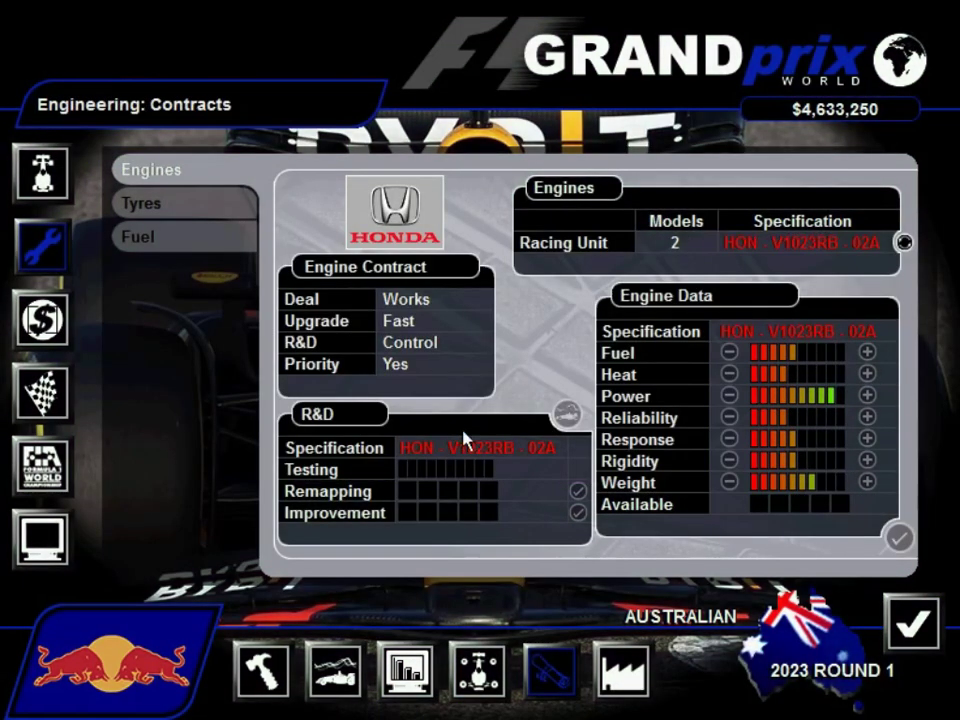
Step: Review the 2023 and 2024 Chassis and Technology design progress
{"action": "left_click", "coordinate": [478, 670]}
{"action": "left_click", "coordinate": [406, 670]}
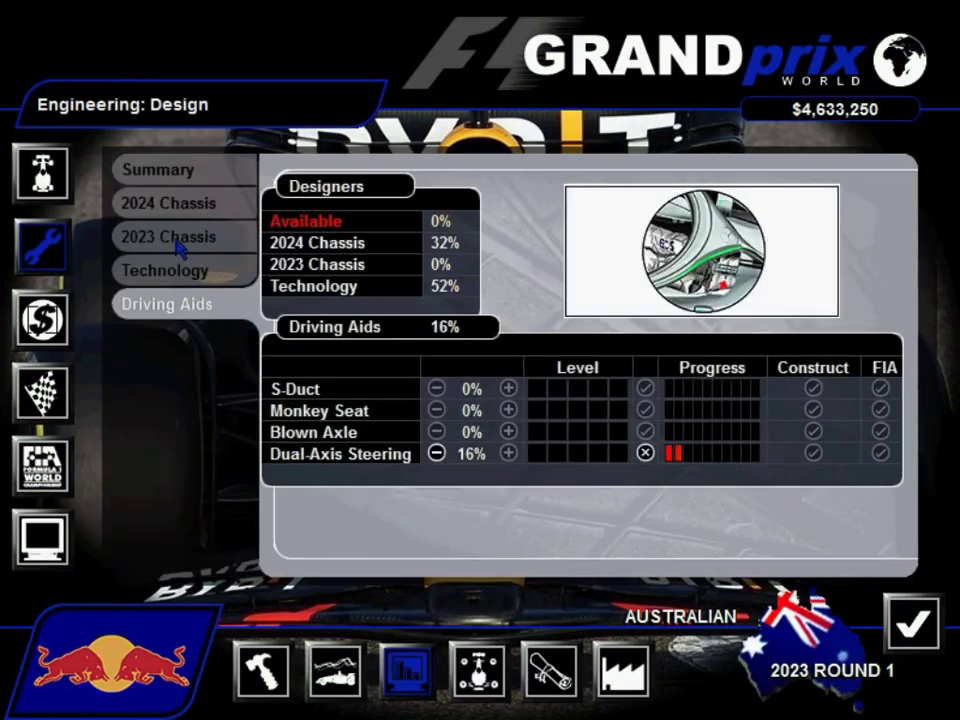
{"action": "left_click", "coordinate": [186, 238]}
{"action": "left_click", "coordinate": [197, 208]}
{"action": "left_click", "coordinate": [196, 270]}
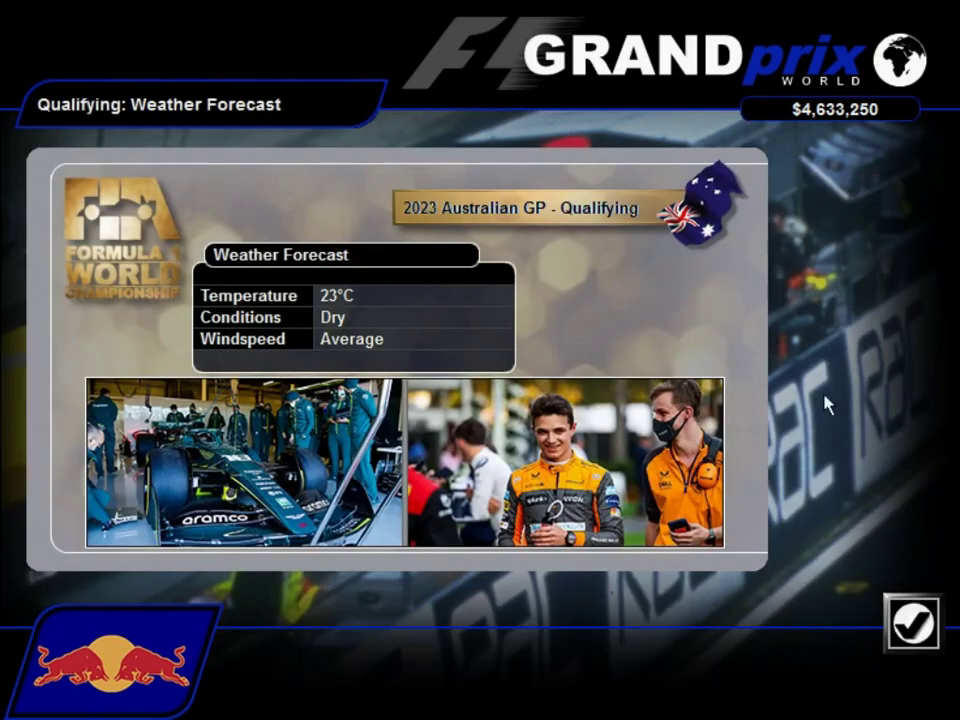
Step: Move past the dry weather forecast and car assembly to the qualifying pit strategy
{"action": "left_click", "coordinate": [912, 622]}
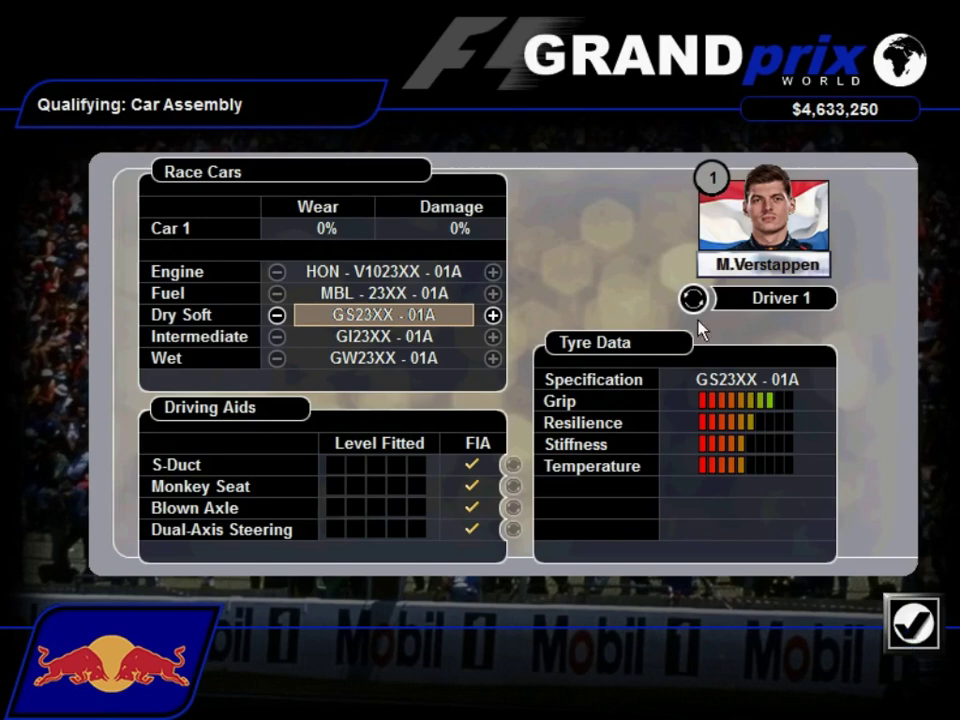
{"action": "left_click", "coordinate": [693, 298]}
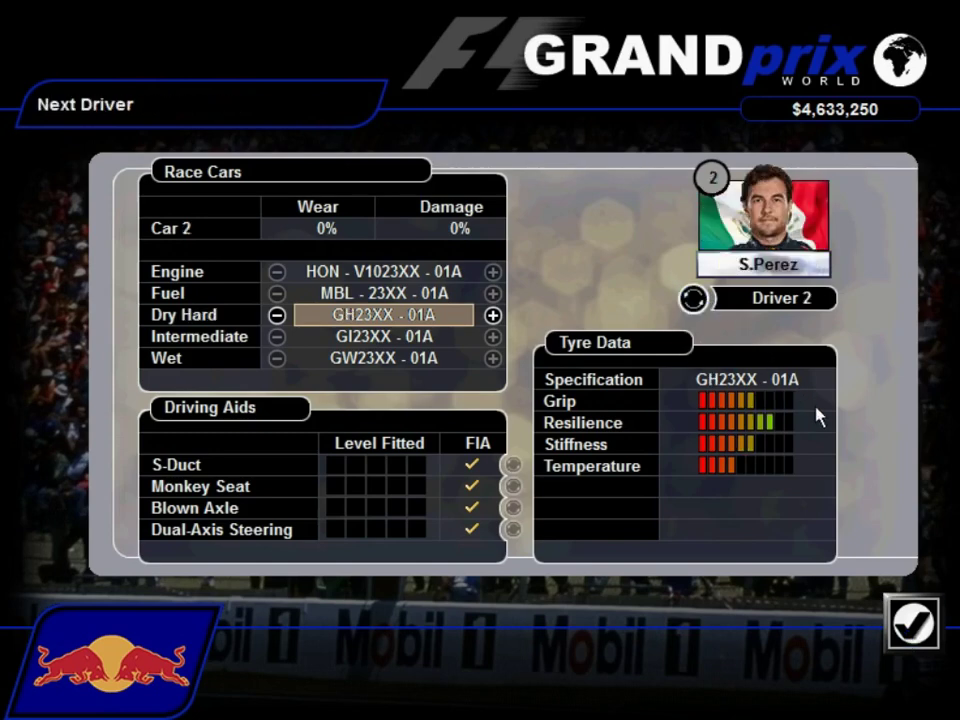
{"action": "left_click", "coordinate": [912, 622]}
{"action": "left_click", "coordinate": [470, 428]}
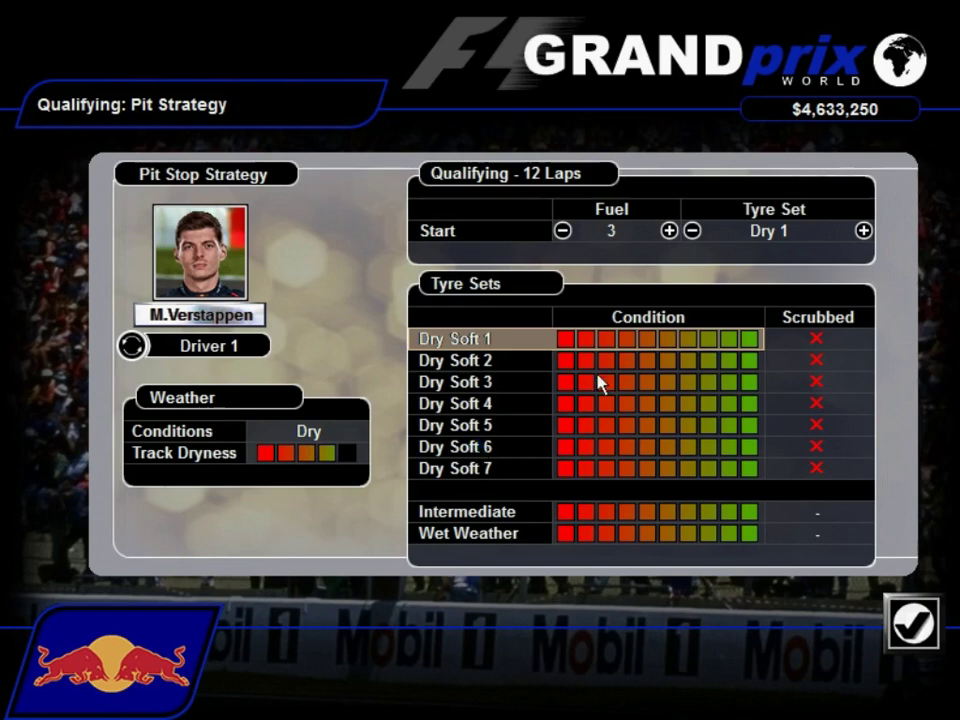
Step: Raise starting fuel for both drivers, the second to 4, and start qualifying
{"action": "left_click", "coordinate": [668, 230]}
{"action": "left_click", "coordinate": [131, 345]}
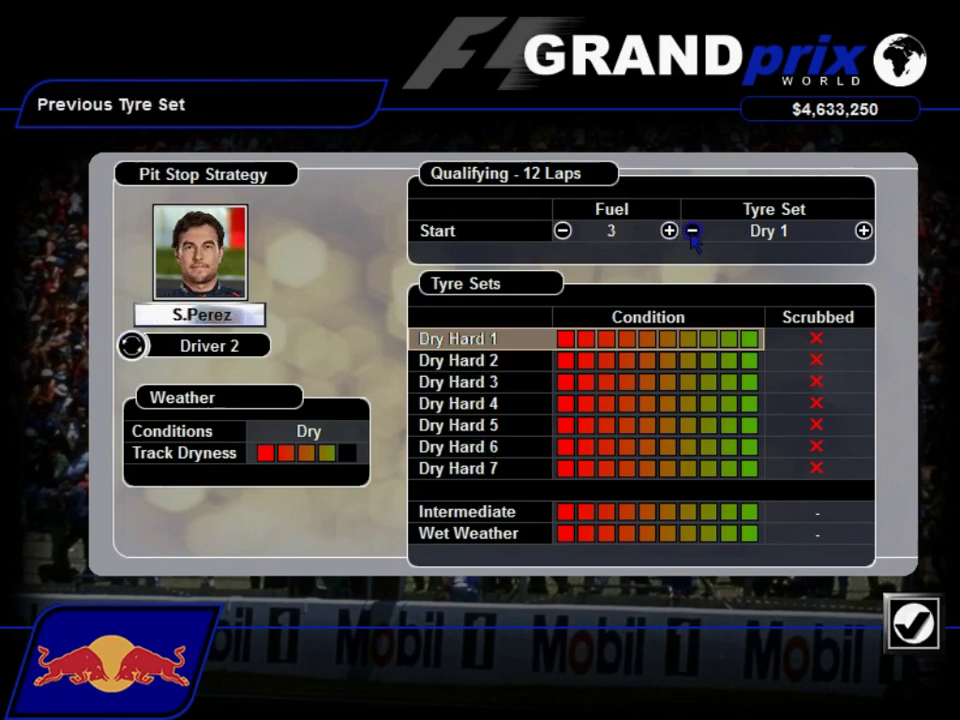
{"action": "left_click", "coordinate": [668, 230]}
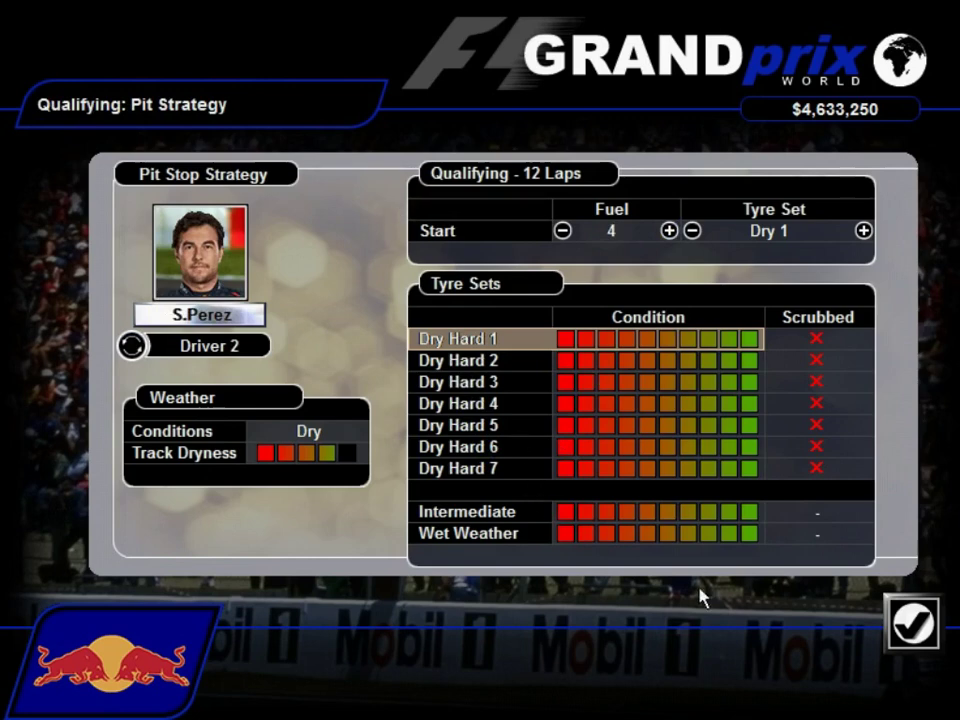
{"action": "left_click", "coordinate": [904, 636]}
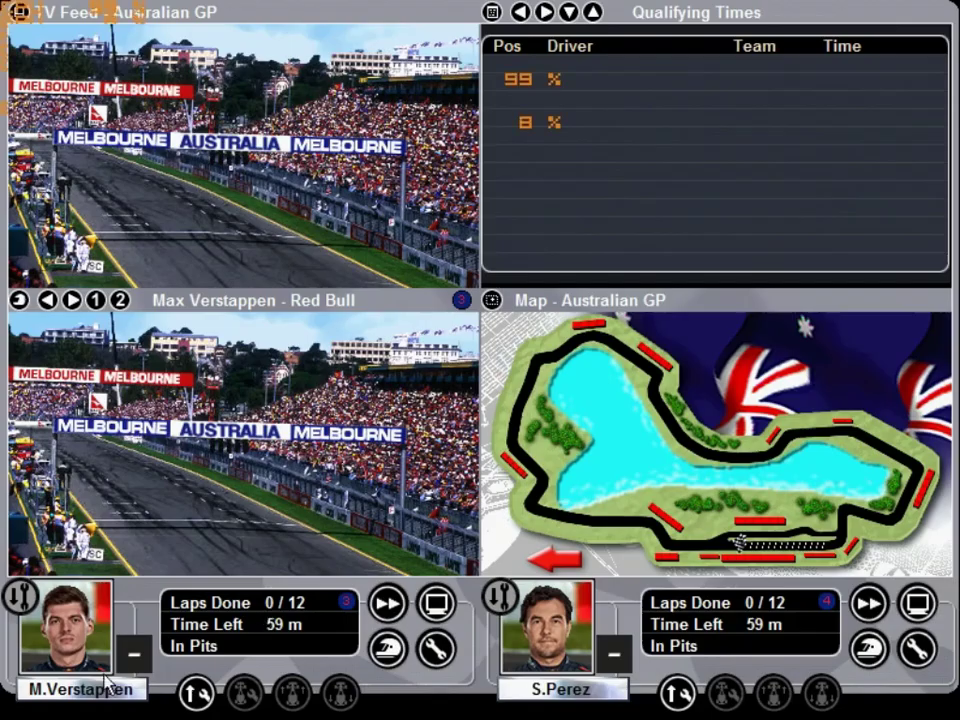
Step: Send the second driver out of the pits and lower the race speed slightly
{"action": "left_click", "coordinate": [677, 690]}
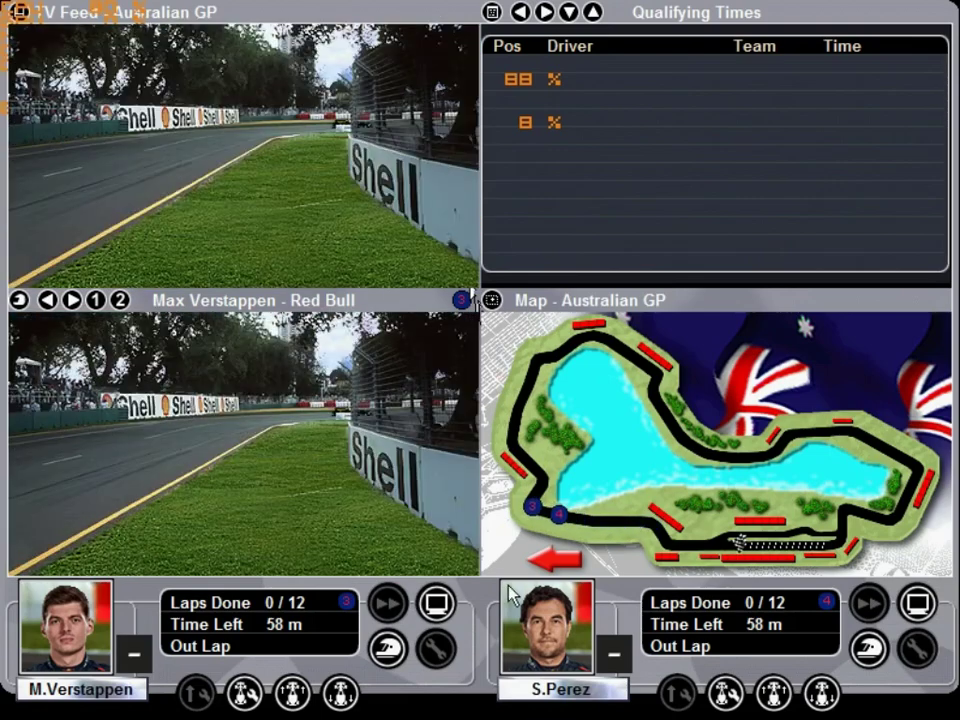
{"action": "left_click", "coordinate": [436, 603]}
{"action": "left_click", "coordinate": [682, 97]}
{"action": "left_click", "coordinate": [866, 508]}
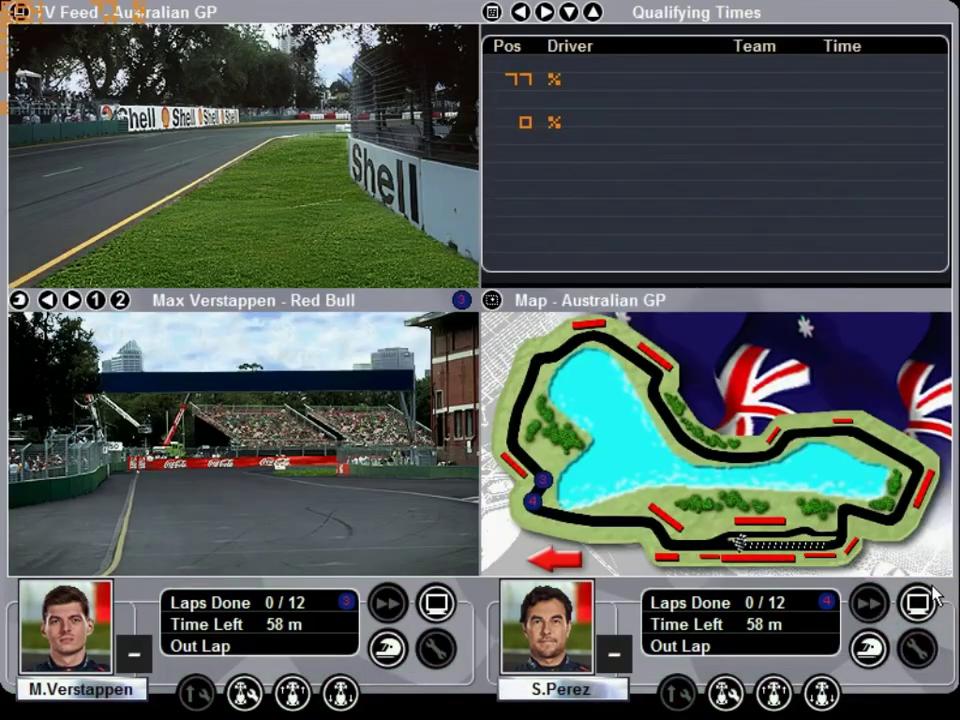
{"action": "left_click", "coordinate": [917, 603]}
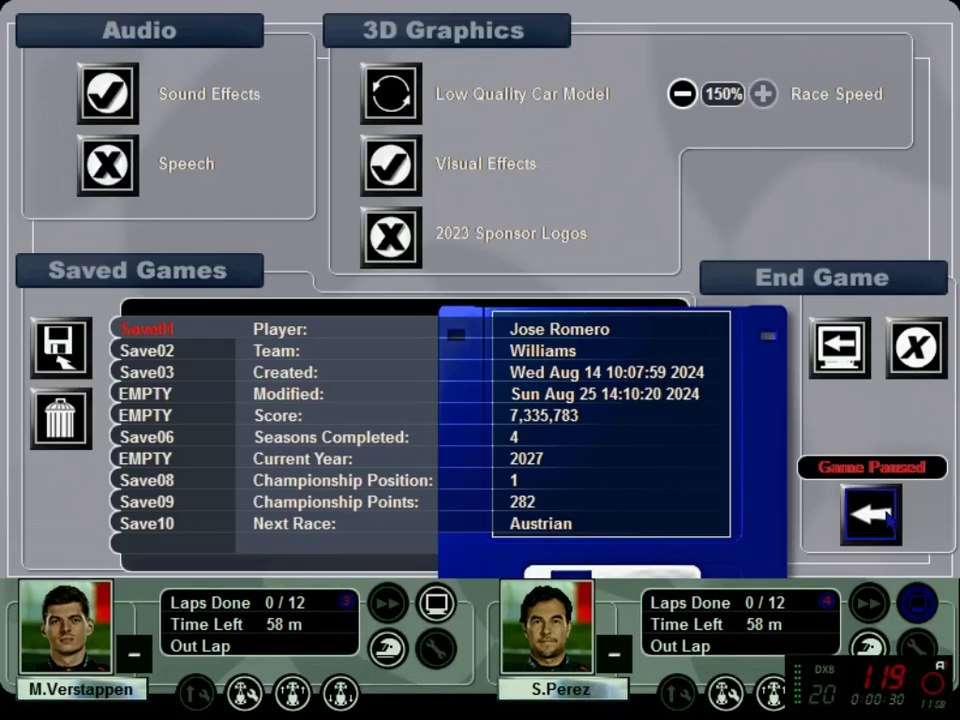
{"action": "left_click", "coordinate": [870, 512]}
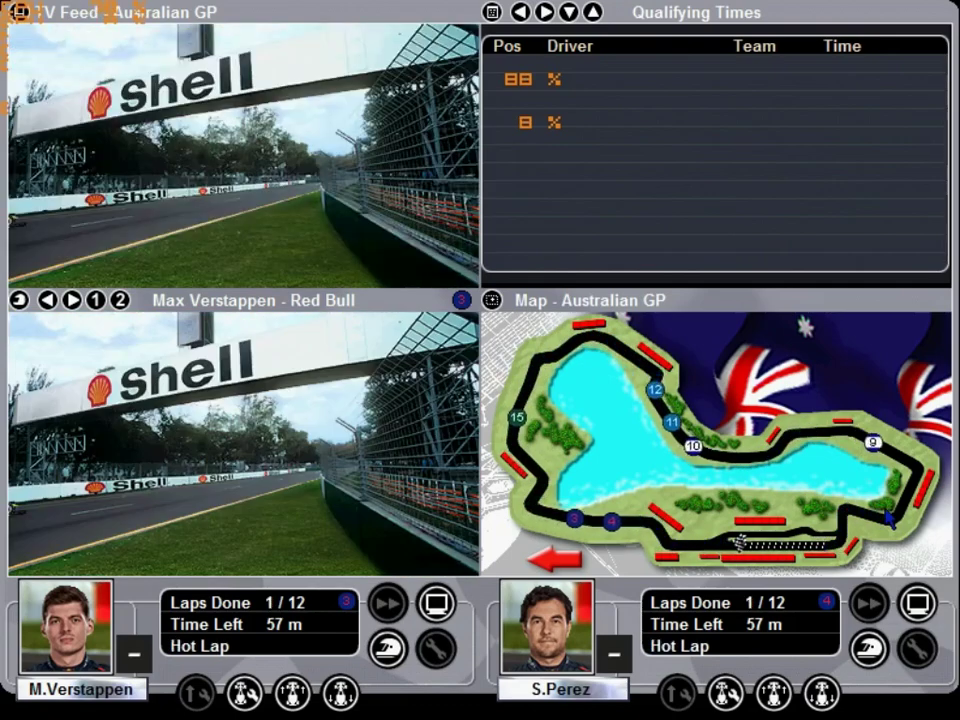
{"action": "left_click", "coordinate": [390, 648]}
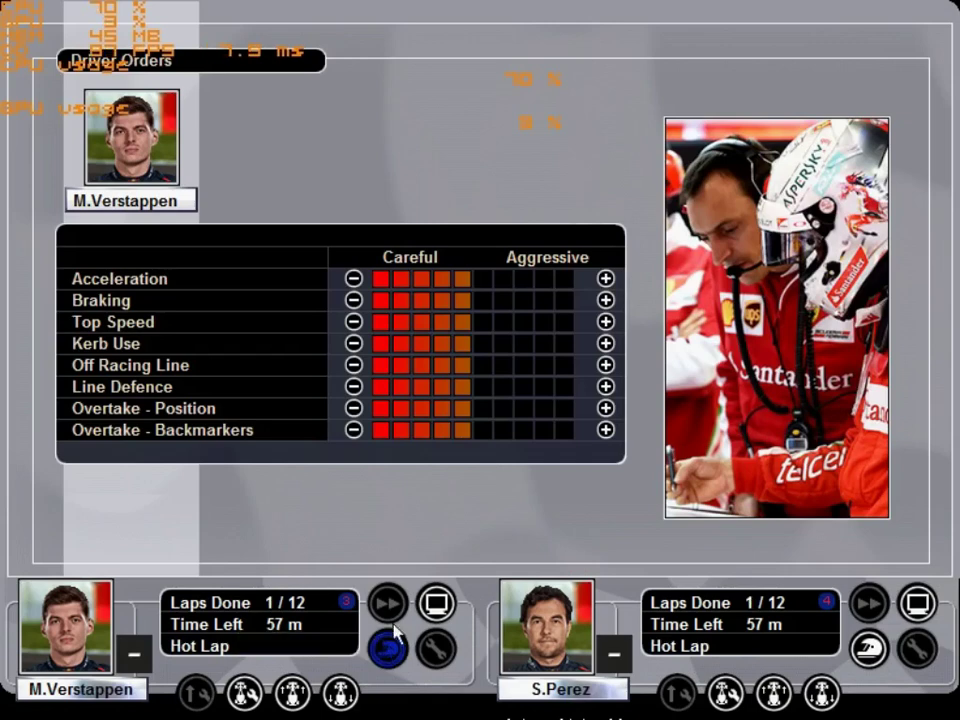
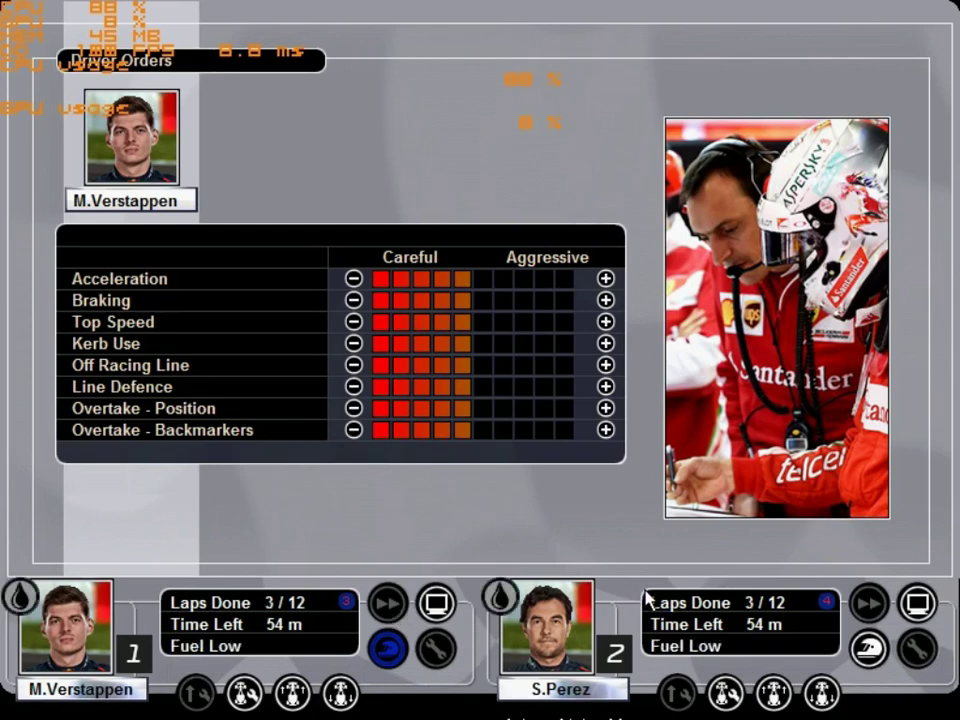
Step: Restart Grand Prix World with End Game and confirm, discarding race progress for the main menu
{"action": "left_click", "coordinate": [447, 608]}
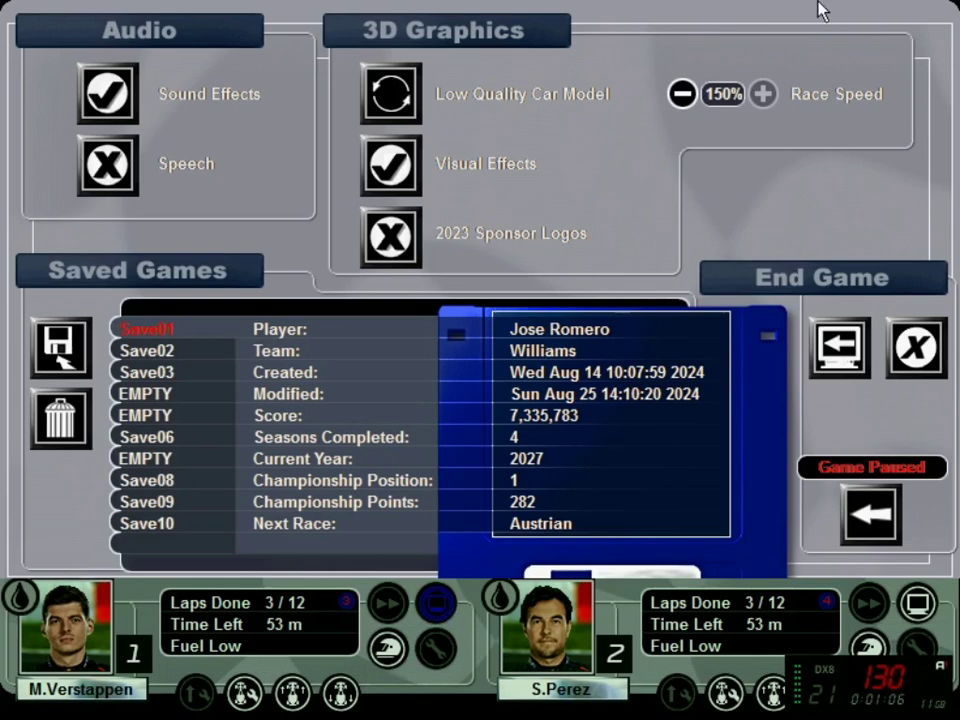
{"action": "left_click", "coordinate": [840, 347]}
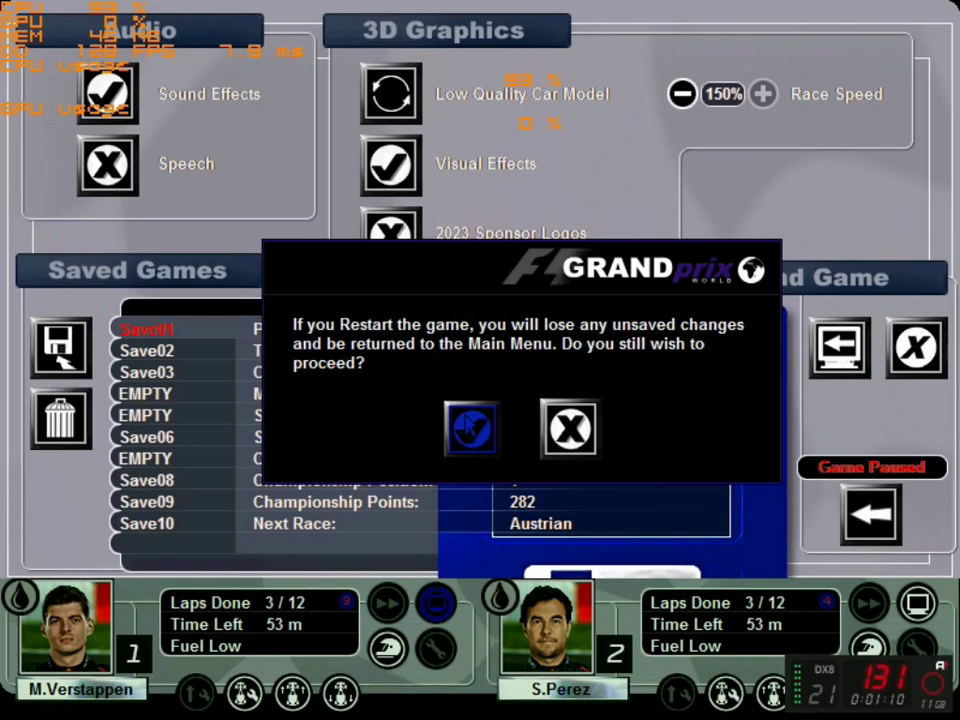
{"action": "left_click", "coordinate": [466, 425]}
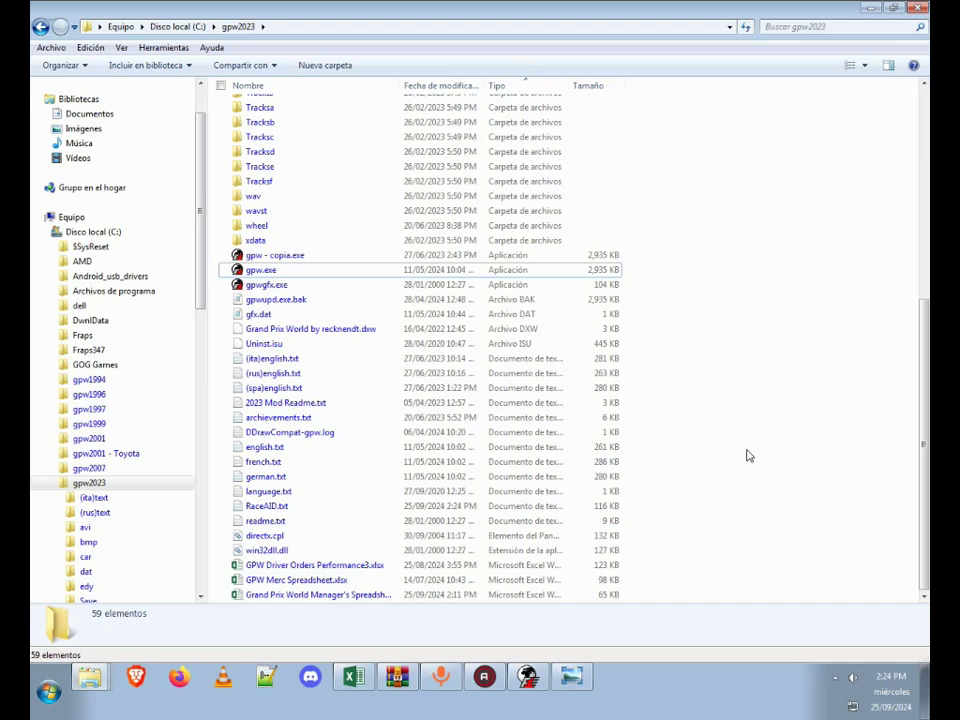
Step: Open RaceAID.txt from the gpw2023 folder in Notepad++ using Editar con Notepad++
{"action": "double_click", "coordinate": [317, 507]}
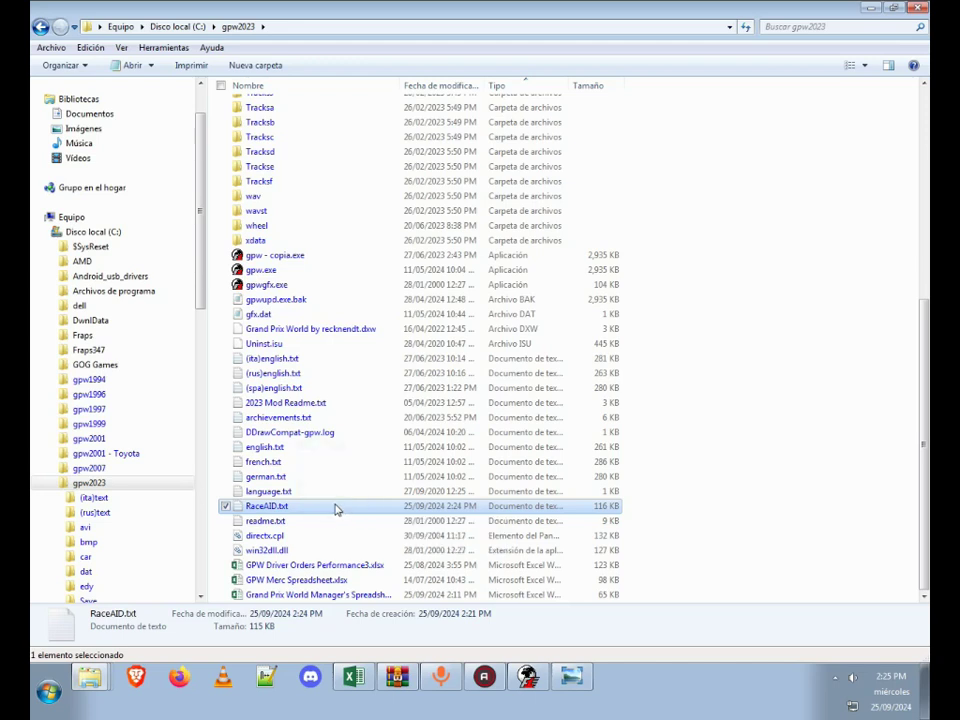
{"action": "right_click", "coordinate": [336, 508]}
{"action": "left_click", "coordinate": [306, 513]}
{"action": "right_click", "coordinate": [306, 507]}
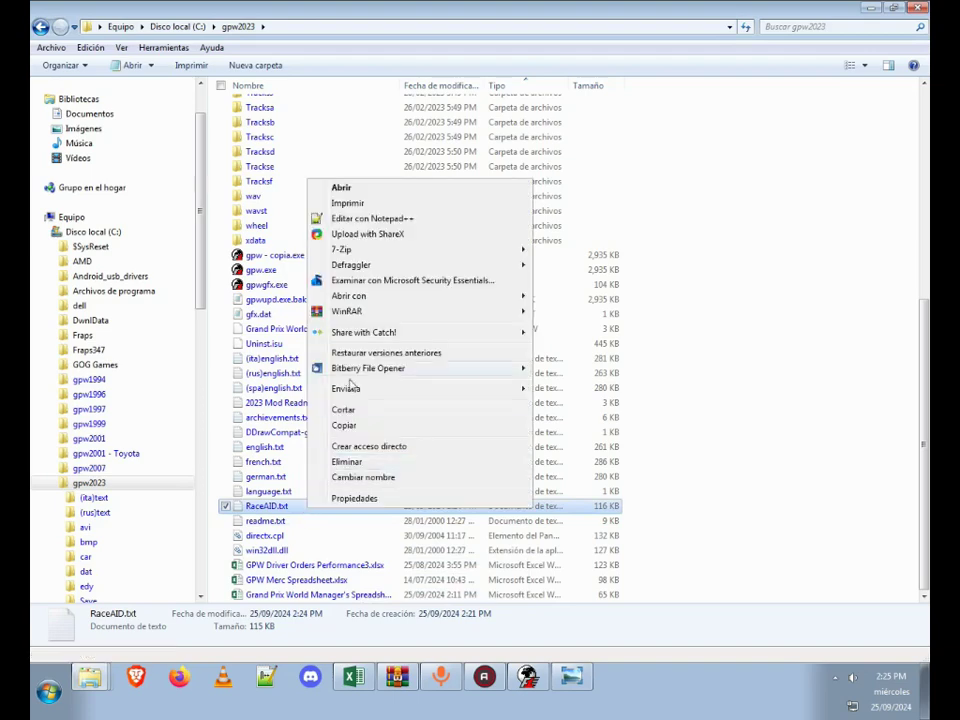
{"action": "left_click", "coordinate": [360, 228]}
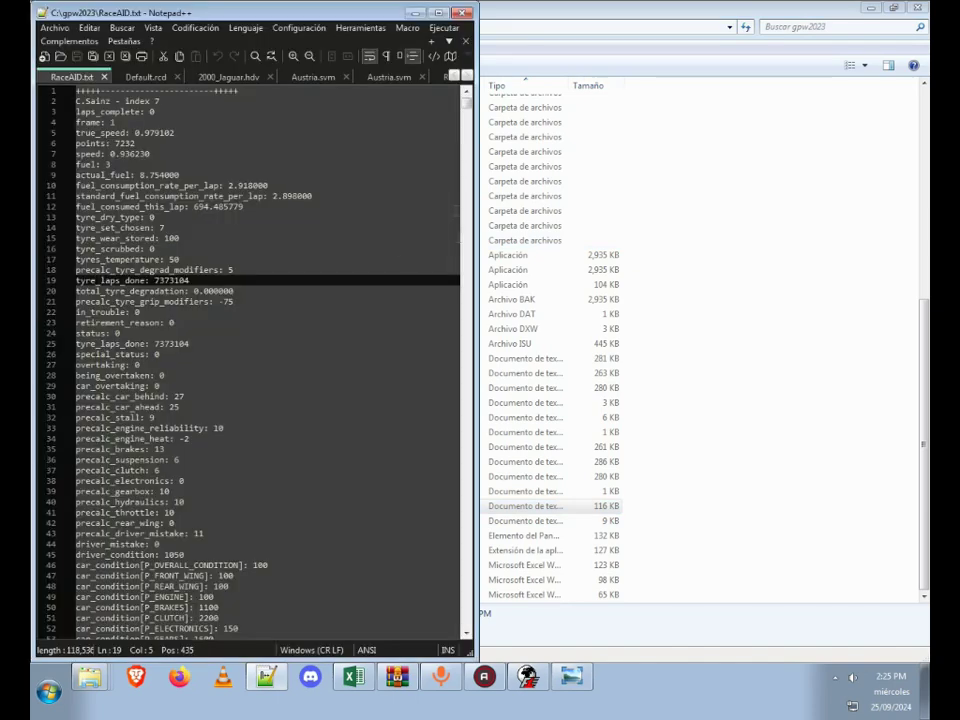
Step: Search RaceAID.txt for 'M.Vers' to reach that driver's race data
{"action": "left_click", "coordinate": [172, 100]}
{"action": "double_click", "coordinate": [332, 13]}
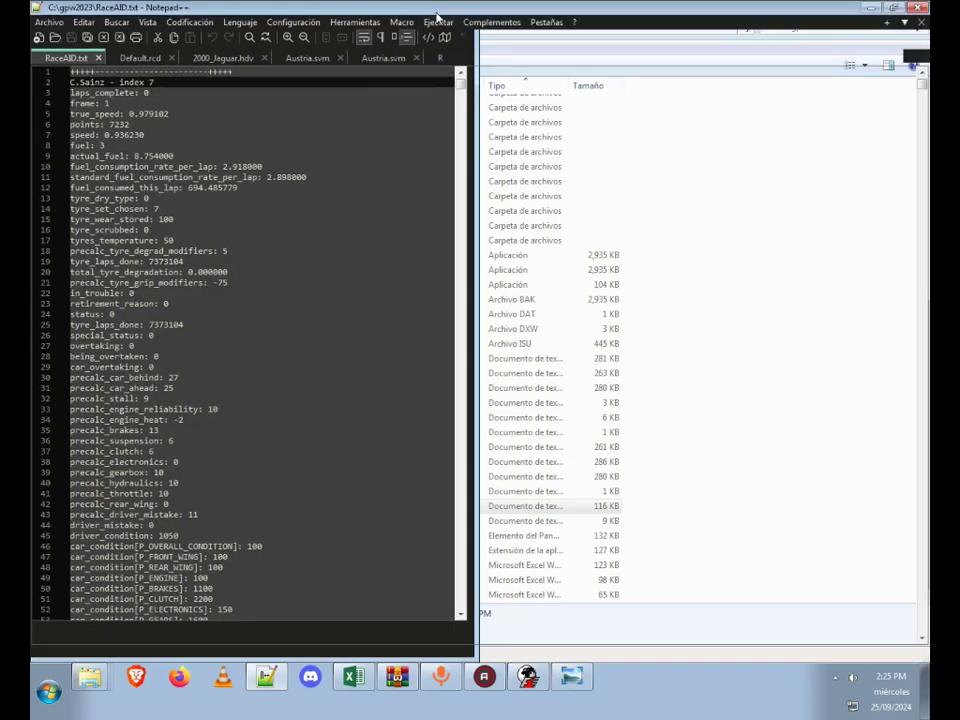
{"action": "double_click", "coordinate": [318, 14]}
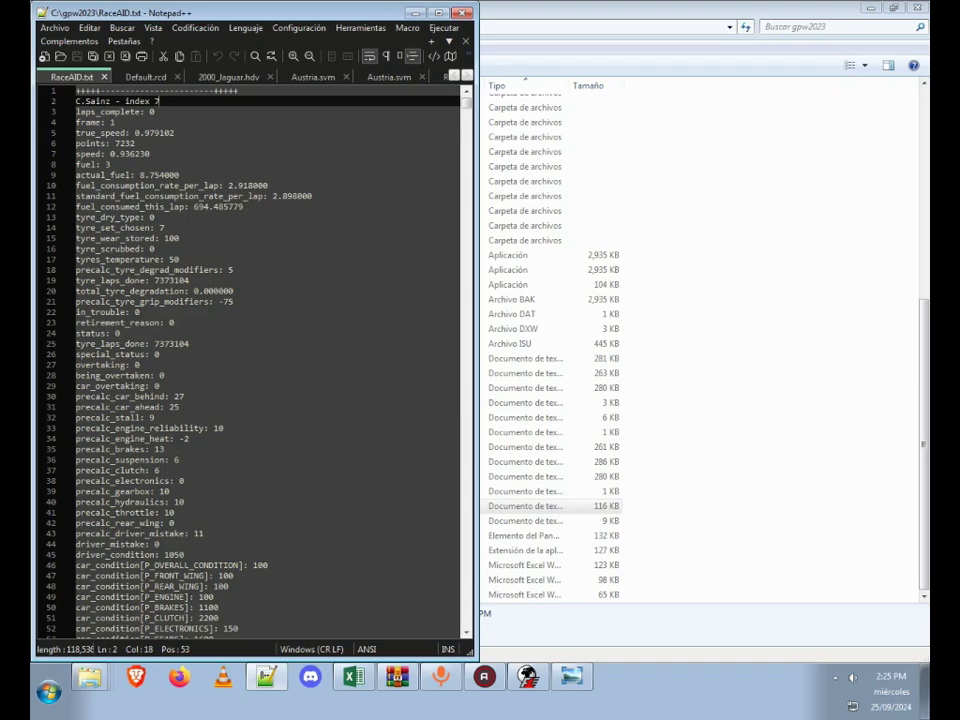
{"action": "key", "text": "ctrl+f"}
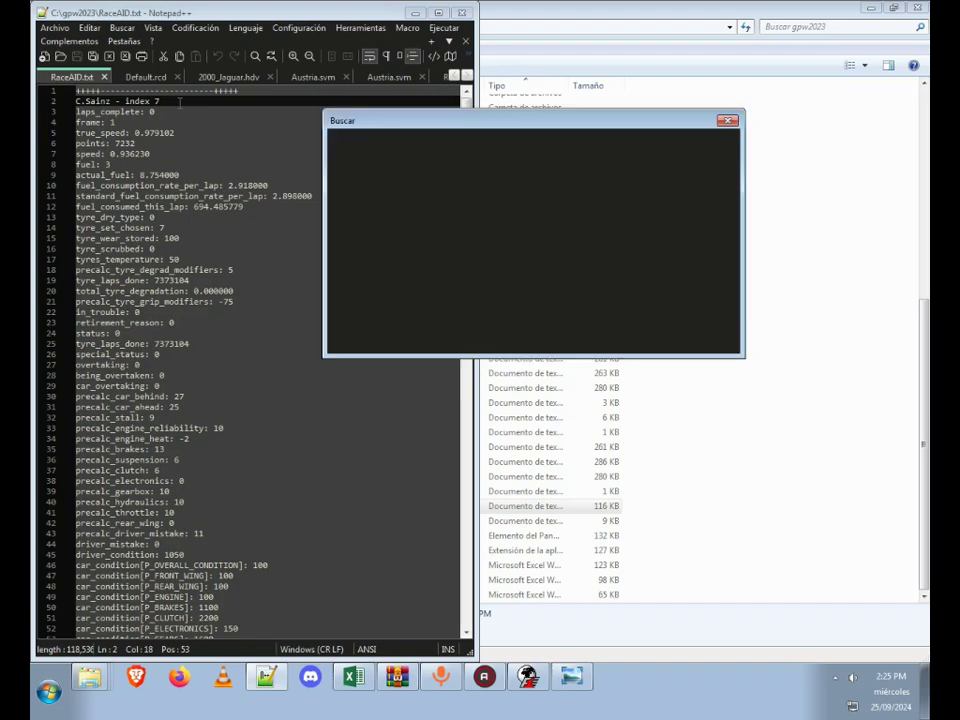
{"action": "type", "text": "M.Vers"}
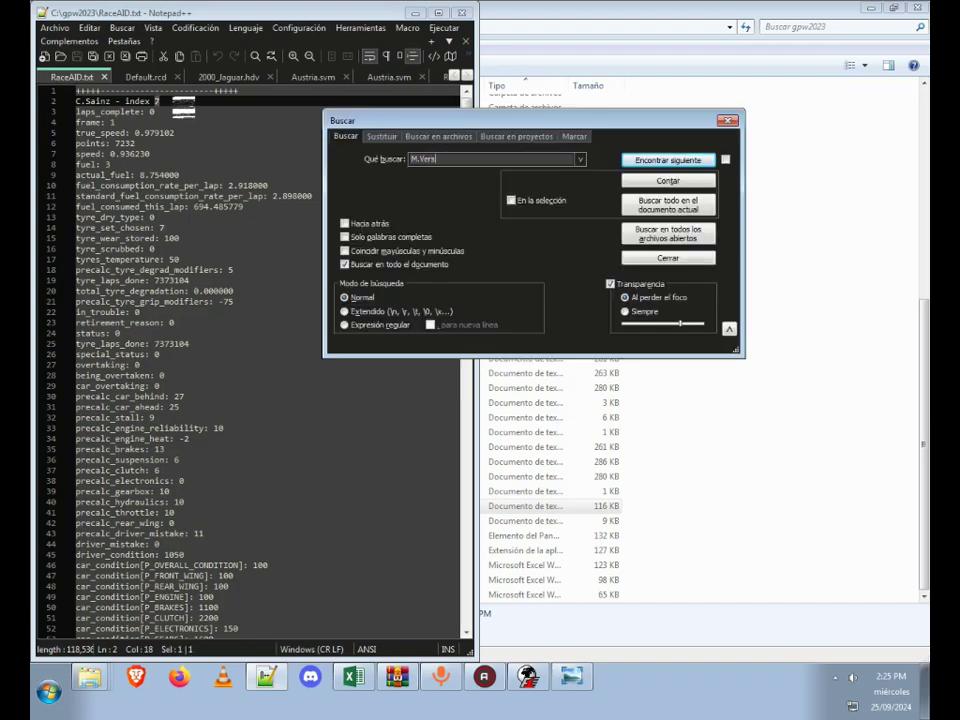
{"action": "key", "text": "Return"}
Step: Mark the tyre_scrubbed line 228 and switch to the Excel spreadsheet
{"action": "key", "text": "Escape"}
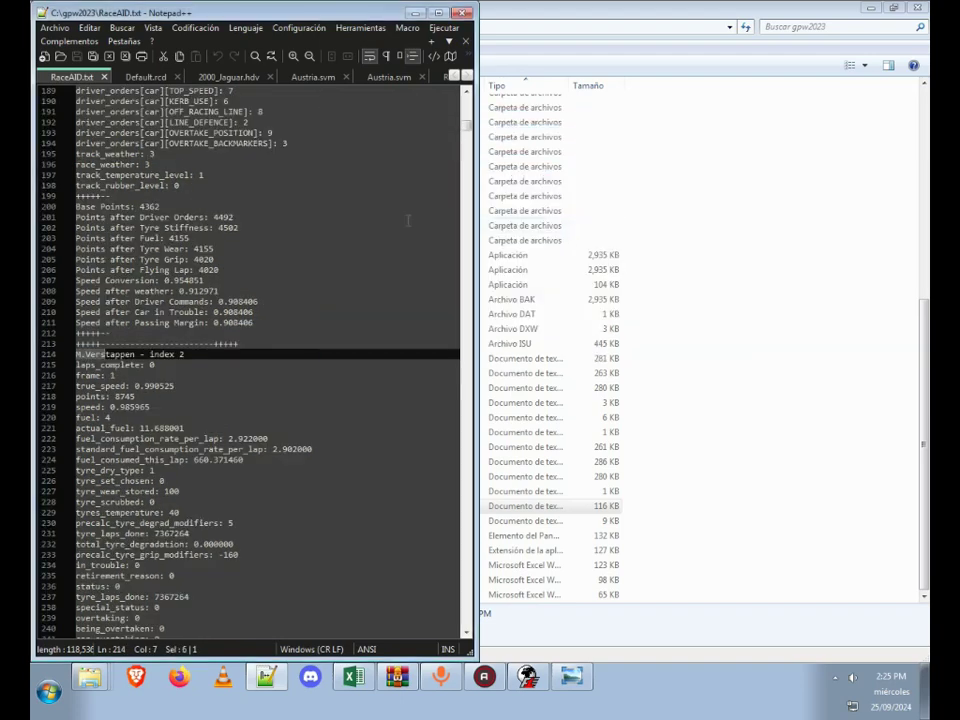
{"action": "scroll", "coordinate": [280, 262], "scroll_direction": "down", "scroll_amount": 8}
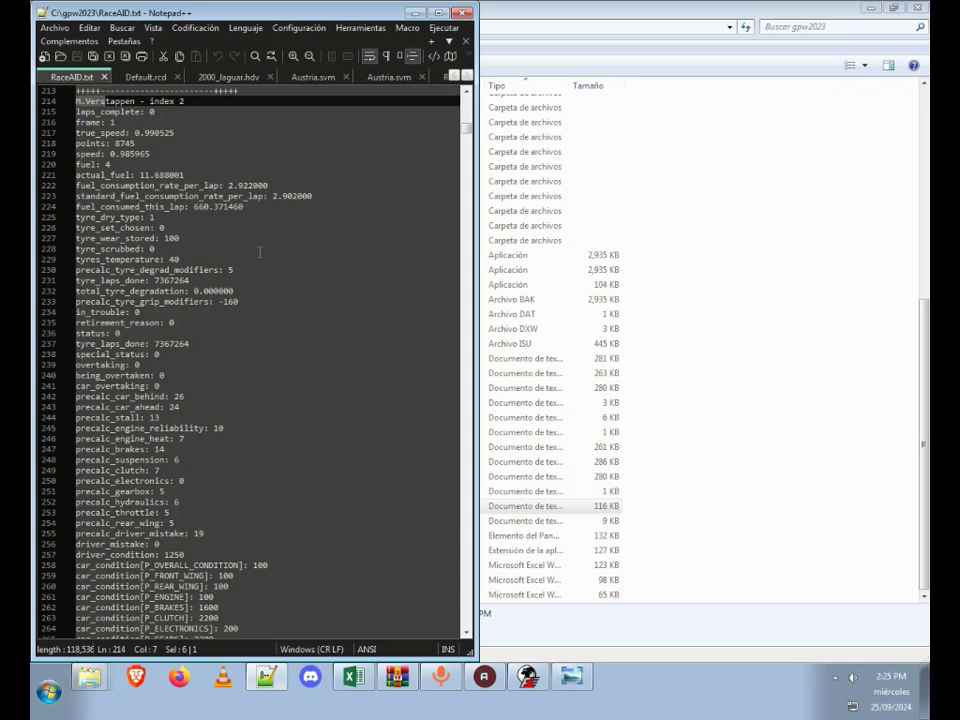
{"action": "left_click", "coordinate": [260, 250]}
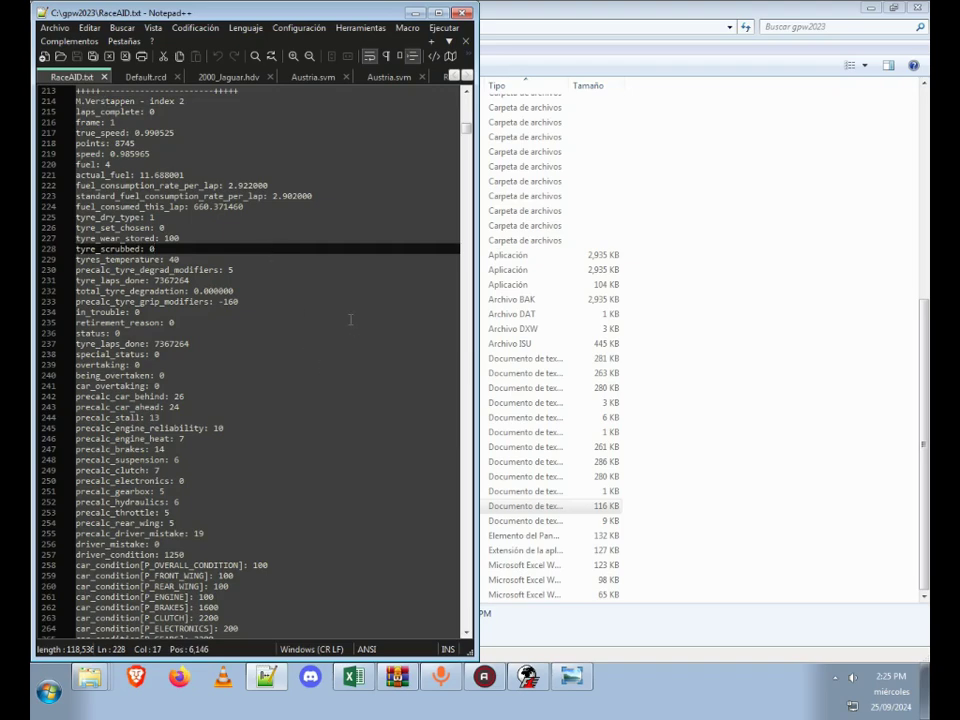
{"action": "left_click", "coordinate": [353, 677]}
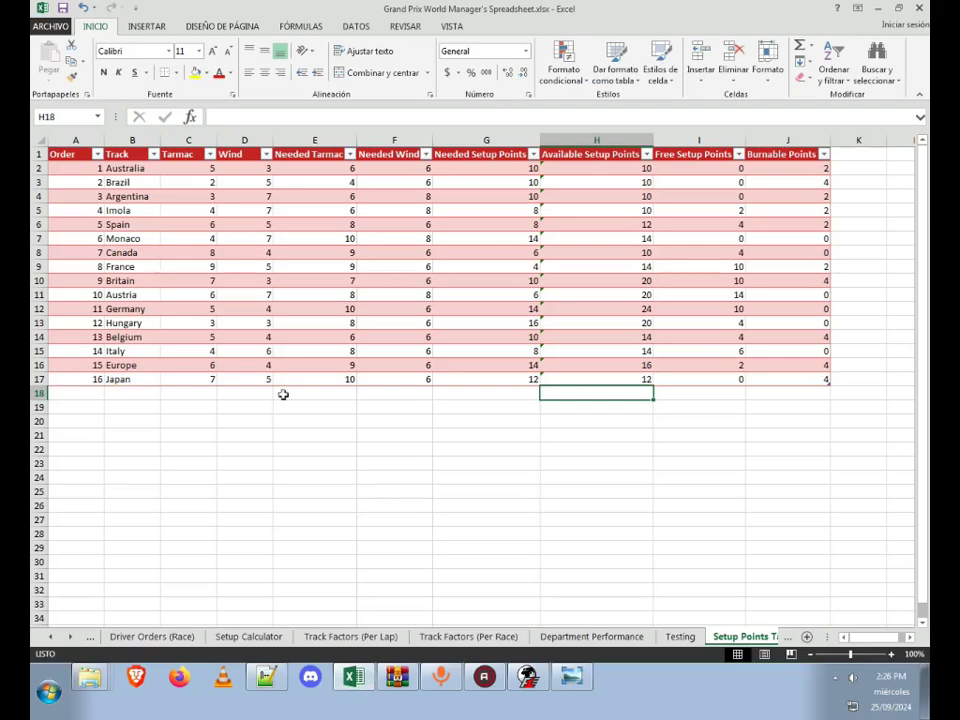
Step: Open the Setup Calculator sheet and inspect the Suspension wear 1084, Throttle and Clutch values
{"action": "left_click", "coordinate": [249, 636]}
{"action": "left_click", "coordinate": [281, 262]}
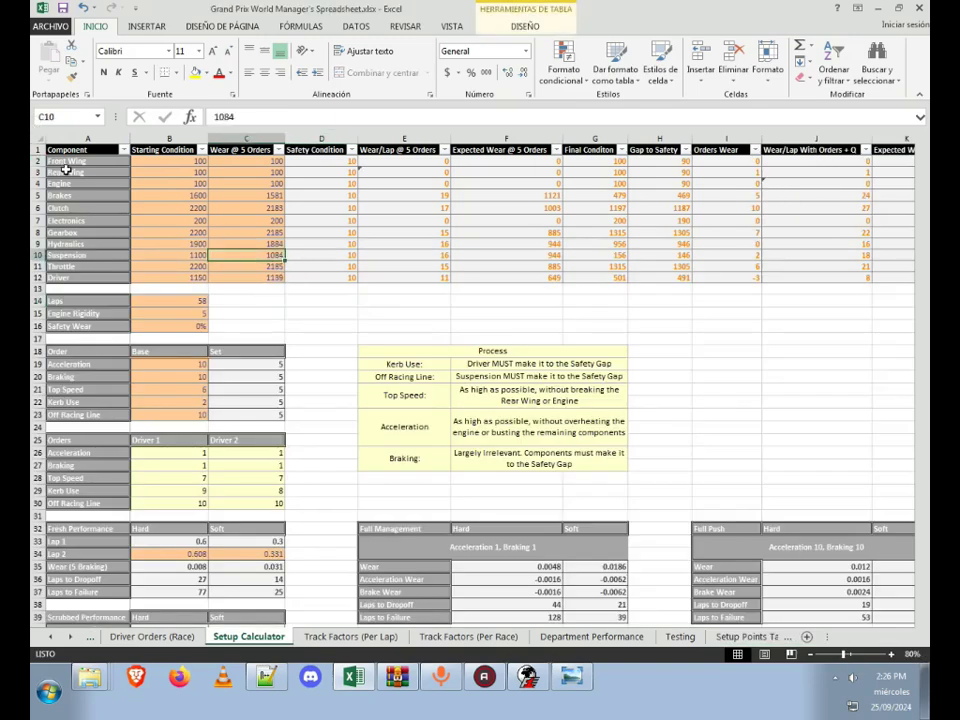
{"action": "left_click", "coordinate": [606, 267]}
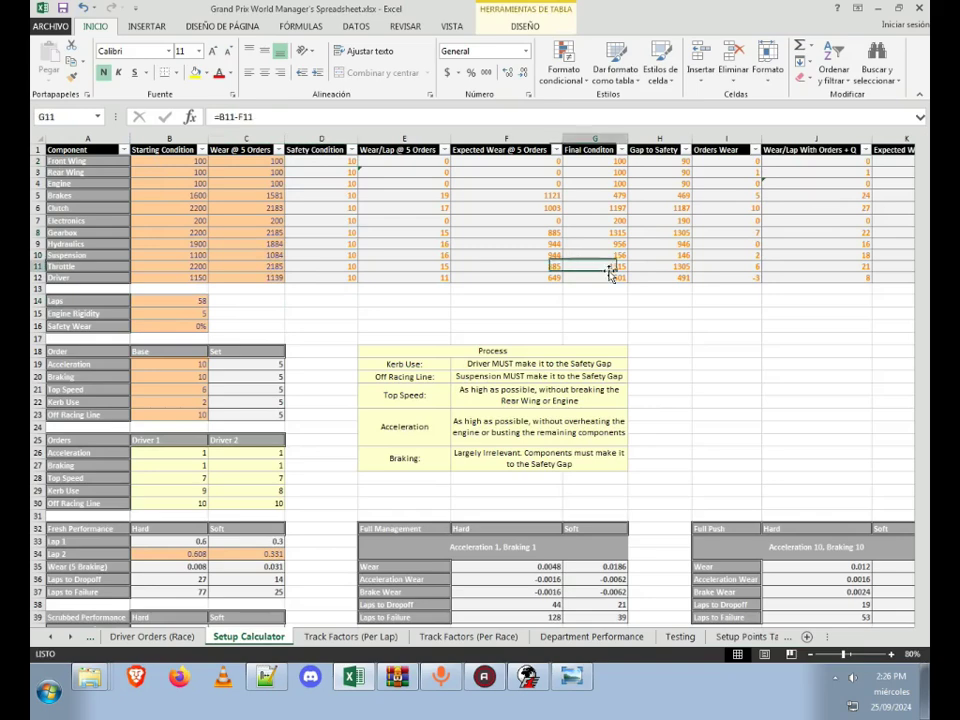
{"action": "left_click", "coordinate": [343, 207]}
{"action": "key", "text": "Right"}
{"action": "key", "text": "Right"}
{"action": "key", "text": "Right"}
{"action": "key", "text": "Right"}
{"action": "key", "text": "Right"}
{"action": "key", "text": "Right"}
{"action": "key", "text": "Right"}
{"action": "key", "text": "Right"}
{"action": "key", "text": "Right"}
{"action": "key", "text": "Right"}
{"action": "key", "text": "Right"}
{"action": "key", "text": "Right"}
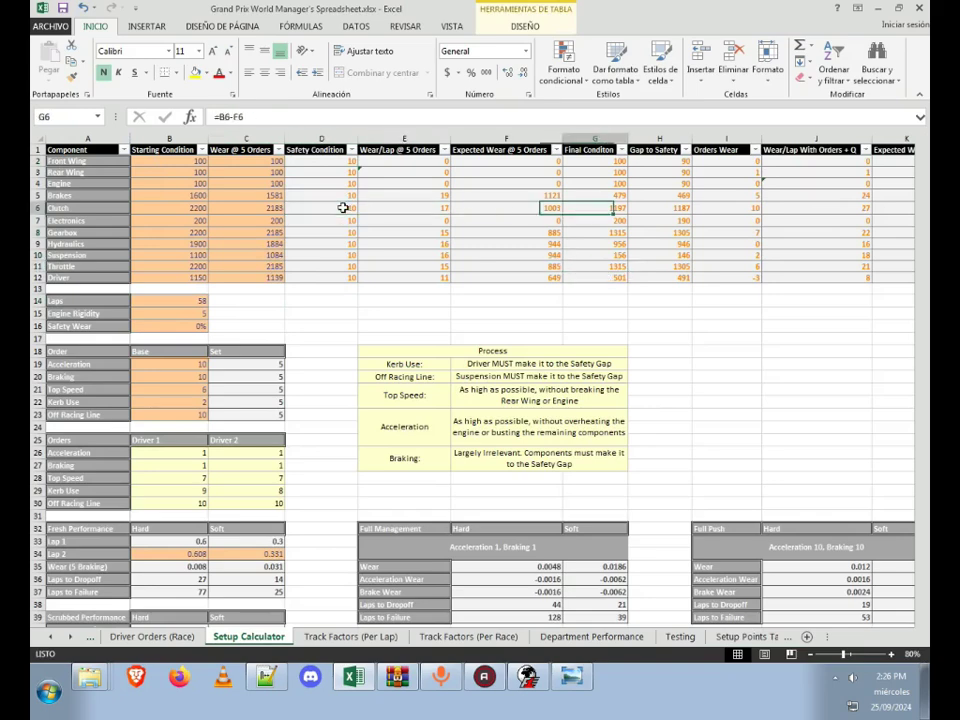
{"action": "key", "text": "Right"}
{"action": "key", "text": "Right"}
{"action": "left_click_drag", "start_coordinate": [614, 160], "coordinate": [620, 277]}
{"action": "left_click", "coordinate": [110, 353]}
{"action": "key", "text": "Right"}
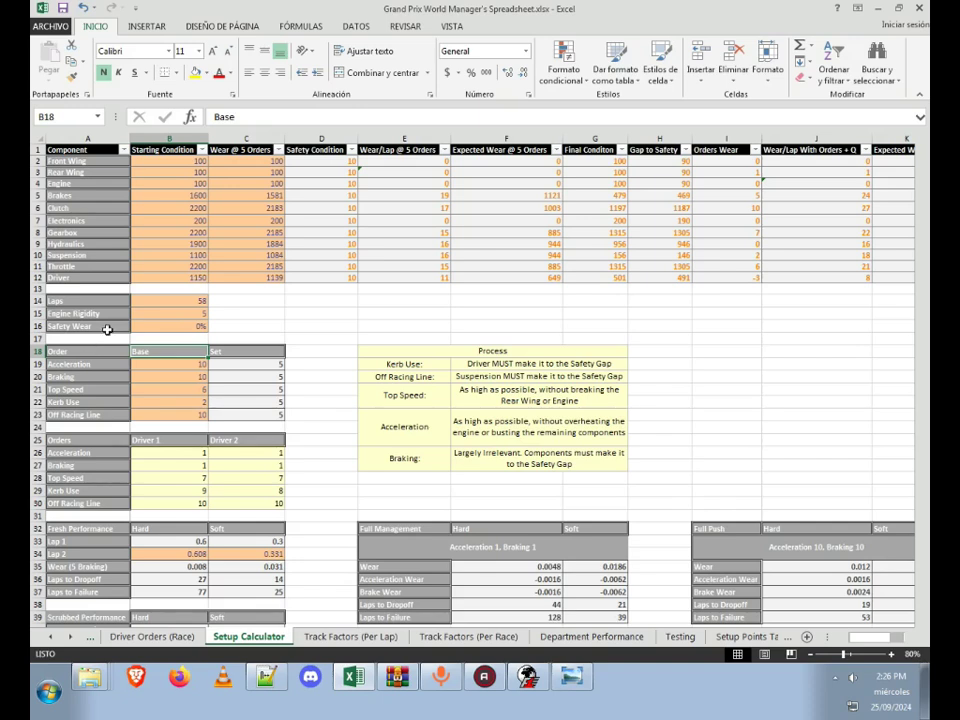
Step: Check Laps 58, Engine Rigidity 5 and the Starting Condition sum, then move Excel aside
{"action": "left_click", "coordinate": [158, 303]}
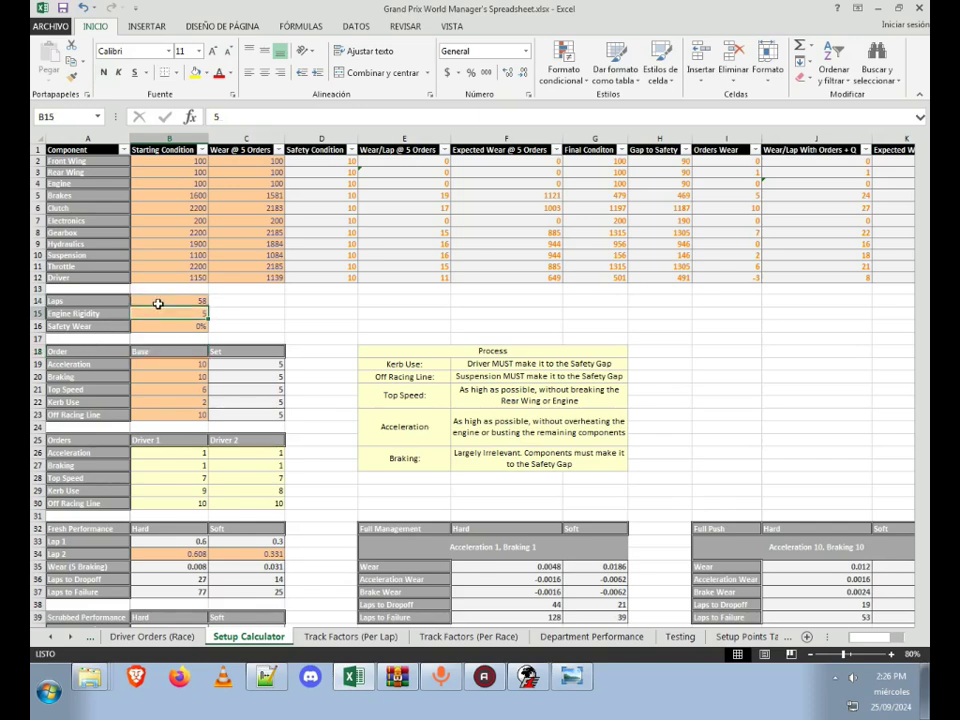
{"action": "key", "text": "Down"}
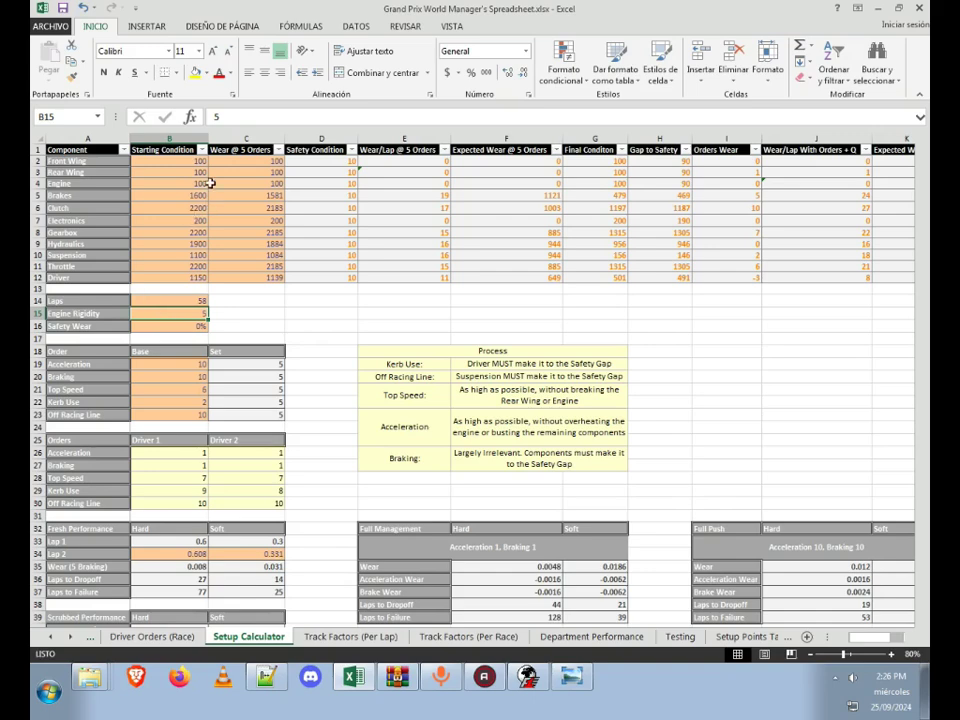
{"action": "left_click_drag", "start_coordinate": [165, 161], "coordinate": [175, 278]}
{"action": "left_click", "coordinate": [244, 300]}
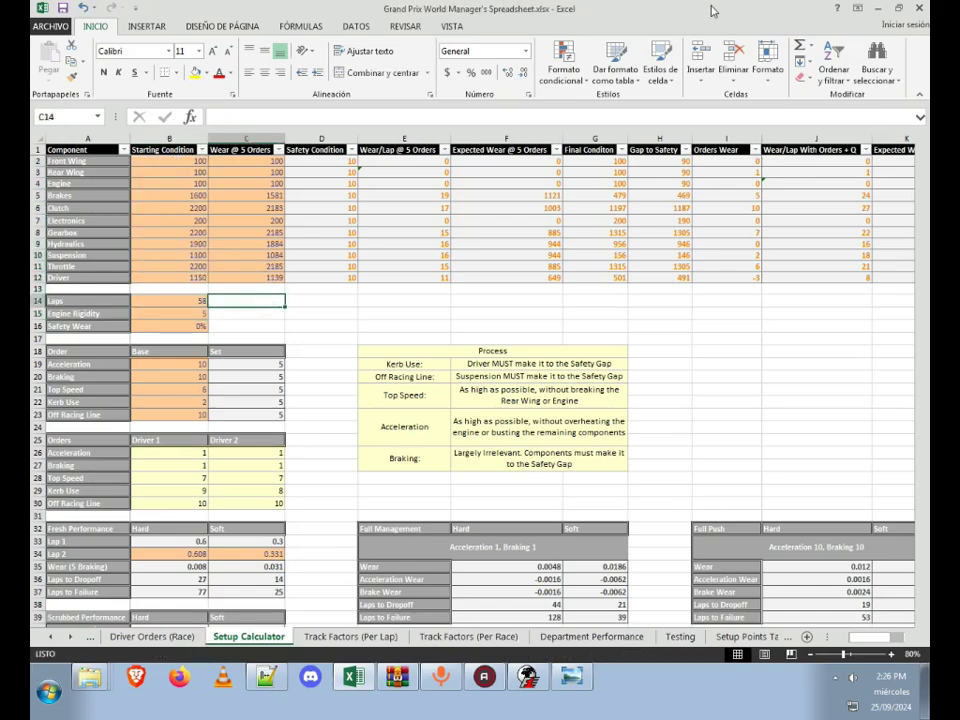
{"action": "left_click_drag", "start_coordinate": [376, 14], "coordinate": [957, 40]}
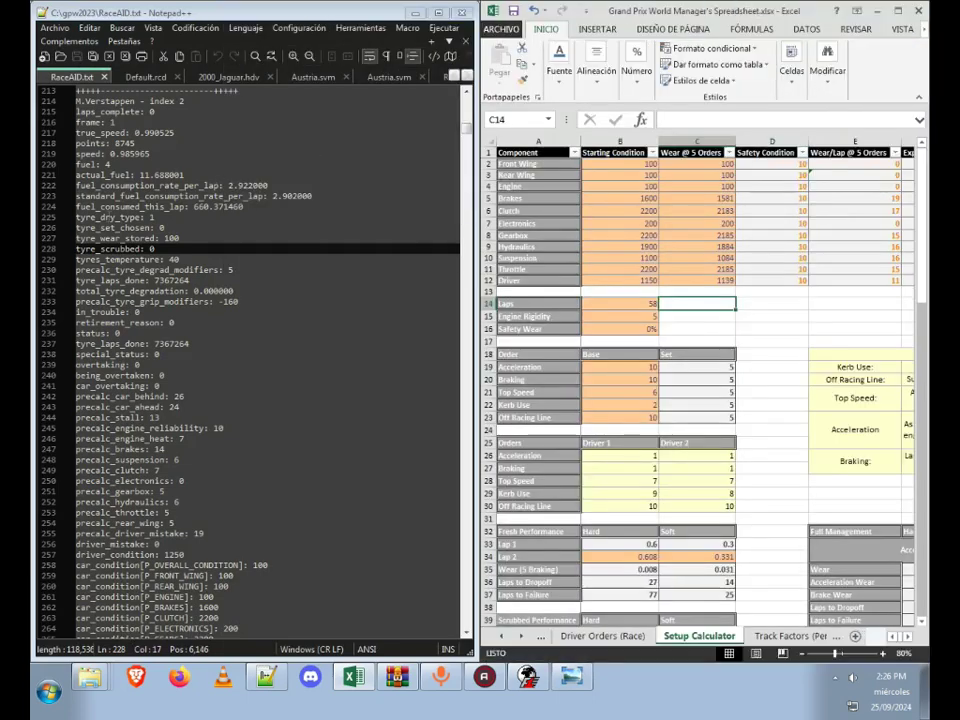
Step: Review the log's preset front wing through gears condition lines, including brakes 1600
{"action": "left_click", "coordinate": [96, 227]}
{"action": "scroll", "coordinate": [152, 228], "scroll_direction": "down", "scroll_amount": 7}
{"action": "scroll", "coordinate": [152, 228], "scroll_direction": "down", "scroll_amount": 4}
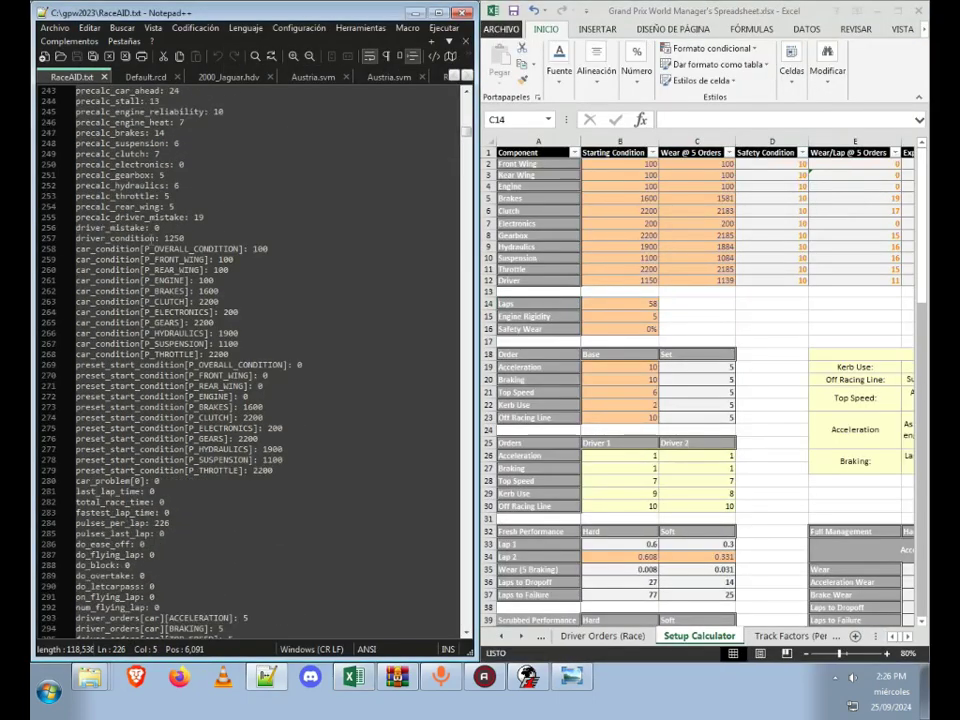
{"action": "left_click", "coordinate": [104, 344]}
{"action": "left_click", "coordinate": [168, 354]}
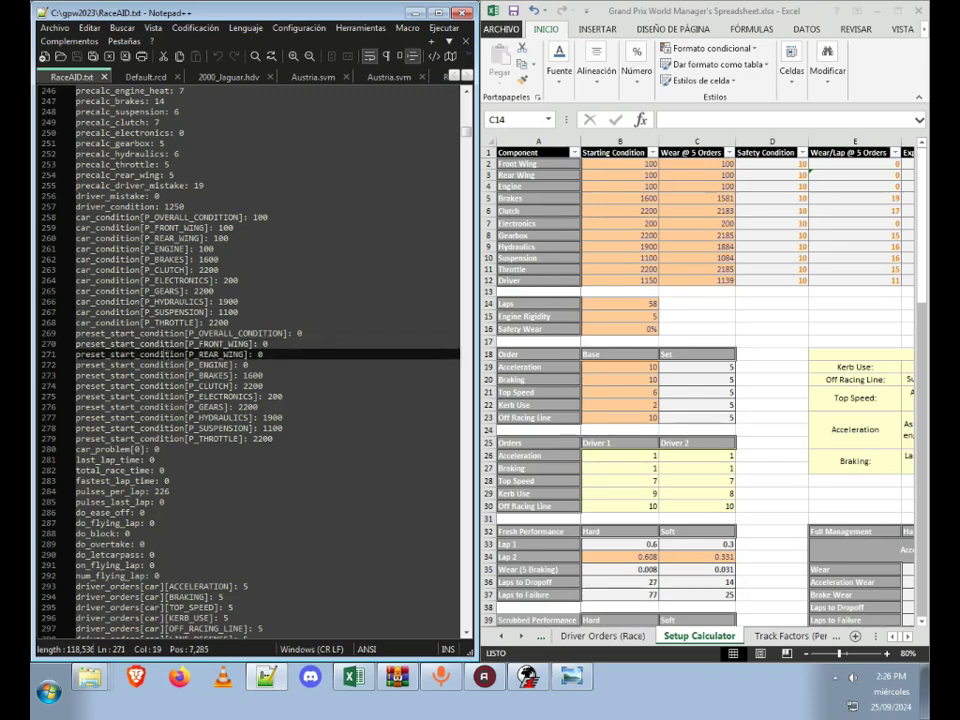
{"action": "left_click", "coordinate": [176, 364]}
{"action": "left_click", "coordinate": [185, 375]}
{"action": "left_click", "coordinate": [281, 374]}
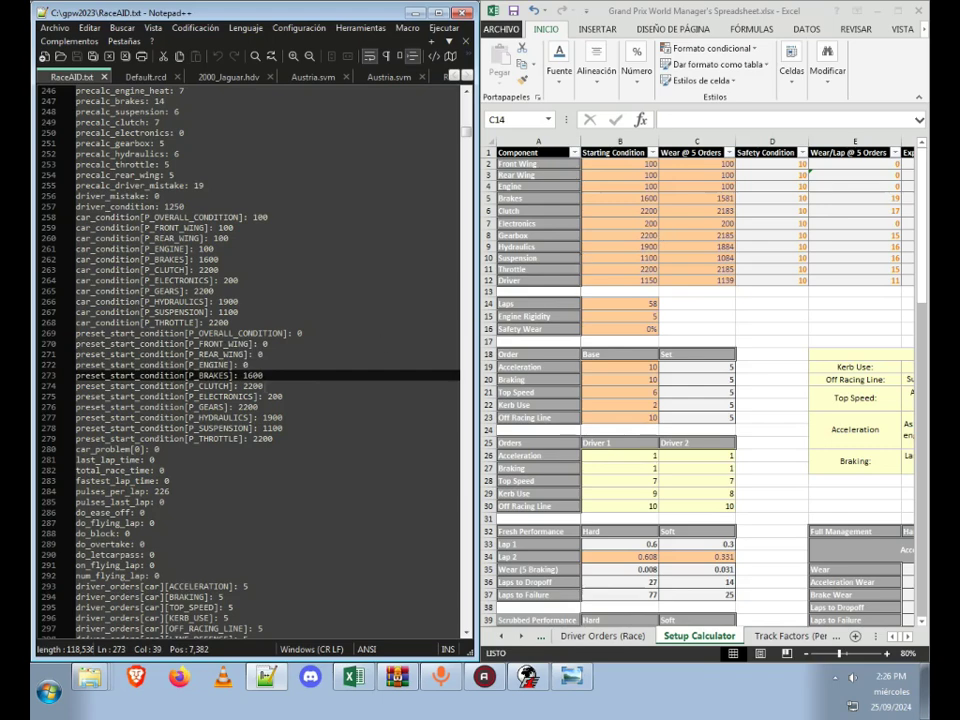
{"action": "key", "text": "Down"}
{"action": "key", "text": "Down"}
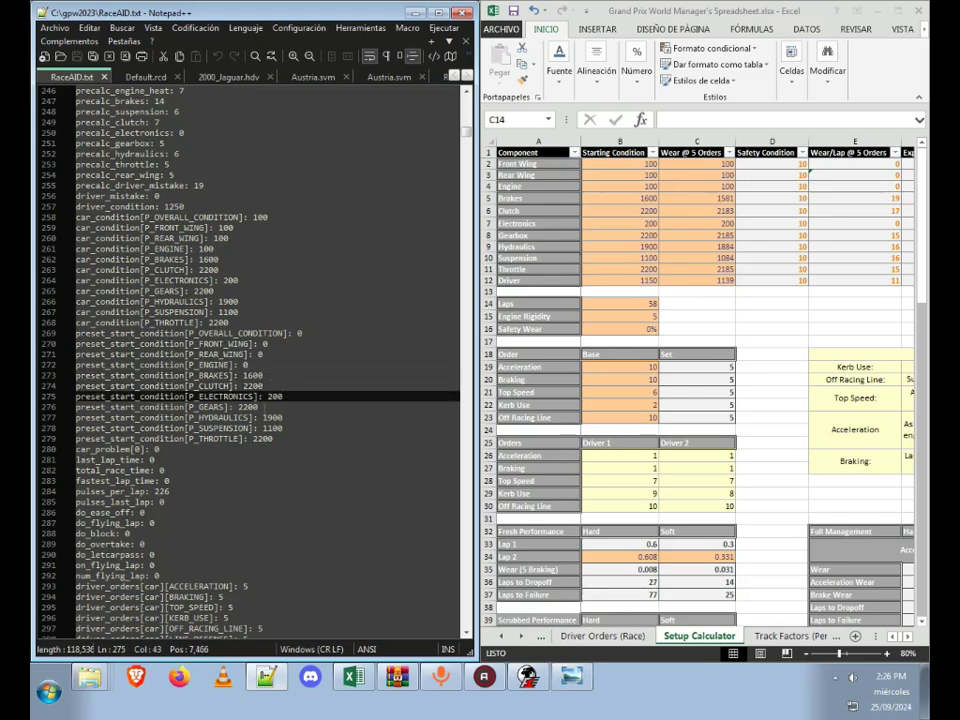
{"action": "key", "text": "Down"}
{"action": "key", "text": "Down"}
{"action": "key", "text": "Down"}
{"action": "key", "text": "Down"}
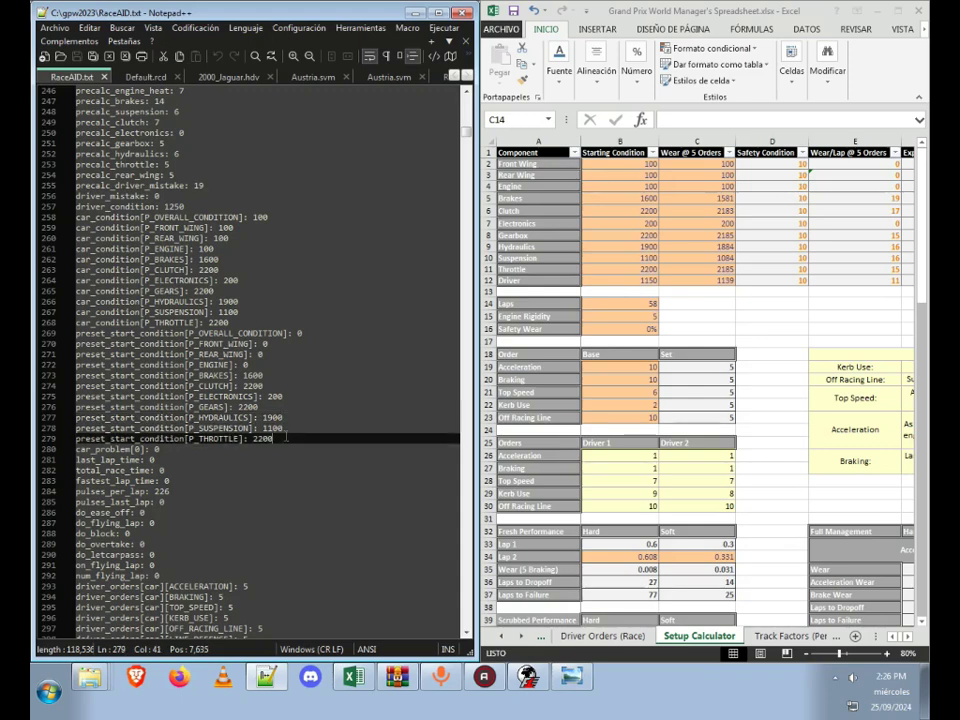
Step: Compare Excel's component labels and Starting Condition values, such as Front Wing 100 and Engine
{"action": "left_click", "coordinate": [551, 184]}
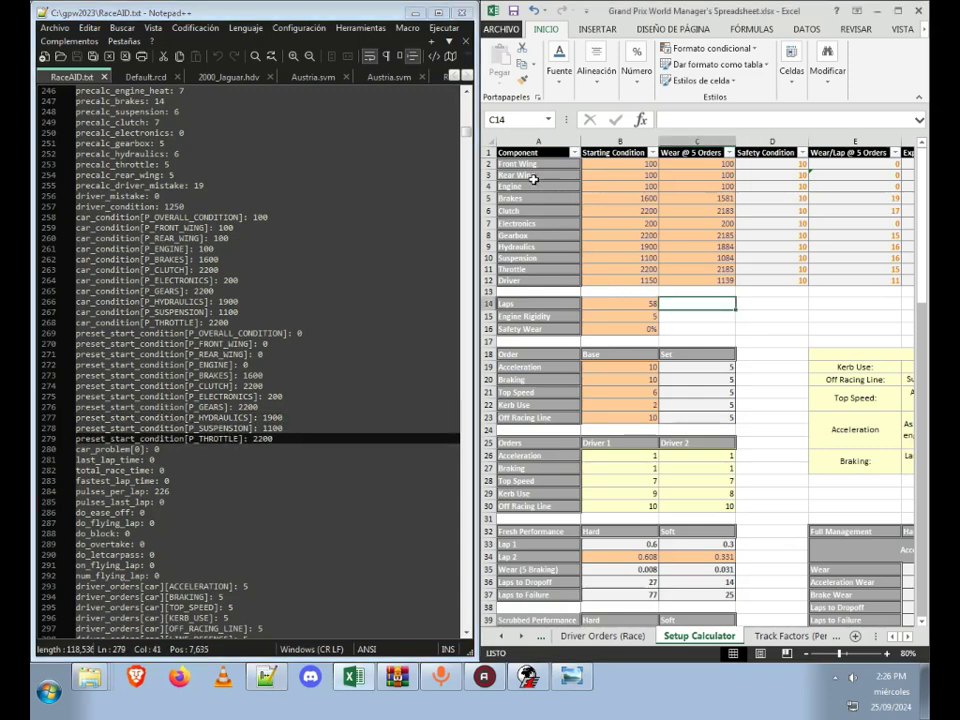
{"action": "left_click_drag", "start_coordinate": [531, 176], "coordinate": [521, 226]}
{"action": "left_click", "coordinate": [521, 226]}
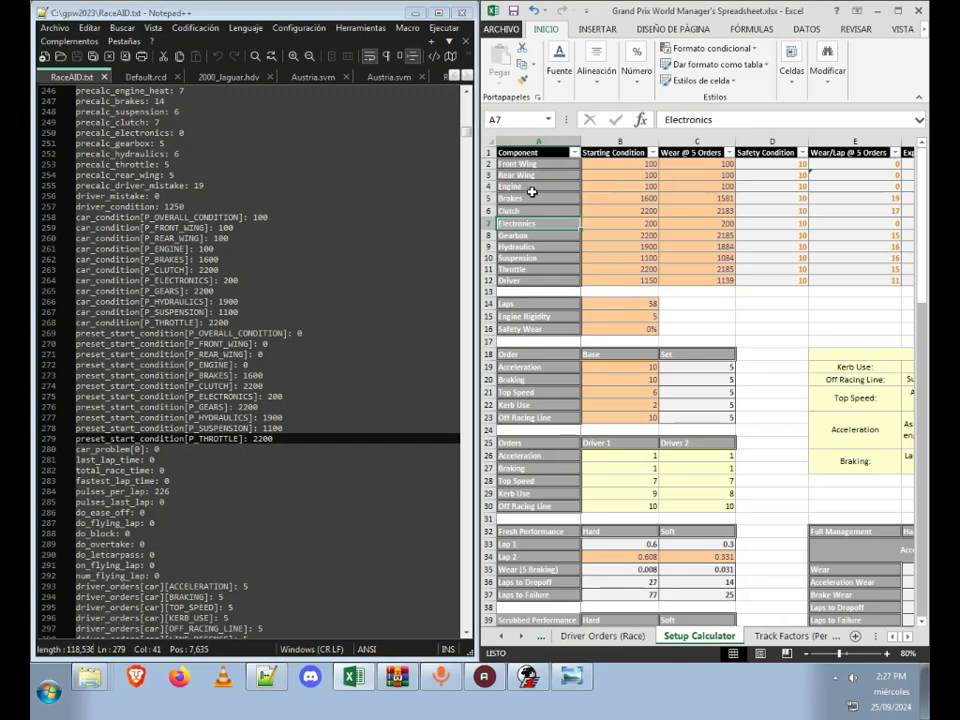
{"action": "left_click_drag", "start_coordinate": [535, 165], "coordinate": [525, 184]}
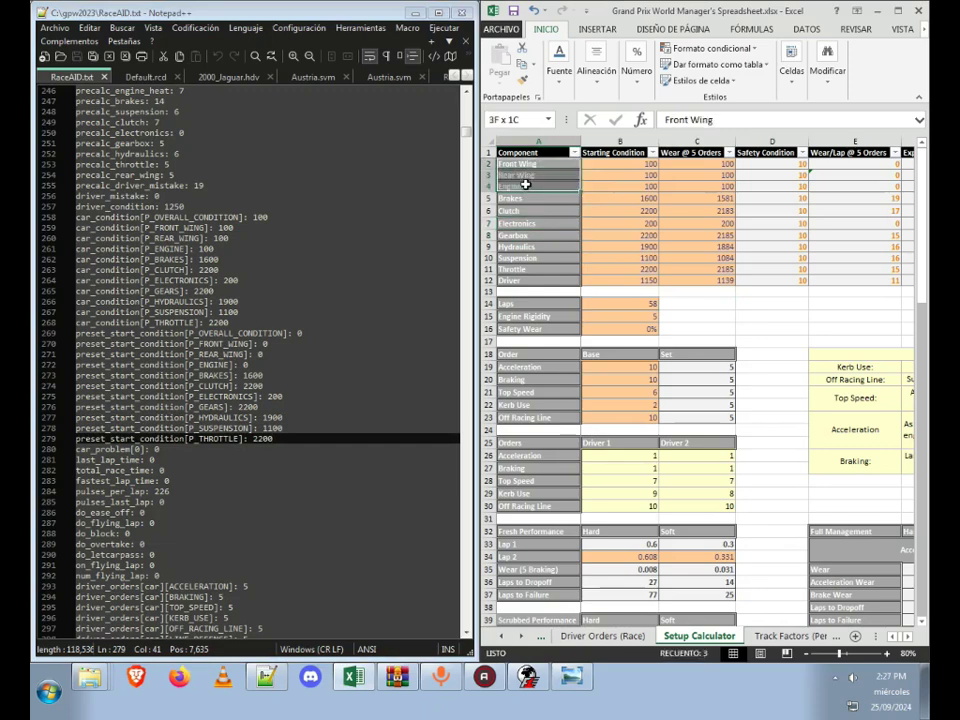
{"action": "left_click", "coordinate": [638, 184]}
{"action": "left_click", "coordinate": [628, 165]}
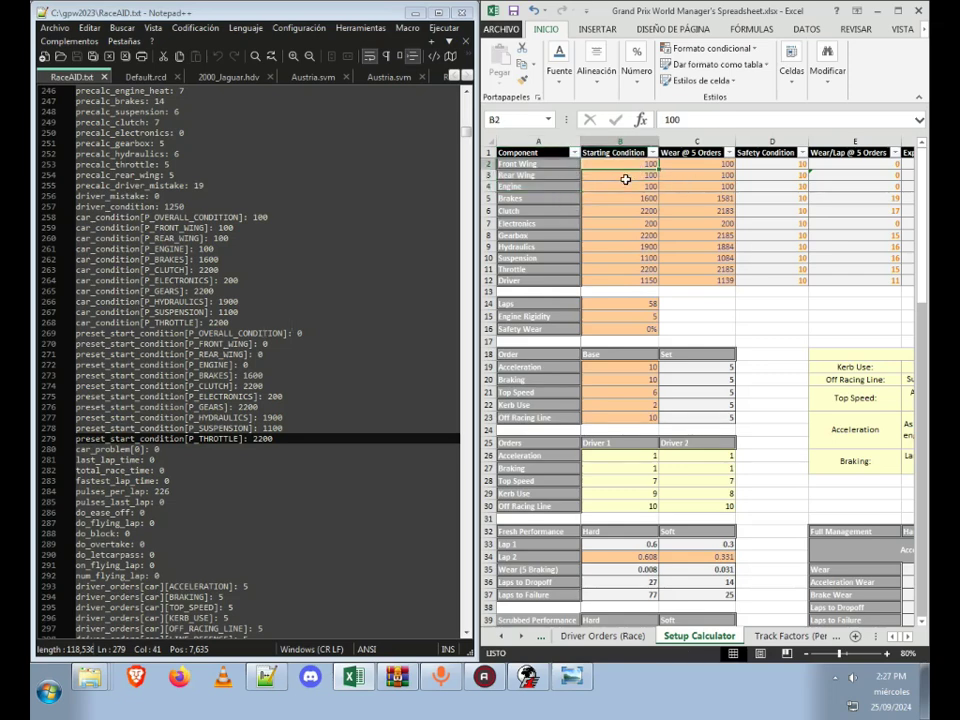
{"action": "left_click", "coordinate": [551, 283]}
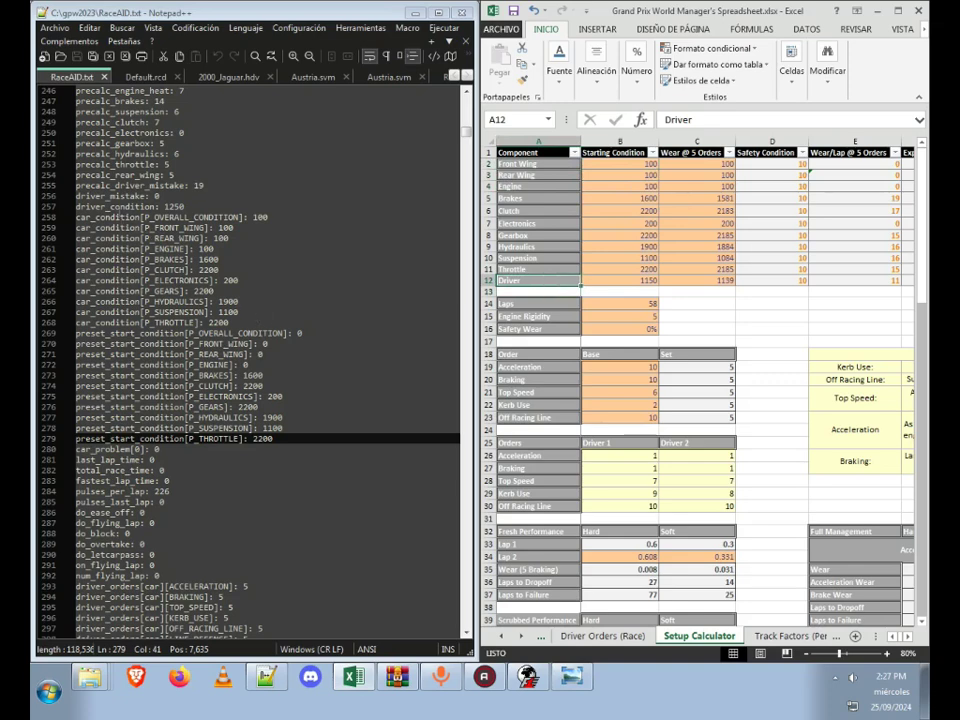
Step: Go to the driver_condition and driver_mistake lines in the race log
{"action": "left_click", "coordinate": [184, 206]}
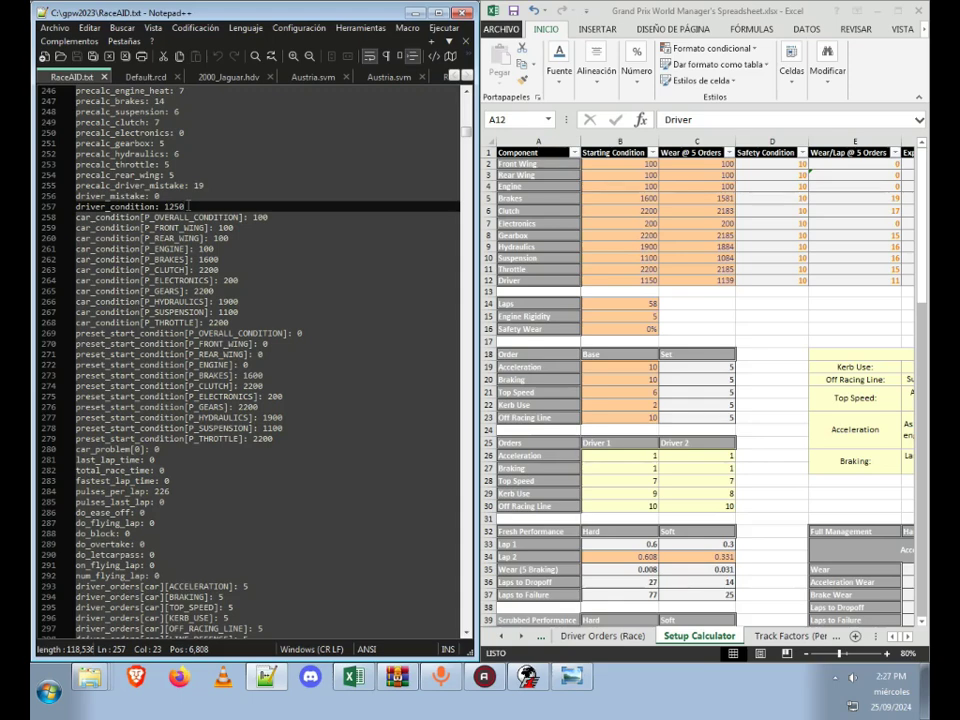
{"action": "key", "text": "Up"}
{"action": "scroll", "coordinate": [276, 200], "scroll_direction": "up", "scroll_amount": 11}
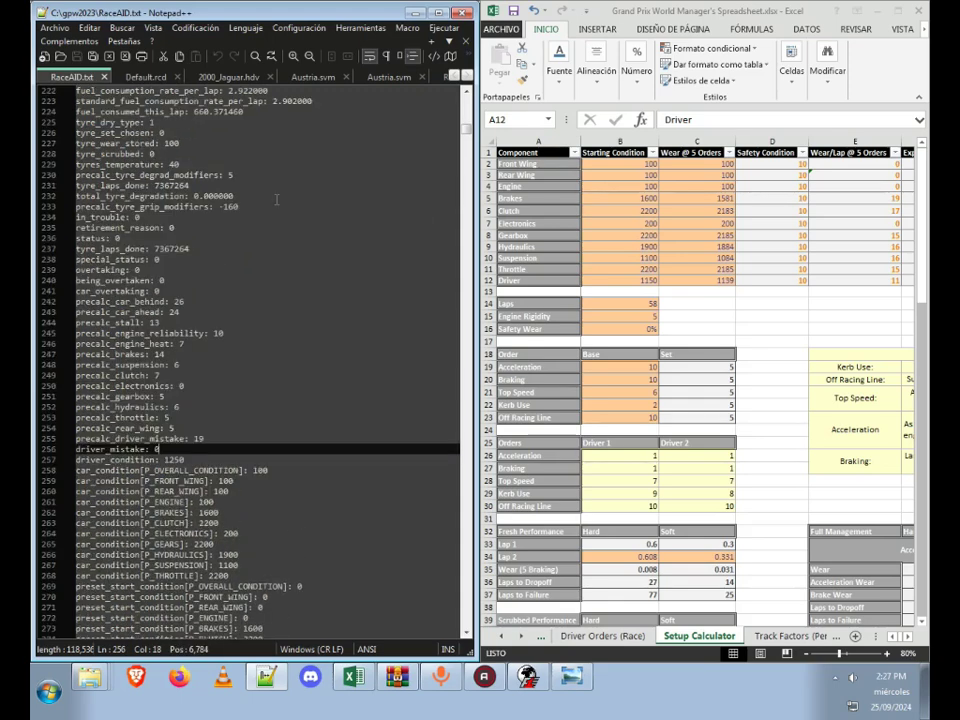
{"action": "scroll", "coordinate": [172, 322], "scroll_direction": "down", "scroll_amount": 2}
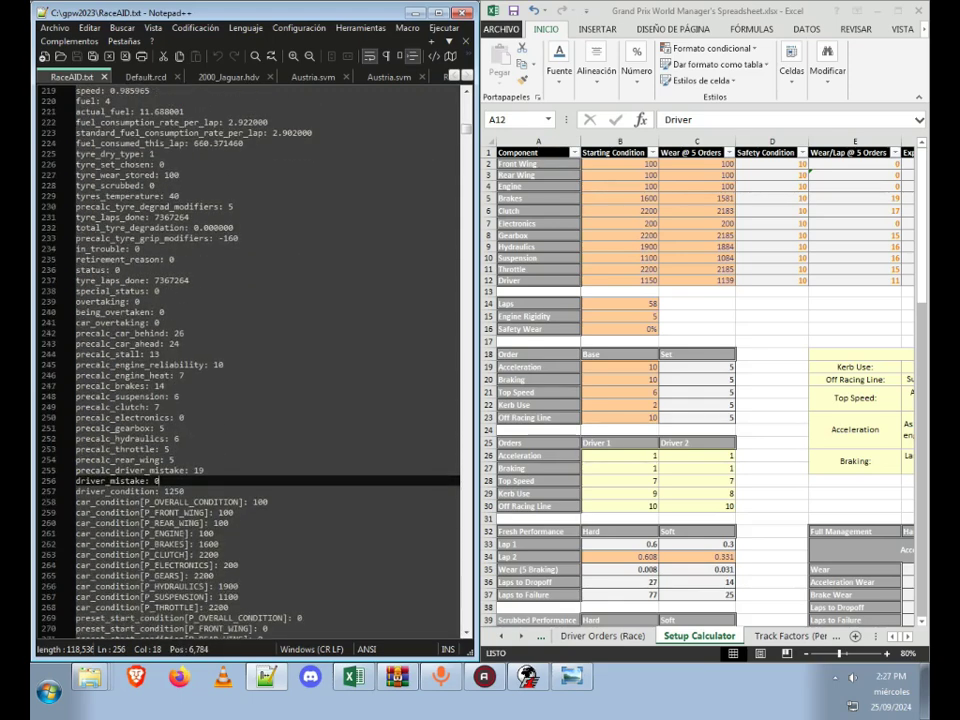
Step: Find 'S.Pere' in the log and compare its driver_condition 1150 with Excel's B12
{"action": "key", "text": "ctrl+f"}
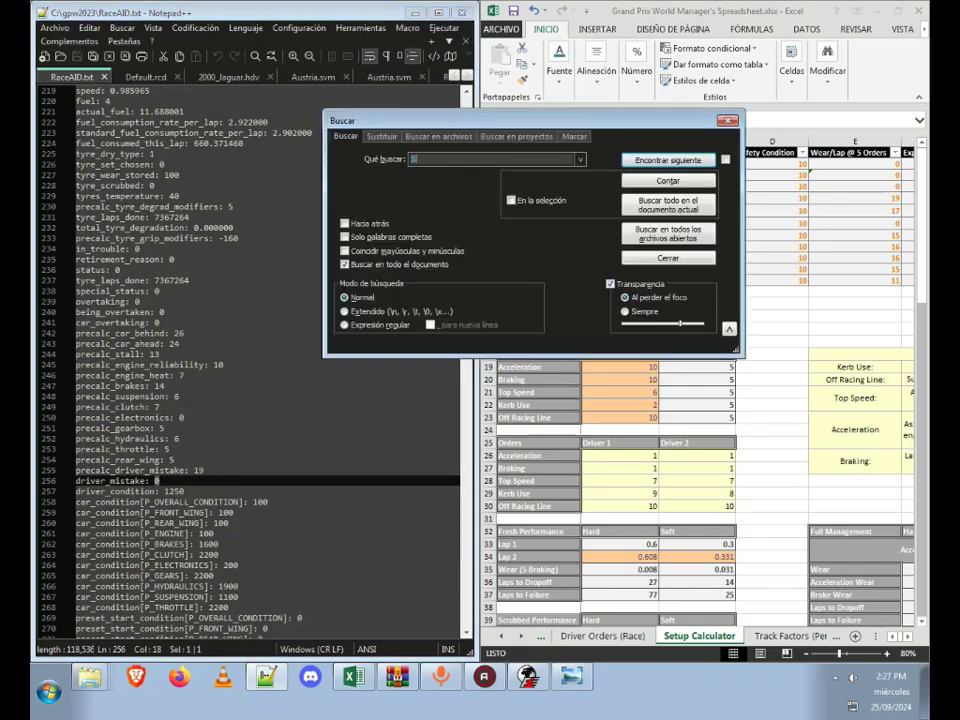
{"action": "type", "text": "S.Pere"}
{"action": "key", "text": "Return"}
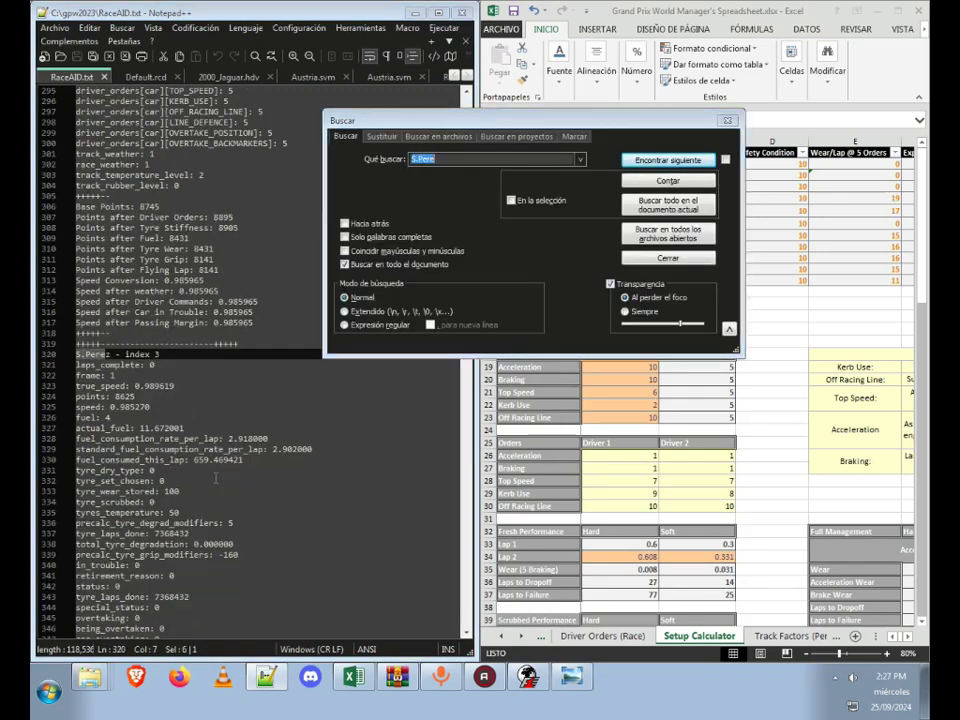
{"action": "left_click", "coordinate": [216, 480]}
{"action": "scroll", "coordinate": [216, 480], "scroll_direction": "down", "scroll_amount": 9}
{"action": "scroll", "coordinate": [216, 480], "scroll_direction": "down", "scroll_amount": 5}
{"action": "double_click", "coordinate": [174, 364]}
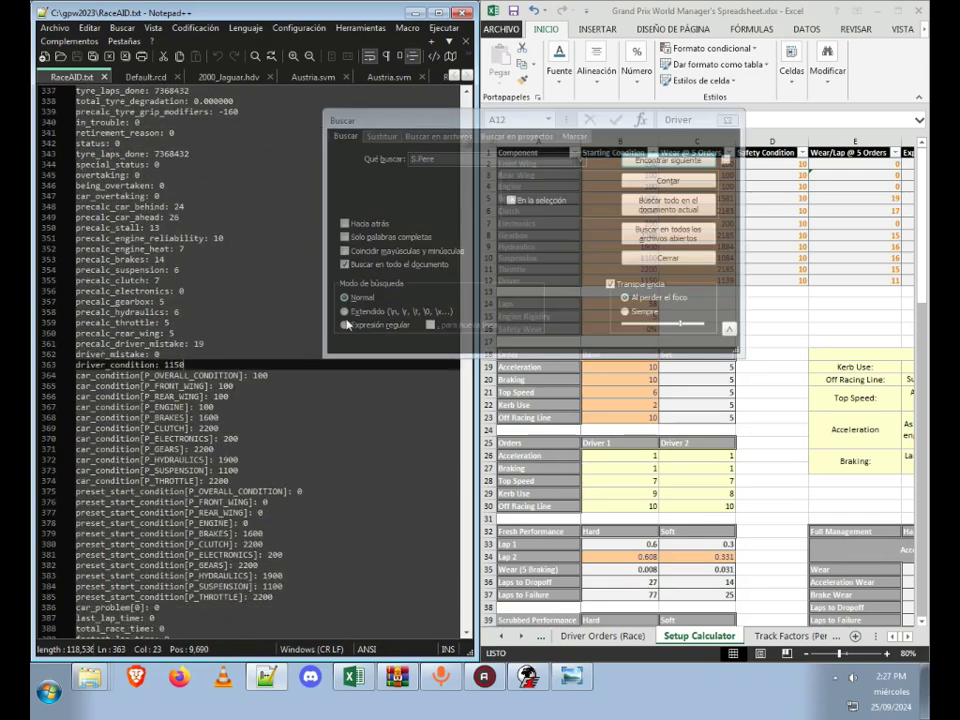
{"action": "left_click", "coordinate": [660, 263]}
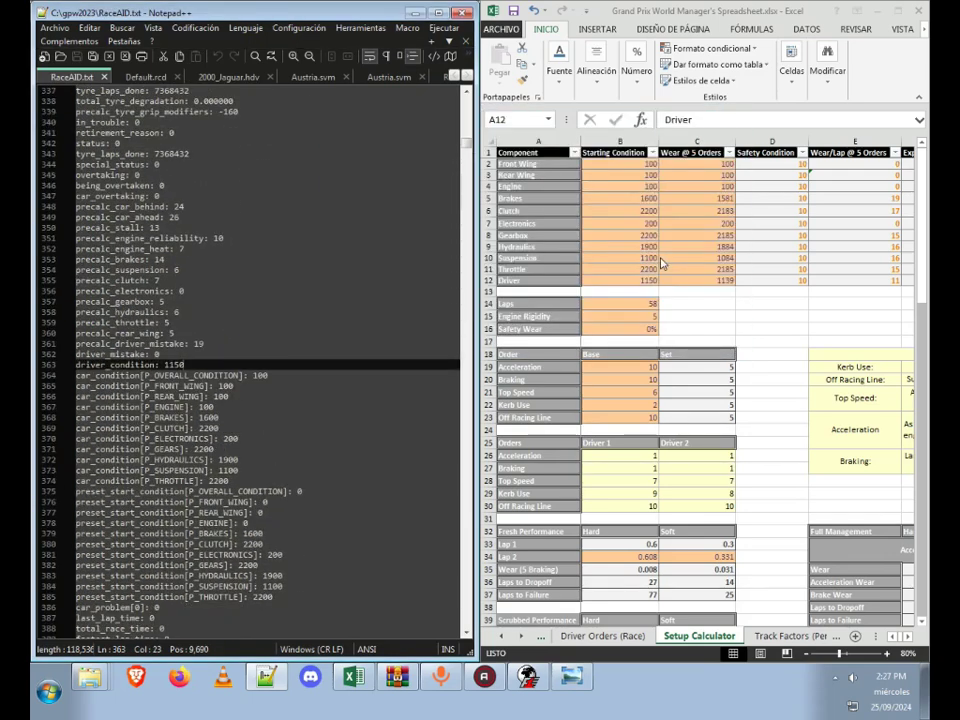
{"action": "left_click", "coordinate": [640, 280]}
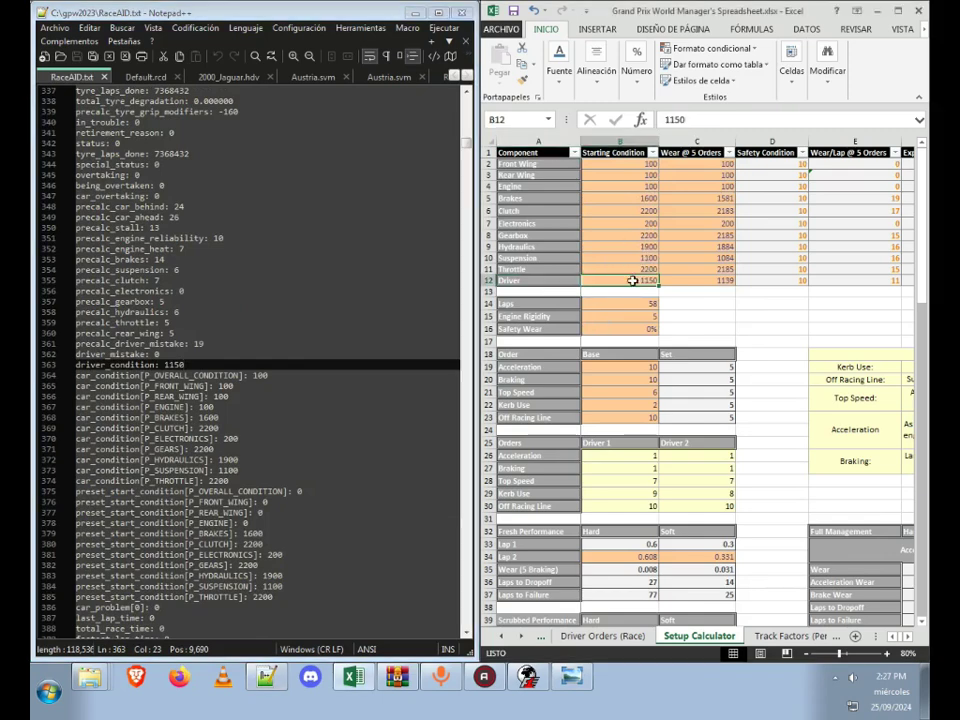
Step: Review the driver's laps_complete, car-condition, tyre_set_chosen and points 8625 entries
{"action": "left_click", "coordinate": [312, 227]}
{"action": "scroll", "coordinate": [312, 225], "scroll_direction": "up", "scroll_amount": 2}
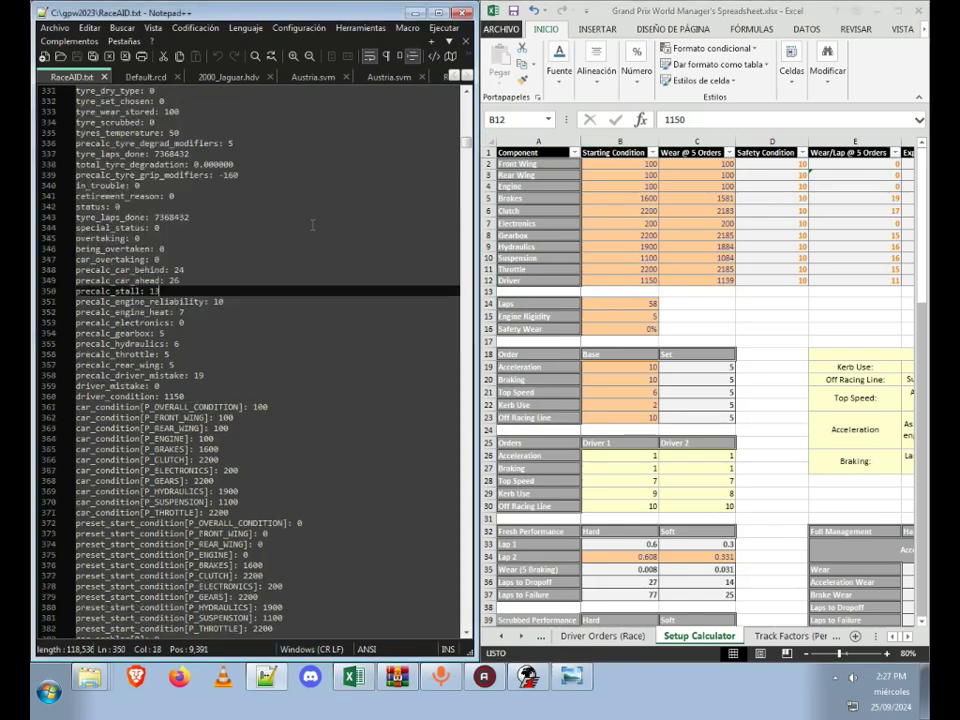
{"action": "scroll", "coordinate": [312, 225], "scroll_direction": "up", "scroll_amount": 6}
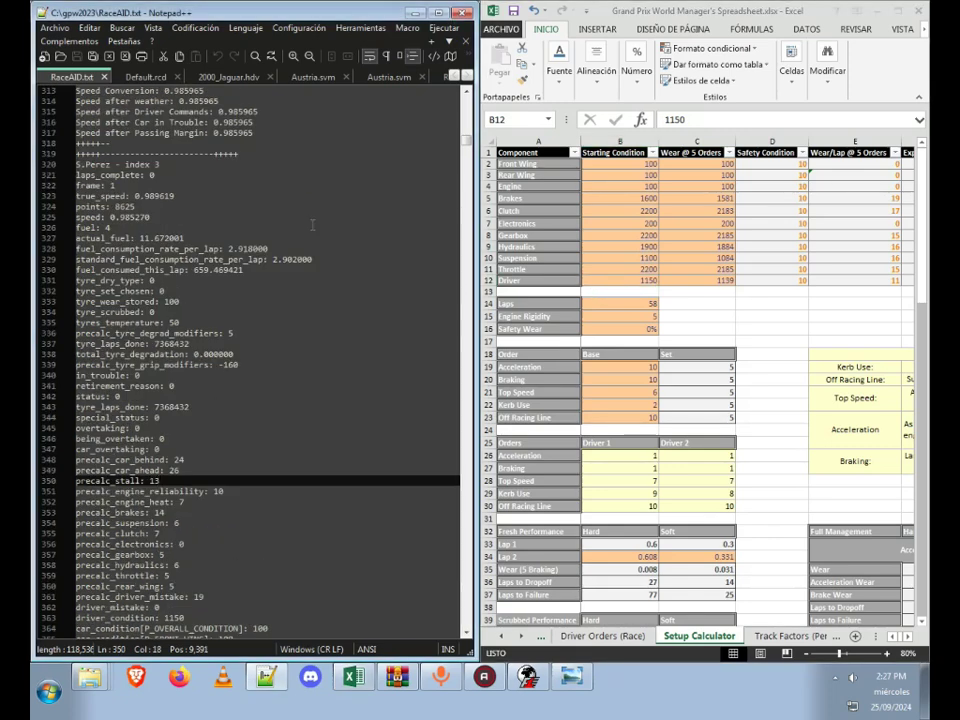
{"action": "left_click_drag", "start_coordinate": [164, 175], "coordinate": [136, 175]}
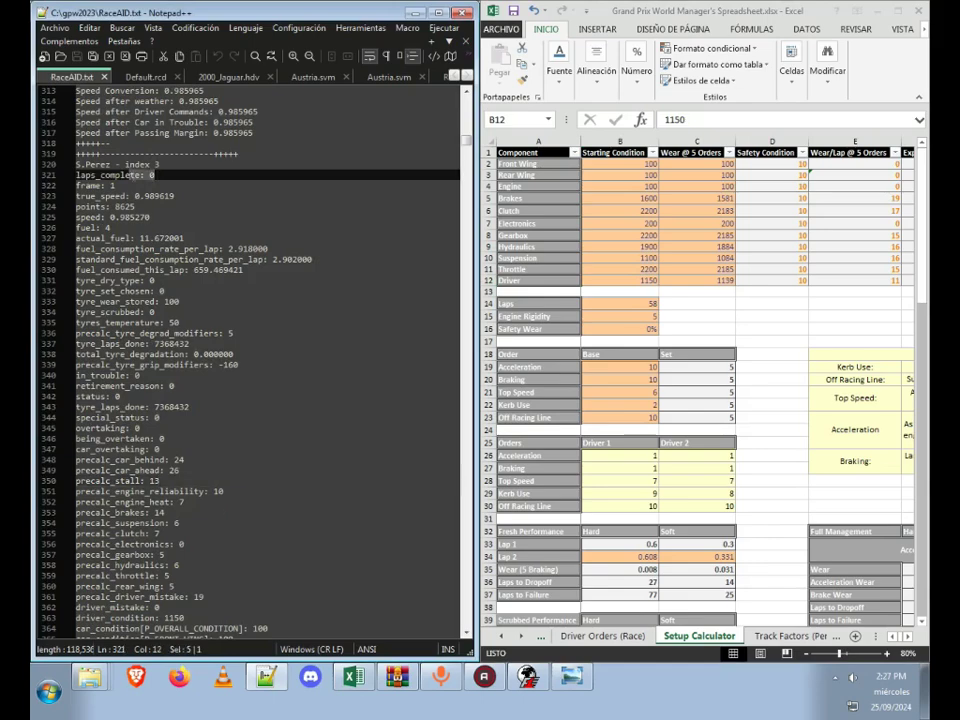
{"action": "left_click", "coordinate": [115, 175]}
{"action": "scroll", "coordinate": [115, 175], "scroll_direction": "down", "scroll_amount": 13}
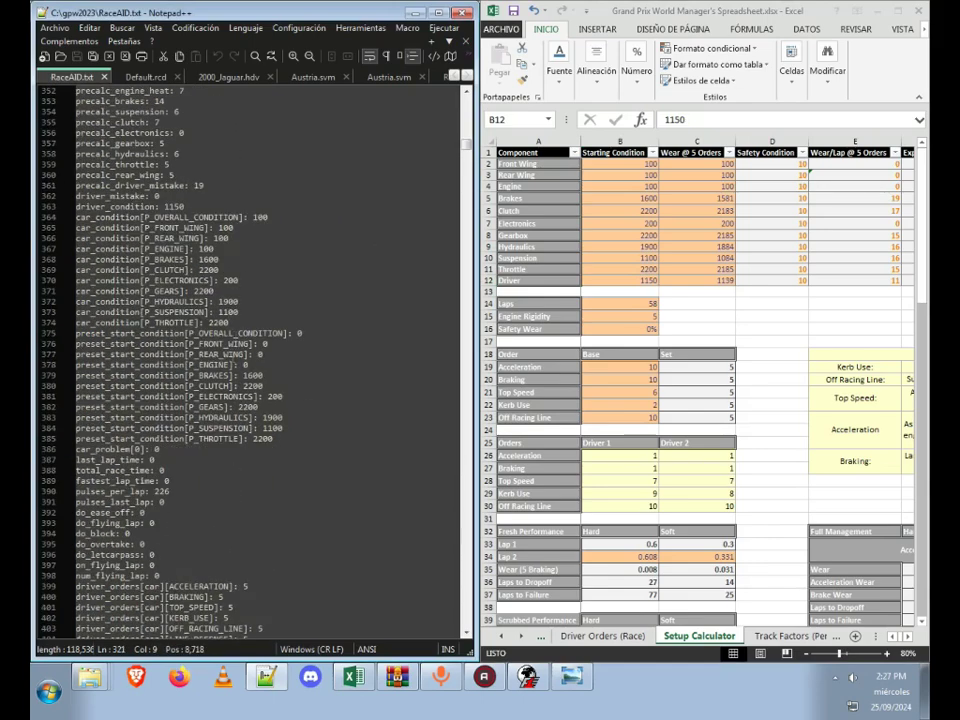
{"action": "left_click", "coordinate": [190, 196]}
{"action": "left_click", "coordinate": [190, 238]}
{"action": "left_click", "coordinate": [190, 280]}
{"action": "scroll", "coordinate": [190, 275], "scroll_direction": "up", "scroll_amount": 12}
{"action": "left_click", "coordinate": [254, 259]}
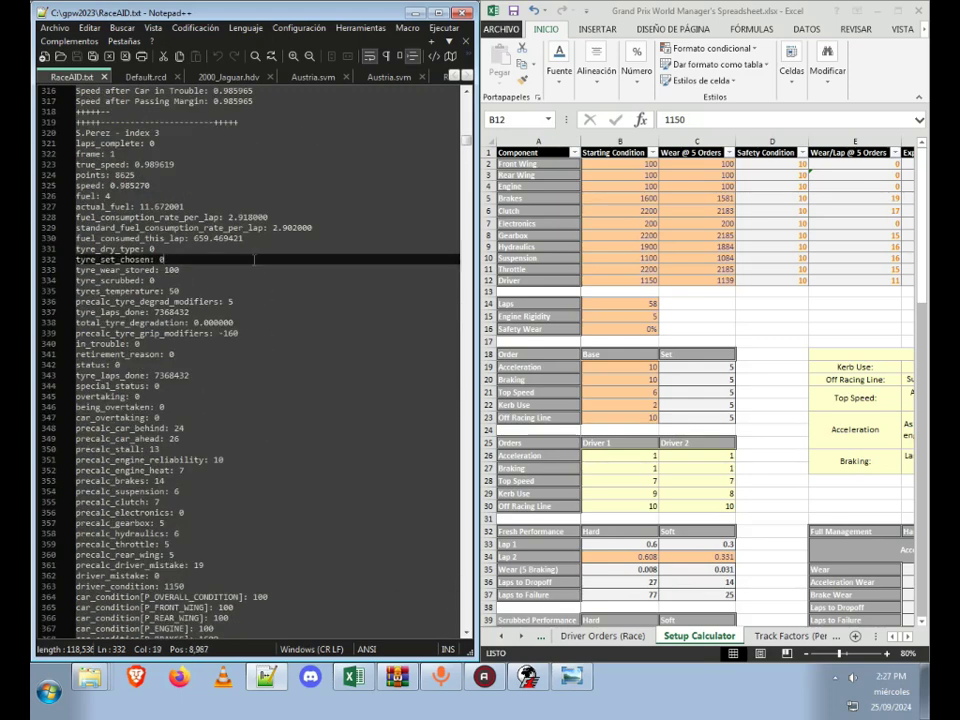
{"action": "left_click", "coordinate": [220, 175]}
Step: Jump to the lap-1 record with F3 and inspect electronics, suspension 1084 and engine conditions
{"action": "key", "text": "F3"}
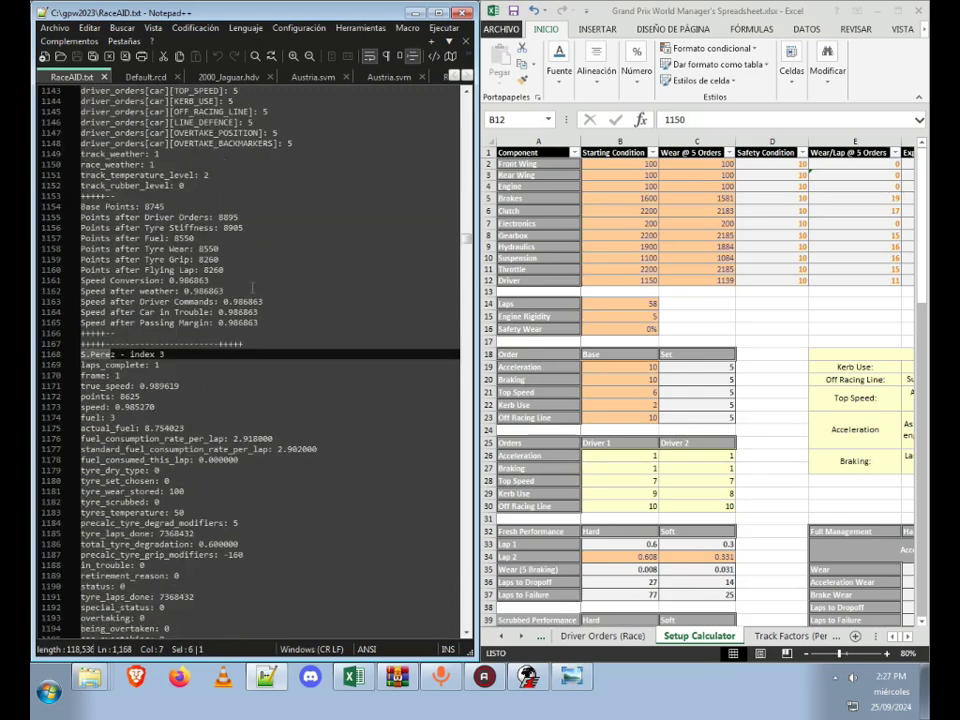
{"action": "scroll", "coordinate": [146, 238], "scroll_direction": "down", "scroll_amount": 4}
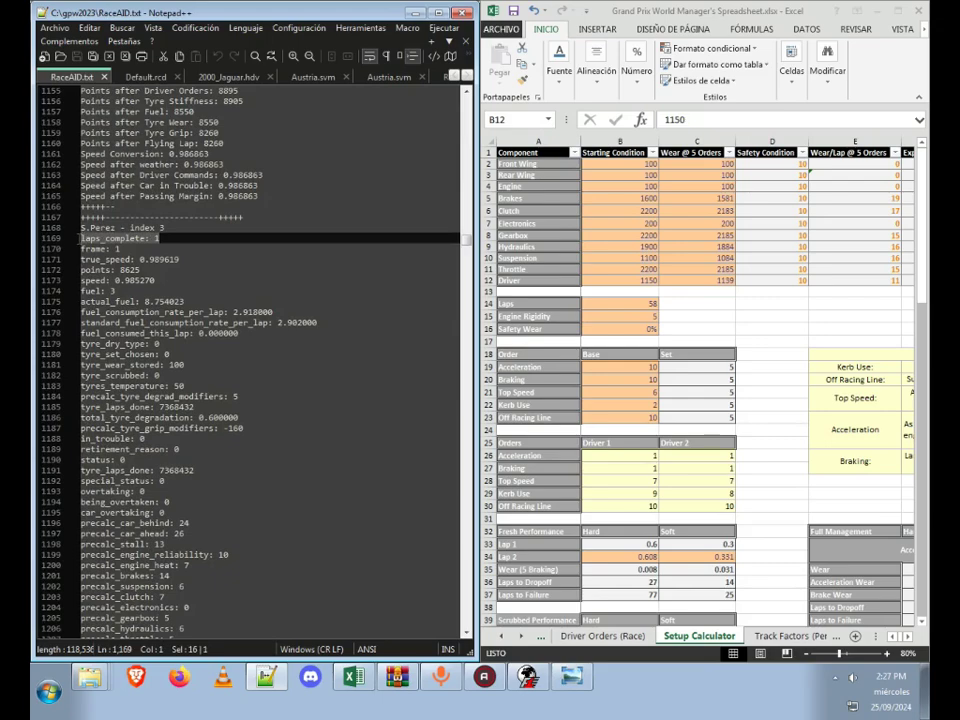
{"action": "left_click", "coordinate": [177, 259]}
{"action": "scroll", "coordinate": [180, 245], "scroll_direction": "down", "scroll_amount": 12}
{"action": "scroll", "coordinate": [180, 240], "scroll_direction": "down", "scroll_amount": 3}
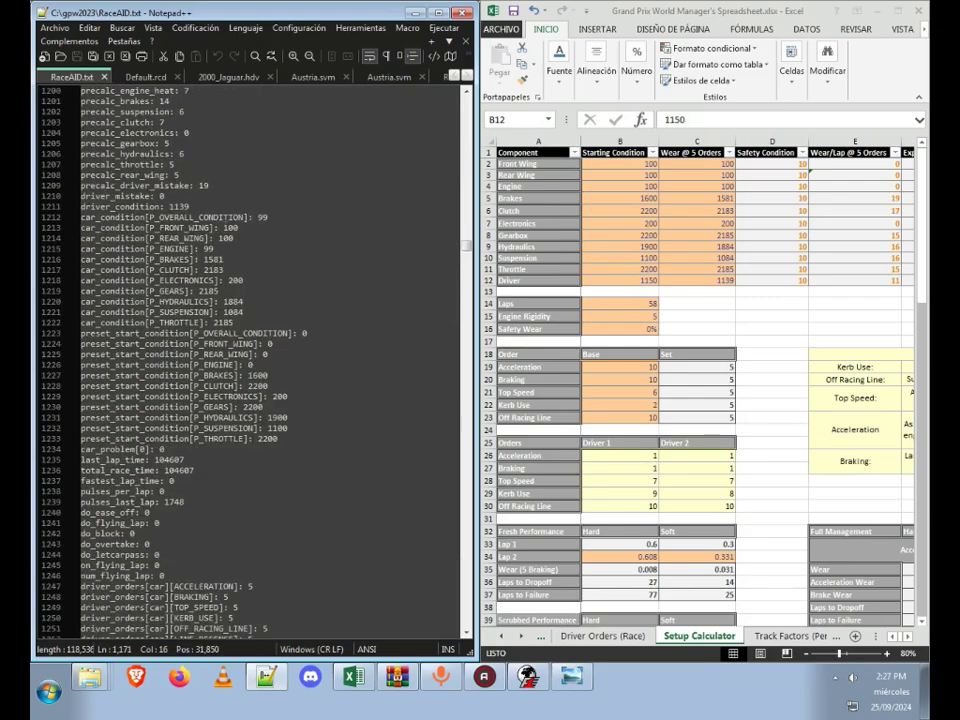
{"action": "left_click", "coordinate": [227, 280]}
{"action": "left_click", "coordinate": [228, 312]}
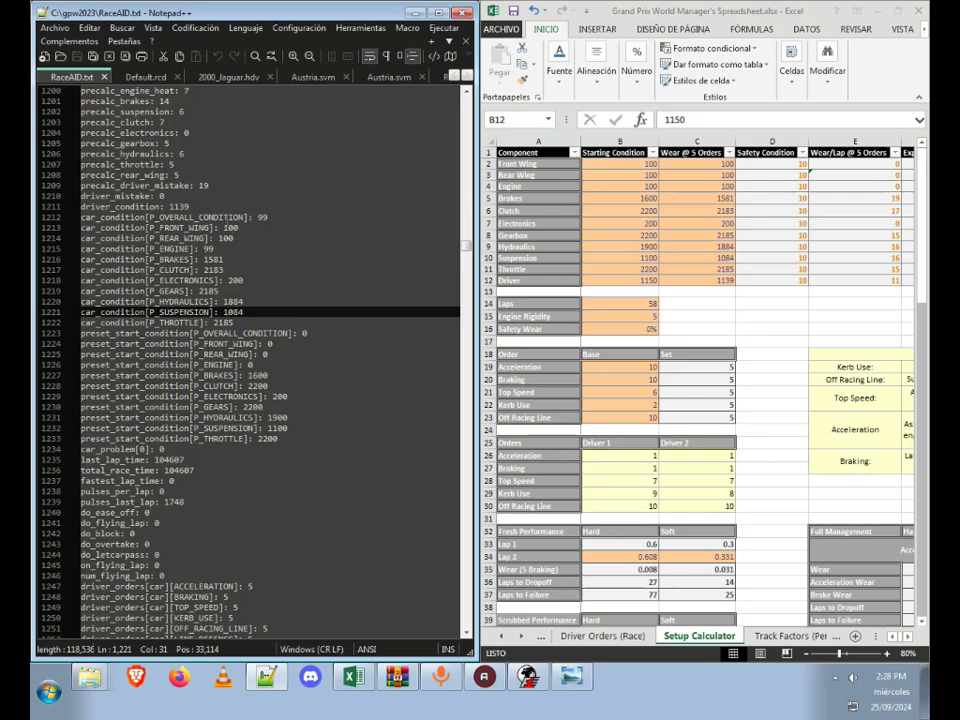
{"action": "key", "text": "Up"}
{"action": "key", "text": "Up"}
{"action": "key", "text": "Up"}
{"action": "key", "text": "Up"}
{"action": "key", "text": "Up"}
{"action": "key", "text": "Up"}
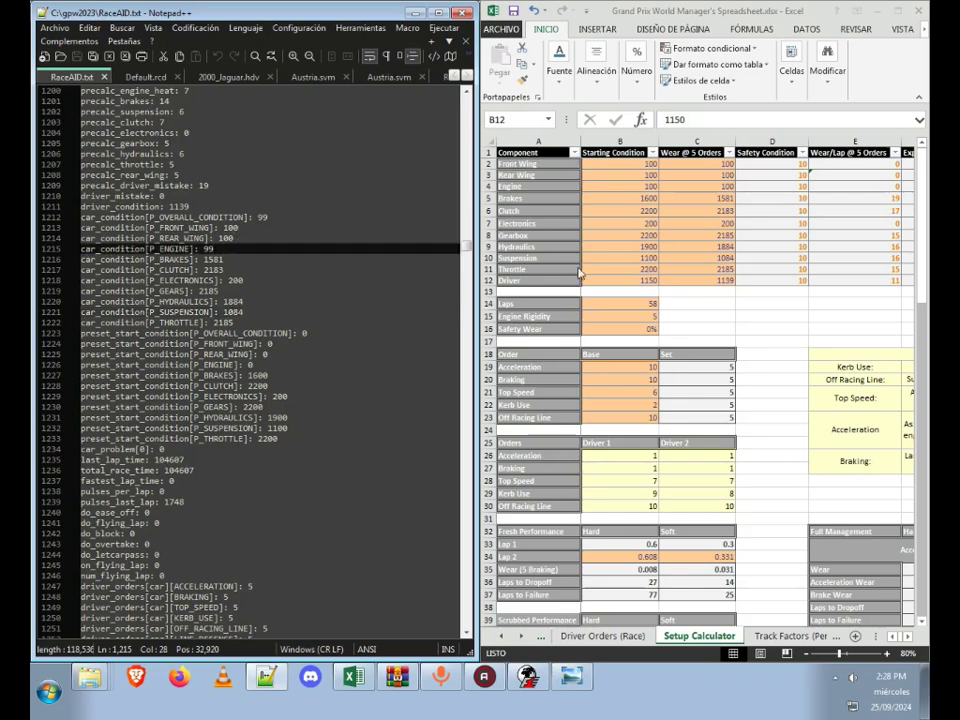
Step: Check the wear values: Brakes 1581, Clutch 2183, Gearbox 2185, Hydraulics 1884, Driver 1139
{"action": "left_click", "coordinate": [687, 205]}
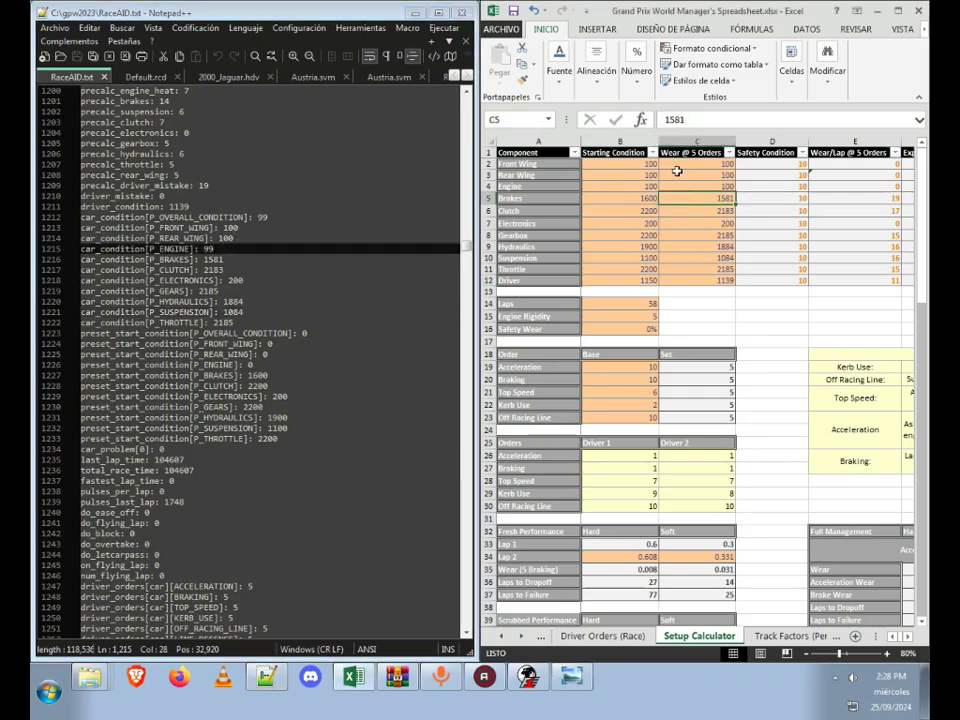
{"action": "left_click", "coordinate": [709, 212]}
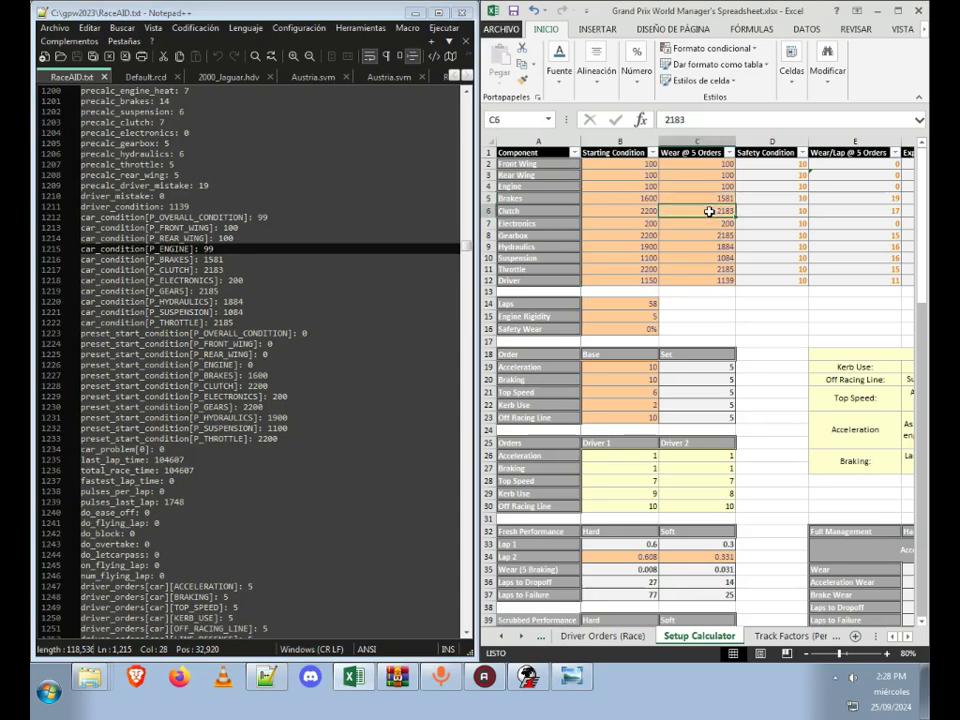
{"action": "left_click", "coordinate": [707, 235]}
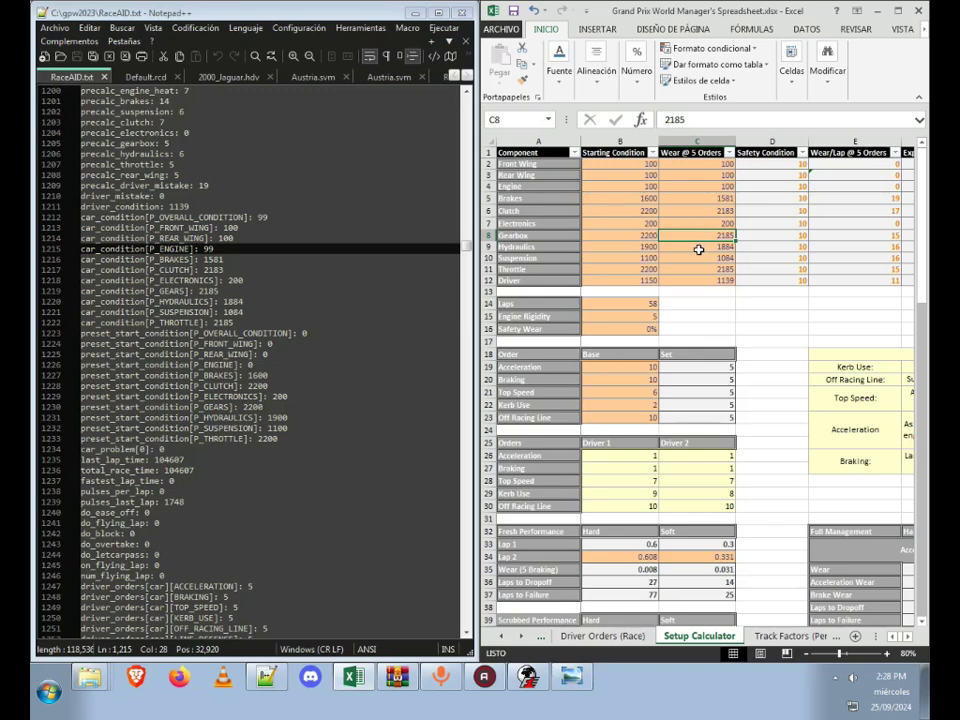
{"action": "left_click", "coordinate": [699, 248]}
{"action": "left_click", "coordinate": [699, 258]}
{"action": "left_click", "coordinate": [699, 268]}
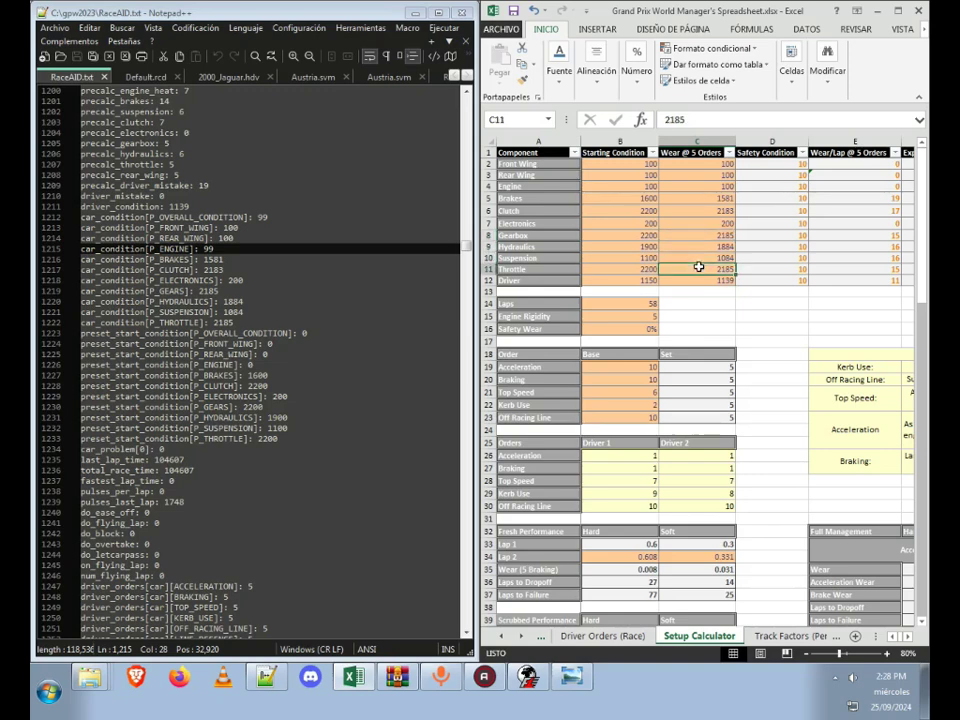
{"action": "left_click", "coordinate": [695, 281]}
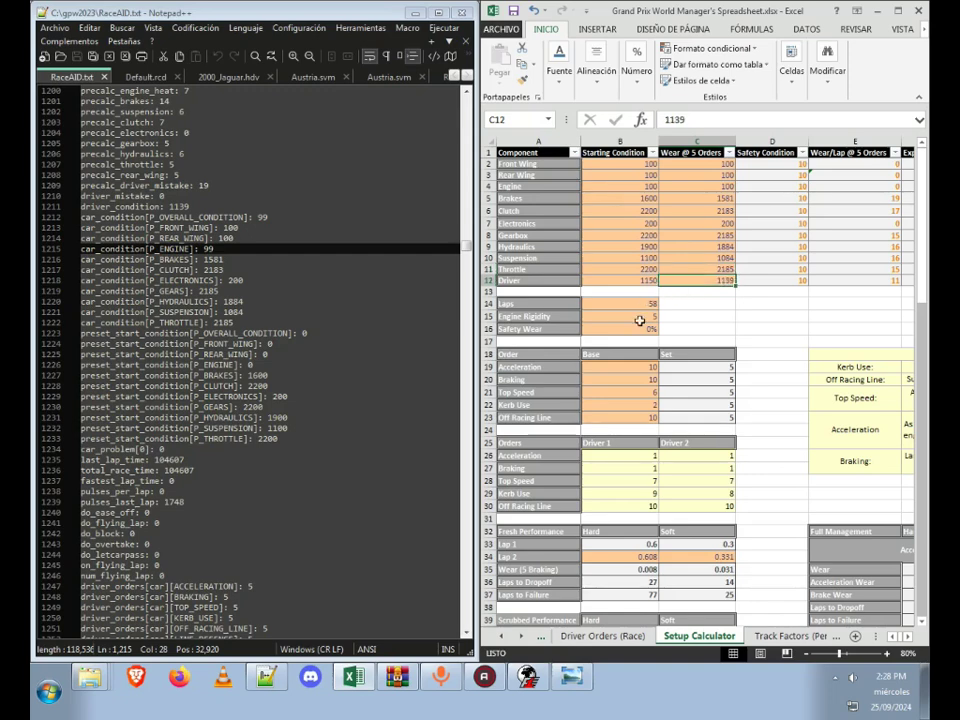
Step: Enter 5 for all five Base orders, B19 through B23
{"action": "left_click", "coordinate": [633, 368]}
{"action": "type", "text": "5 5 5"}
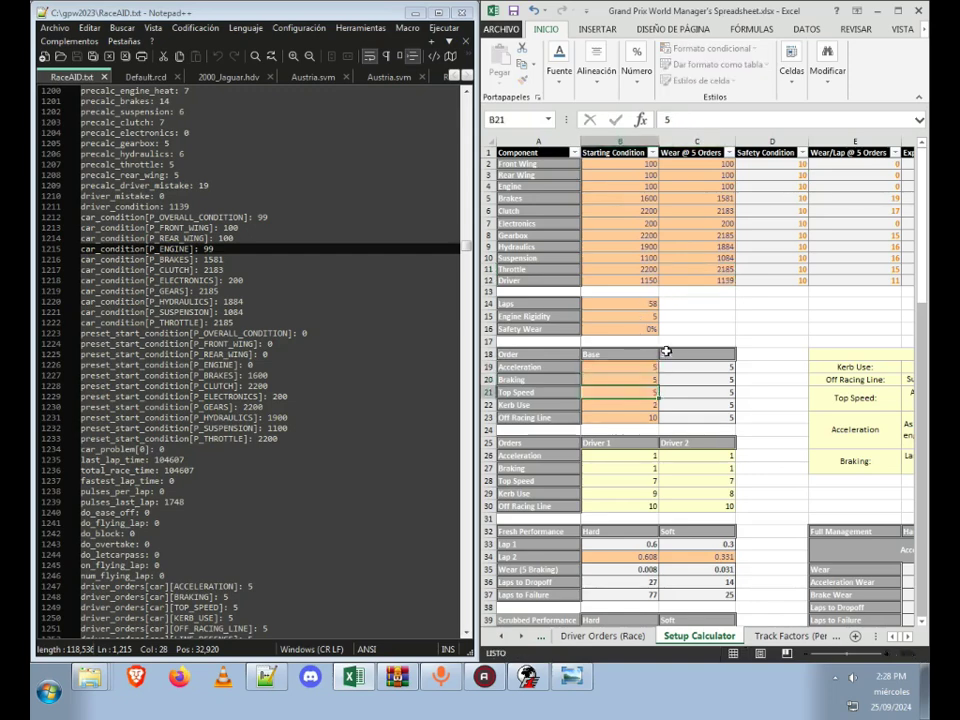
{"action": "type", "text": " 5 5"}
{"action": "key", "text": "ctrl+Return"}
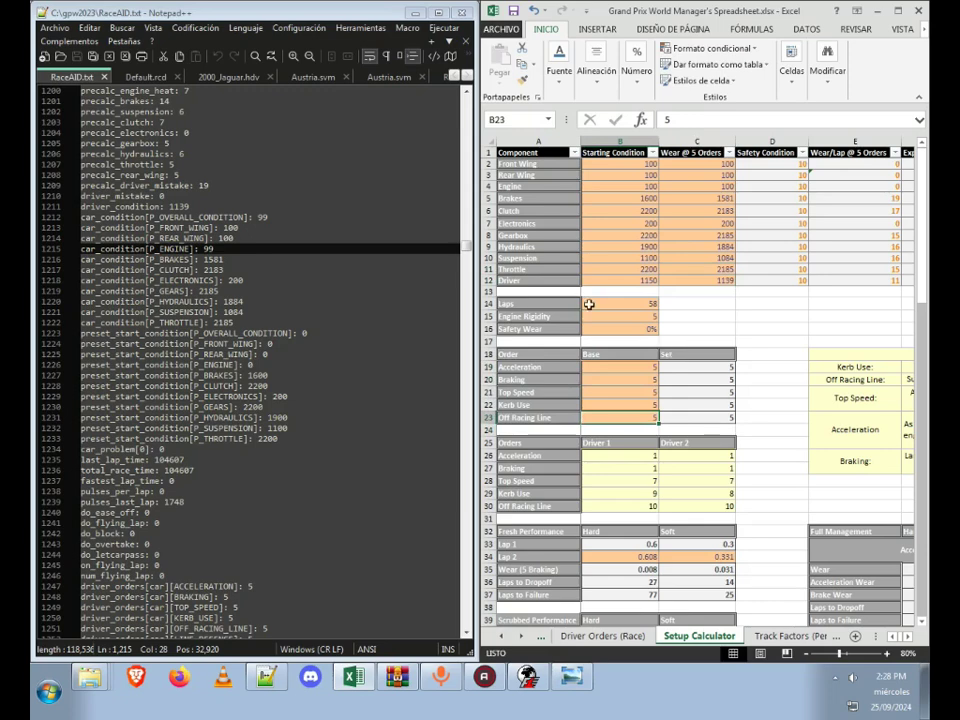
Step: Recheck Throttle, Driver 1139 and Gearbox 2185 wear against the log, then maximize Excel
{"action": "left_click", "coordinate": [708, 268]}
{"action": "left_click", "coordinate": [716, 282]}
{"action": "left_click", "coordinate": [118, 206]}
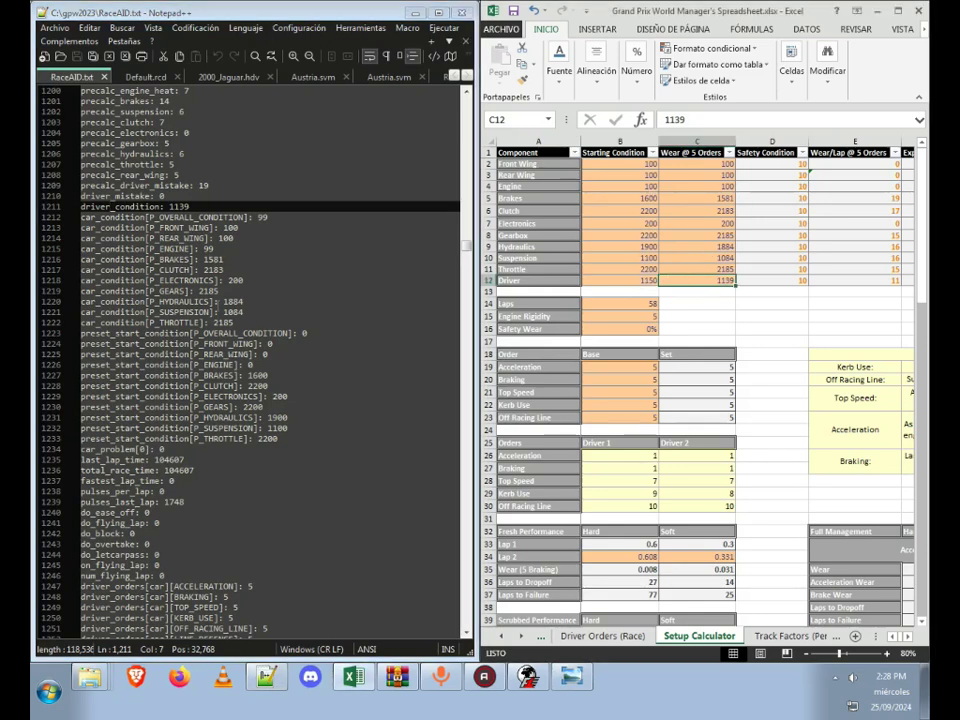
{"action": "left_click", "coordinate": [675, 241]}
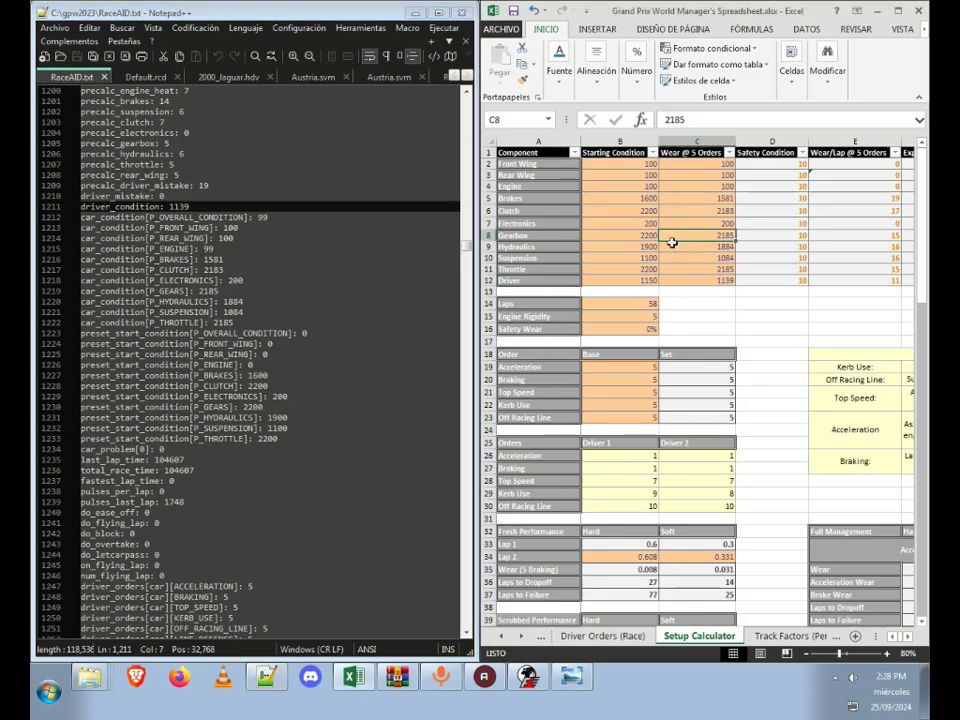
{"action": "left_click", "coordinate": [900, 10]}
Step: Inspect the Electronics expected wear, the Gap to Safety3 column and the Suspension row
{"action": "left_click", "coordinate": [536, 219]}
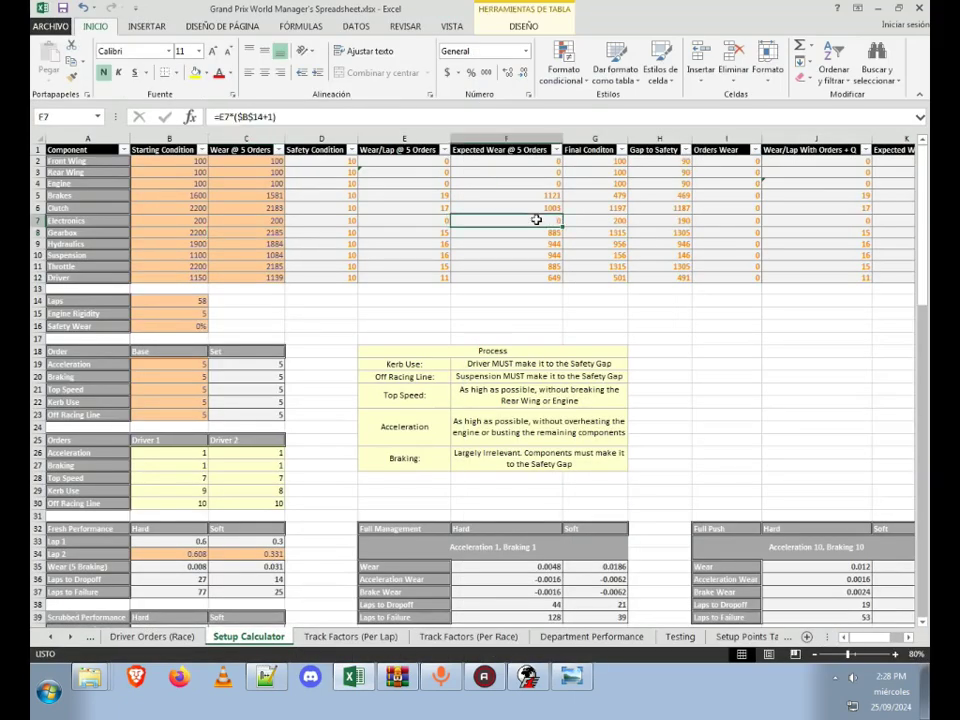
{"action": "key", "text": "Right"}
{"action": "key", "text": "Right"}
{"action": "key", "text": "Right"}
{"action": "key", "text": "Right"}
{"action": "key", "text": "Right"}
{"action": "key", "text": "Right"}
{"action": "key", "text": "Right"}
{"action": "key", "text": "Right"}
{"action": "key", "text": "Right"}
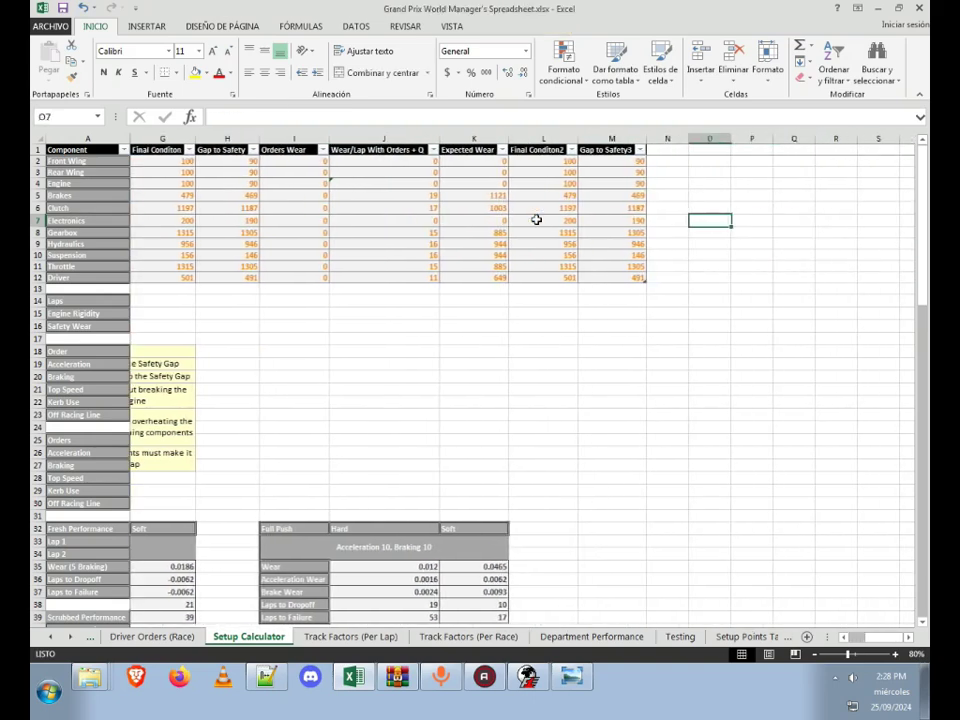
{"action": "key", "text": "Left"}
{"action": "key", "text": "Left"}
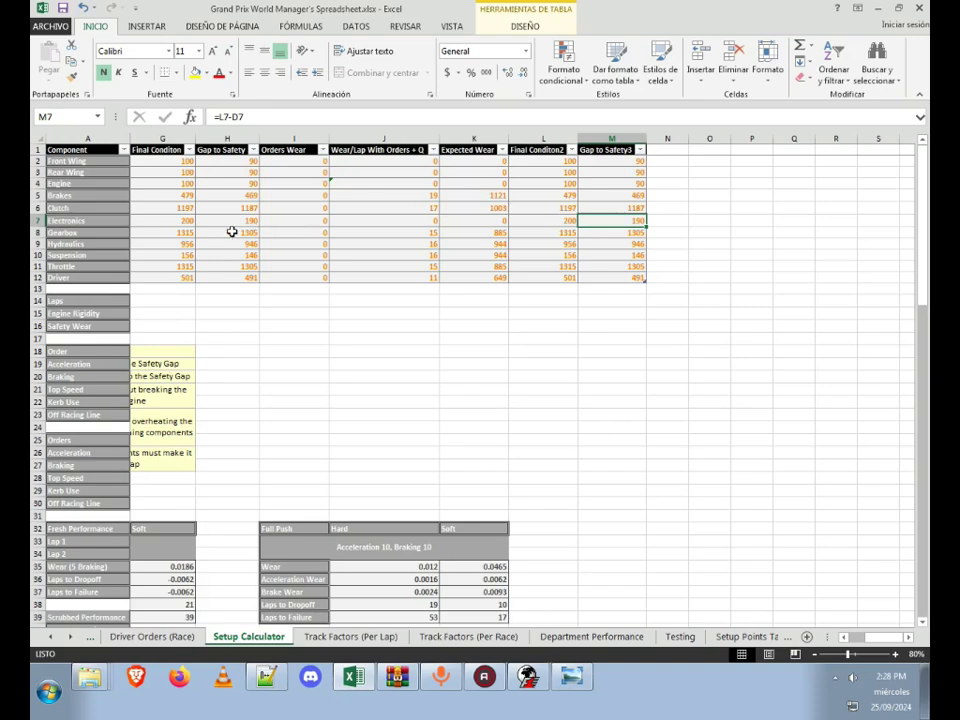
{"action": "left_click", "coordinate": [118, 255]}
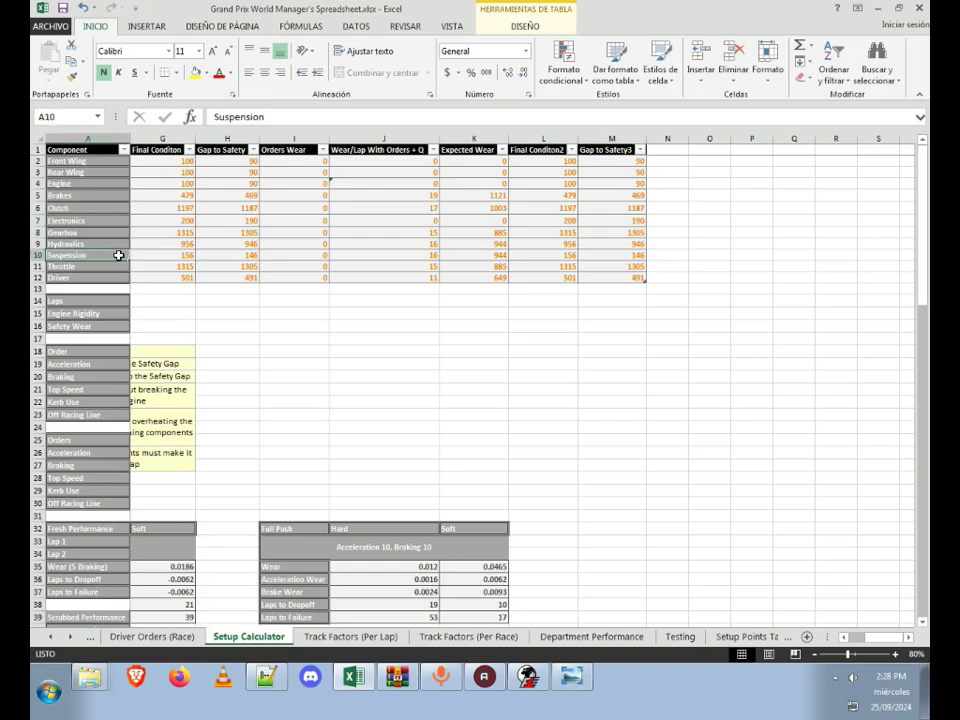
{"action": "key", "text": "Right"}
{"action": "key", "text": "Down"}
{"action": "key", "text": "Down"}
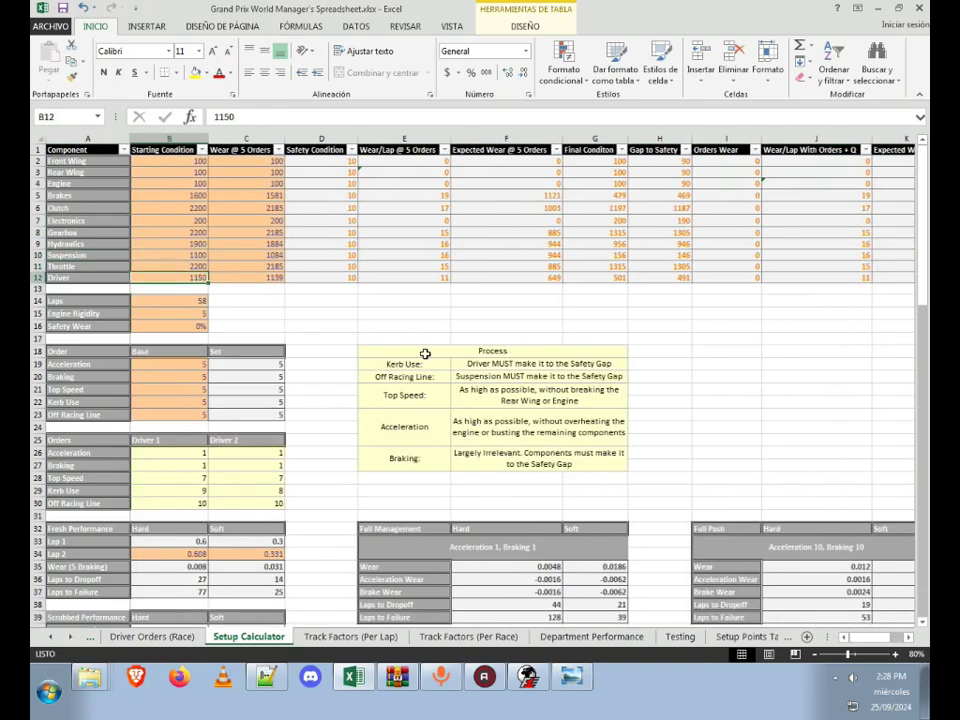
Step: Move the Off Racing Line note above Kerb Use and select its Base order cell
{"action": "left_click", "coordinate": [420, 364]}
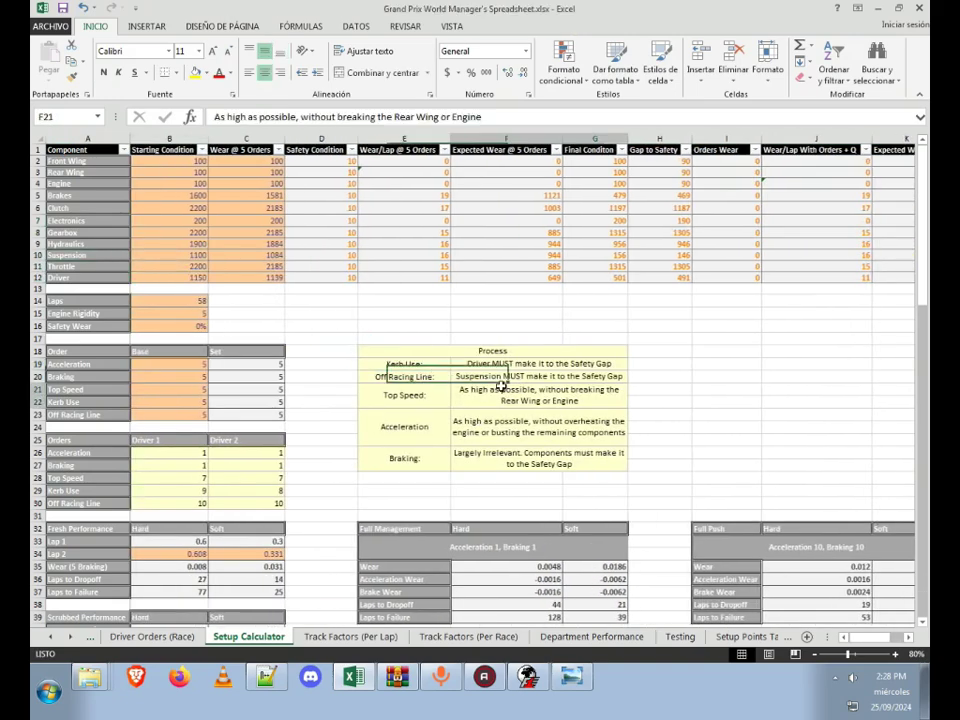
{"action": "left_click", "coordinate": [430, 377]}
{"action": "left_click_drag", "start_coordinate": [430, 377], "coordinate": [600, 364]}
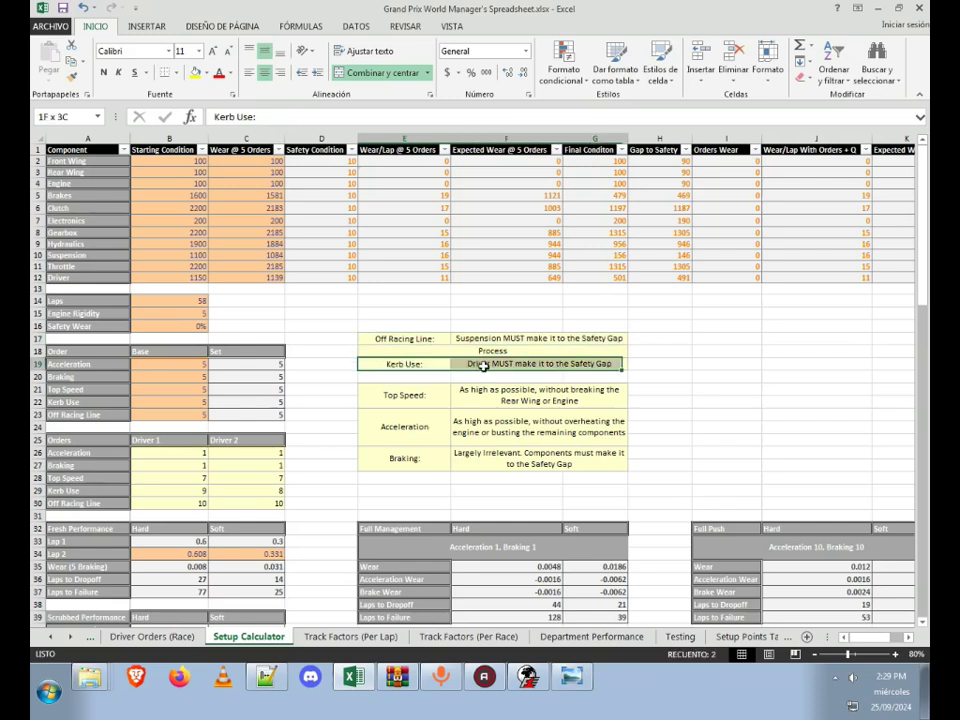
{"action": "left_click_drag", "start_coordinate": [495, 378], "coordinate": [495, 390]}
{"action": "left_click_drag", "start_coordinate": [405, 338], "coordinate": [591, 361]}
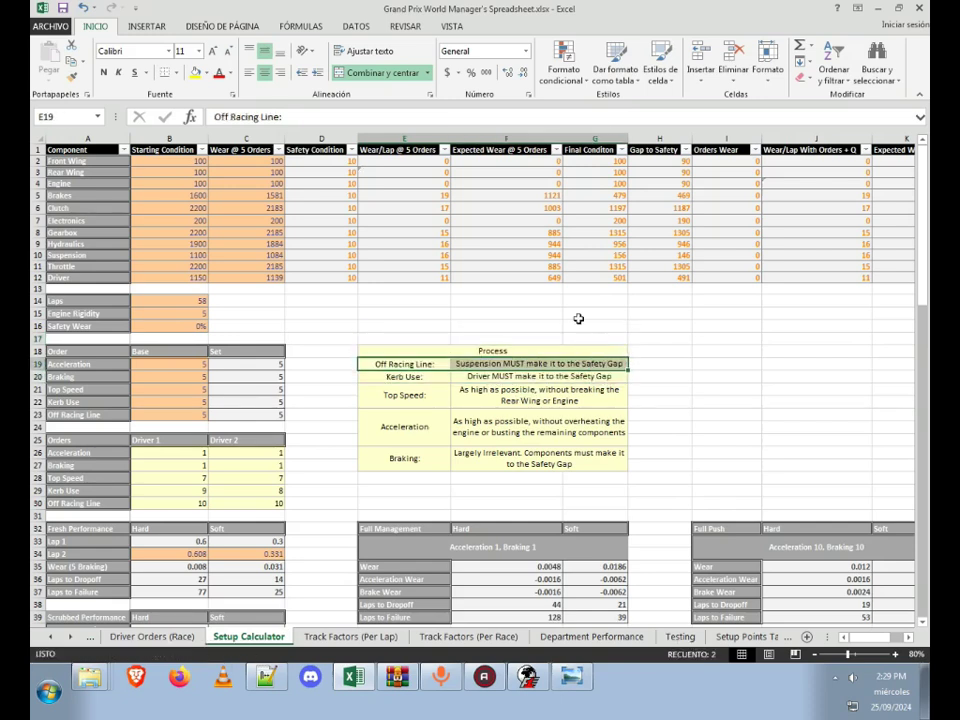
{"action": "left_click", "coordinate": [595, 313]}
{"action": "left_click", "coordinate": [437, 360]}
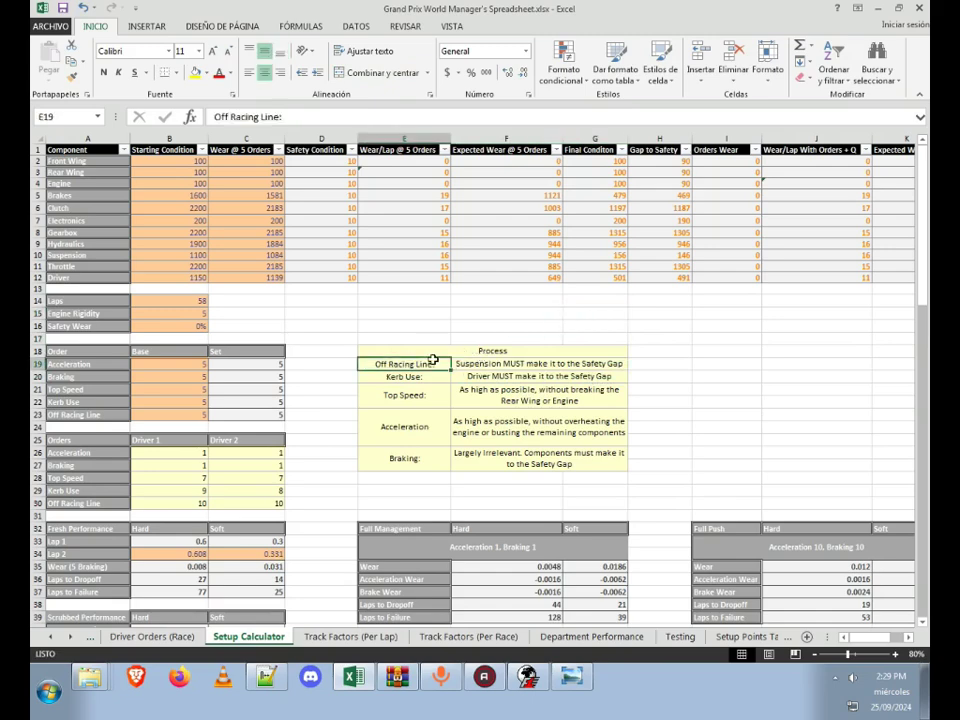
{"action": "left_click", "coordinate": [199, 413]}
Step: Set the Off Racing Line base order to 10 and inspect the negative Suspension gap to safety
{"action": "type", "text": "10"}
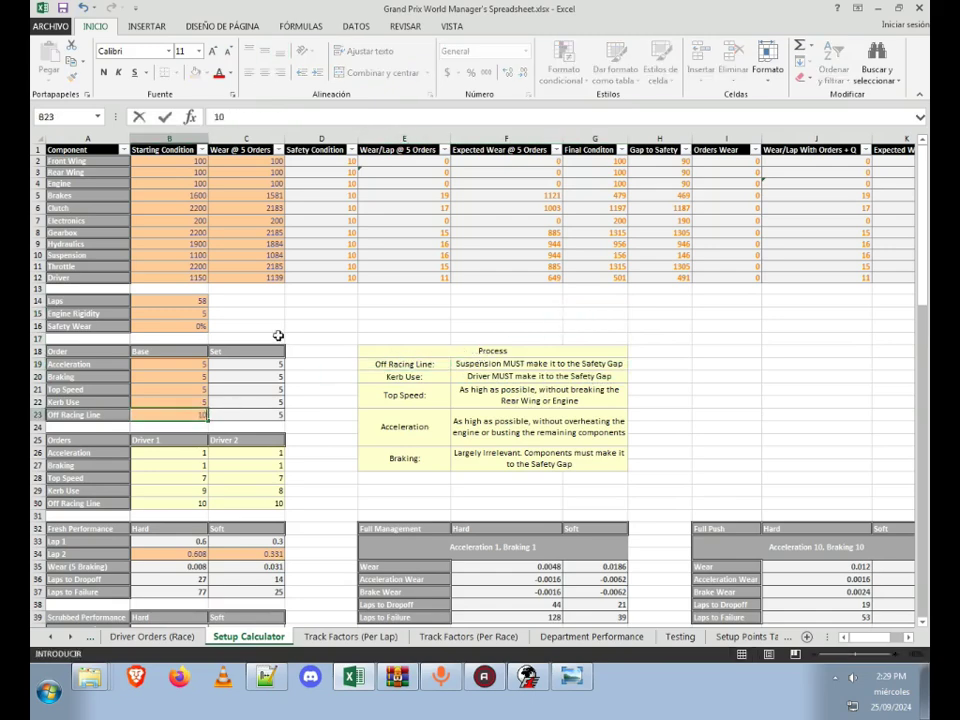
{"action": "key", "text": "Tab"}
{"action": "key", "text": "Tab"}
{"action": "key", "text": "Tab"}
{"action": "key", "text": "Tab"}
{"action": "key", "text": "Tab"}
{"action": "key", "text": "Tab"}
{"action": "key", "text": "Tab"}
{"action": "key", "text": "Tab"}
{"action": "key", "text": "Tab"}
{"action": "key", "text": "Tab"}
{"action": "key", "text": "Tab"}
{"action": "key", "text": "Tab"}
{"action": "key", "text": "Tab"}
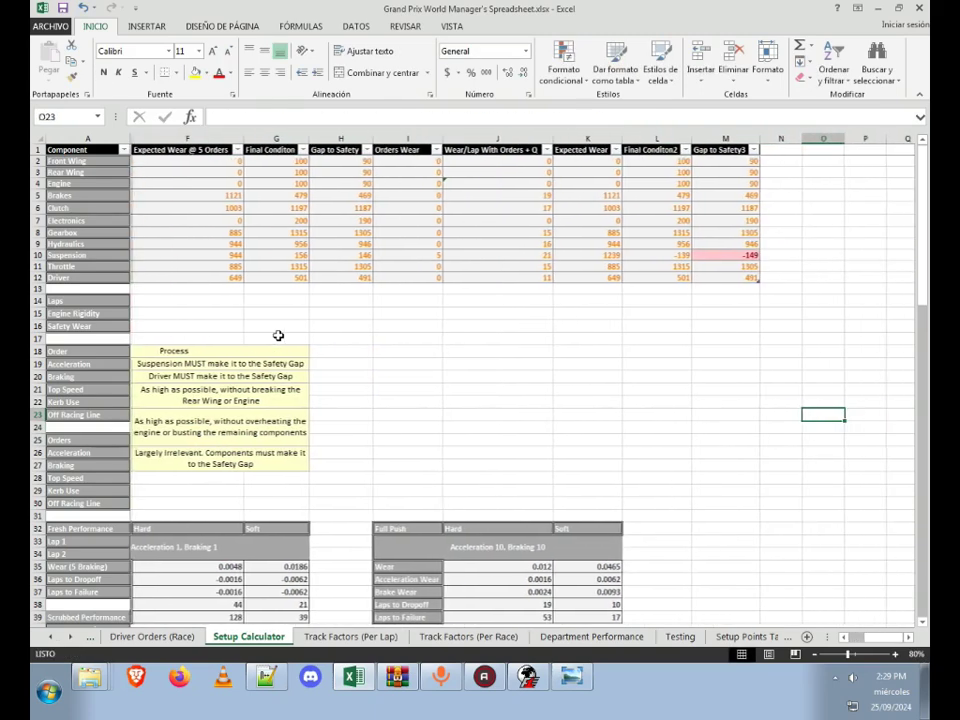
{"action": "left_click", "coordinate": [748, 256]}
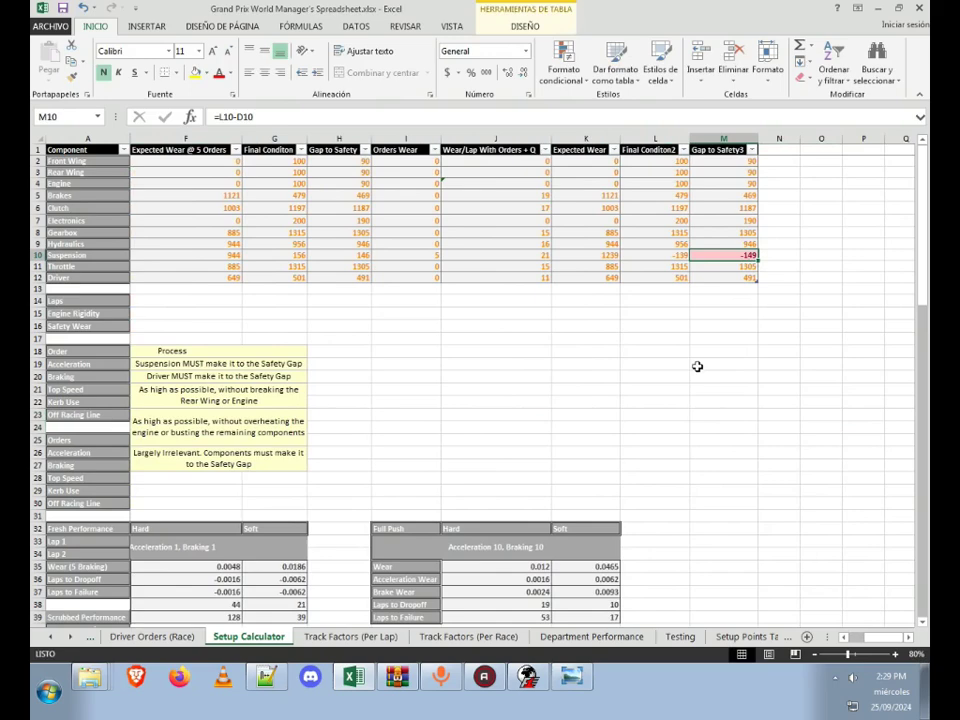
{"action": "key", "text": "Left"}
{"action": "key", "text": "Left"}
{"action": "key", "text": "Left"}
{"action": "key", "text": "Left"}
{"action": "key", "text": "Left"}
{"action": "key", "text": "Left"}
{"action": "key", "text": "Left"}
{"action": "key", "text": "Left"}
{"action": "key", "text": "Left"}
{"action": "key", "text": "Left"}
{"action": "key", "text": "Left"}
{"action": "key", "text": "Left"}
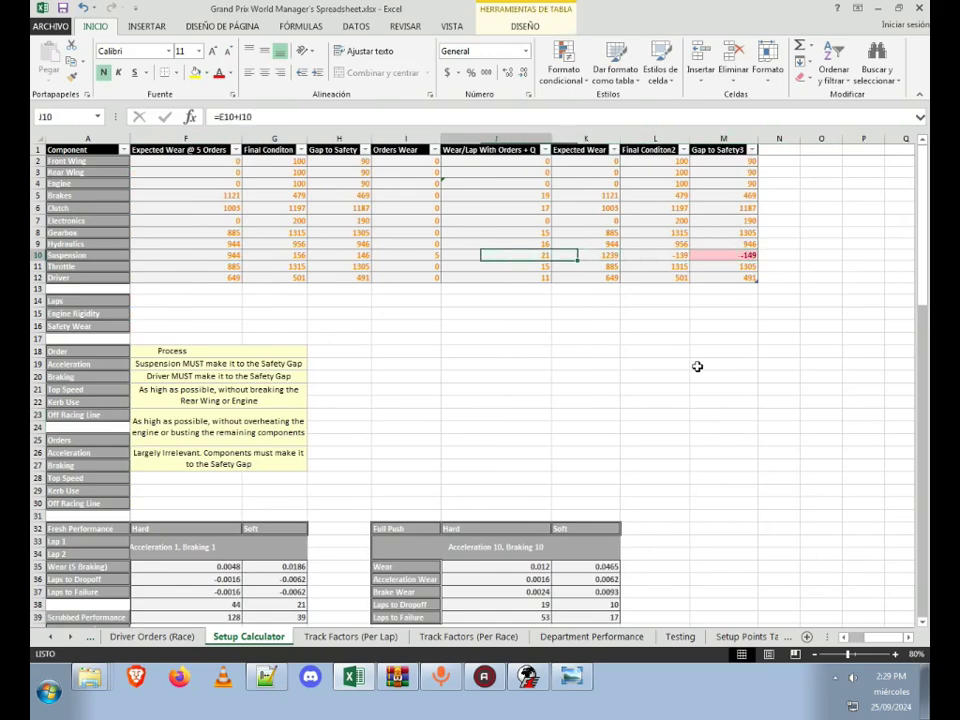
{"action": "key", "text": "Down"}
{"action": "key", "text": "Down"}
{"action": "key", "text": "Down"}
{"action": "key", "text": "Down"}
{"action": "key", "text": "Down"}
{"action": "key", "text": "Down"}
{"action": "key", "text": "Down"}
{"action": "key", "text": "Right"}
{"action": "key", "text": "Down"}
{"action": "key", "text": "Down"}
{"action": "key", "text": "Down"}
{"action": "key", "text": "Down"}
{"action": "key", "text": "Down"}
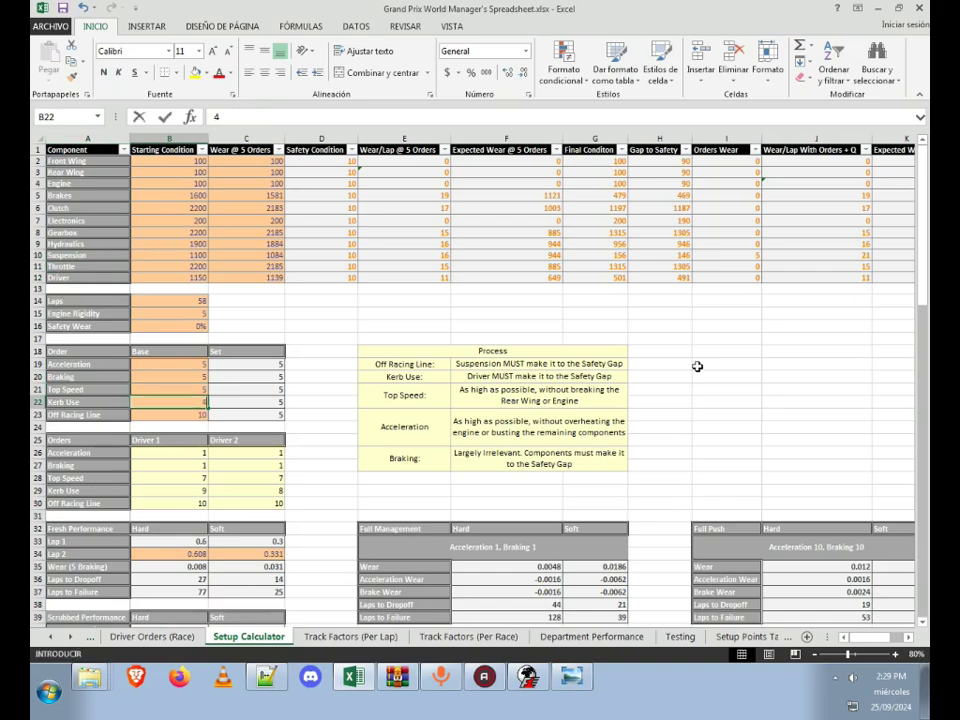
Step: Compare the safety gaps against the lowered Kerb Use base order
{"action": "key", "text": "Right"}
{"action": "key", "text": "Right"}
{"action": "key", "text": "Right"}
{"action": "key", "text": "Right"}
{"action": "key", "text": "Right"}
{"action": "key", "text": "Right"}
{"action": "key", "text": "Right"}
{"action": "key", "text": "Right"}
{"action": "key", "text": "Right"}
{"action": "key", "text": "Right"}
{"action": "key", "text": "Right"}
{"action": "key", "text": "Right"}
{"action": "key", "text": "Right"}
{"action": "key", "text": "Right"}
{"action": "key", "text": "Right"}
{"action": "key", "text": "Right"}
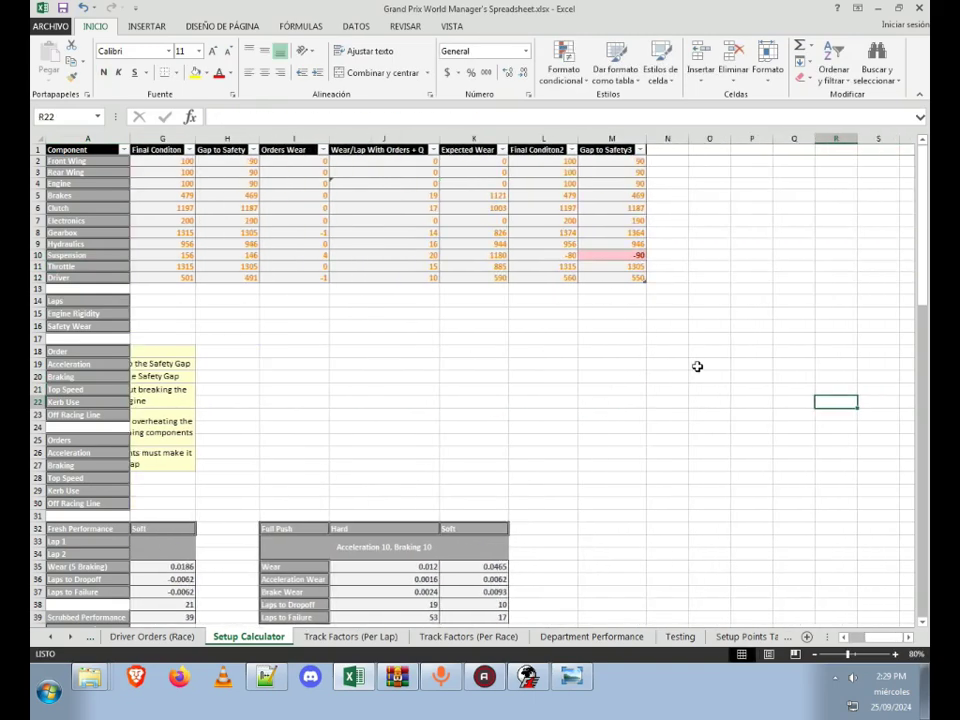
{"action": "key", "text": "Left"}
{"action": "key", "text": "Left"}
{"action": "key", "text": "Left"}
{"action": "key", "text": "Left"}
{"action": "key", "text": "Left"}
{"action": "key", "text": "Left"}
{"action": "key", "text": "Left"}
{"action": "key", "text": "Left"}
{"action": "key", "text": "Left"}
{"action": "key", "text": "Left"}
{"action": "key", "text": "Left"}
{"action": "key", "text": "Left"}
{"action": "key", "text": "Left"}
{"action": "key", "text": "Left"}
{"action": "key", "text": "Left"}
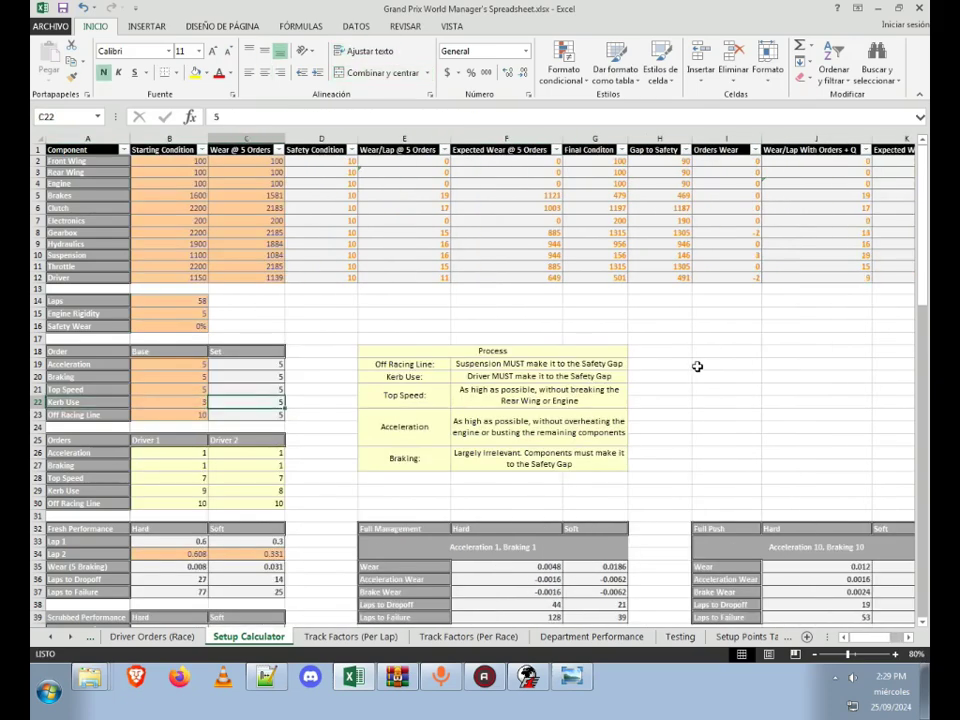
{"action": "key", "text": "Right"}
{"action": "key", "text": "Right"}
{"action": "key", "text": "Right"}
{"action": "key", "text": "Right"}
{"action": "key", "text": "Right"}
{"action": "key", "text": "Right"}
{"action": "key", "text": "Right"}
{"action": "key", "text": "Left"}
{"action": "key", "text": "Left"}
{"action": "key", "text": "Left"}
{"action": "key", "text": "Left"}
{"action": "key", "text": "Left"}
{"action": "key", "text": "Left"}
{"action": "key", "text": "Left"}
{"action": "key", "text": "Left"}
{"action": "key", "text": "Left"}
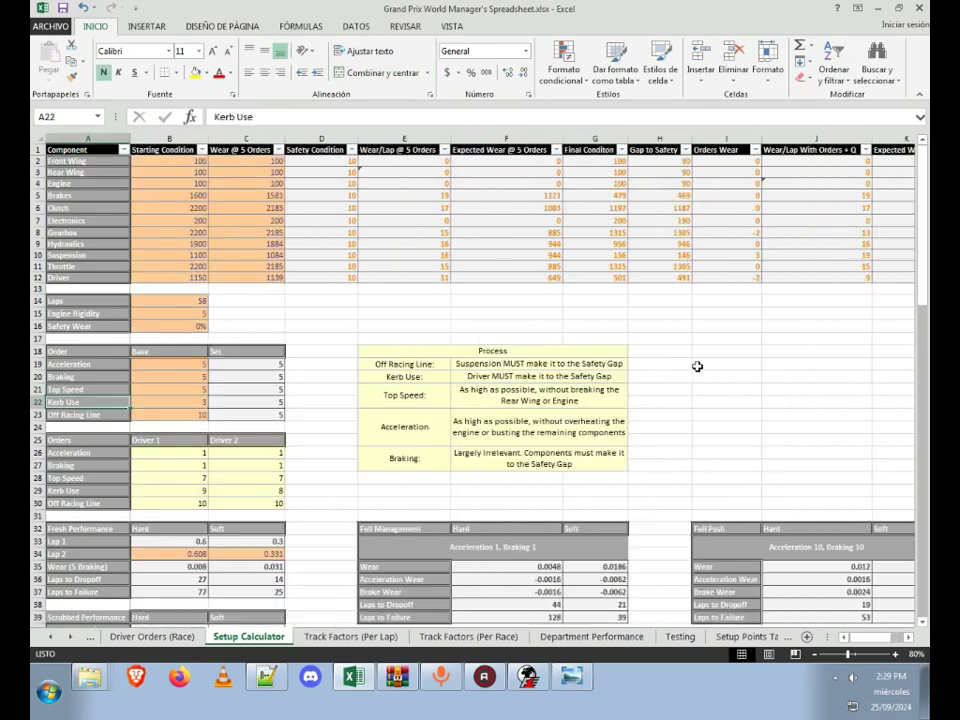
{"action": "key", "text": "Right"}
{"action": "key", "text": "Right"}
{"action": "key", "text": "Right"}
{"action": "key", "text": "Right"}
{"action": "key", "text": "Right"}
{"action": "key", "text": "Right"}
{"action": "key", "text": "Right"}
{"action": "key", "text": "Right"}
{"action": "key", "text": "Right"}
{"action": "key", "text": "Right"}
{"action": "key", "text": "Right"}
{"action": "key", "text": "Right"}
{"action": "key", "text": "Right"}
{"action": "key", "text": "Right"}
{"action": "key", "text": "Right"}
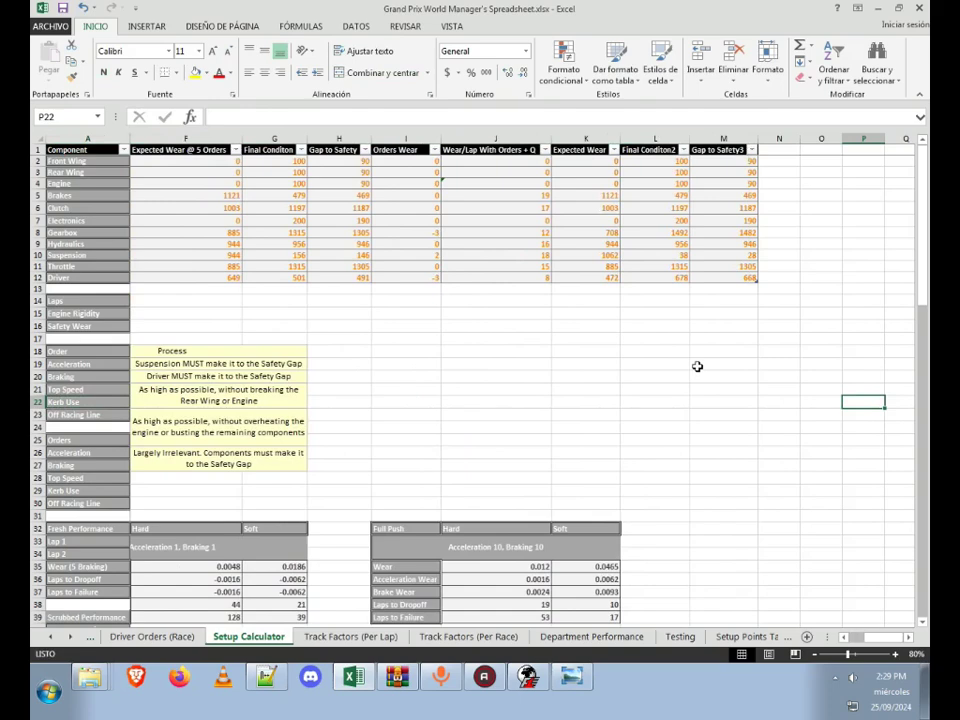
{"action": "key", "text": "Left"}
{"action": "key", "text": "Left"}
{"action": "key", "text": "Left"}
{"action": "key", "text": "Left"}
{"action": "key", "text": "Left"}
{"action": "key", "text": "Left"}
{"action": "key", "text": "Left"}
{"action": "key", "text": "Left"}
{"action": "key", "text": "Left"}
{"action": "key", "text": "Left"}
{"action": "key", "text": "Left"}
{"action": "key", "text": "Left"}
{"action": "key", "text": "Left"}
{"action": "key", "text": "Left"}
{"action": "key", "text": "Left"}
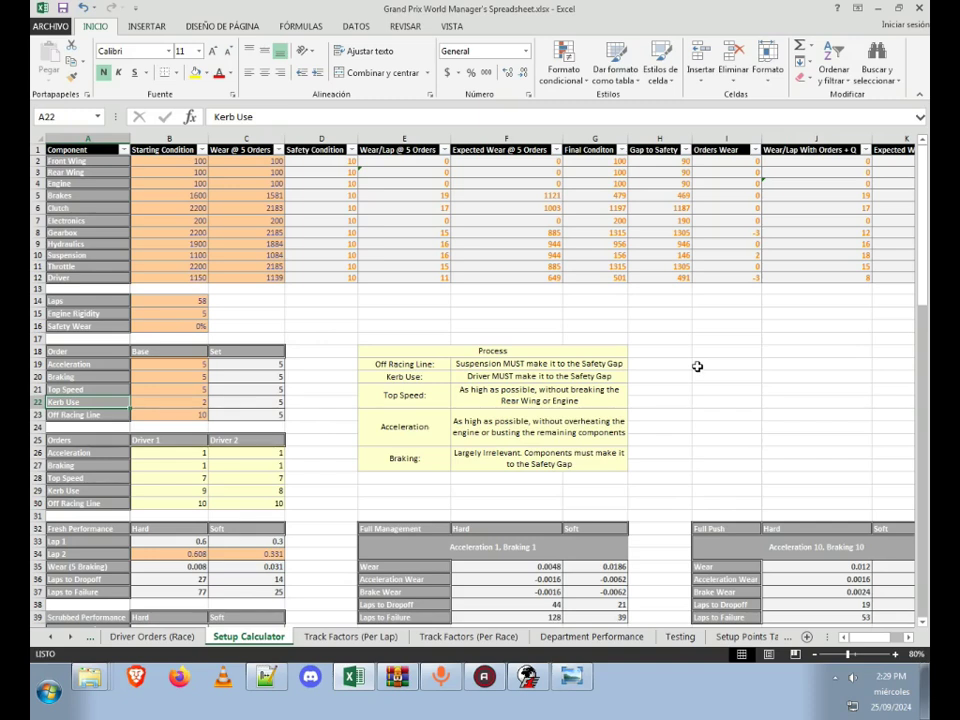
Step: Set the Top Speed base order to 6 and inspect the Rear Wing gap to safety
{"action": "key", "text": "Right"}
{"action": "key", "text": "Up"}
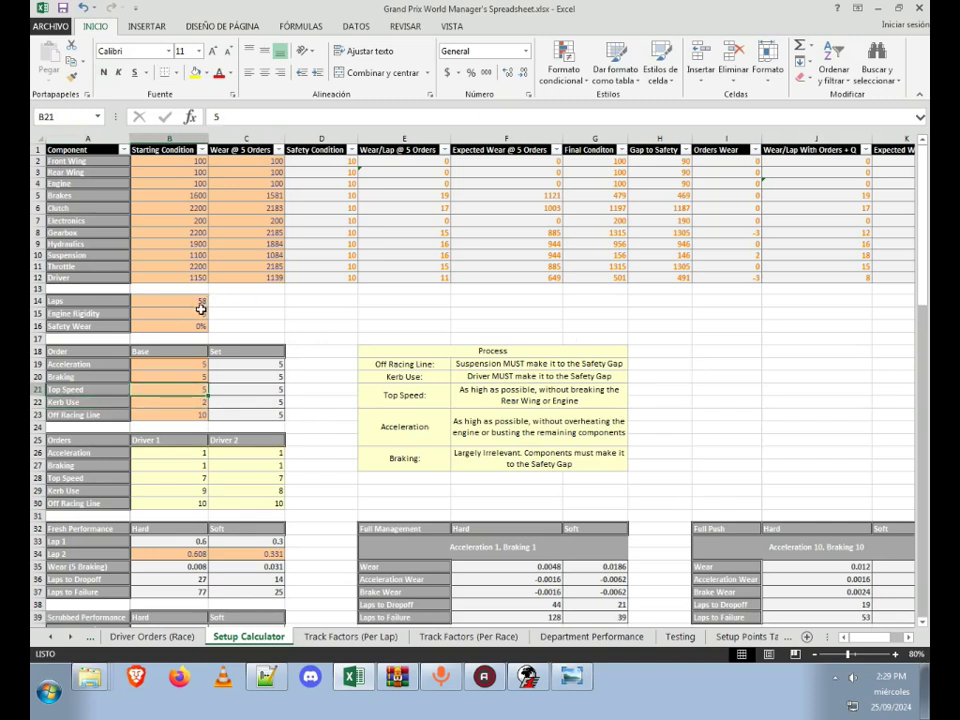
{"action": "type", "text": "6"}
{"action": "key", "text": "Return"}
{"action": "key", "text": "Right"}
{"action": "key", "text": "Right"}
{"action": "key", "text": "Right"}
{"action": "key", "text": "Right"}
{"action": "key", "text": "Right"}
{"action": "key", "text": "Right"}
{"action": "key", "text": "Right"}
{"action": "key", "text": "Right"}
{"action": "key", "text": "Right"}
{"action": "key", "text": "Right"}
{"action": "key", "text": "Right"}
{"action": "key", "text": "Right"}
{"action": "key", "text": "Right"}
{"action": "key", "text": "Right"}
{"action": "key", "text": "Right"}
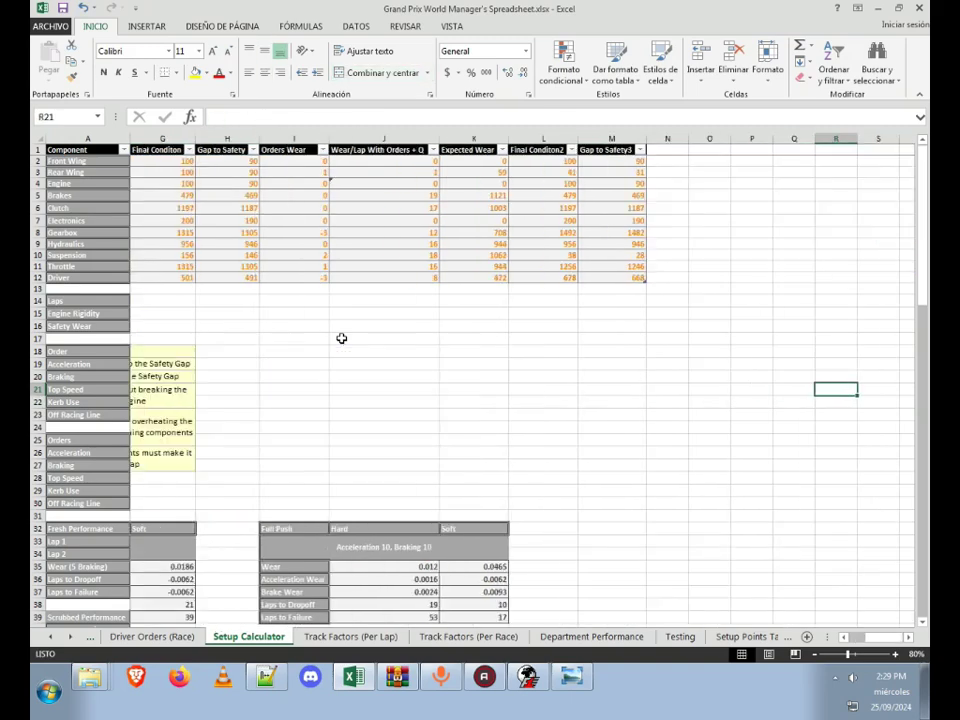
{"action": "left_click", "coordinate": [630, 176]}
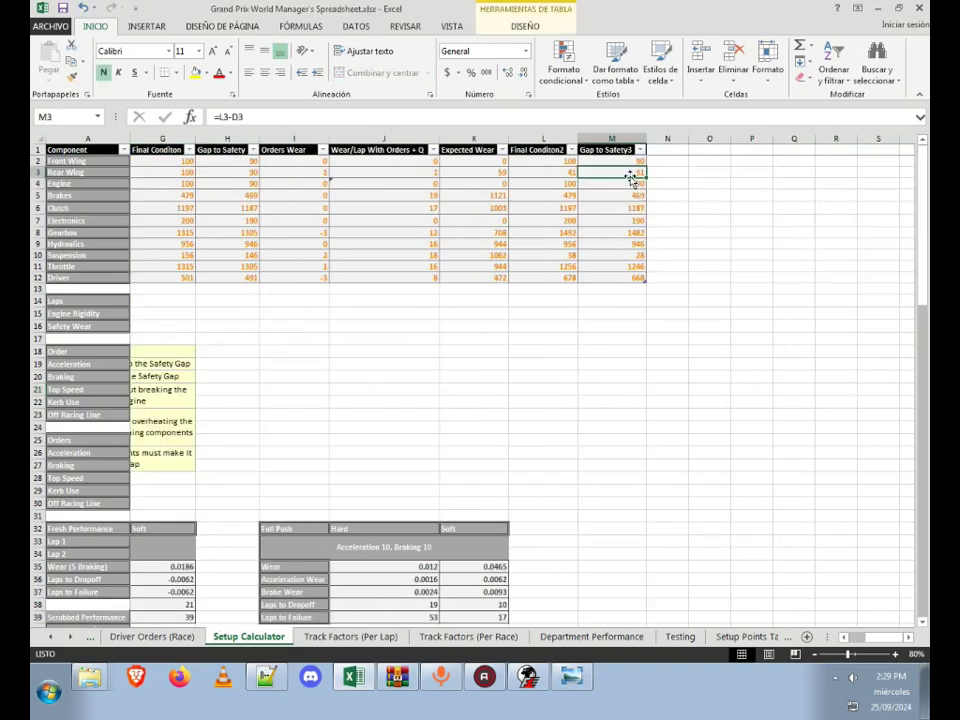
{"action": "left_click", "coordinate": [74, 378]}
Step: Try a higher Top Speed, check the negative Rear Wing gap, and settle Top Speed at 6
{"action": "key", "text": "Right"}
{"action": "key", "text": "Down"}
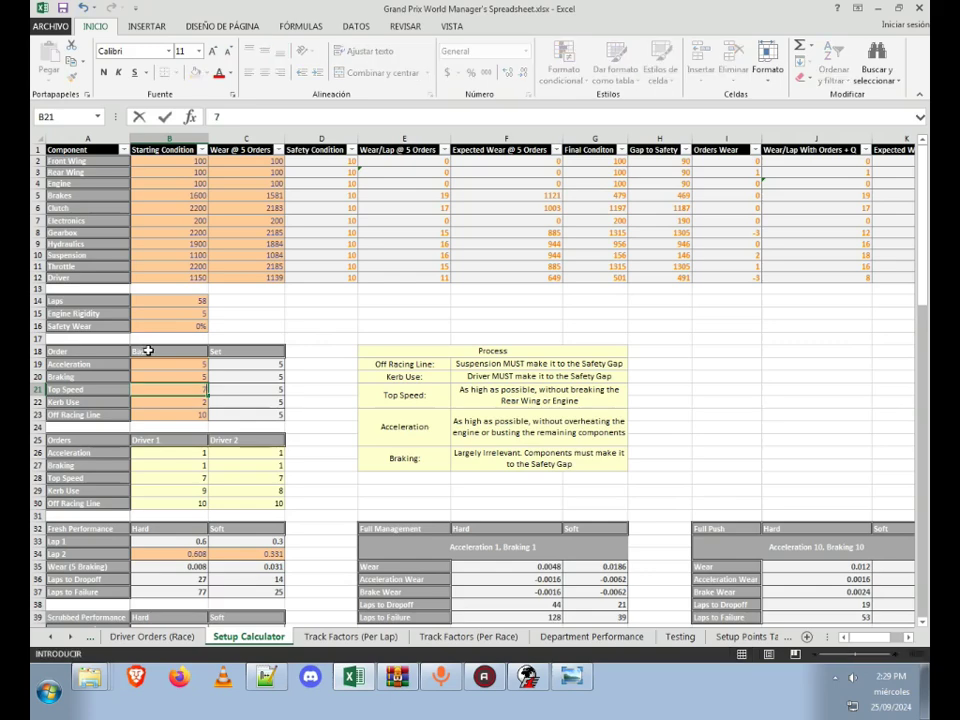
{"action": "key", "text": "Right"}
{"action": "key", "text": "Right"}
{"action": "key", "text": "Right"}
{"action": "key", "text": "Right"}
{"action": "key", "text": "Right"}
{"action": "key", "text": "Right"}
{"action": "key", "text": "Right"}
{"action": "key", "text": "Right"}
{"action": "key", "text": "Right"}
{"action": "key", "text": "Right"}
{"action": "key", "text": "Right"}
{"action": "key", "text": "Right"}
{"action": "key", "text": "Right"}
{"action": "key", "text": "Right"}
{"action": "key", "text": "Right"}
{"action": "key", "text": "Right"}
{"action": "key", "text": "Right"}
{"action": "key", "text": "Right"}
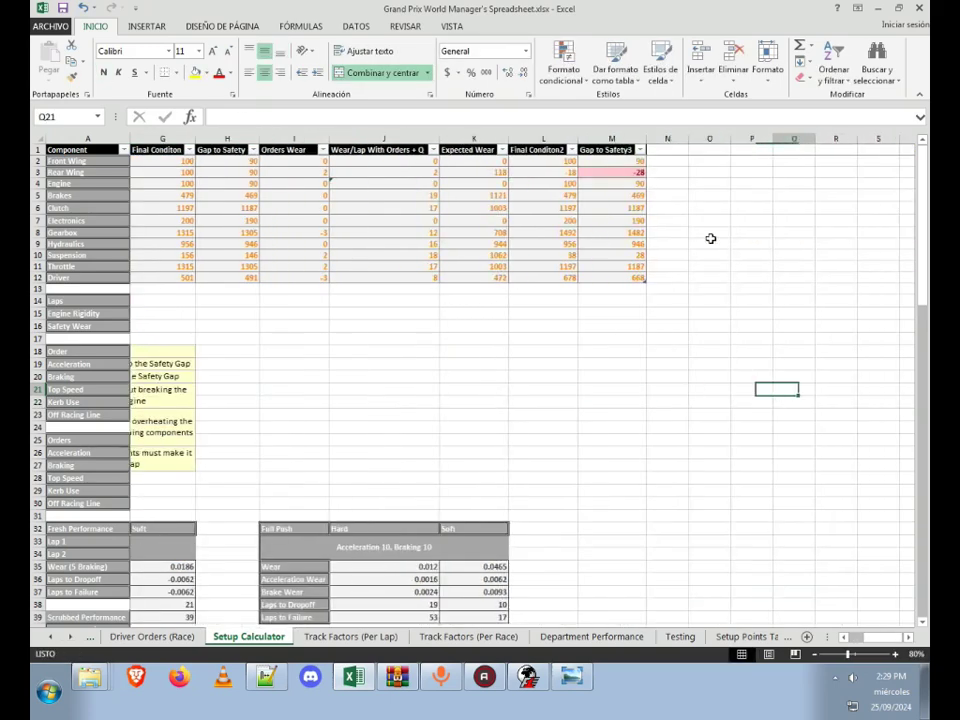
{"action": "left_click", "coordinate": [576, 176]}
{"action": "key", "text": "Left"}
{"action": "key", "text": "Left"}
{"action": "key", "text": "Left"}
{"action": "key", "text": "Left"}
{"action": "key", "text": "Left"}
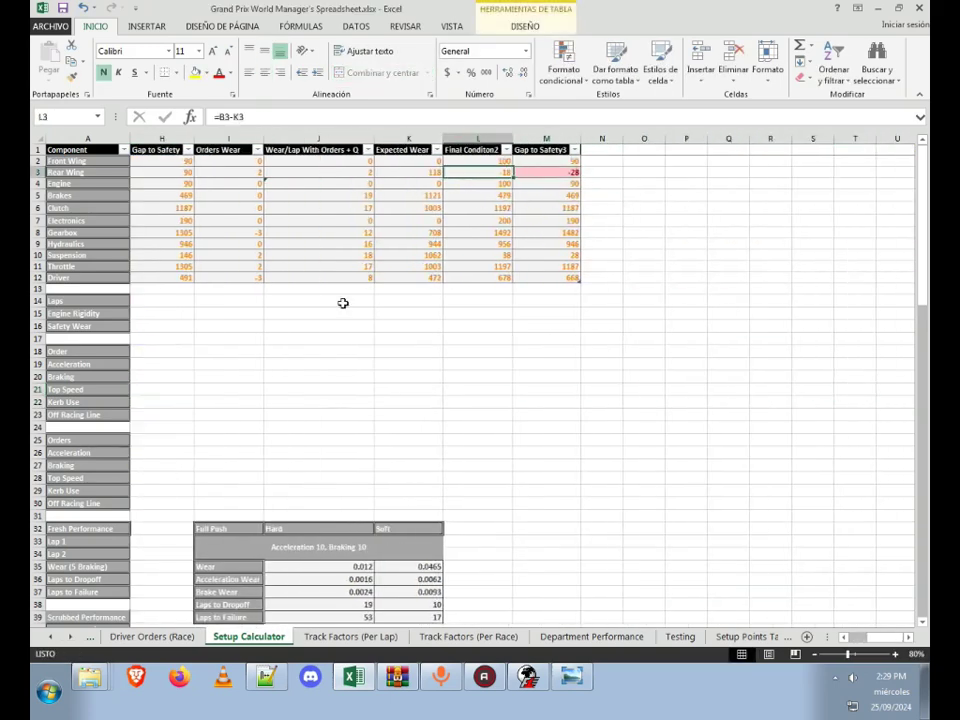
{"action": "key", "text": "Home"}
{"action": "left_click", "coordinate": [195, 400]}
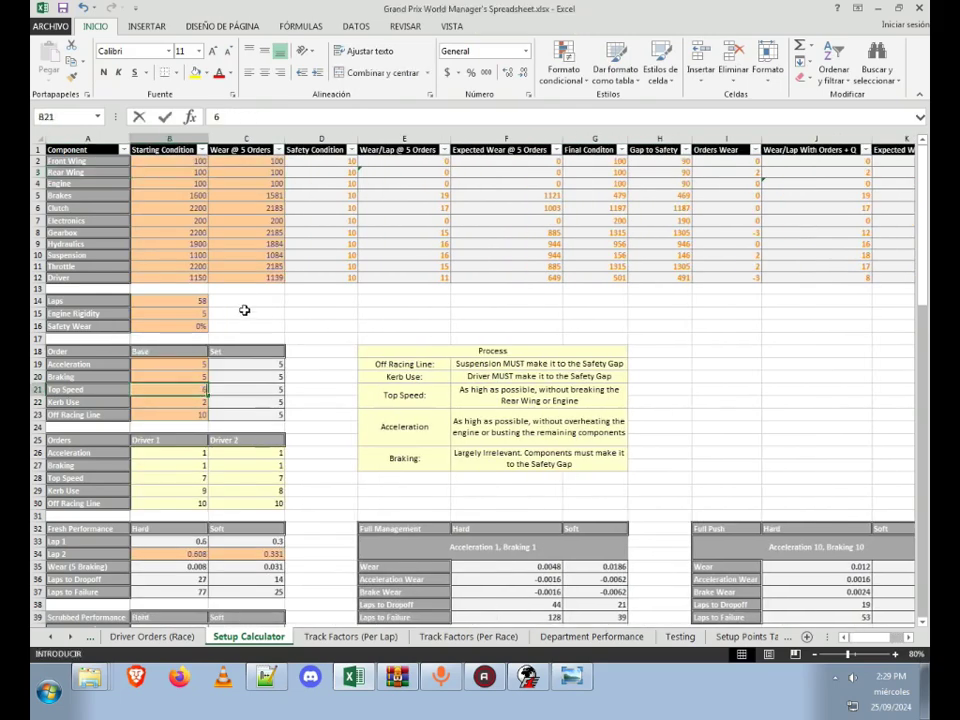
{"action": "key", "text": "Up"}
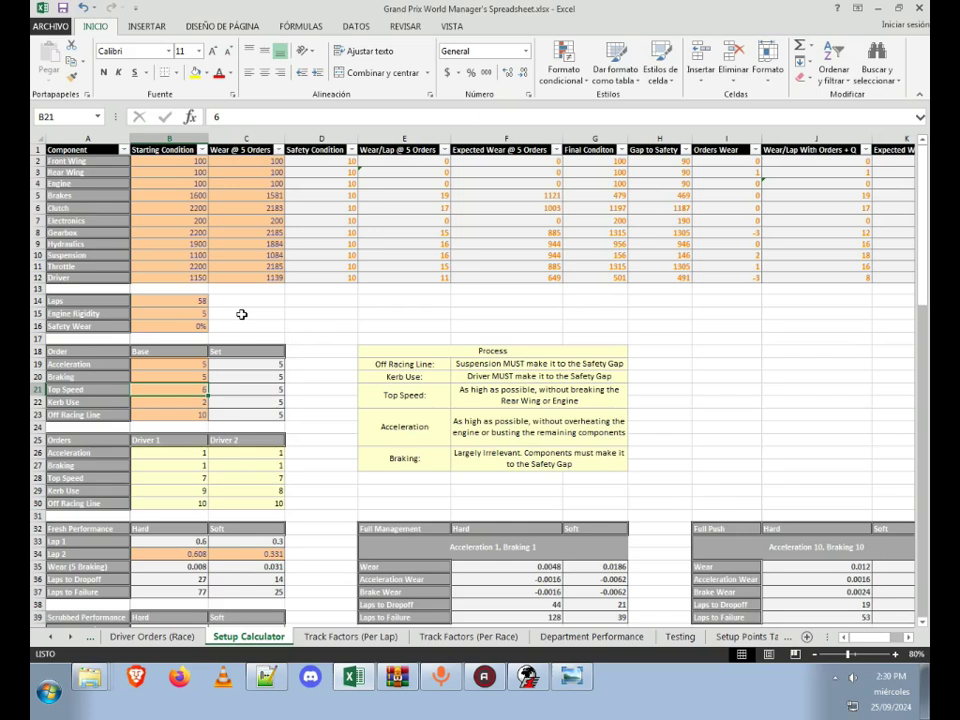
Step: Set the Acceleration and Braking base orders to 10 each
{"action": "key", "text": "Up"}
{"action": "key", "text": "Up"}
{"action": "type", "text": "10"}
{"action": "key", "text": "Return"}
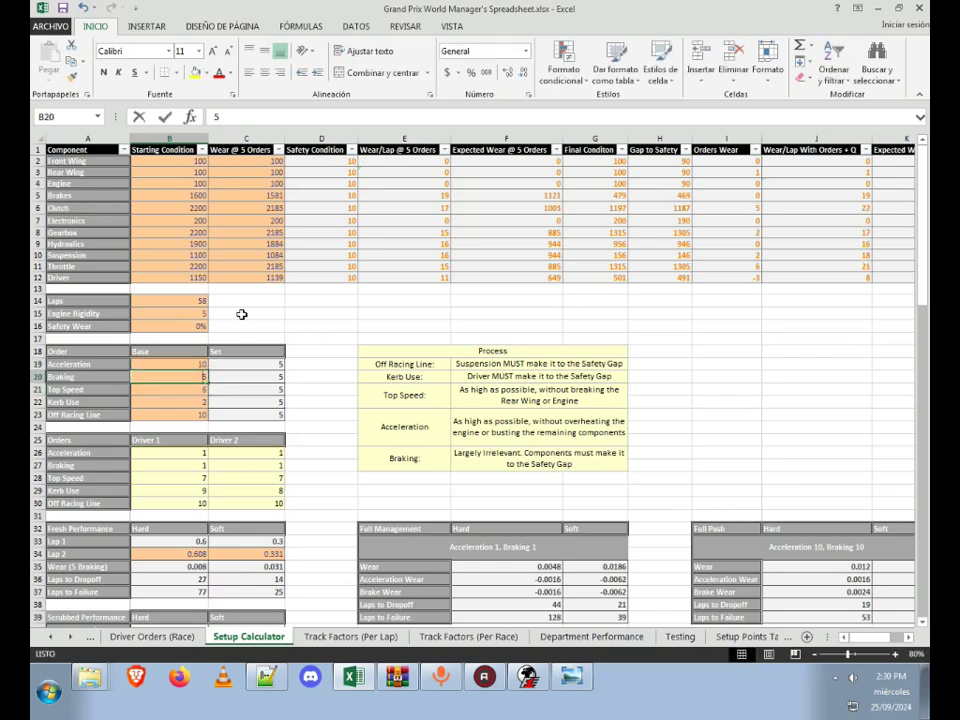
{"action": "type", "text": "10"}
{"action": "key", "text": "Return"}
{"action": "key", "text": "Right"}
{"action": "key", "text": "Right"}
{"action": "key", "text": "Right"}
{"action": "key", "text": "Right"}
{"action": "key", "text": "Right"}
{"action": "key", "text": "Right"}
{"action": "key", "text": "Right"}
{"action": "key", "text": "Right"}
{"action": "key", "text": "Right"}
{"action": "key", "text": "Right"}
{"action": "key", "text": "Right"}
{"action": "key", "text": "Right"}
{"action": "key", "text": "Right"}
{"action": "key", "text": "Right"}
{"action": "key", "text": "Right"}
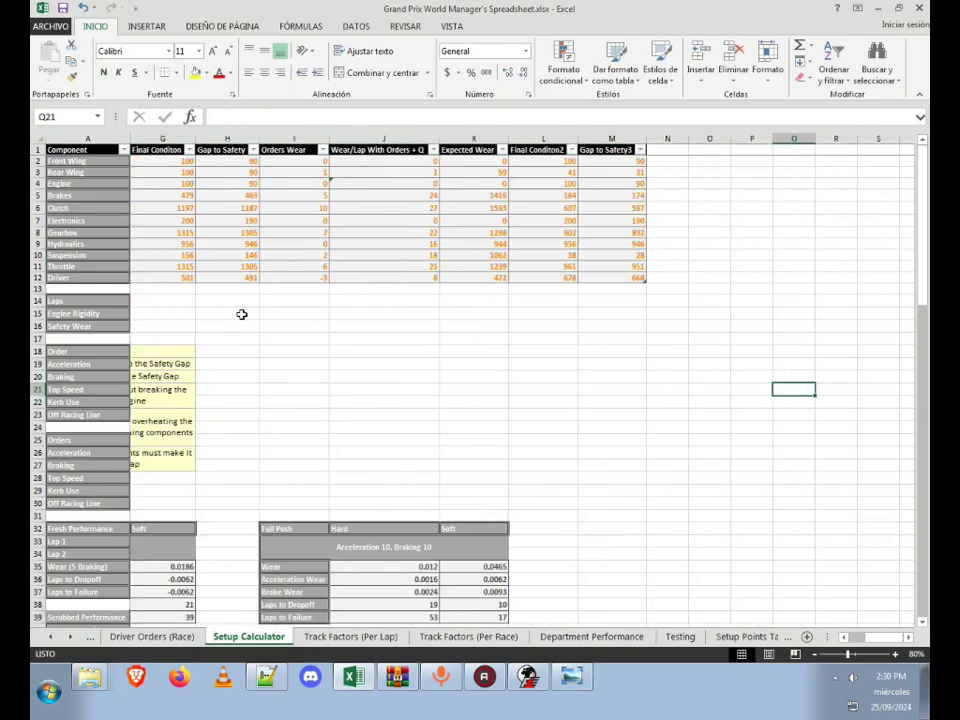
Step: Review the Gap to Safety3 results, including the Driver gap formula
{"action": "left_click", "coordinate": [615, 200]}
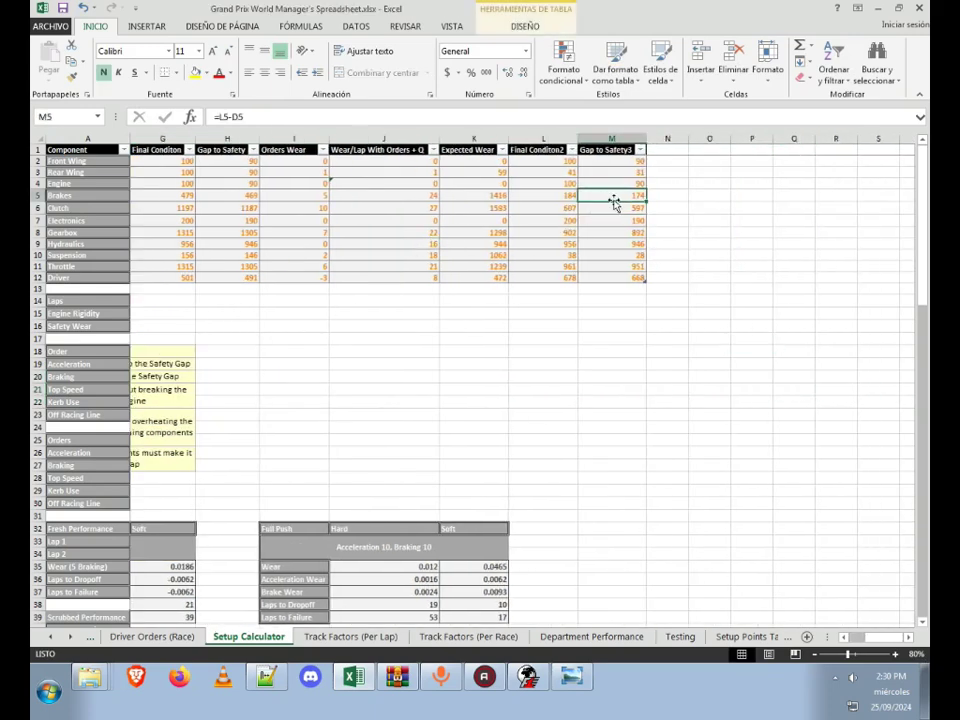
{"action": "key", "text": "Down"}
{"action": "key", "text": "Down"}
{"action": "key", "text": "Down"}
{"action": "left_click", "coordinate": [618, 279]}
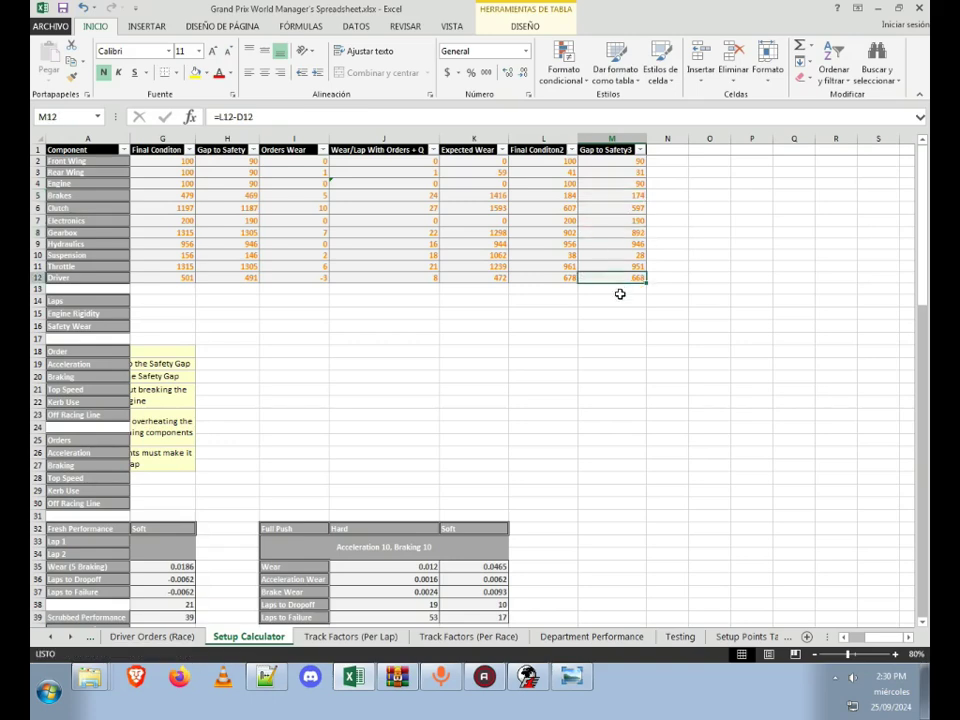
{"action": "key", "text": "Left"}
{"action": "key", "text": "Left"}
{"action": "key", "text": "Left"}
{"action": "key", "text": "Left"}
{"action": "key", "text": "Left"}
{"action": "key", "text": "Left"}
{"action": "key", "text": "Left"}
{"action": "key", "text": "Left"}
{"action": "key", "text": "Left"}
{"action": "key", "text": "Left"}
{"action": "key", "text": "Left"}
{"action": "key", "text": "Left"}
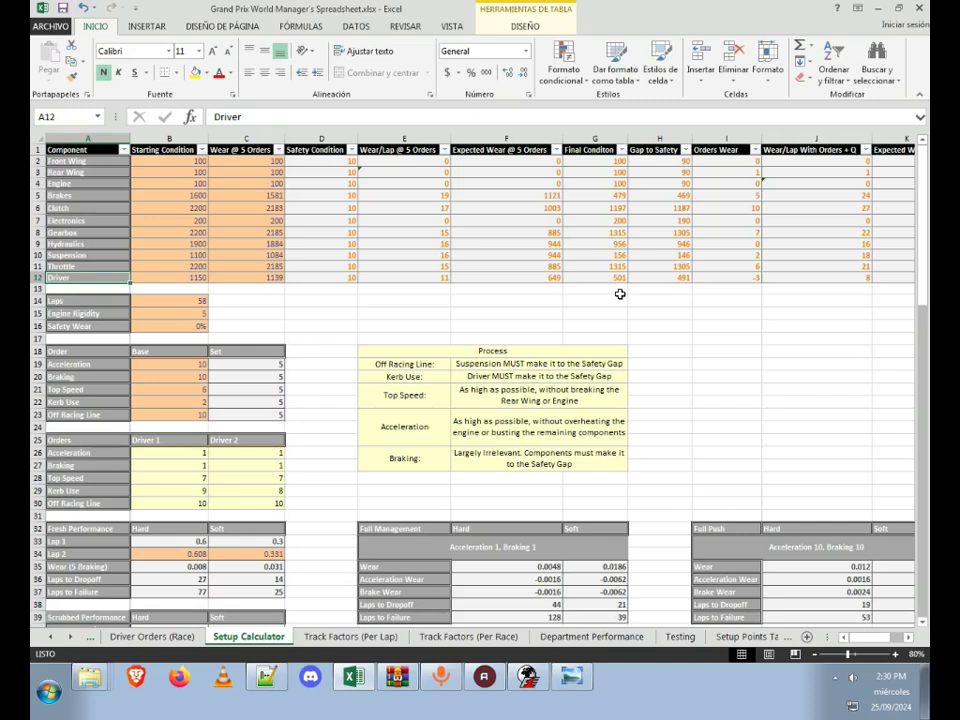
Step: Snap Excel beside the Notepad++ log and pick out the overtaking and tyre degradation lines
{"action": "key", "text": "super+Right"}
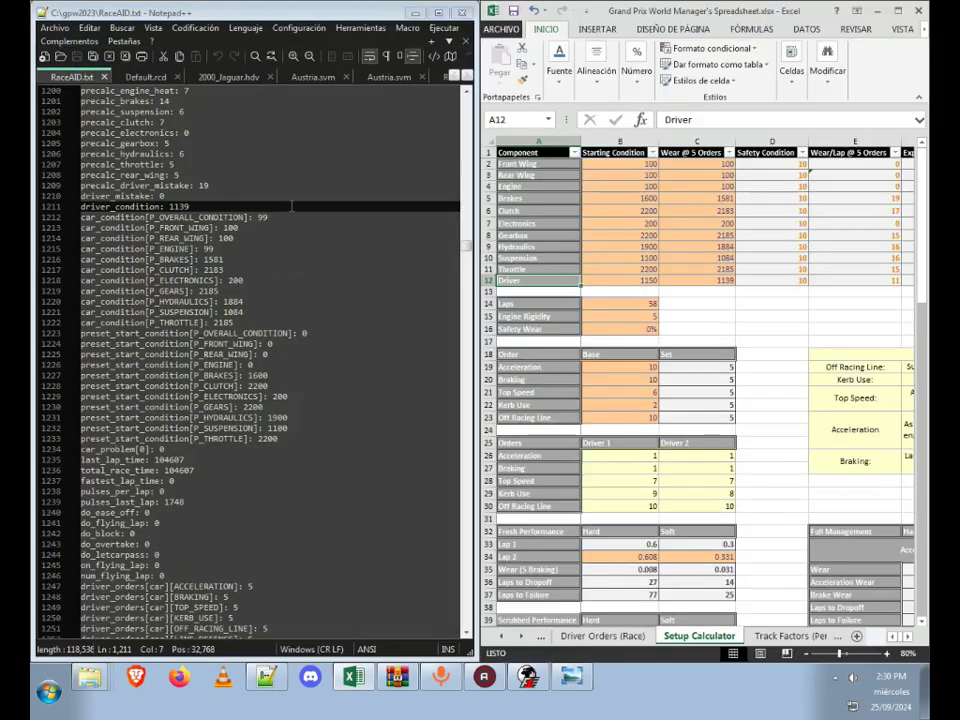
{"action": "scroll", "coordinate": [291, 206], "scroll_direction": "up", "scroll_amount": 6}
{"action": "left_click", "coordinate": [291, 206]}
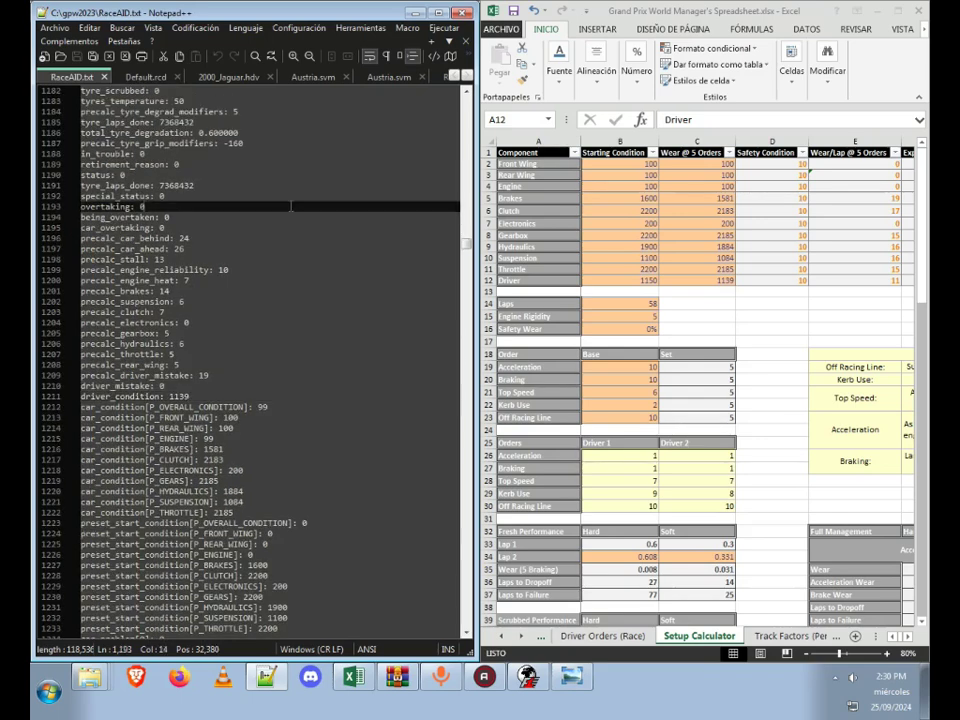
{"action": "scroll", "coordinate": [291, 206], "scroll_direction": "up", "scroll_amount": 9}
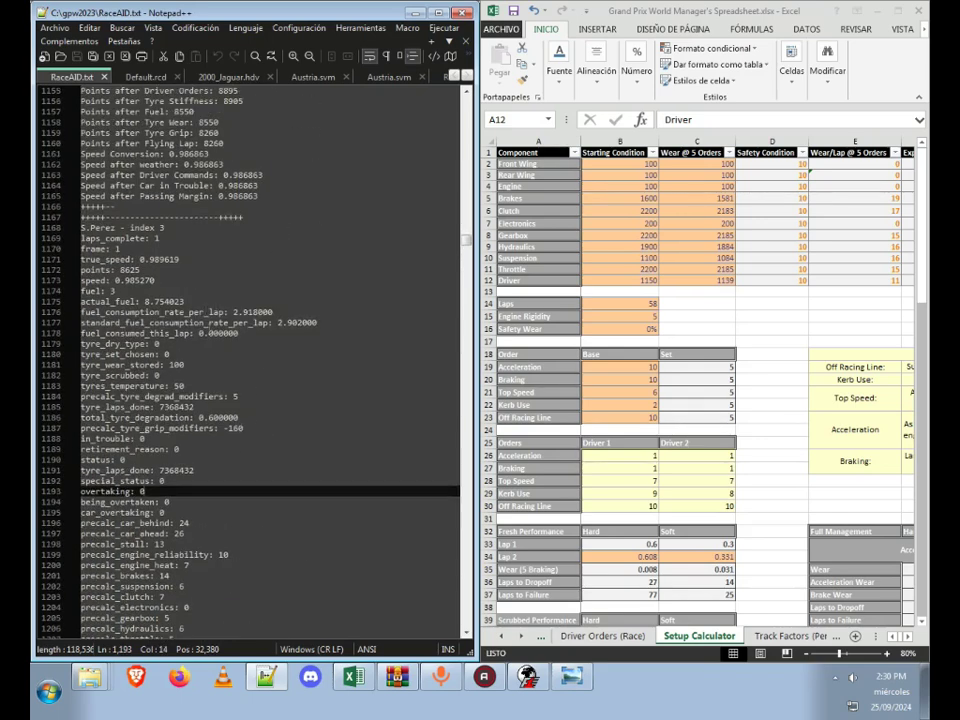
{"action": "left_click", "coordinate": [239, 418]}
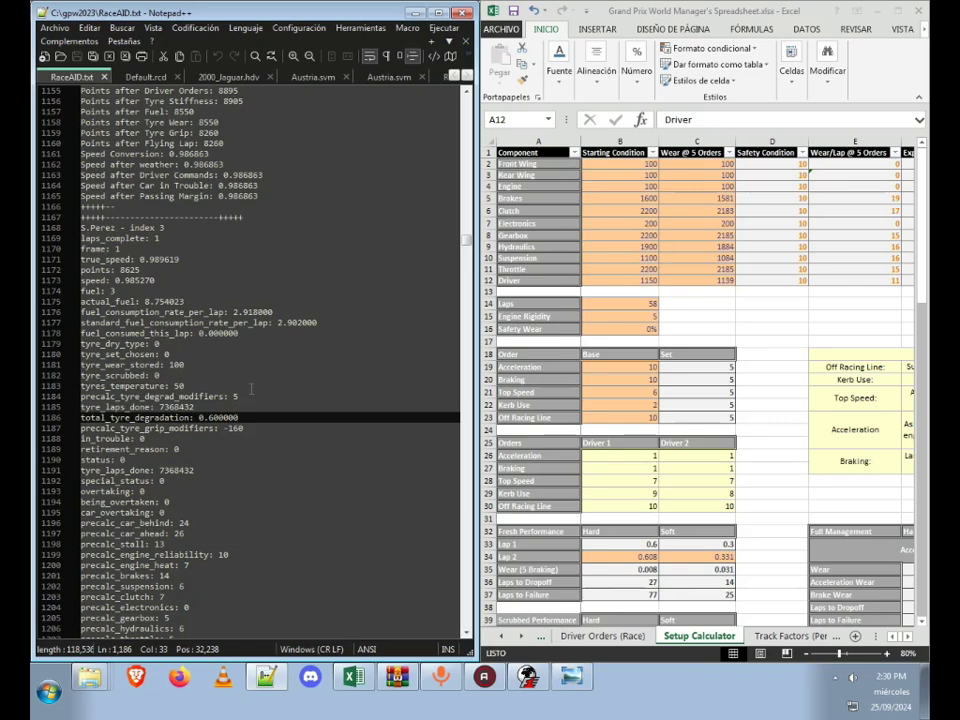
Step: Jump to the index 3 driver's lap 2 record showing total tyre degradation 0.607000
{"action": "key", "text": "F3"}
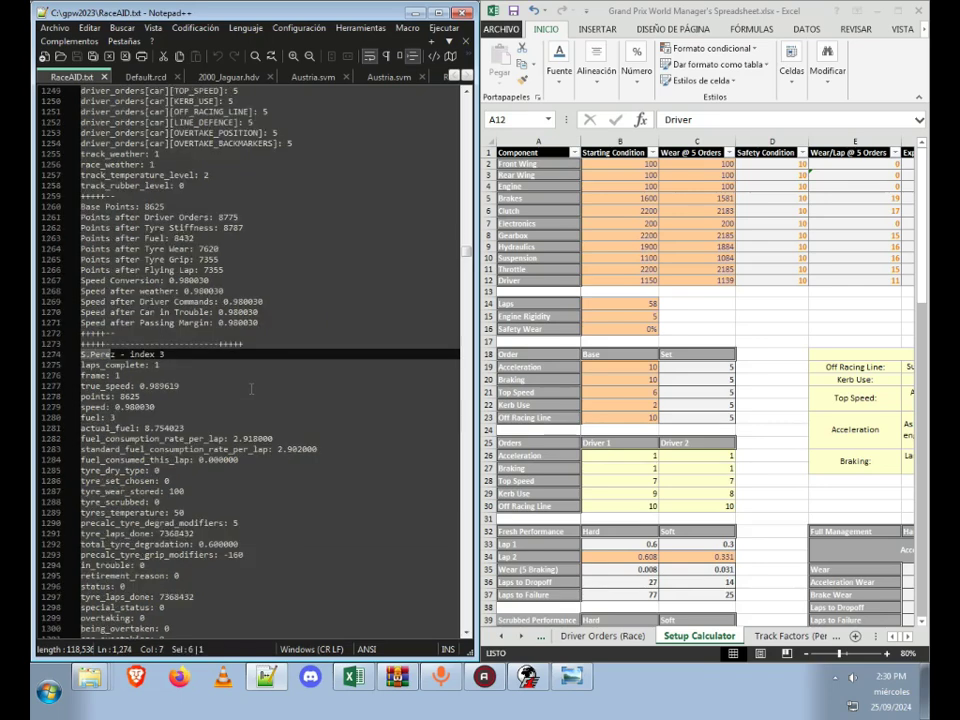
{"action": "key", "text": "F3"}
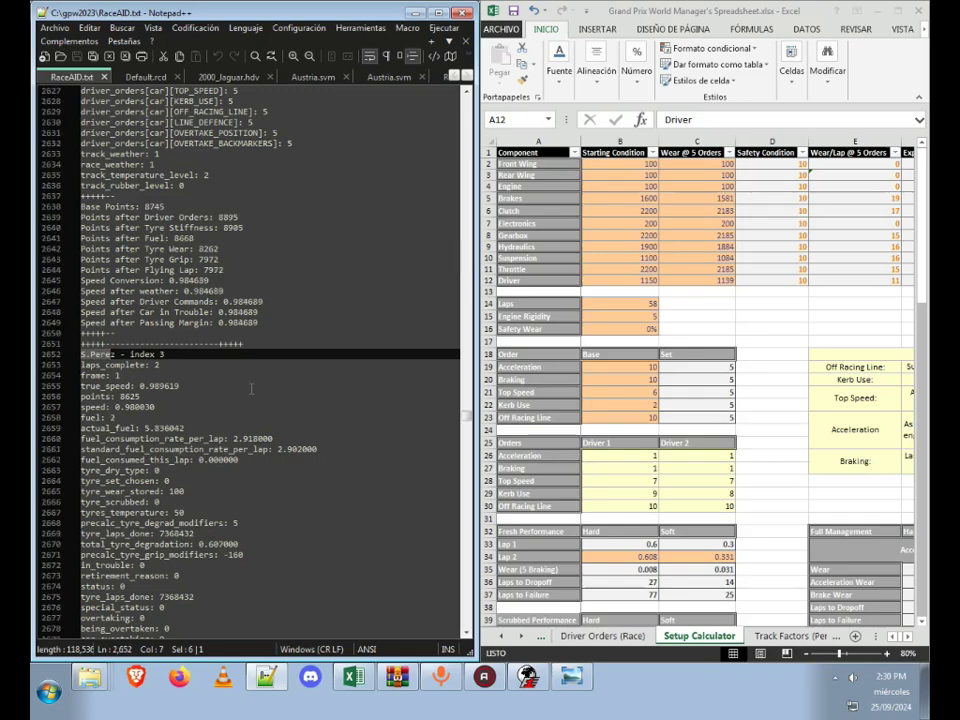
{"action": "scroll", "coordinate": [251, 389], "scroll_direction": "down", "scroll_amount": 6}
{"action": "left_click", "coordinate": [246, 352]}
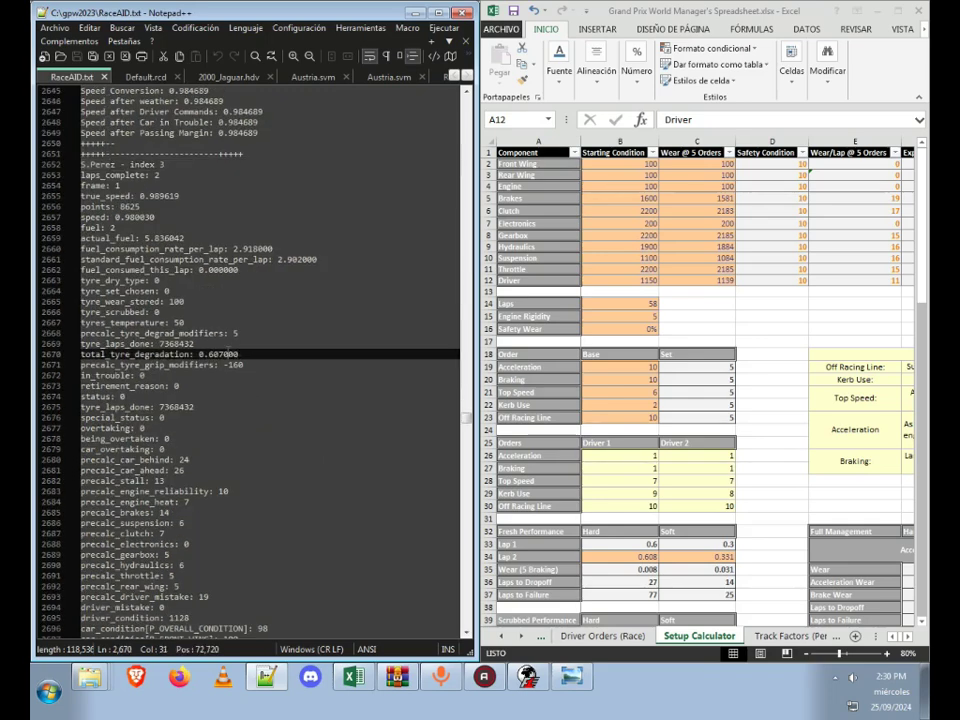
{"action": "scroll", "coordinate": [654, 394], "scroll_direction": "down", "scroll_amount": 4}
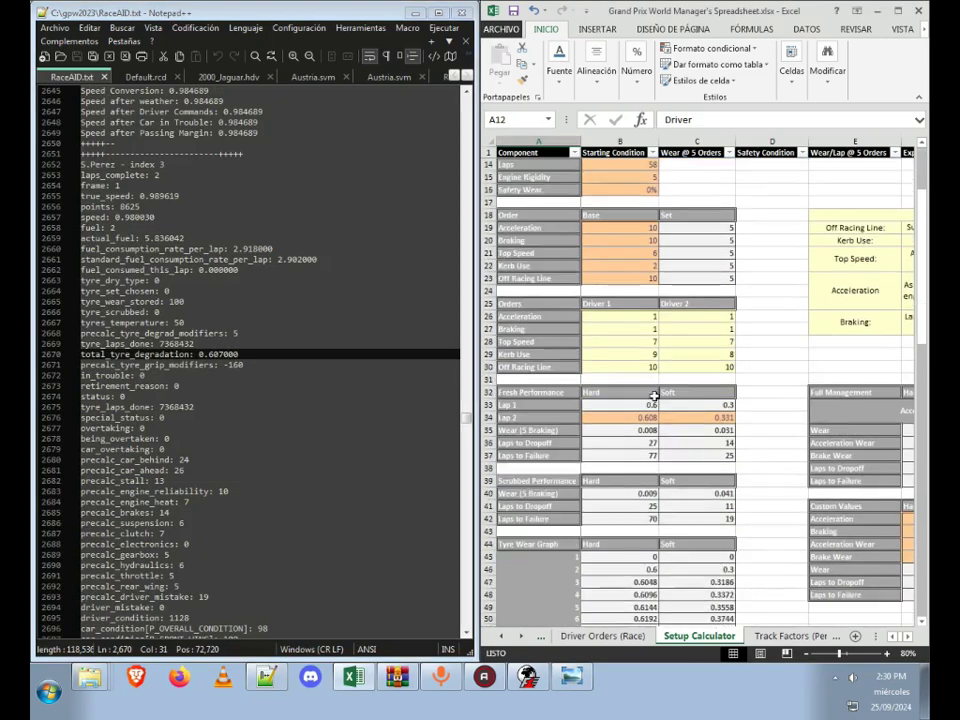
{"action": "scroll", "coordinate": [533, 315], "scroll_direction": "down", "scroll_amount": 3}
{"action": "scroll", "coordinate": [533, 315], "scroll_direction": "down", "scroll_amount": 1}
{"action": "left_click_drag", "start_coordinate": [528, 240], "coordinate": [688, 304]}
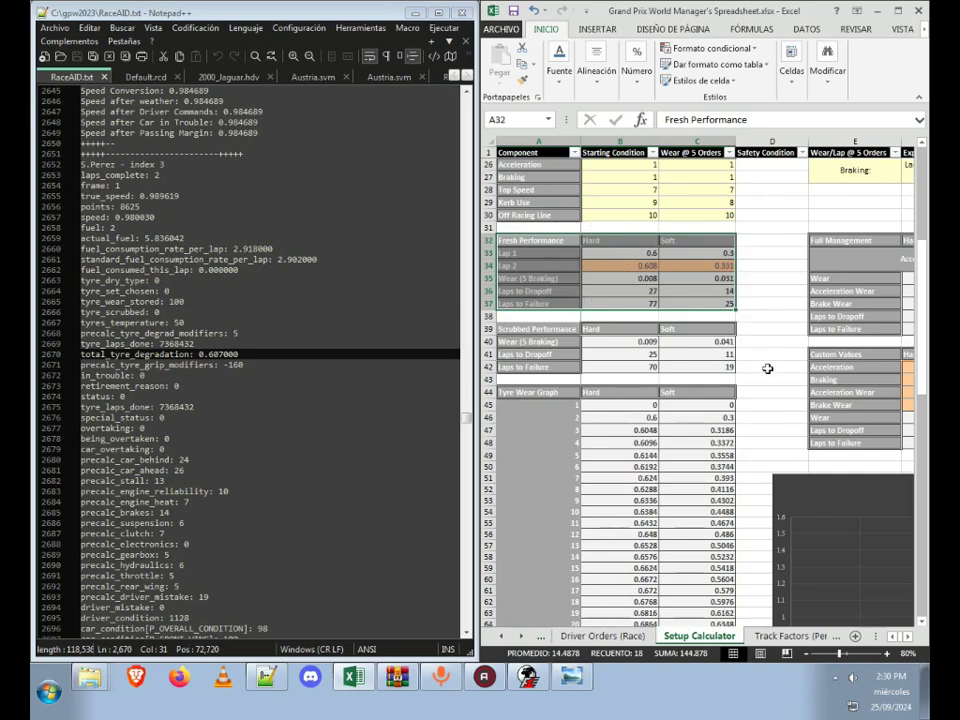
Step: Enter 0.607 in B34, then check the Wear, Laps to Dropoff (31) and Laps to Failure (88) formulas
{"action": "left_click", "coordinate": [598, 262]}
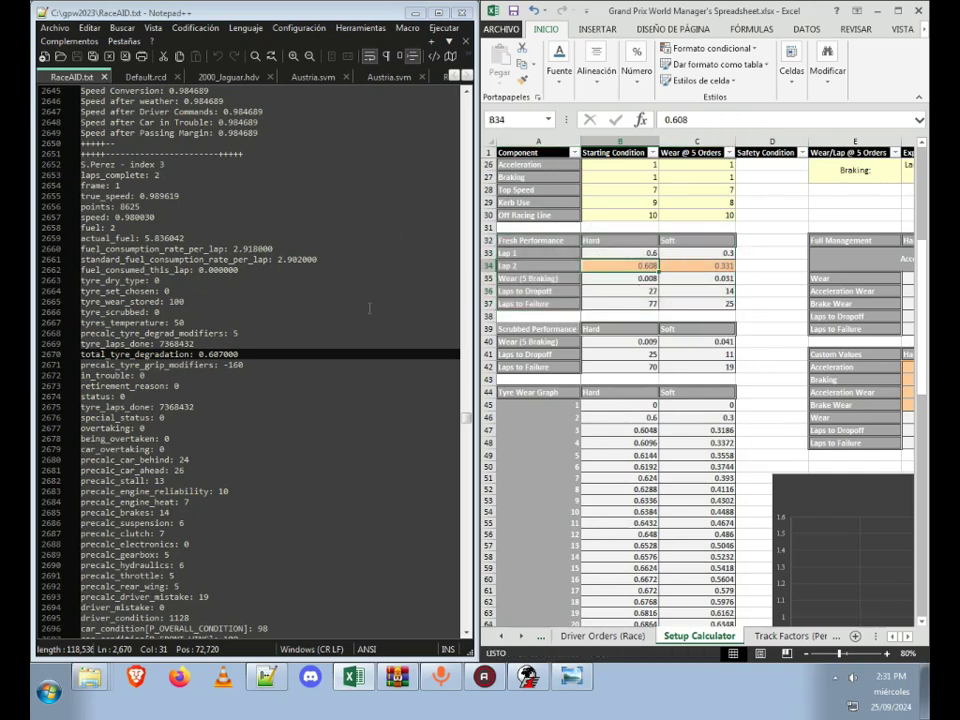
{"action": "type", "text": ".60"}
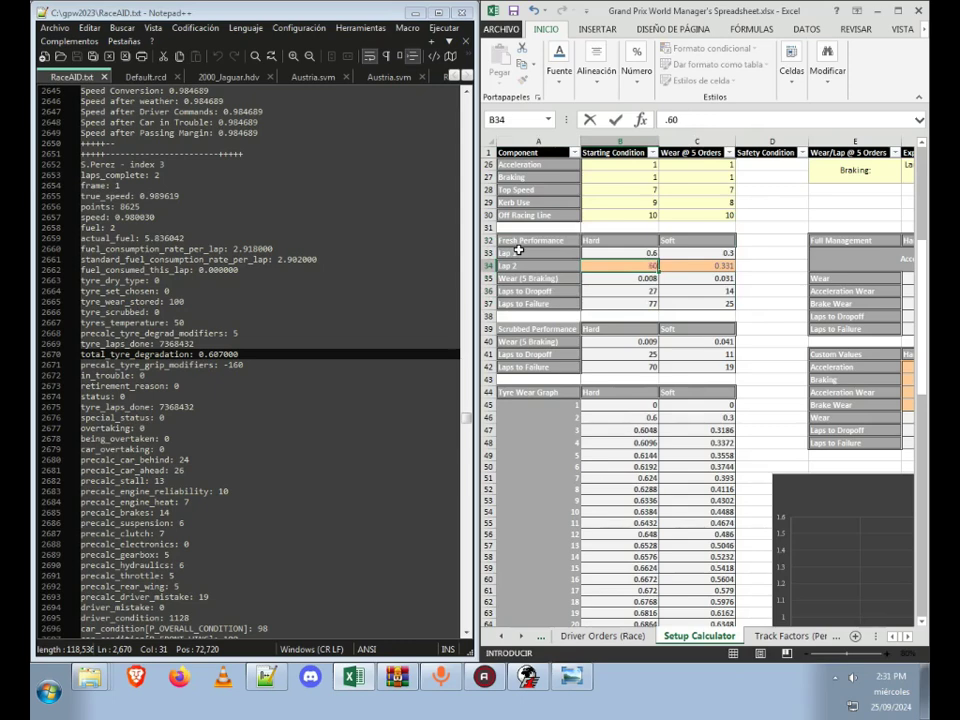
{"action": "type", "text": "7"}
{"action": "key", "text": "ctrl+Return"}
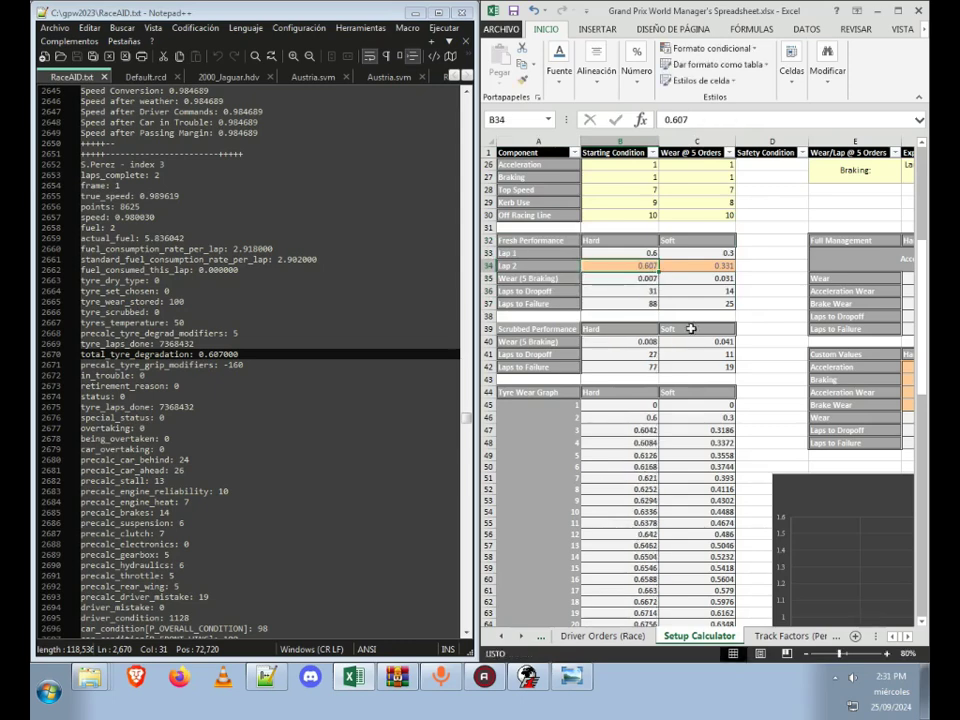
{"action": "left_click", "coordinate": [640, 278]}
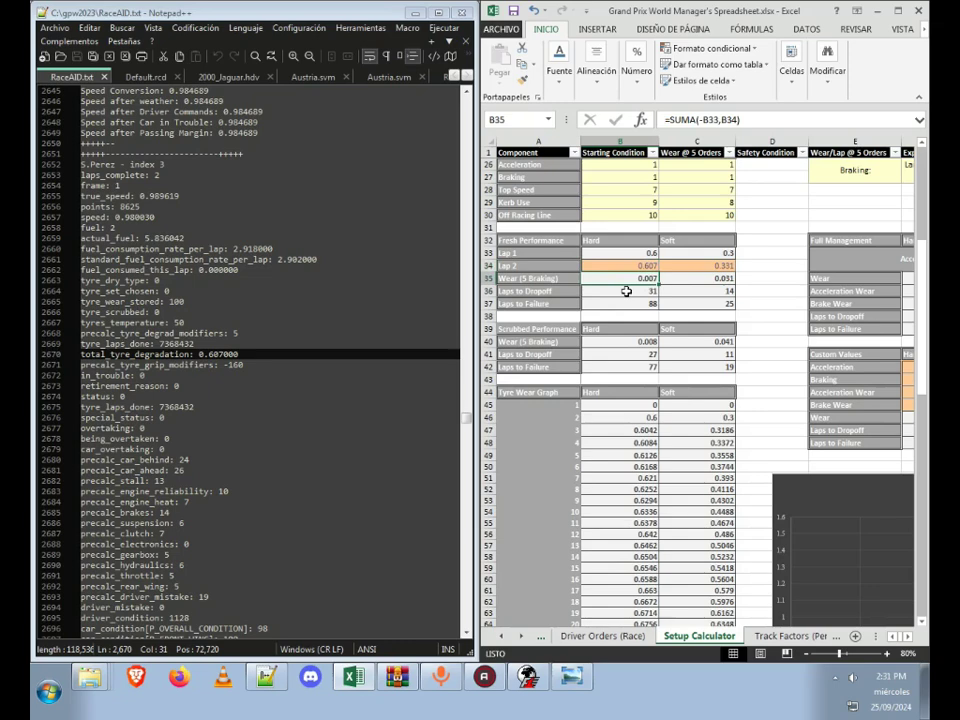
{"action": "left_click", "coordinate": [626, 291]}
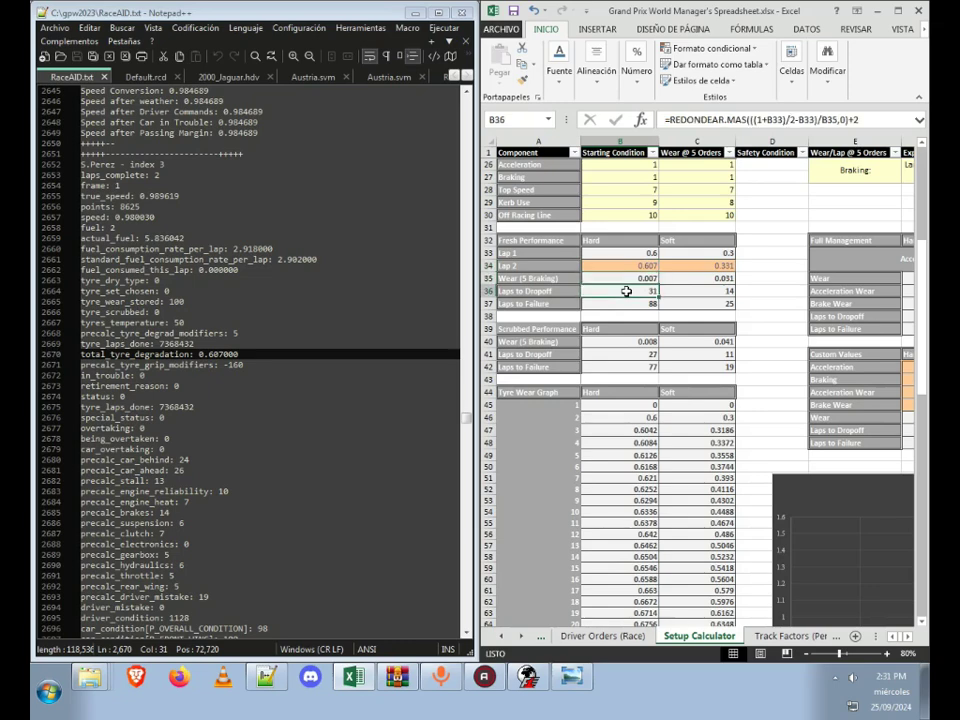
{"action": "left_click", "coordinate": [625, 303]}
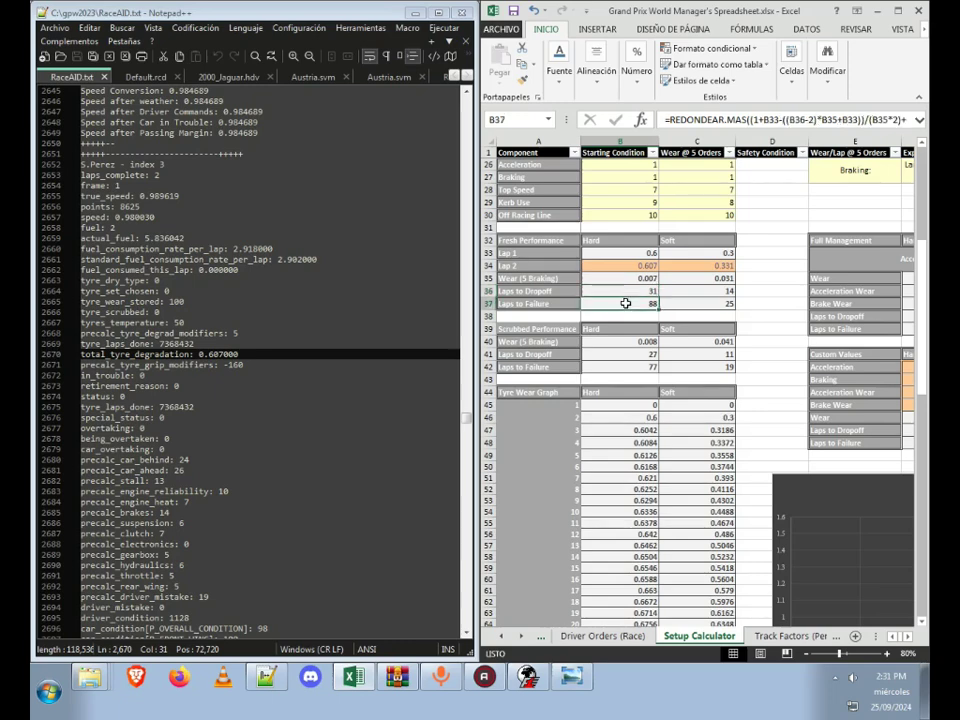
Step: Search the race log for the index 2 driver's name and mark their lap 2 tyre degradation value
{"action": "left_click", "coordinate": [343, 176]}
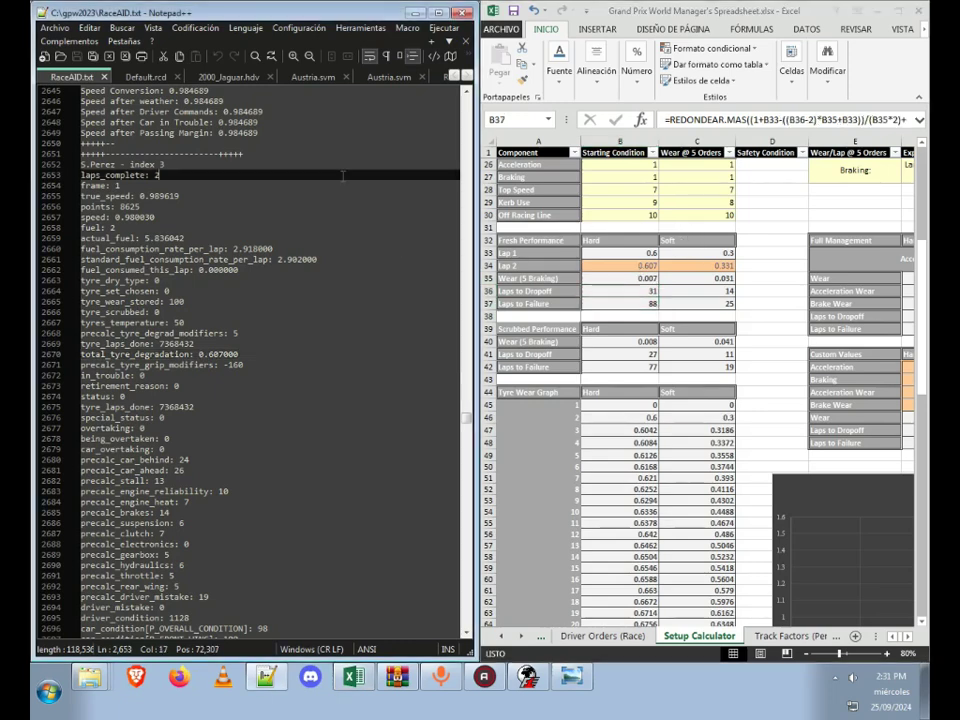
{"action": "key", "text": "ctrl+f"}
{"action": "type", "text": "M."}
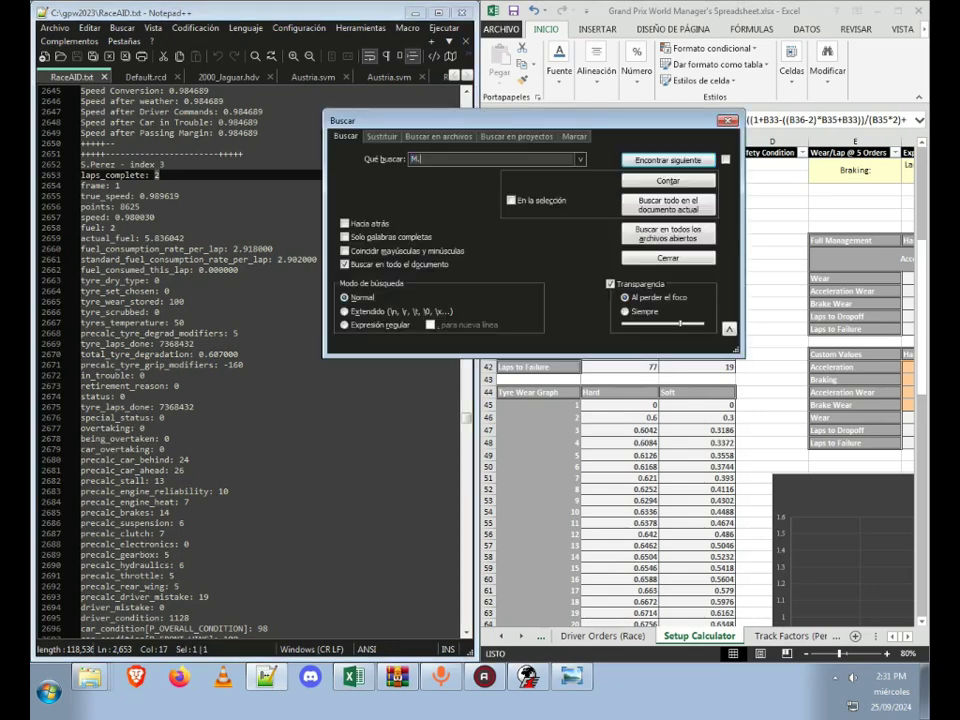
{"action": "type", "text": "Vers"}
{"action": "key", "text": "Return"}
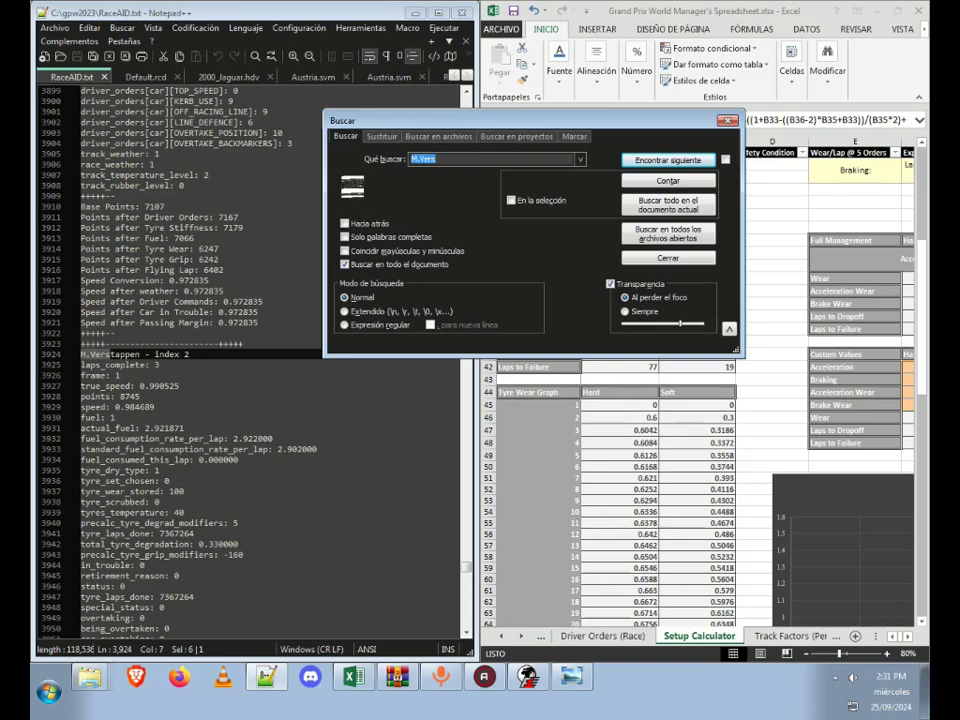
{"action": "key", "text": "Return"}
{"action": "left_click", "coordinate": [628, 257]}
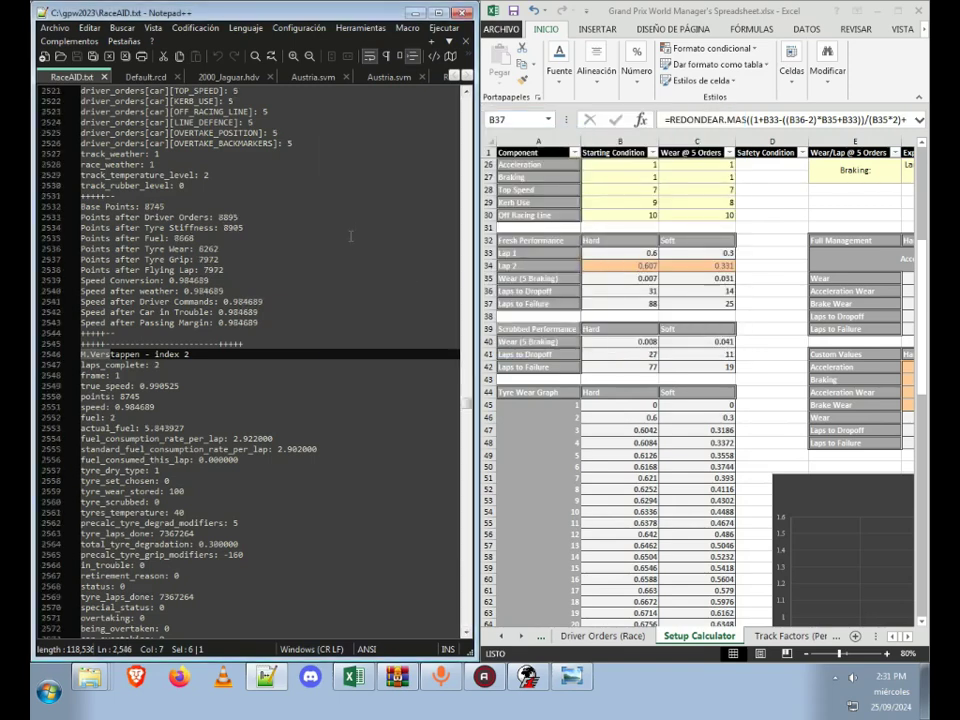
{"action": "scroll", "coordinate": [345, 250], "scroll_direction": "down", "scroll_amount": 4}
{"action": "left_click", "coordinate": [248, 417]}
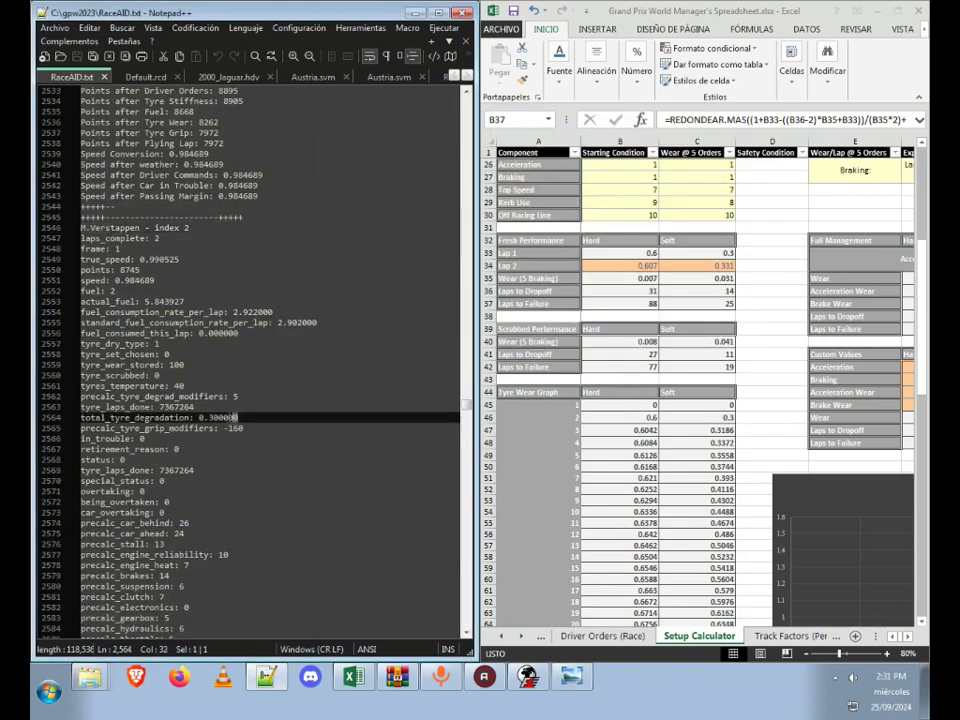
{"action": "left_click_drag", "start_coordinate": [237, 417], "coordinate": [198, 417]}
{"action": "left_click", "coordinate": [264, 417]}
Step: Find the driver's lap 3 degradation of 0.330000 and enter 0.33 as Soft Lap 2 in C34
{"action": "key", "text": "F3"}
{"action": "scroll", "coordinate": [262, 408], "scroll_direction": "down", "scroll_amount": 5}
{"action": "left_click", "coordinate": [175, 238]}
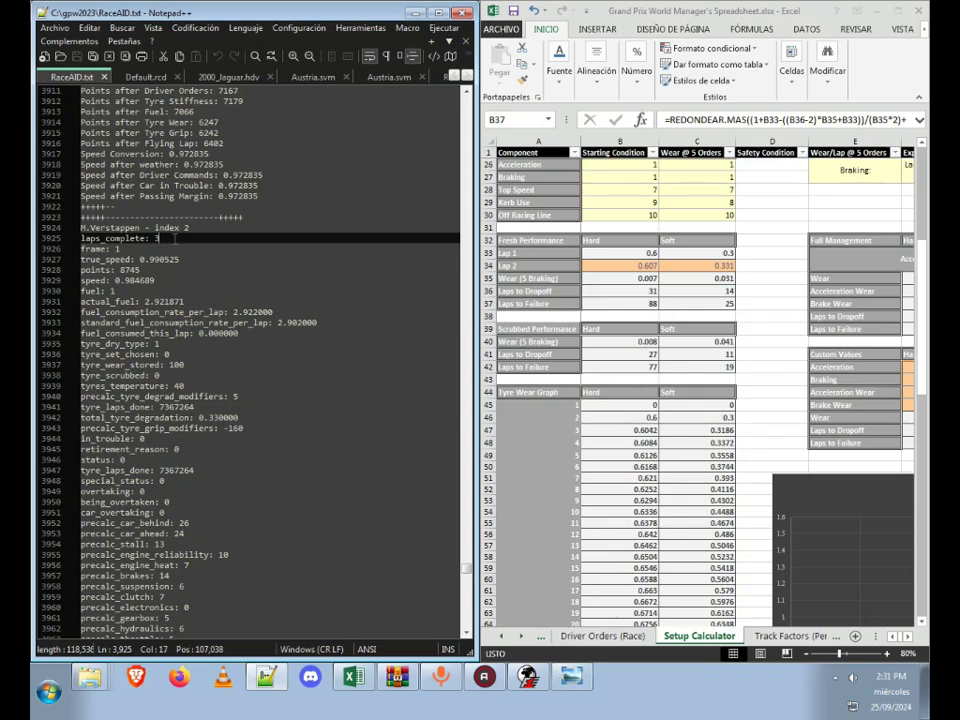
{"action": "left_click_drag", "start_coordinate": [238, 417], "coordinate": [204, 417]}
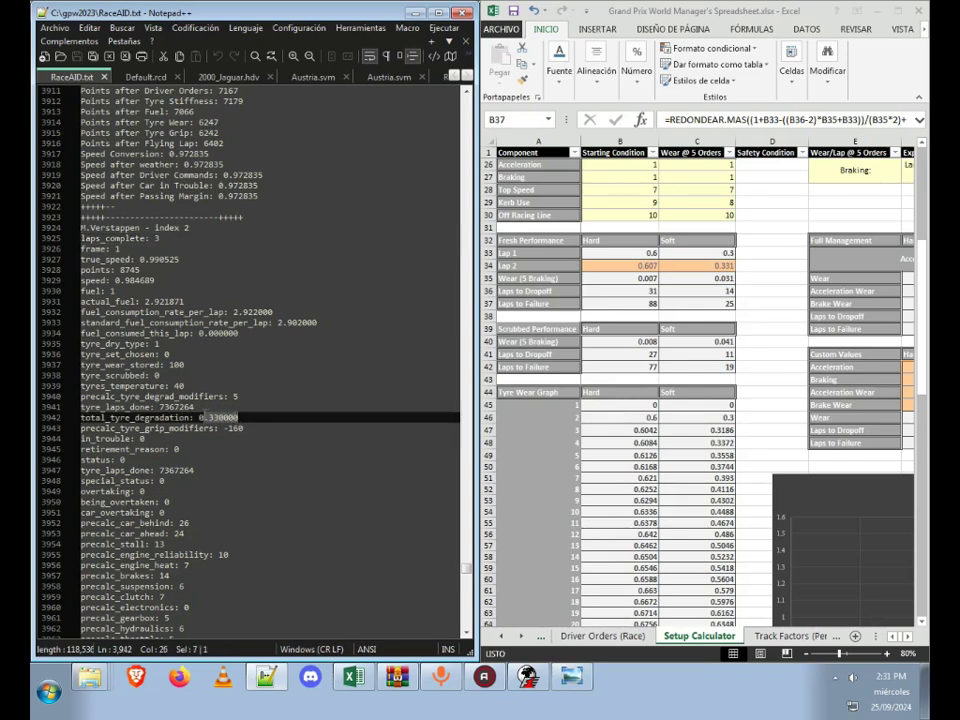
{"action": "left_click", "coordinate": [692, 263]}
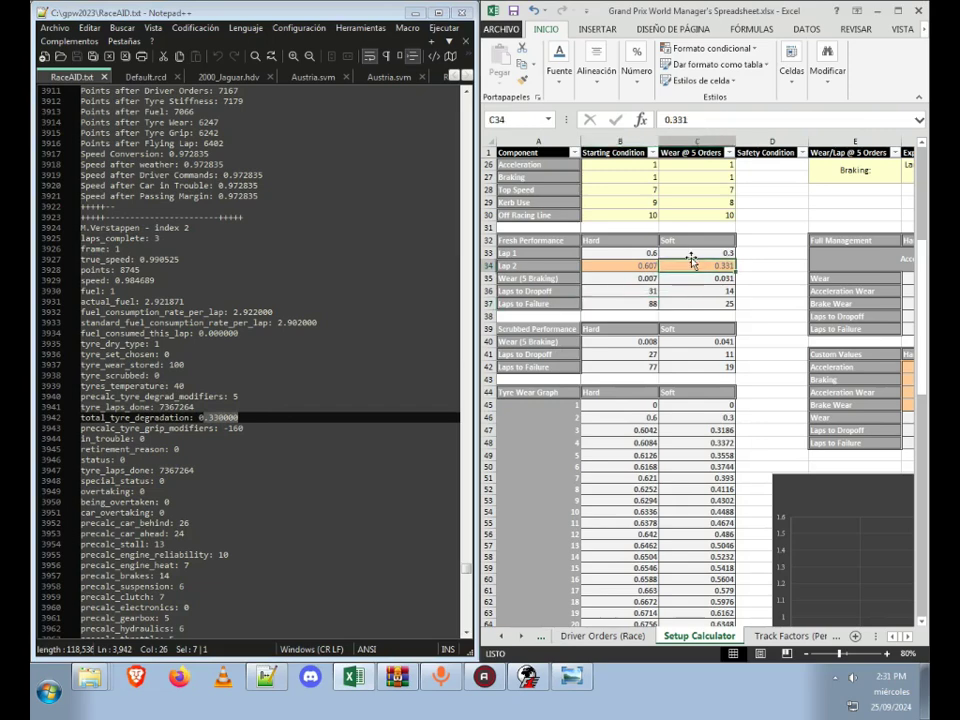
{"action": "type", "text": "."}
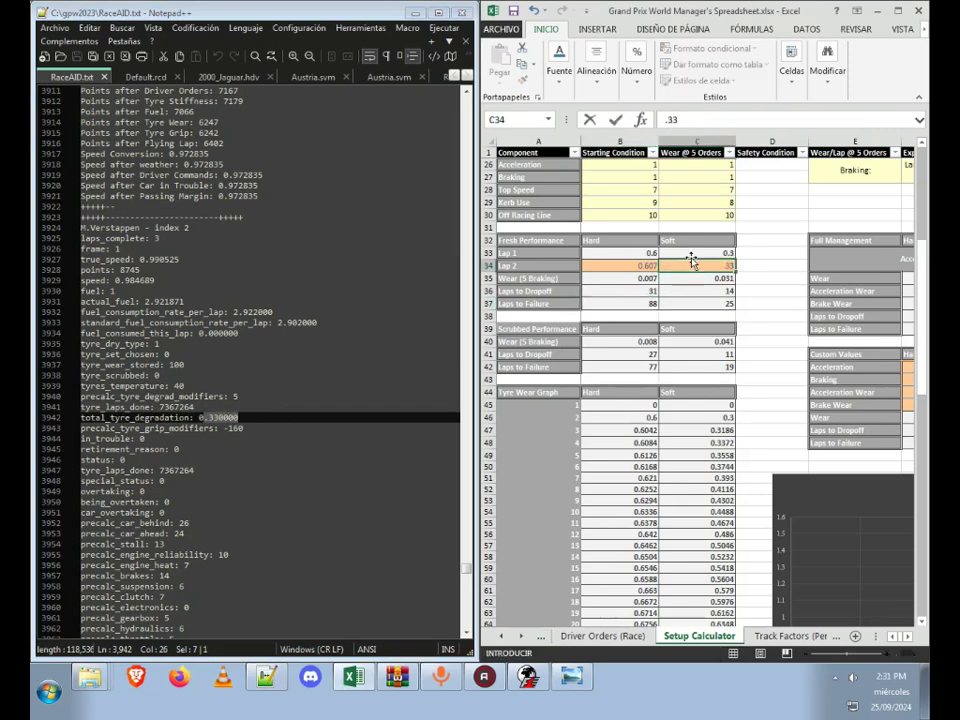
{"action": "type", "text": "33"}
{"action": "key", "text": "Return"}
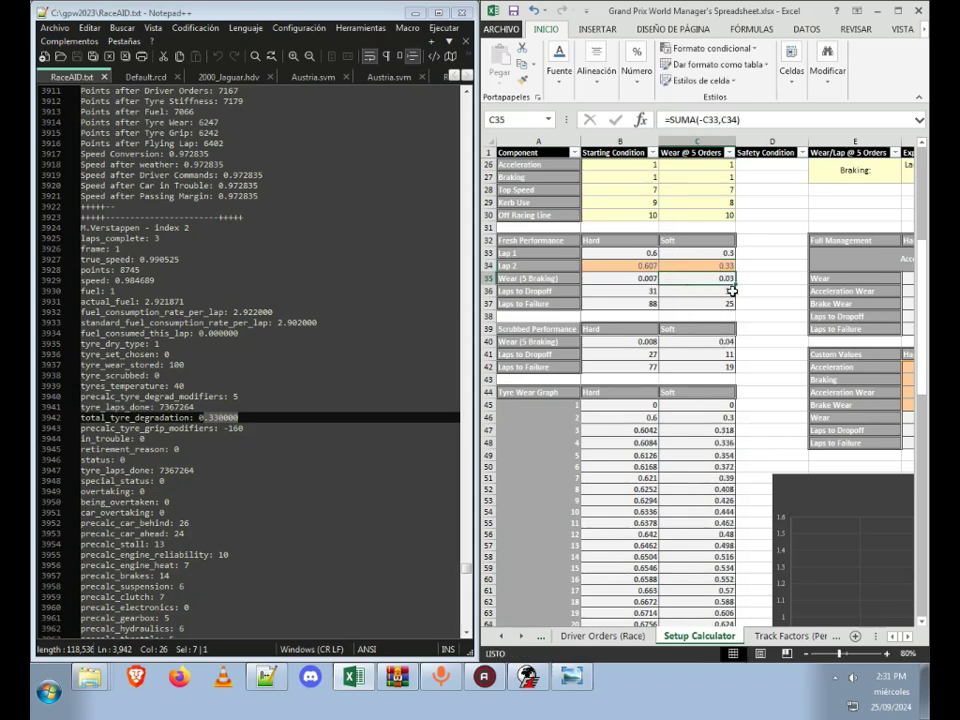
Step: Maximise Excel and set the Custom Values Acceleration in F42 to 5
{"action": "left_click", "coordinate": [903, 10]}
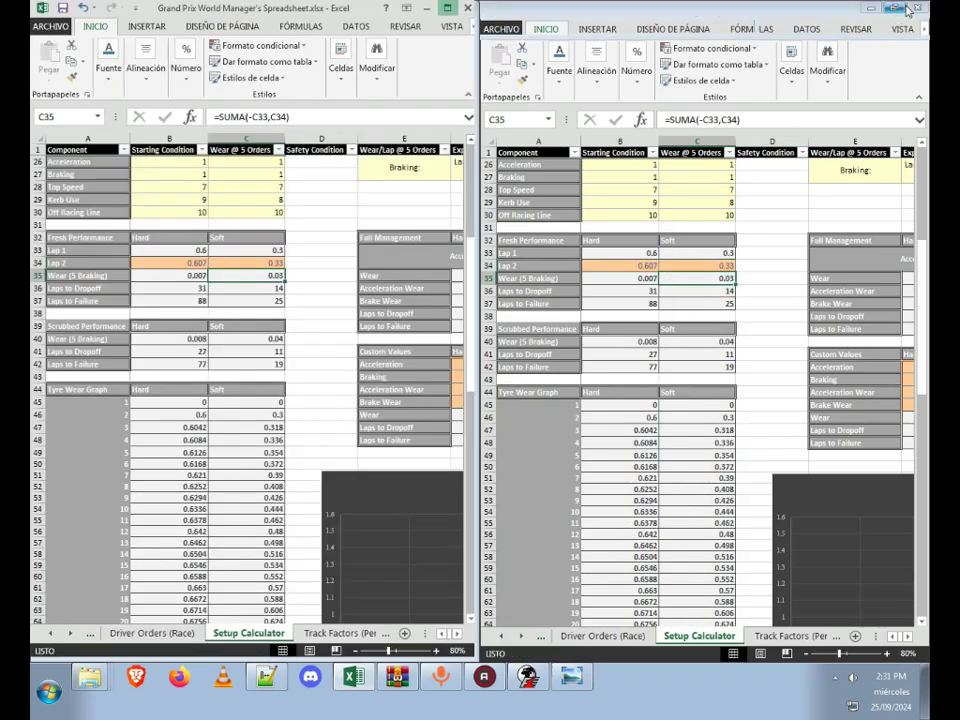
{"action": "left_click", "coordinate": [545, 362]}
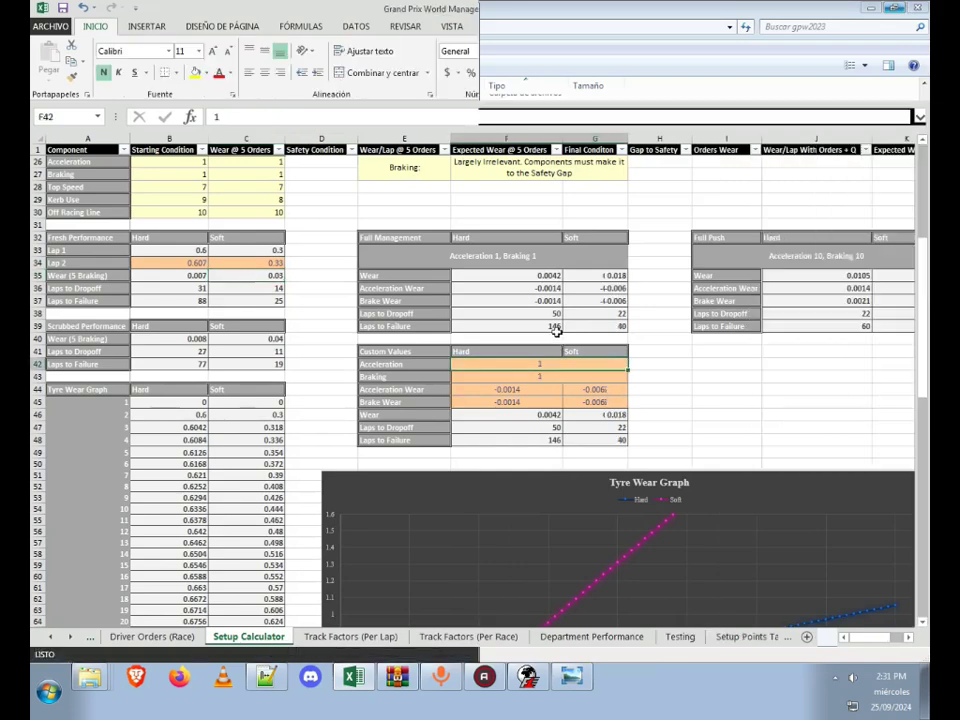
{"action": "type", "text": "6"}
{"action": "scroll", "coordinate": [568, 296], "scroll_direction": "down", "scroll_amount": 3}
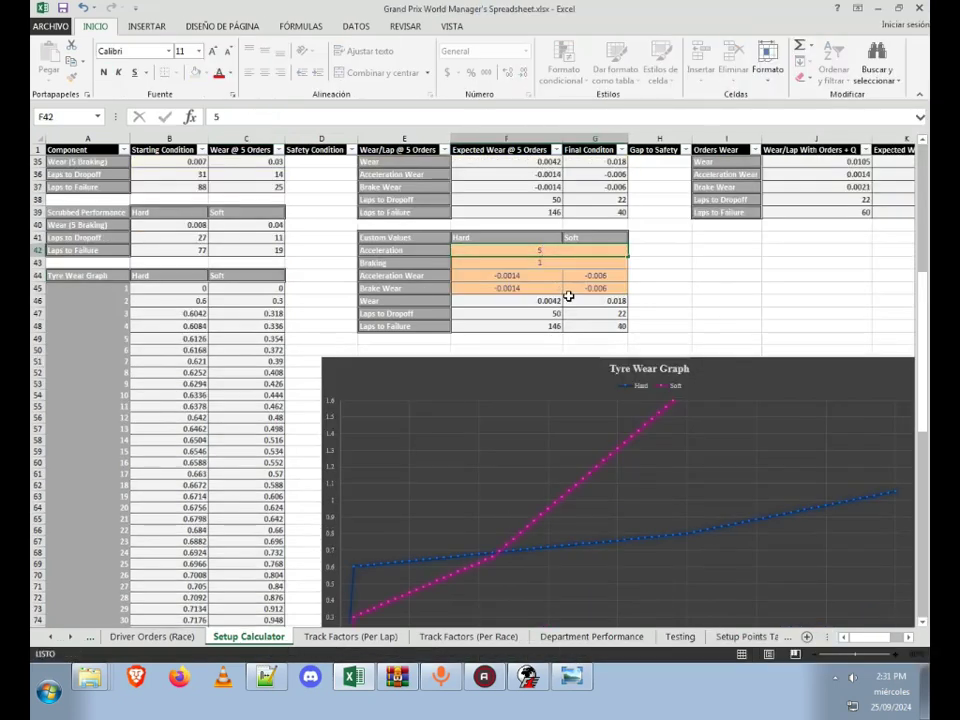
{"action": "key", "text": "BackSpace"}
{"action": "type", "text": "5"}
{"action": "key", "text": "Return"}
{"action": "type", "text": "5"}
{"action": "key", "text": "ctrl+Return"}
Step: Set custom Braking to 5 and view the updated Tyre Wear Graph below
{"action": "key", "text": "Return"}
{"action": "scroll", "coordinate": [620, 250], "scroll_direction": "down", "scroll_amount": 2}
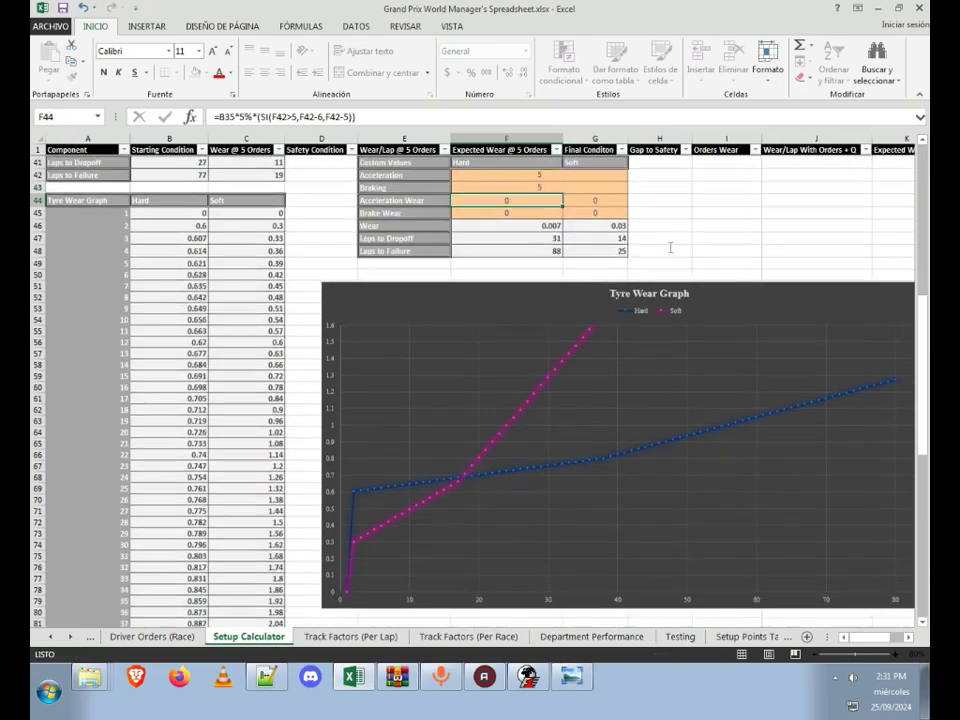
{"action": "scroll", "coordinate": [677, 225], "scroll_direction": "down", "scroll_amount": 2}
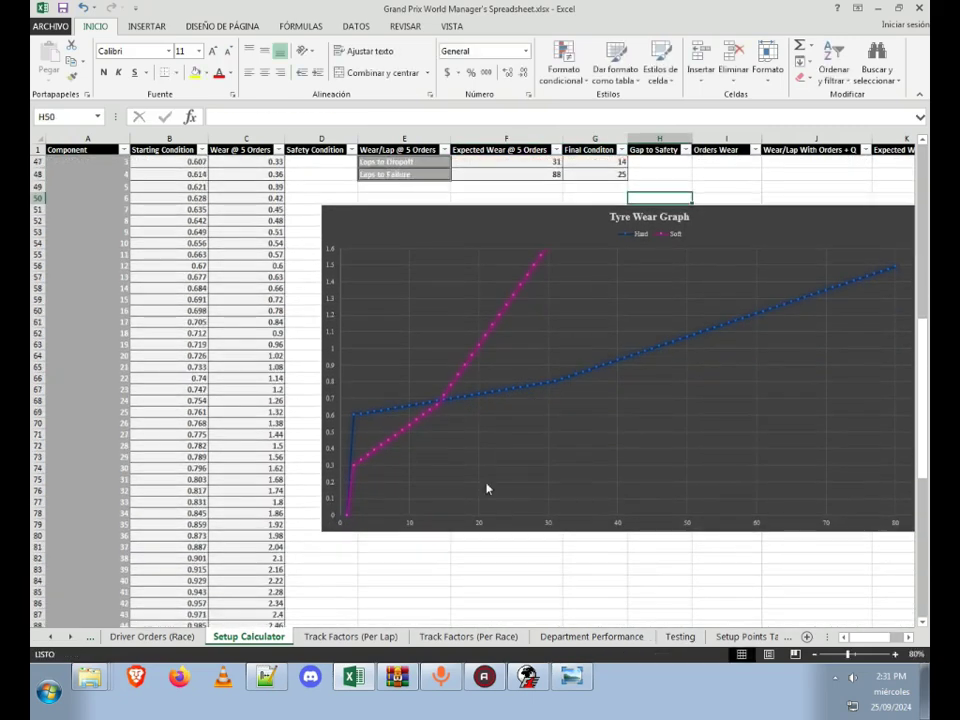
{"action": "left_click", "coordinate": [411, 568]}
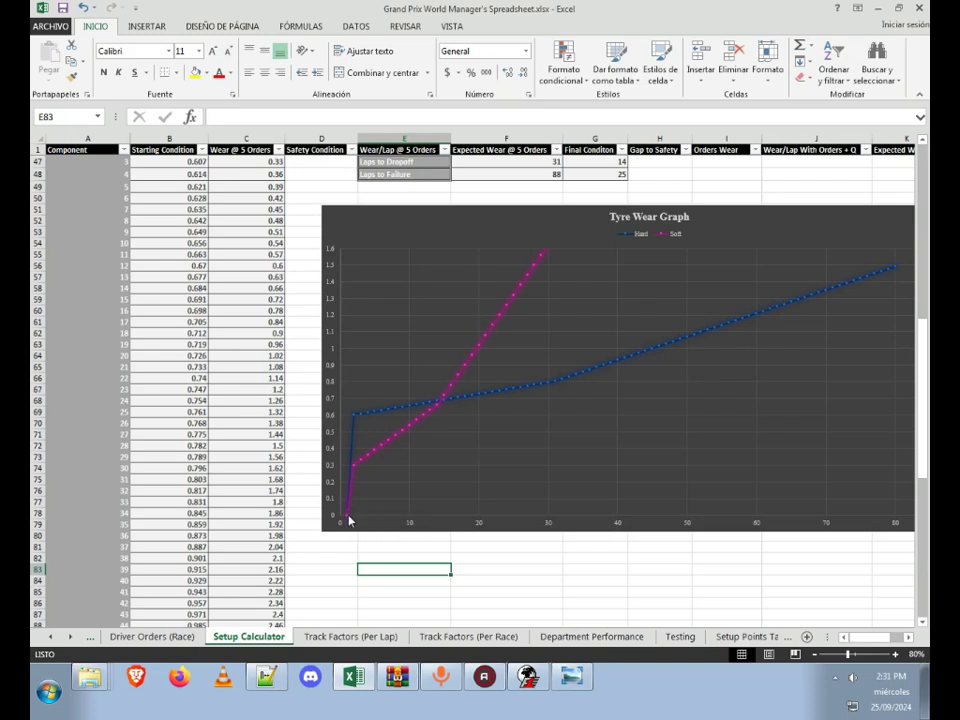
{"action": "mouse_move", "coordinate": [357, 470]}
{"action": "mouse_move", "coordinate": [513, 302]}
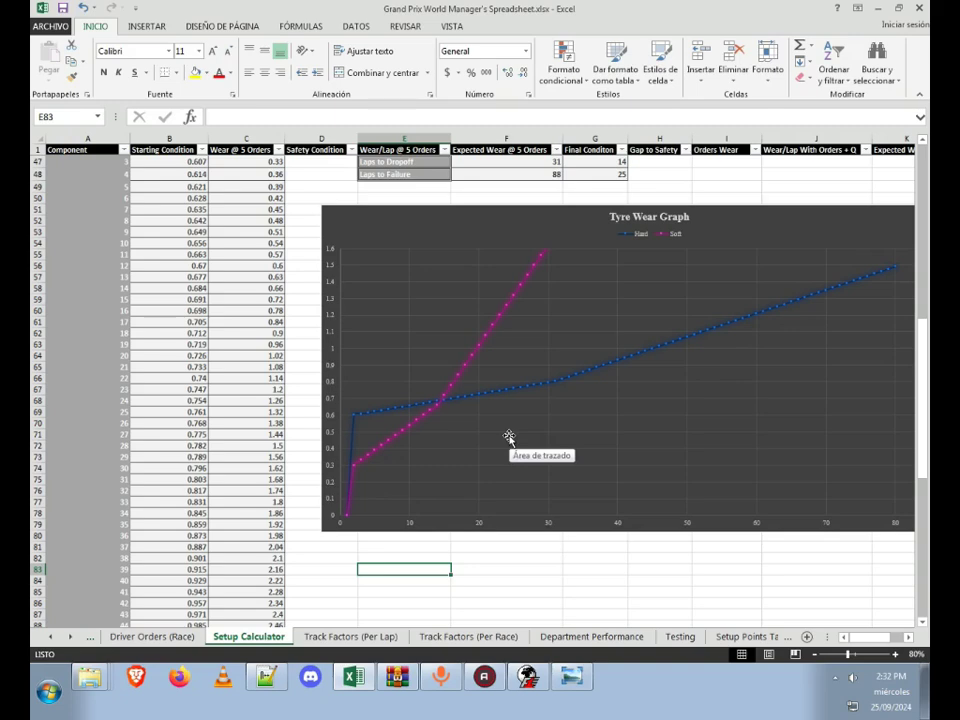
{"action": "scroll", "coordinate": [509, 437], "scroll_direction": "up", "scroll_amount": 3}
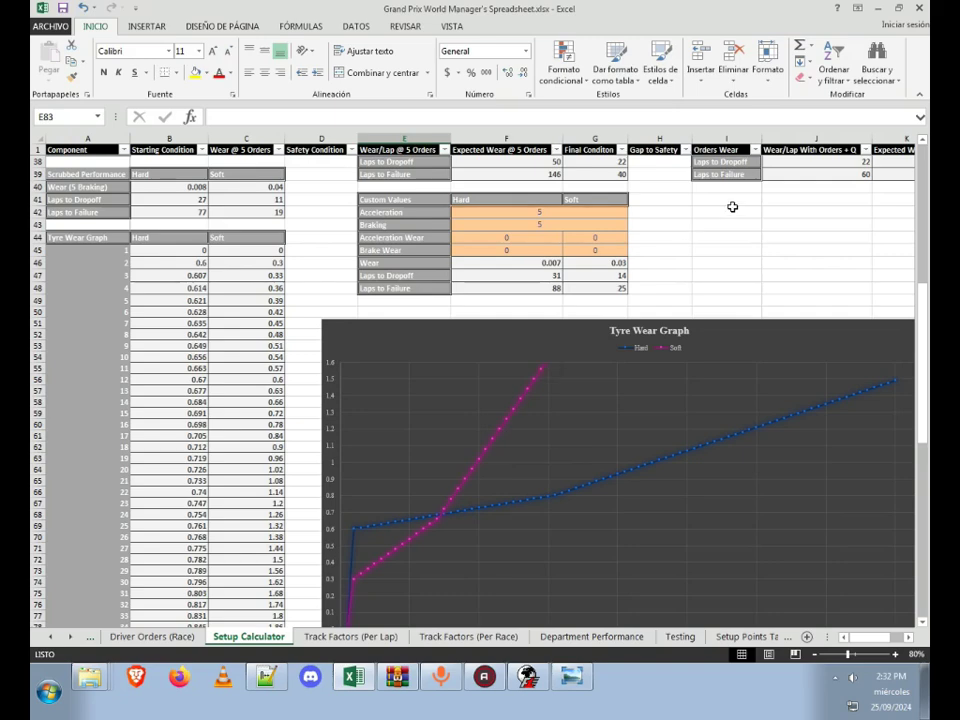
Step: Inspect the Full Management wear and laps-to-failure formulas and the Full Push dropoff results
{"action": "scroll", "coordinate": [733, 214], "scroll_direction": "up", "scroll_amount": 4}
{"action": "left_click", "coordinate": [490, 288]}
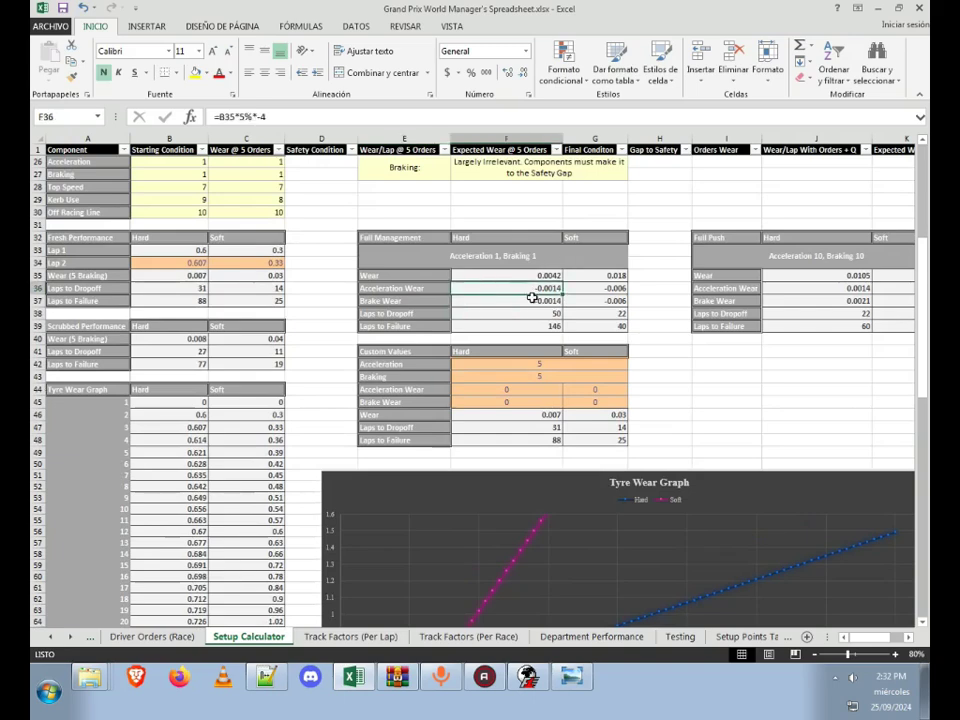
{"action": "left_click", "coordinate": [548, 325]}
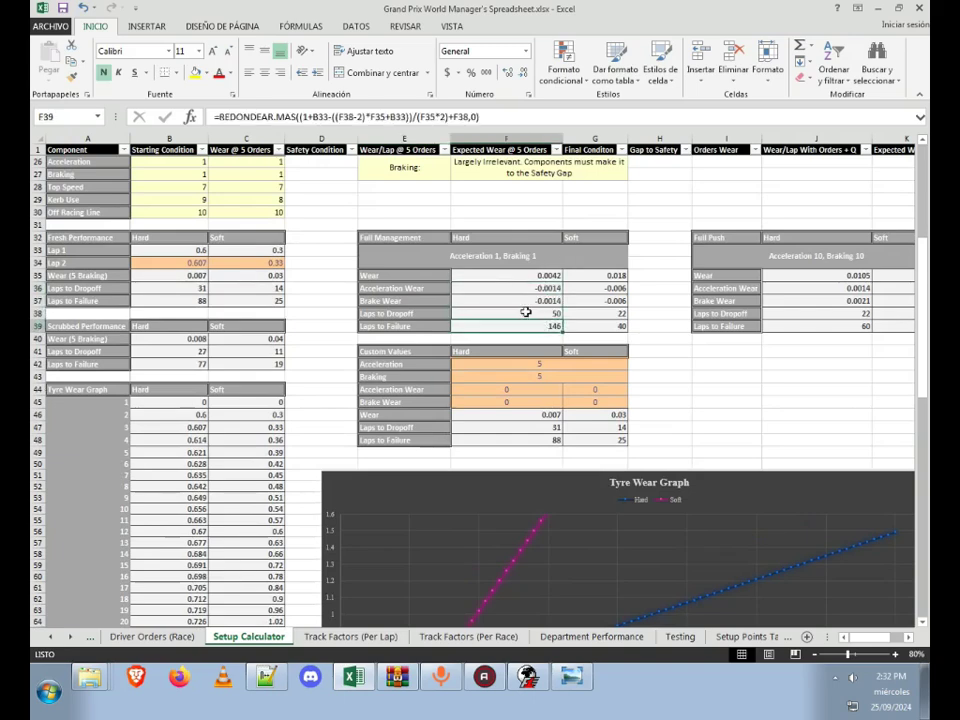
{"action": "left_click", "coordinate": [598, 314]}
{"action": "scroll", "coordinate": [600, 316], "scroll_direction": "down", "scroll_amount": 5}
{"action": "scroll", "coordinate": [600, 310], "scroll_direction": "up", "scroll_amount": 3}
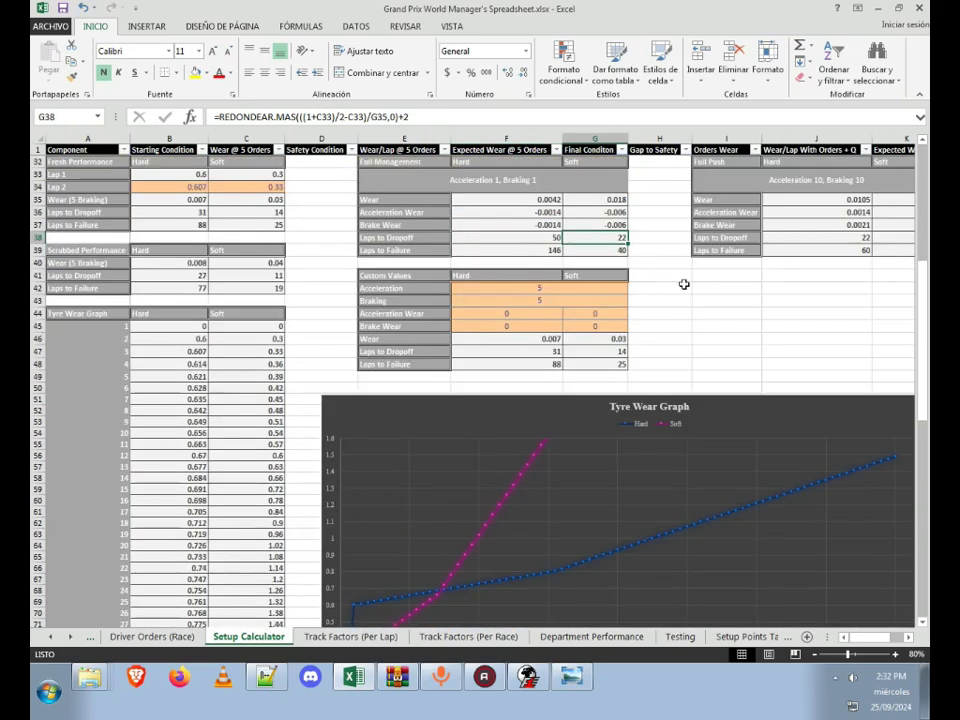
{"action": "scroll", "coordinate": [684, 284], "scroll_direction": "up", "scroll_amount": 2}
{"action": "left_click", "coordinate": [851, 343]}
{"action": "left_click", "coordinate": [851, 315]}
{"action": "key", "text": "Right"}
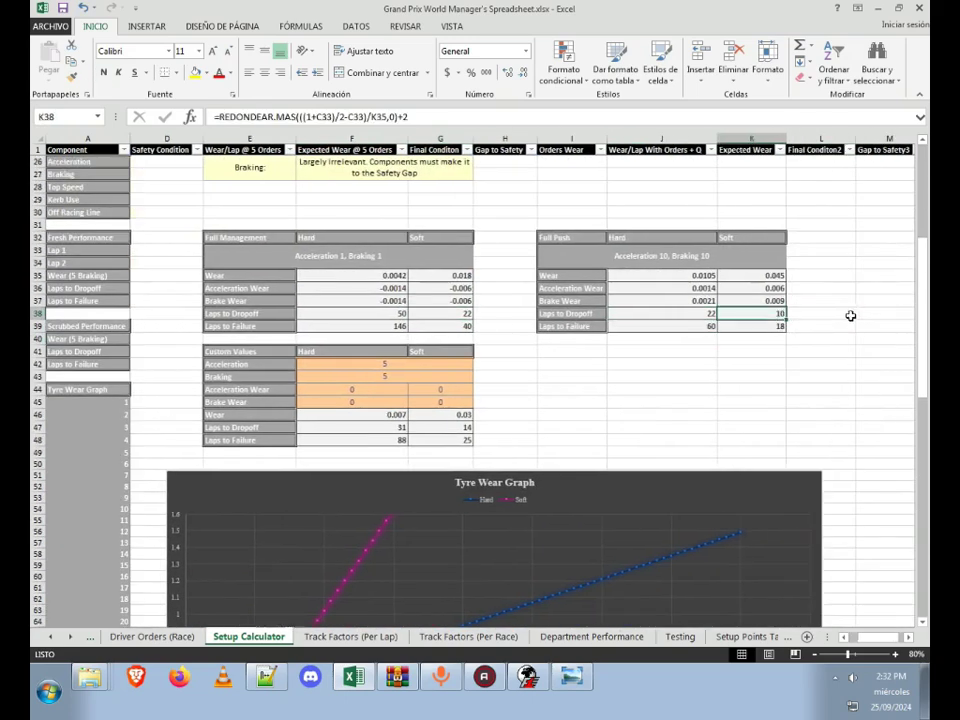
{"action": "key", "text": "Left"}
{"action": "key", "text": "Left"}
{"action": "key", "text": "Home"}
Step: Change the Custom Values Acceleration from 5 to 1 and Braking to 3
{"action": "left_click", "coordinate": [390, 351]}
{"action": "scroll", "coordinate": [443, 357], "scroll_direction": "down", "scroll_amount": 3}
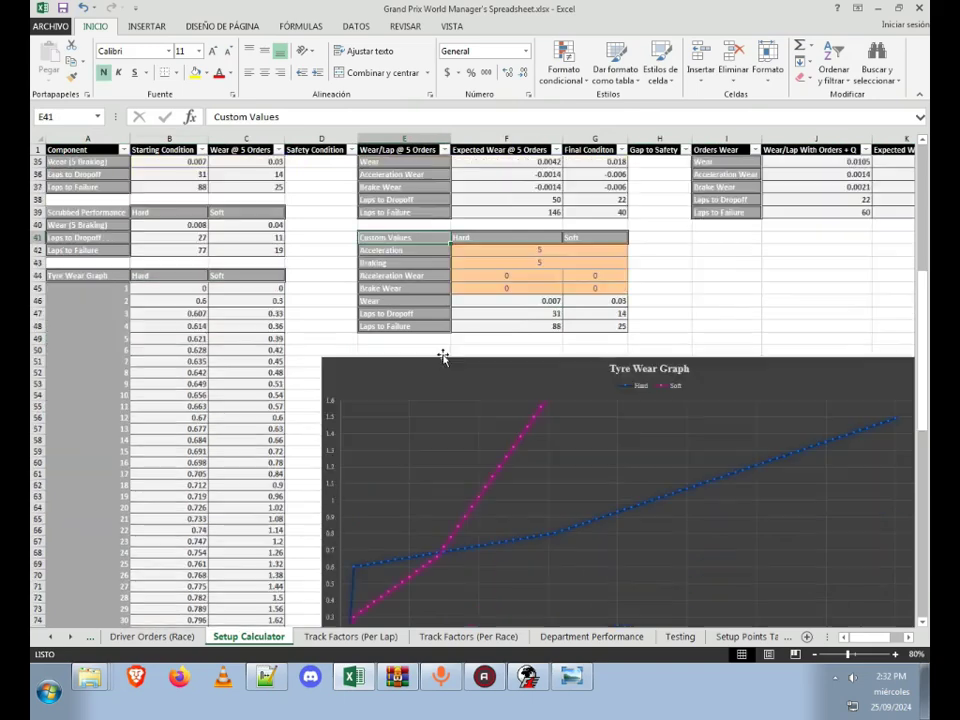
{"action": "scroll", "coordinate": [443, 357], "scroll_direction": "down", "scroll_amount": 2}
{"action": "scroll", "coordinate": [437, 302], "scroll_direction": "up", "scroll_amount": 2}
{"action": "left_click", "coordinate": [504, 256]}
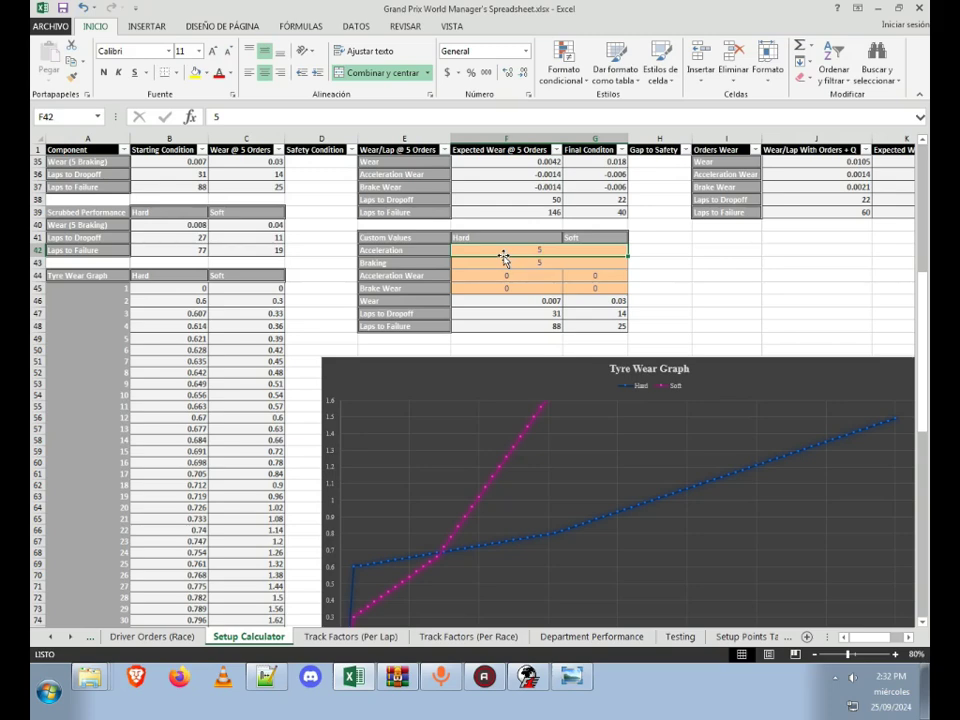
{"action": "type", "text": "1"}
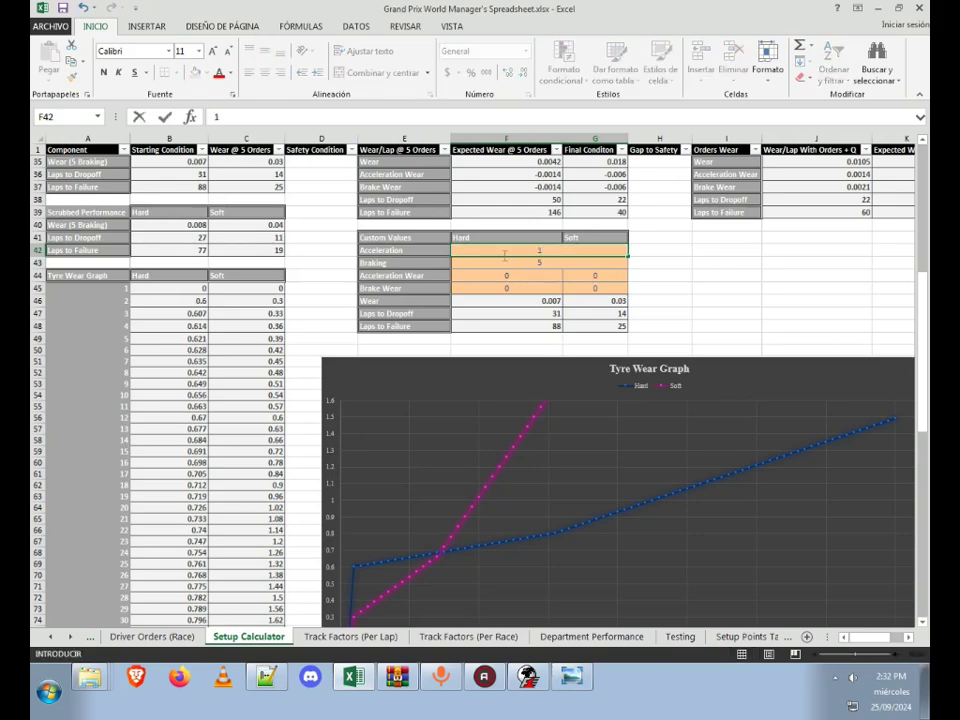
{"action": "key", "text": "Return"}
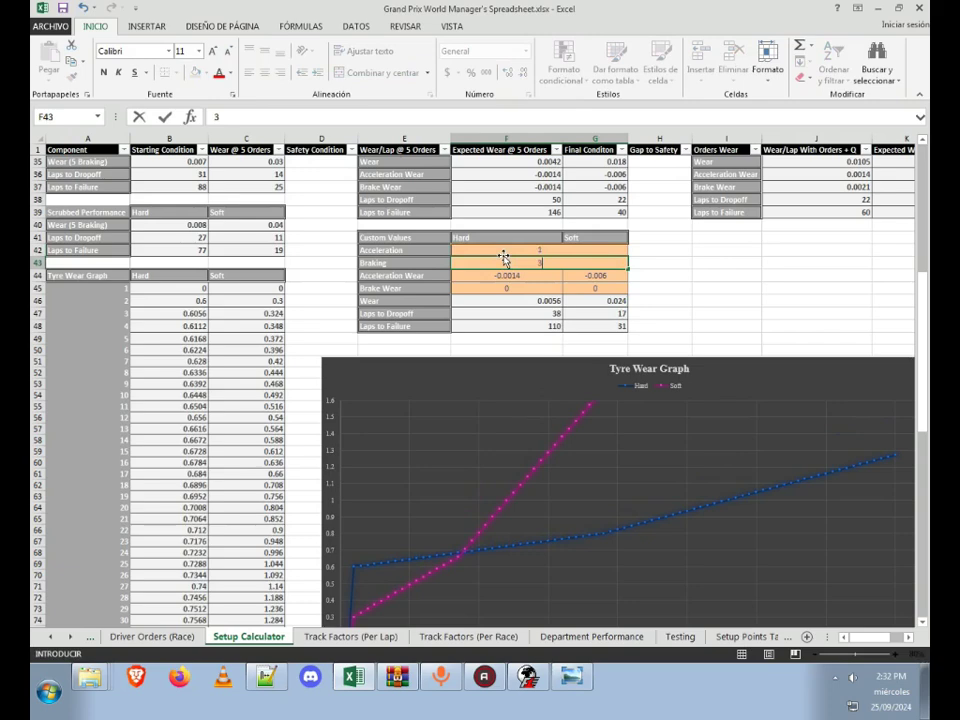
{"action": "type", "text": "3"}
{"action": "key", "text": "Return"}
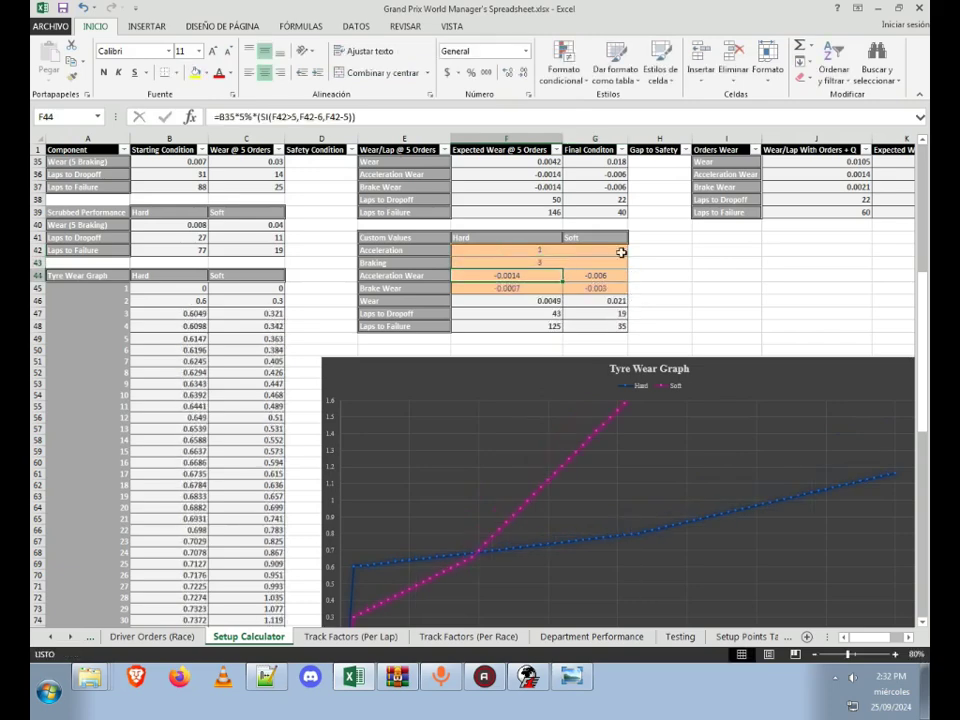
Step: Check the recalculated Hard laps-to-dropoff (43) and Soft laps-to-failure (35) formulas
{"action": "scroll", "coordinate": [606, 259], "scroll_direction": "down", "scroll_amount": 5}
{"action": "scroll", "coordinate": [635, 254], "scroll_direction": "up", "scroll_amount": 3}
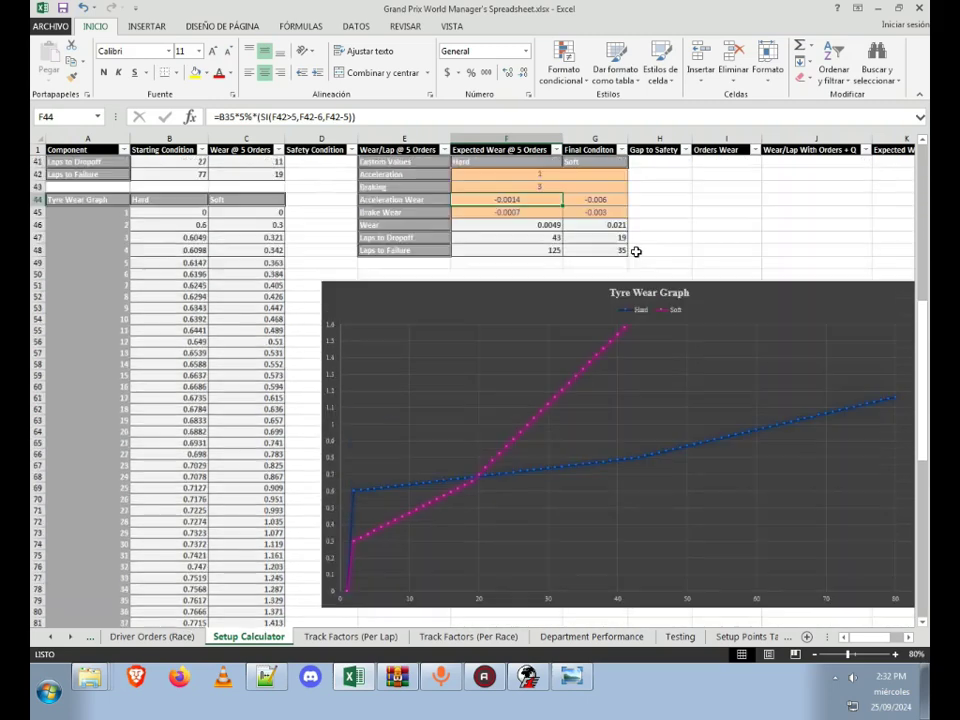
{"action": "left_click", "coordinate": [525, 238]}
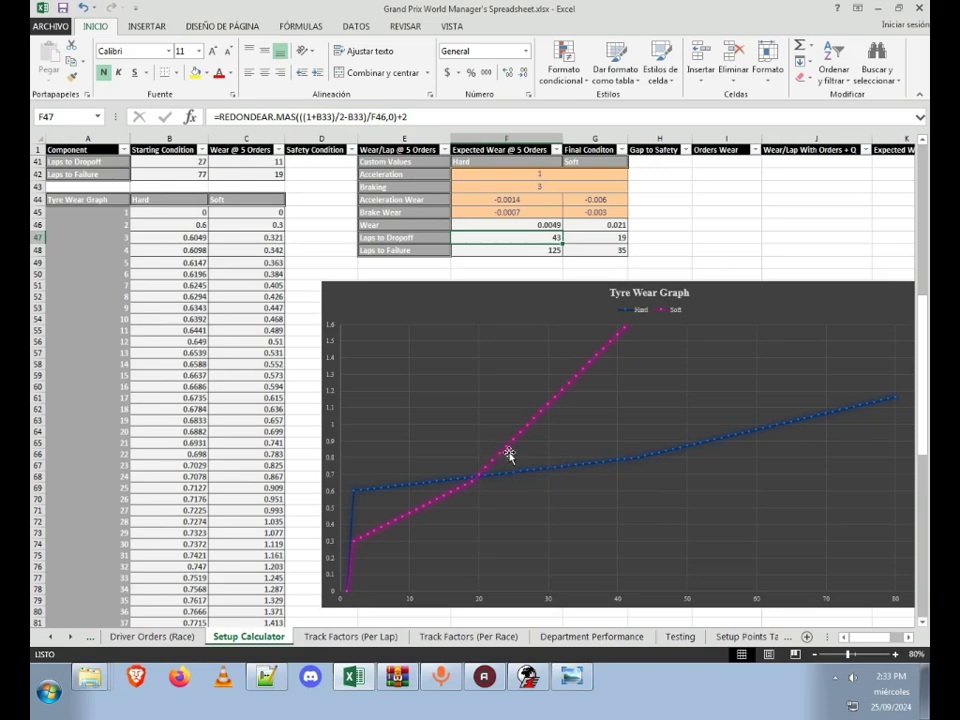
{"action": "left_click", "coordinate": [590, 252]}
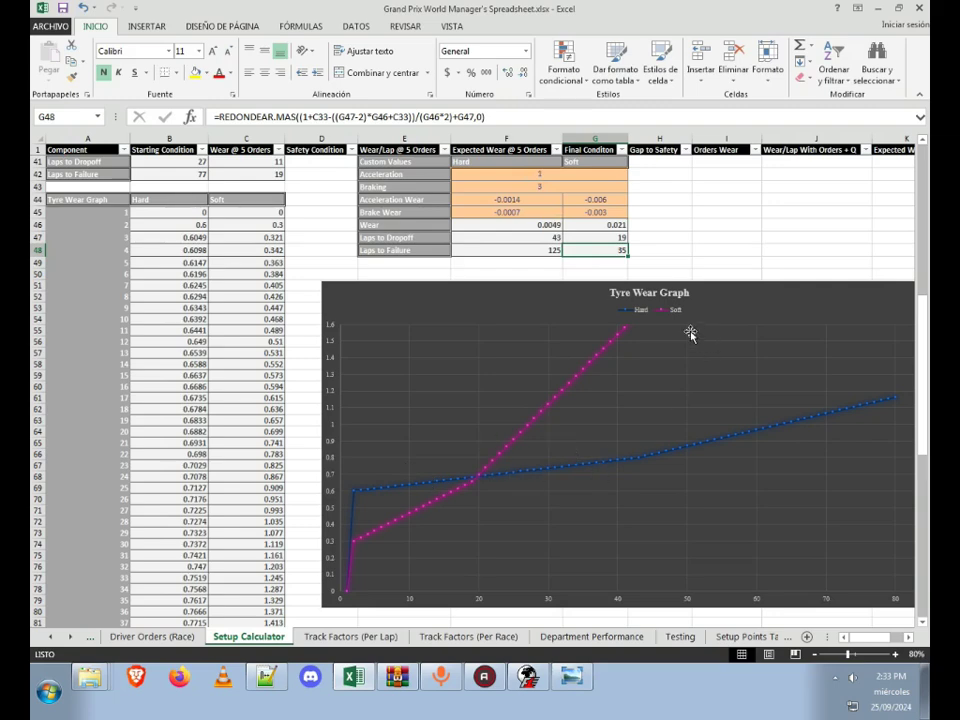
{"action": "mouse_move", "coordinate": [576, 379]}
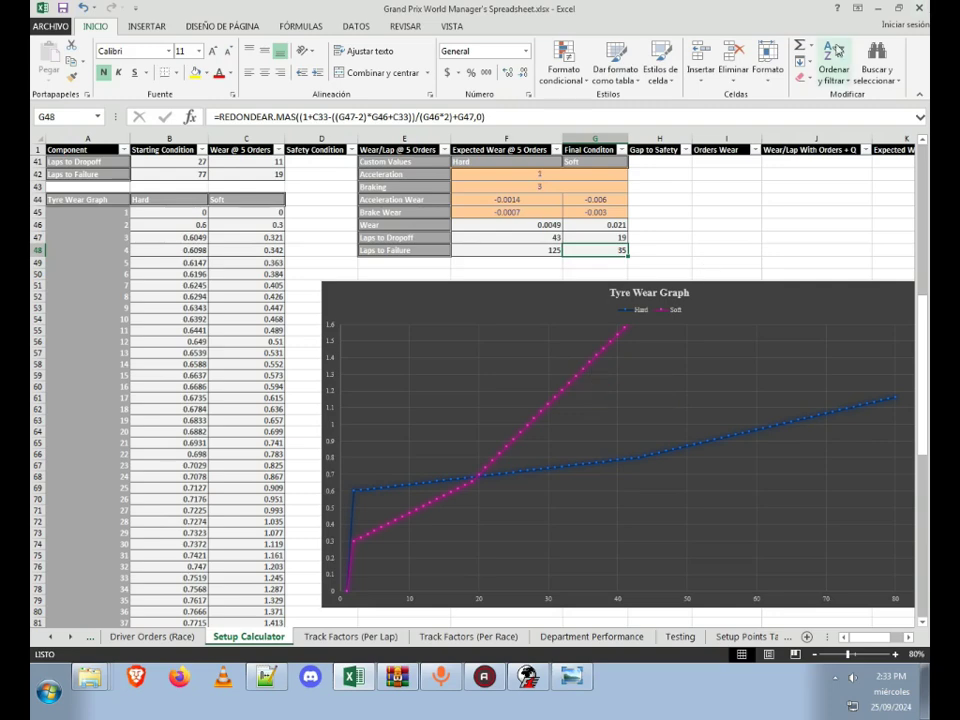
{"action": "left_click", "coordinate": [558, 186]}
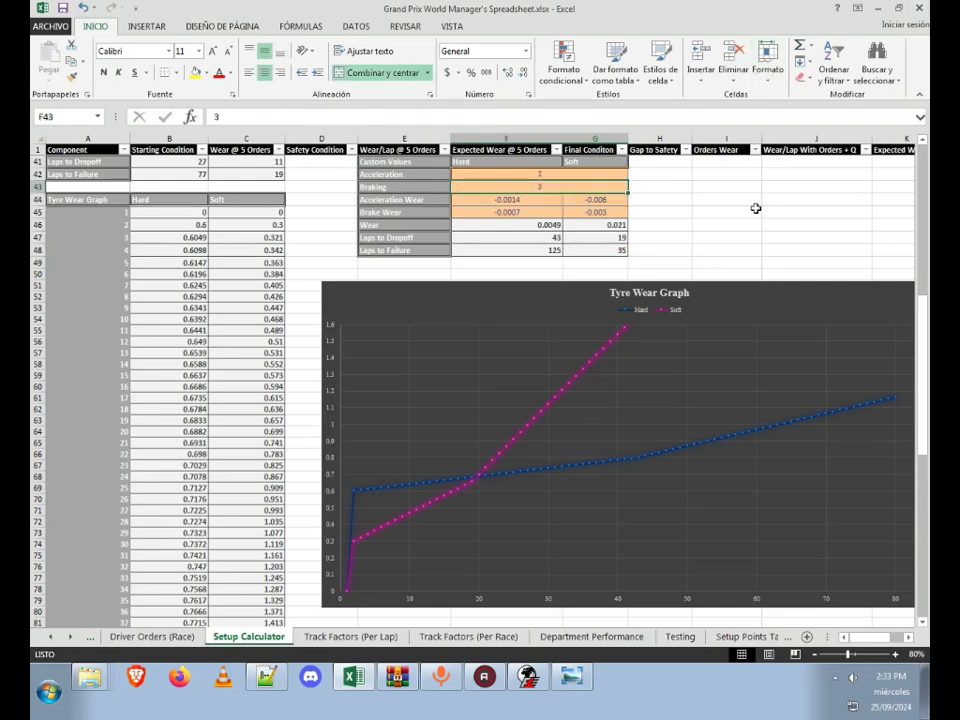
Step: Enter custom Braking 1 and verify Hard dropoff 50 / failure 146, Soft 22 / 40
{"action": "type", "text": "1"}
{"action": "key", "text": "Return"}
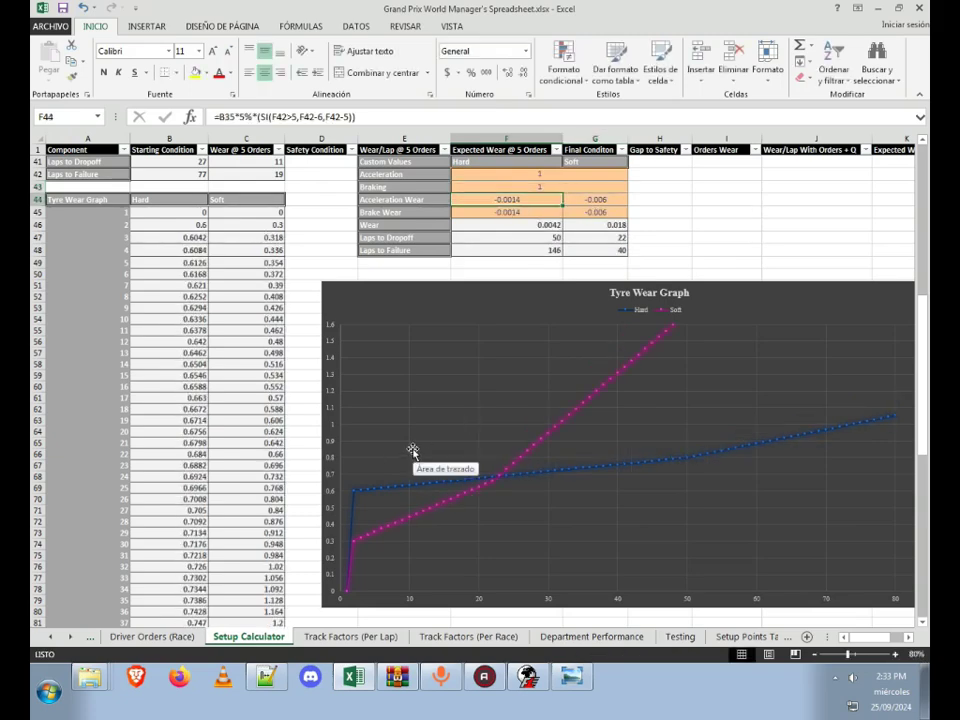
{"action": "left_click", "coordinate": [696, 187]}
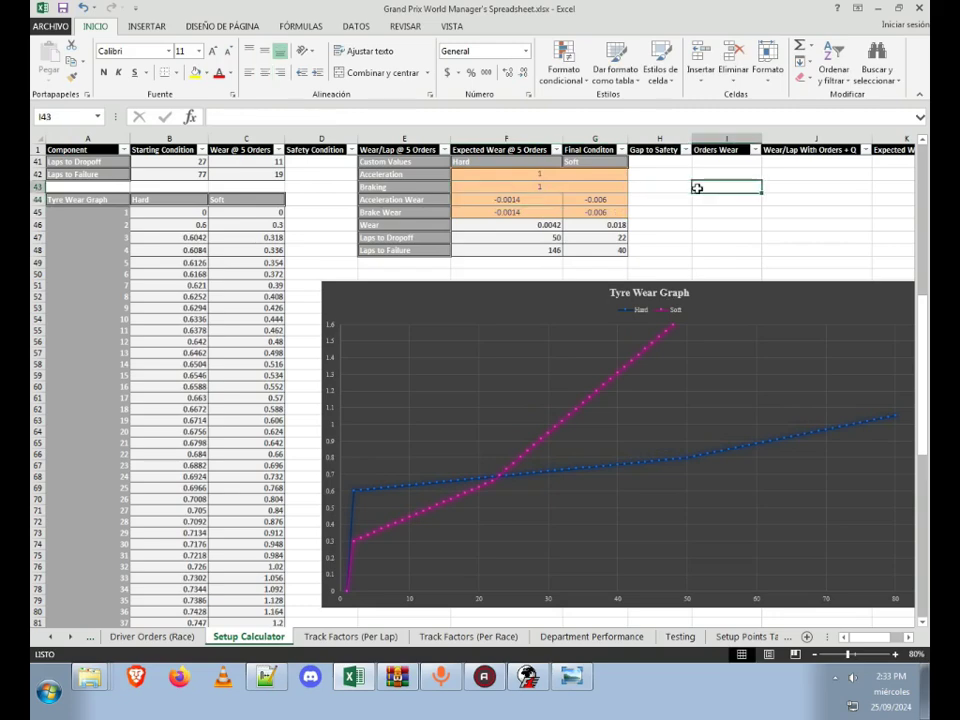
{"action": "left_click", "coordinate": [603, 246]}
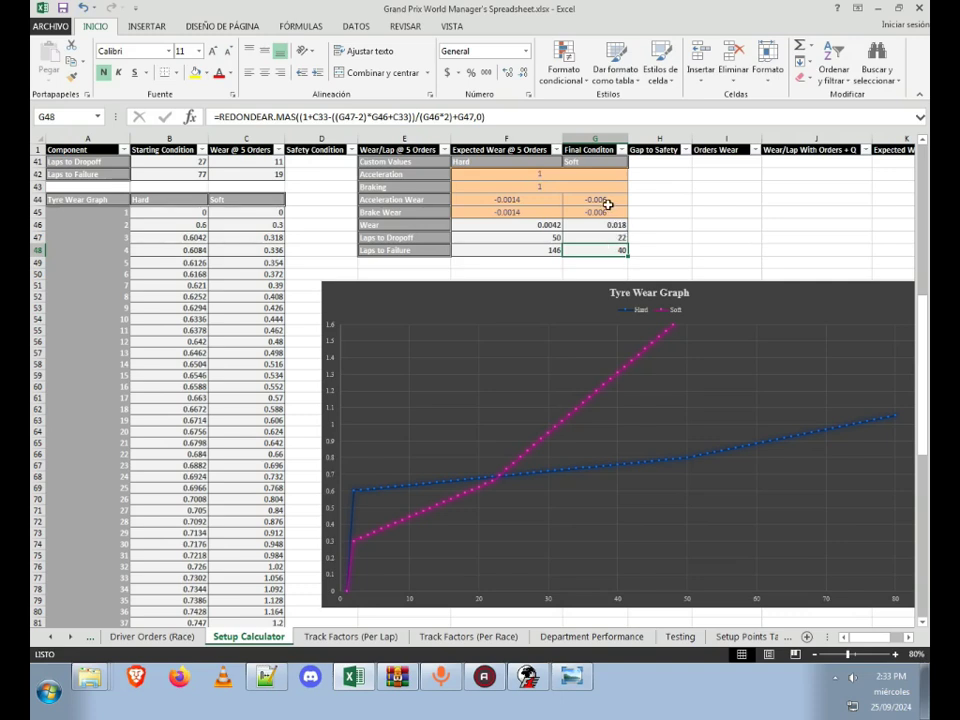
{"action": "left_click", "coordinate": [532, 248]}
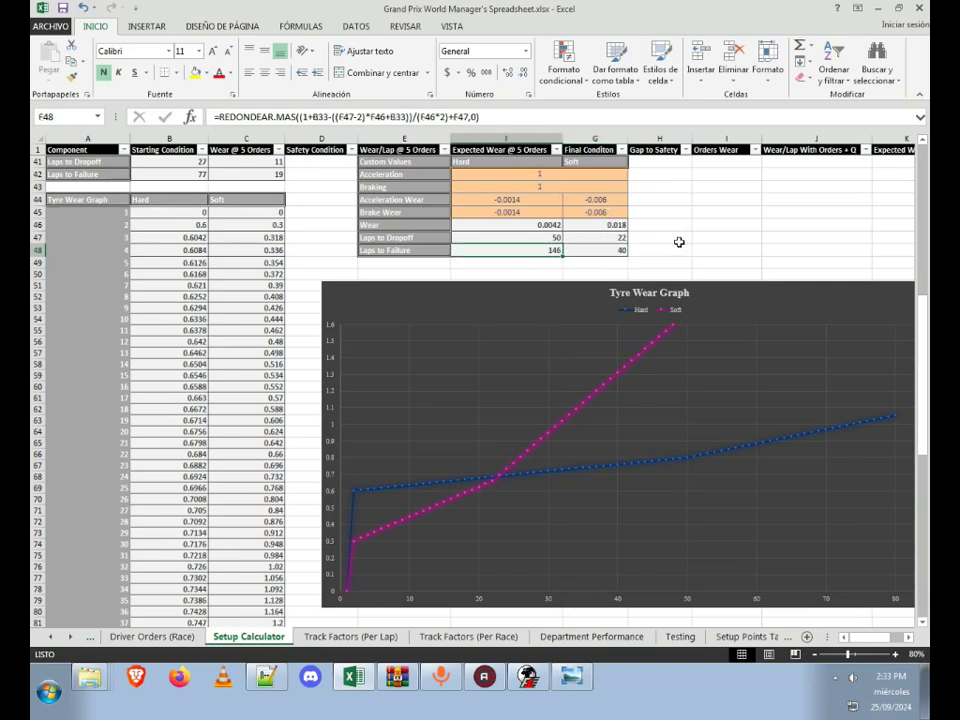
{"action": "left_click", "coordinate": [543, 238]}
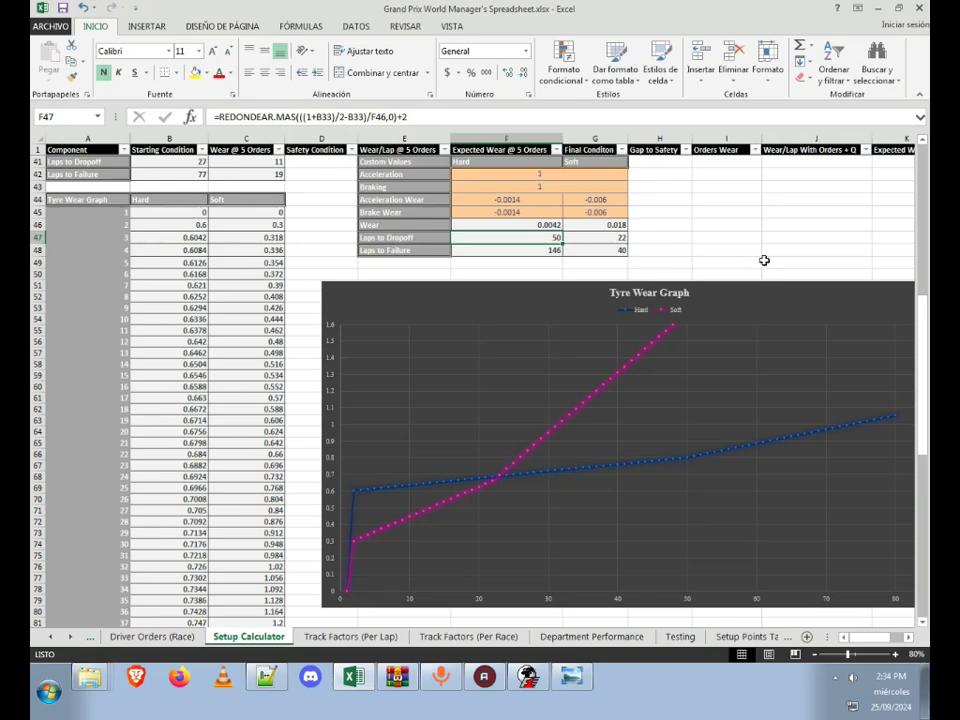
Step: Scroll to the top of the Setup Calculator, then switch to the Track Factors (Per Lap) sheet
{"action": "scroll", "coordinate": [764, 260], "scroll_direction": "up", "scroll_amount": 13}
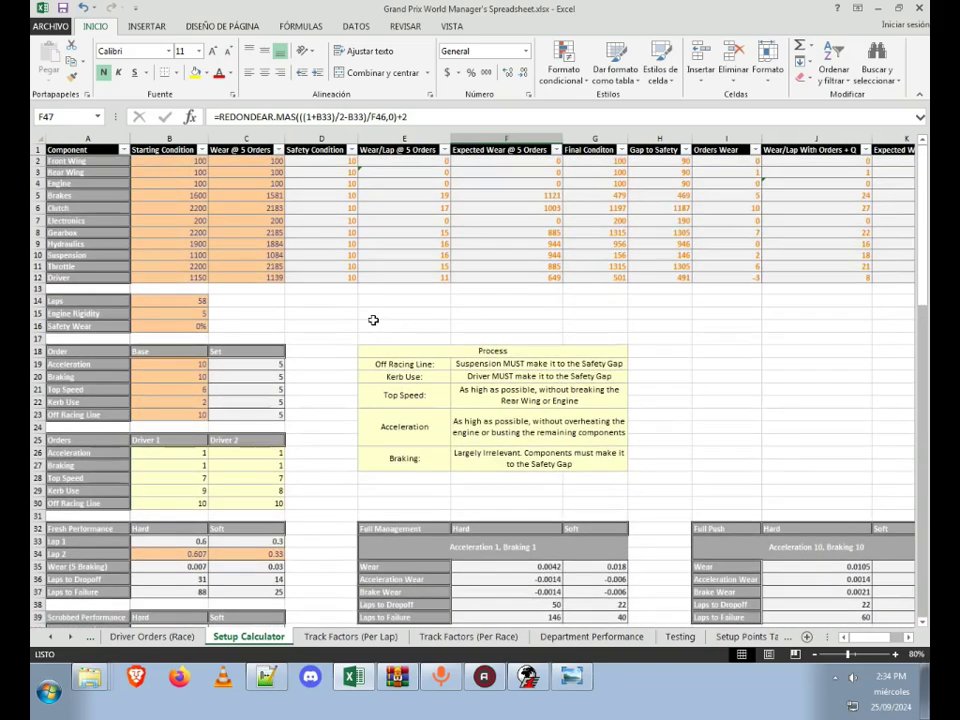
{"action": "left_click", "coordinate": [302, 325]}
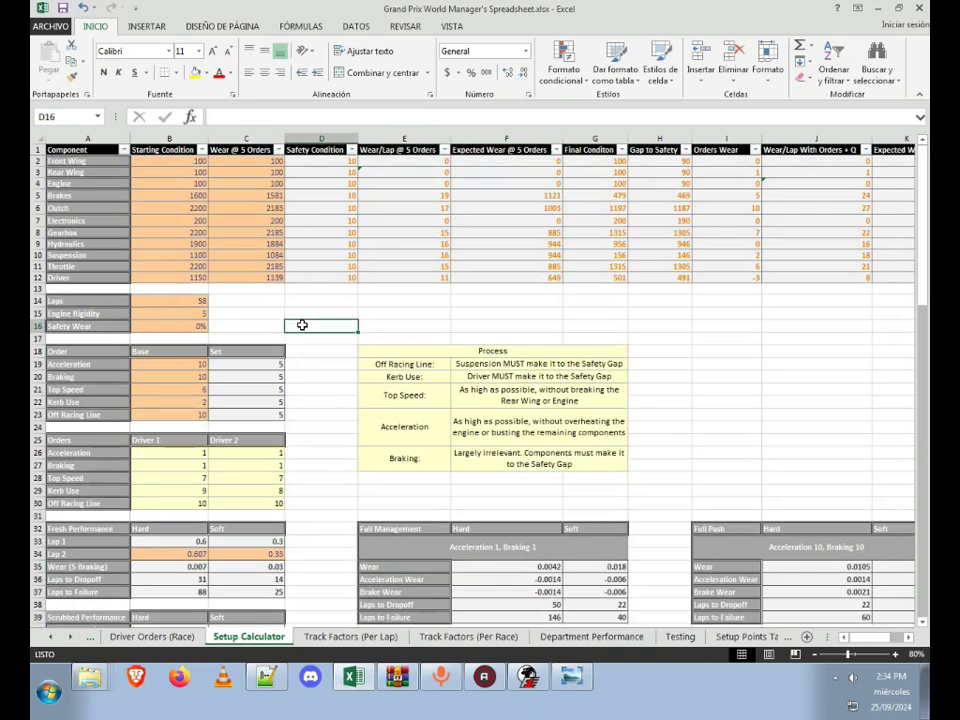
{"action": "mouse_move", "coordinate": [93, 160]}
{"action": "left_mouse_down"}
{"action": "mouse_move", "coordinate": [92, 149]}
{"action": "mouse_move", "coordinate": [94, 160]}
{"action": "left_mouse_up"}
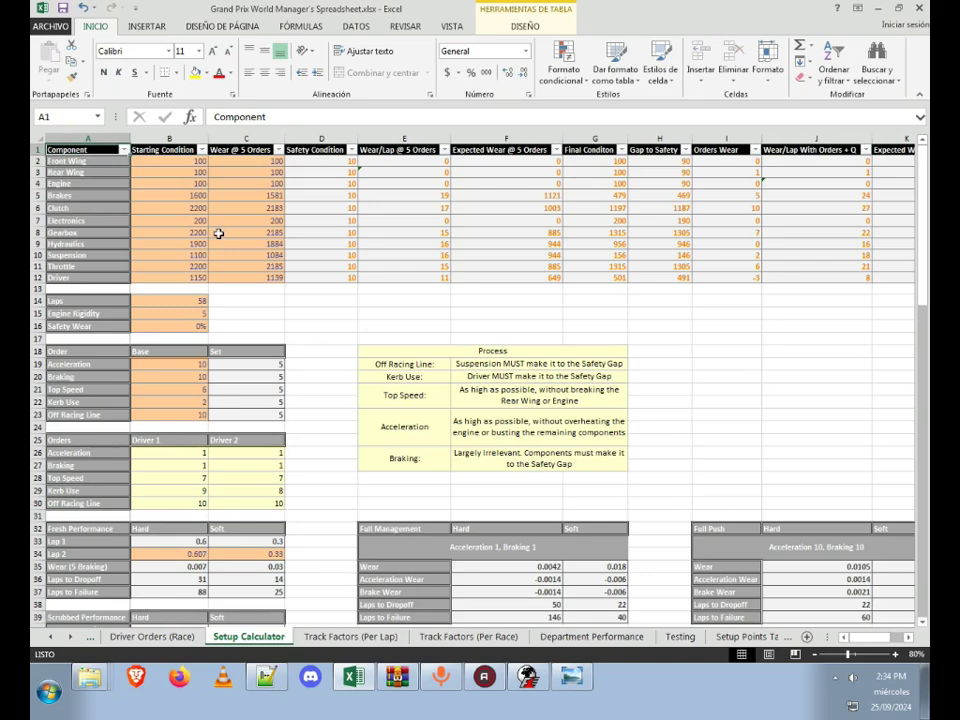
{"action": "left_click", "coordinate": [347, 641]}
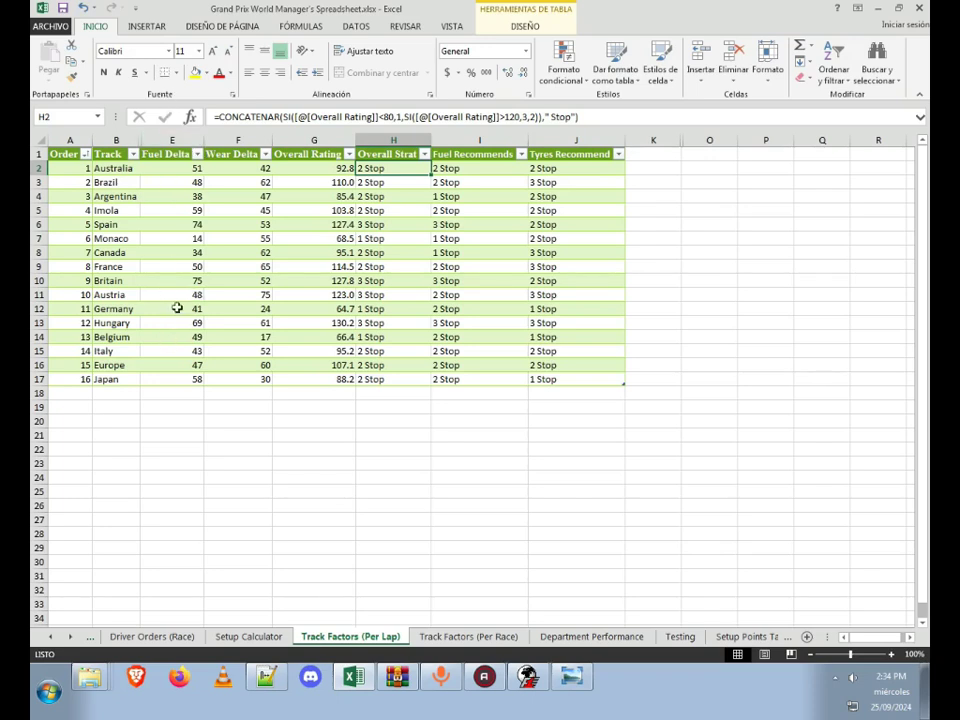
{"action": "left_click", "coordinate": [181, 171]}
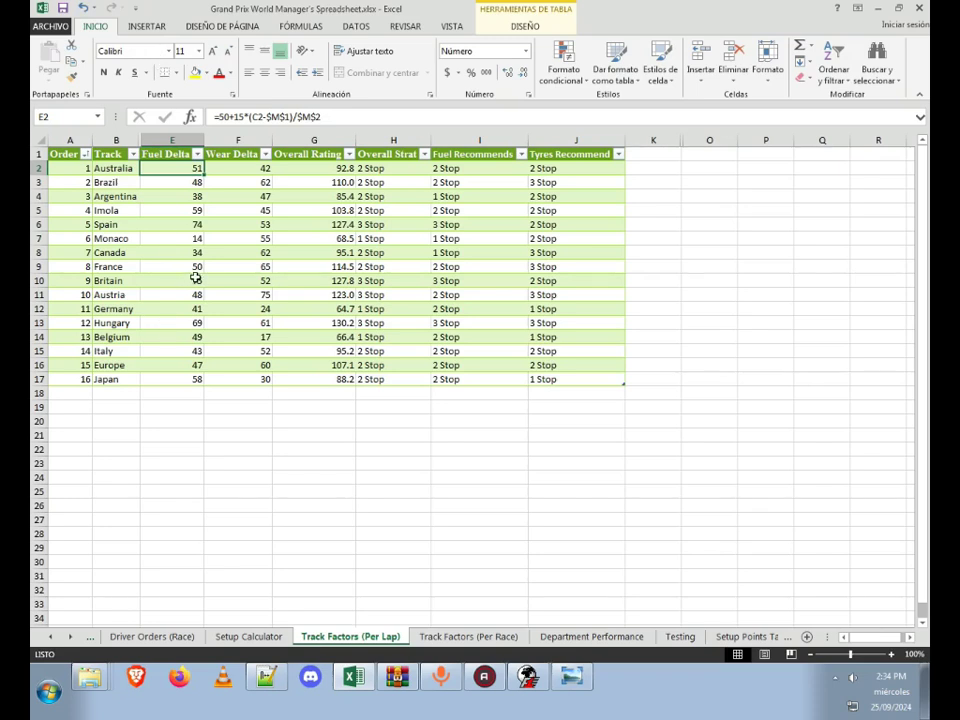
{"action": "left_click", "coordinate": [245, 178]}
{"action": "double_click", "coordinate": [250, 168]}
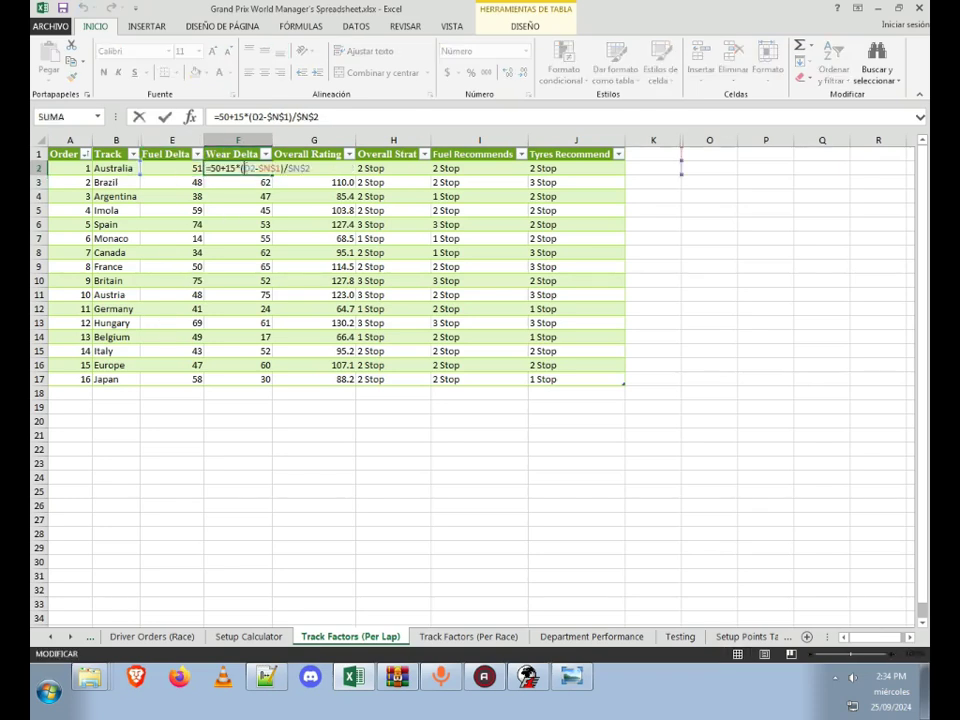
{"action": "left_click", "coordinate": [255, 223]}
{"action": "left_click", "coordinate": [140, 116]}
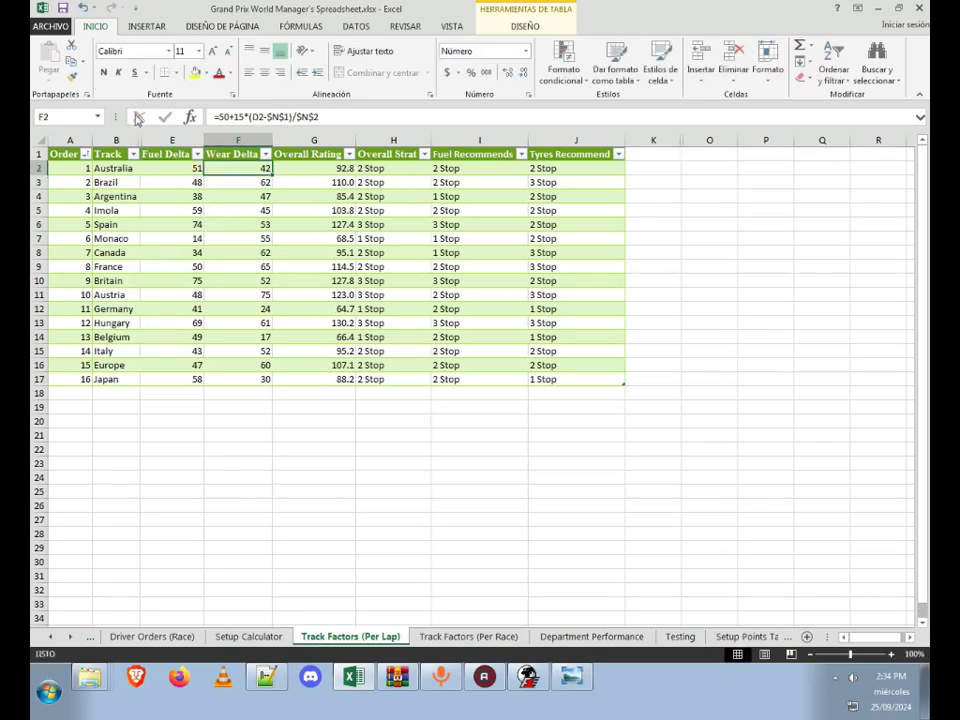
{"action": "left_click", "coordinate": [419, 173]}
{"action": "left_click", "coordinate": [493, 178]}
{"action": "left_click_drag", "start_coordinate": [493, 178], "coordinate": [528, 168]}
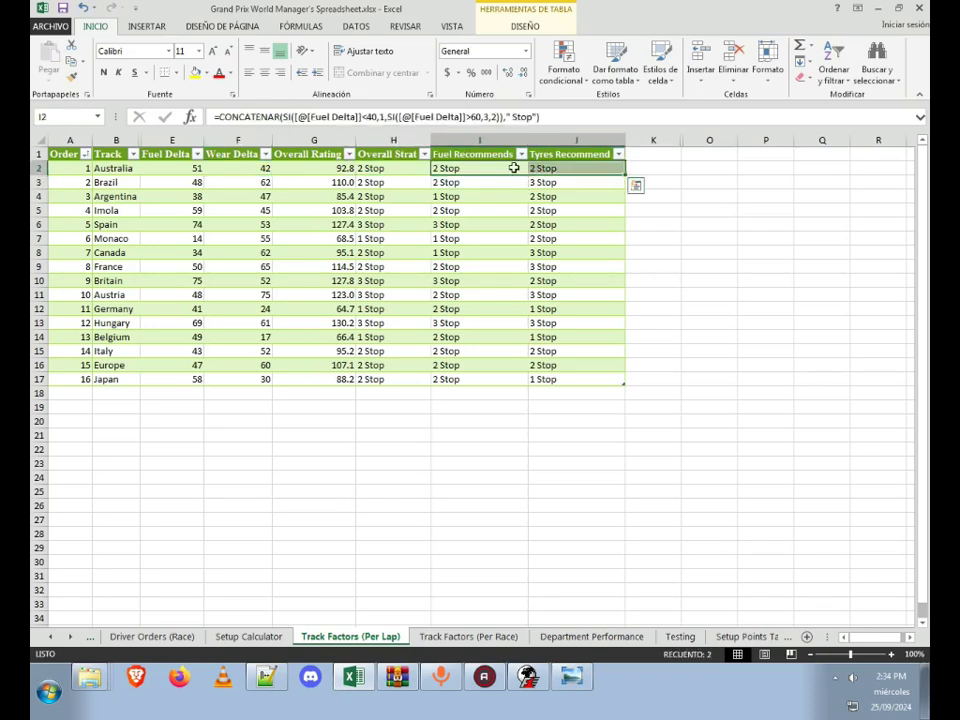
{"action": "left_click", "coordinate": [160, 180]}
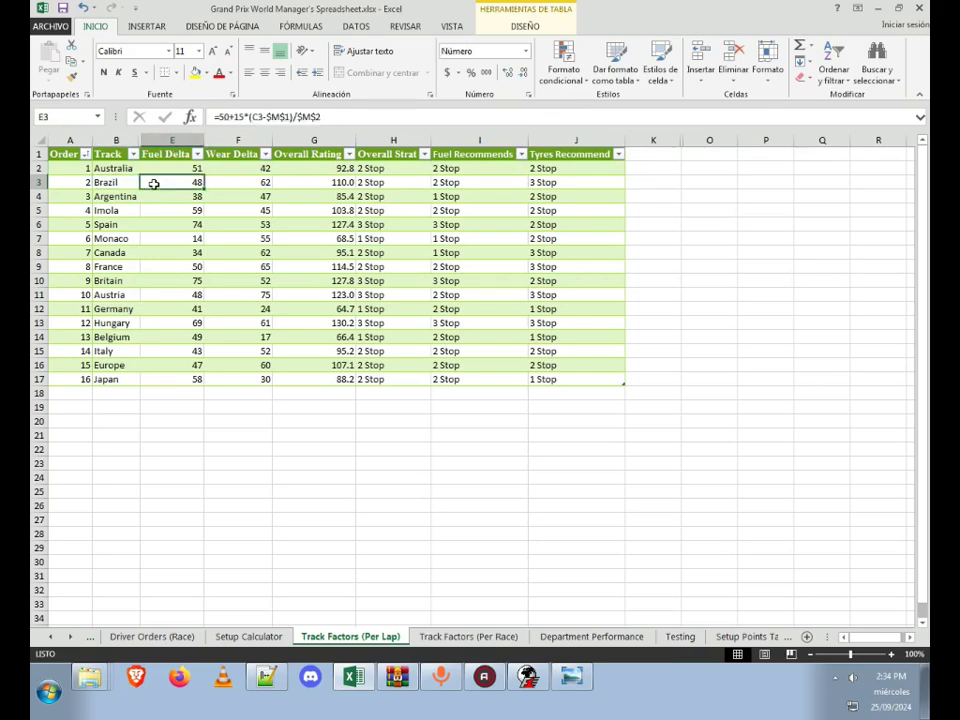
{"action": "key", "text": "Right"}
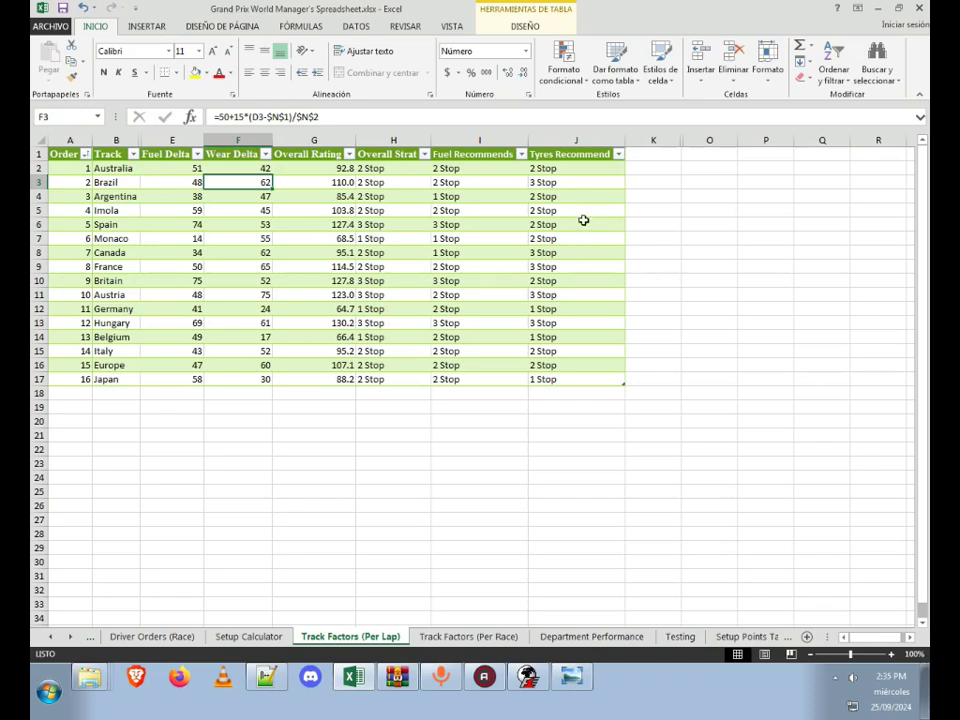
{"action": "left_click", "coordinate": [547, 183]}
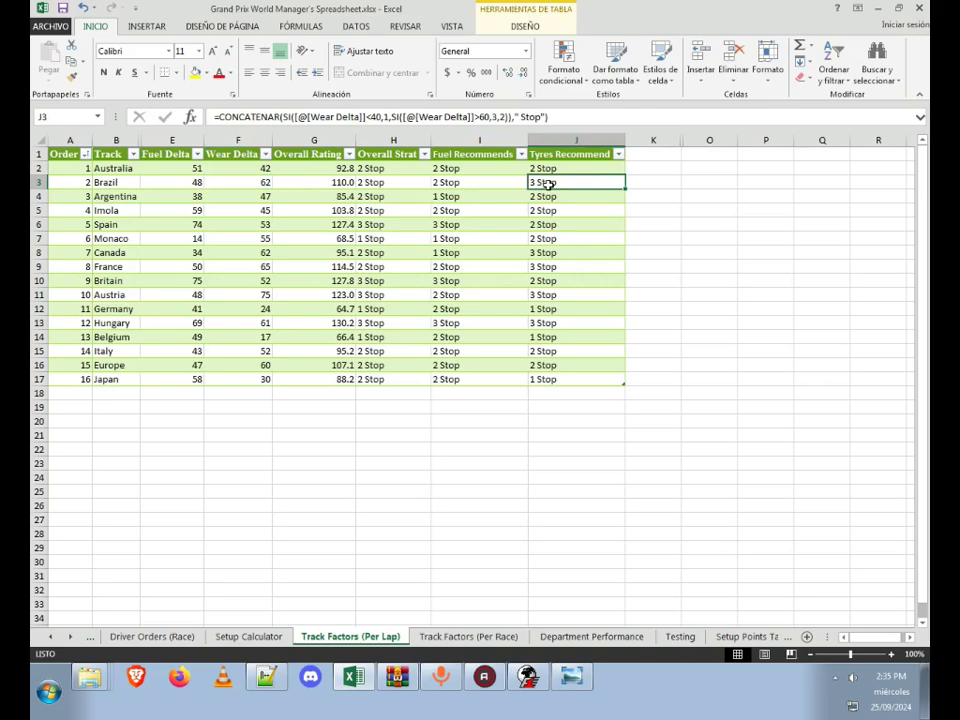
{"action": "left_click", "coordinate": [491, 186]}
{"action": "left_click", "coordinate": [176, 195]}
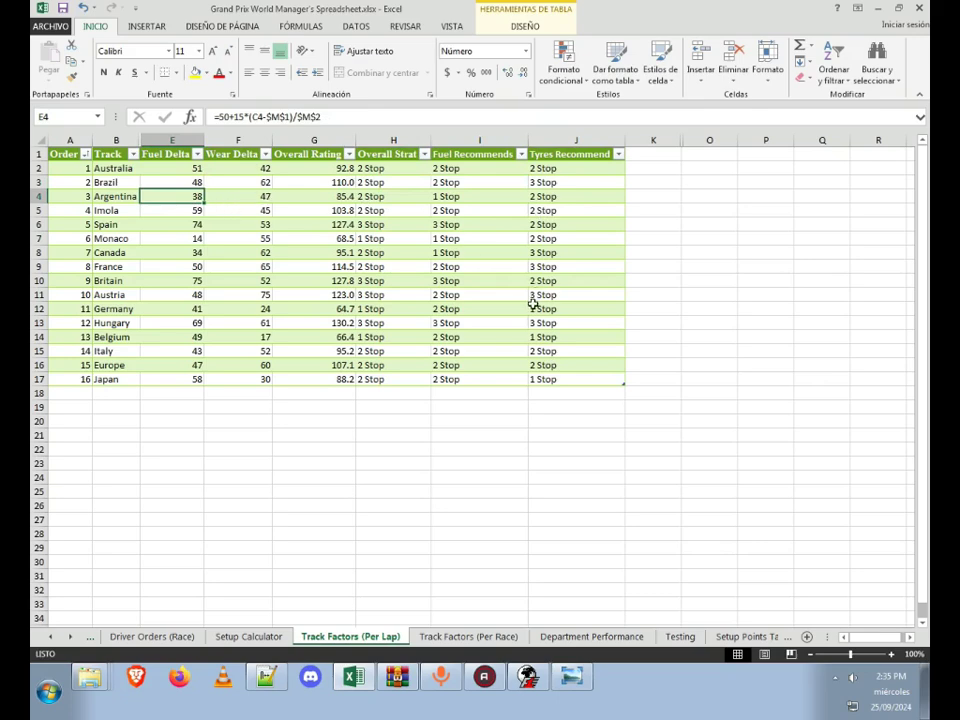
{"action": "left_click", "coordinate": [178, 227]}
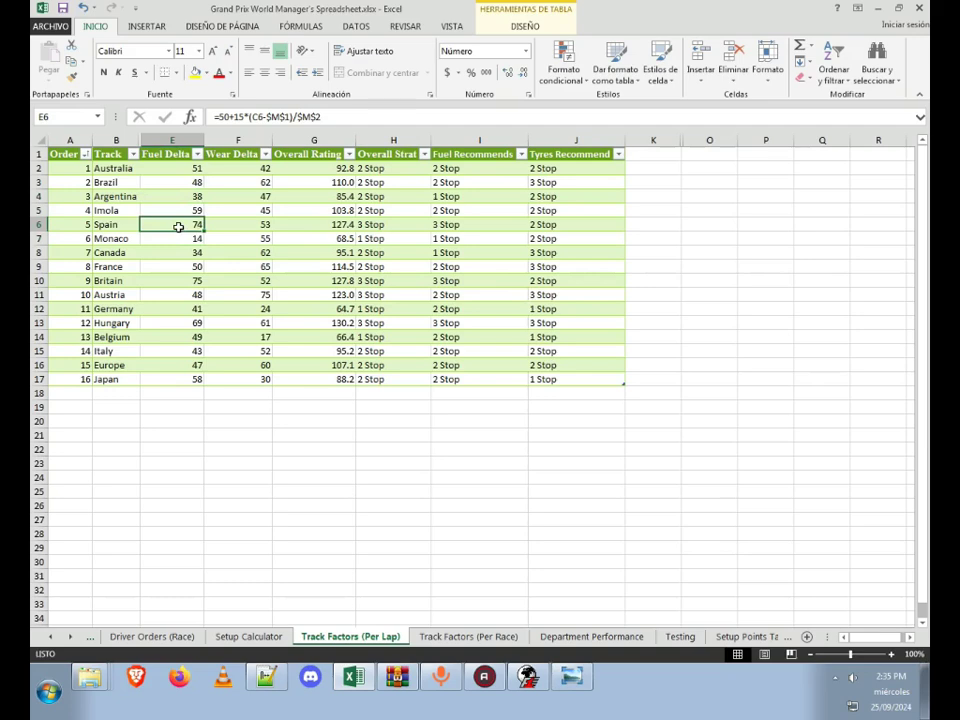
{"action": "left_click", "coordinate": [467, 222]}
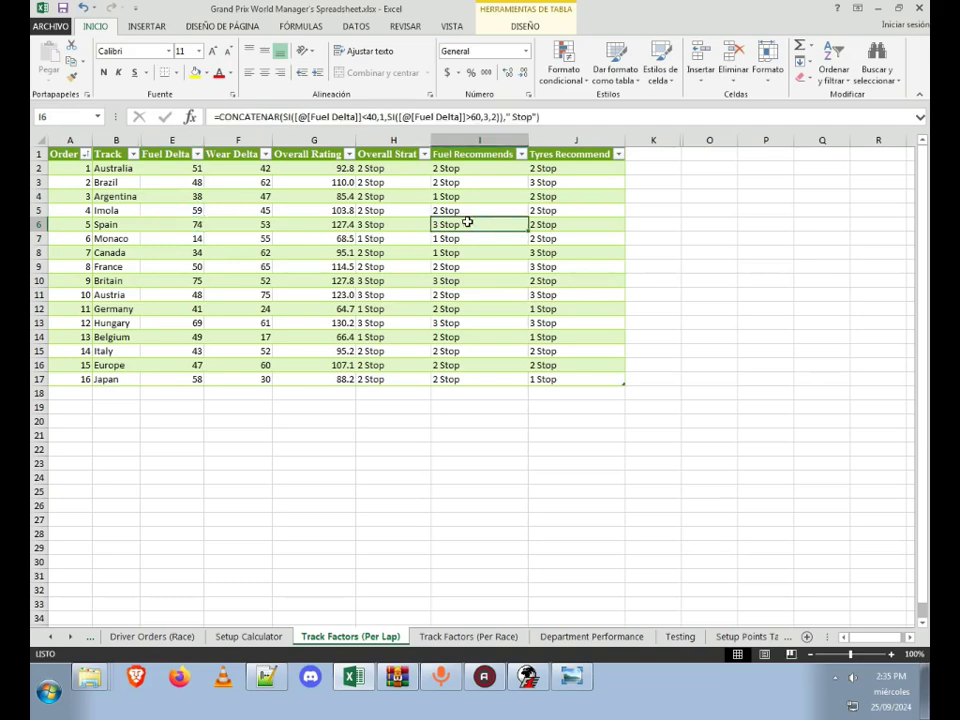
{"action": "left_click", "coordinate": [562, 226]}
{"action": "left_click", "coordinate": [376, 222]}
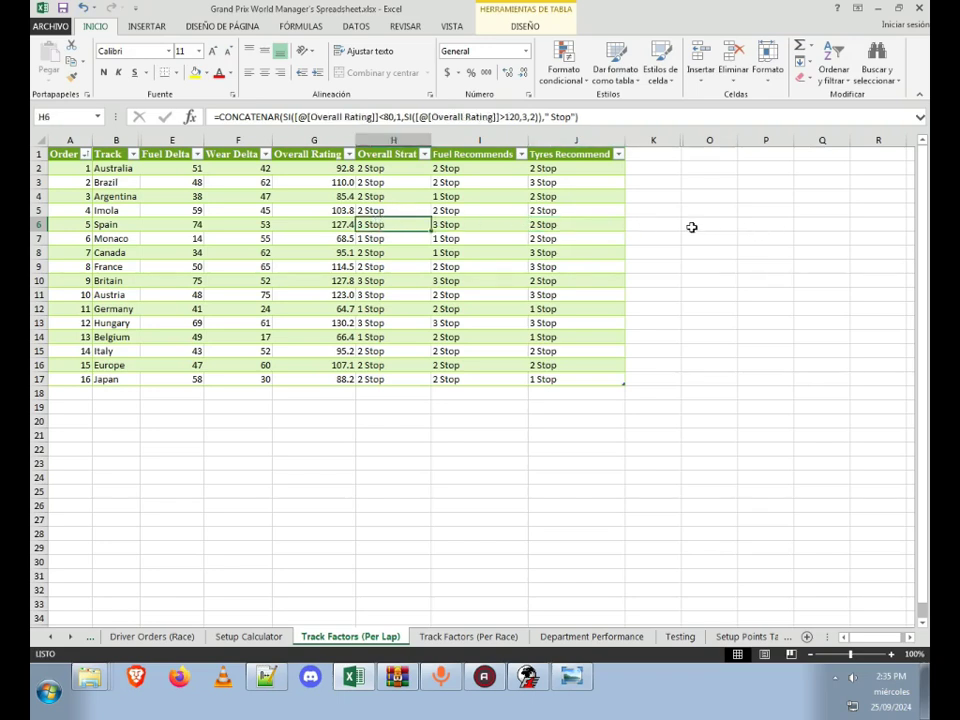
{"action": "left_click", "coordinate": [190, 238]}
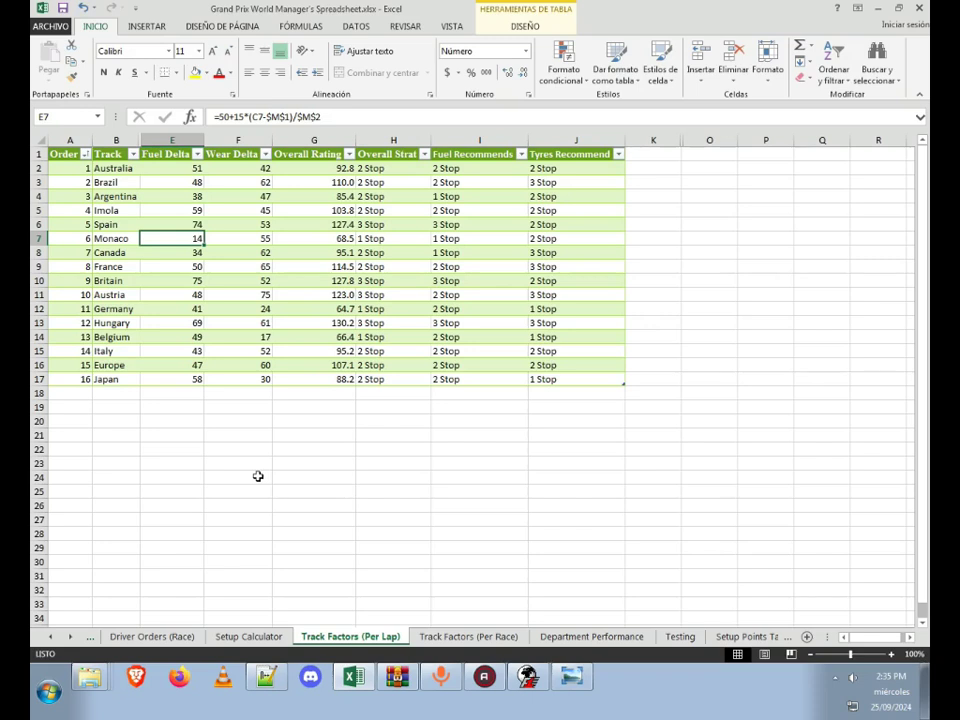
{"action": "key", "text": "Right"}
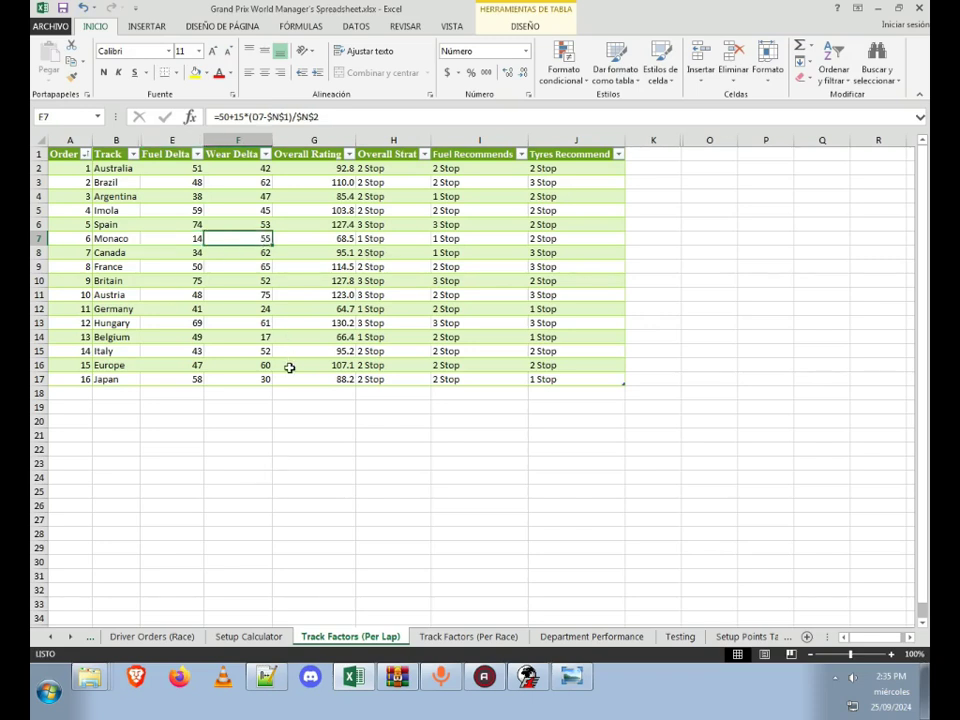
{"action": "left_click", "coordinate": [446, 237]}
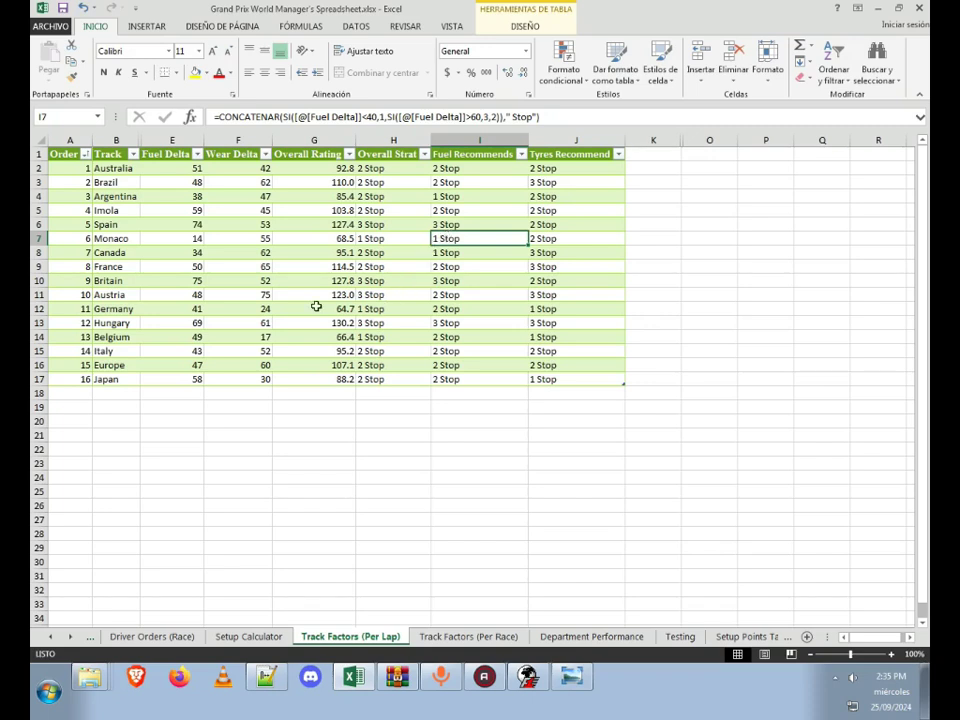
{"action": "left_click", "coordinate": [172, 322]}
{"action": "left_click", "coordinate": [161, 308]}
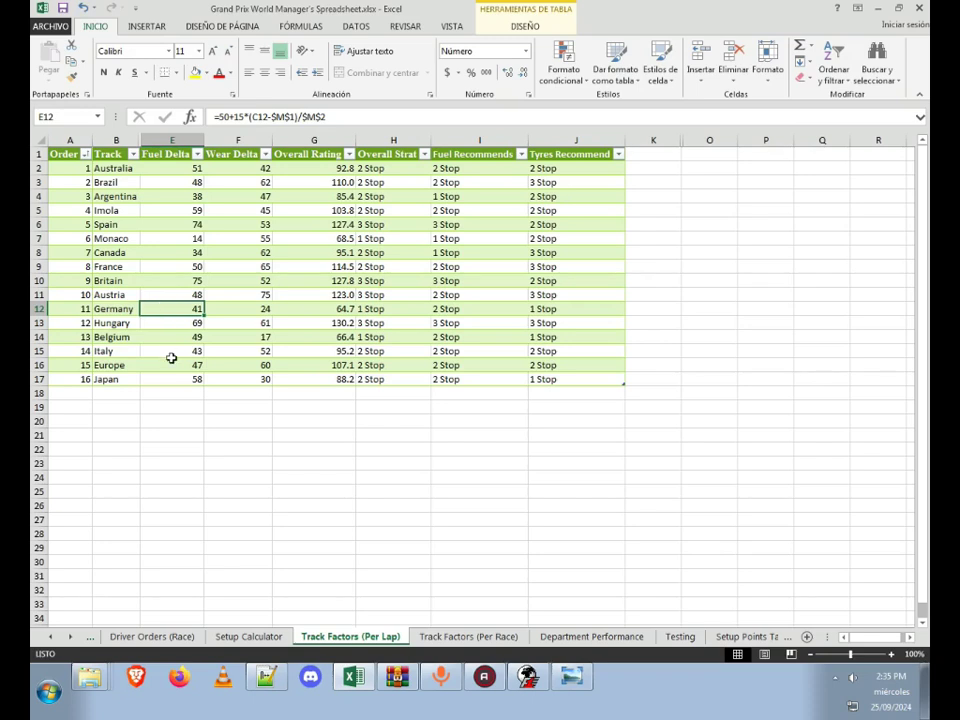
{"action": "left_click", "coordinate": [253, 308]}
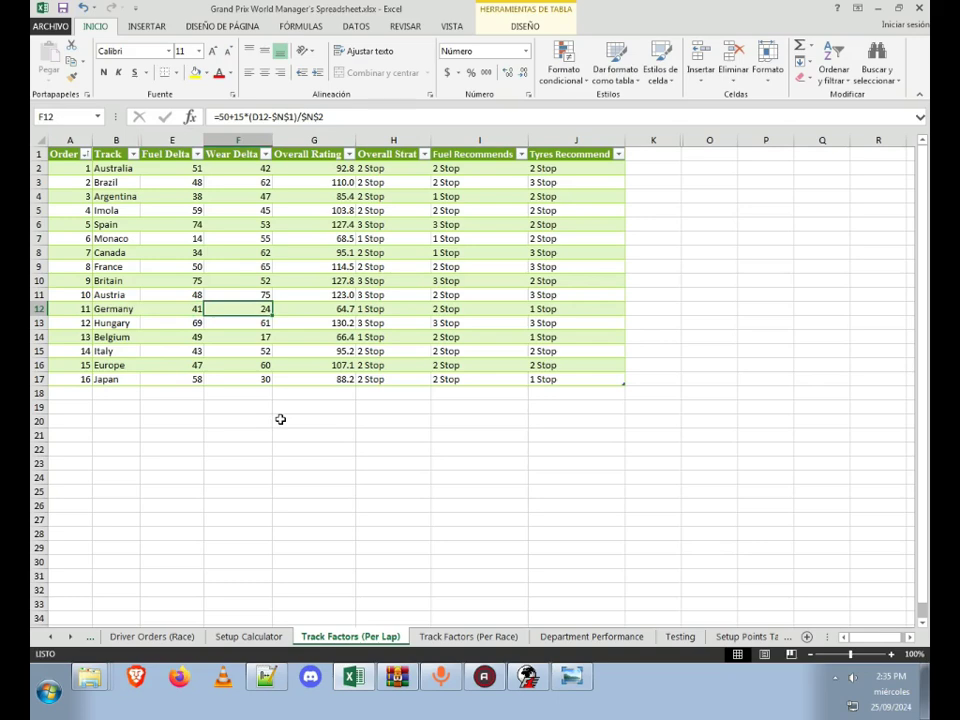
{"action": "left_click", "coordinate": [252, 338]}
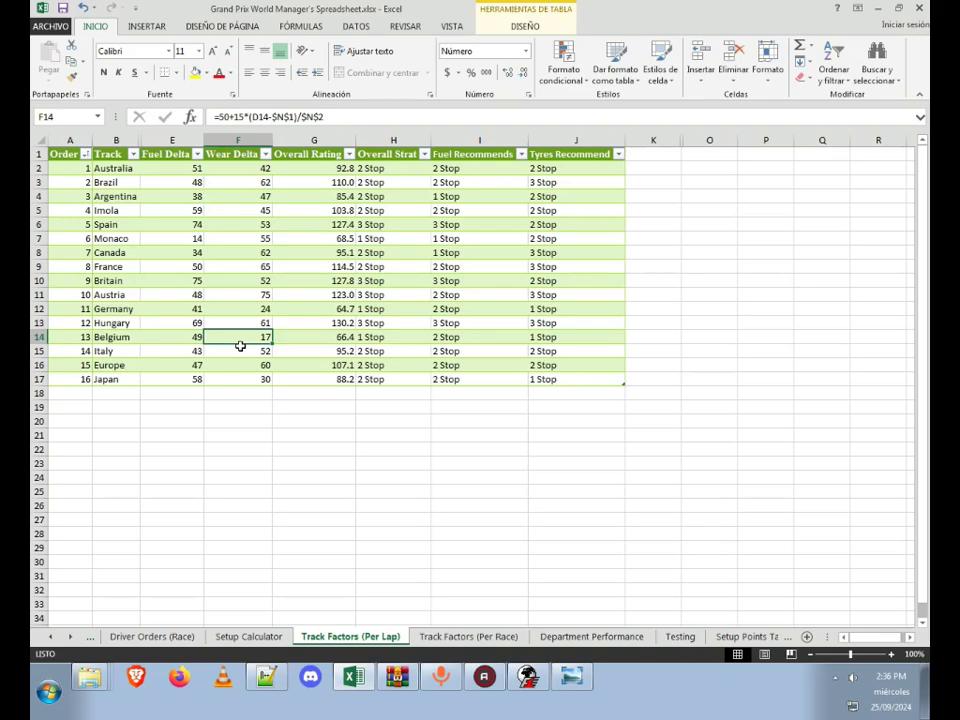
{"action": "left_click", "coordinate": [172, 308]}
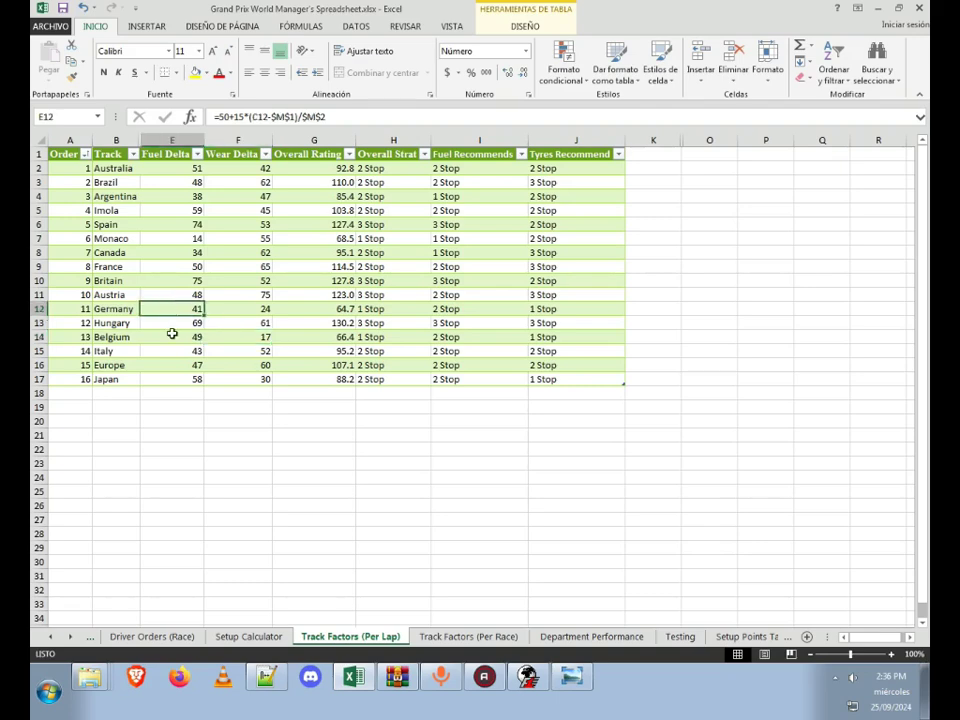
{"action": "left_click", "coordinate": [172, 336]}
{"action": "left_click", "coordinate": [182, 308]}
{"action": "left_click", "coordinate": [181, 337]}
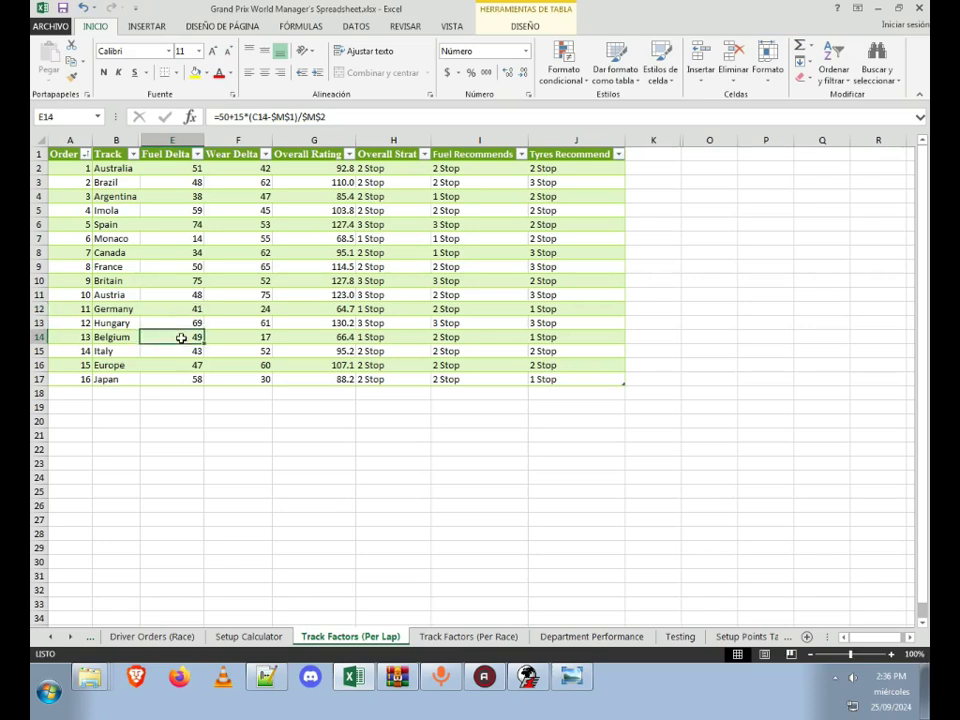
{"action": "left_click", "coordinate": [70, 154]}
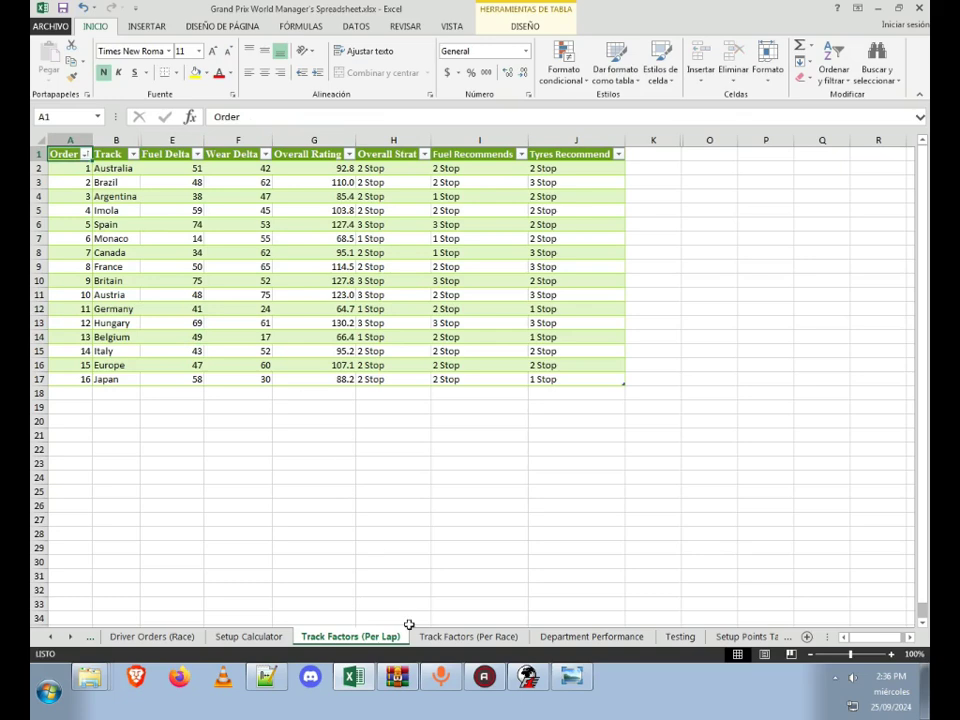
Step: On Track Factors (Per Race), review the Fuel Rate formulas and values and their column average
{"action": "left_click", "coordinate": [465, 637]}
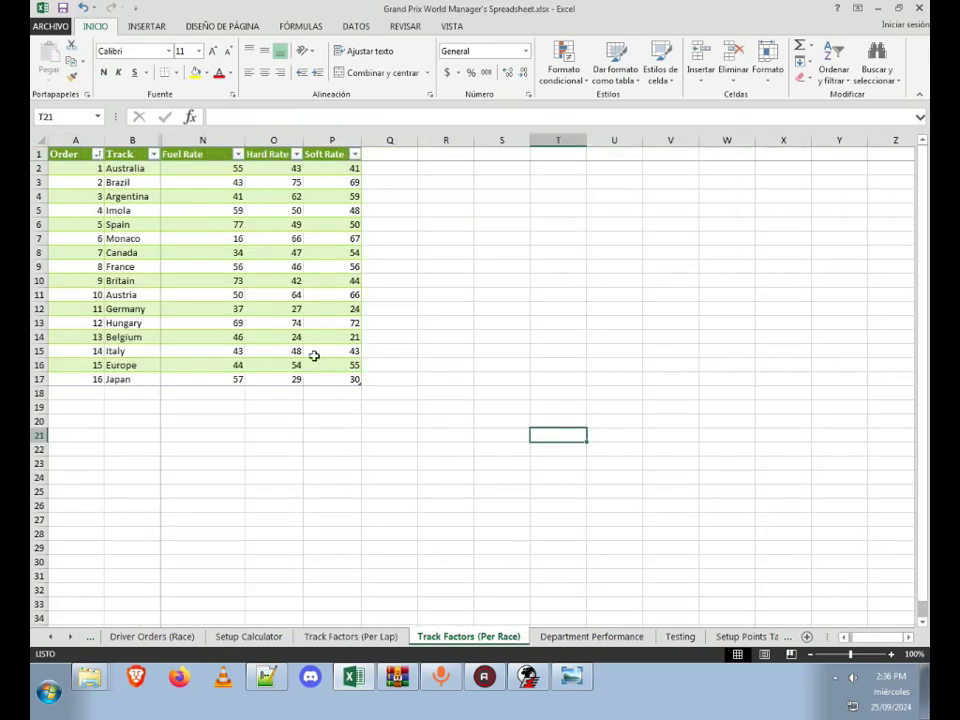
{"action": "left_click", "coordinate": [213, 252]}
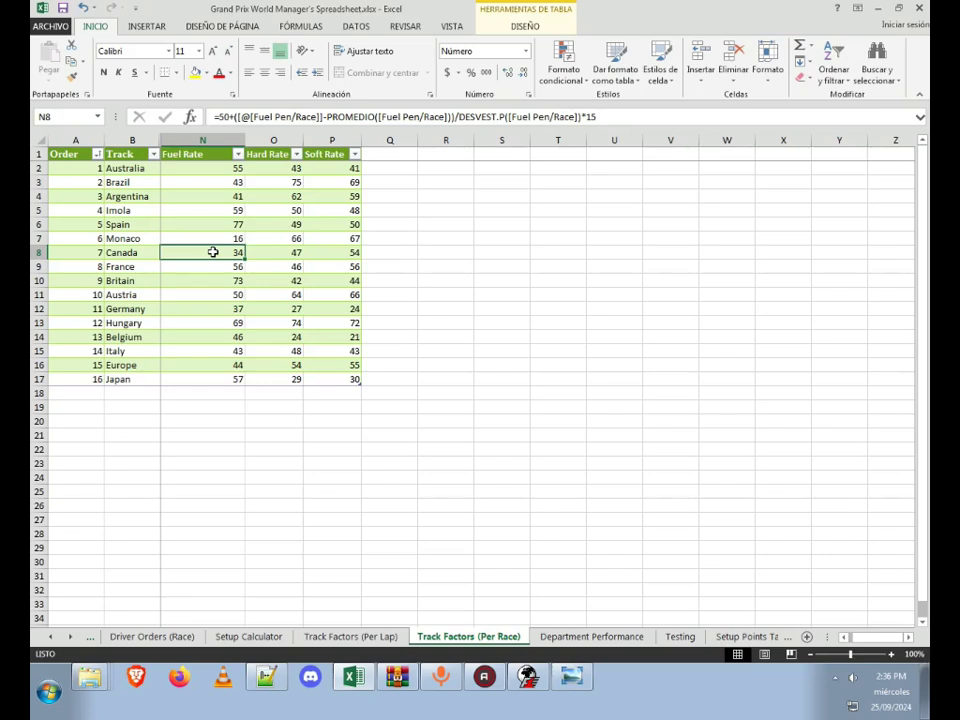
{"action": "left_click", "coordinate": [612, 222]}
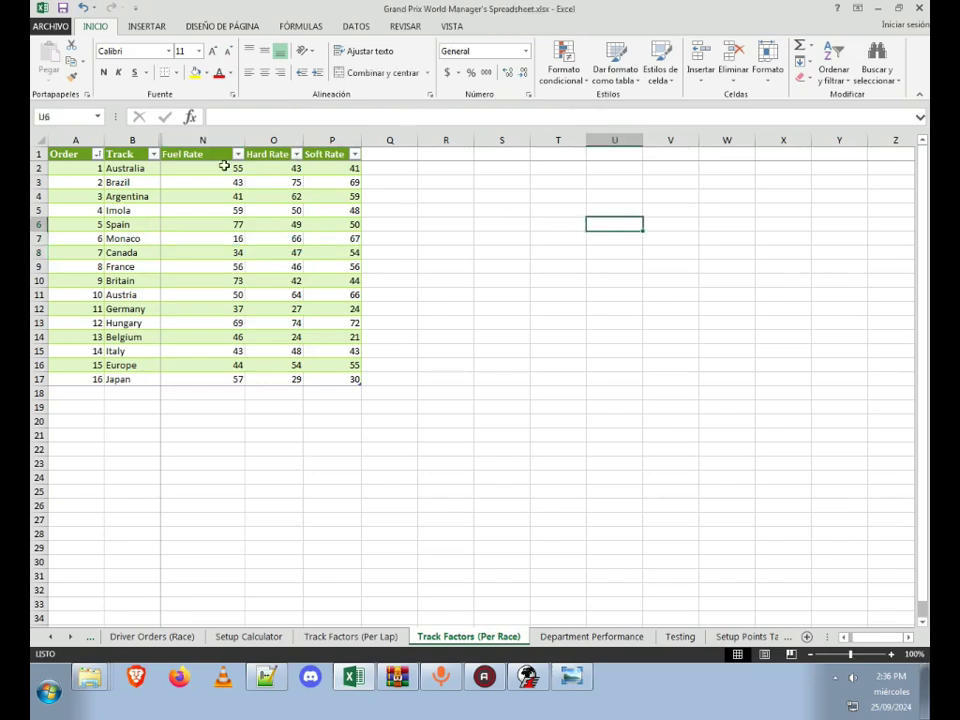
{"action": "left_click_drag", "start_coordinate": [224, 167], "coordinate": [238, 379]}
{"action": "left_click", "coordinate": [240, 420]}
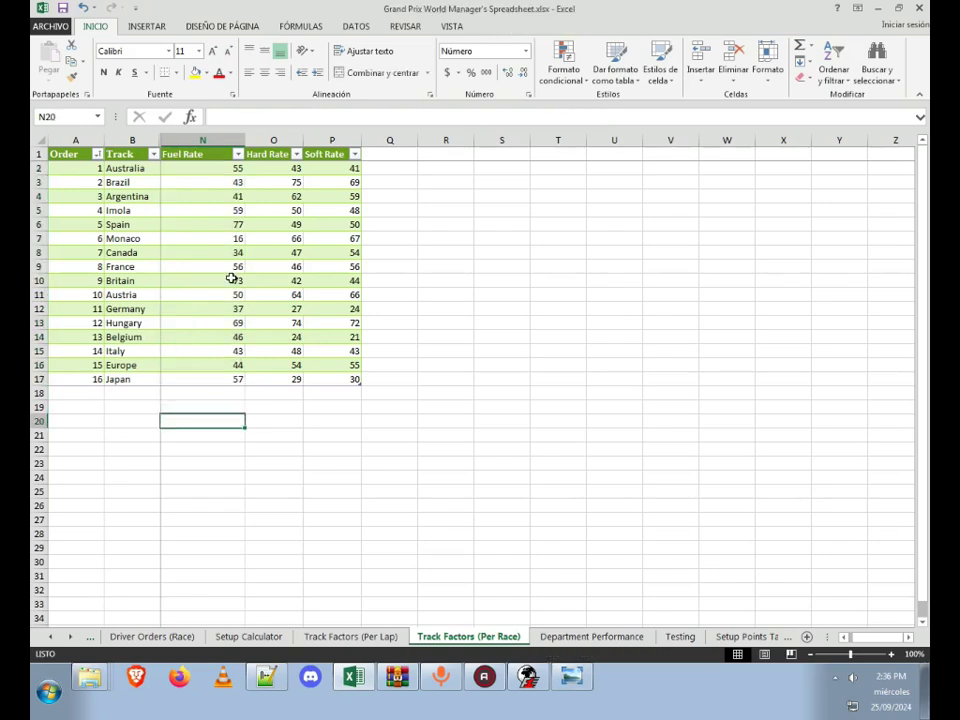
{"action": "left_click", "coordinate": [221, 170]}
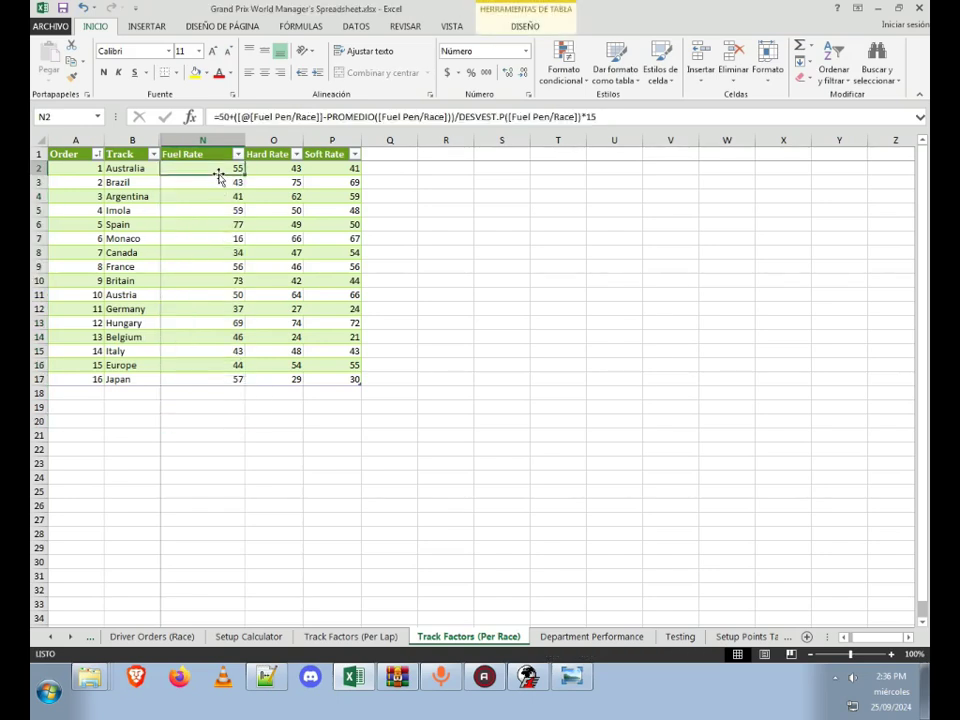
{"action": "left_click", "coordinate": [215, 222]}
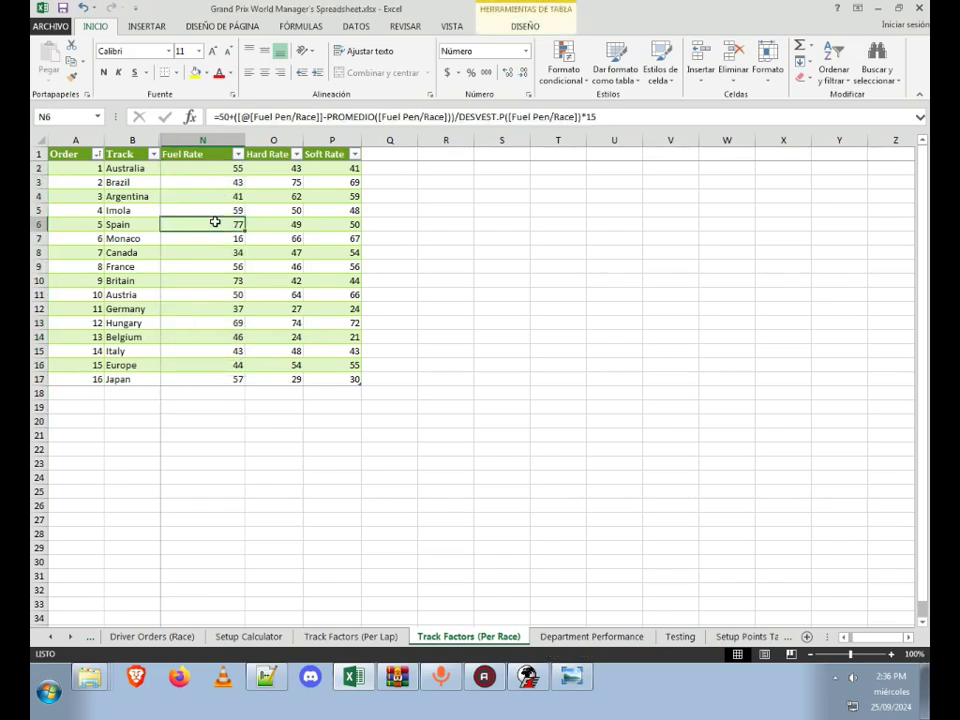
{"action": "left_click", "coordinate": [204, 240]}
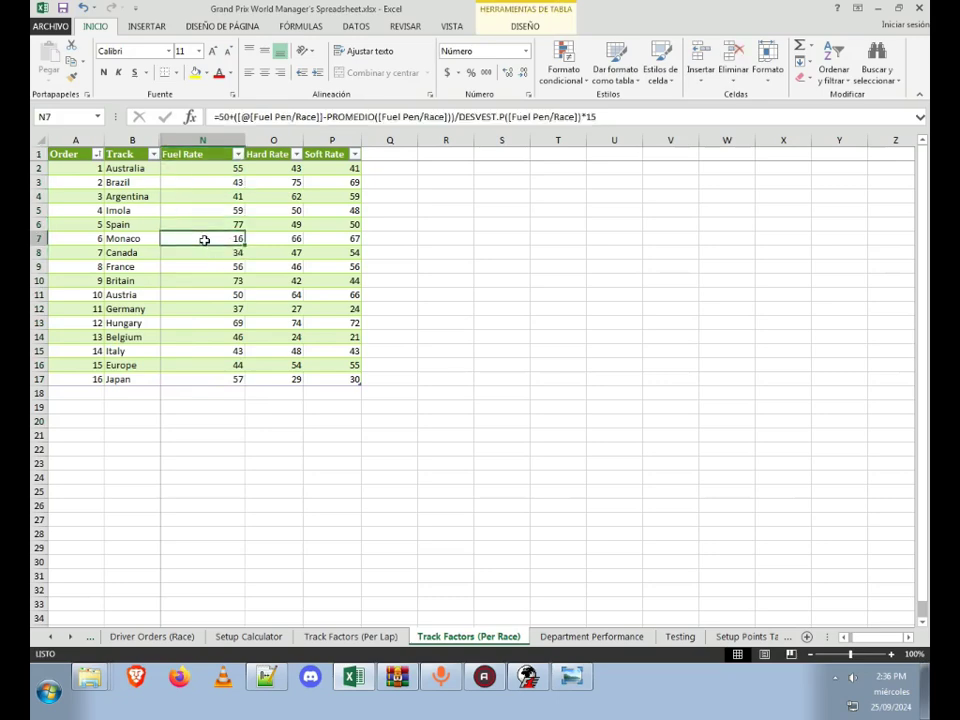
{"action": "left_click", "coordinate": [237, 308]}
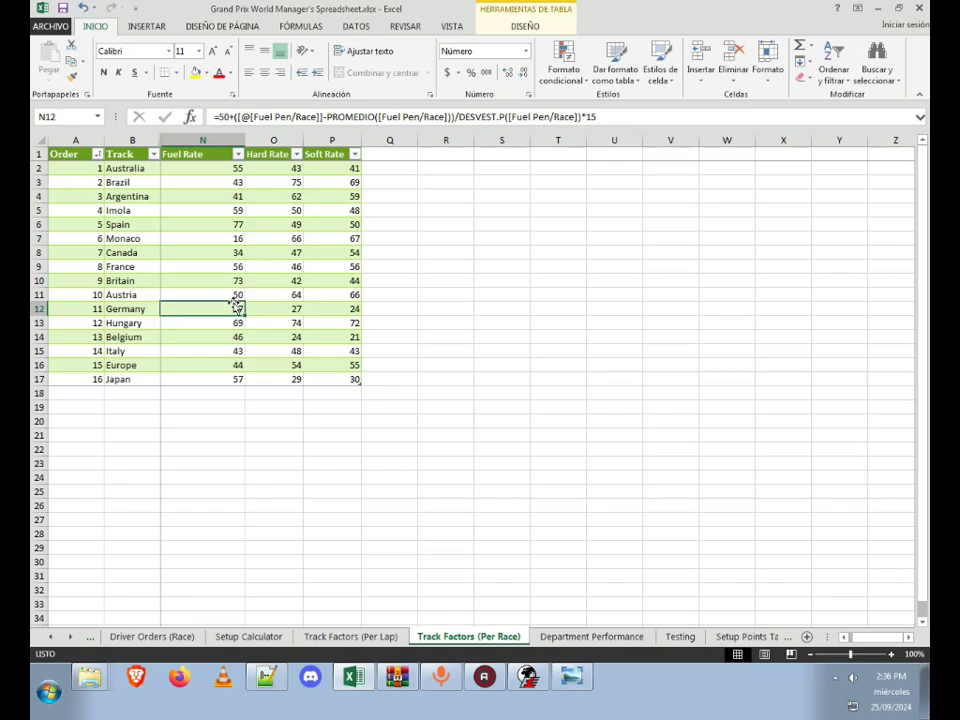
{"action": "left_click", "coordinate": [225, 336]}
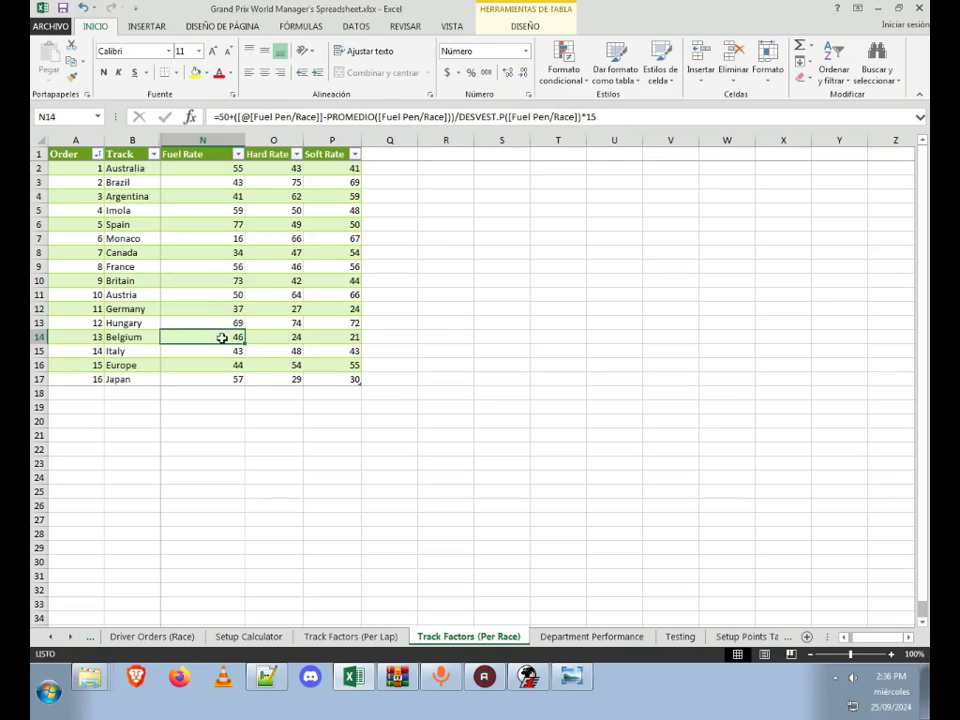
Step: Compare Hard and Soft Rate formulas for Germany, Australia, Brazil, Argentina and Spain
{"action": "left_click", "coordinate": [261, 309]}
{"action": "left_click", "coordinate": [315, 309]}
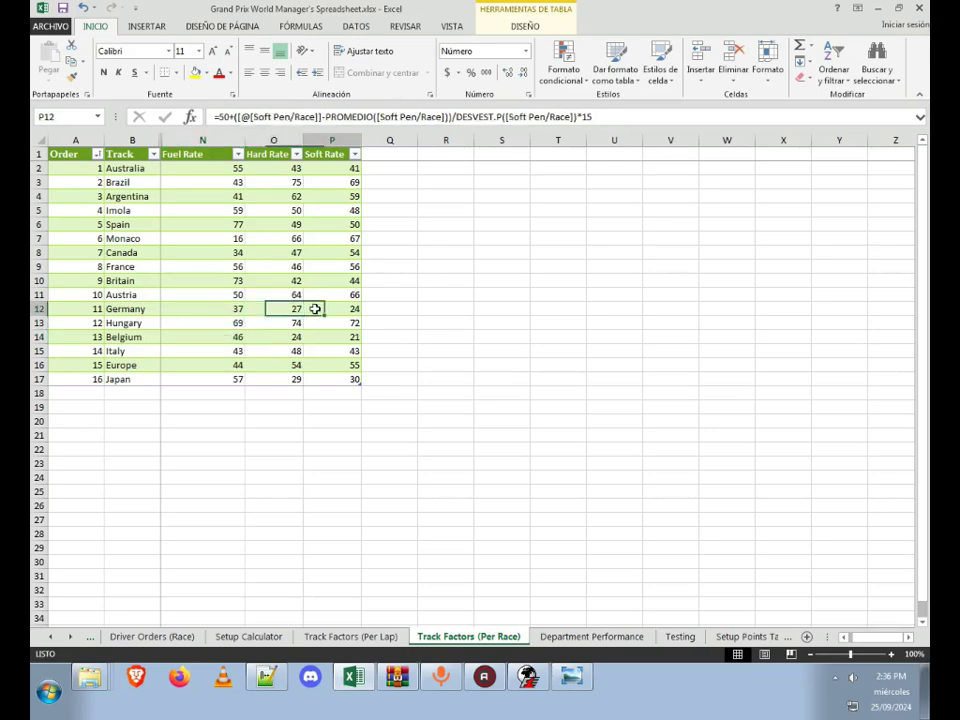
{"action": "left_click", "coordinate": [268, 306]}
{"action": "left_click", "coordinate": [312, 168]}
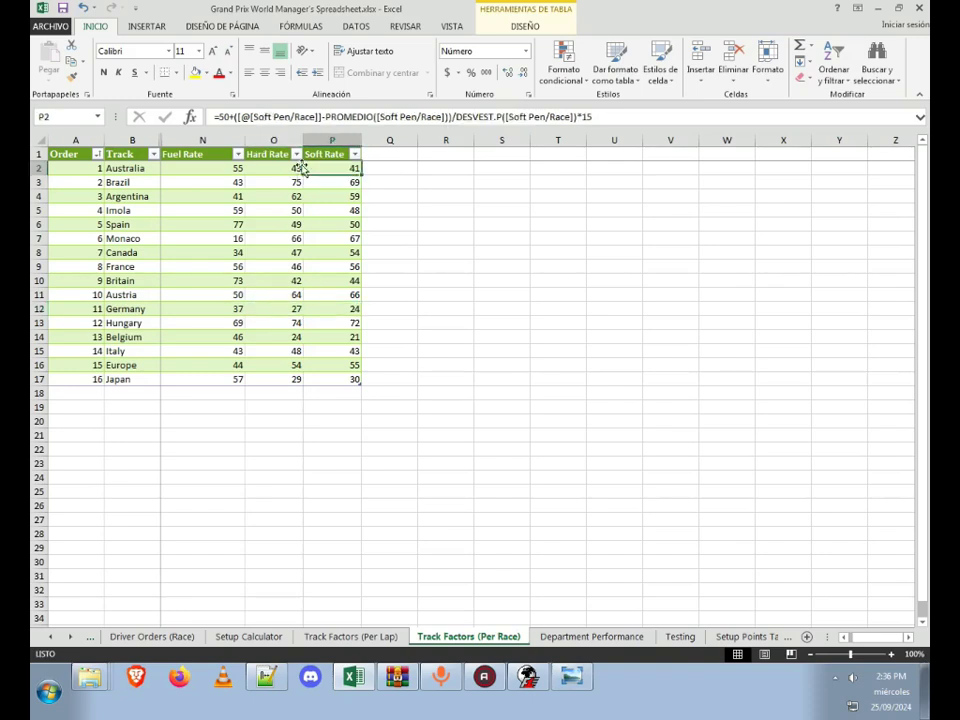
{"action": "left_click", "coordinate": [290, 168]}
{"action": "left_click", "coordinate": [279, 176]}
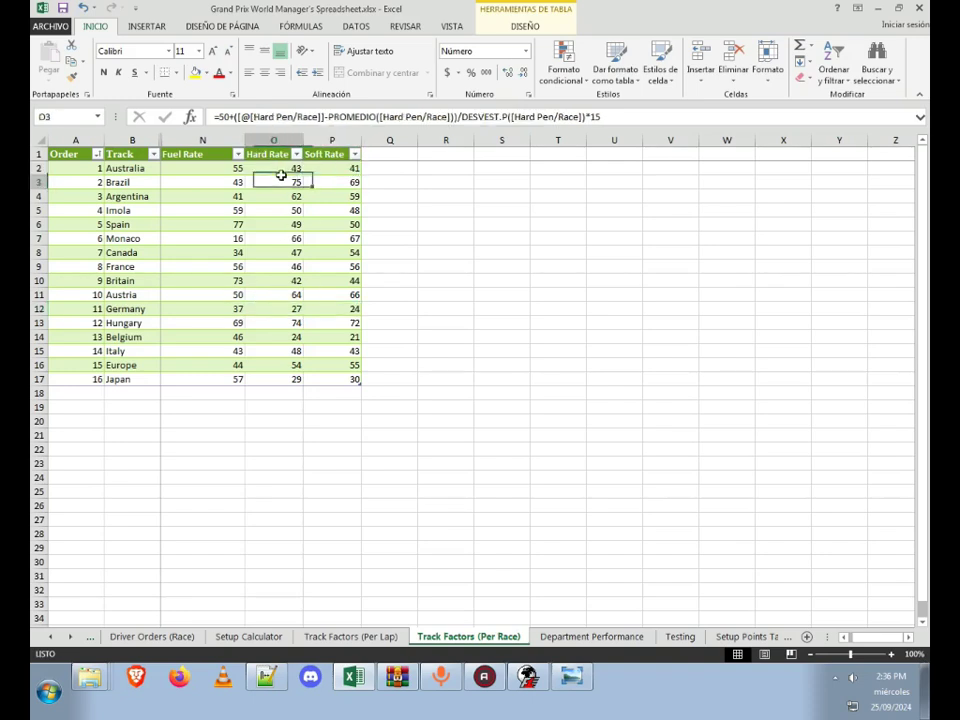
{"action": "left_click", "coordinate": [331, 202]}
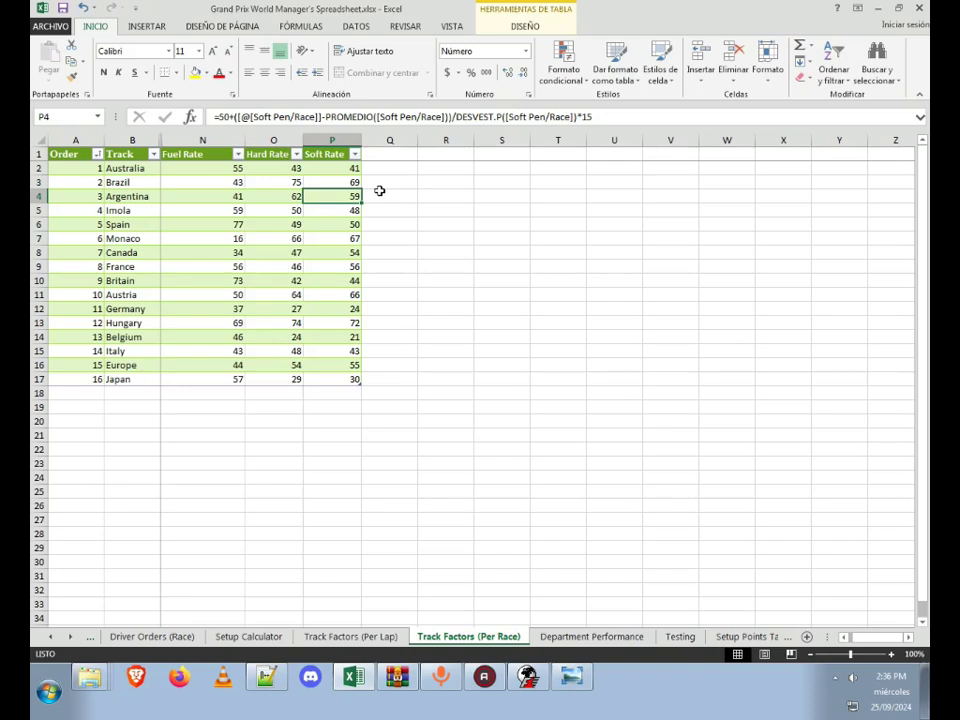
{"action": "left_click", "coordinate": [344, 228]}
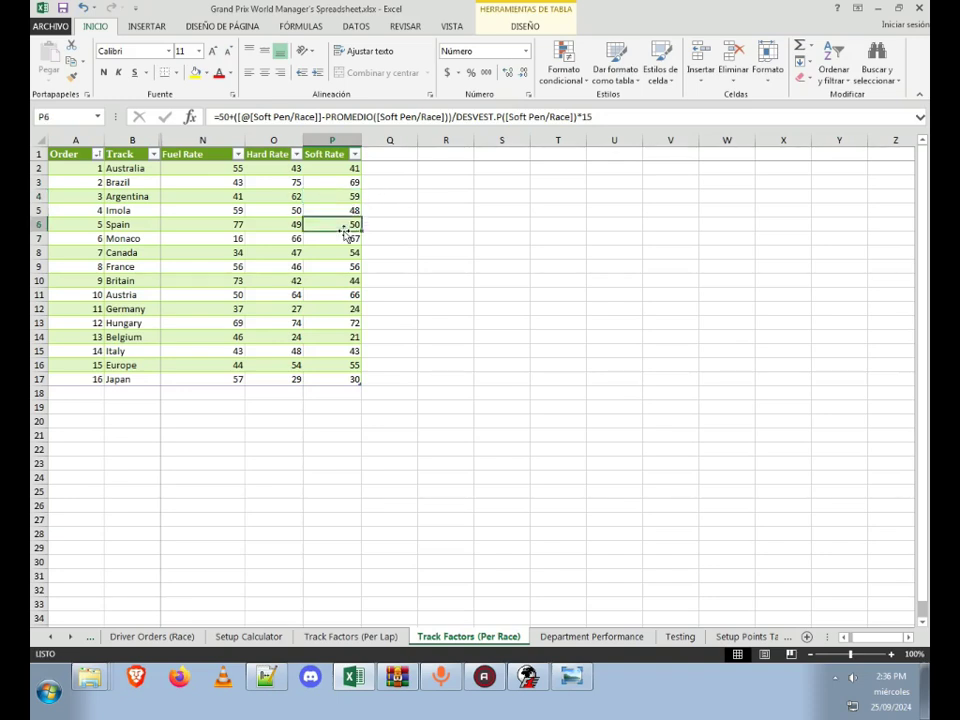
Step: Recheck Spain, Monaco and Canada's Fuel and Soft Rates, then return to cell A1
{"action": "left_click", "coordinate": [224, 224]}
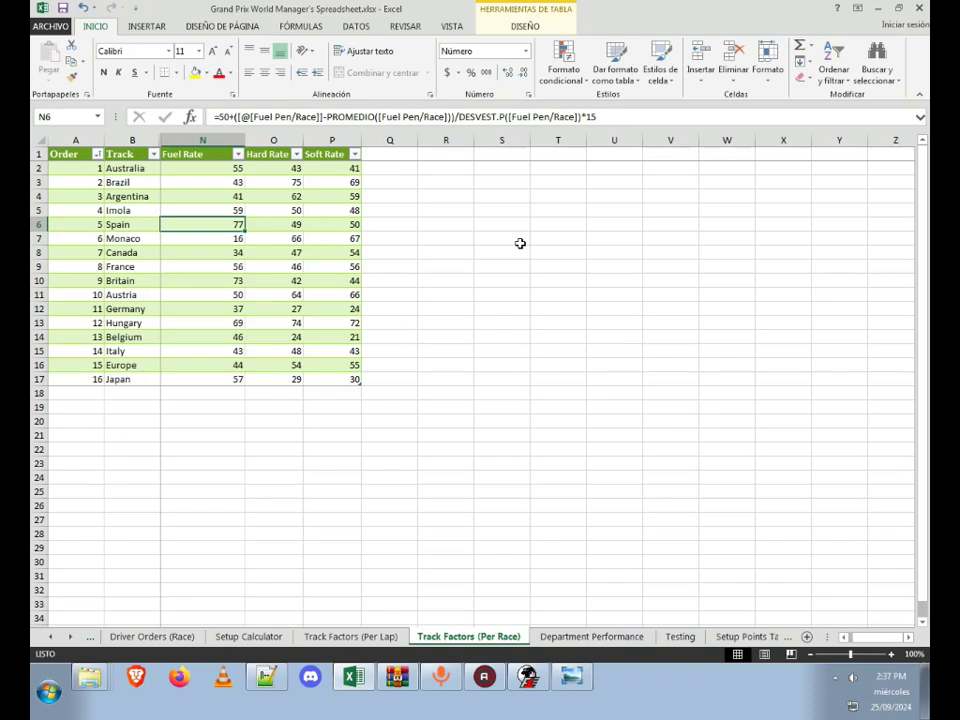
{"action": "left_click_drag", "start_coordinate": [275, 168], "coordinate": [275, 154]}
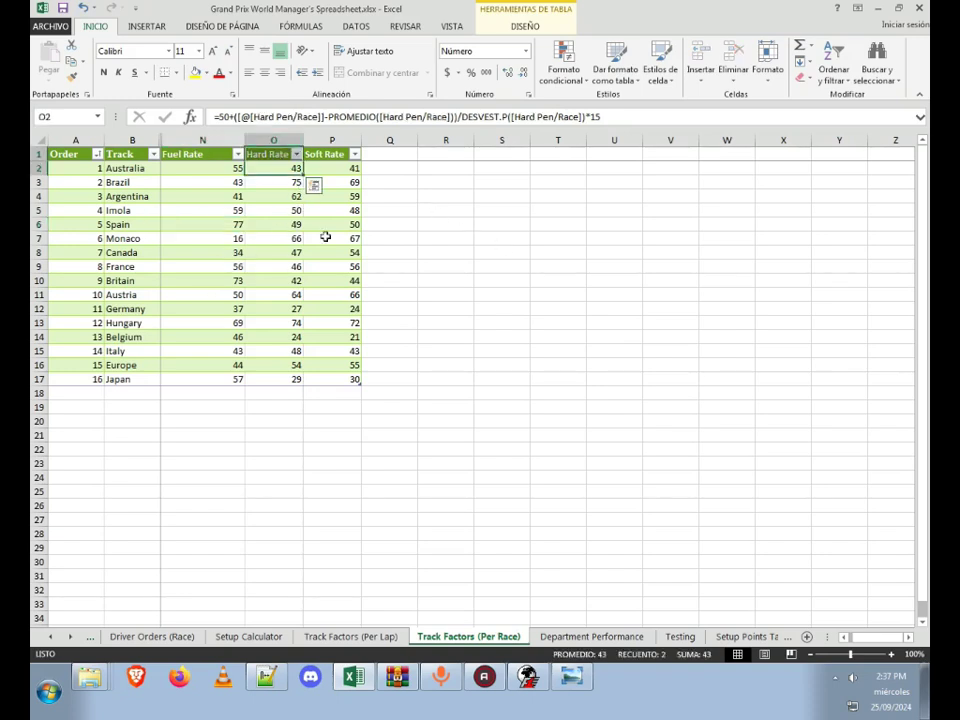
{"action": "left_click", "coordinate": [325, 237]}
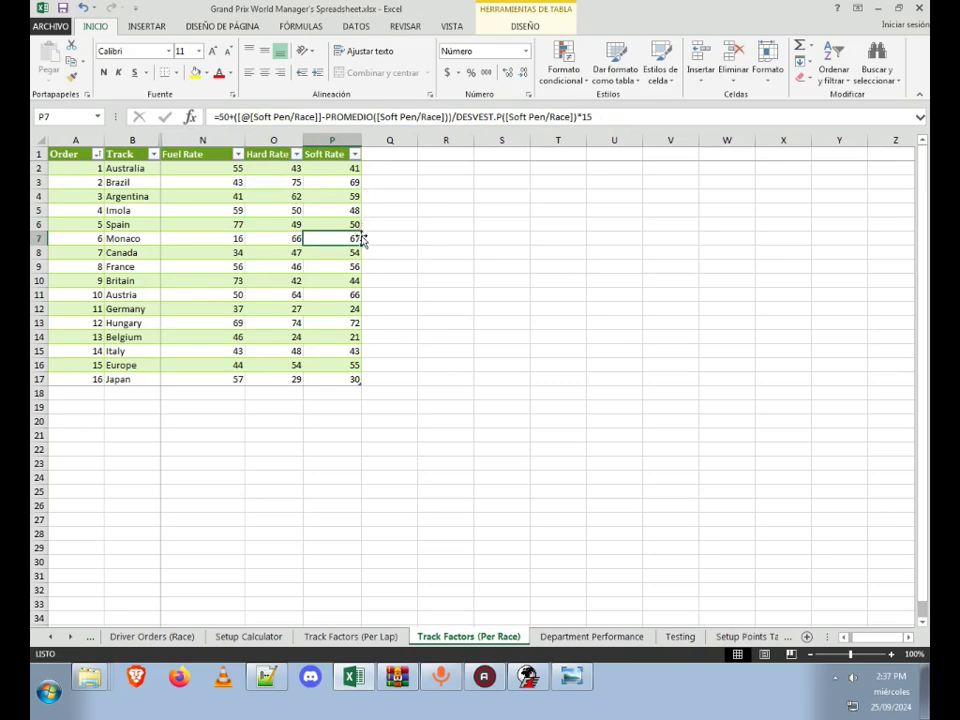
{"action": "left_click", "coordinate": [216, 240]}
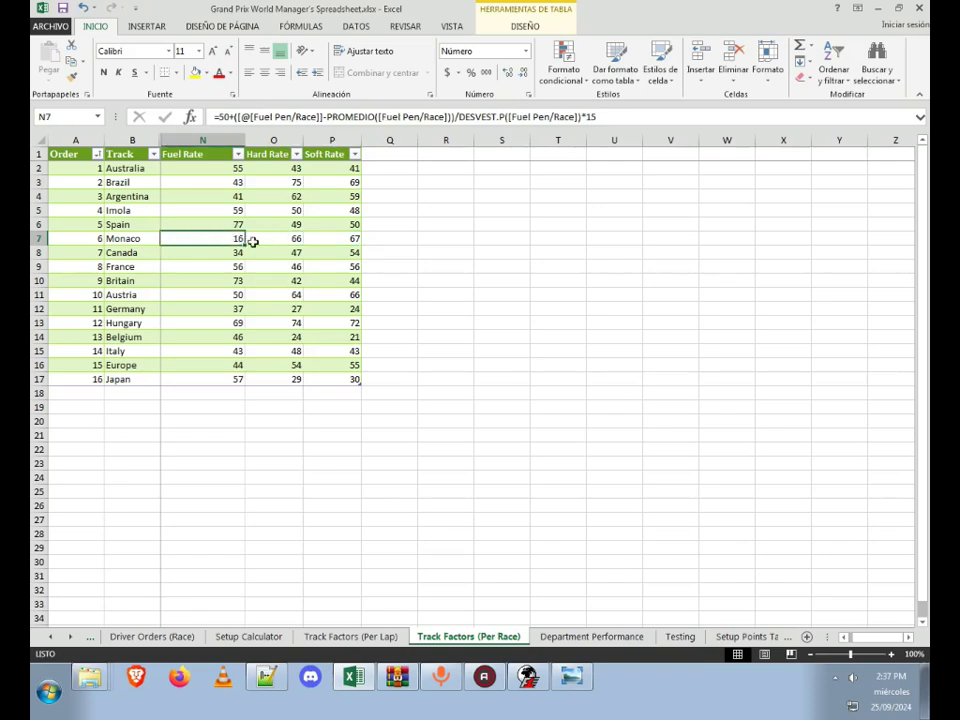
{"action": "left_click", "coordinate": [325, 251]}
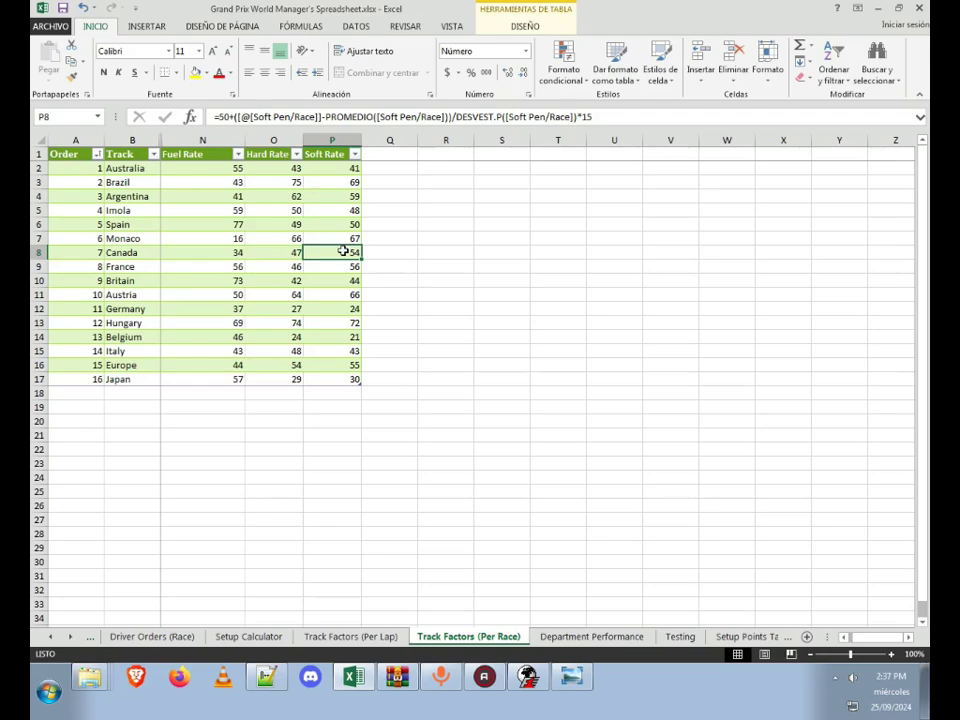
{"action": "key", "text": "ctrl+Home"}
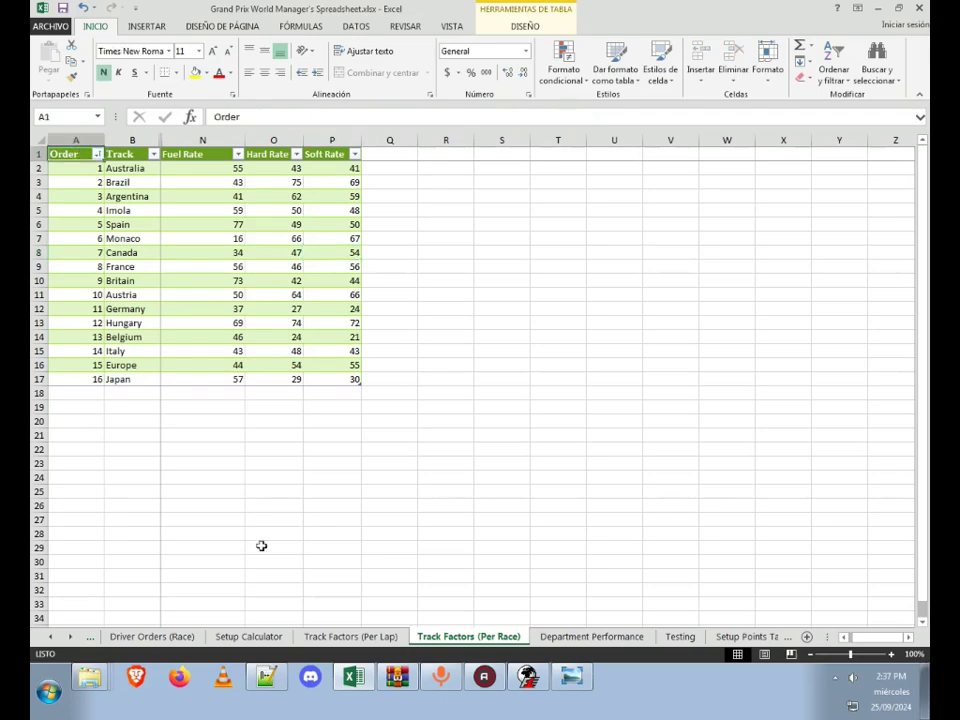
Step: Step through the Setup Calculator, Setup Points and Car Parts sheets, ending on Driver Orders (Race)
{"action": "left_click", "coordinate": [340, 637]}
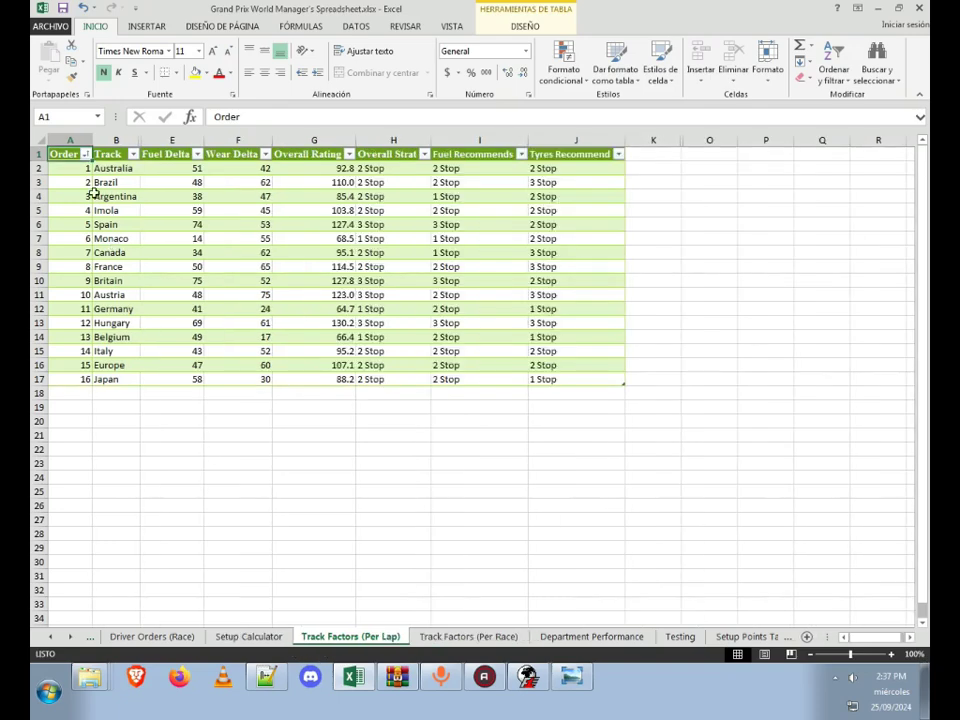
{"action": "left_click", "coordinate": [248, 636]}
{"action": "left_click", "coordinate": [90, 636]}
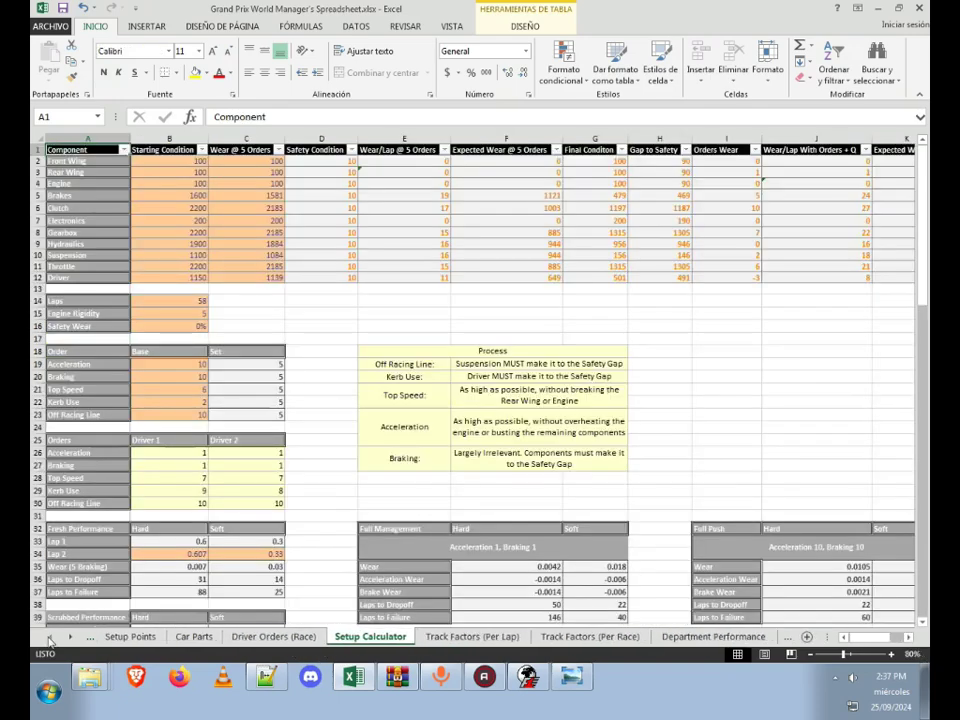
{"action": "left_click", "coordinate": [100, 636]}
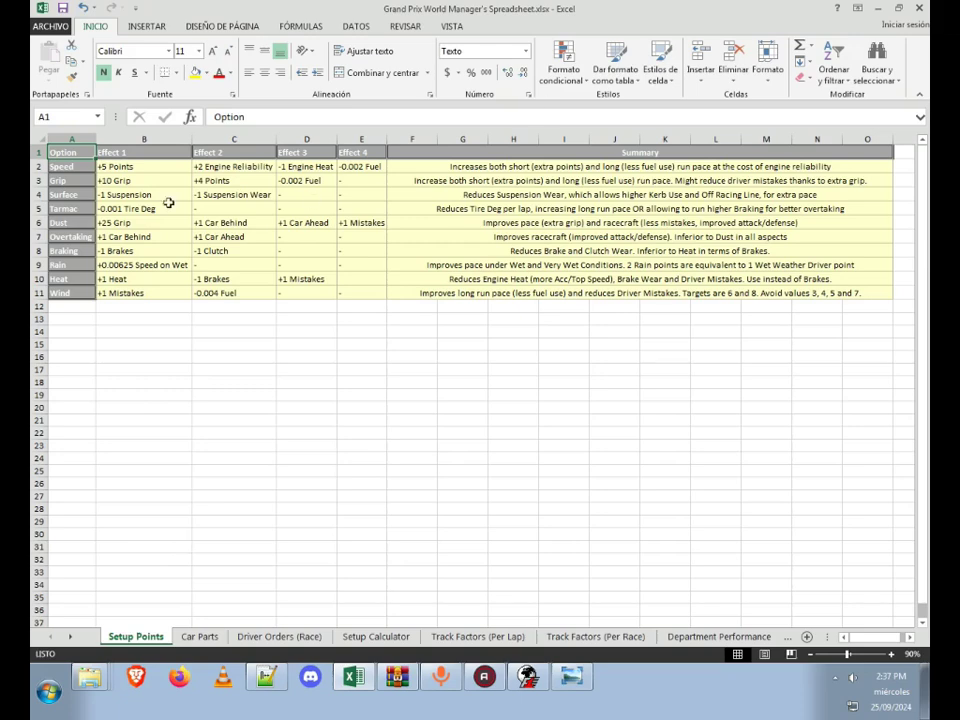
{"action": "left_click", "coordinate": [184, 637]}
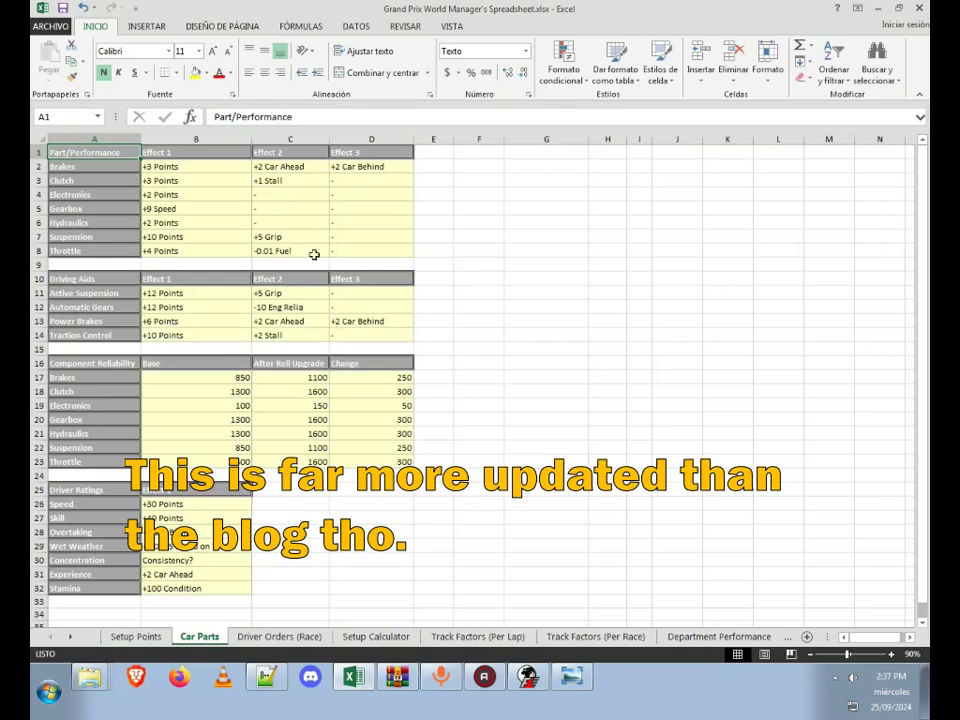
{"action": "left_click", "coordinate": [313, 641]}
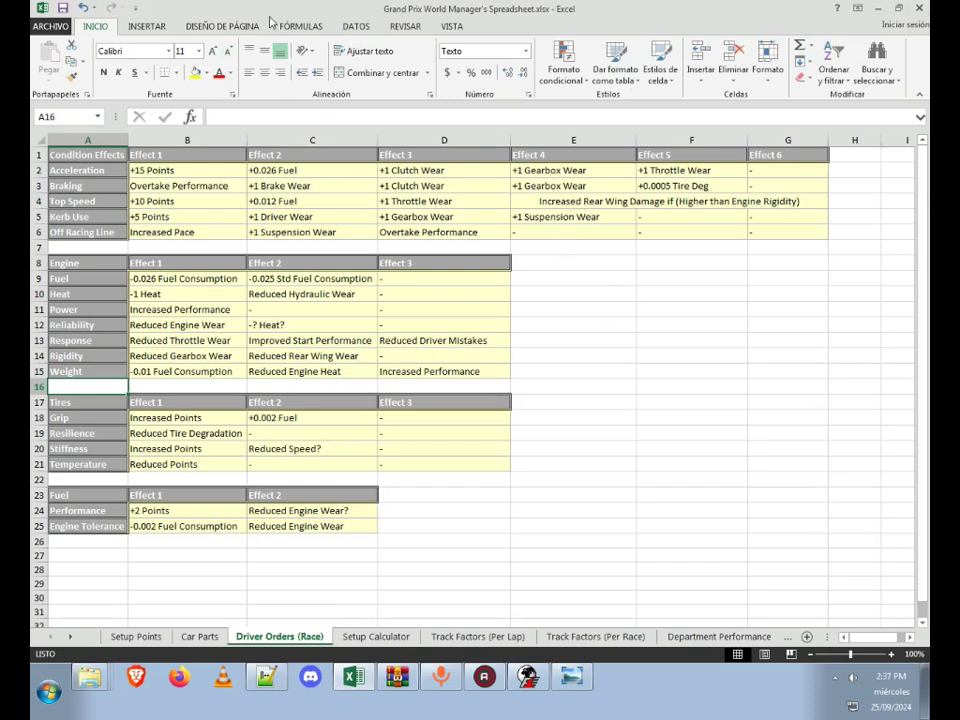
Step: Copy '+0.0005 Tire Deg' from F3 into G2 on Driver Orders (Race), then go to Setup Points
{"action": "left_click", "coordinate": [722, 187]}
{"action": "key", "text": "ctrl+c"}
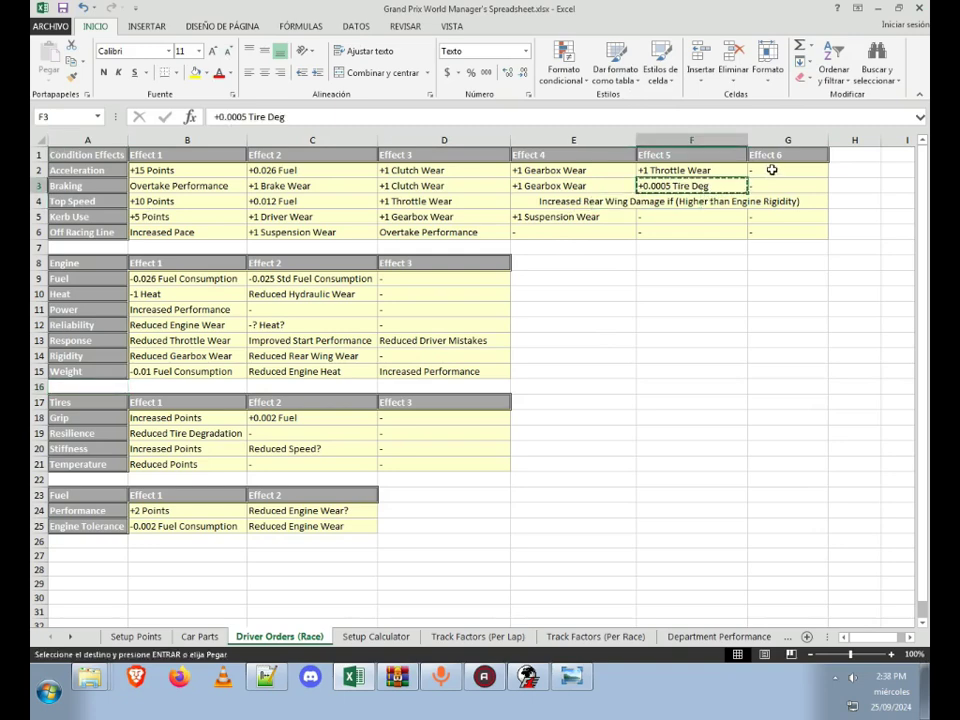
{"action": "left_click", "coordinate": [771, 172]}
{"action": "key", "text": "ctrl+v"}
{"action": "left_click", "coordinate": [755, 265]}
{"action": "key", "text": "Escape"}
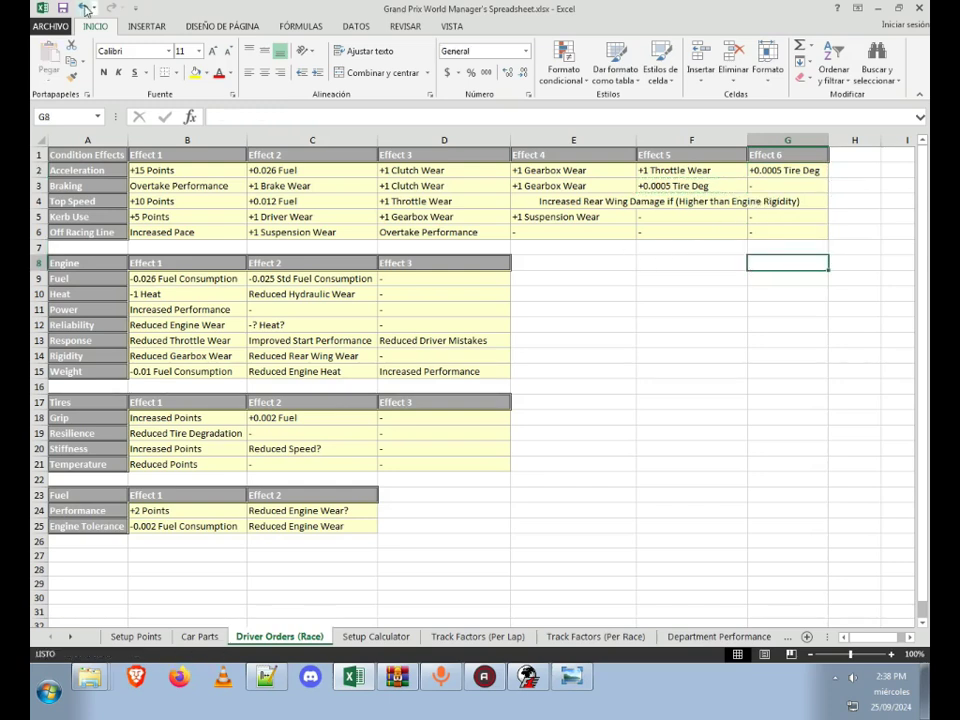
{"action": "left_click", "coordinate": [75, 150]}
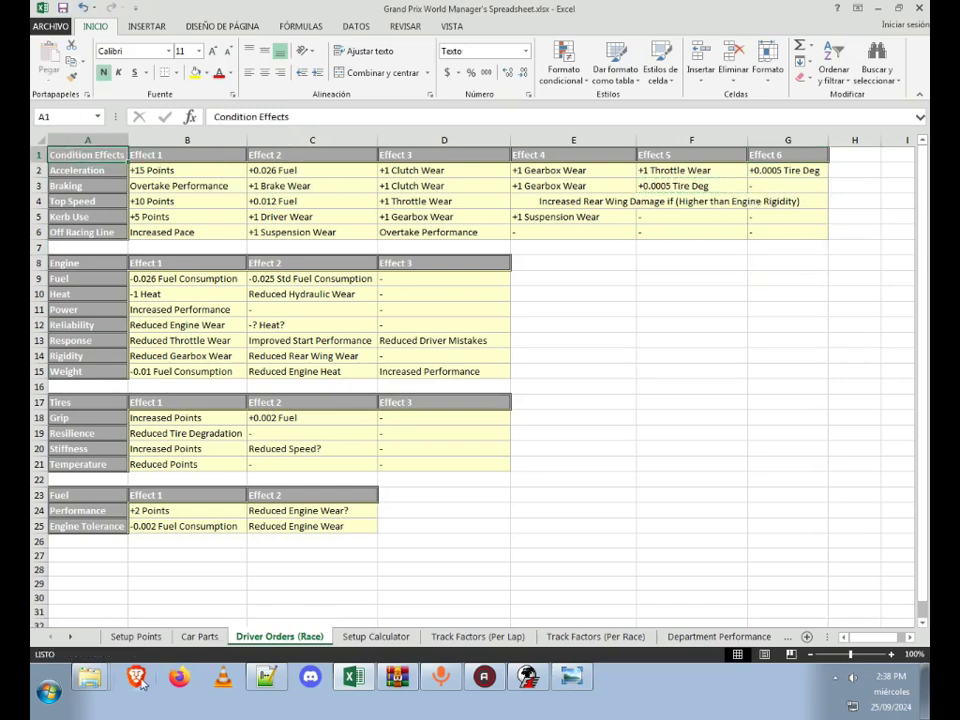
{"action": "left_click", "coordinate": [135, 636]}
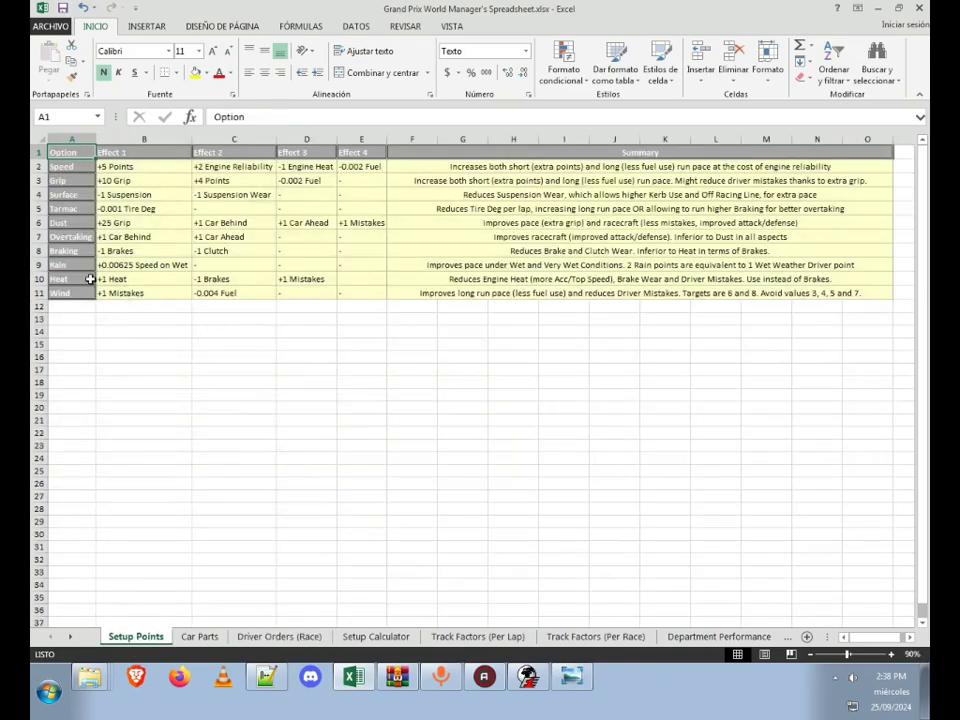
Step: Move from Car Parts through both Track Factors sheets to Department Performance
{"action": "left_click", "coordinate": [199, 637]}
{"action": "key", "text": "ctrl+Page_Down"}
{"action": "key", "text": "ctrl+Page_Down"}
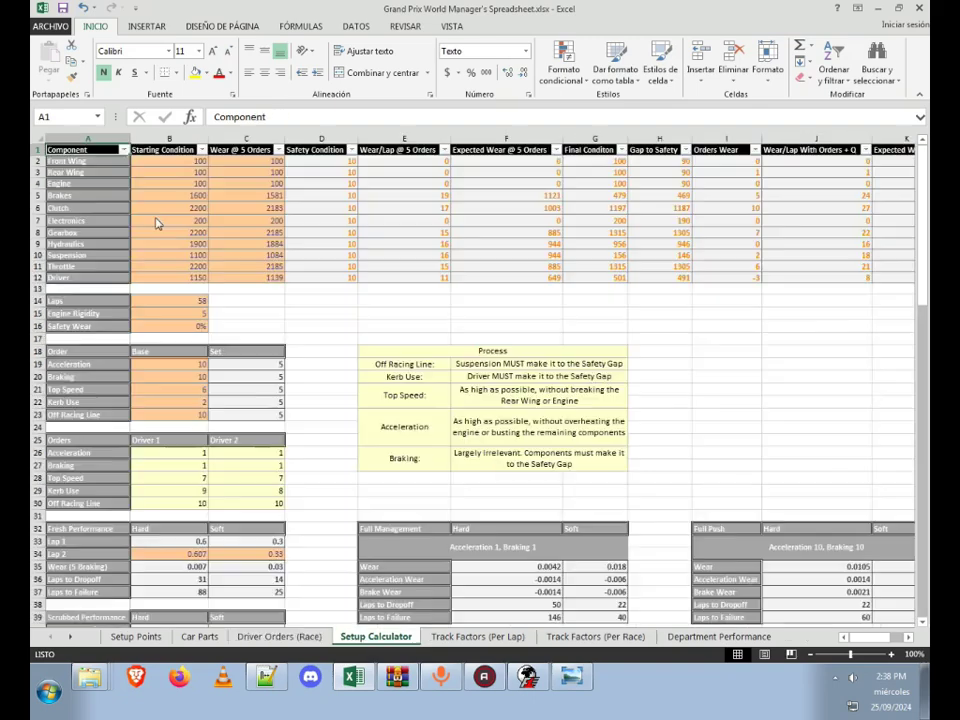
{"action": "left_click", "coordinate": [477, 636]}
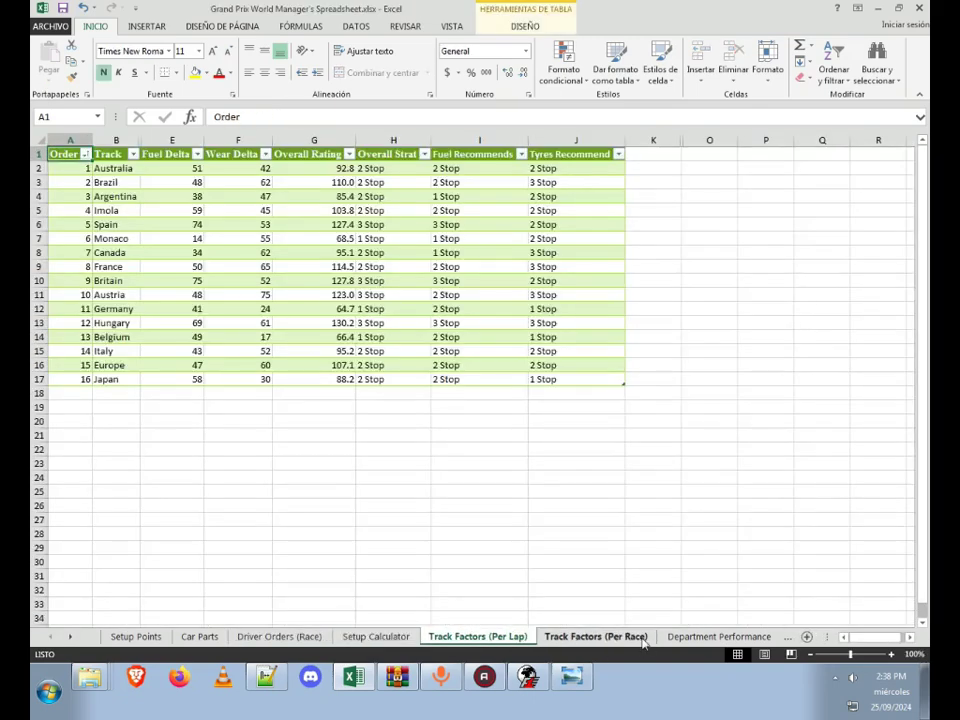
{"action": "left_click", "coordinate": [643, 641]}
{"action": "key", "text": "ctrl+Page_Down"}
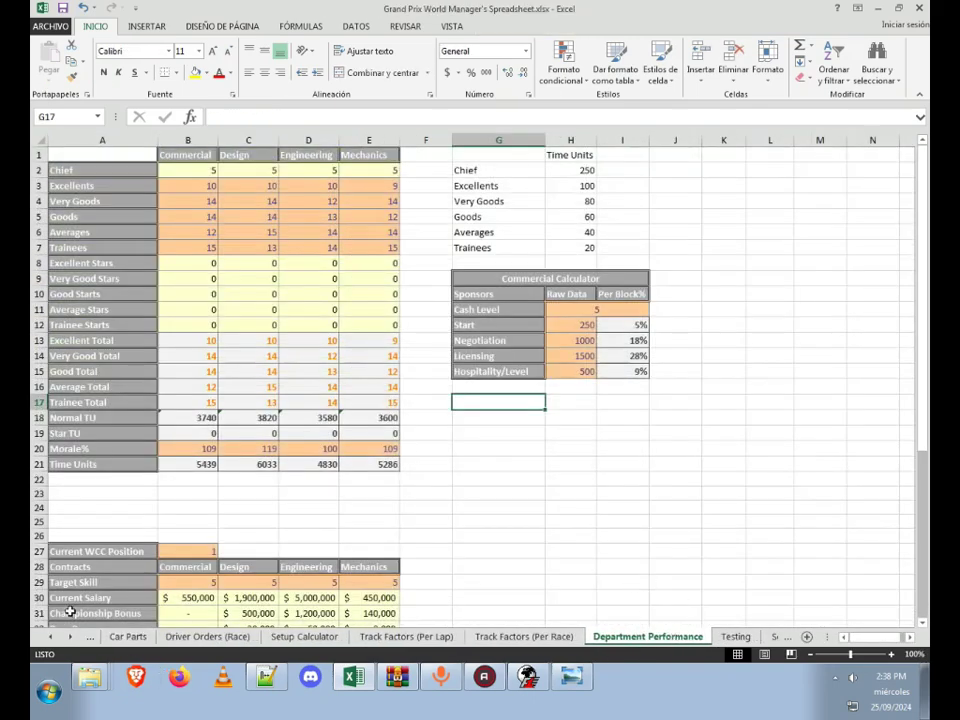
Step: Apply a cell style to cell A1 on the Department Performance sheet
{"action": "left_click", "coordinate": [86, 154]}
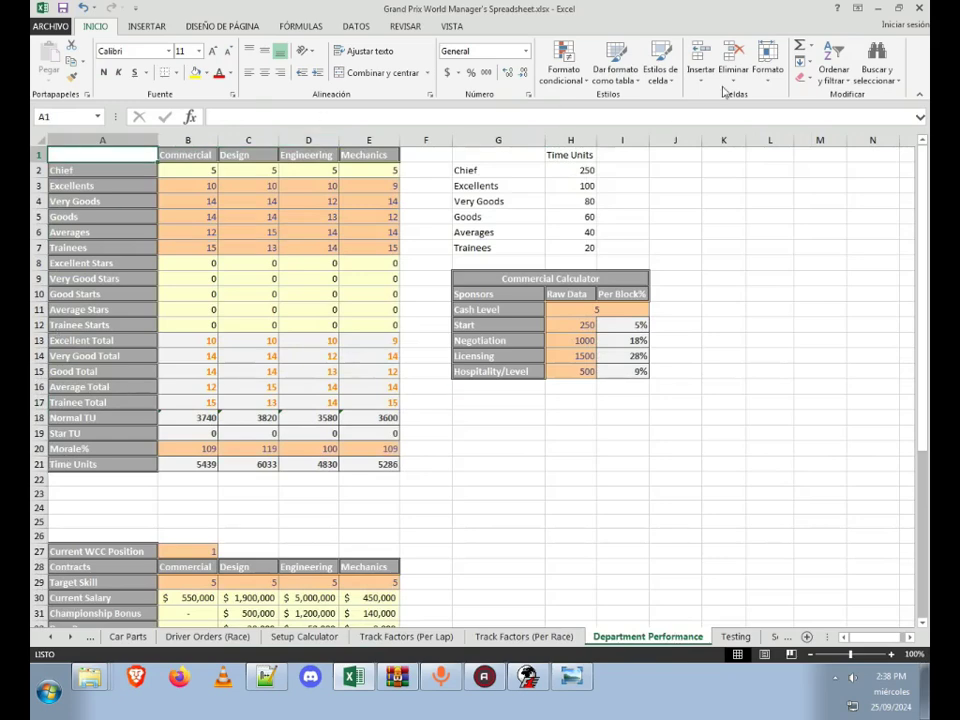
{"action": "left_click", "coordinate": [660, 72]}
{"action": "left_click", "coordinate": [522, 184]}
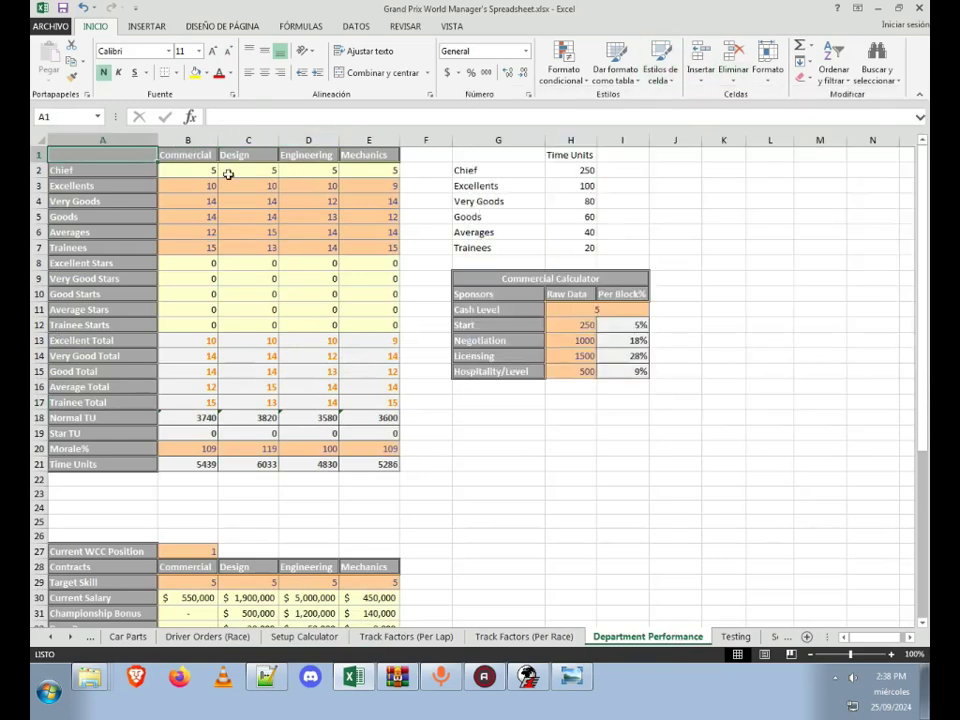
{"action": "key", "text": "Down"}
{"action": "key", "text": "Down"}
Step: View the Testing, Setup Points Targets and TU per Car Issue sheets
{"action": "left_click", "coordinate": [70, 637]}
{"action": "left_click", "coordinate": [70, 637]}
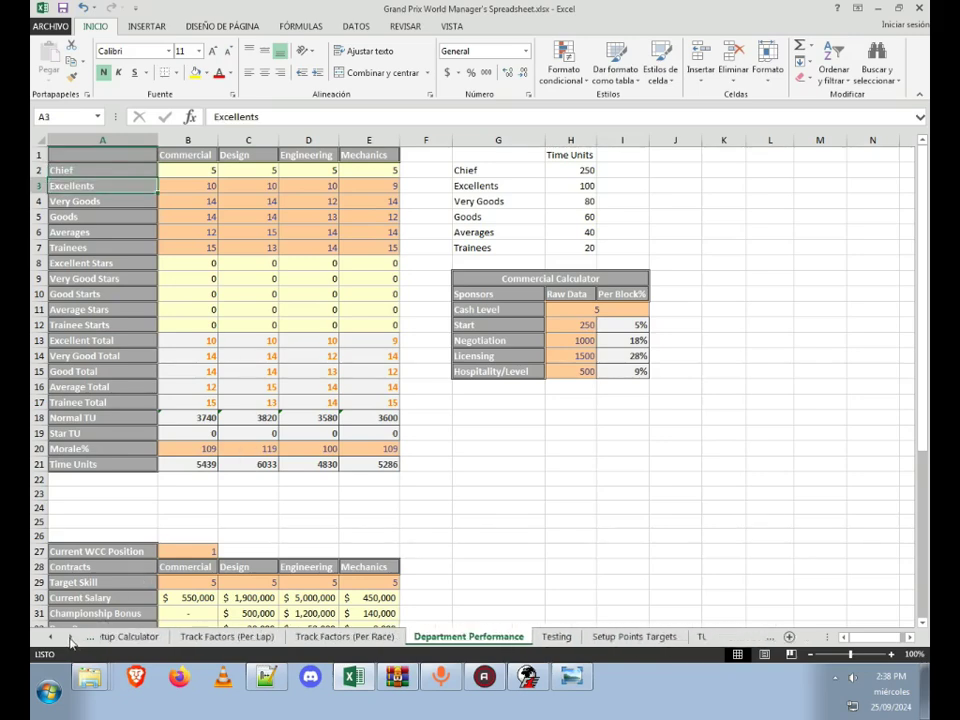
{"action": "left_click", "coordinate": [70, 637]}
{"action": "left_click", "coordinate": [488, 637]}
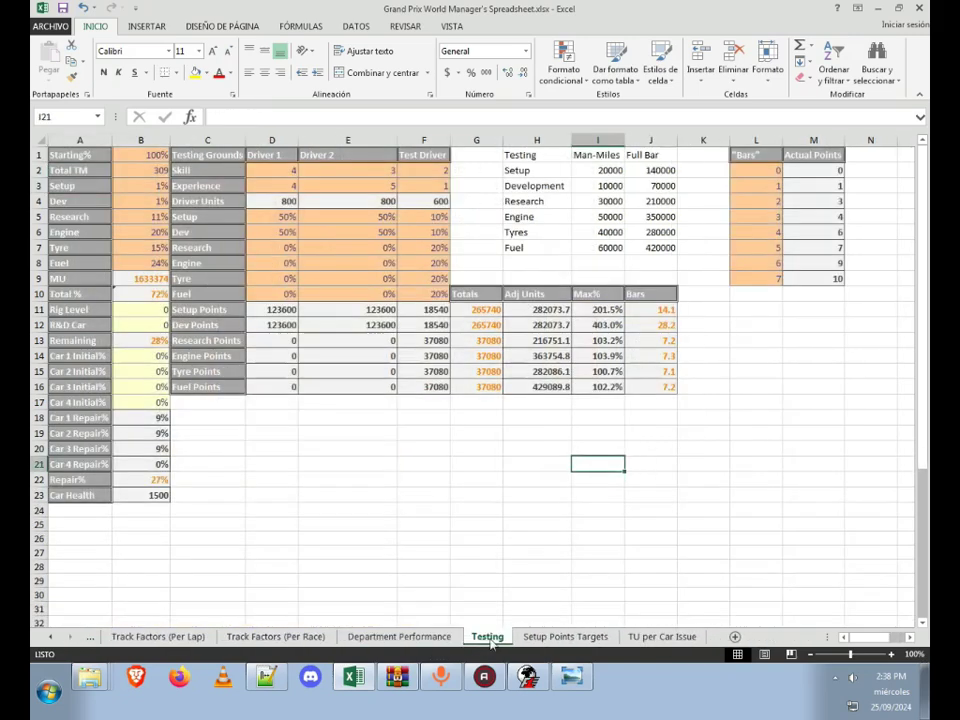
{"action": "left_click", "coordinate": [552, 639]}
{"action": "left_click", "coordinate": [662, 637]}
{"action": "scroll", "coordinate": [513, 317], "scroll_direction": "up", "scroll_amount": 7}
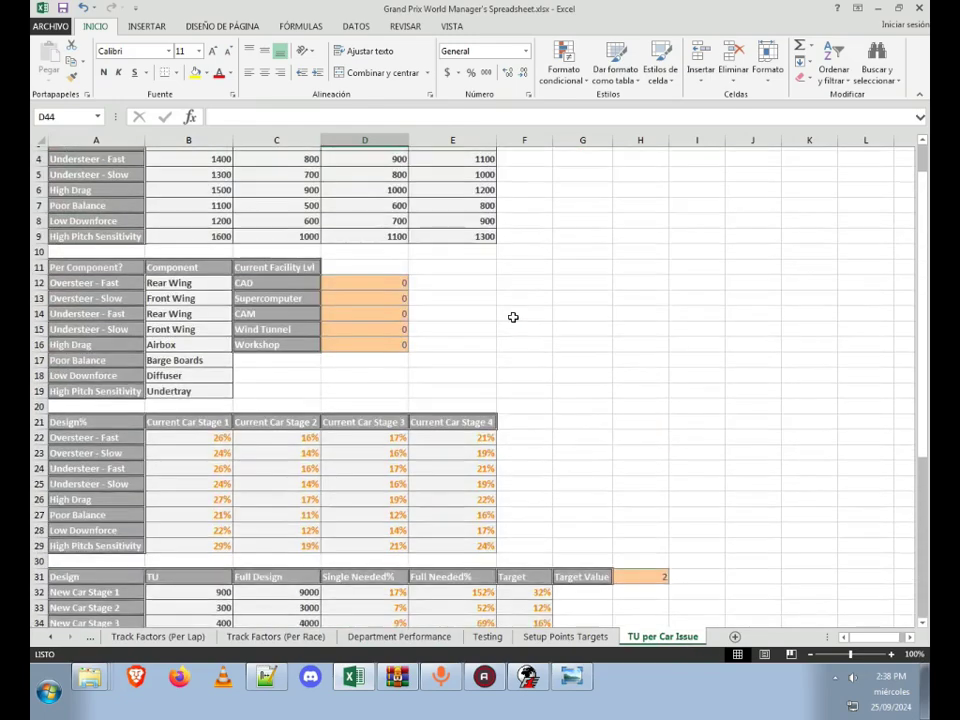
{"action": "scroll", "coordinate": [513, 317], "scroll_direction": "up", "scroll_amount": 1}
{"action": "left_click", "coordinate": [73, 156]}
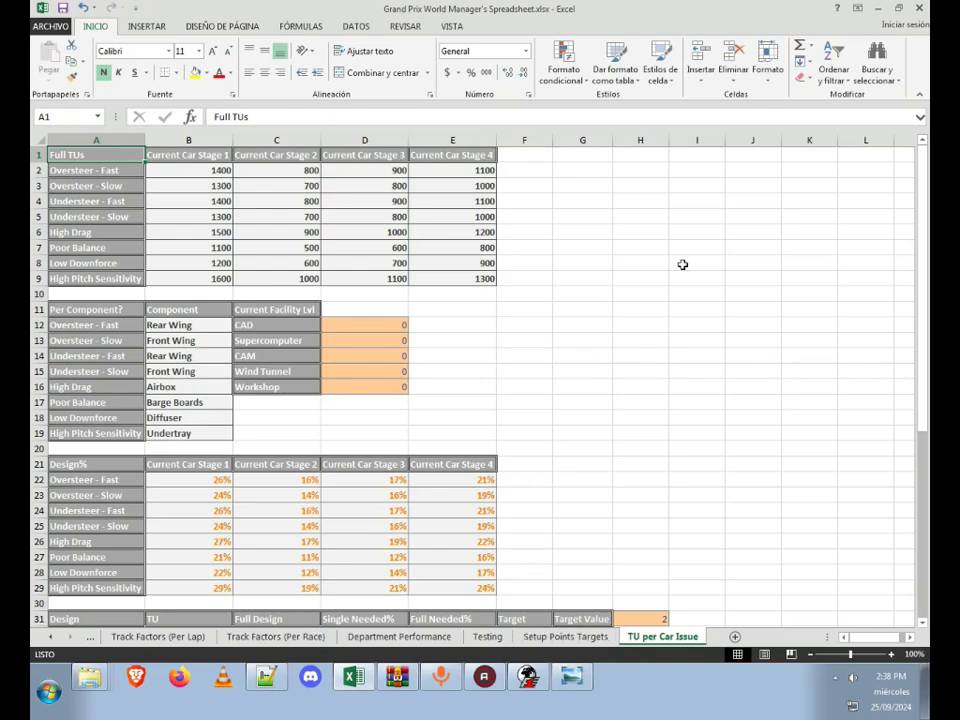
Step: Go back through Testing, Department Performance and both Track Factors sheets to the first sheets
{"action": "left_click", "coordinate": [492, 637]}
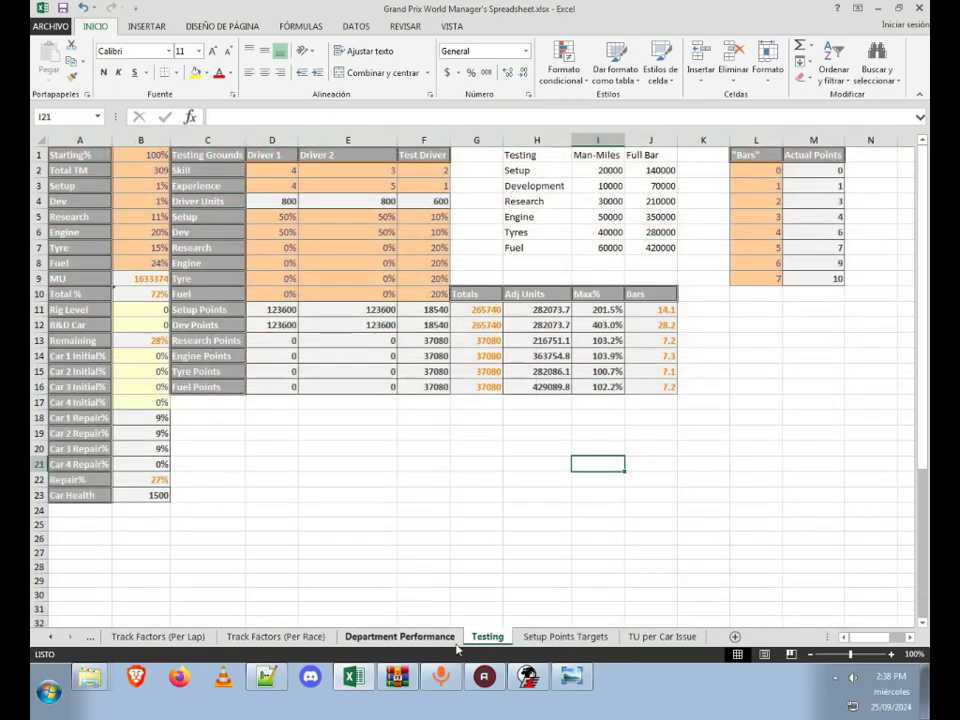
{"action": "left_click", "coordinate": [440, 638]}
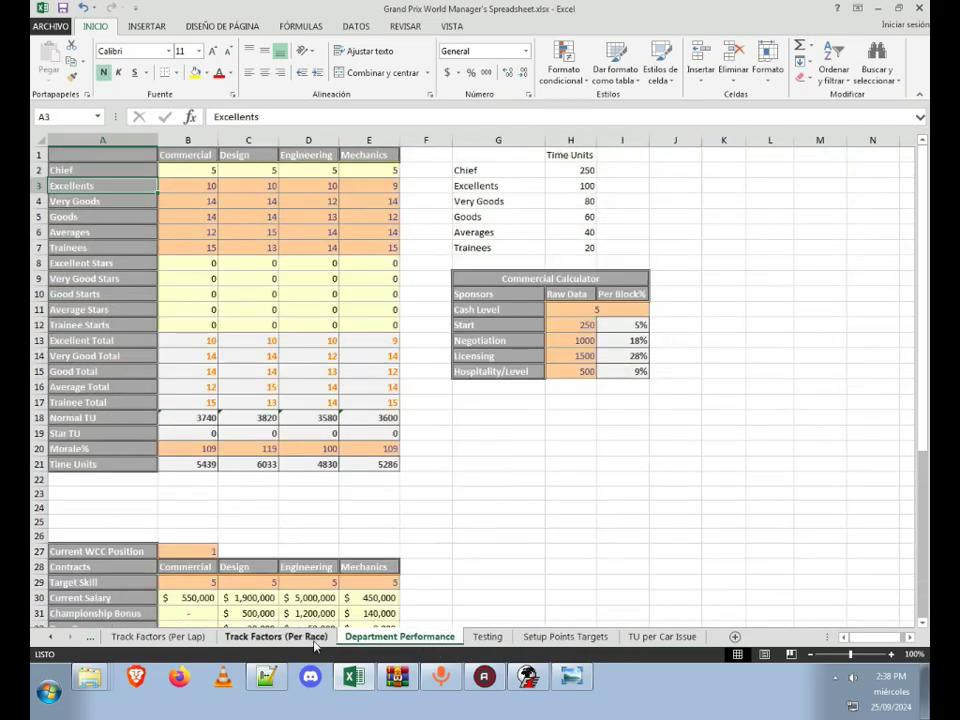
{"action": "left_click", "coordinate": [275, 637]}
{"action": "left_click", "coordinate": [119, 637]}
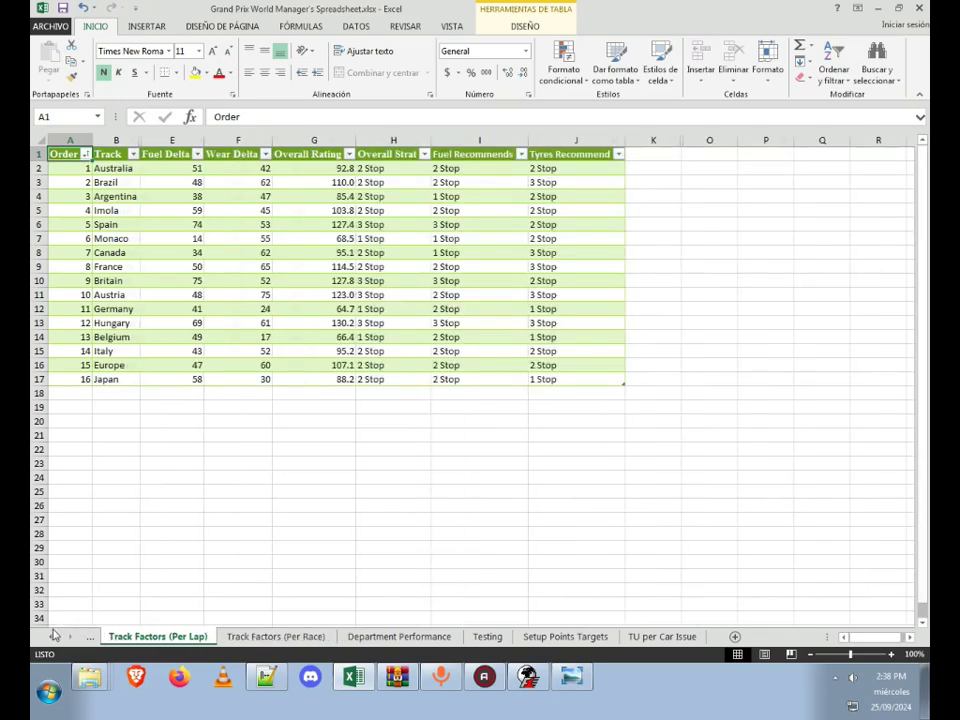
{"action": "left_click", "coordinate": [50, 637]}
{"action": "left_click", "coordinate": [50, 637]}
{"action": "left_click", "coordinate": [50, 637]}
{"action": "left_click", "coordinate": [50, 637]}
Step: On Setup Calculator, give the Acceleration and Brake Wear values F44:G45 a plain cell style
{"action": "left_click", "coordinate": [410, 637]}
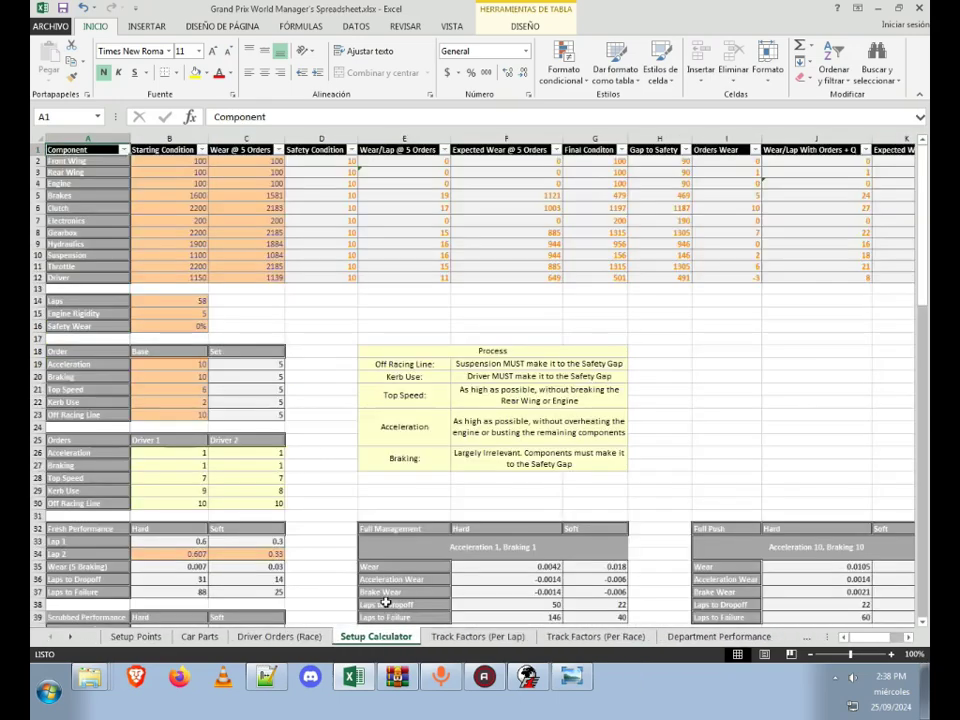
{"action": "left_click", "coordinate": [369, 192]}
{"action": "scroll", "coordinate": [386, 294], "scroll_direction": "down", "scroll_amount": 3}
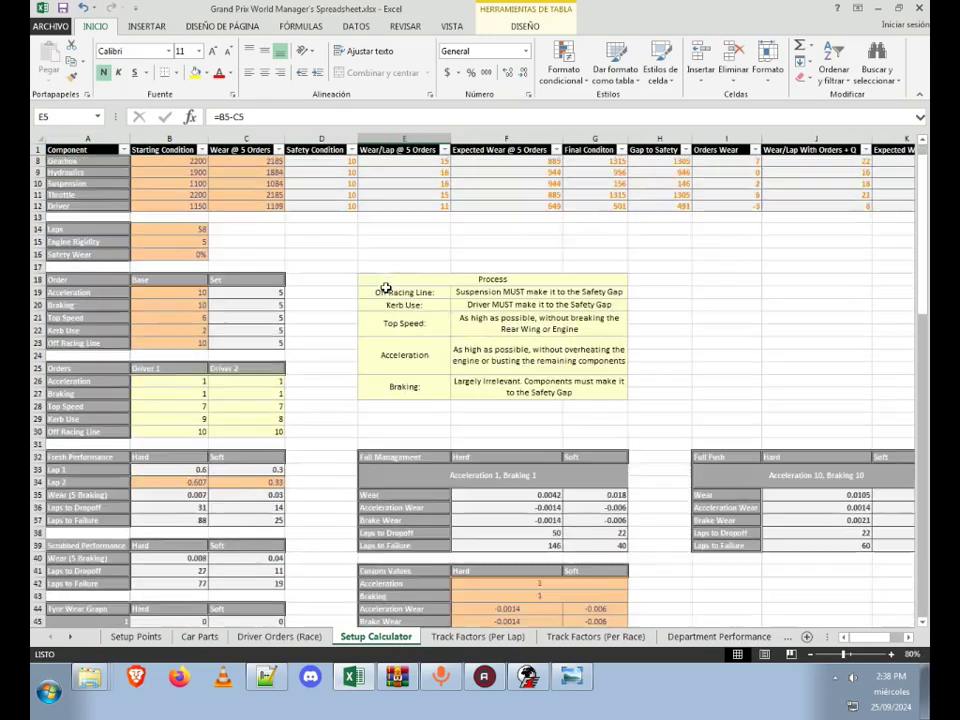
{"action": "scroll", "coordinate": [277, 320], "scroll_direction": "down", "scroll_amount": 7}
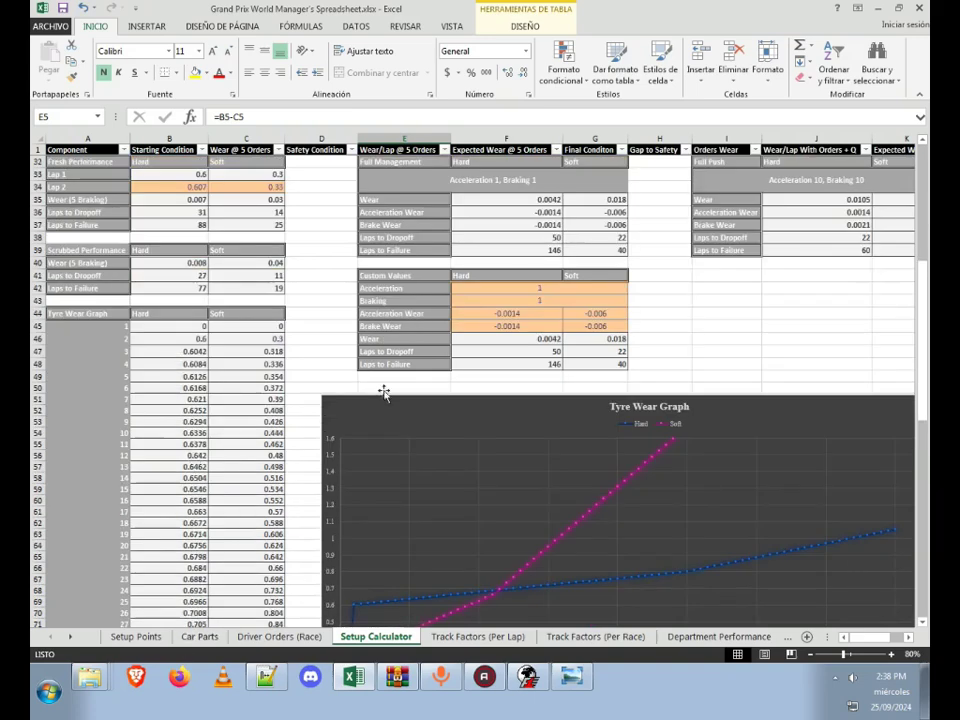
{"action": "left_click_drag", "start_coordinate": [540, 339], "coordinate": [589, 362]}
{"action": "left_click", "coordinate": [636, 324]}
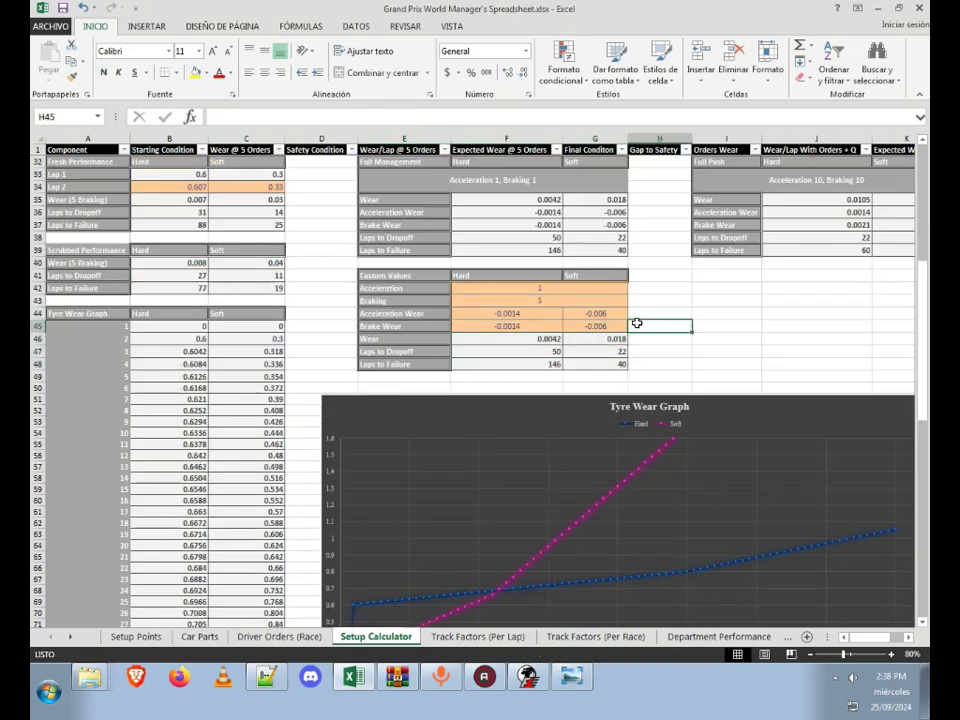
{"action": "left_click", "coordinate": [519, 311]}
{"action": "left_click_drag", "start_coordinate": [489, 313], "coordinate": [606, 322]}
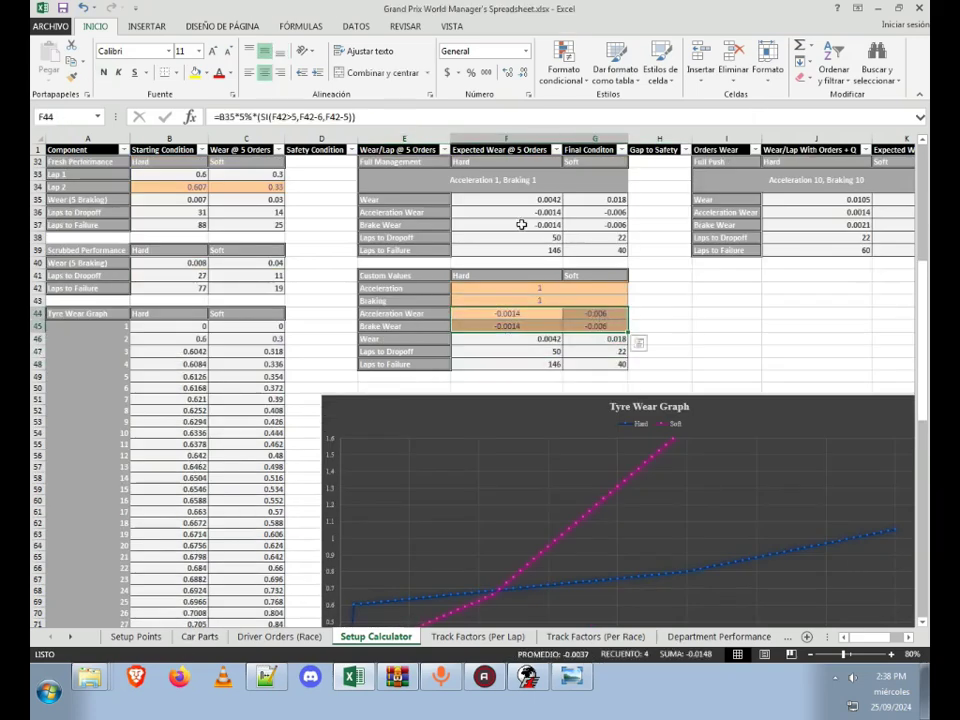
{"action": "left_click", "coordinate": [669, 75]}
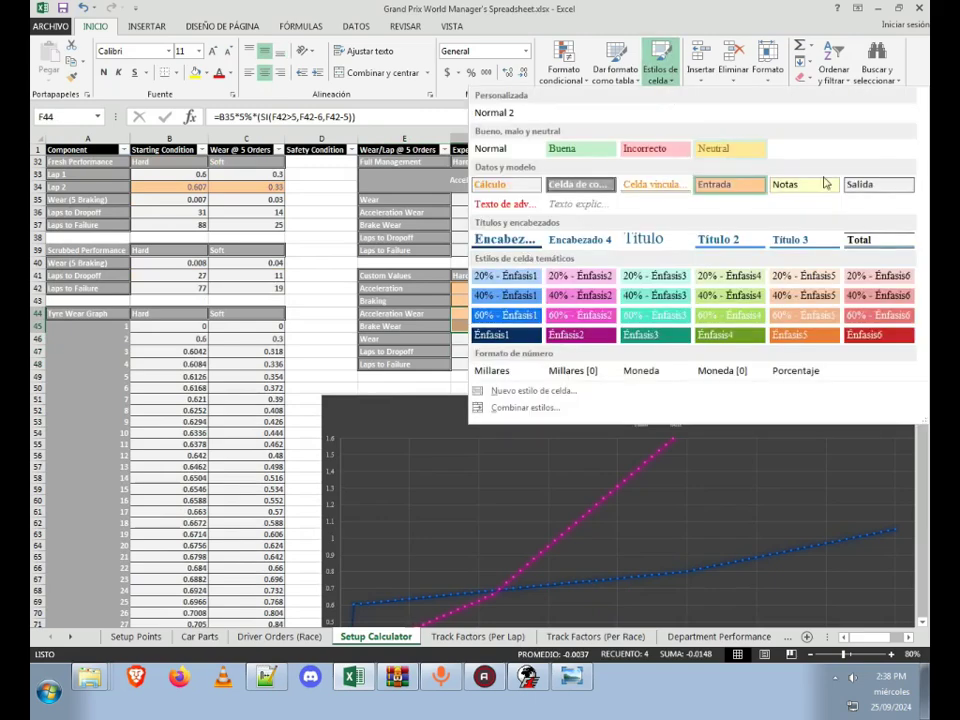
{"action": "left_click", "coordinate": [855, 183]}
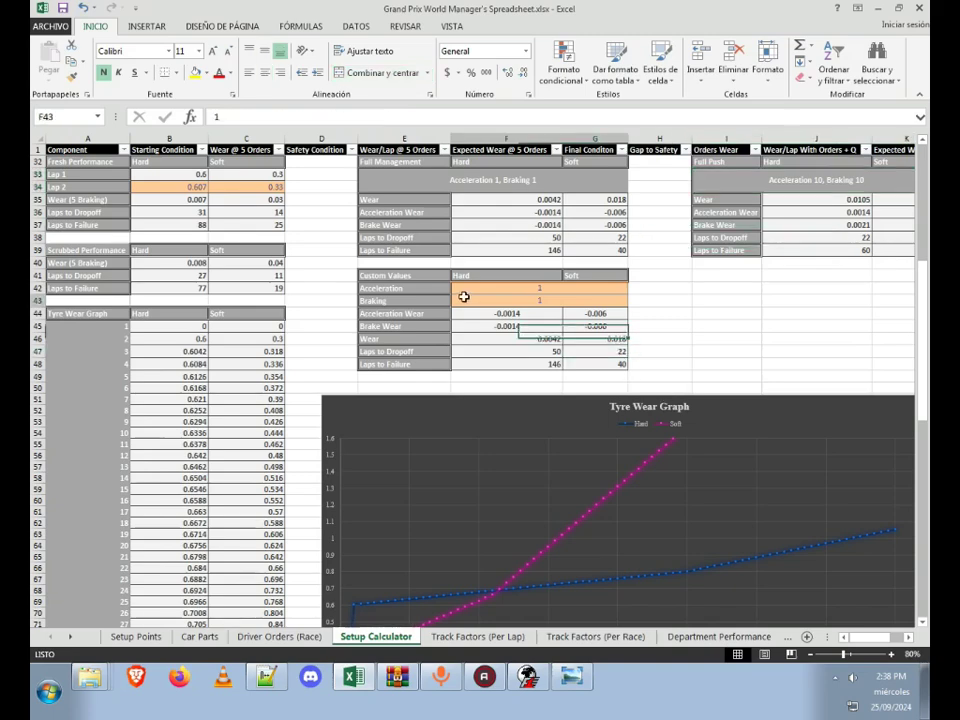
Step: Check the Engine starting condition in B4, briefly visit other sheets, and return to Setup Calculator A1
{"action": "scroll", "coordinate": [463, 298], "scroll_direction": "up", "scroll_amount": 10}
{"action": "left_click", "coordinate": [220, 182]}
{"action": "double_click", "coordinate": [163, 179]}
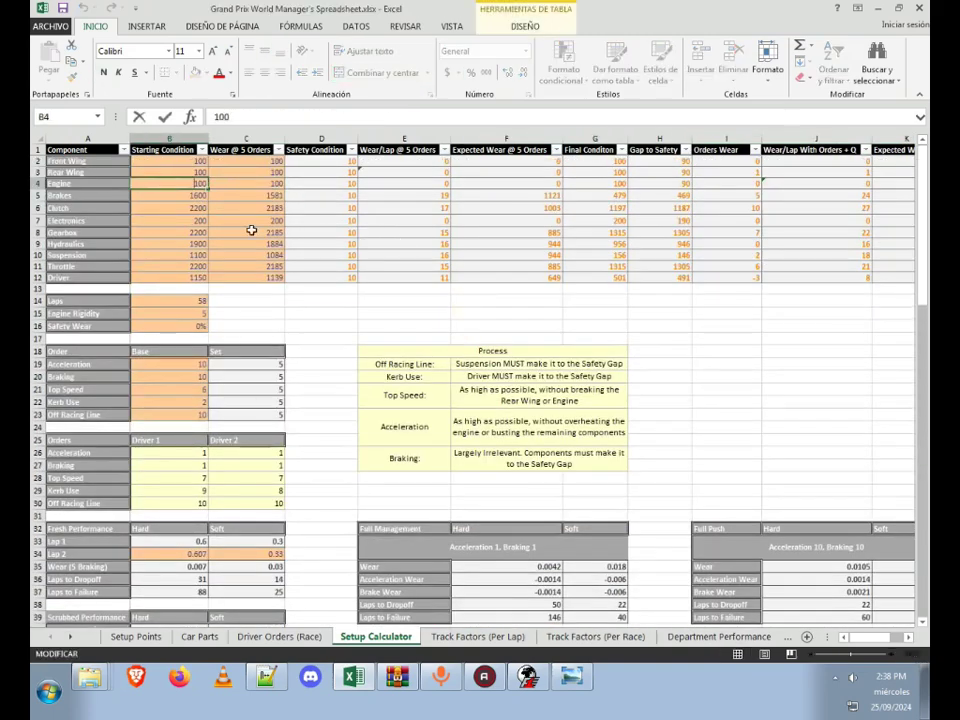
{"action": "left_click", "coordinate": [341, 364]}
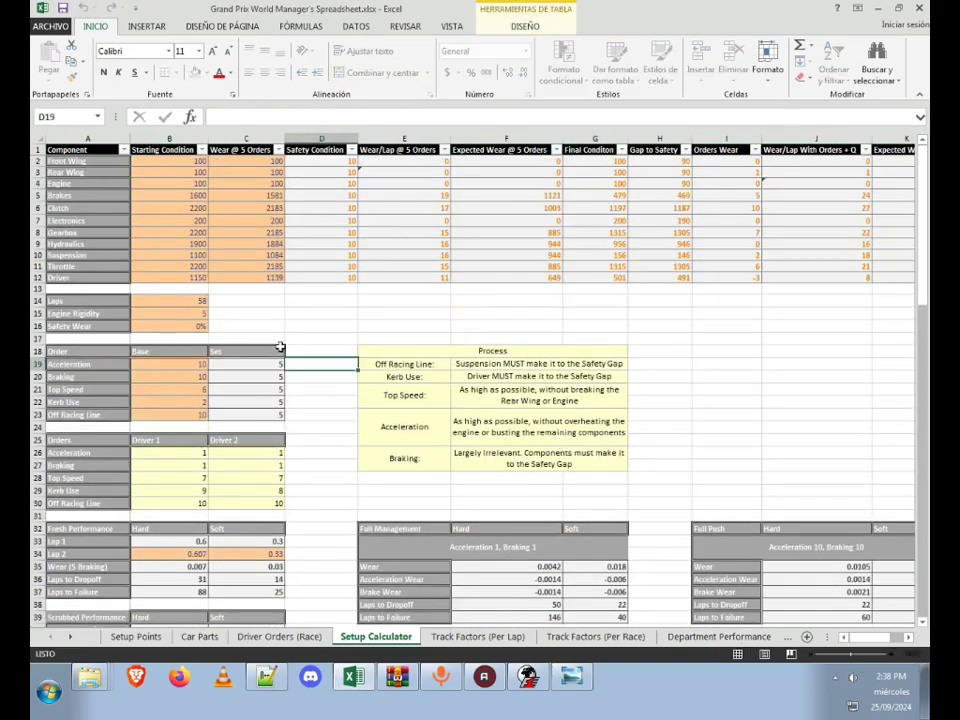
{"action": "key", "text": "ctrl+Page_Up"}
{"action": "key", "text": "ctrl+Page_Up"}
{"action": "key", "text": "ctrl+Page_Up"}
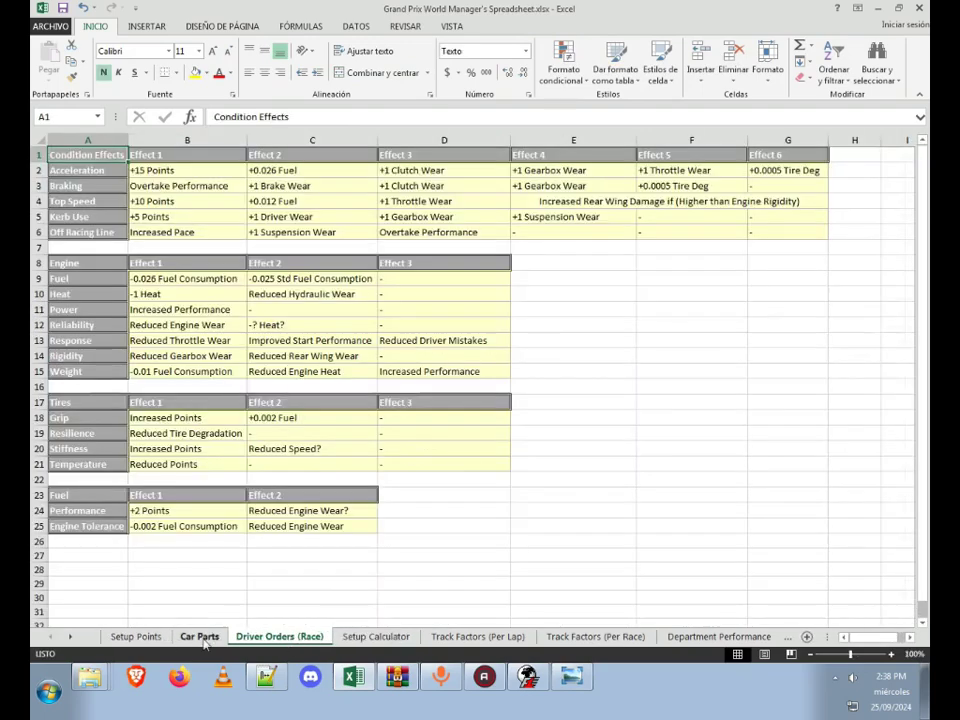
{"action": "left_click", "coordinate": [470, 637]}
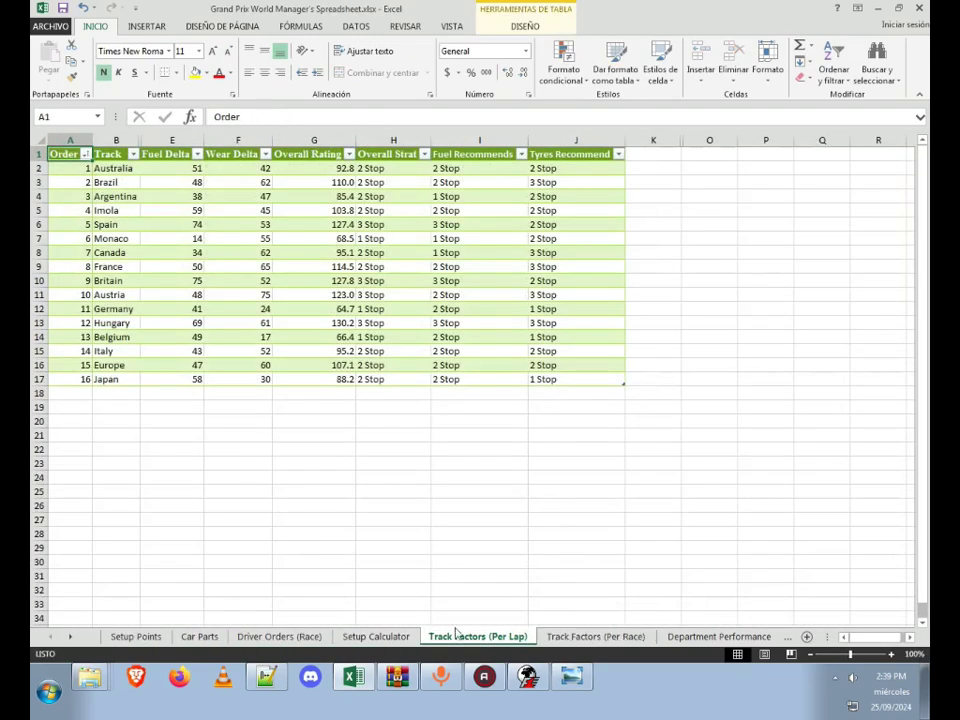
{"action": "left_click", "coordinate": [376, 636]}
{"action": "left_click", "coordinate": [79, 146]}
{"action": "left_click", "coordinate": [79, 150]}
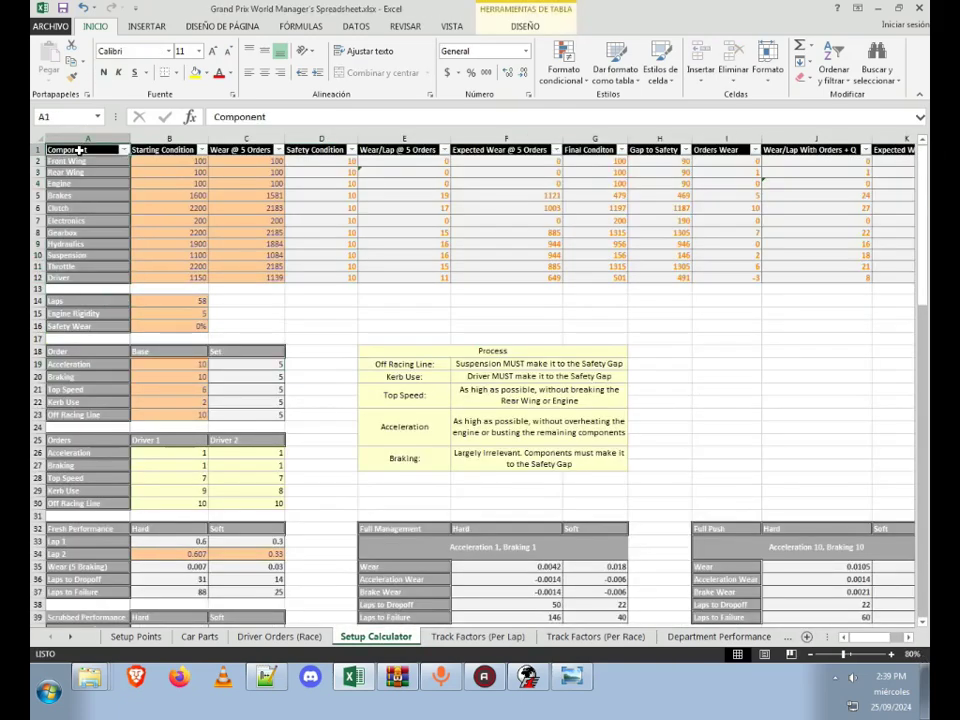